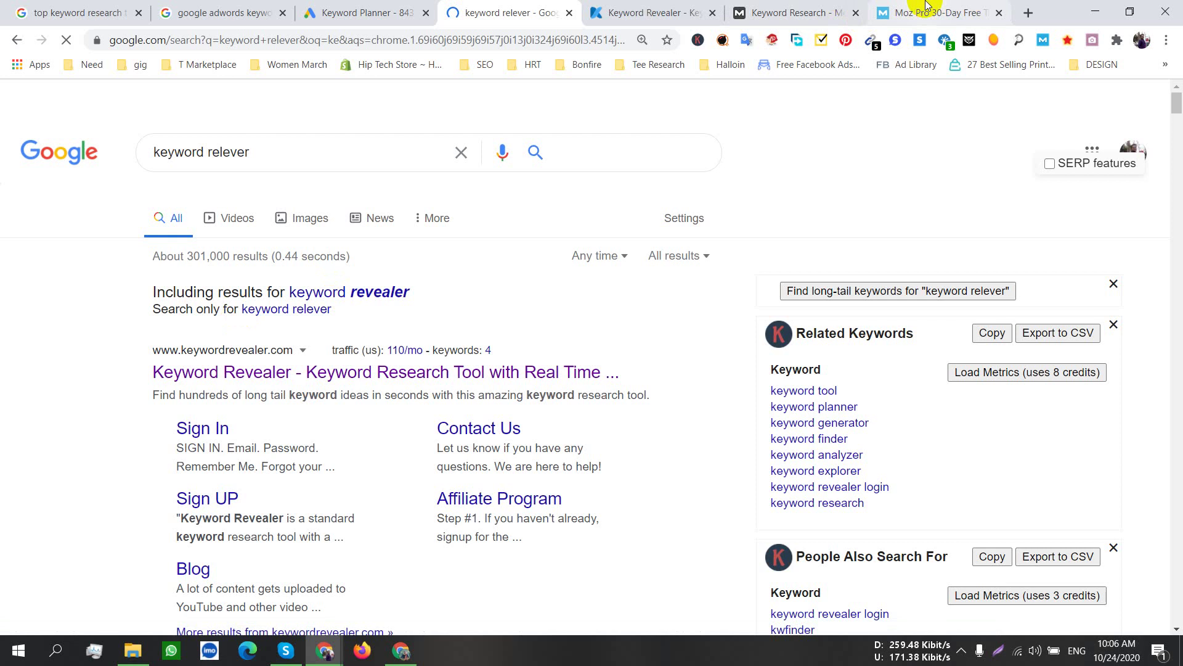
Step: Dismiss the Report Editor tip on the Keyword Planner home page
click(365, 12)
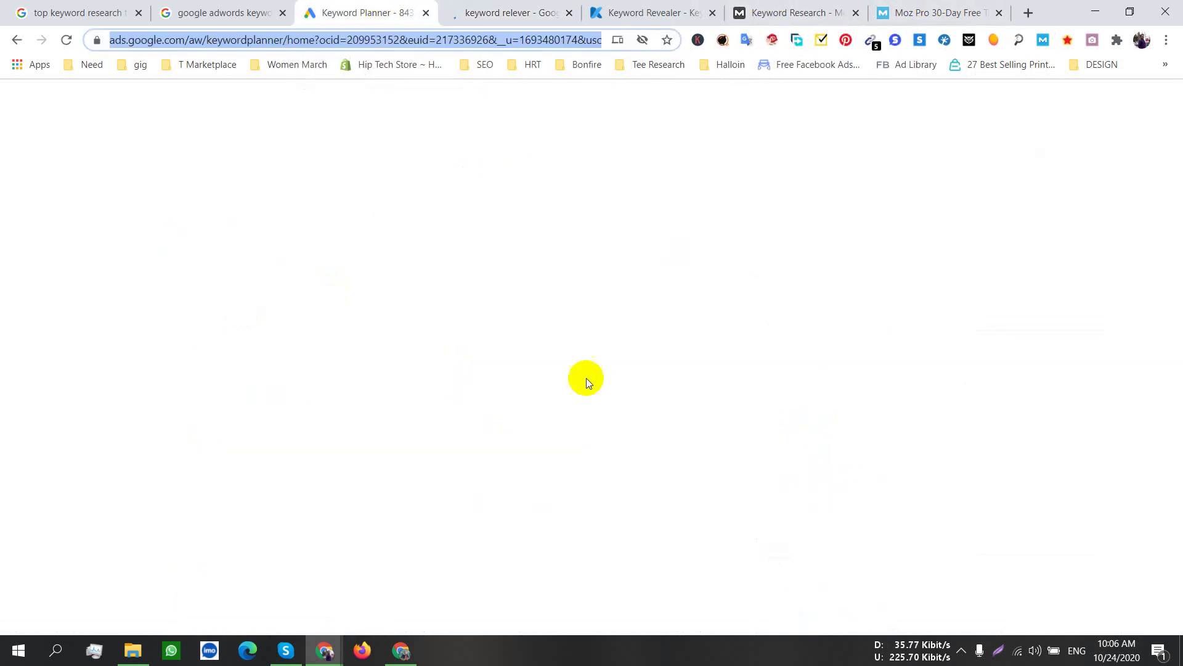
click(591, 39)
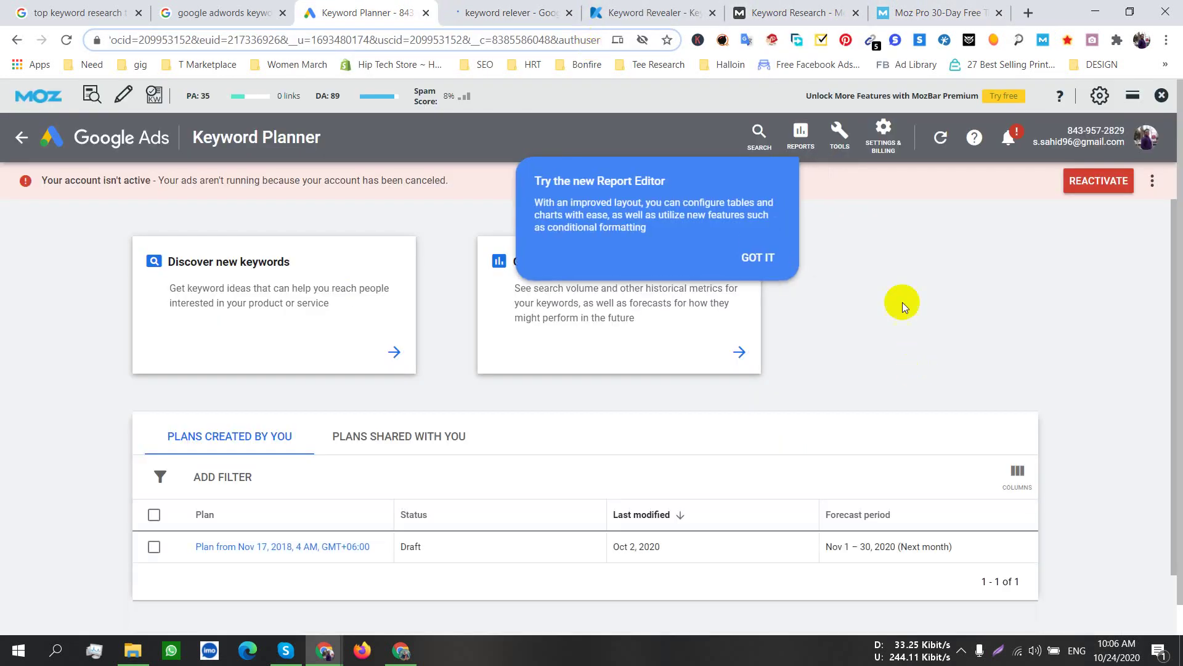
click(752, 262)
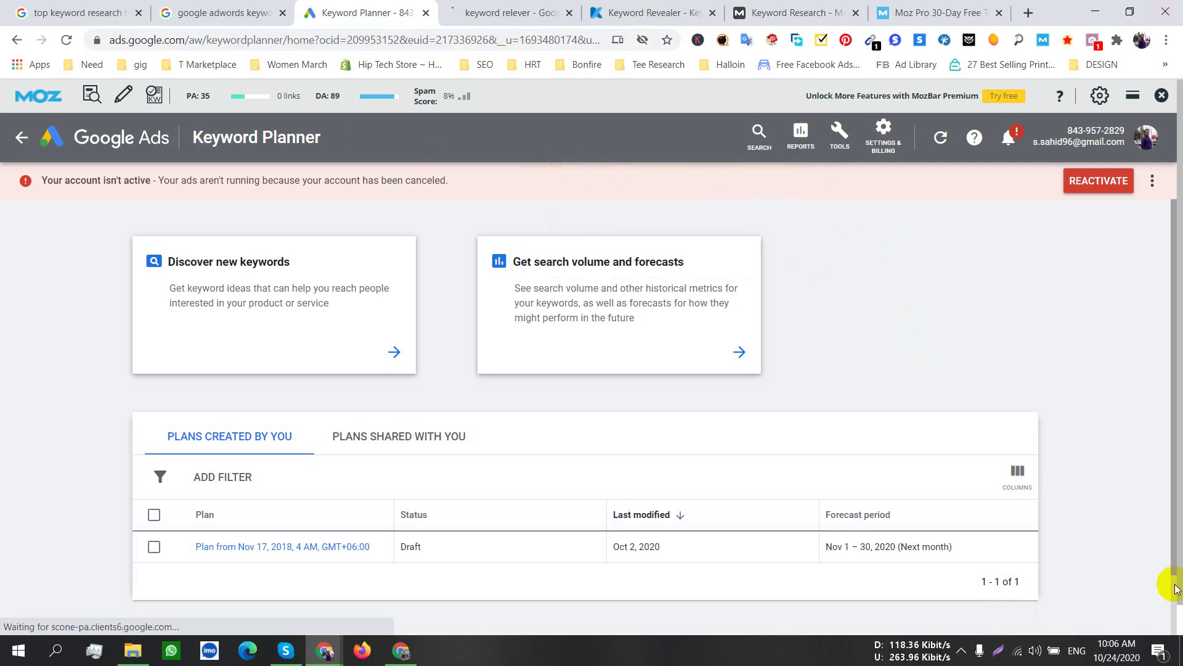
scroll(660, 423, down, 3)
scroll(1070, 417, up, 3)
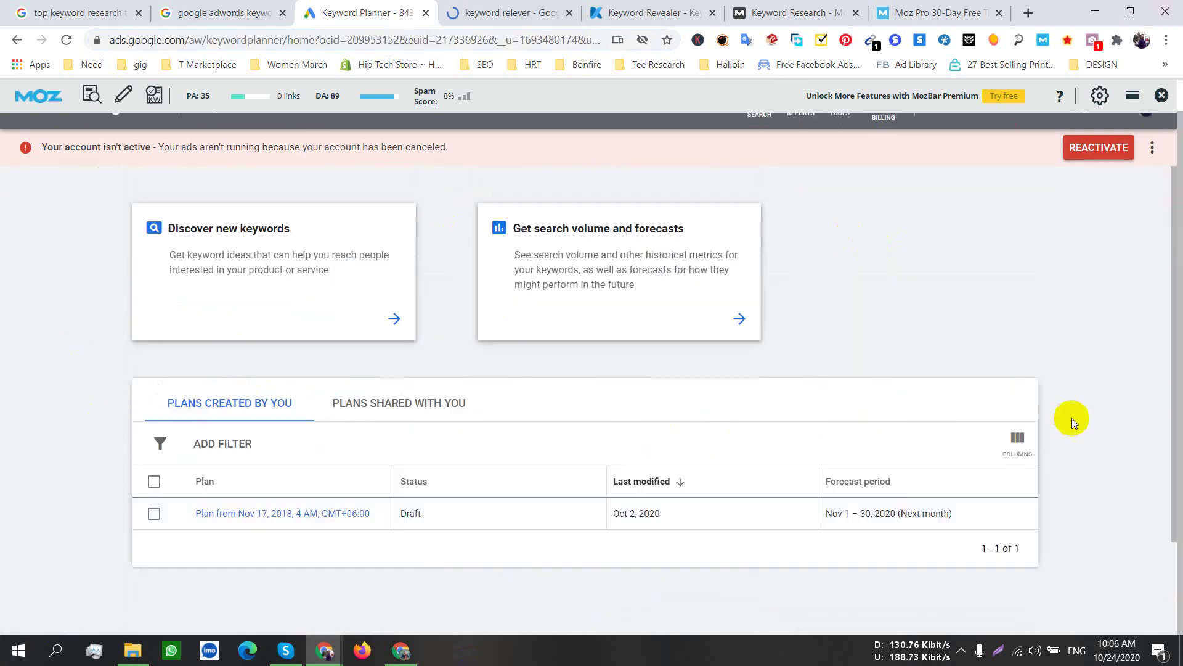
Step: Check the account notifications panel, then close it
click(1013, 141)
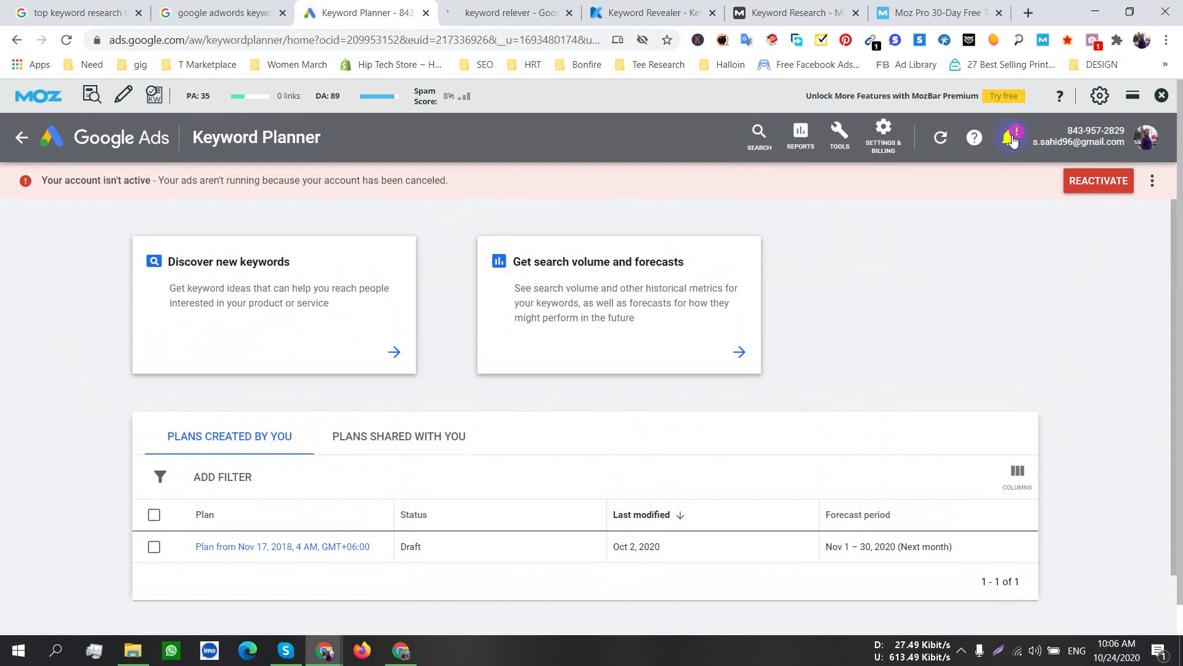
click(1014, 141)
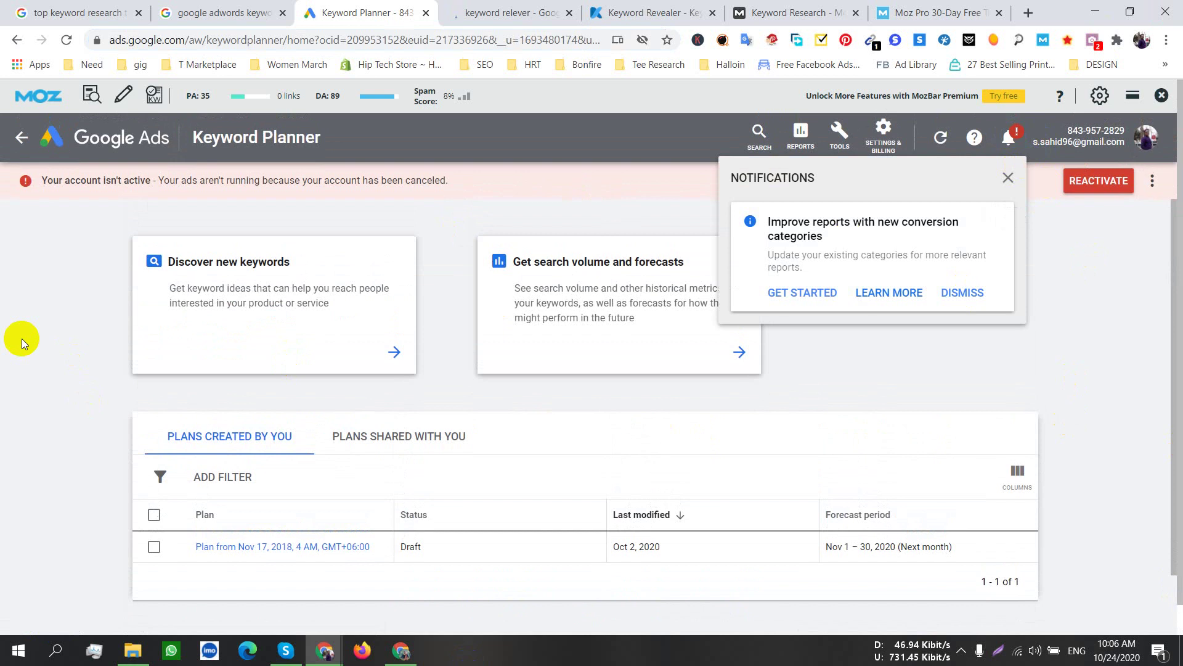
scroll(61, 486, down, 2)
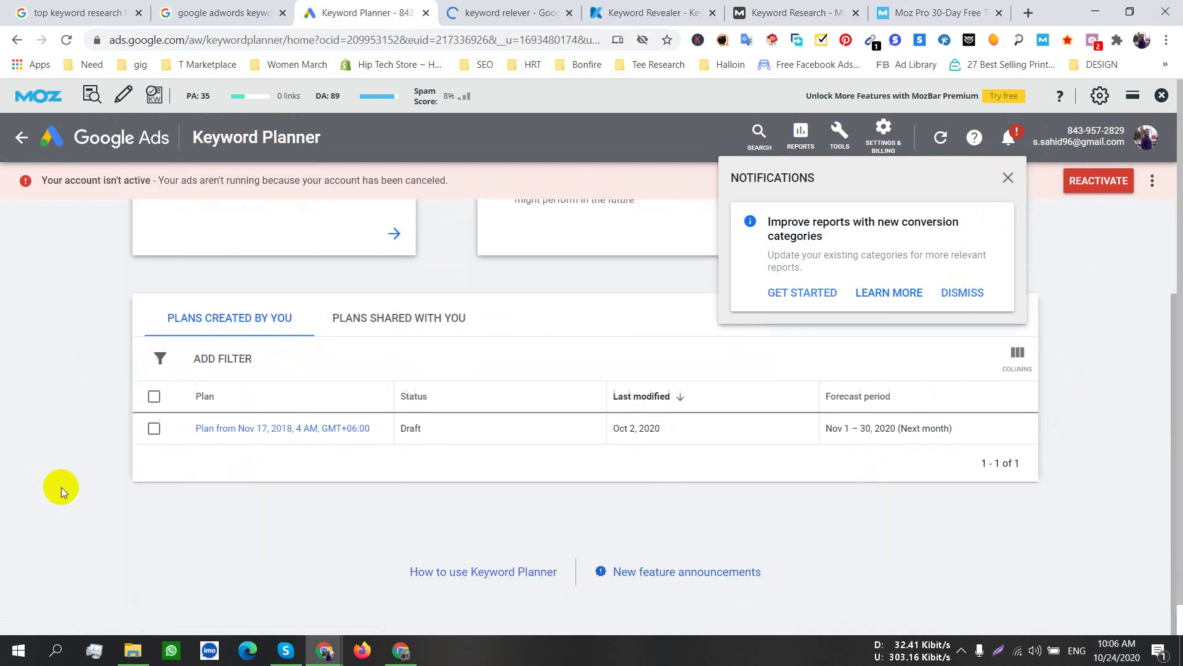
scroll(63, 503, up, 2)
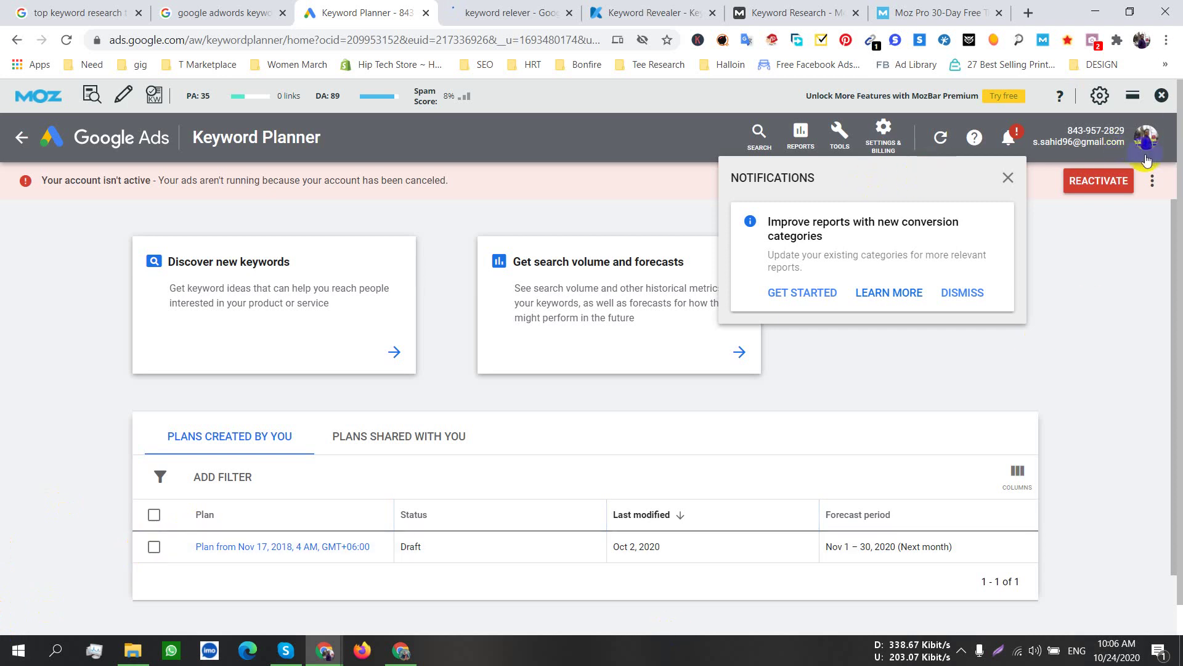
click(1009, 179)
scroll(872, 240, down, 3)
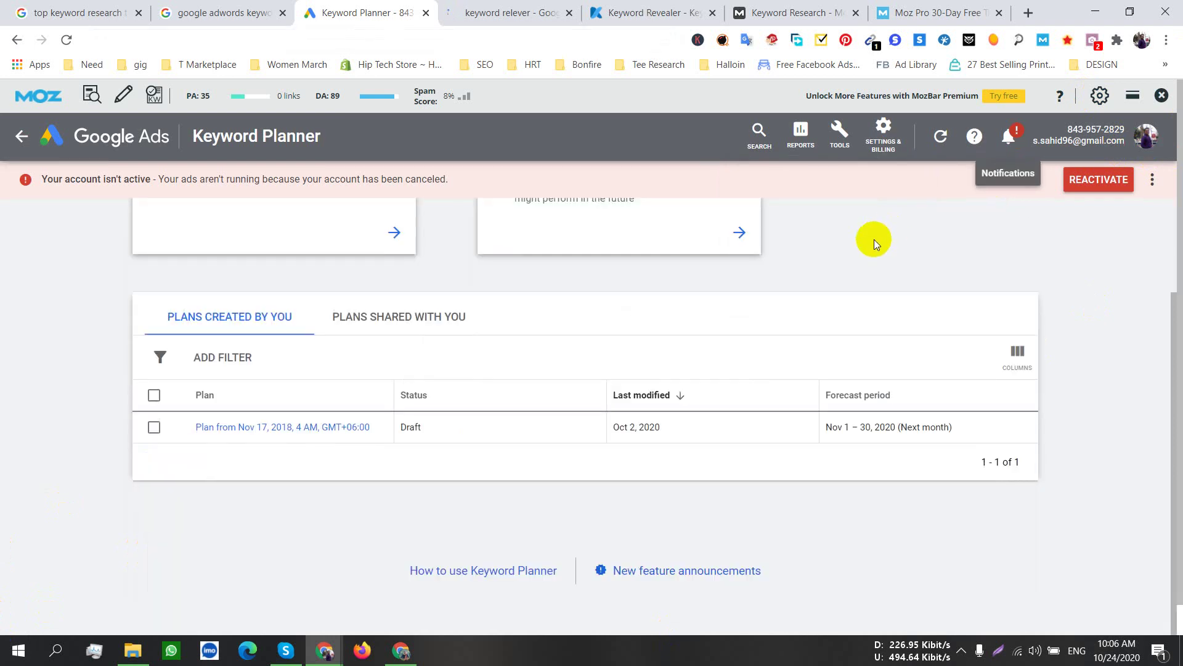
scroll(861, 275, up, 2)
Step: Look over the keyword relever results, Keyword Planner, and the Moz trial and Keyword Research pages
click(471, 11)
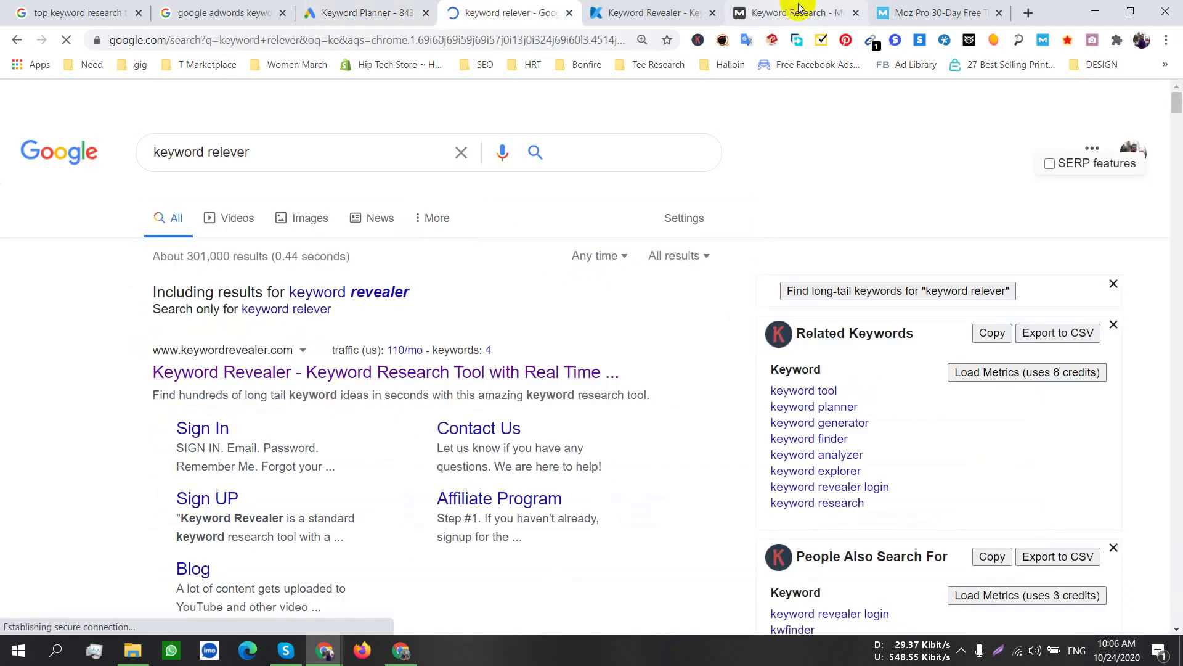
click(394, 12)
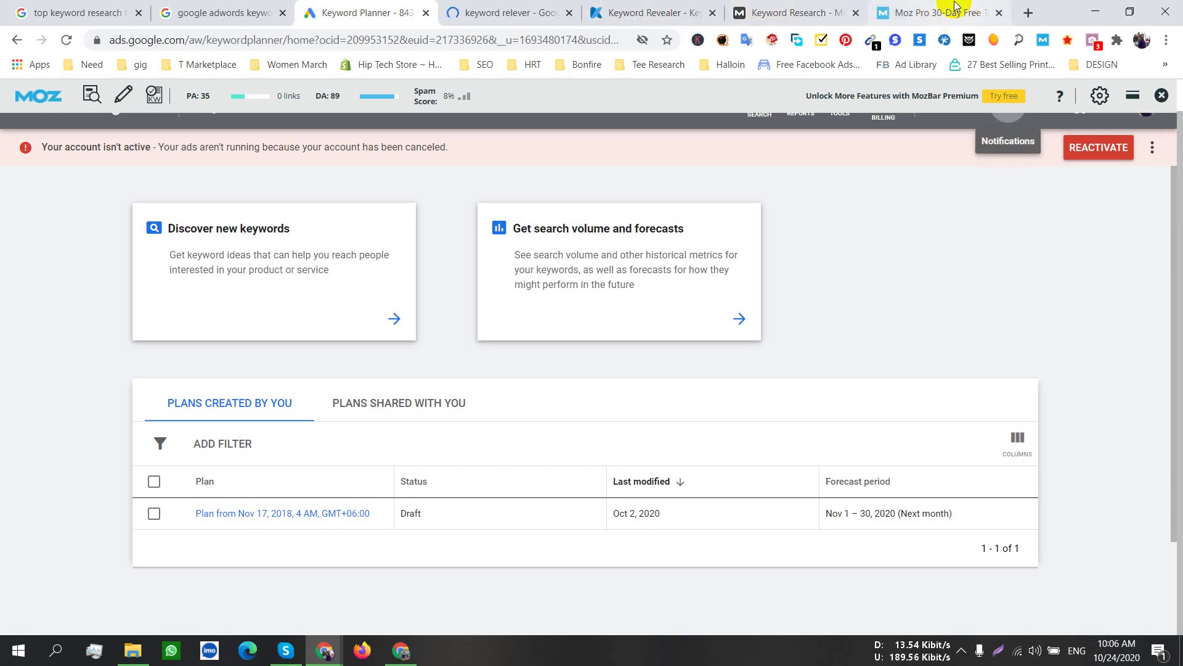
click(974, 14)
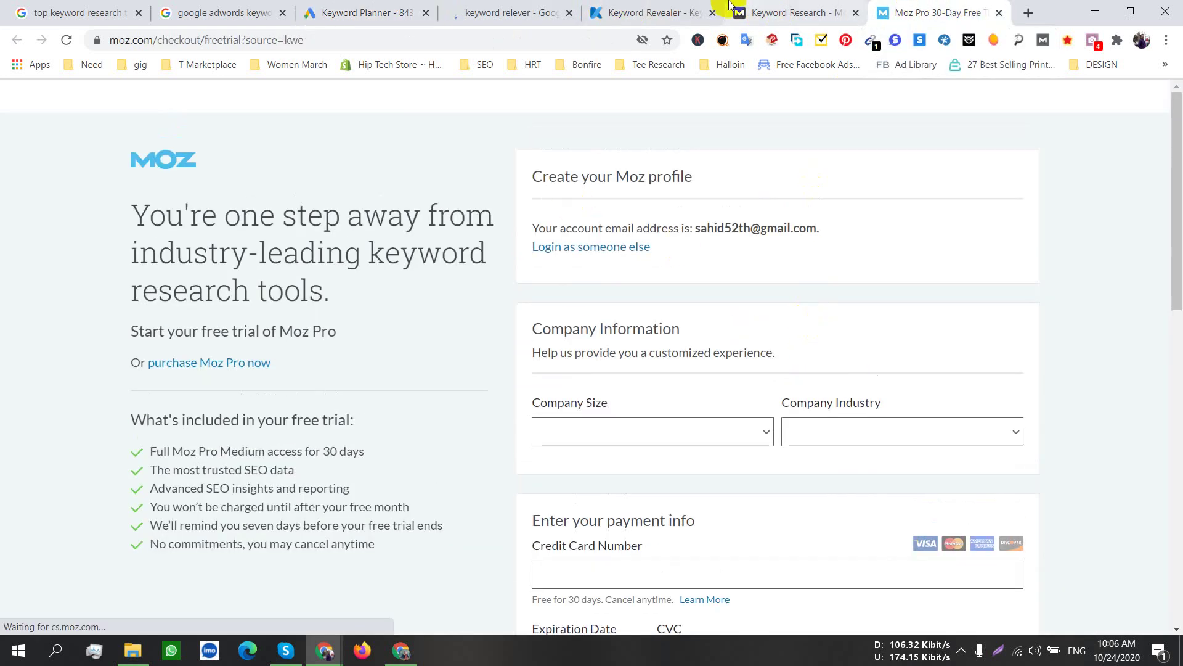
click(748, 9)
scroll(789, 354, down, 5)
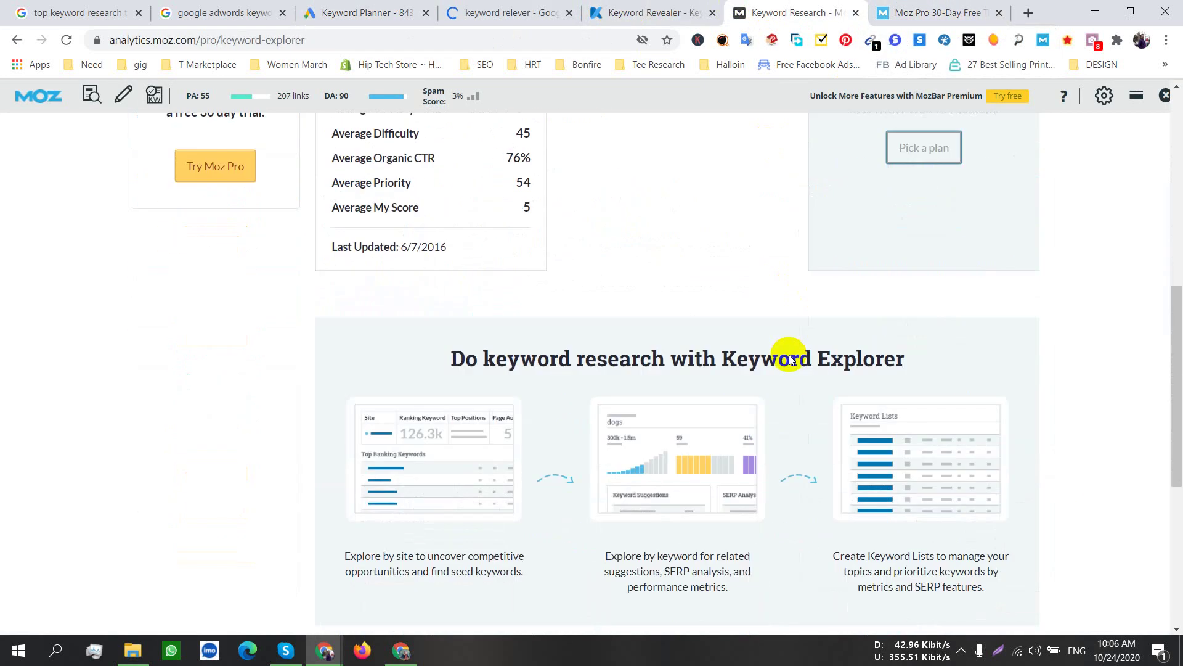
scroll(785, 354, up, 8)
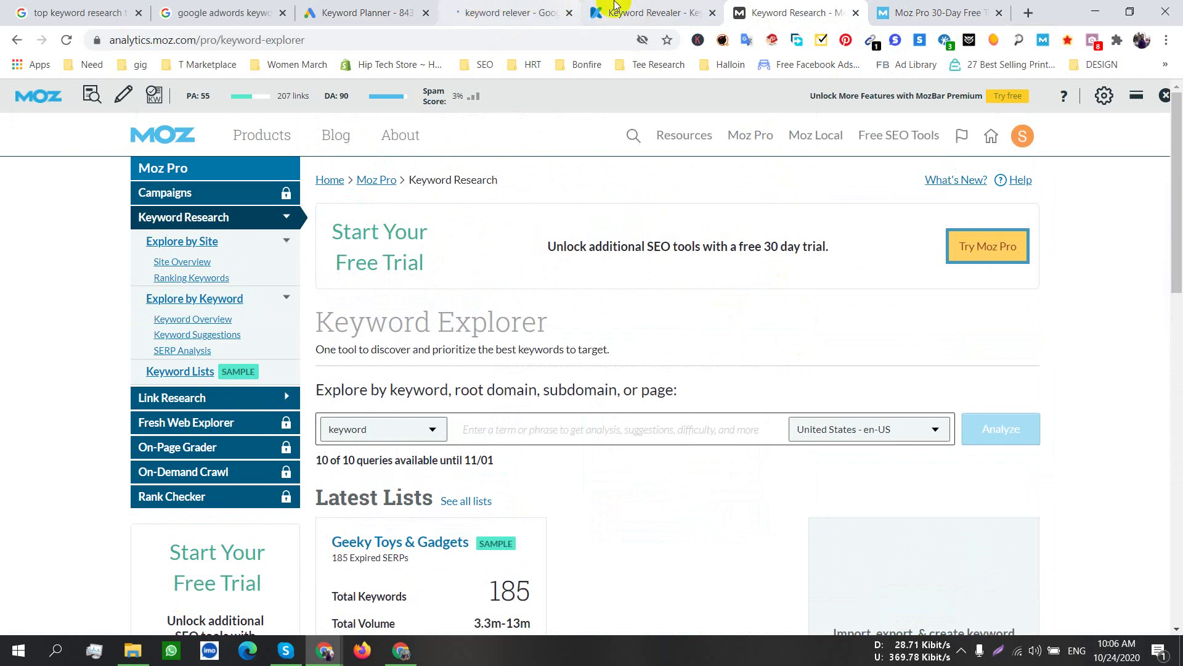
Step: Start loading Keyword Revealer's sign-in page and go back to the keyword relever results
click(623, 13)
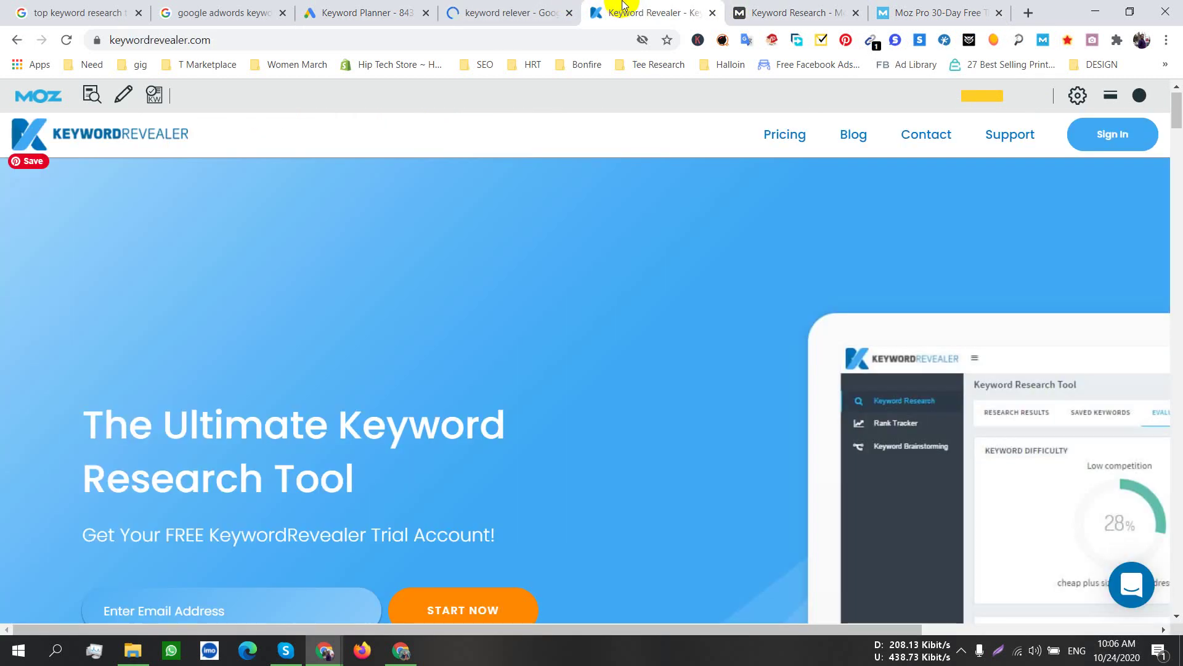
click(1109, 148)
click(461, 18)
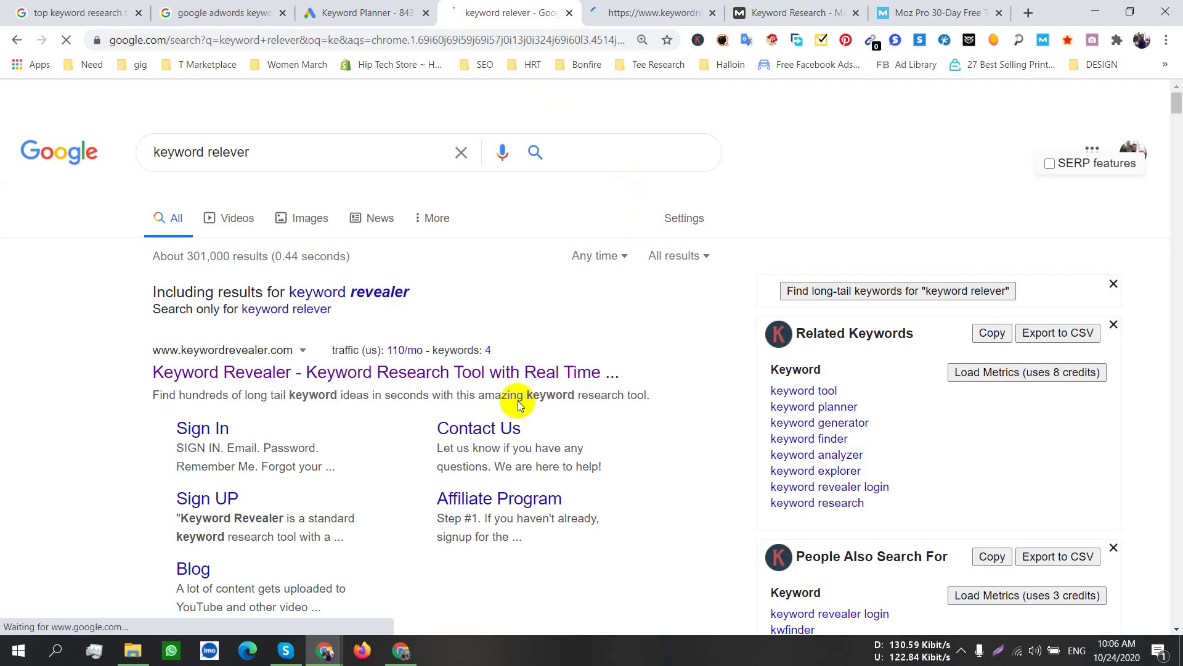
Step: Replace 'relever' in the Google query so it reads 'keywords tool io'
click(318, 165)
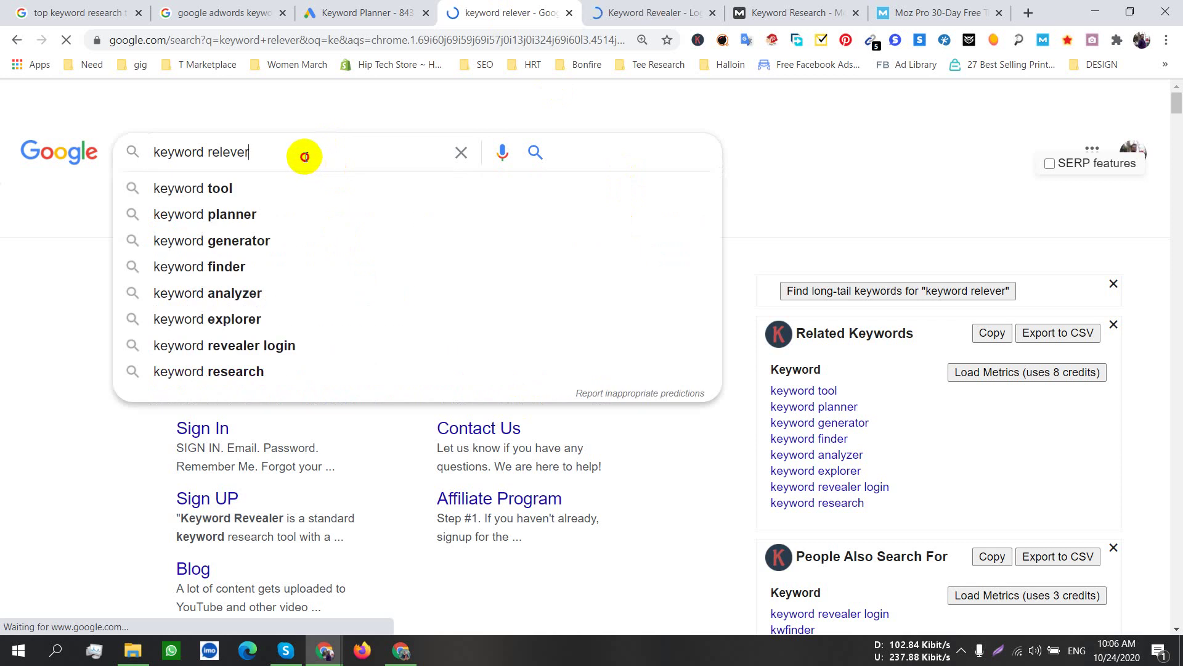
drag(304, 151, 201, 169)
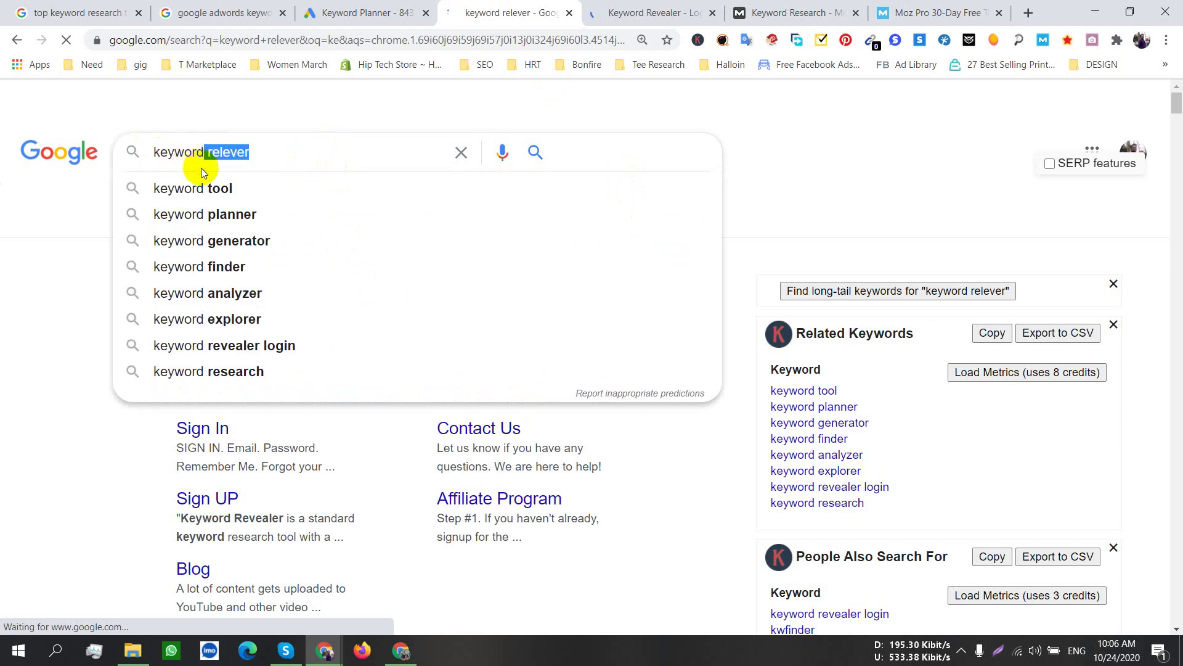
text(a)
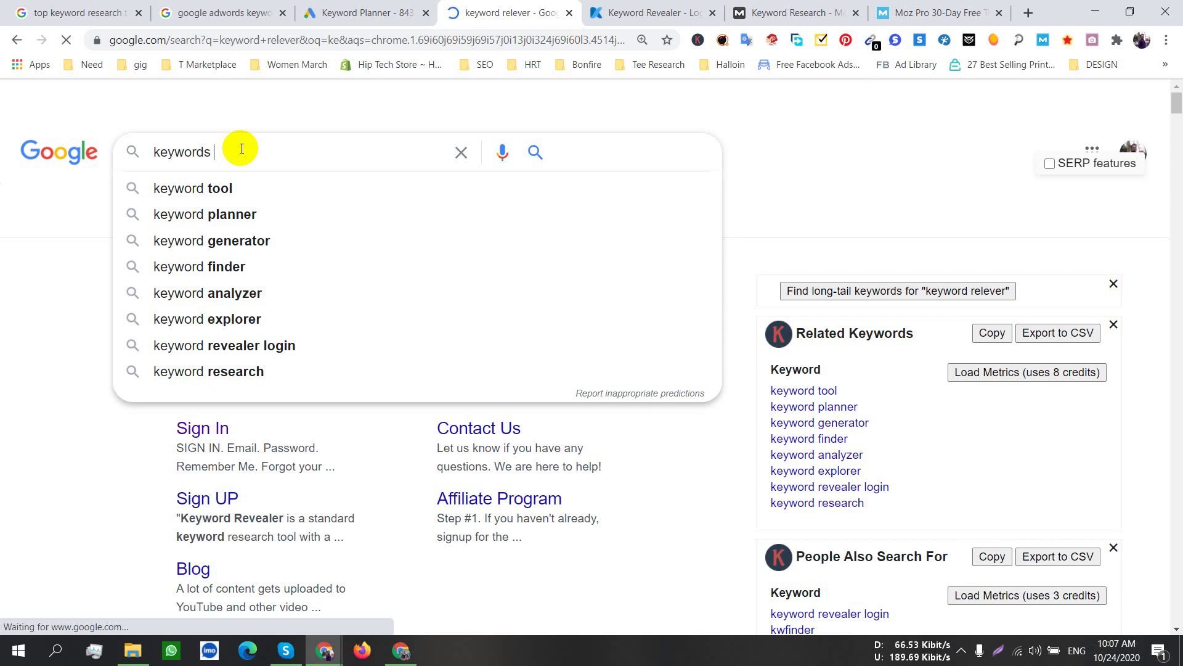
text(tool io)
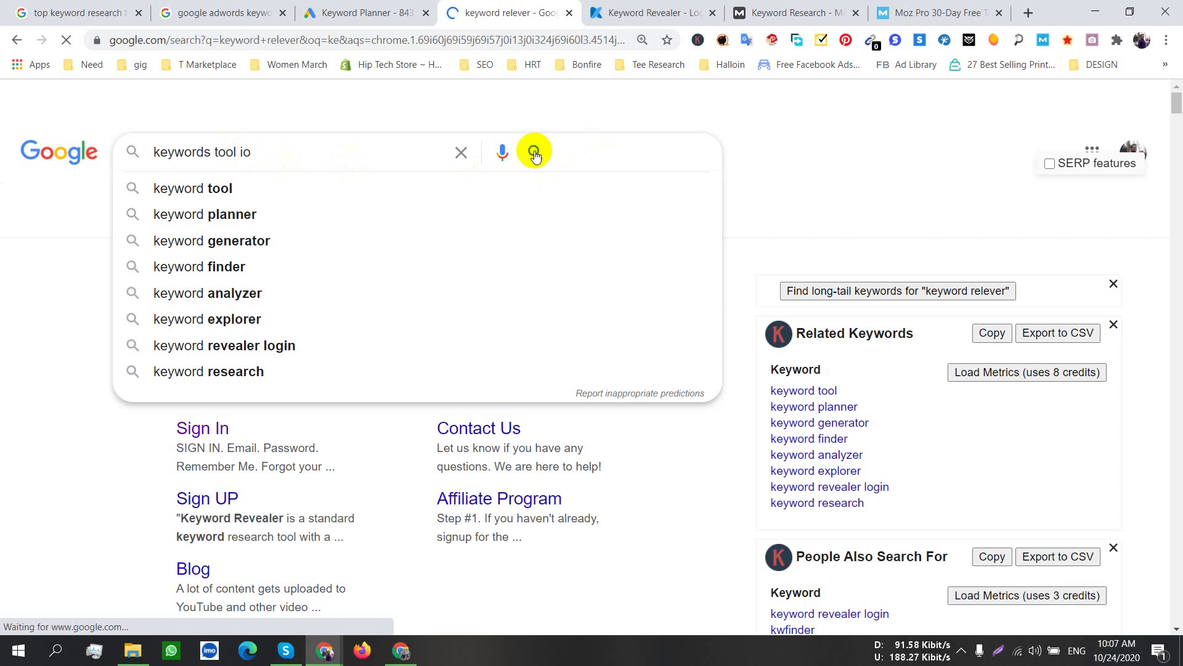
Step: Check memory in Task Manager's Performance view (6.4 of 7.9 GB), then minimize it
right_click(620, 651)
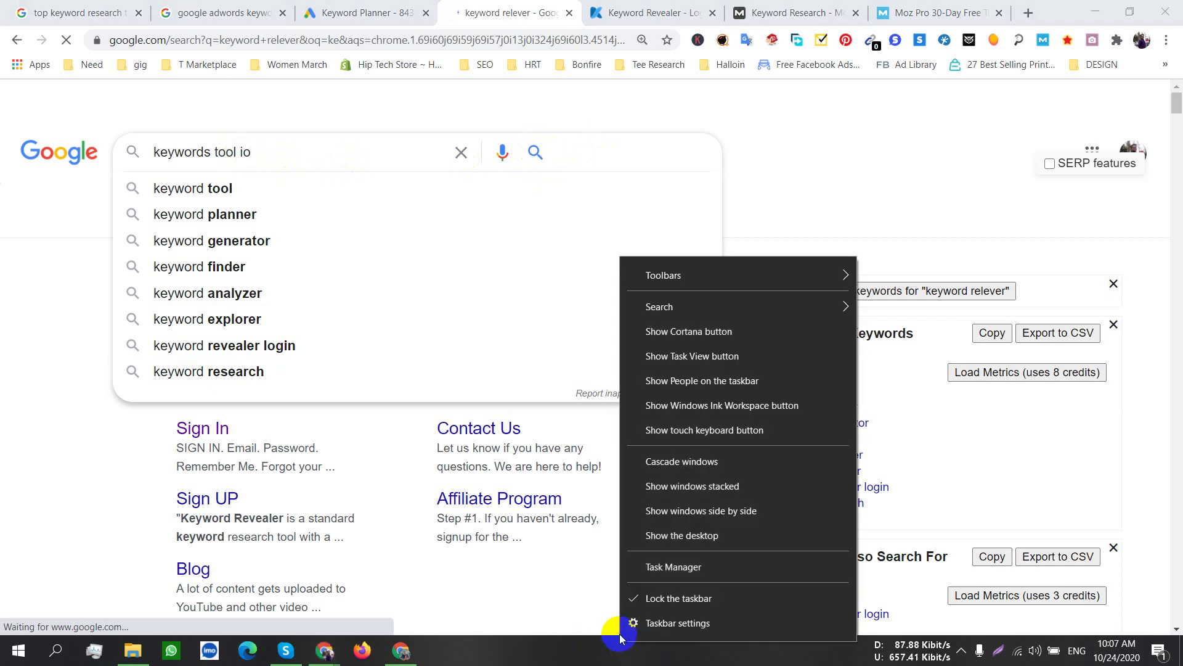
click(690, 565)
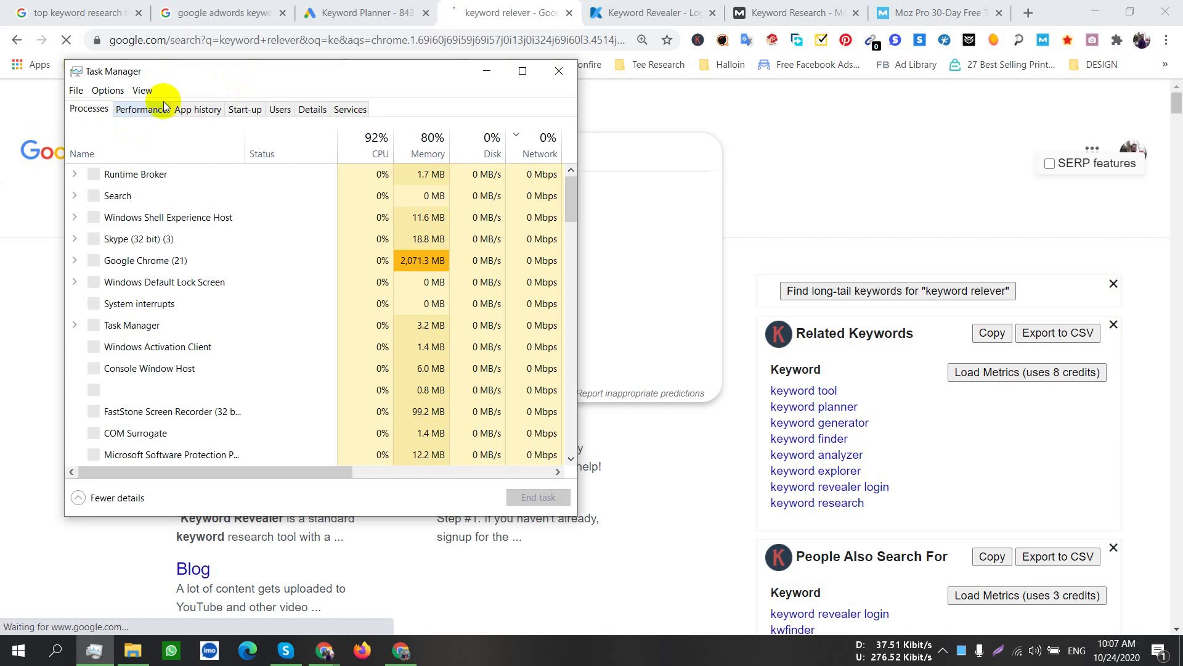
click(160, 107)
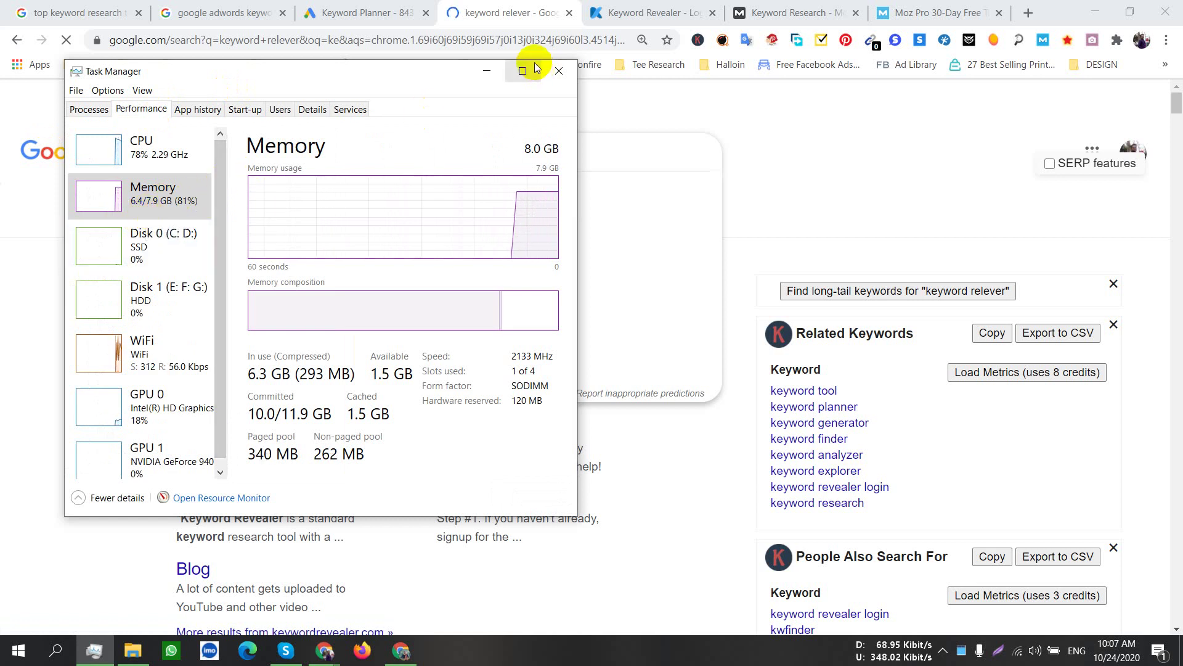
click(487, 71)
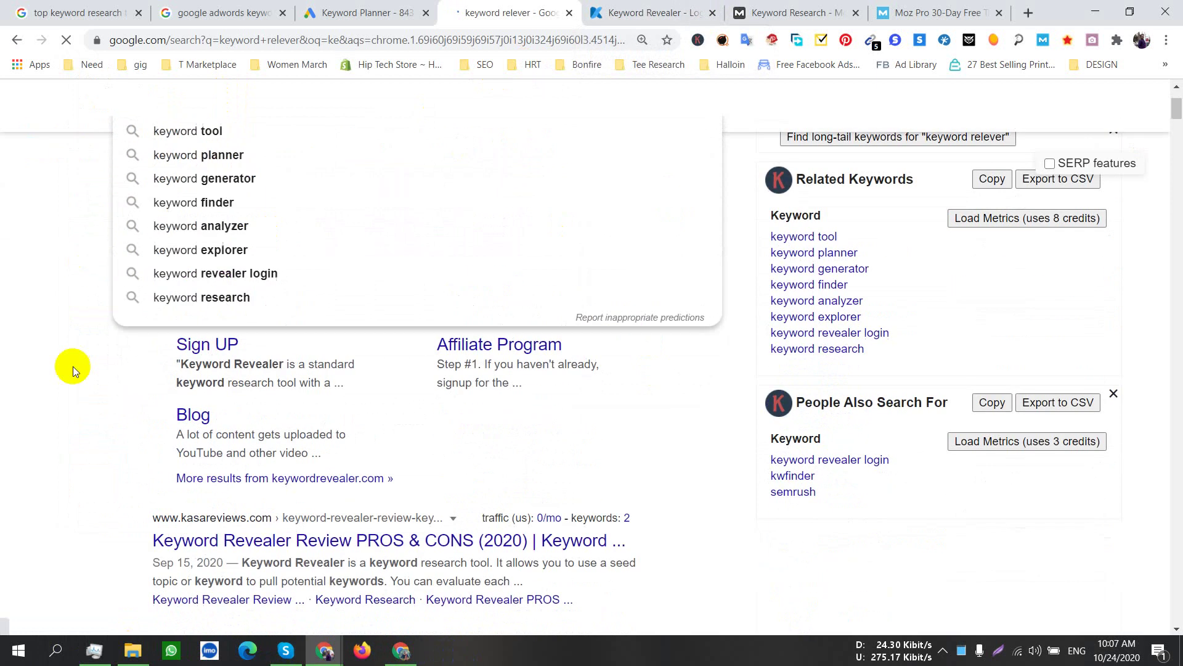
click(62, 398)
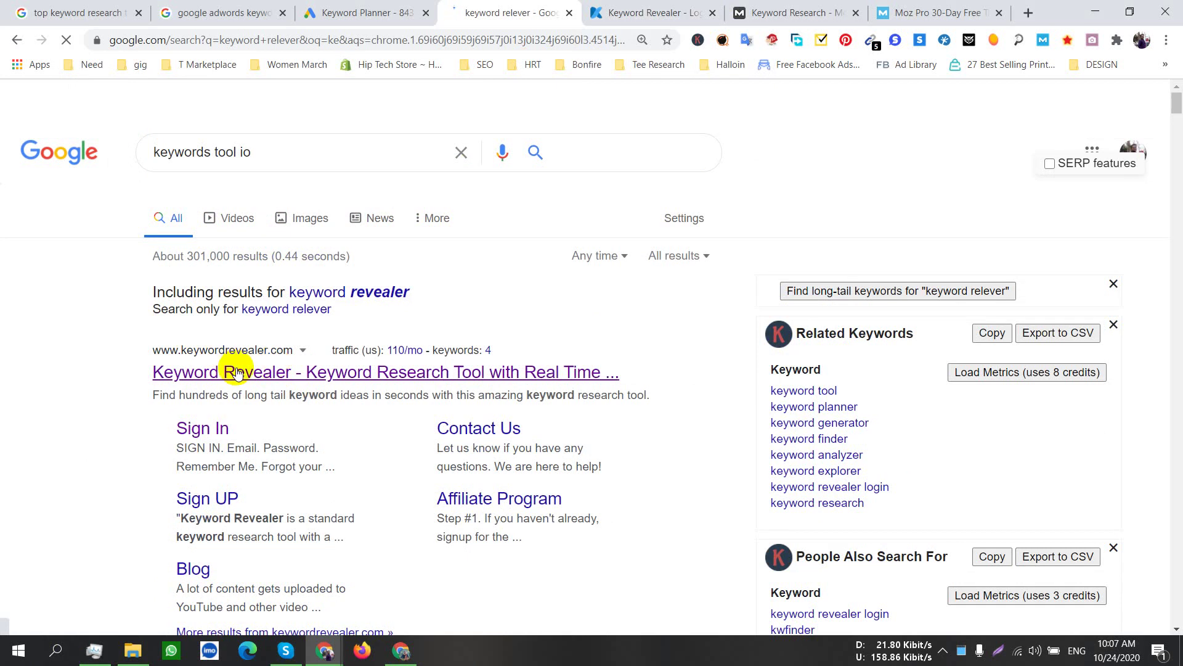
scroll(239, 370, down, 6)
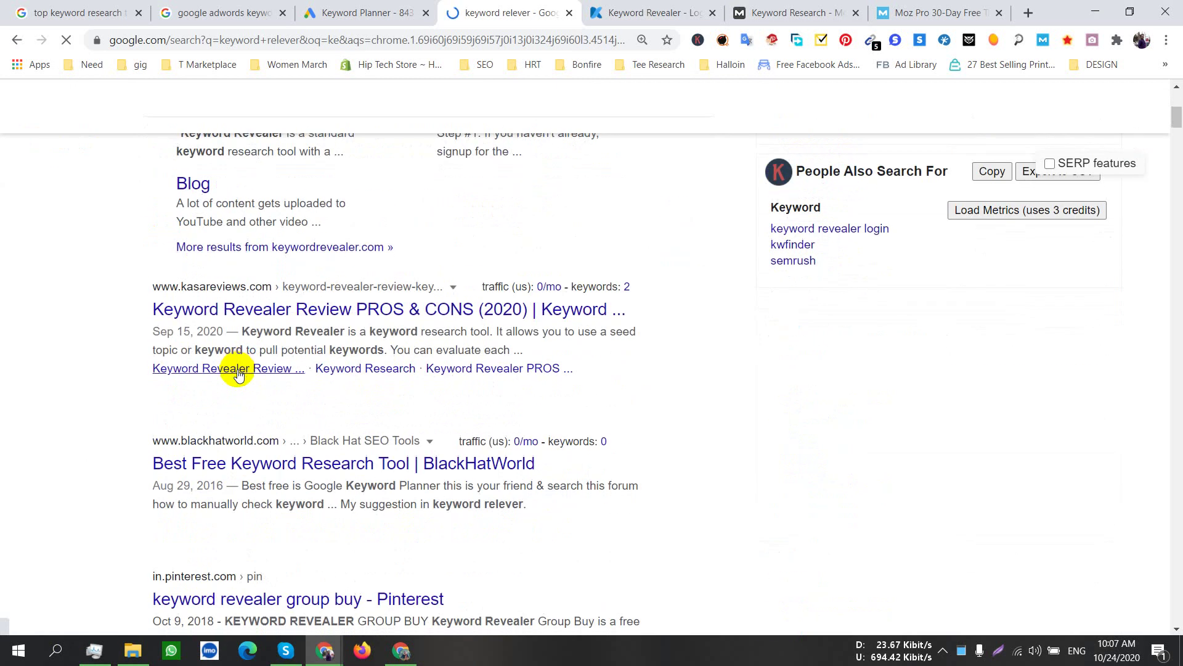
scroll(239, 374, down, 5)
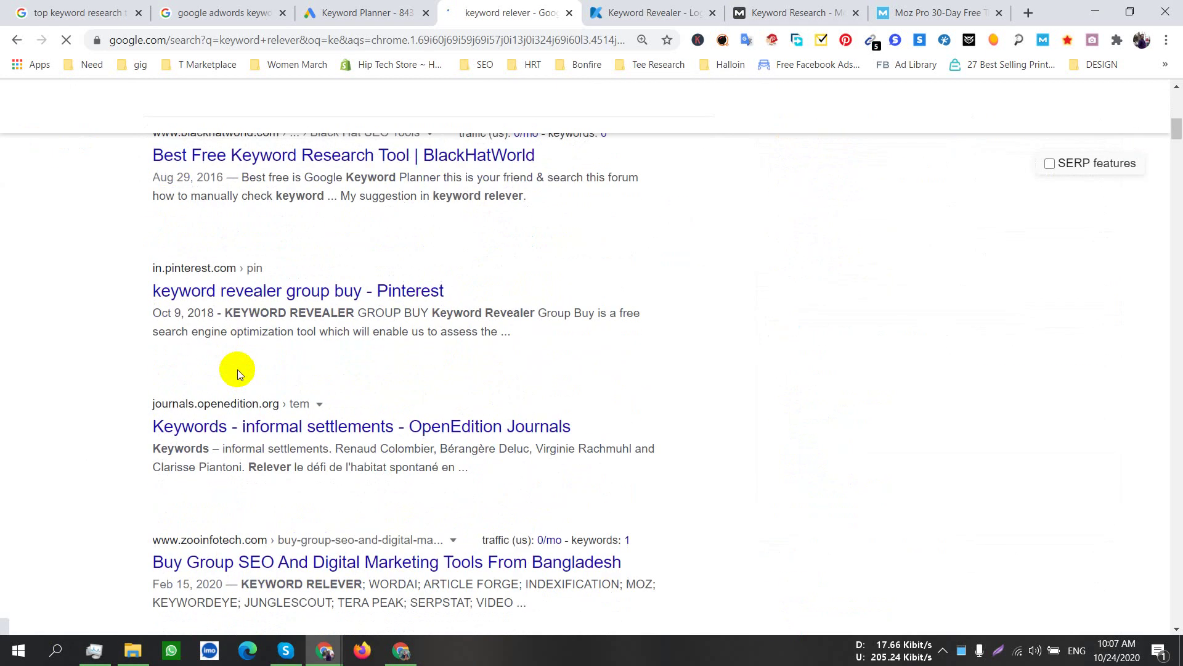
scroll(238, 368, down, 9)
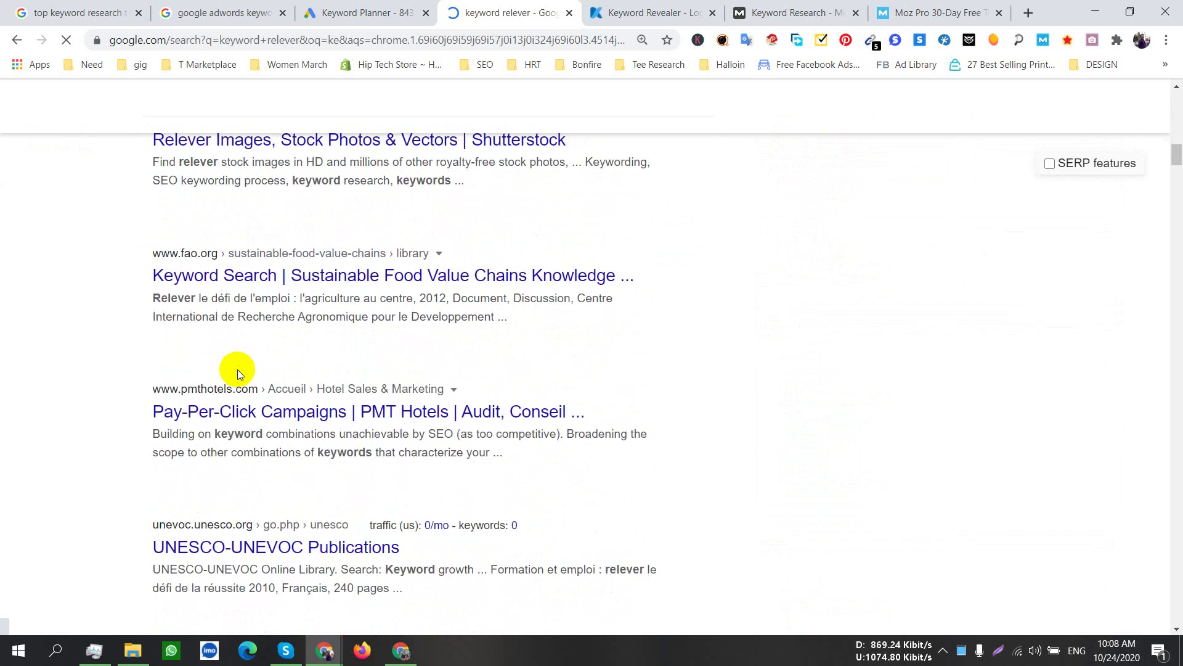
scroll(238, 369, up, 20)
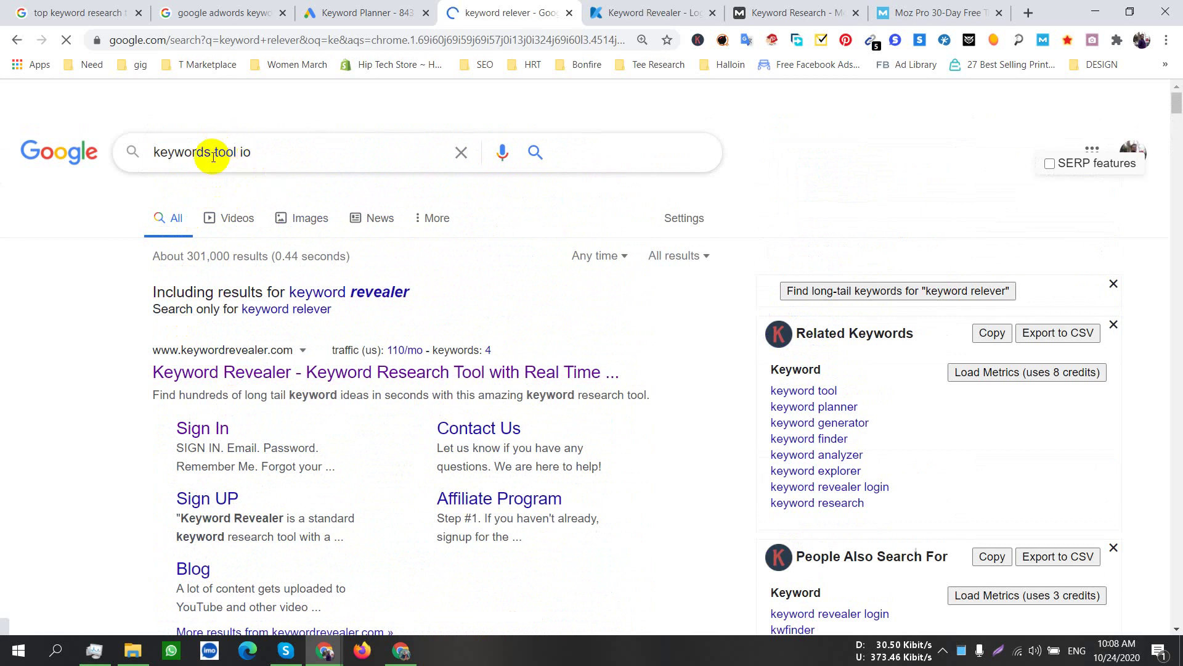
Step: Connect to the VodafoneMobileWiFi-1CA1 Wi-Fi network from the taskbar
click(1025, 661)
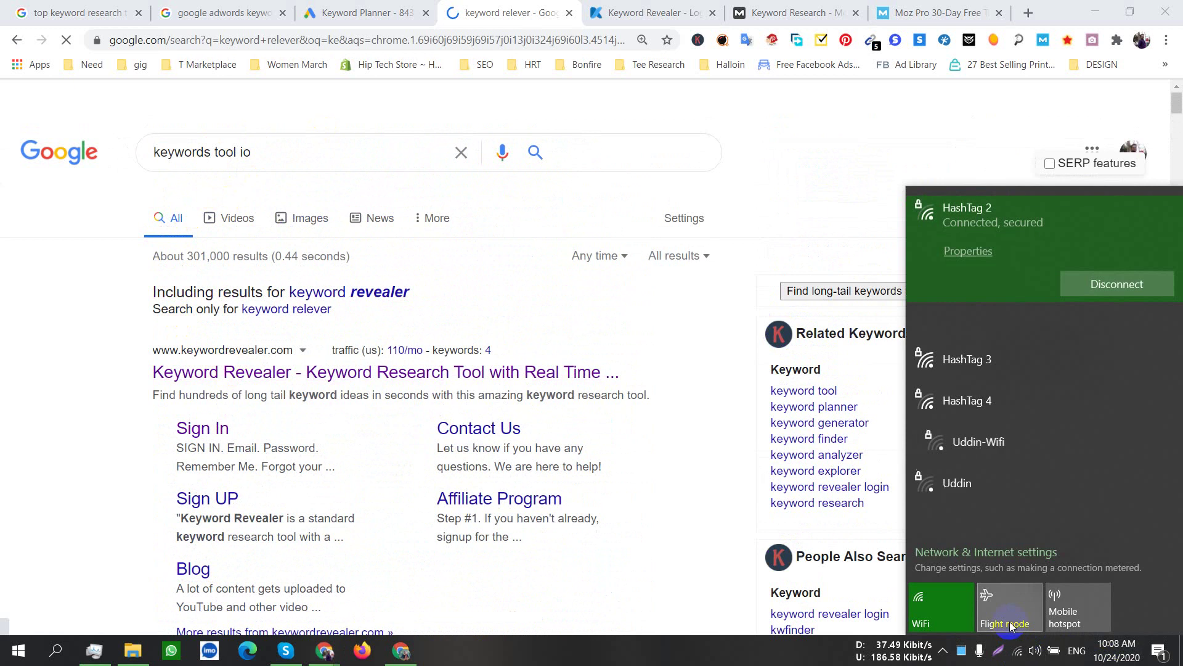
click(1061, 327)
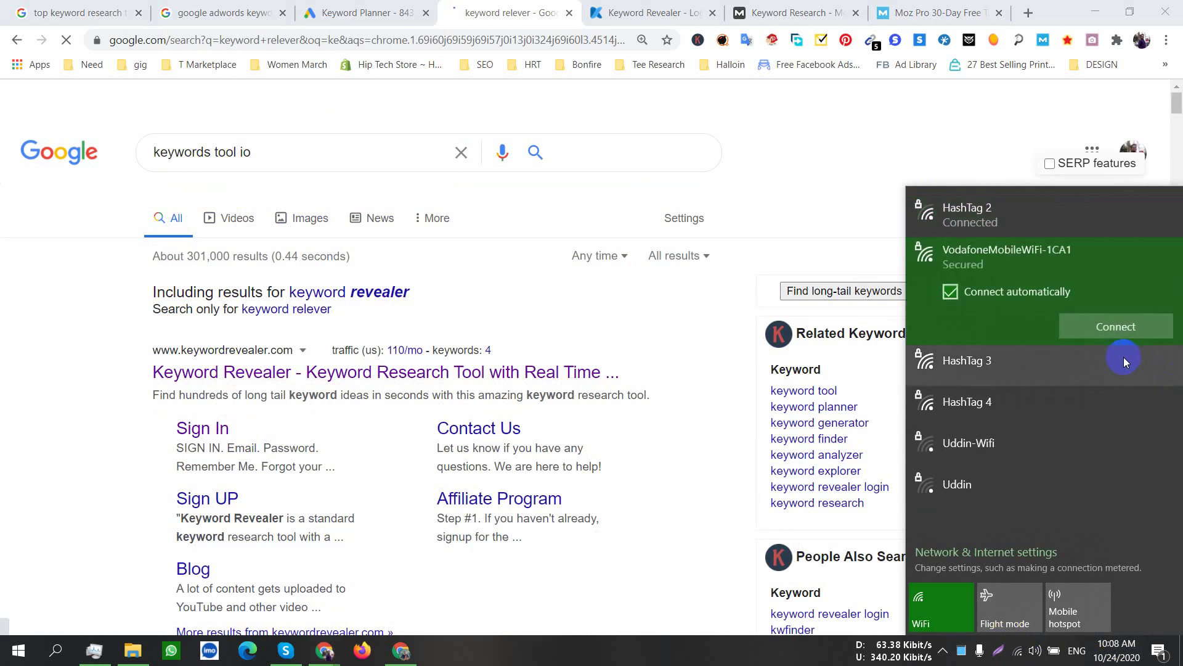
click(1113, 323)
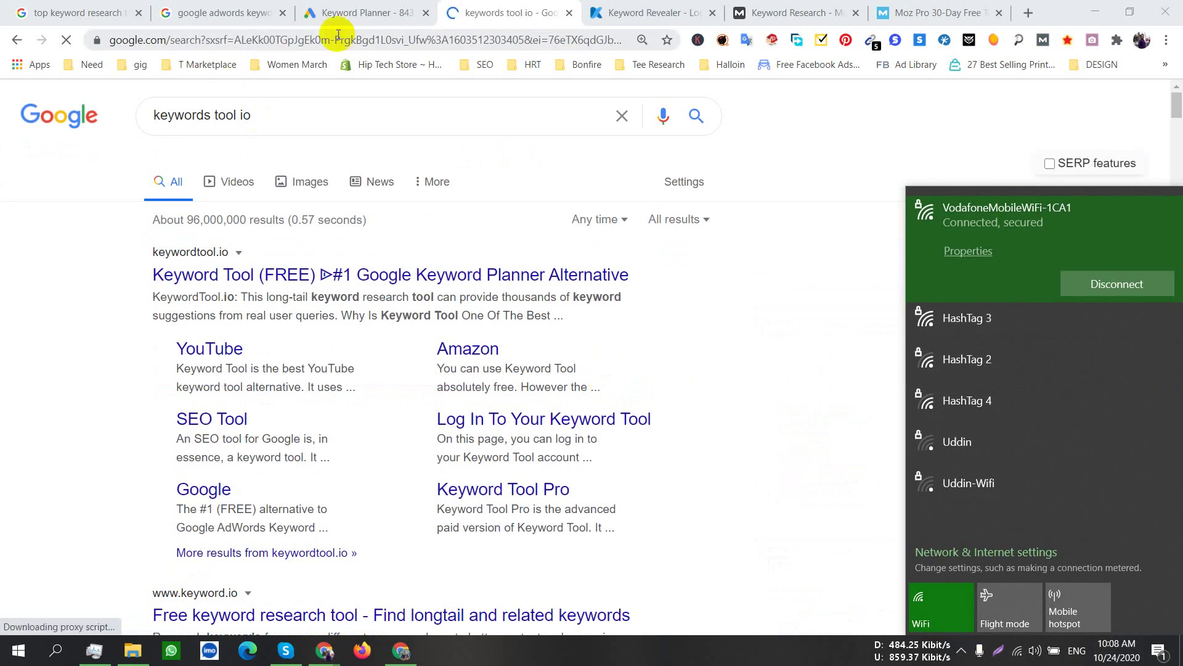
click(339, 13)
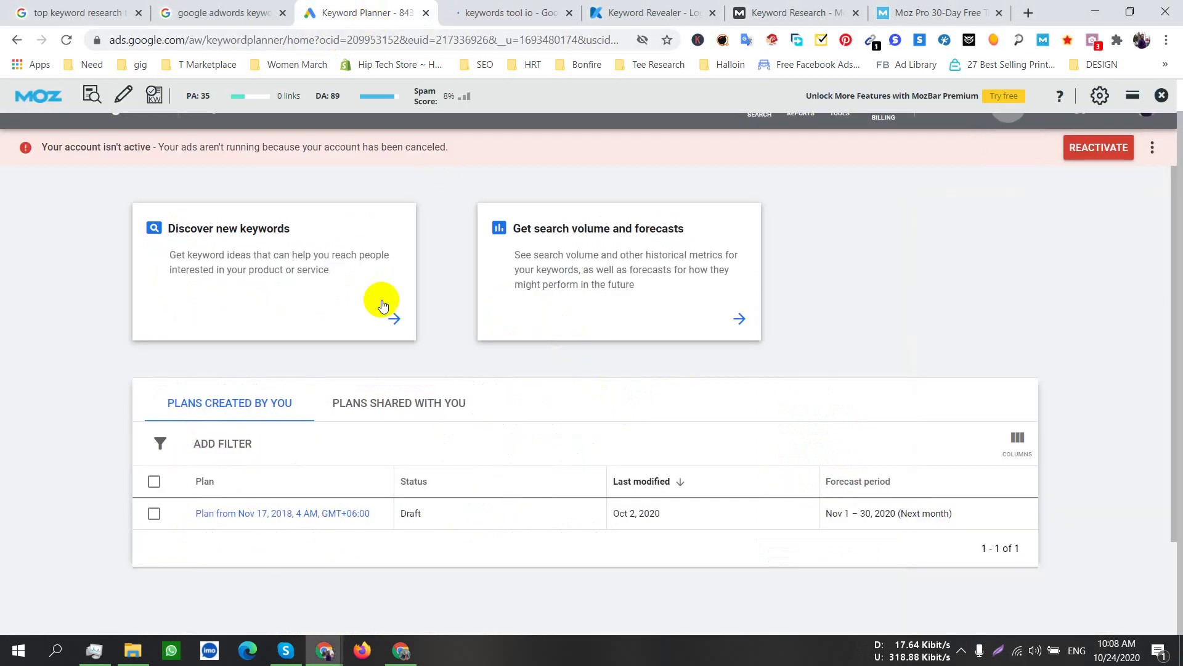
Step: Discover new Keyword Planner ideas for 'lead generation', fixing the misspelling with spell check
click(265, 258)
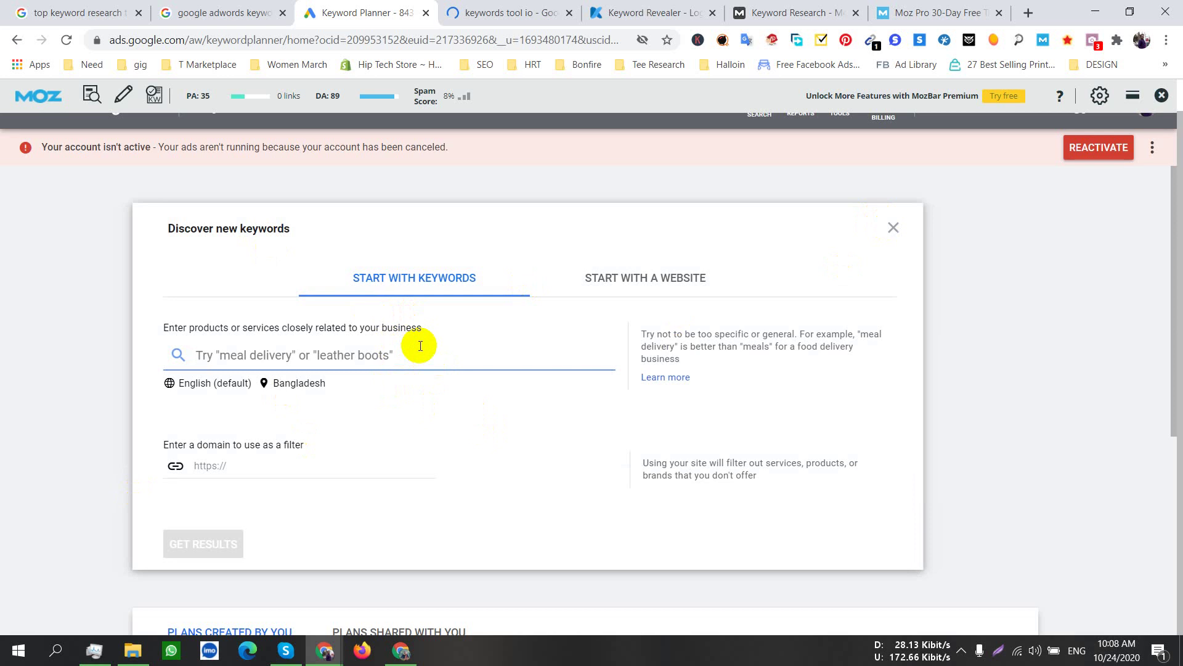
text(le)
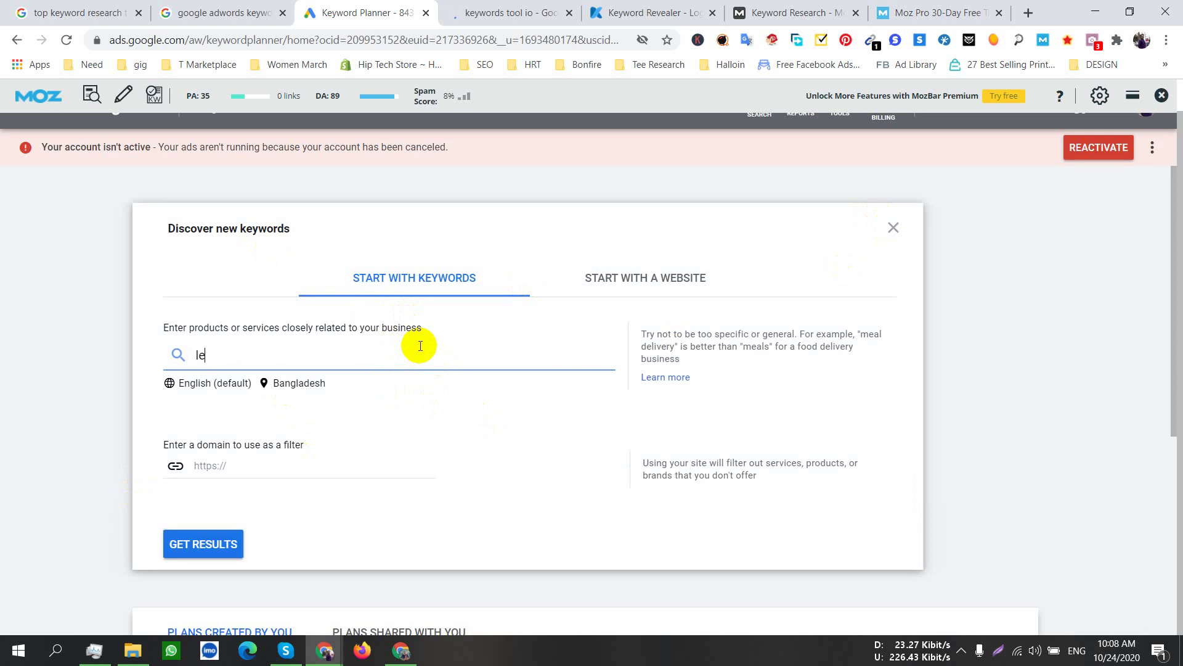
text(dad ge)
right_click(198, 363)
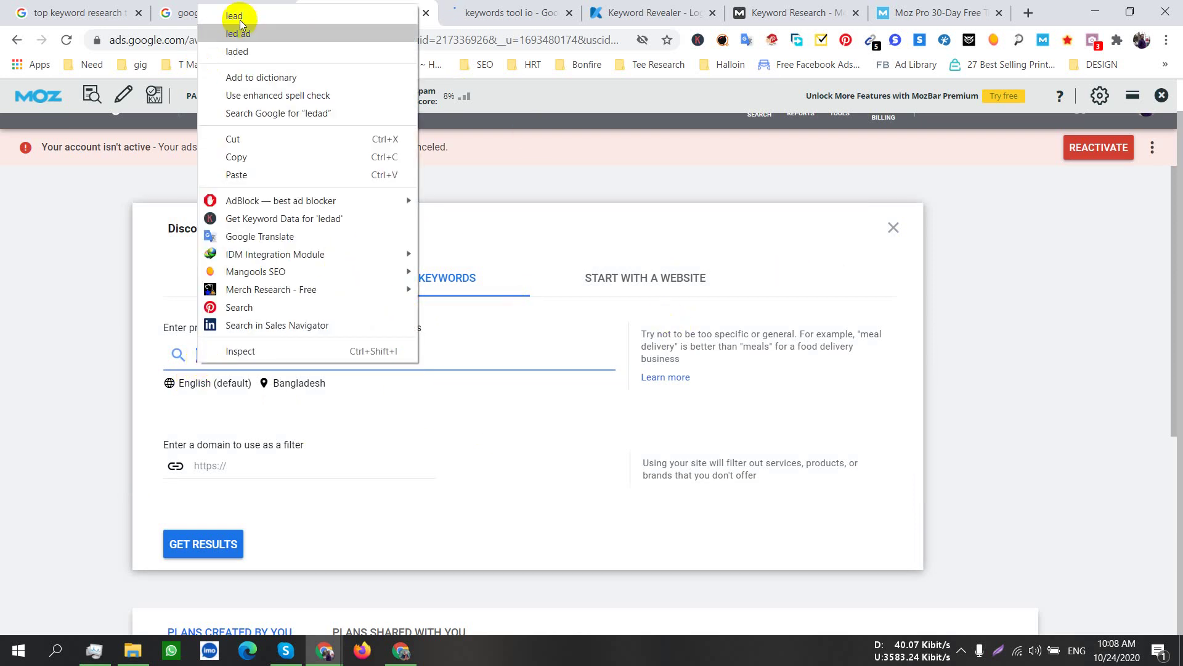
click(240, 17)
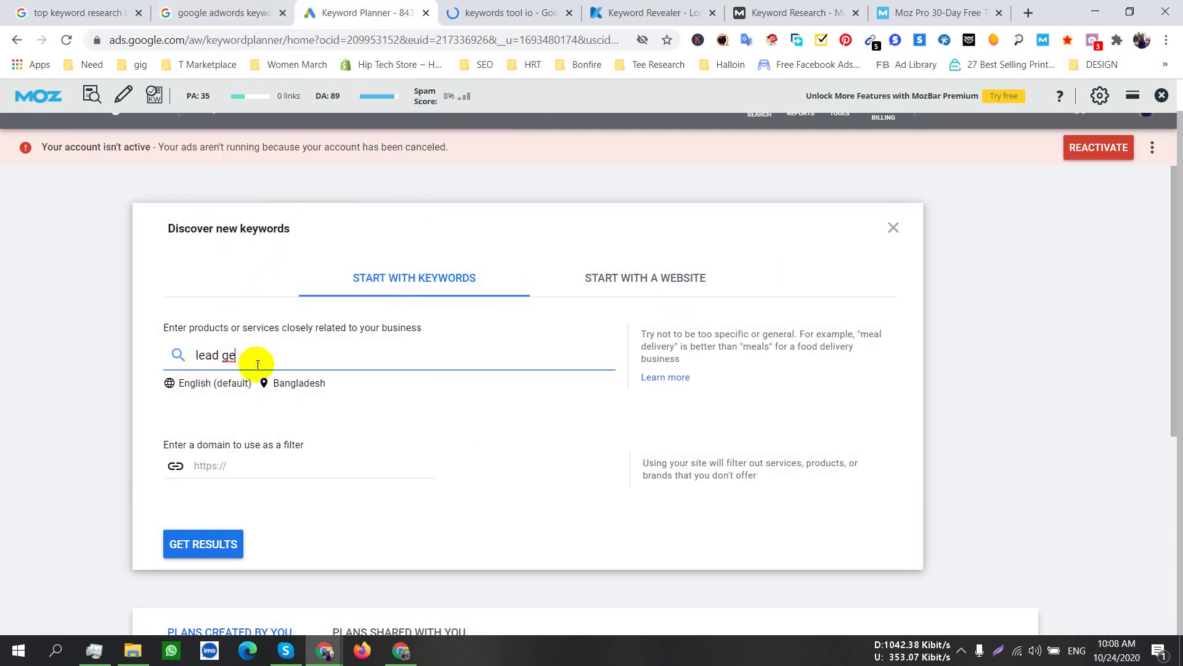
text(neration)
click(220, 547)
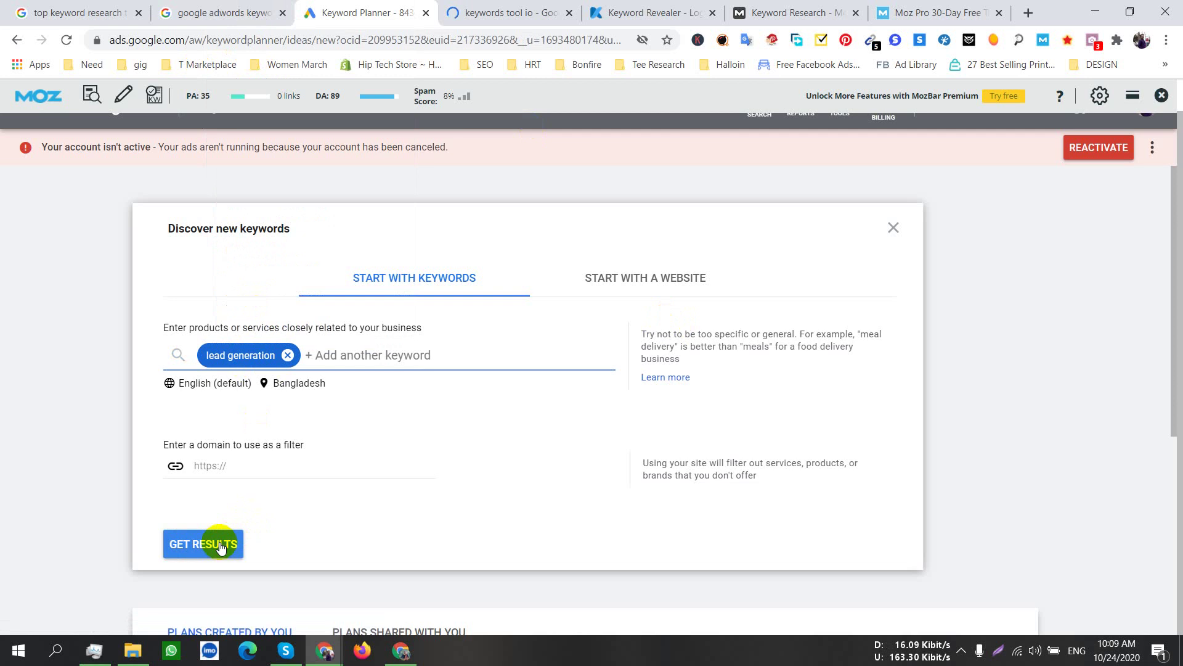
click(176, 550)
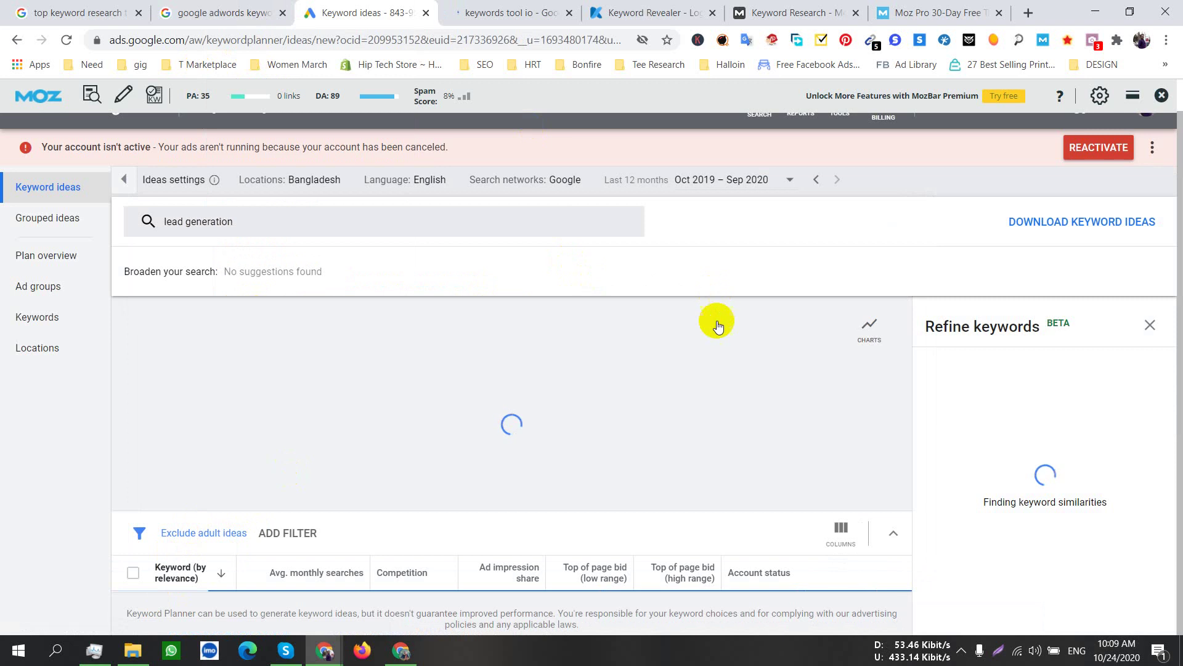
Step: Open keywordtool.io from the search results and enter 'lead generation' as the keyword
click(508, 7)
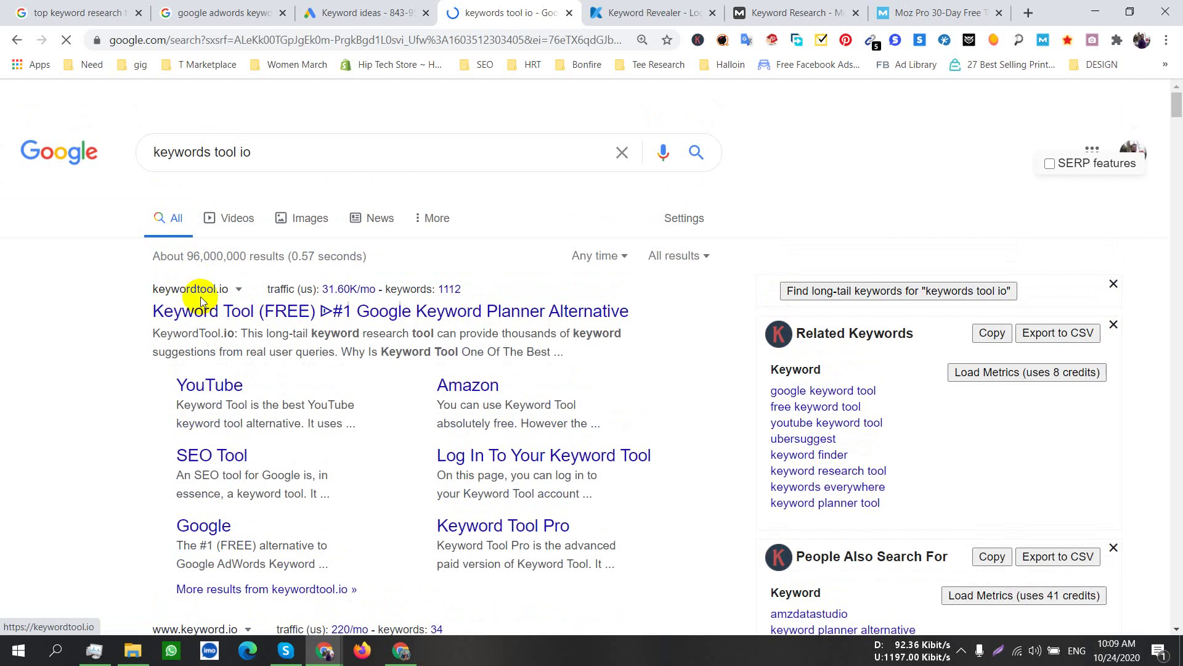
click(209, 315)
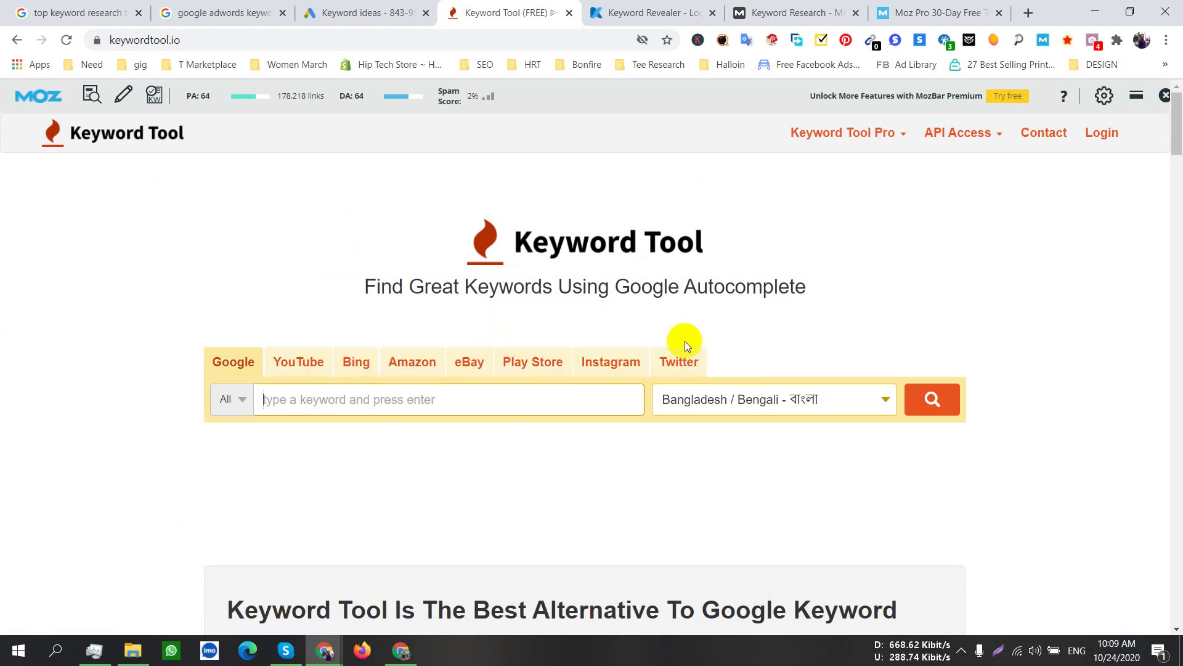
scroll(782, 354, down, 5)
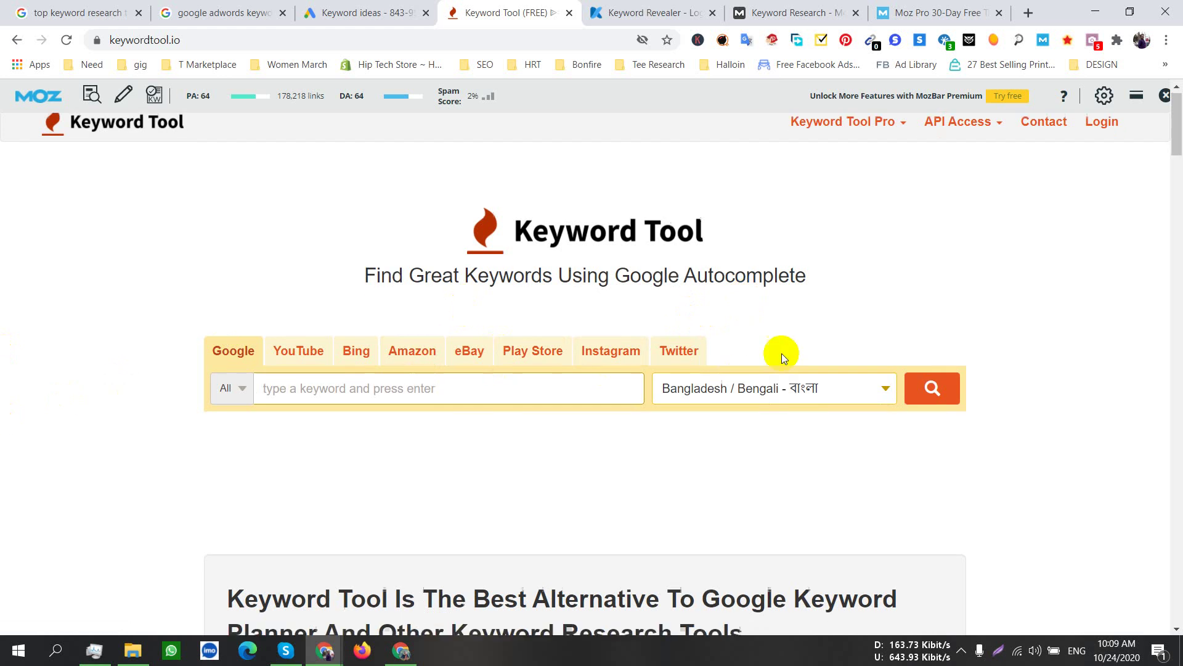
scroll(489, 383, up, 4)
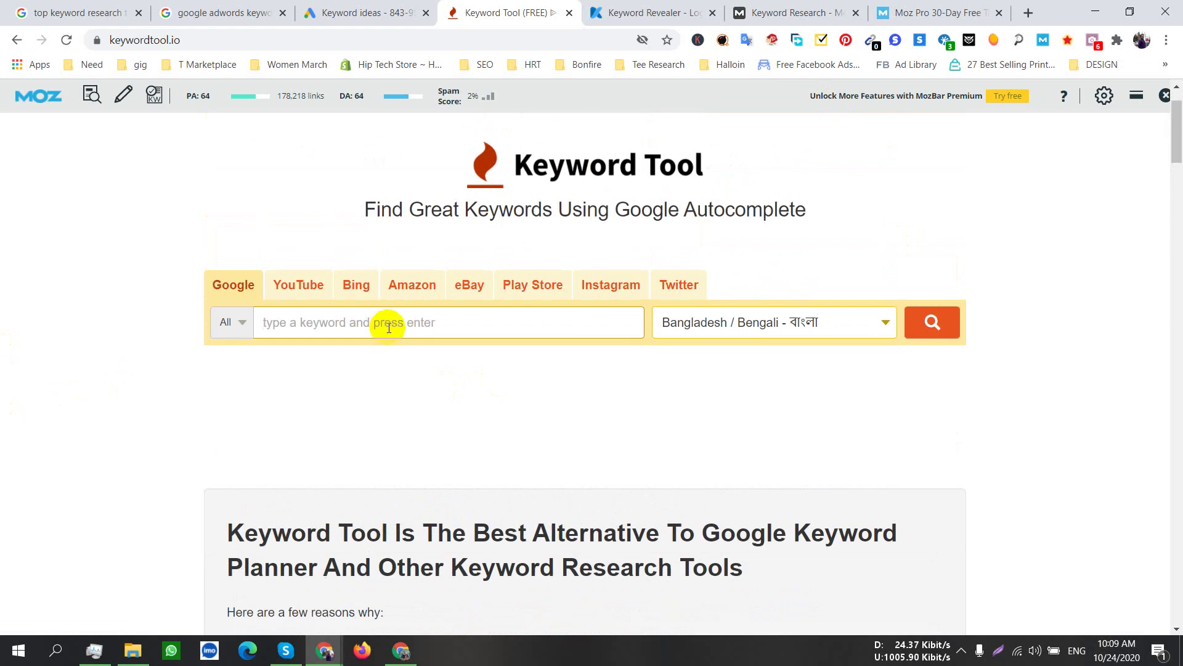
click(388, 327)
text(le)
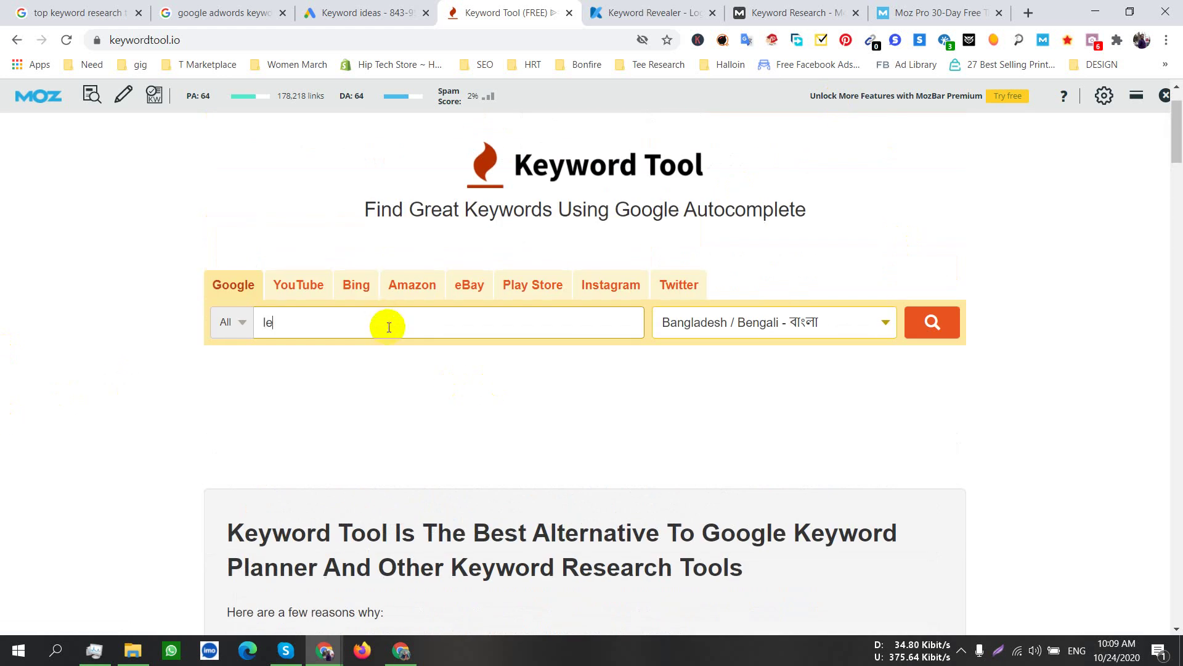
text(ad generation)
Step: Browse the country and language list and filter it by 'eng'
click(892, 327)
scroll(752, 504, down, 1)
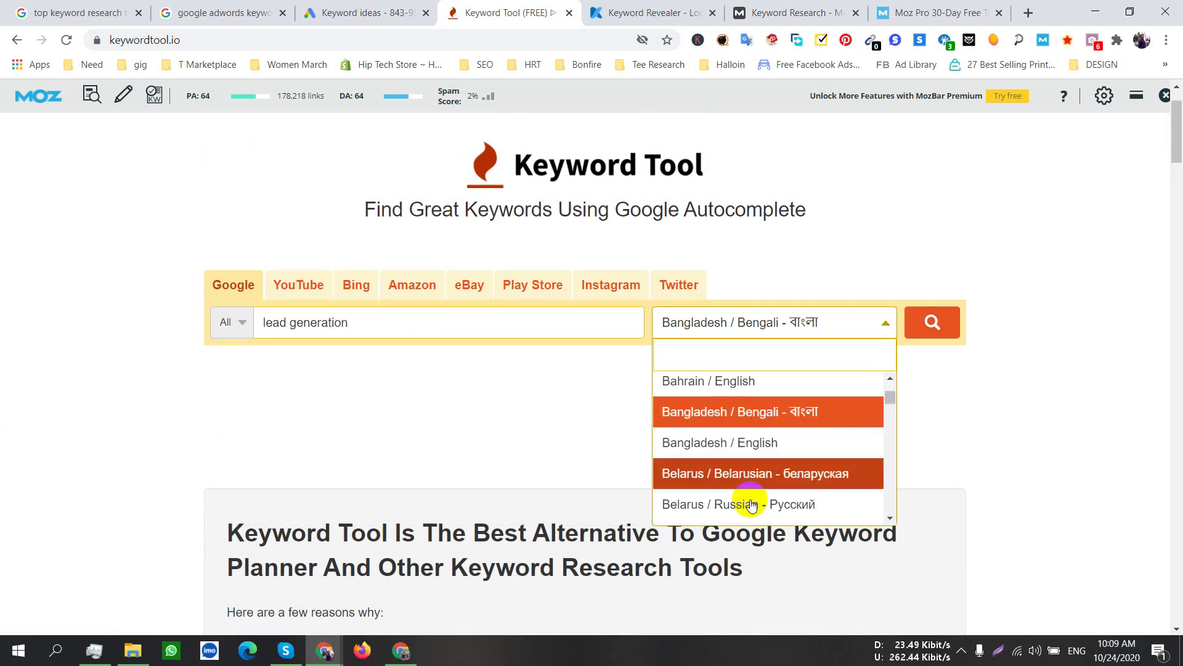
scroll(755, 469, down, 6)
scroll(758, 441, up, 1)
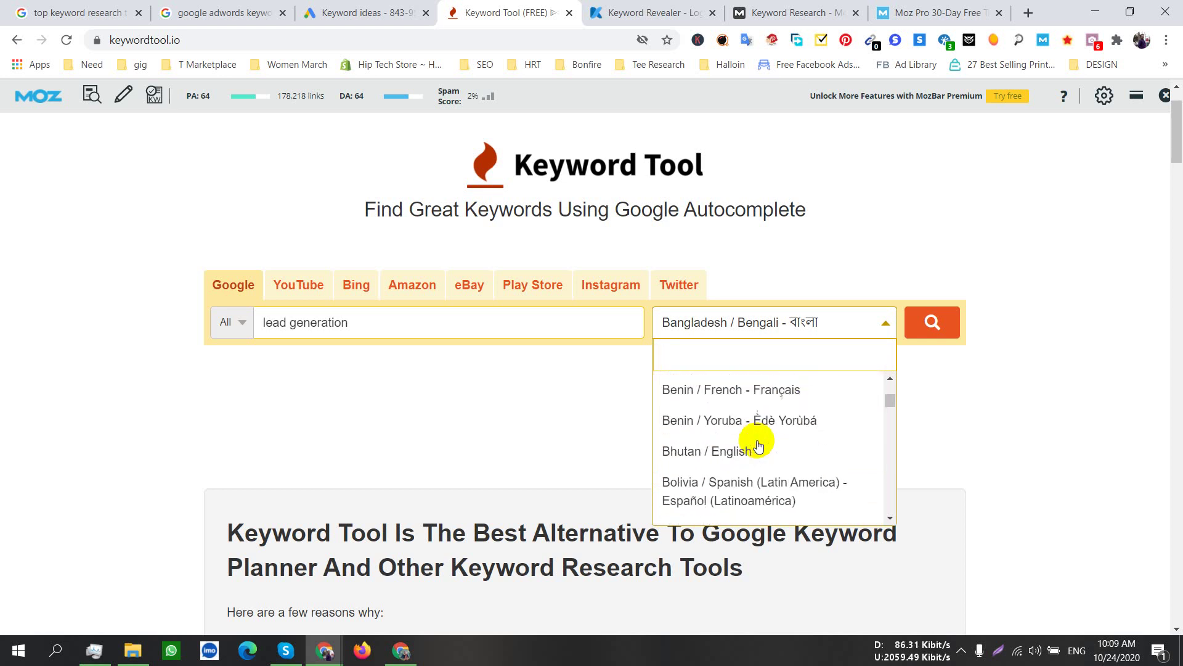
scroll(759, 445, up, 2)
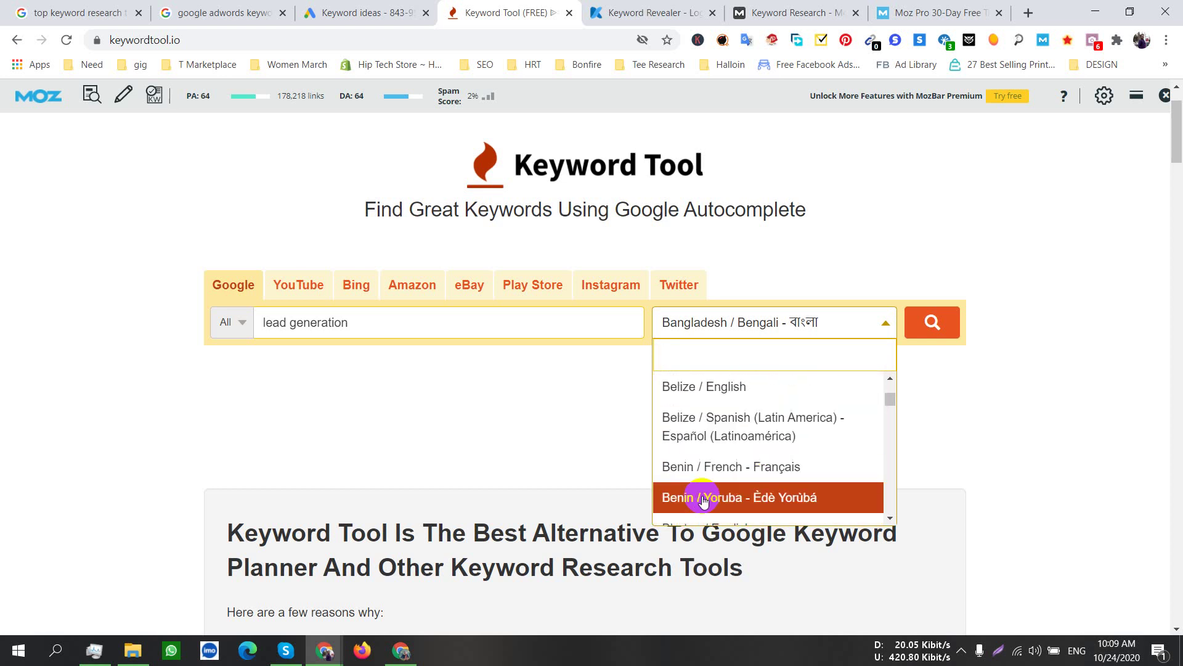
scroll(698, 493, down, 4)
scroll(698, 493, down, 5)
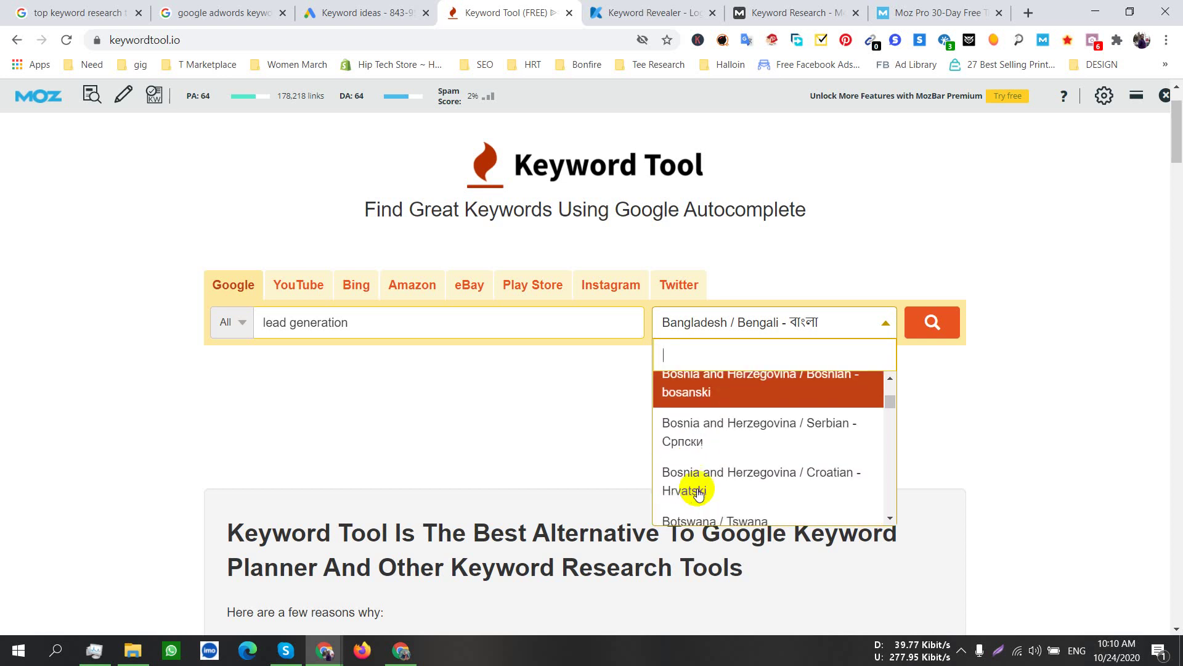
scroll(698, 493, down, 6)
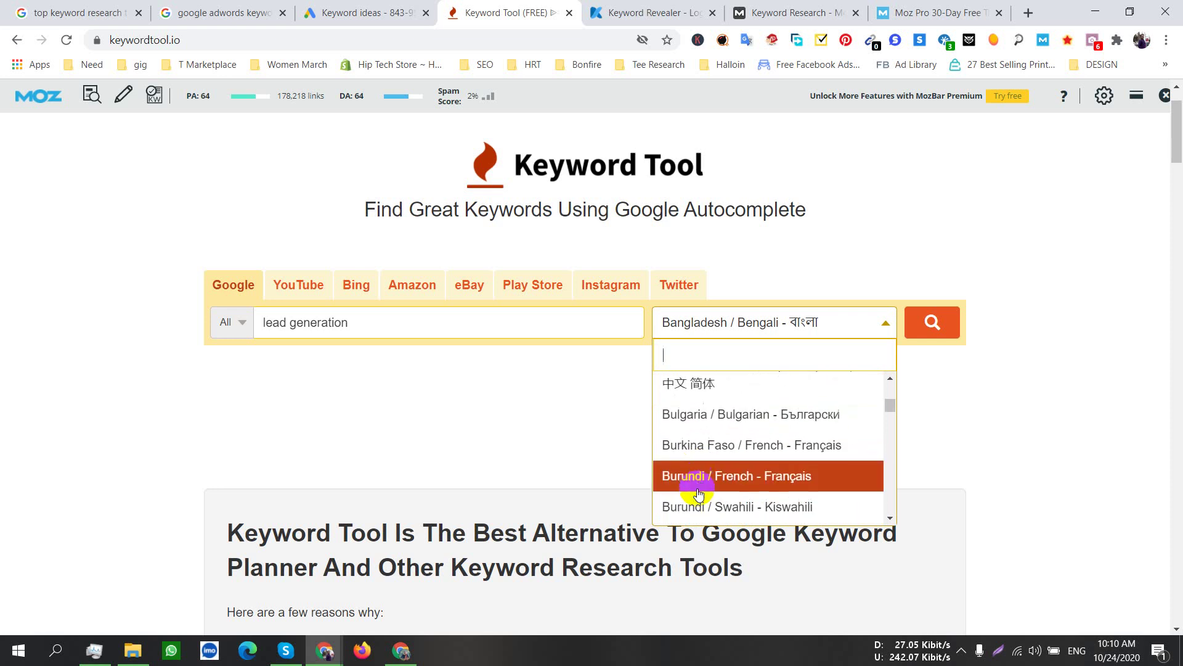
scroll(697, 490, down, 3)
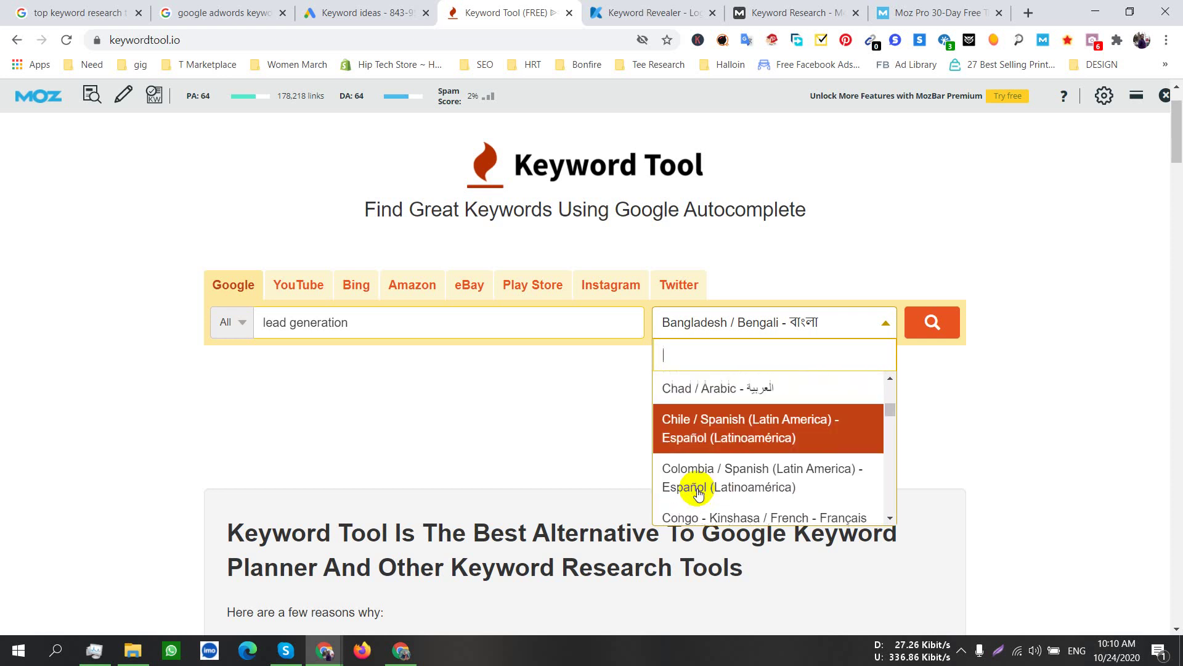
scroll(693, 492, up, 3)
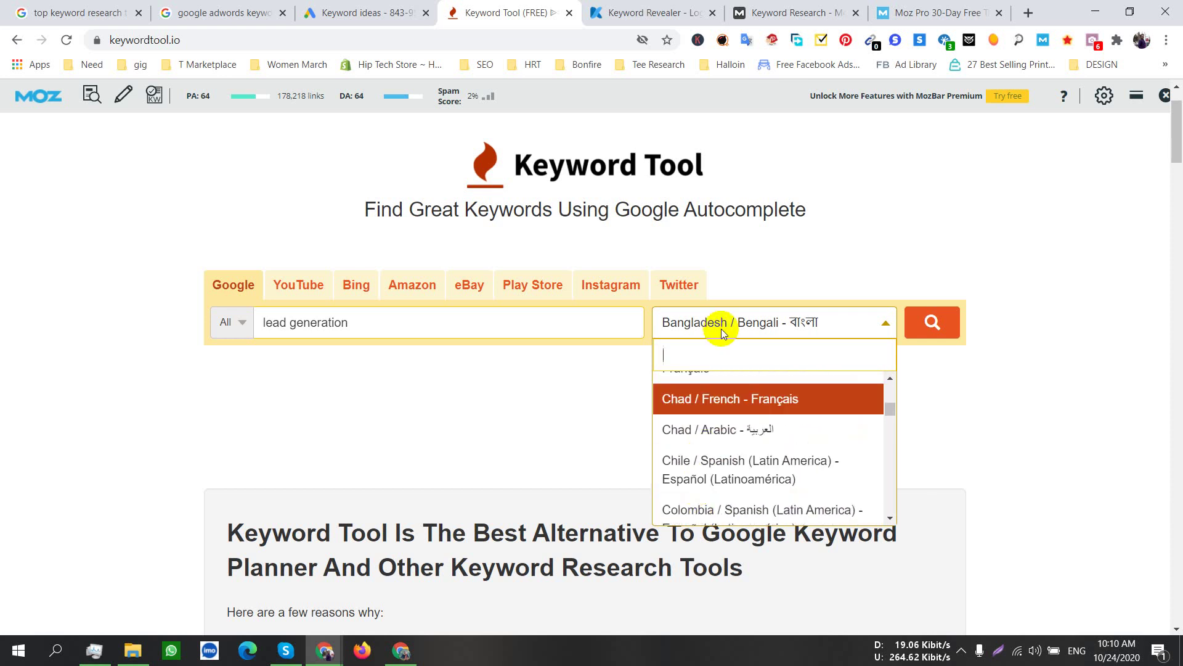
click(710, 358)
text(e)
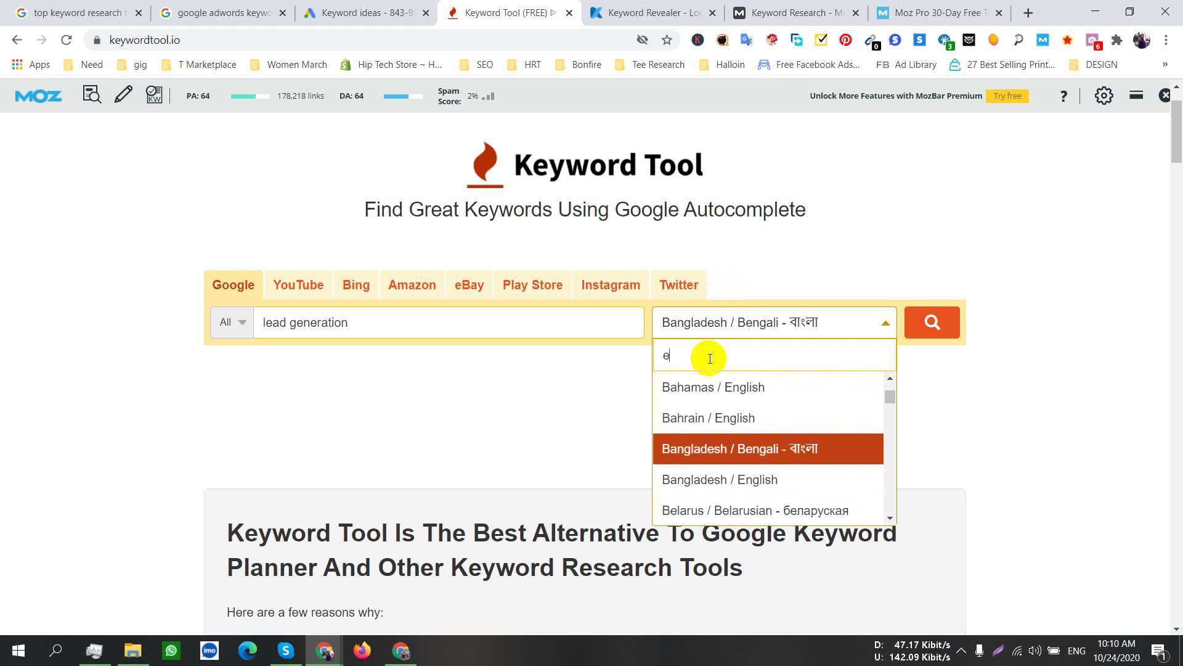
text(b)
key(BackSpace)
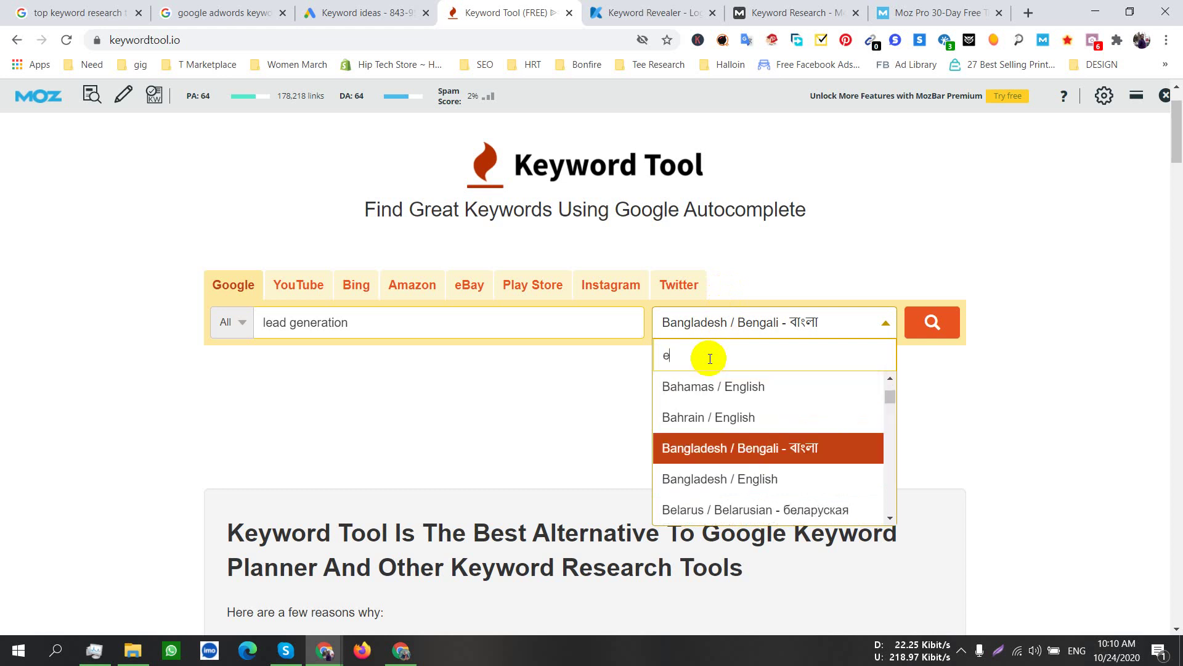
text(ng)
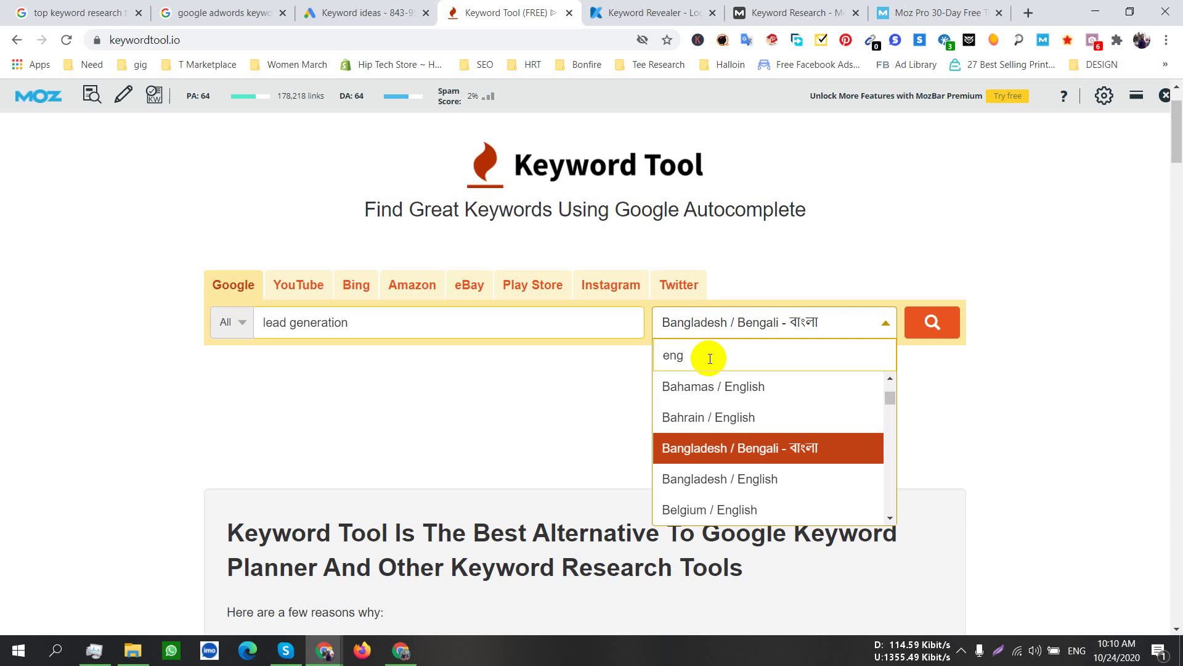
scroll(799, 422, down, 1)
click(800, 422)
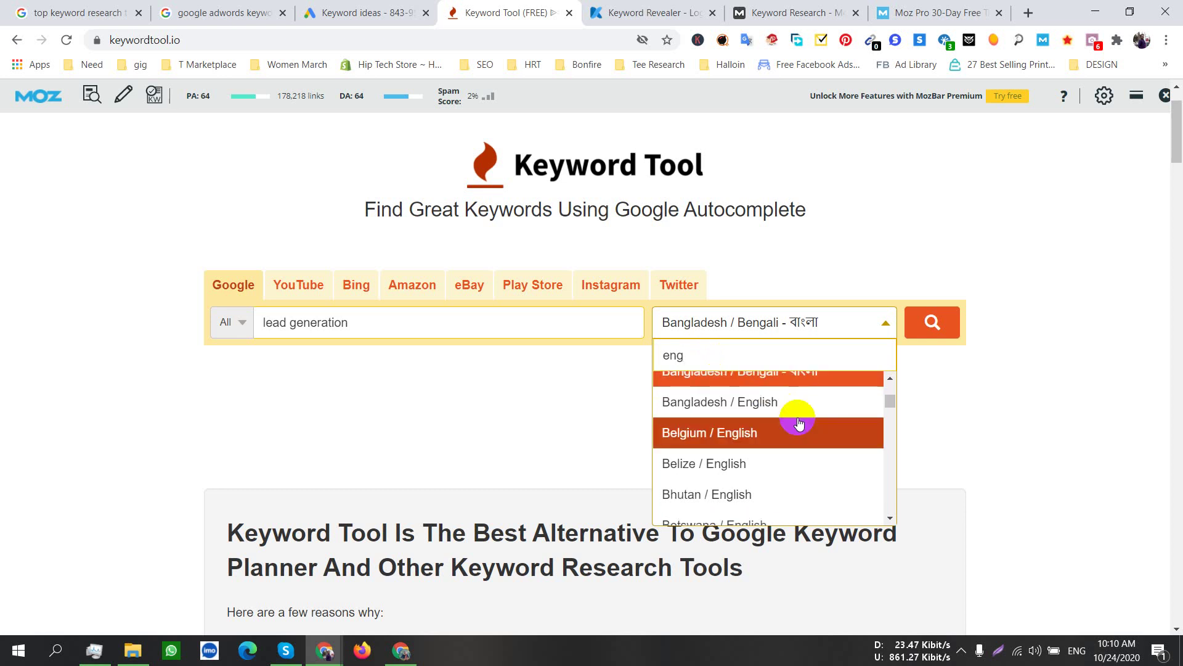
scroll(799, 423, down, 5)
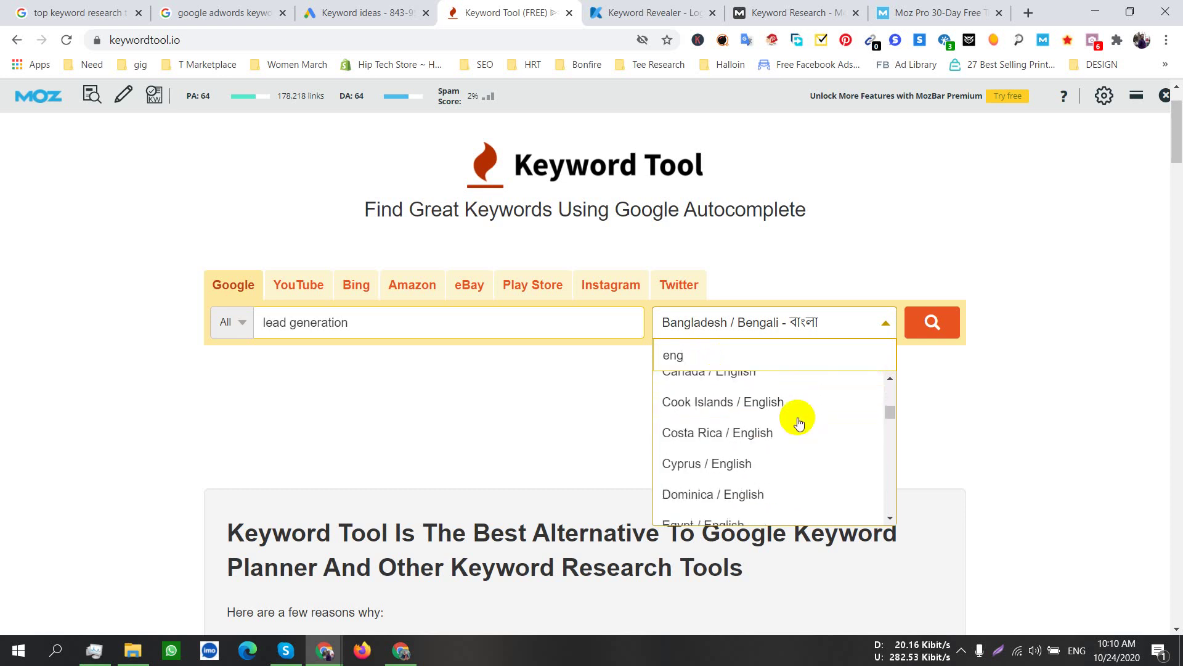
Step: Set the location to United States / English and run the Google keyword search
drag(726, 345, 579, 345)
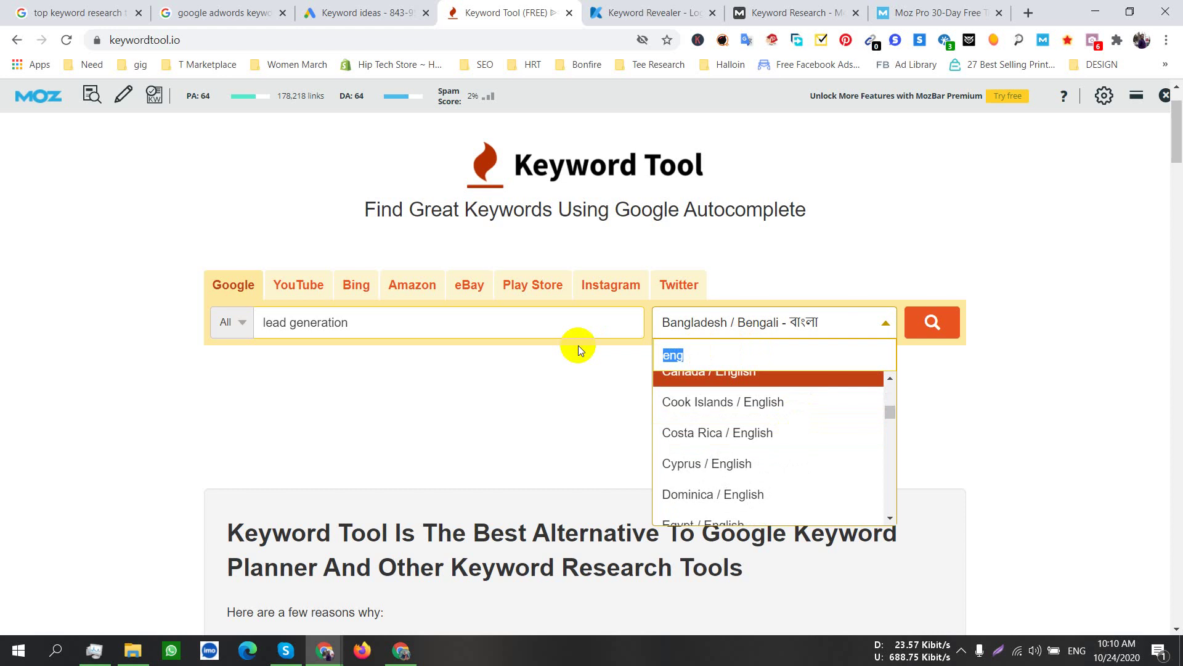
text(u)
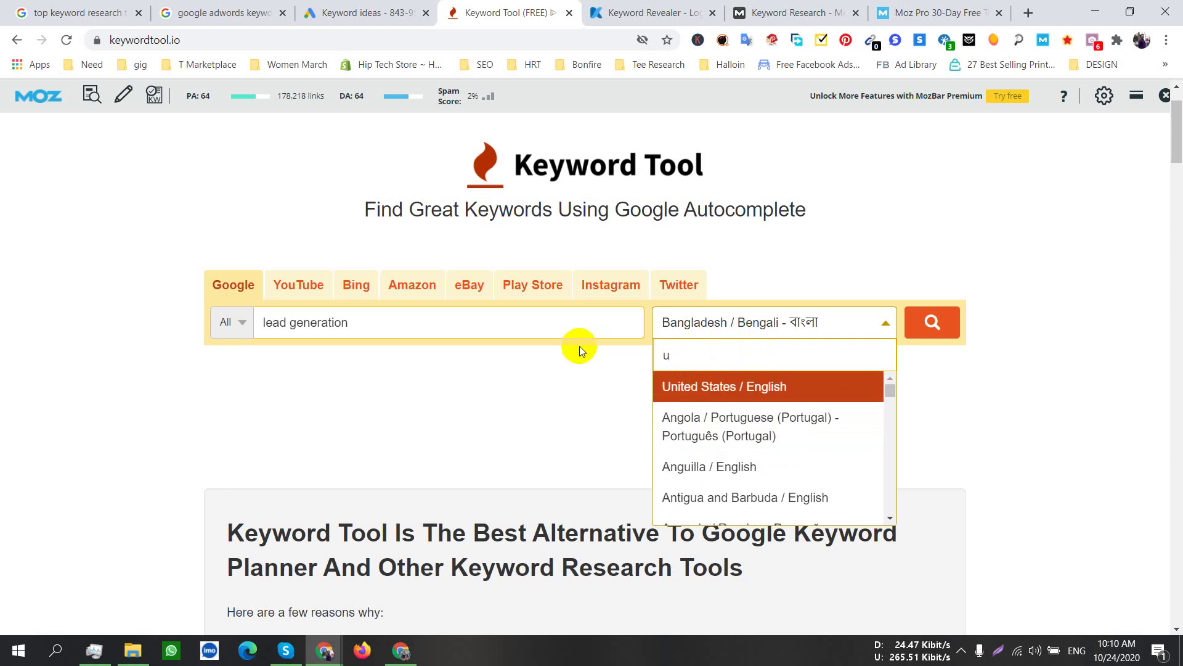
click(807, 387)
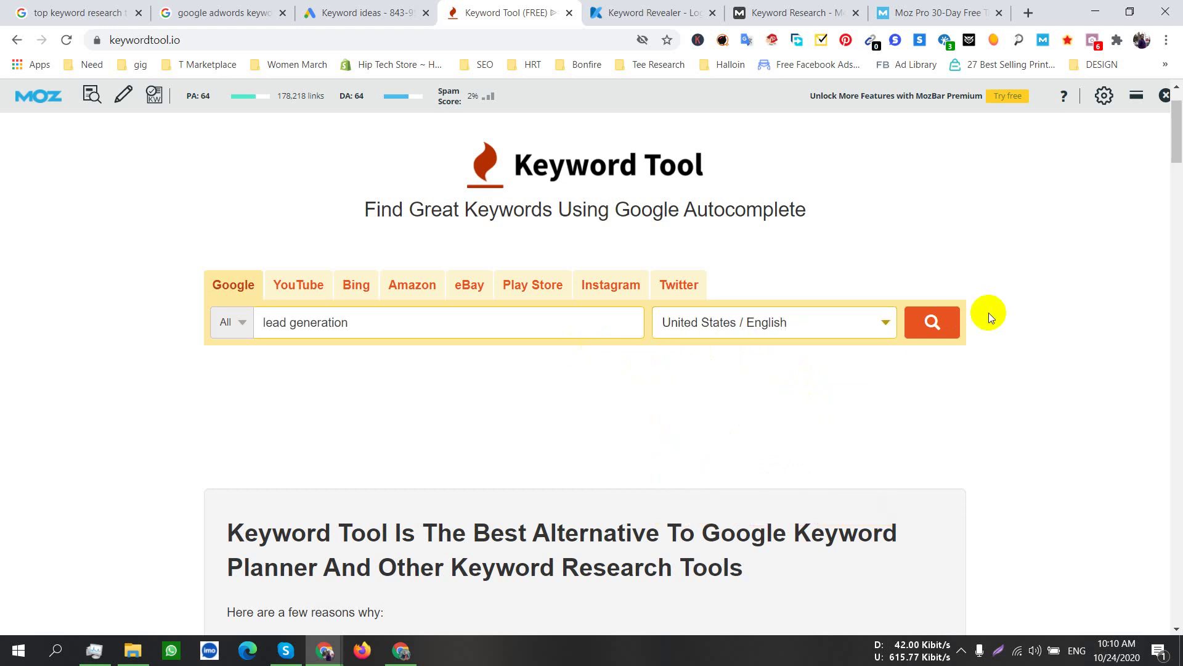
click(932, 326)
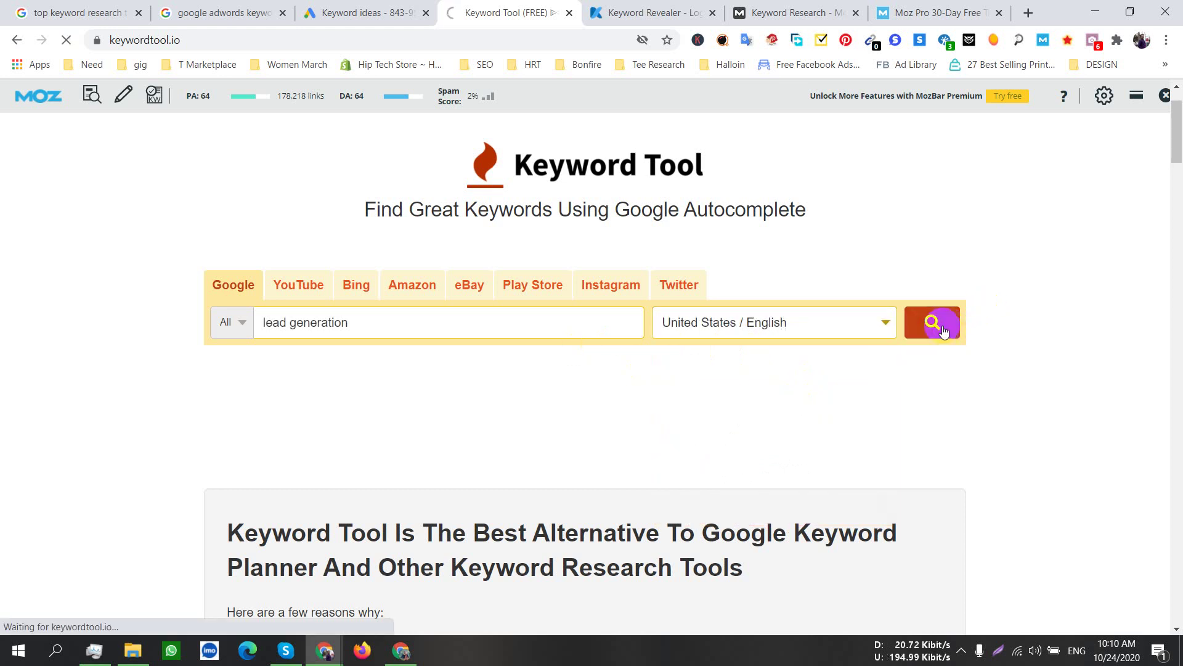
Step: Scroll through Keyword Planner's lead generation ideas, then return to Keyword Tool's 276 suggestions
click(401, 13)
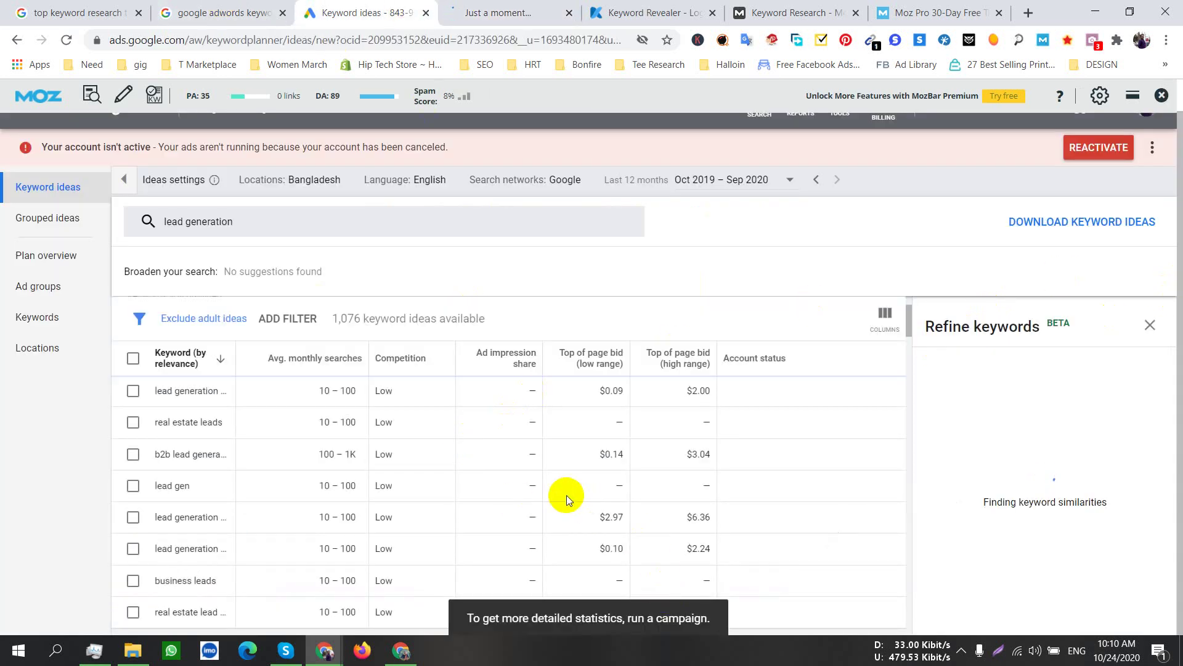
scroll(567, 494, down, 2)
scroll(567, 494, down, 5)
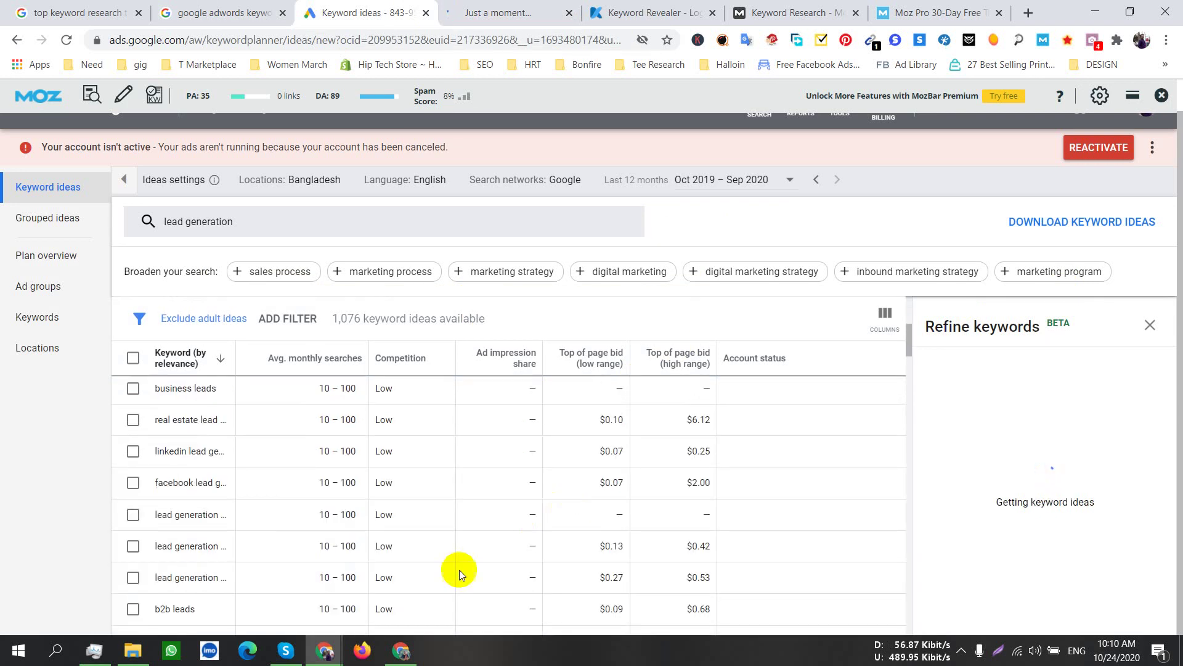
click(526, 6)
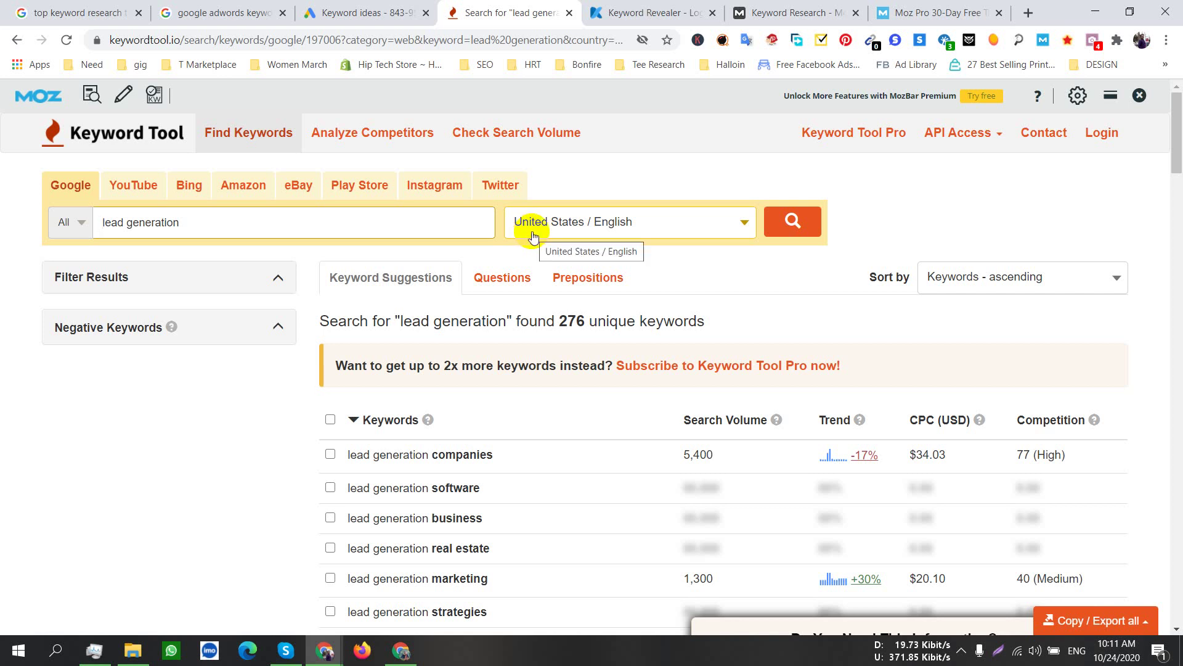
scroll(787, 369, down, 4)
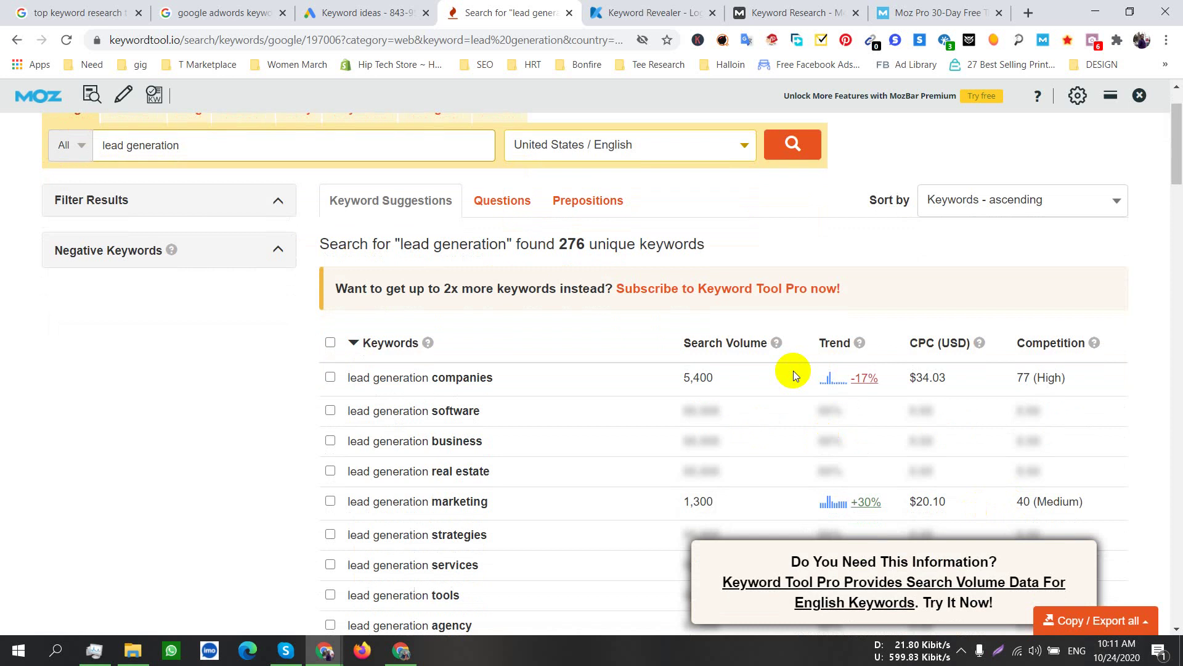
scroll(950, 231, down, 1)
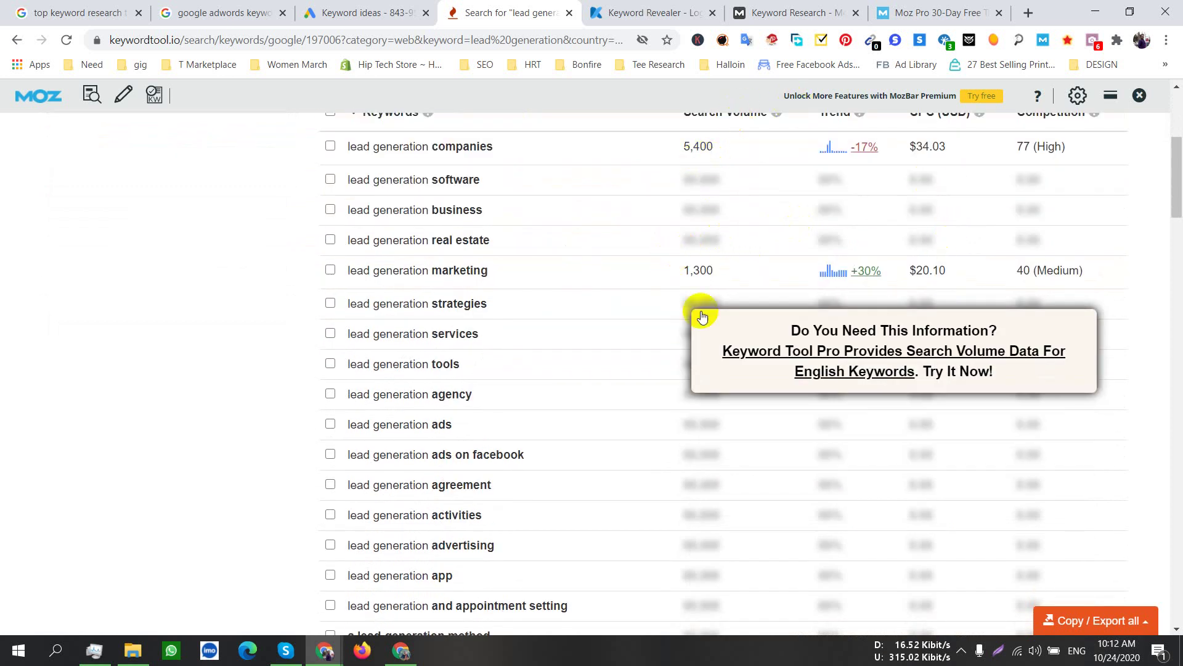
scroll(704, 346, up, 3)
scroll(651, 349, up, 1)
scroll(635, 351, down, 4)
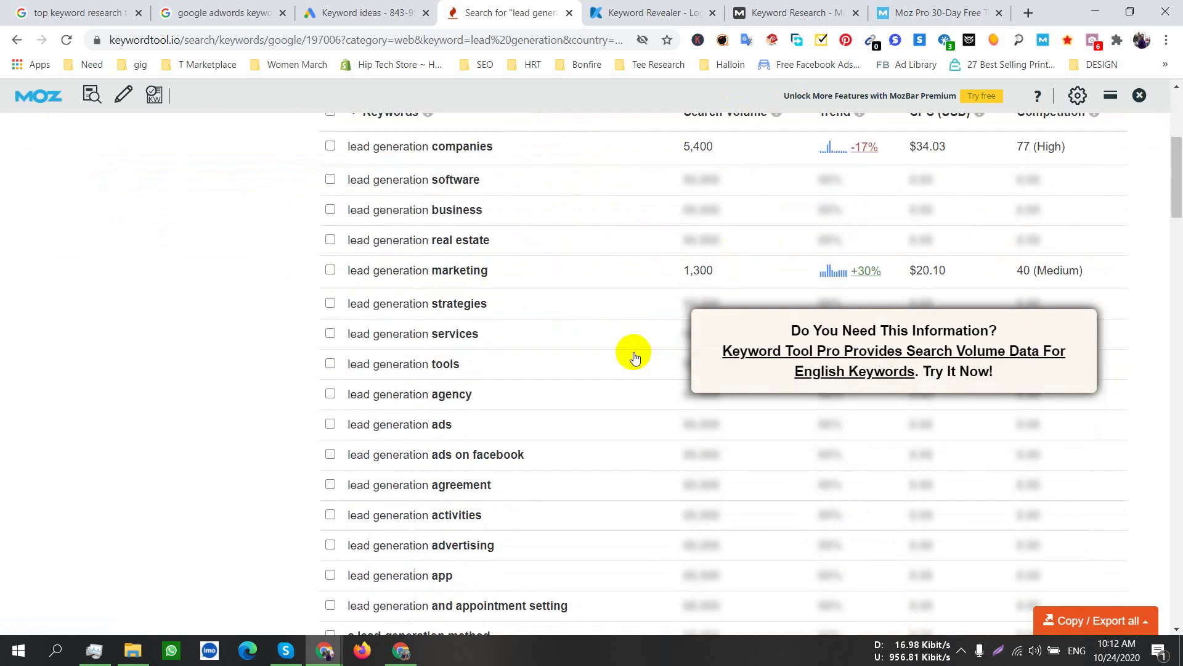
scroll(534, 497, down, 1)
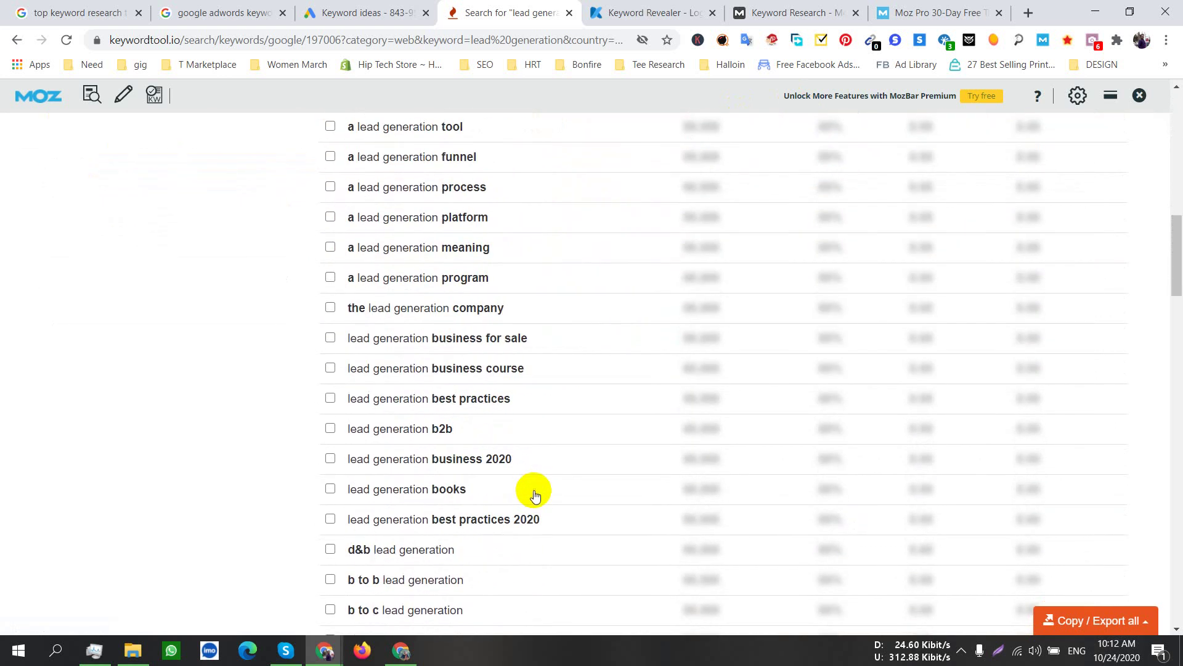
scroll(534, 493, down, 6)
scroll(533, 493, up, 15)
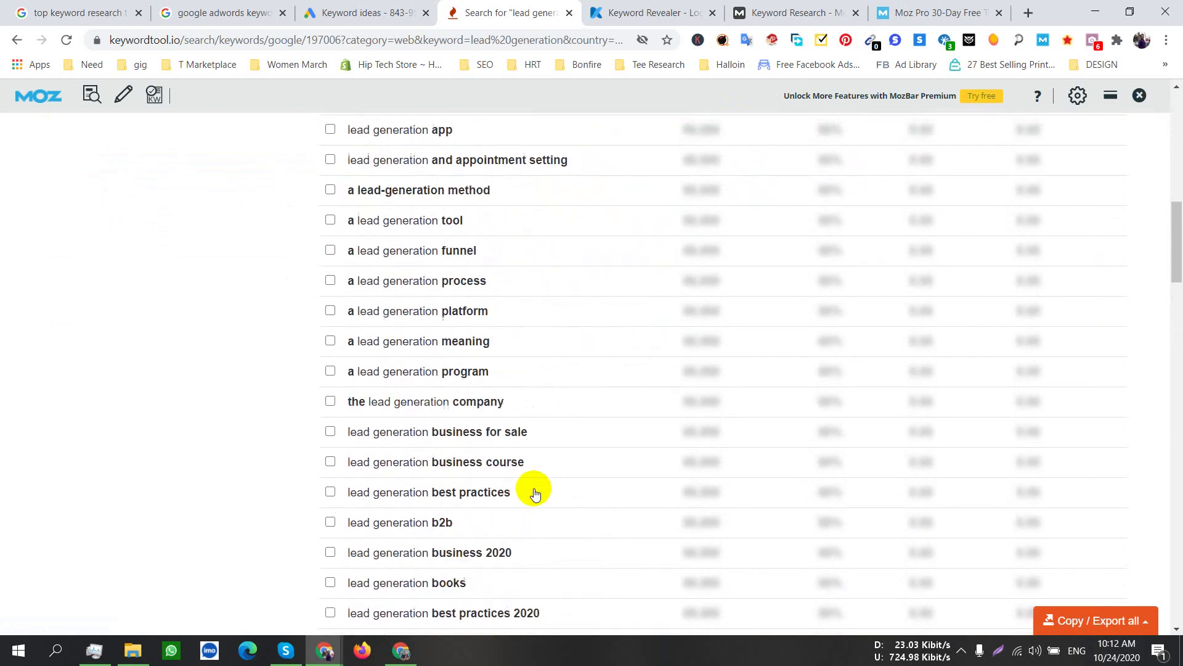
scroll(533, 493, up, 1)
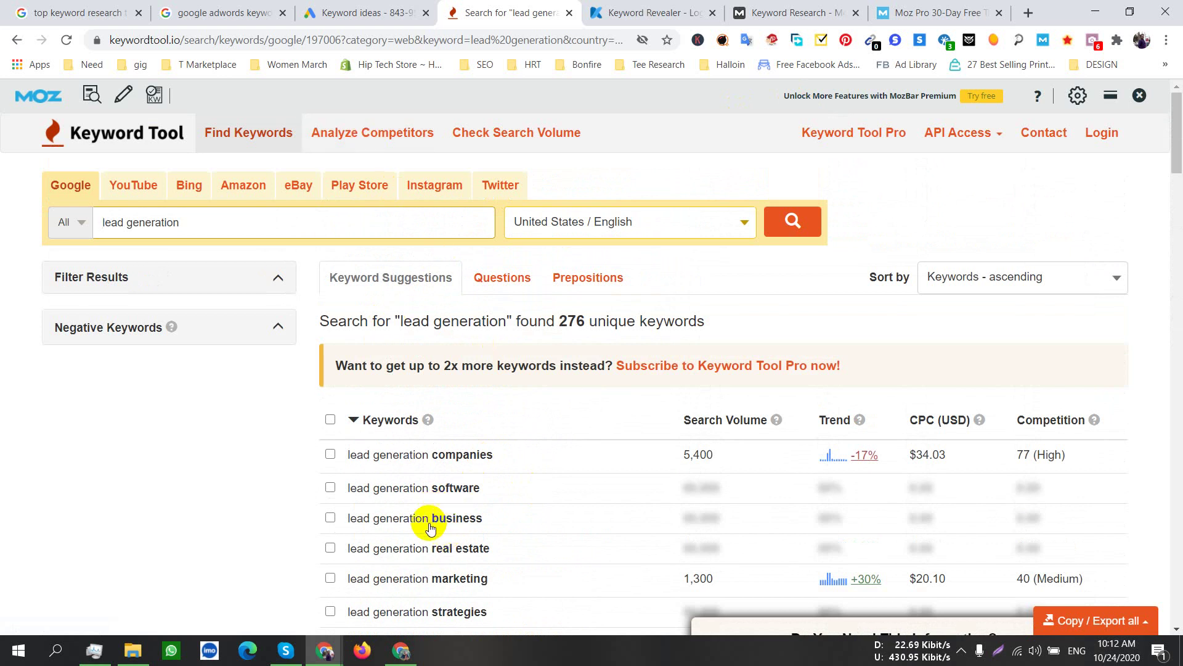
scroll(426, 506, down, 2)
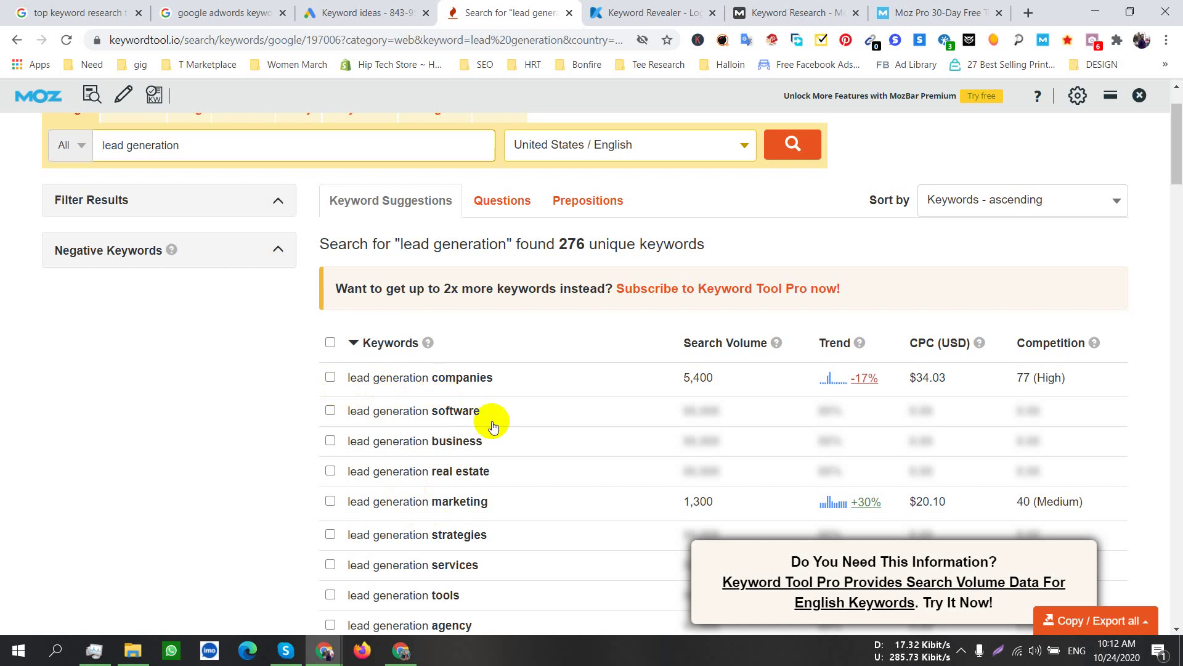
scroll(469, 426, down, 1)
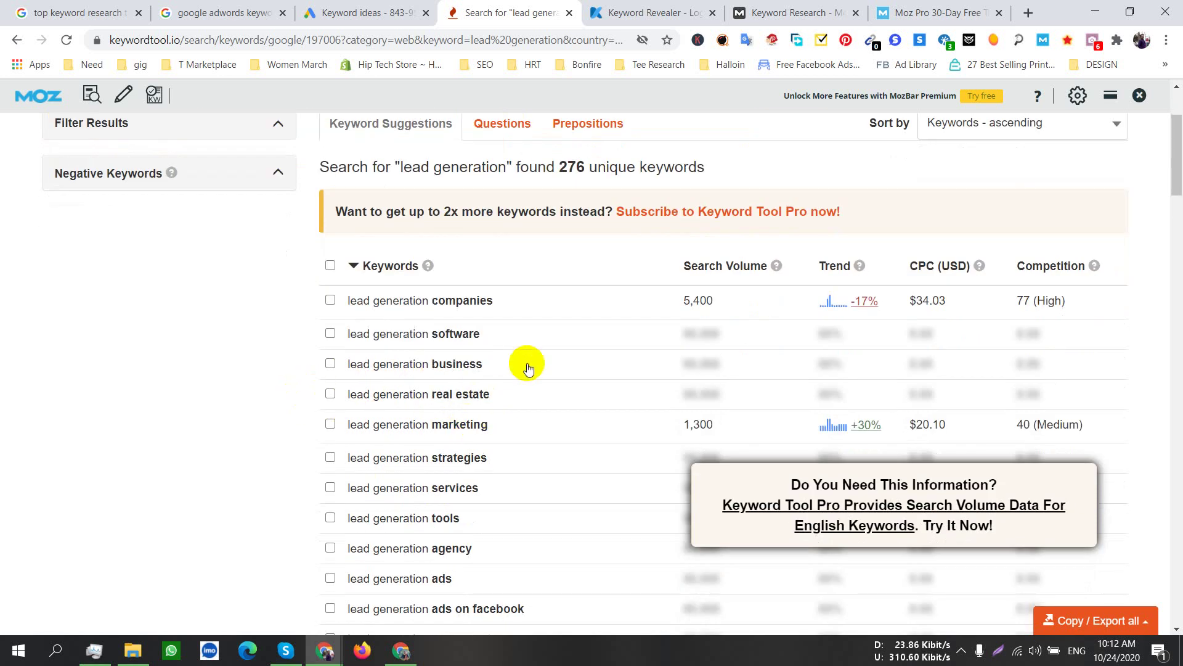
scroll(518, 361, down, 1)
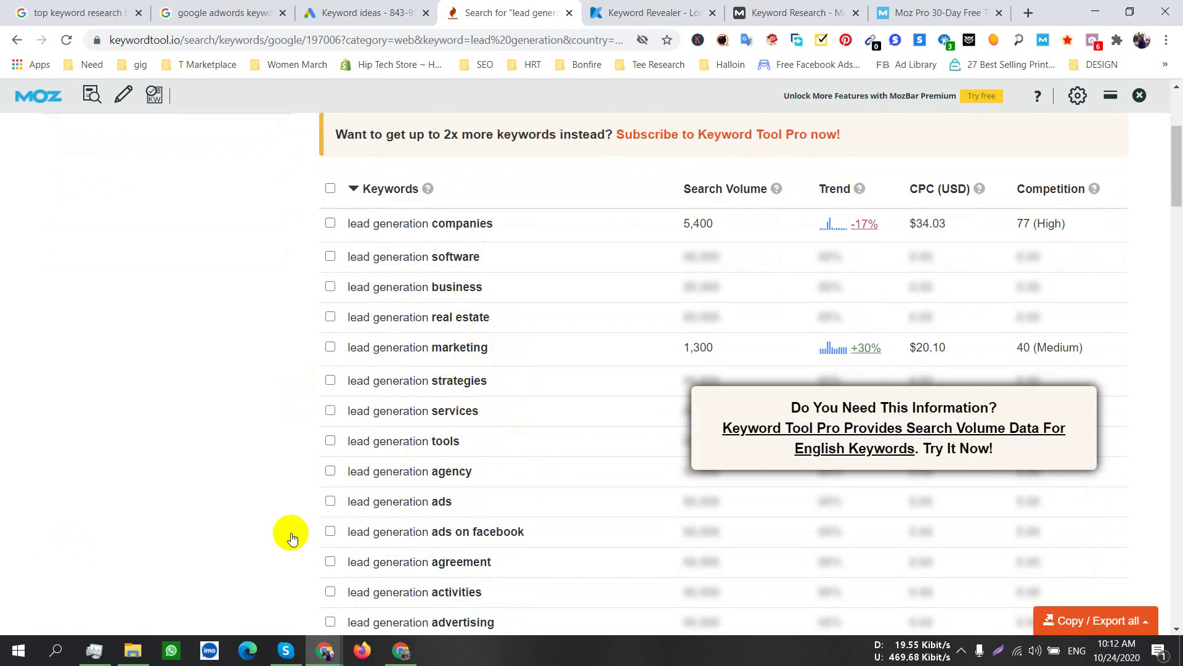
scroll(290, 536, down, 1)
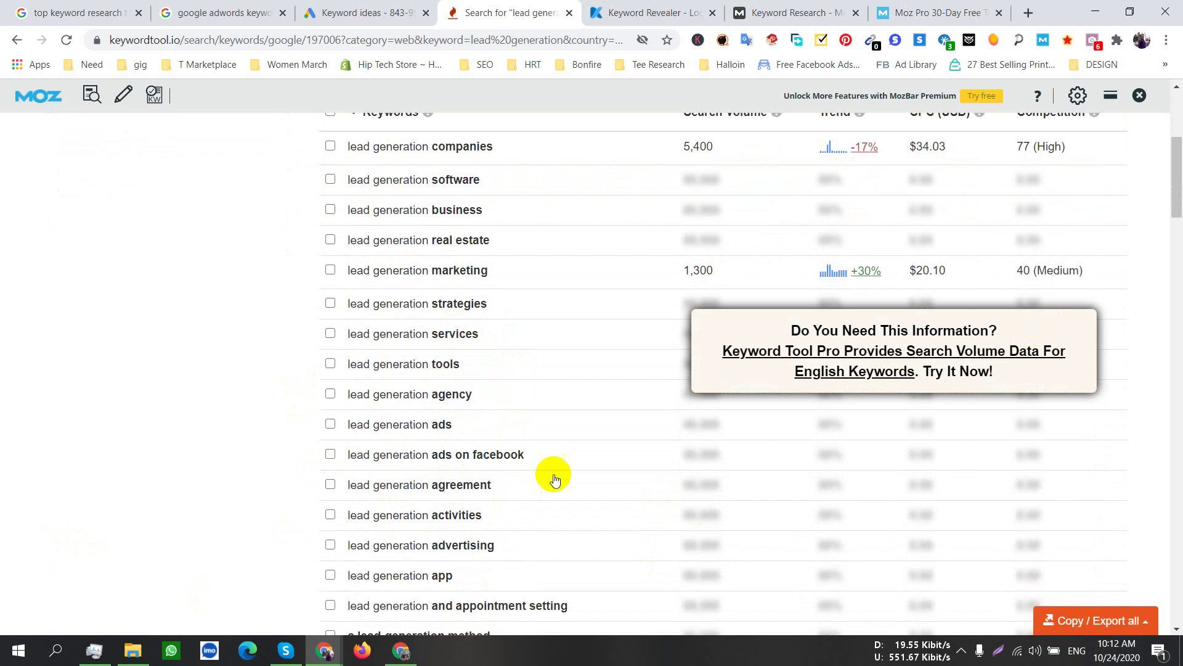
scroll(552, 475, down, 3)
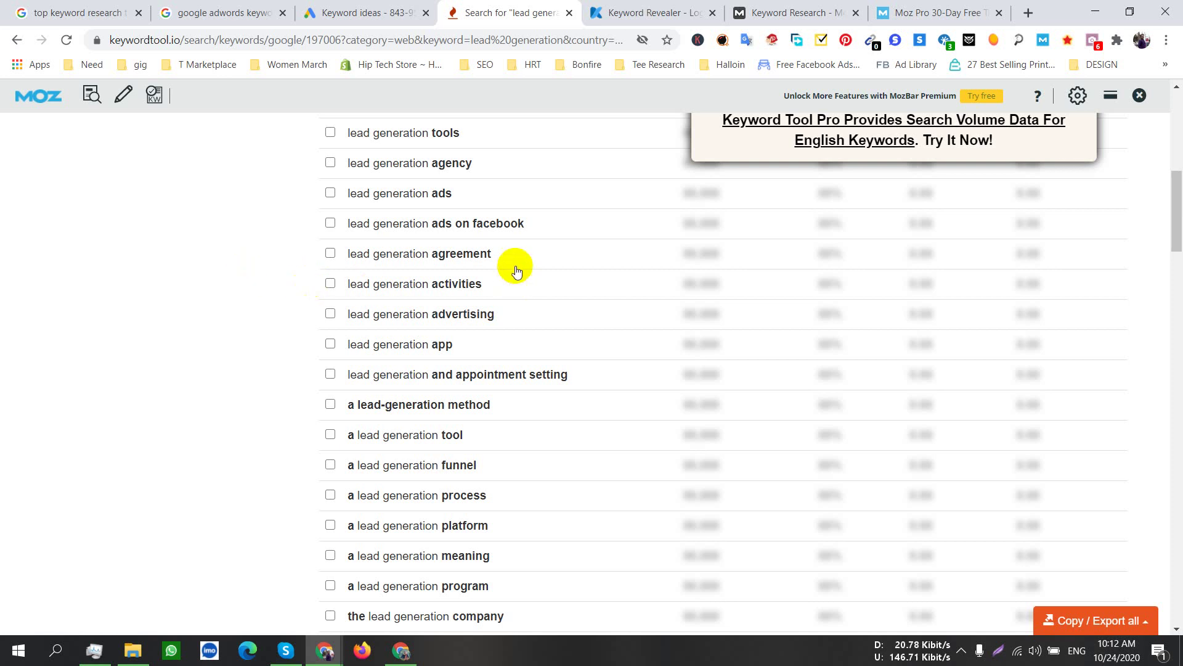
scroll(621, 354, down, 9)
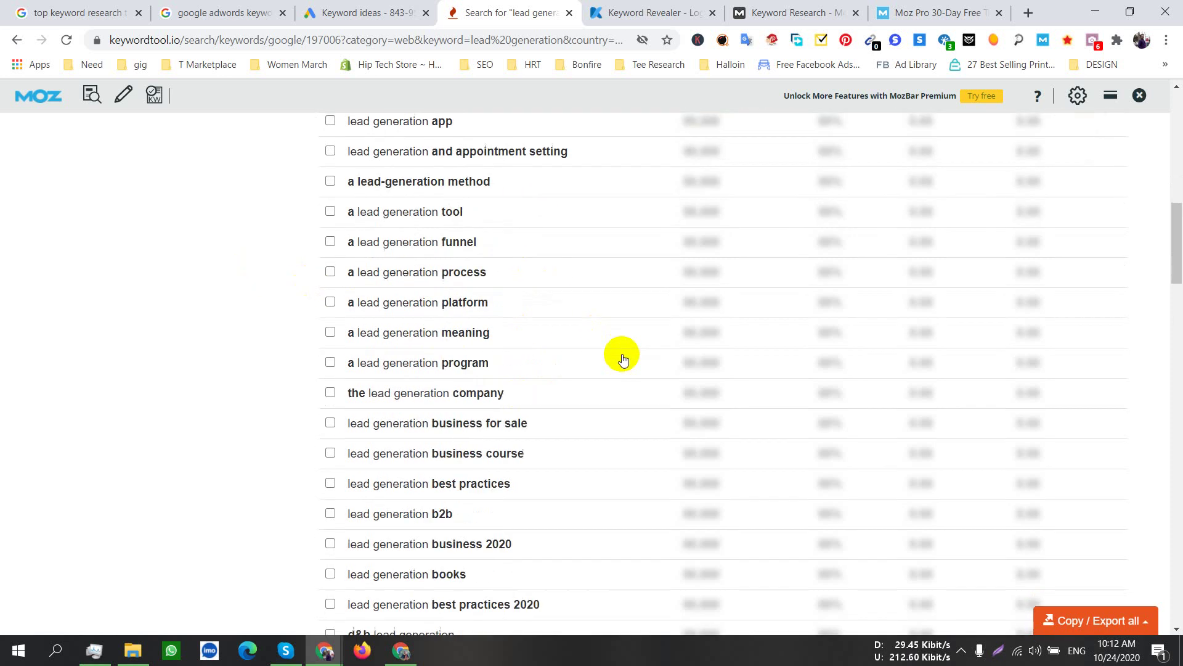
Step: Sign in to Keyword Revealer with the saved username and account password, which returns Invalid credentials
click(658, 6)
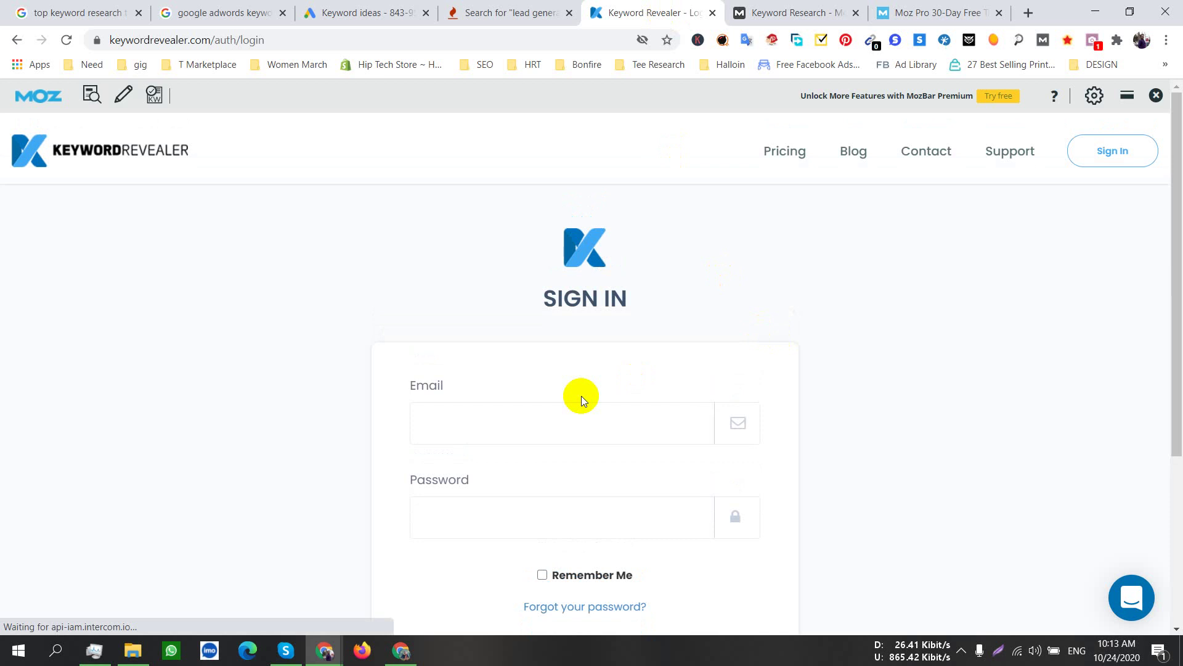
scroll(561, 220, down, 4)
scroll(561, 220, up, 4)
click(562, 404)
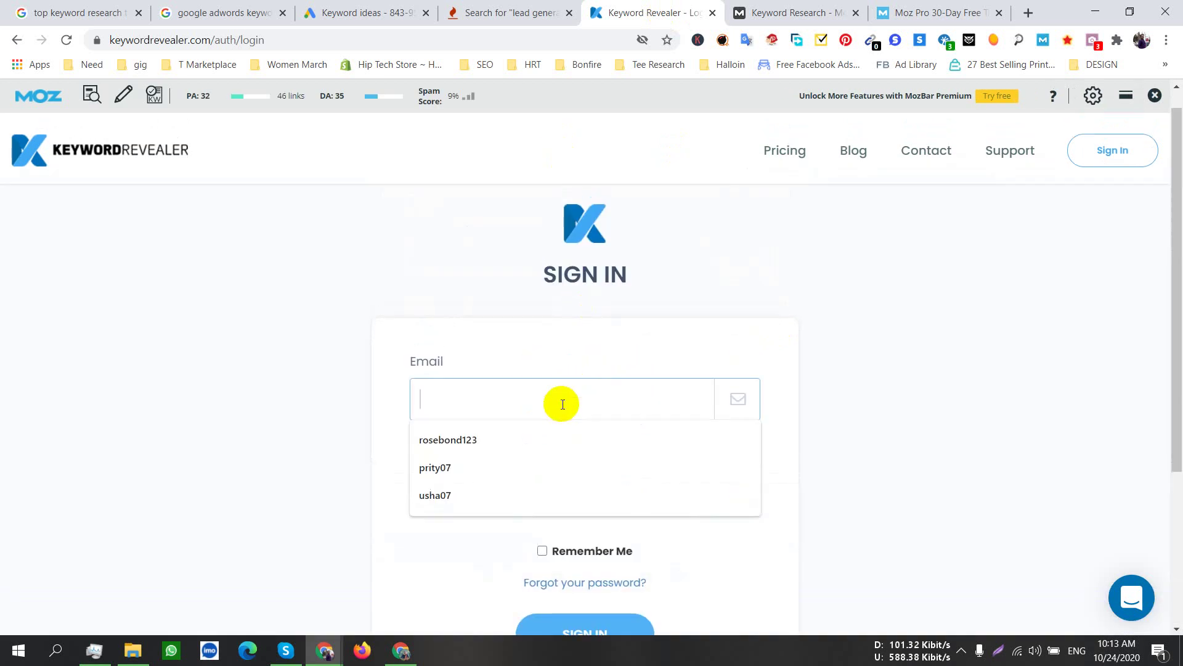
click(512, 463)
click(484, 502)
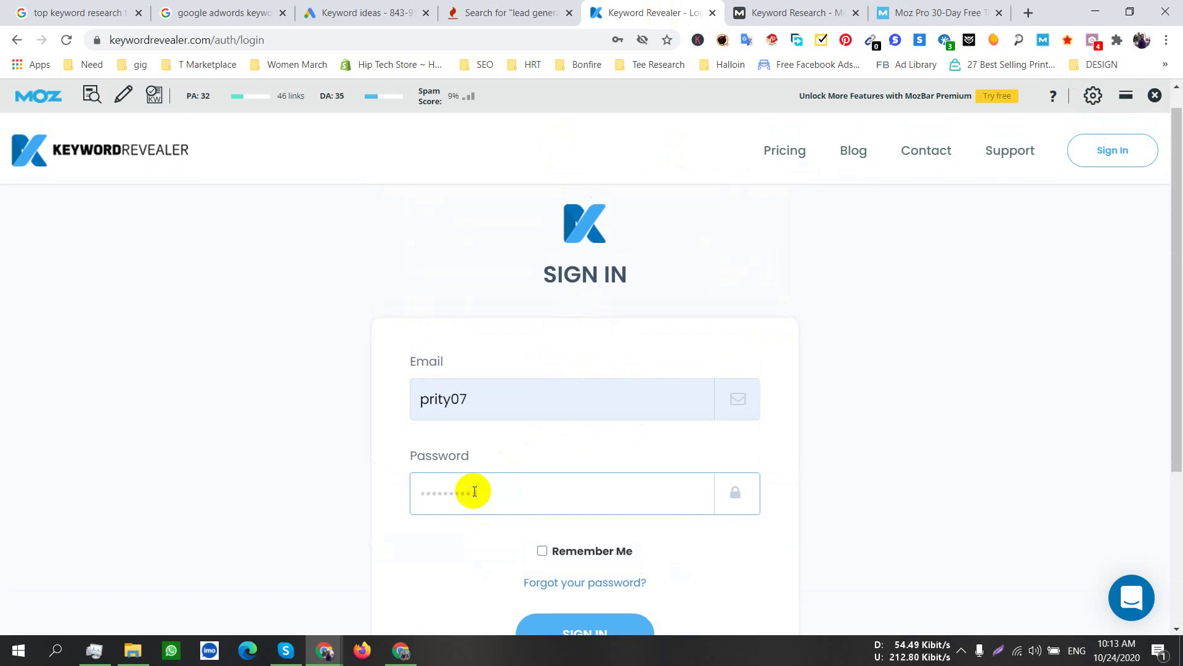
key(Return)
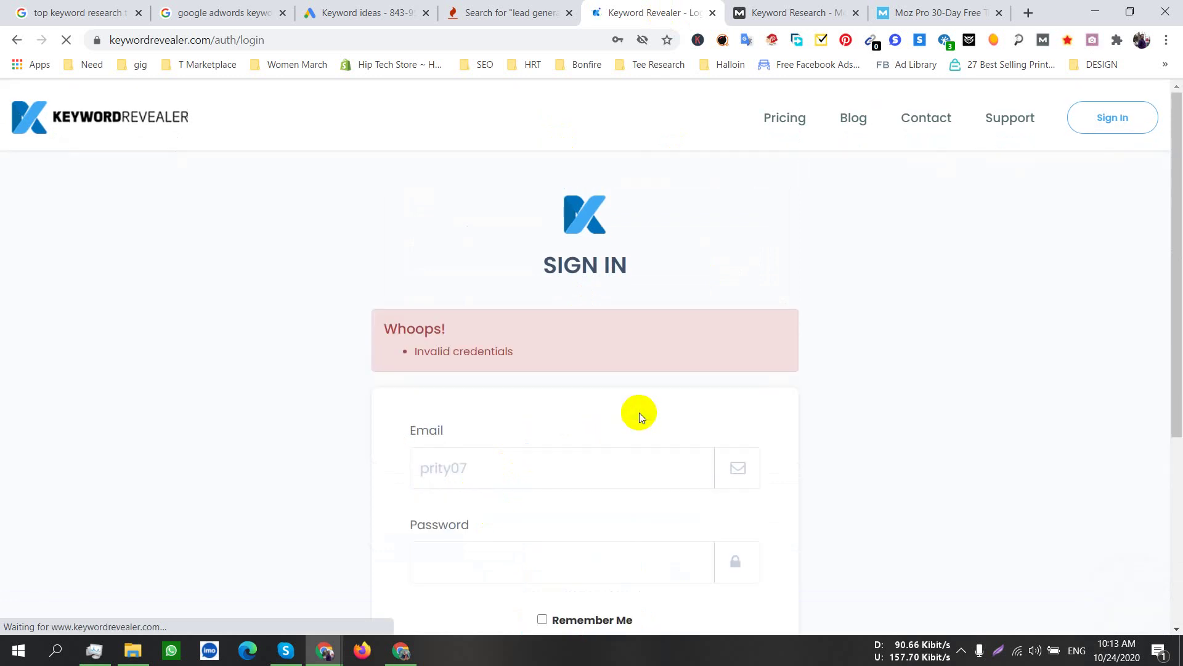
scroll(647, 469, down, 2)
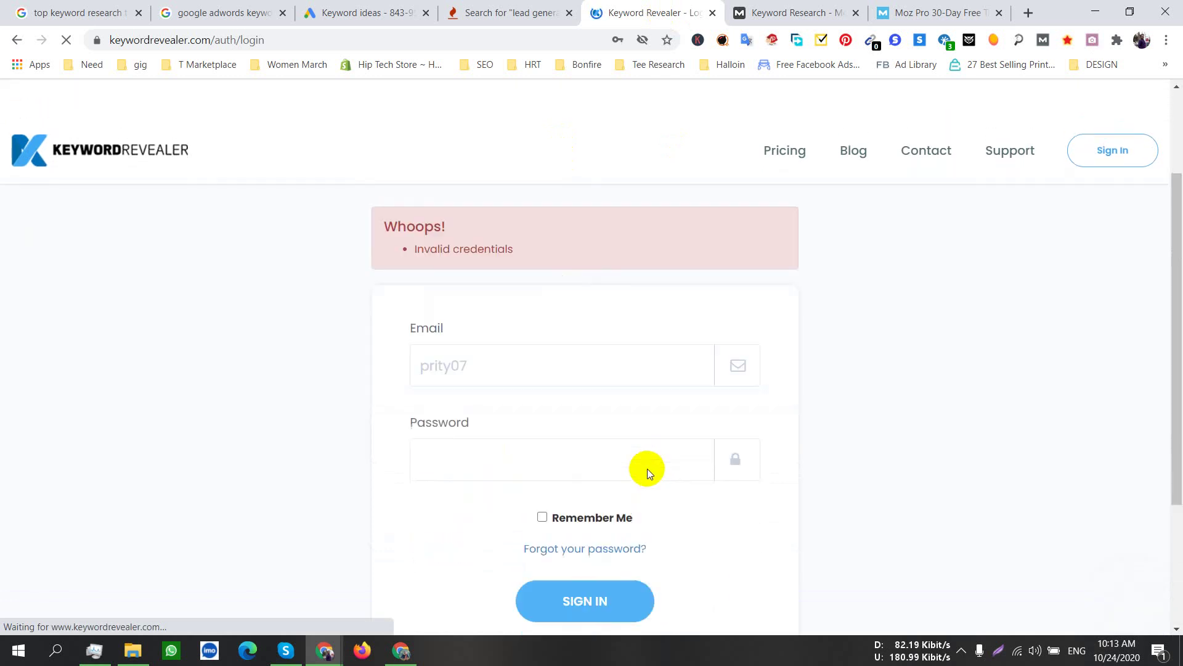
double_click(617, 344)
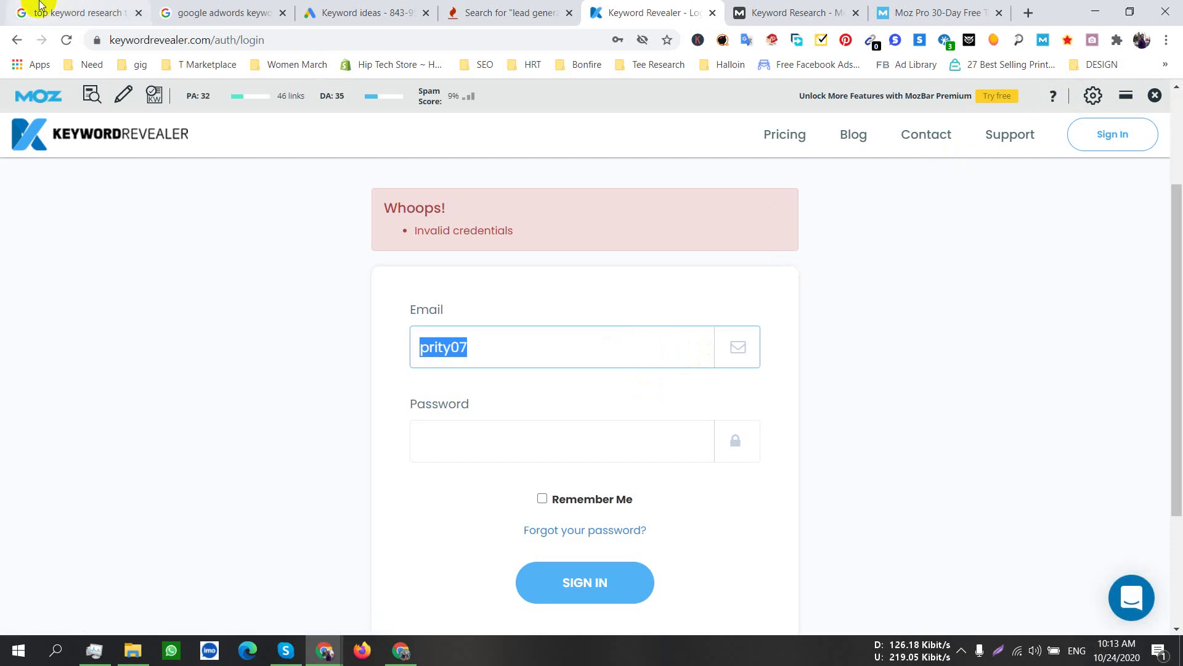
Step: Review the lead generation ideas' monthly searches, highlighting the 1K – 10K value
click(363, 12)
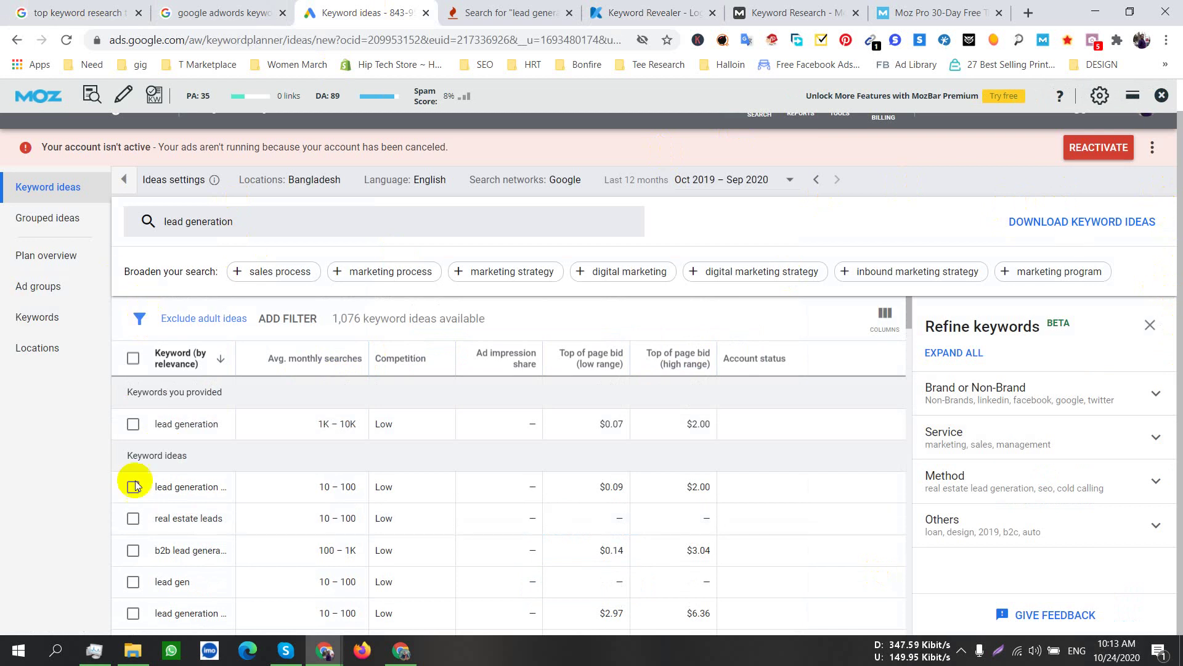
scroll(308, 503, up, 1)
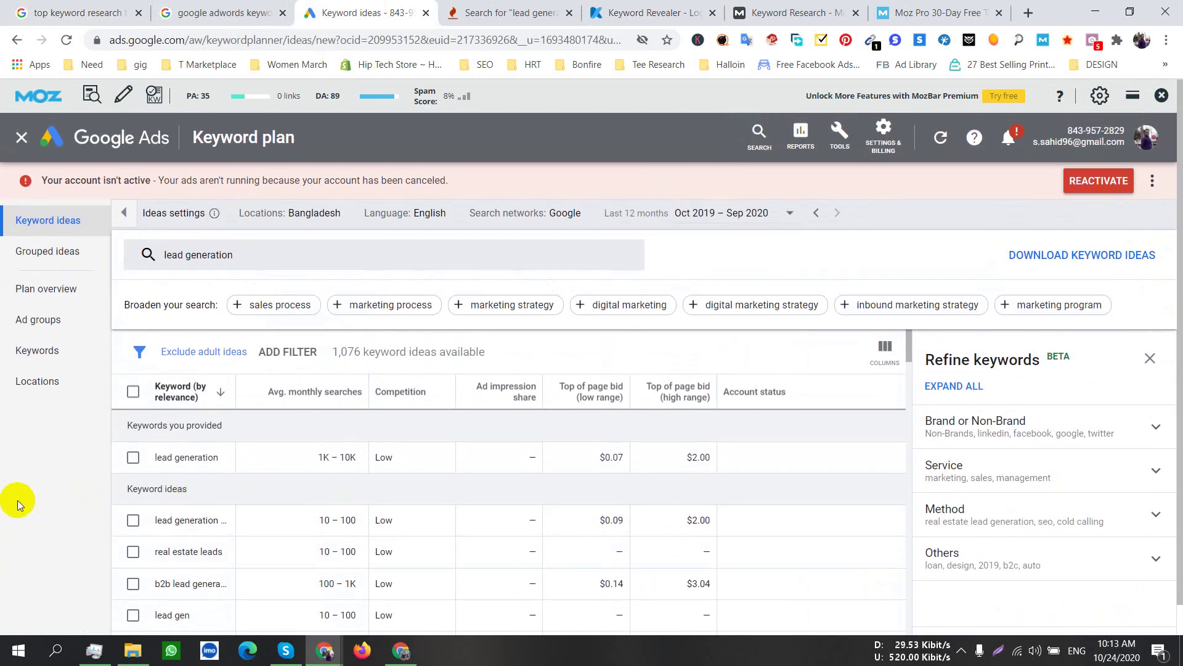
scroll(7, 484, down, 1)
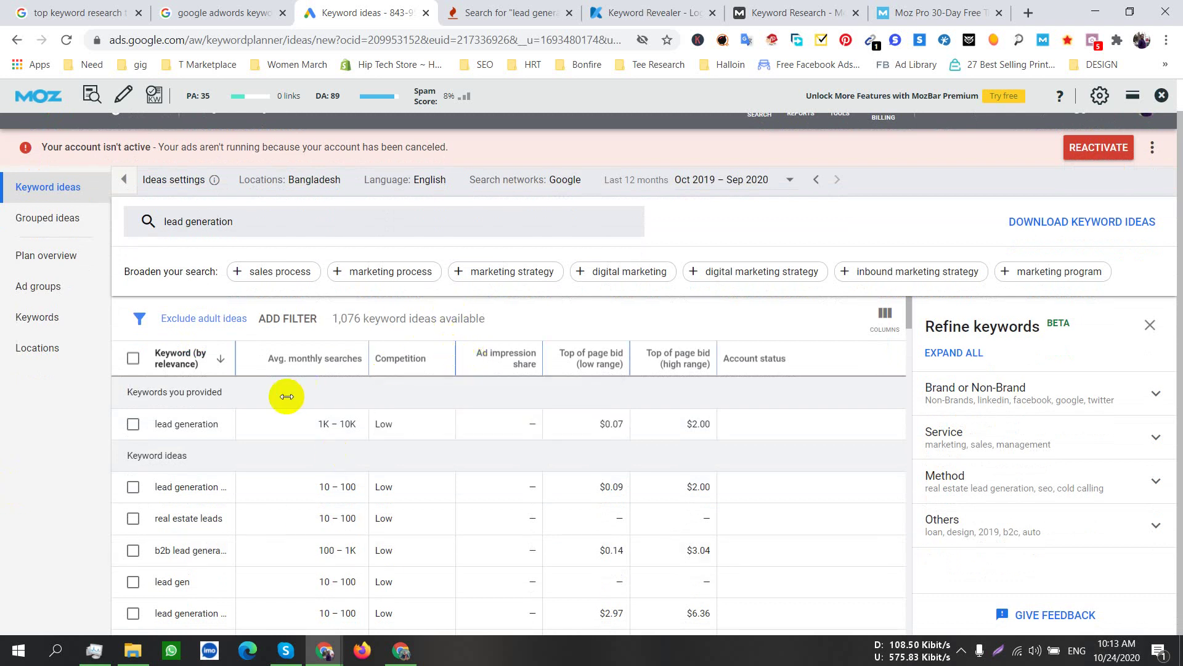
mouse_move(300, 360)
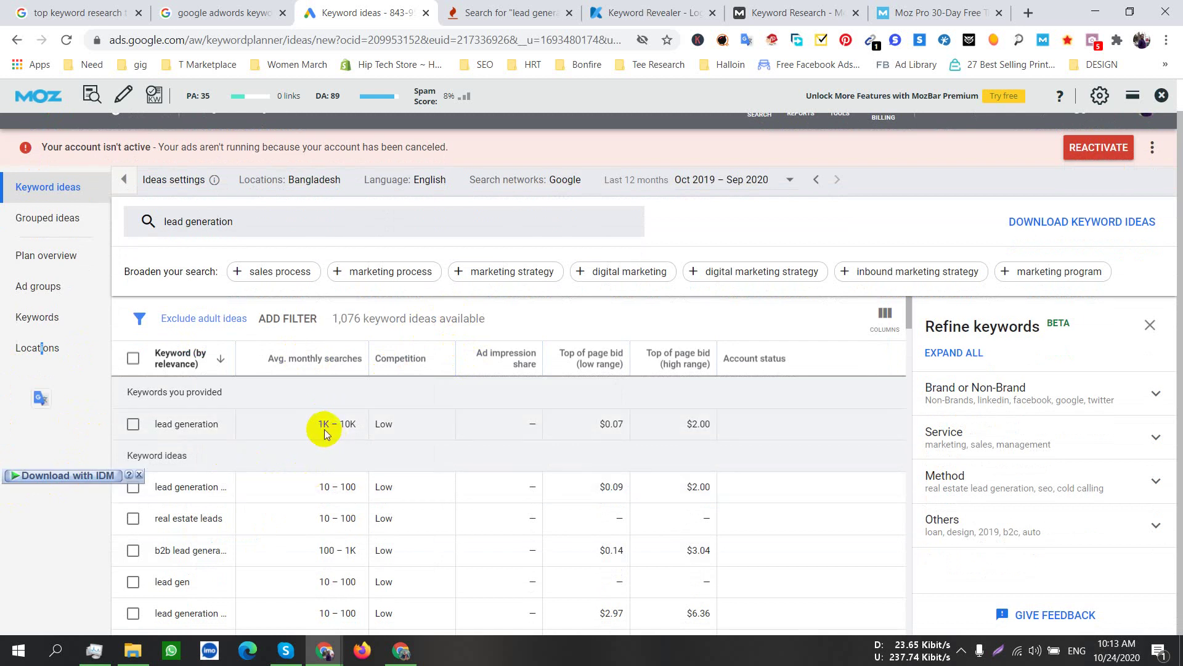
drag(362, 427, 317, 417)
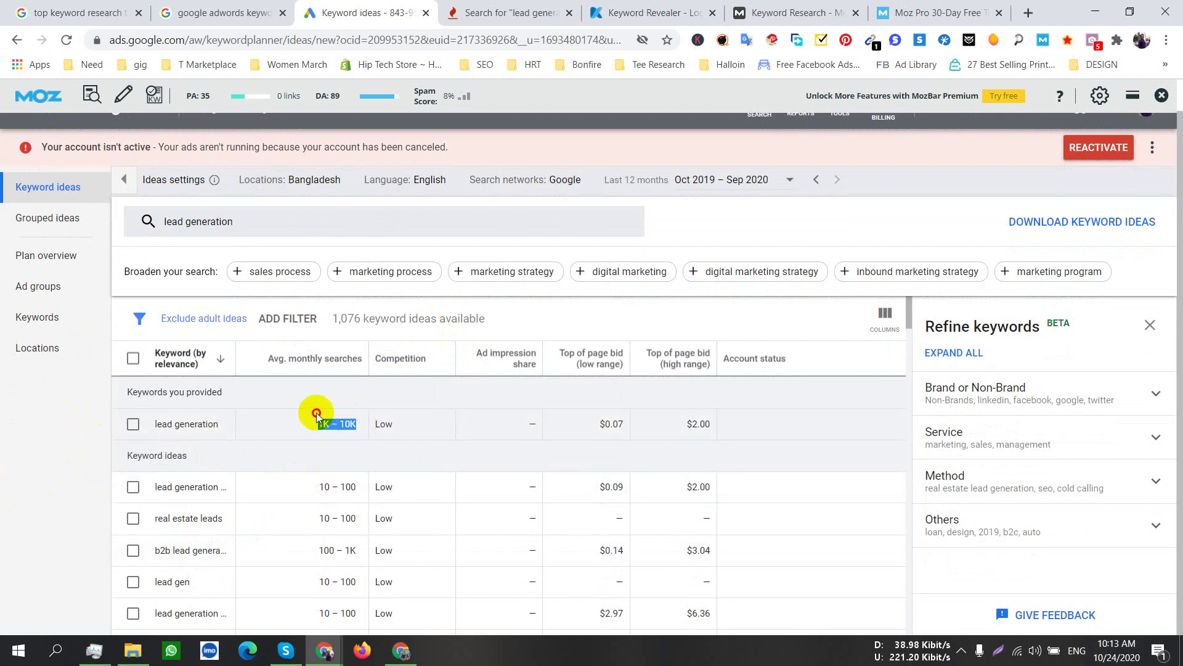
scroll(337, 480, down, 3)
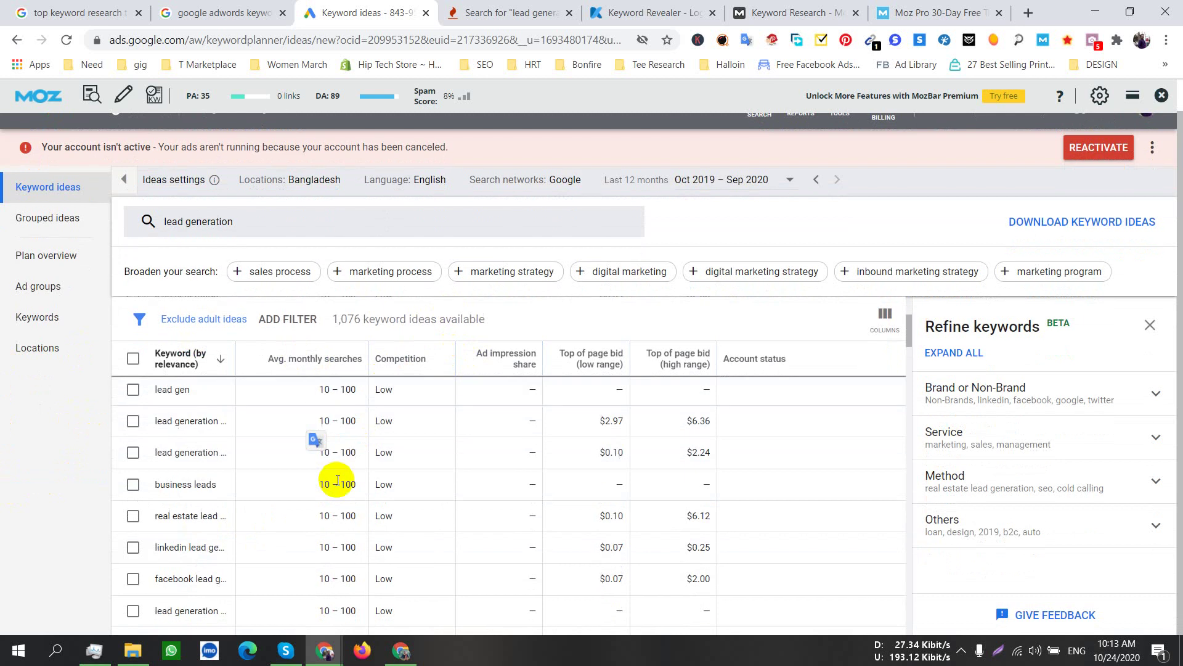
scroll(337, 480, up, 3)
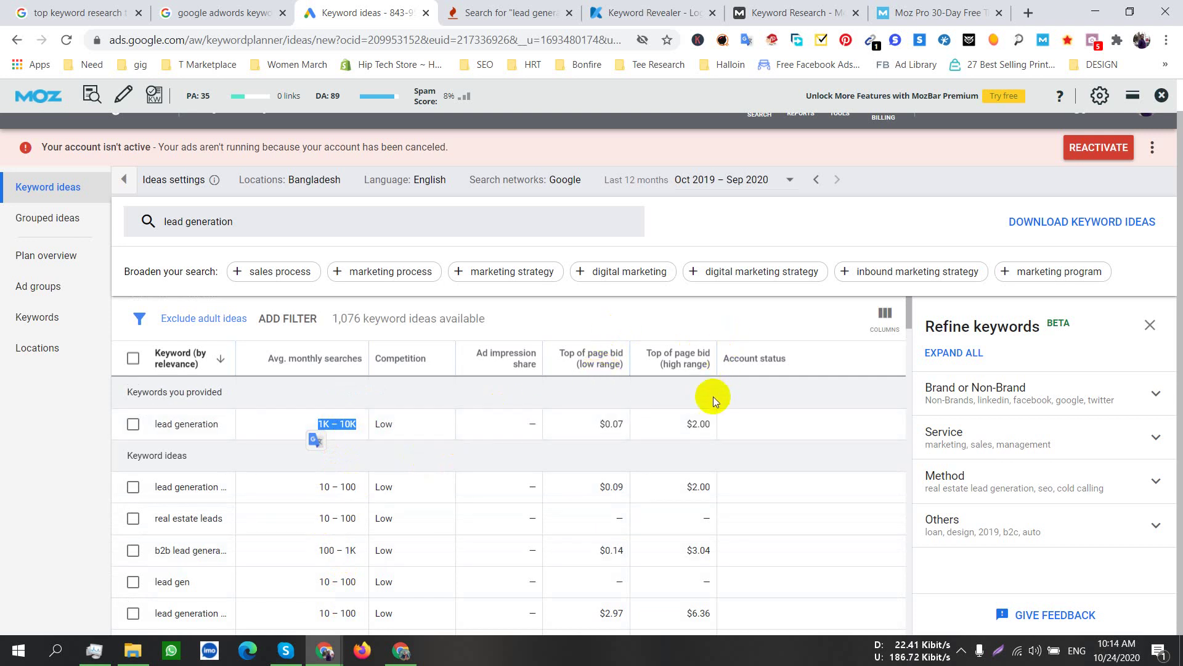
Step: Scroll through the remaining 1,076 ideas and their competition levels
scroll(647, 431, up, 1)
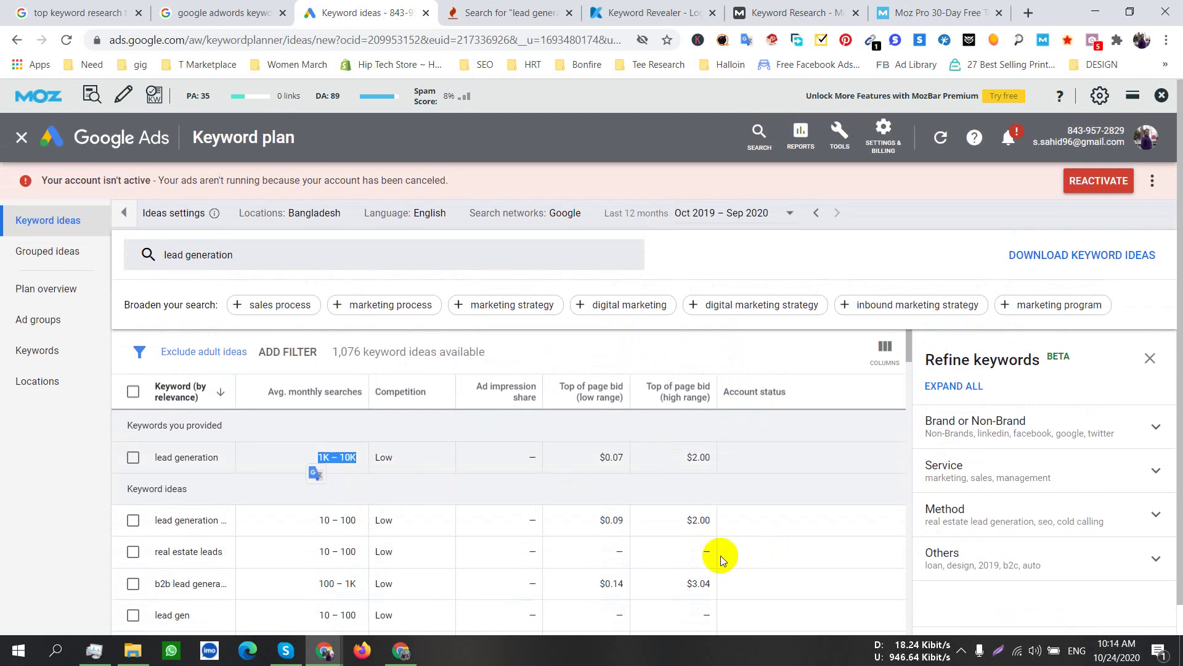
scroll(712, 498, down, 3)
scroll(520, 438, up, 3)
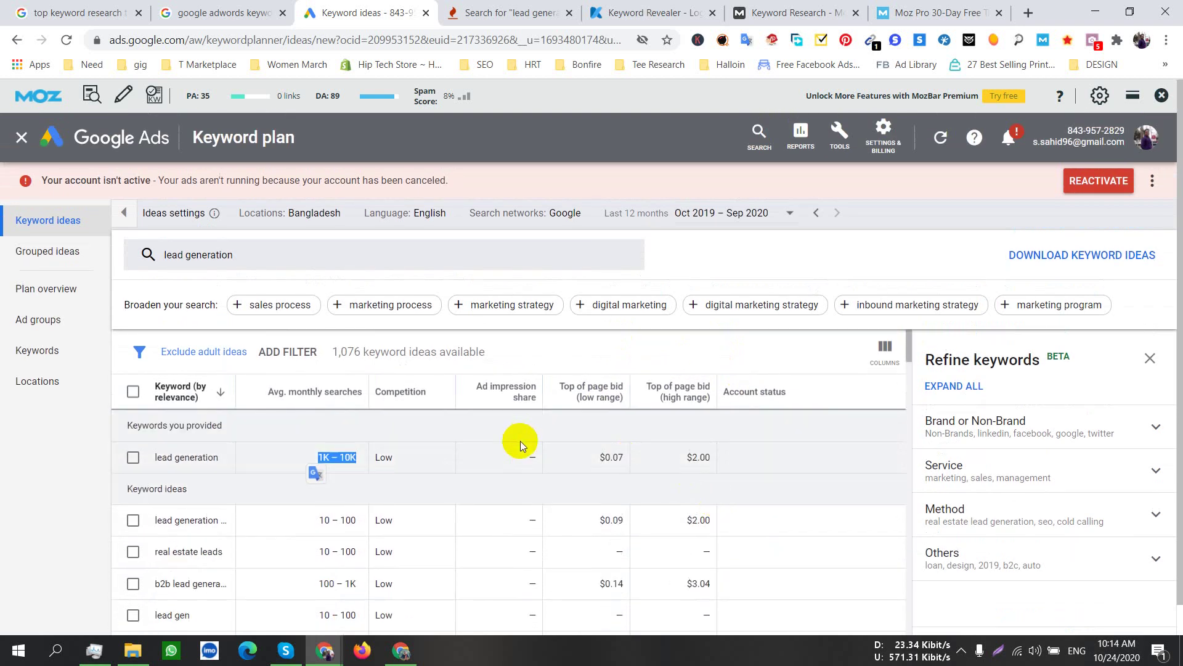
scroll(622, 489, down, 10)
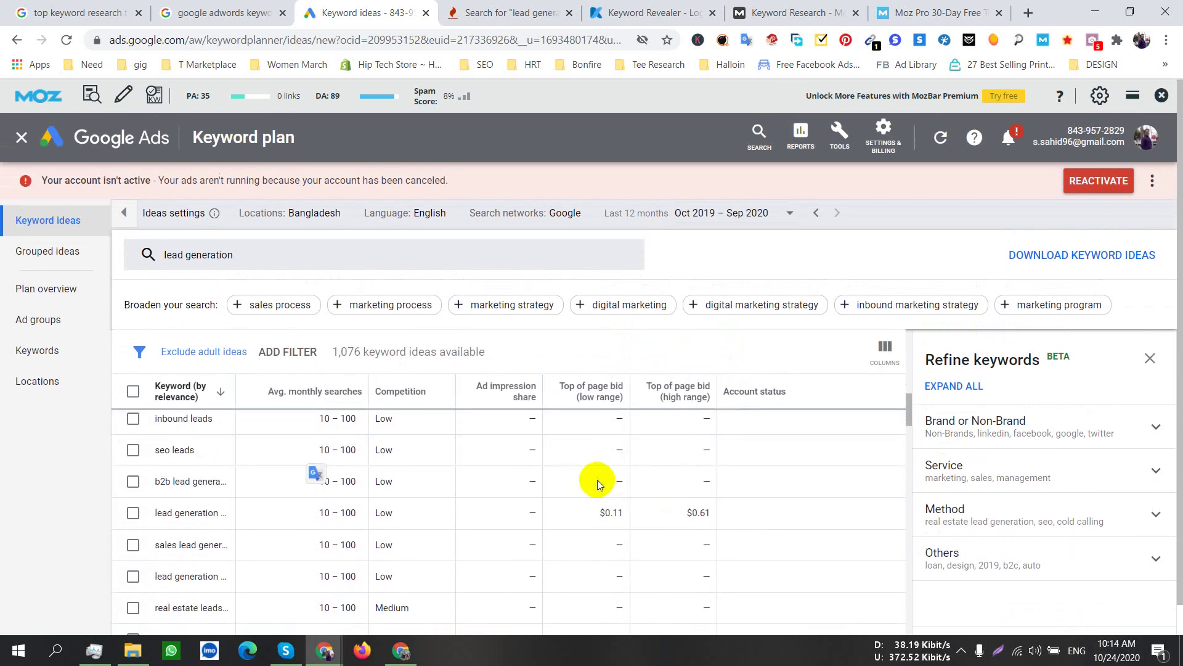
scroll(569, 481, up, 4)
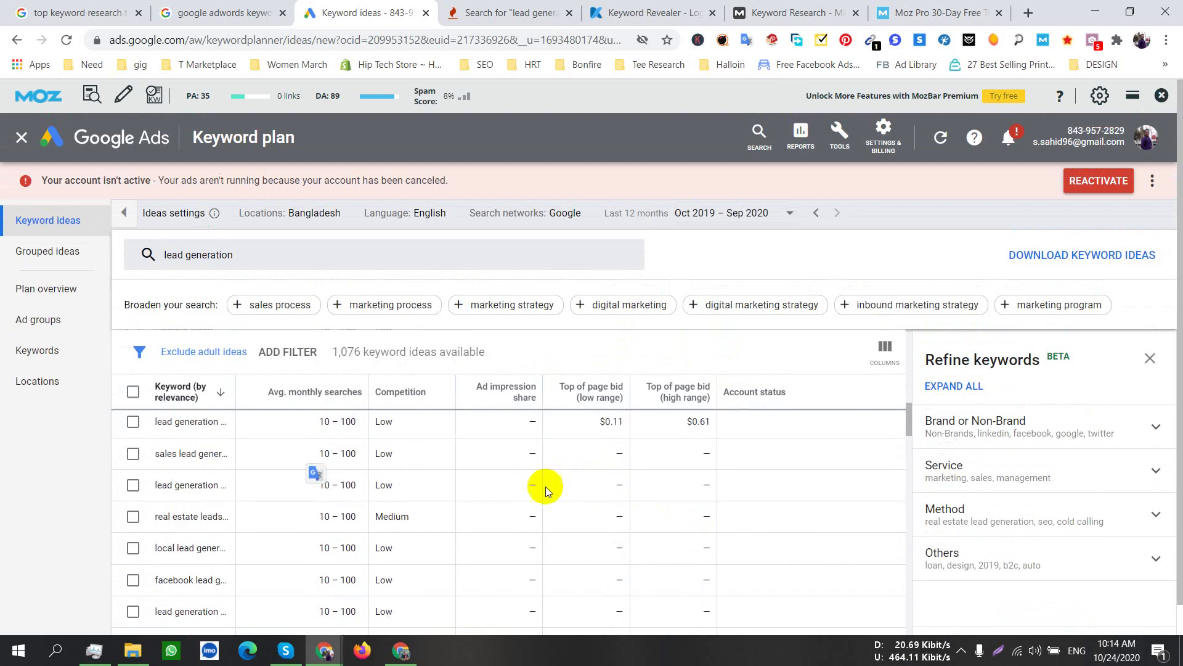
scroll(506, 512, up, 4)
scroll(504, 512, down, 2)
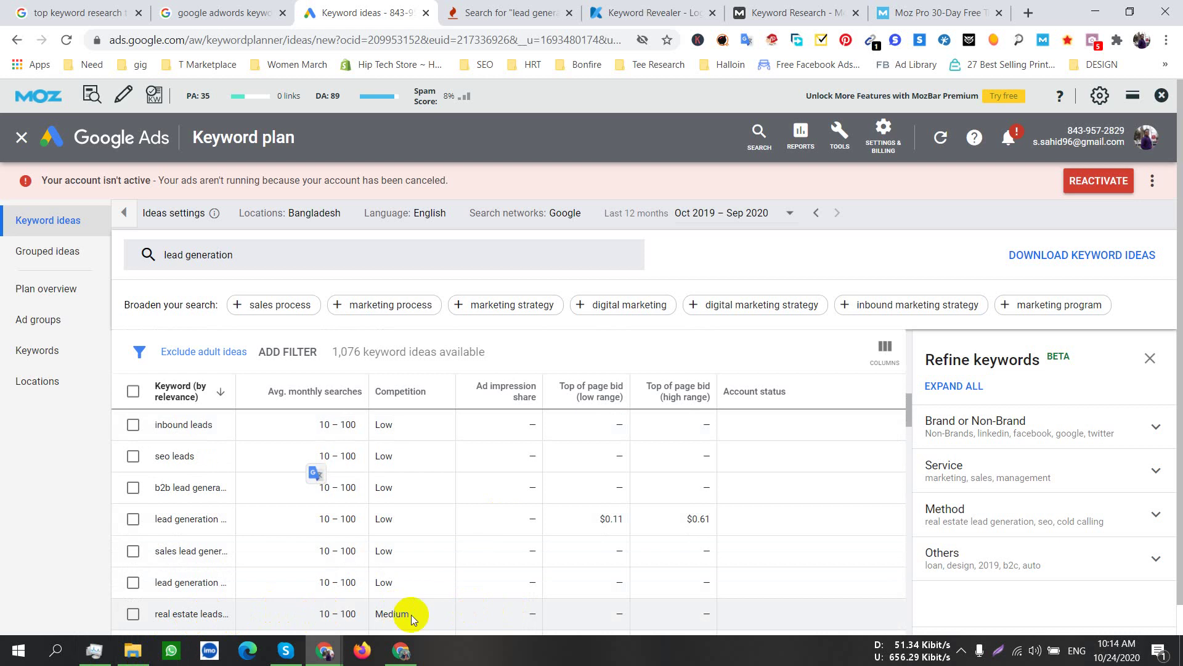
scroll(410, 613, down, 1)
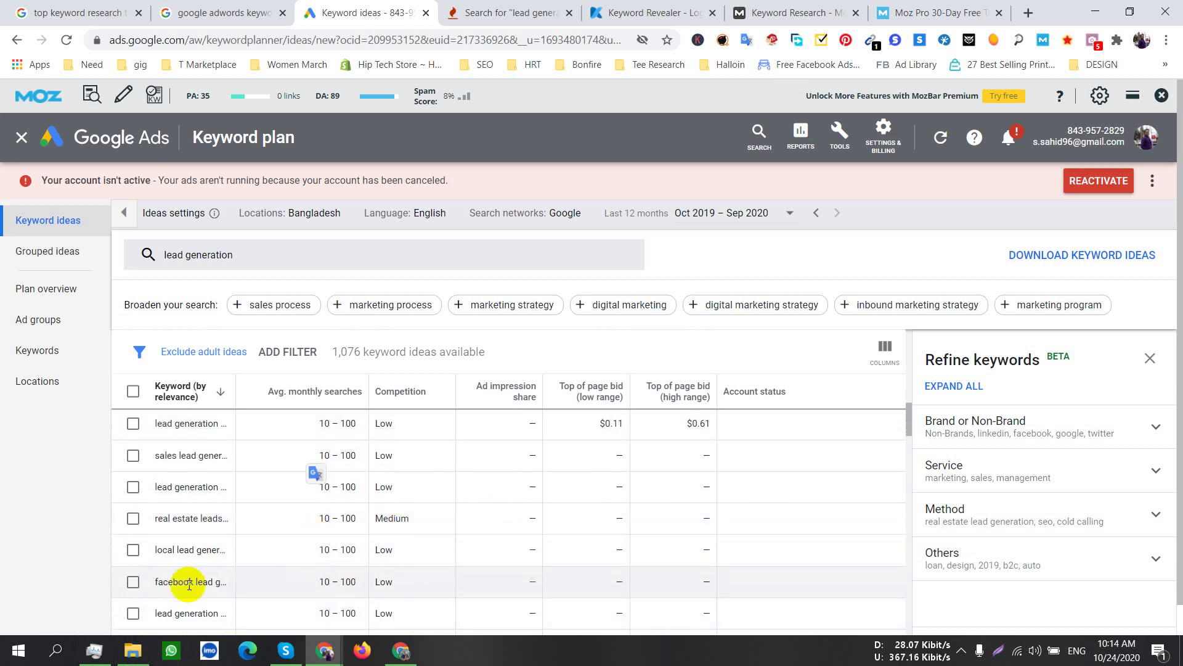
scroll(178, 579, down, 10)
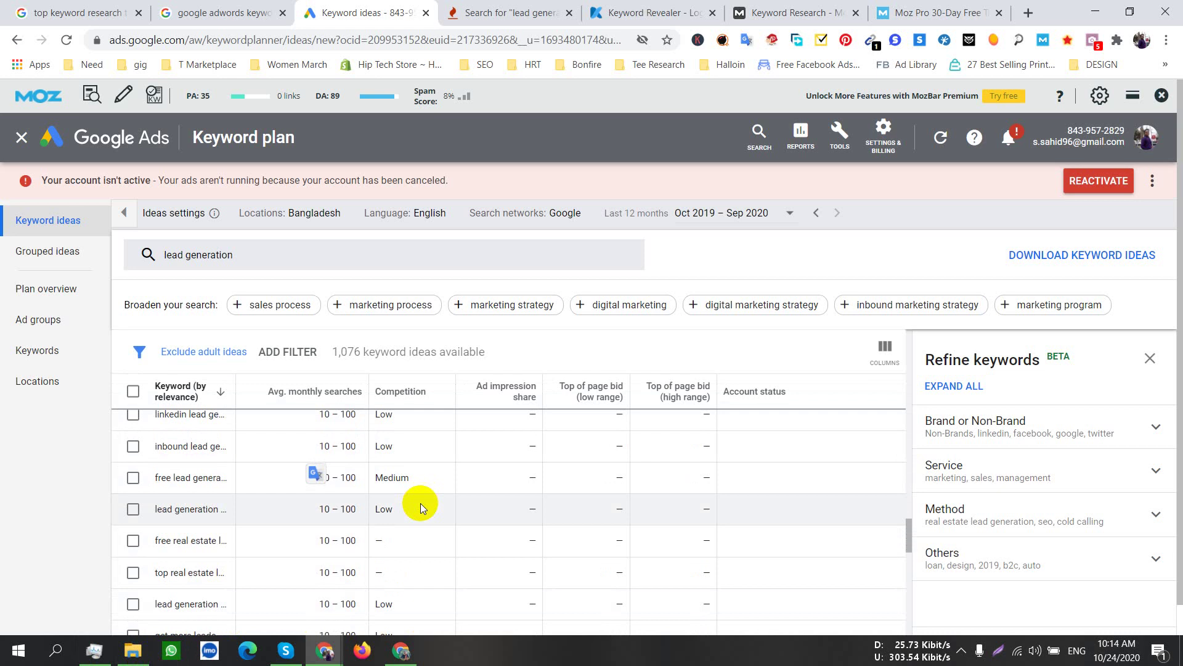
click(1028, 13)
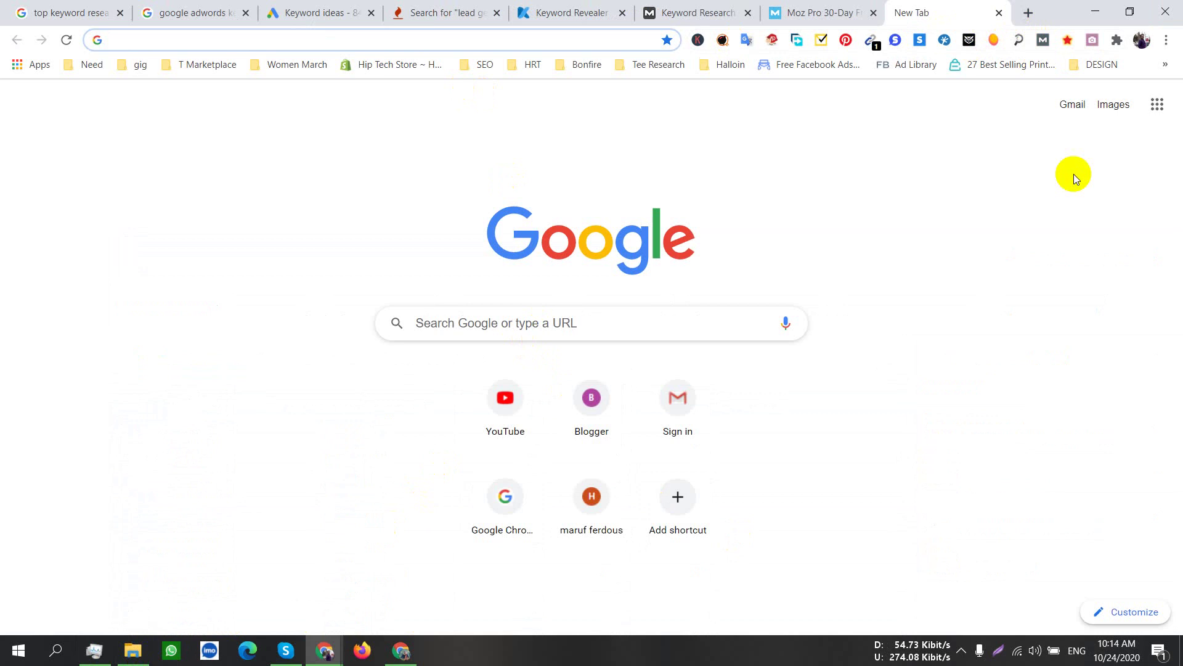
Step: Minimize Chrome and create a new Microsoft Excel Worksheet on the desktop
click(1000, 12)
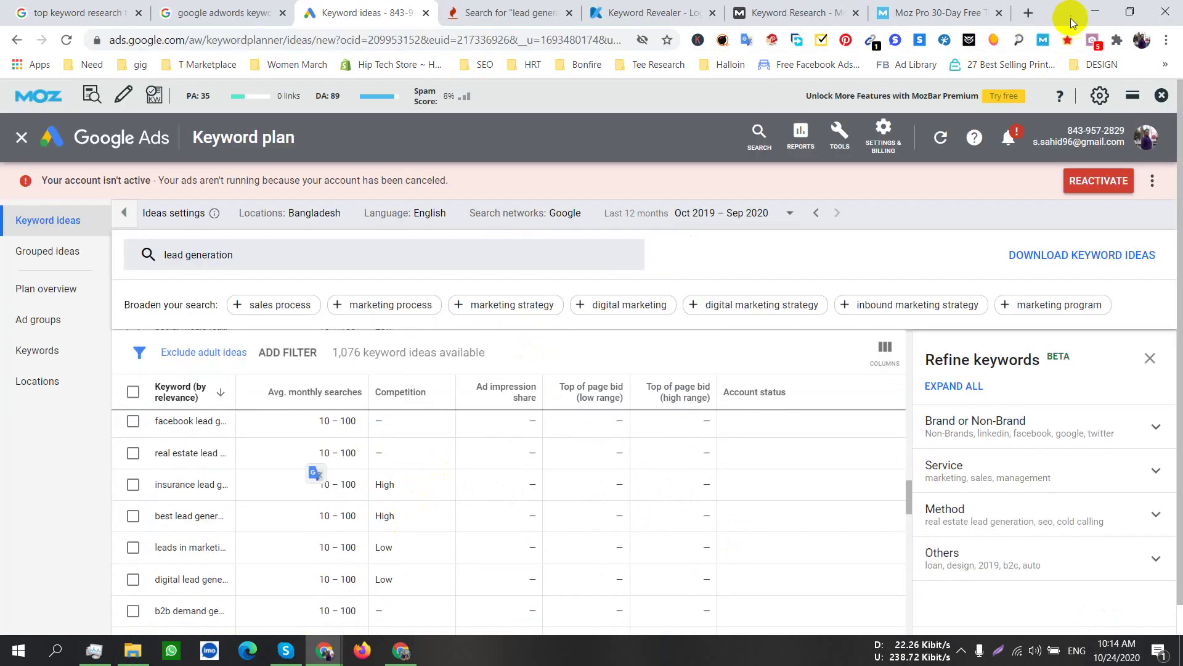
click(1095, 12)
right_click(959, 257)
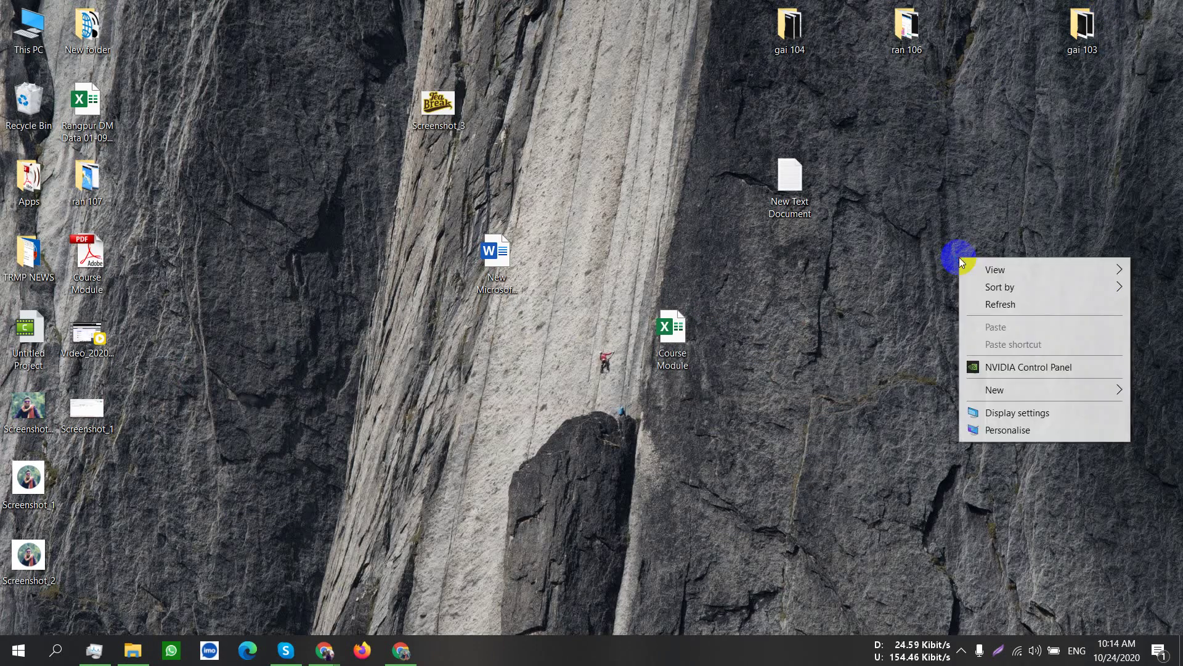
mouse_move(1060, 388)
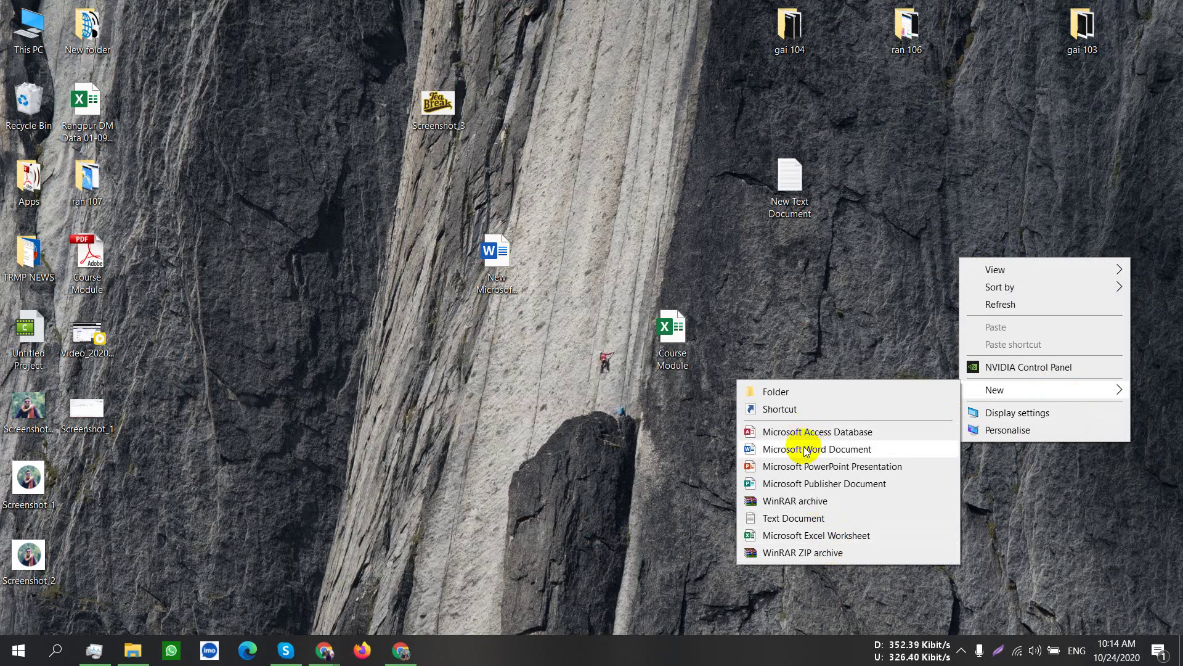
click(844, 535)
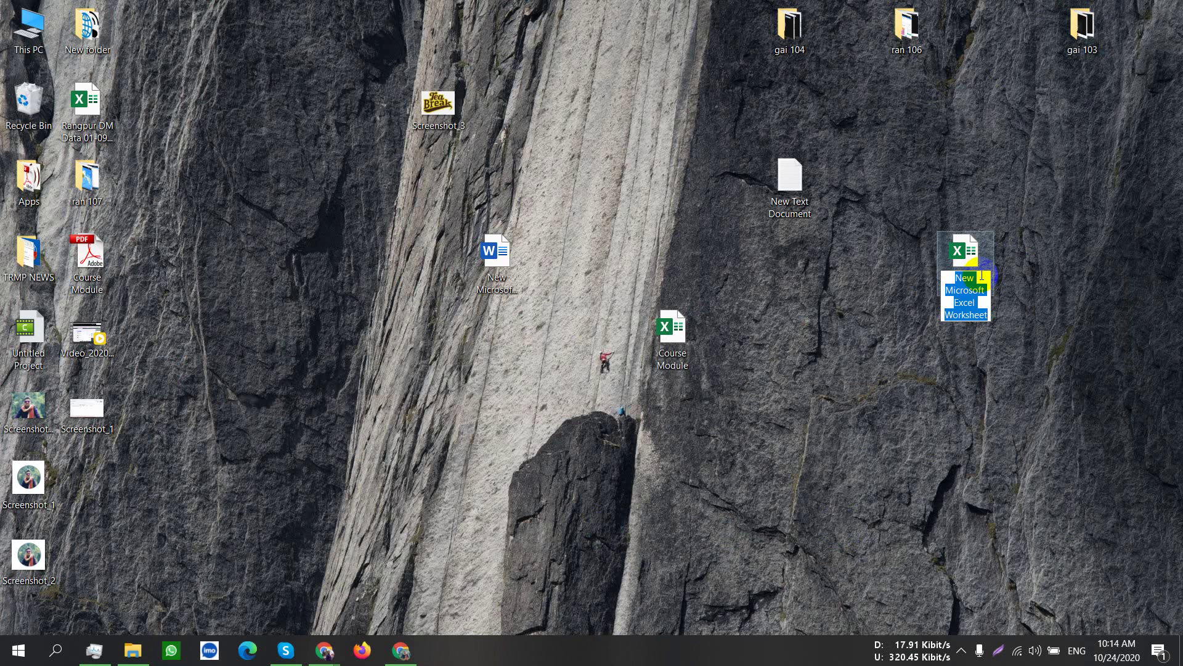
Step: Name the file 'Keyword Research' and open it in Excel
text(Keyword)
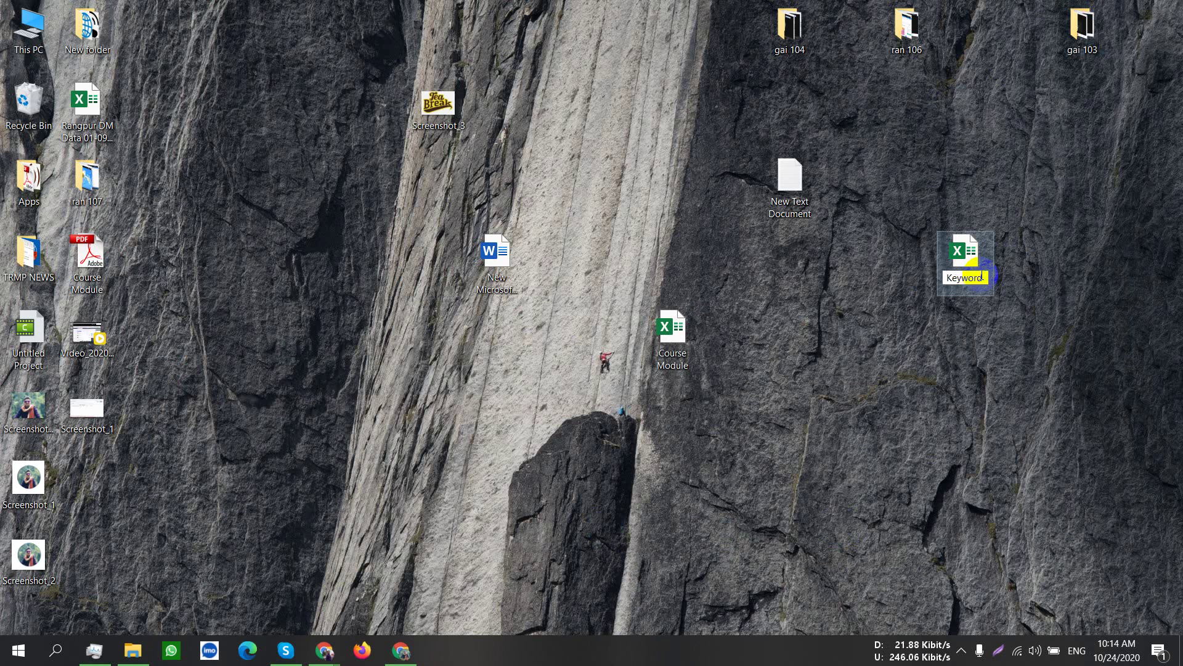
text( Rese)
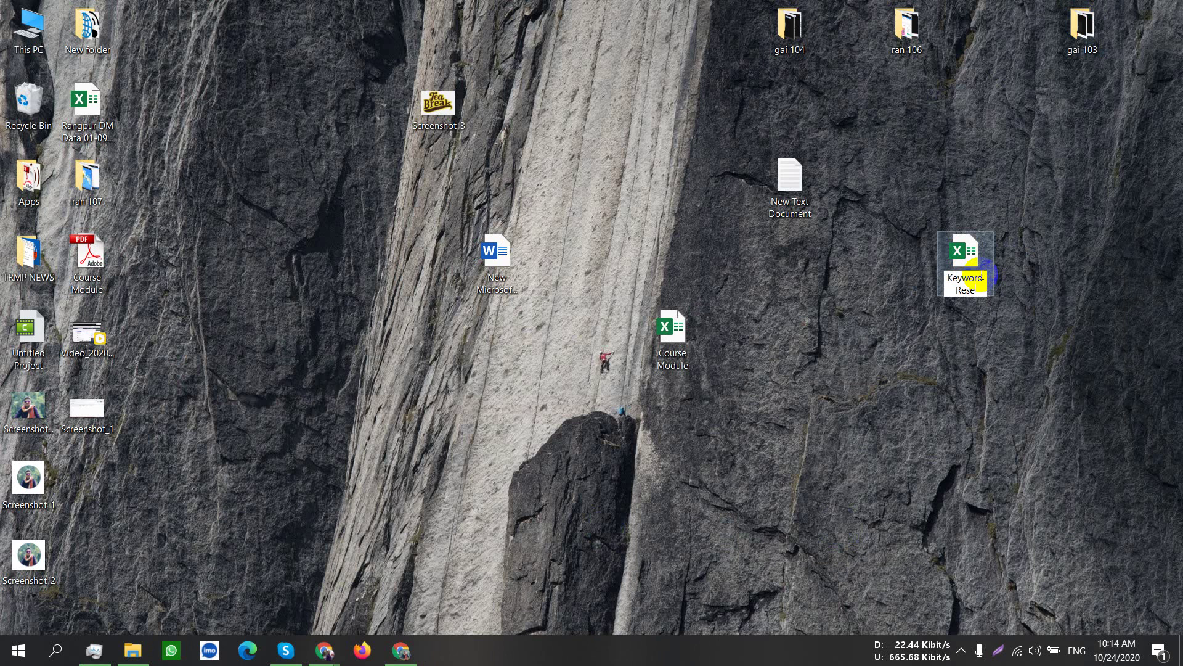
text(arch)
click(929, 296)
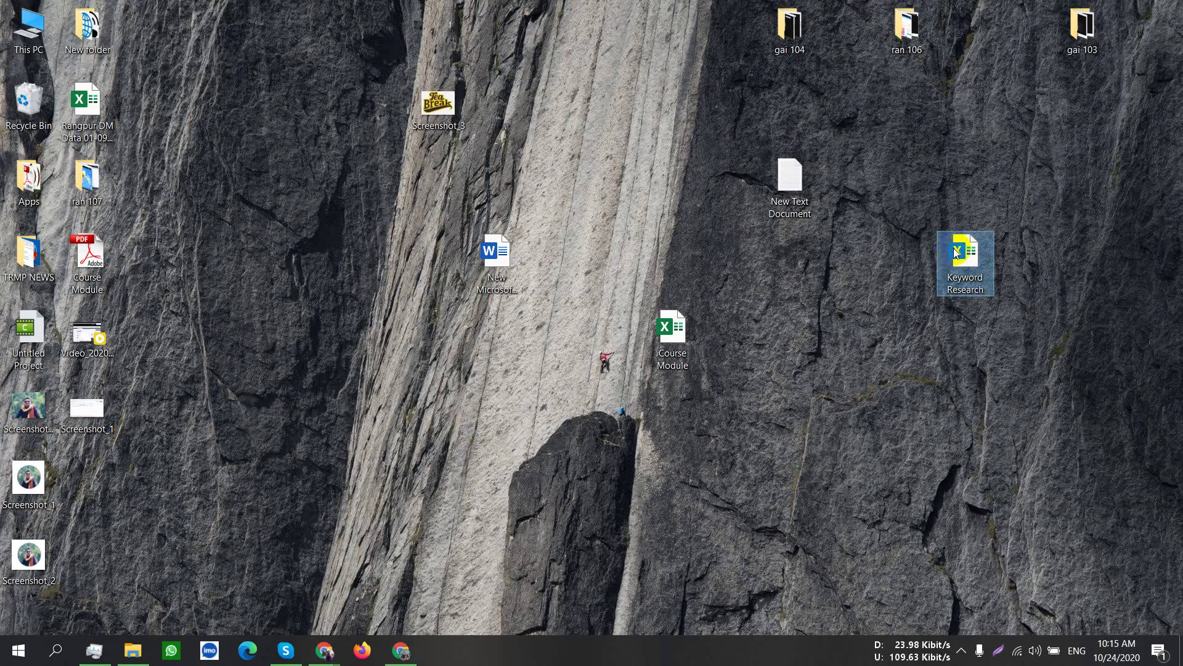
double_click(955, 251)
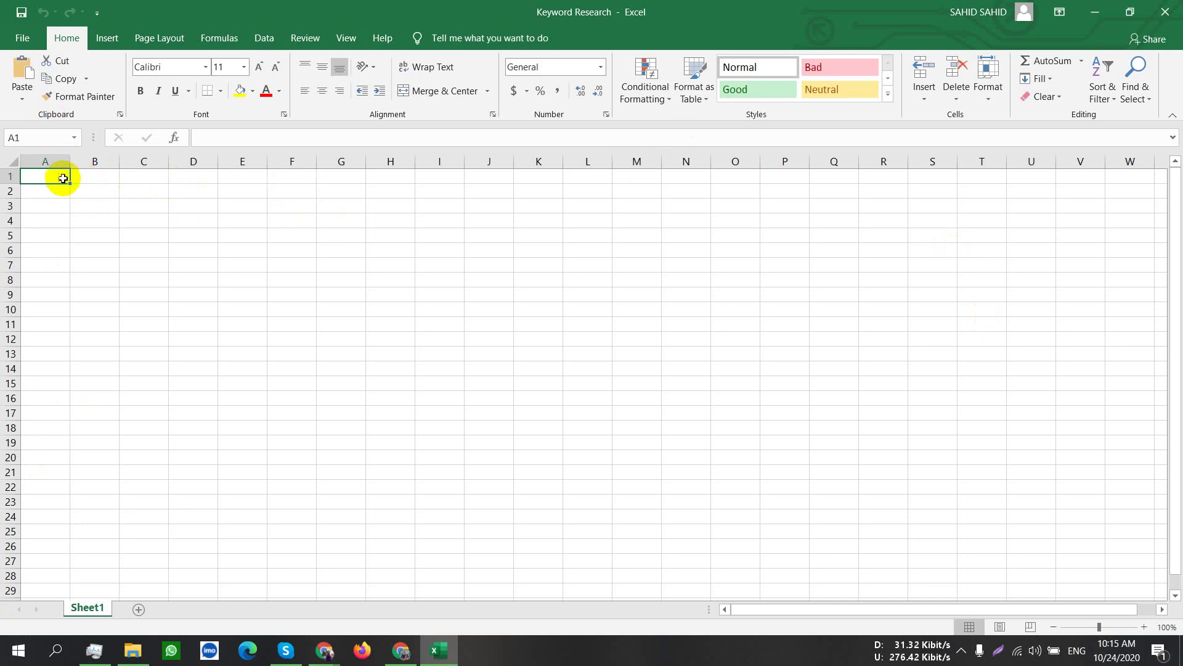
Step: Merge and centre A1:L2 and type the title 'Keyword' into it
drag(61, 178, 588, 192)
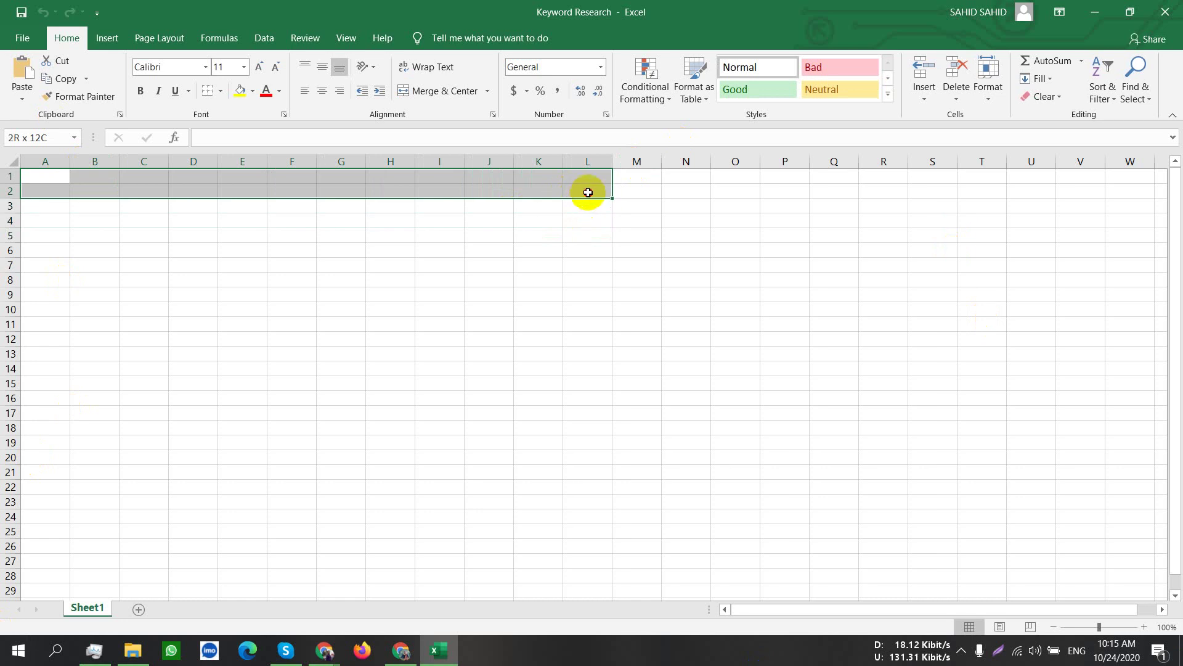
click(403, 96)
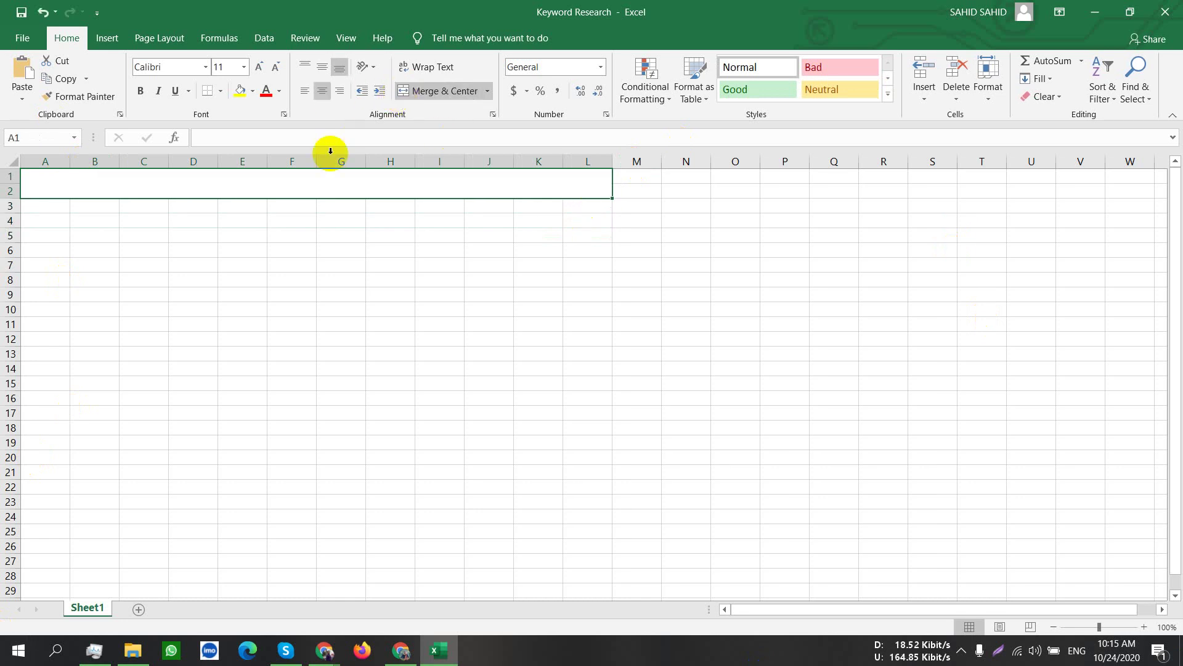
double_click(297, 183)
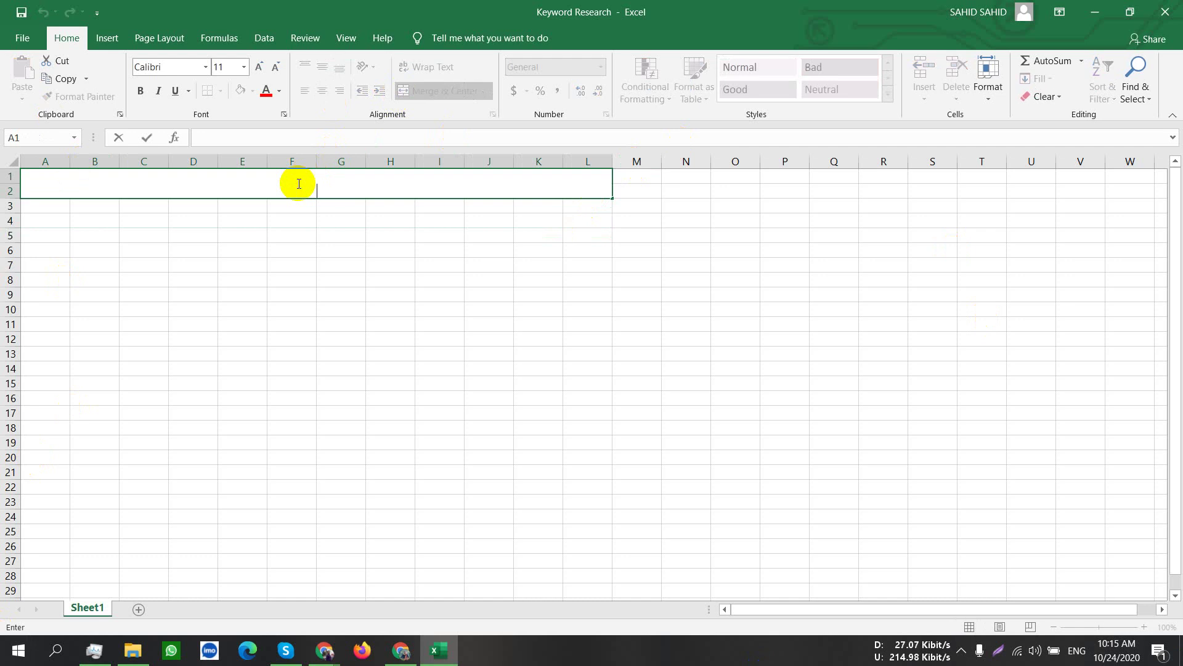
text(Keyword)
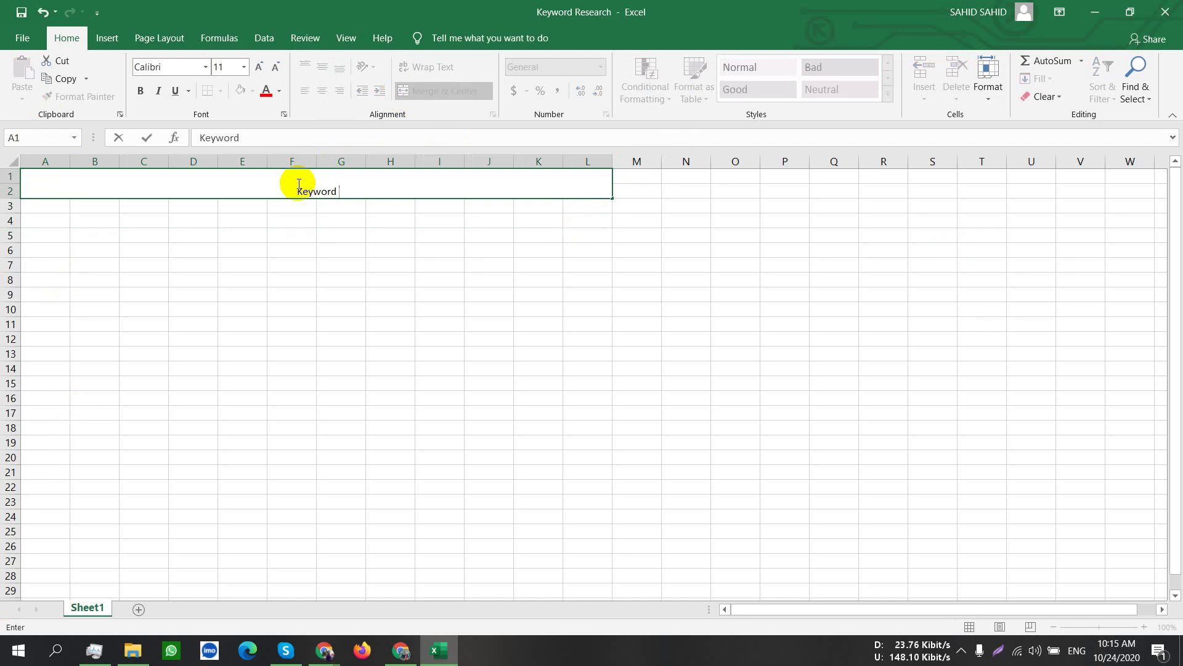
text(files)
key(BackSpace)
key(BackSpace)
key(BackSpace)
key(BackSpace)
key(BackSpace)
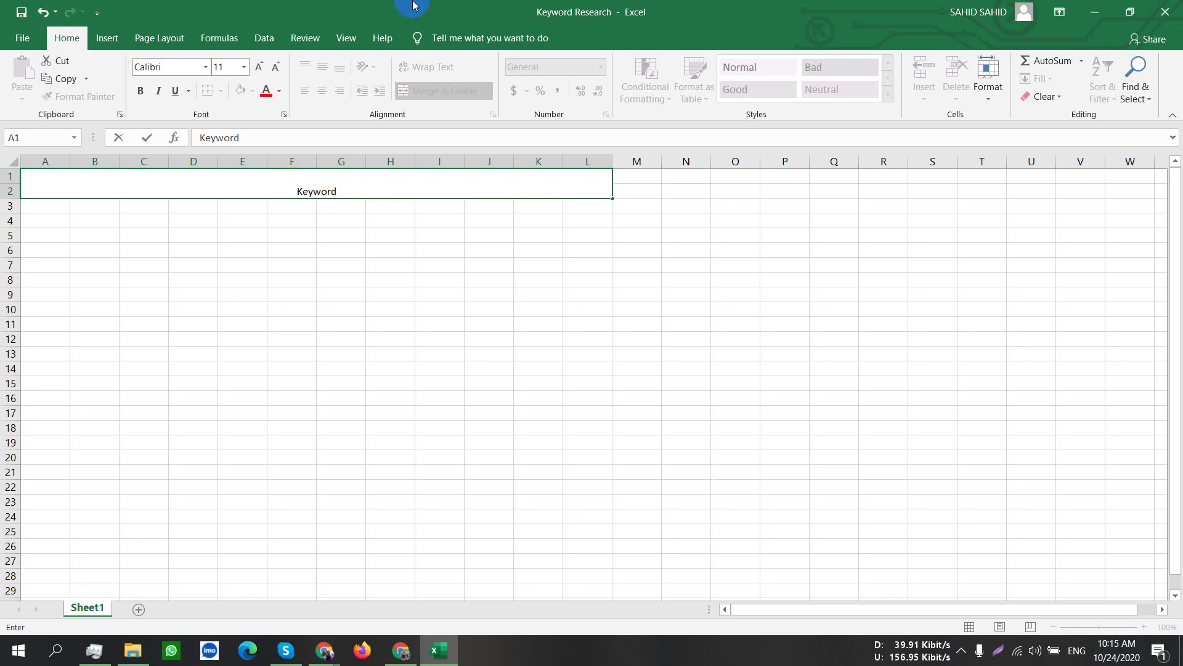
Step: Make the Keyword title bold at 20 pt and widen column F
drag(346, 188, 228, 73)
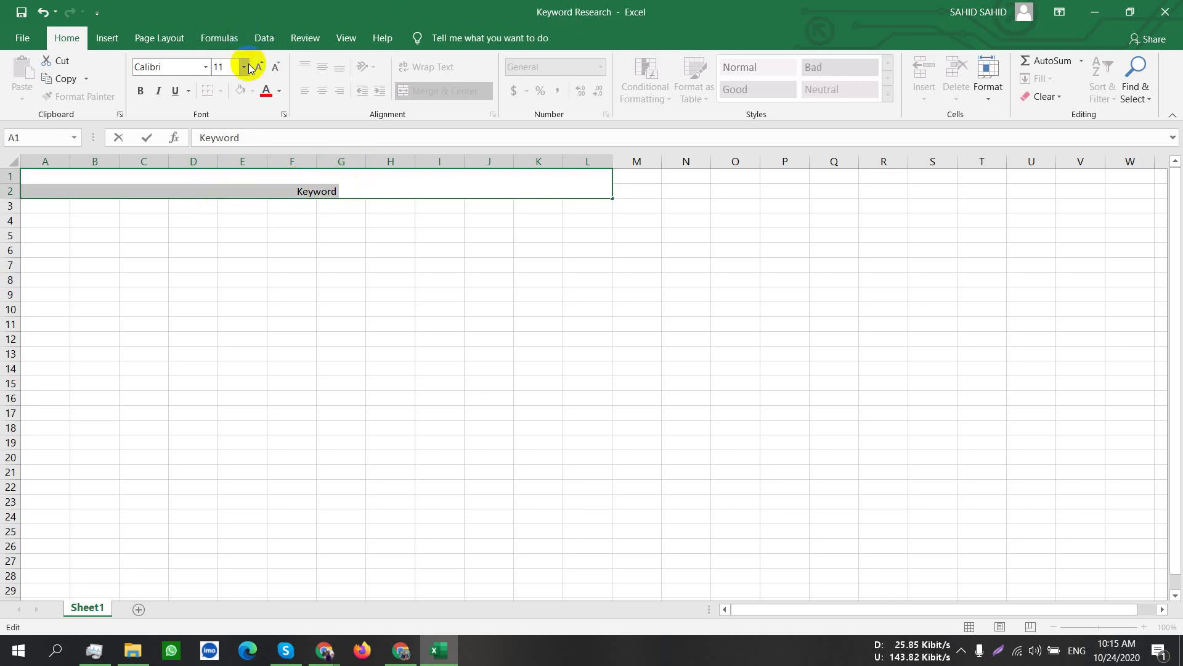
click(244, 67)
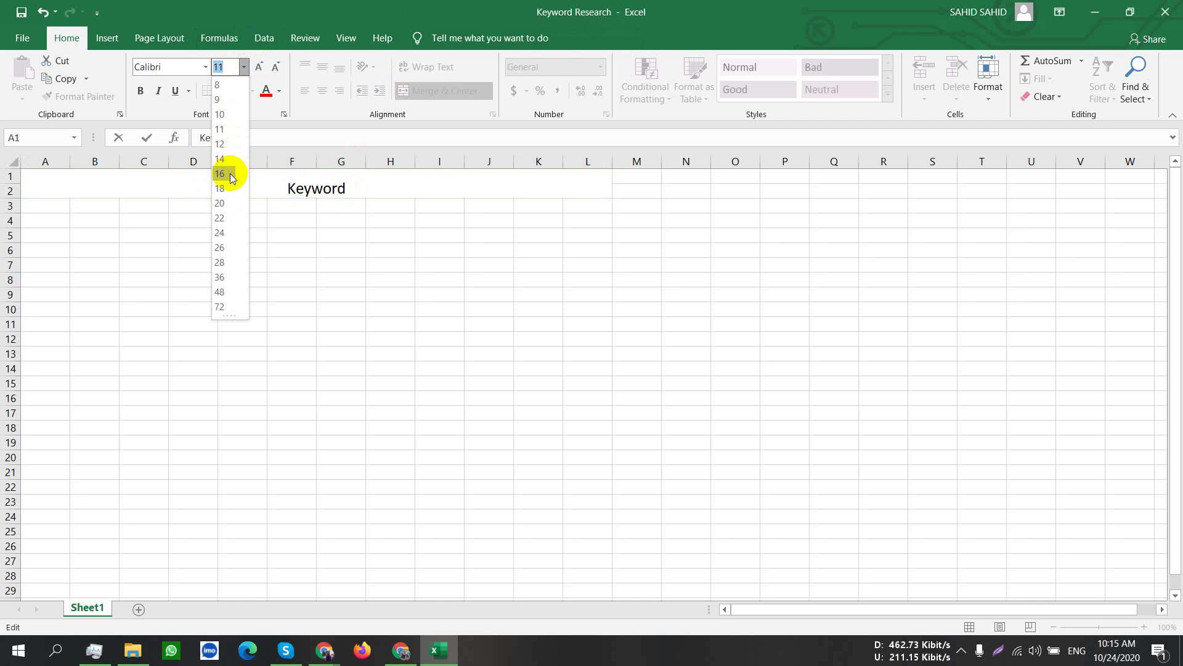
click(221, 203)
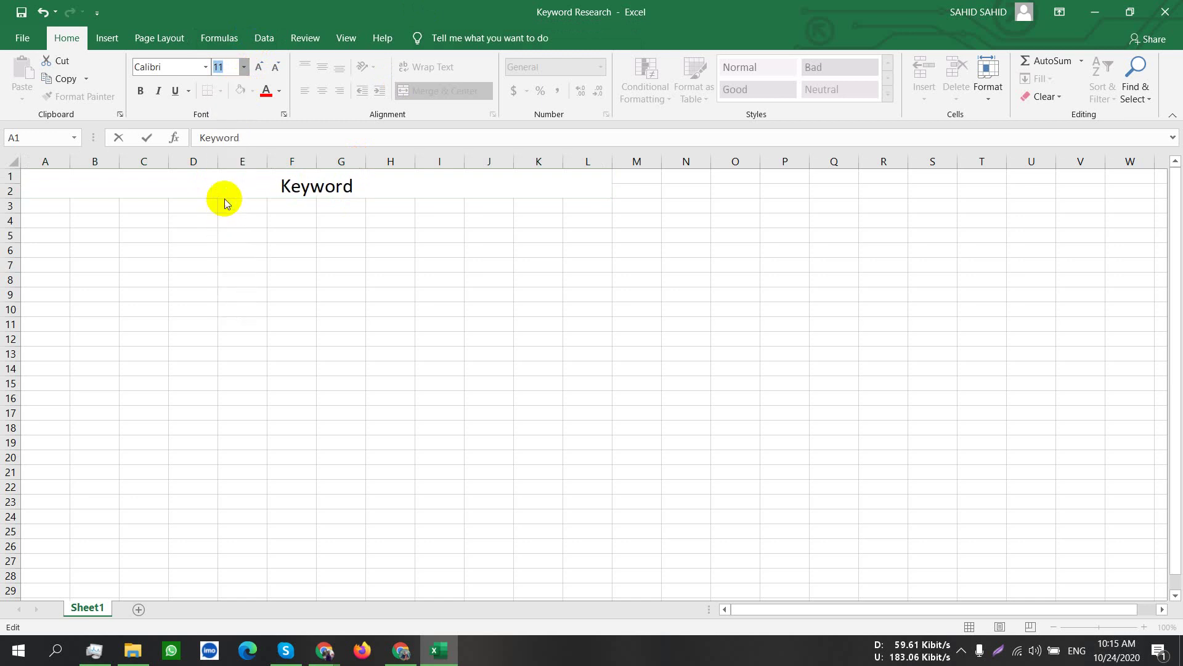
key(ctrl+b)
click(383, 181)
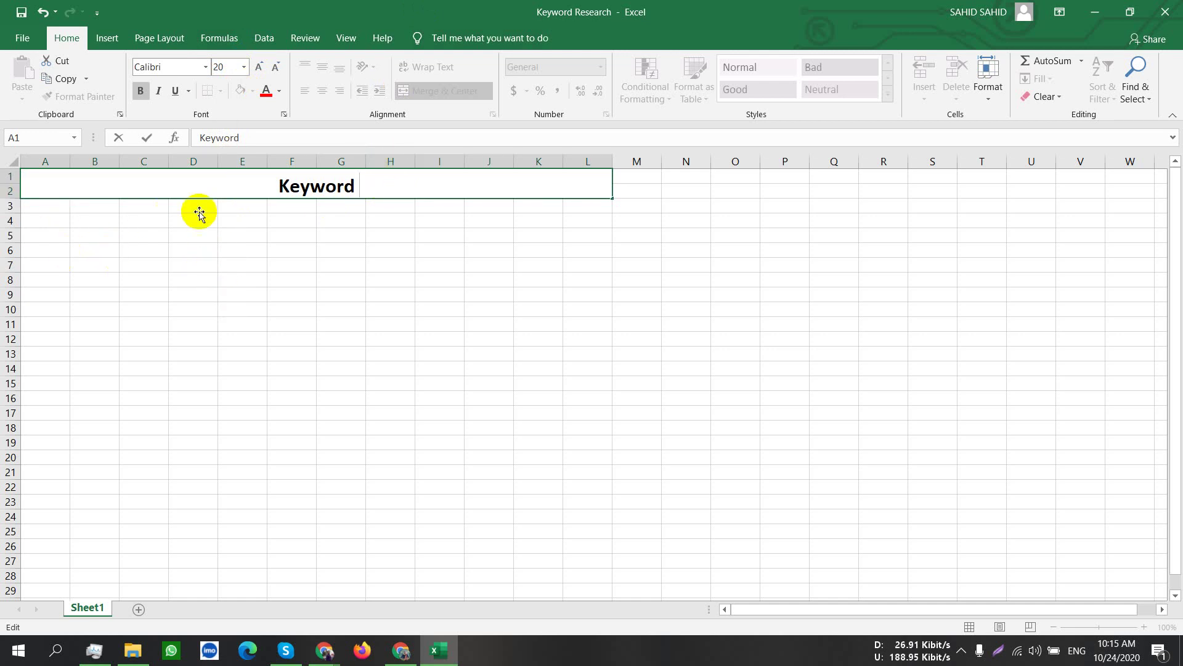
click(320, 205)
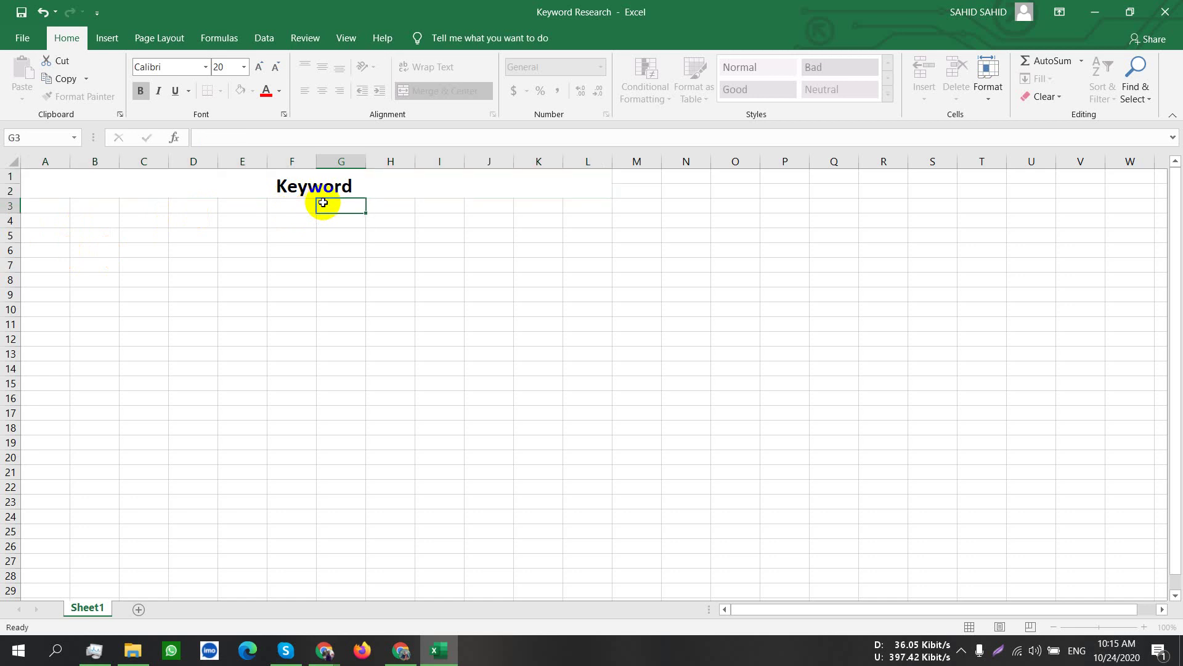
drag(317, 163, 490, 210)
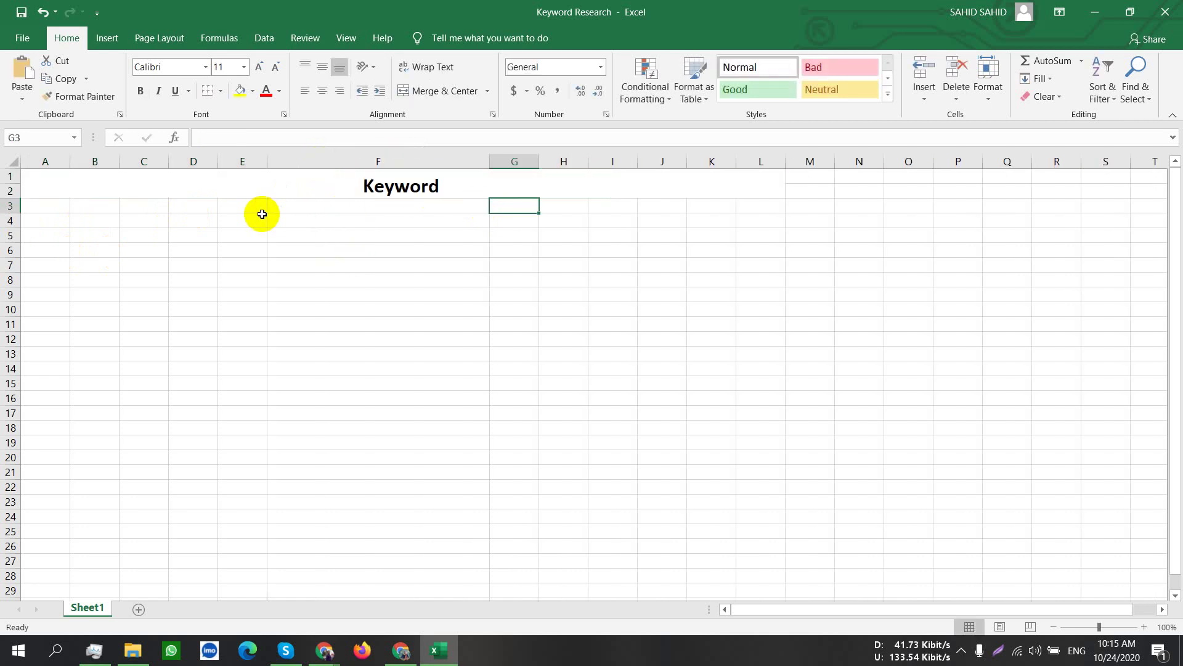
Step: Readjust the widths of columns E and F (F to about 20.56) and select both columns
drag(490, 163, 383, 148)
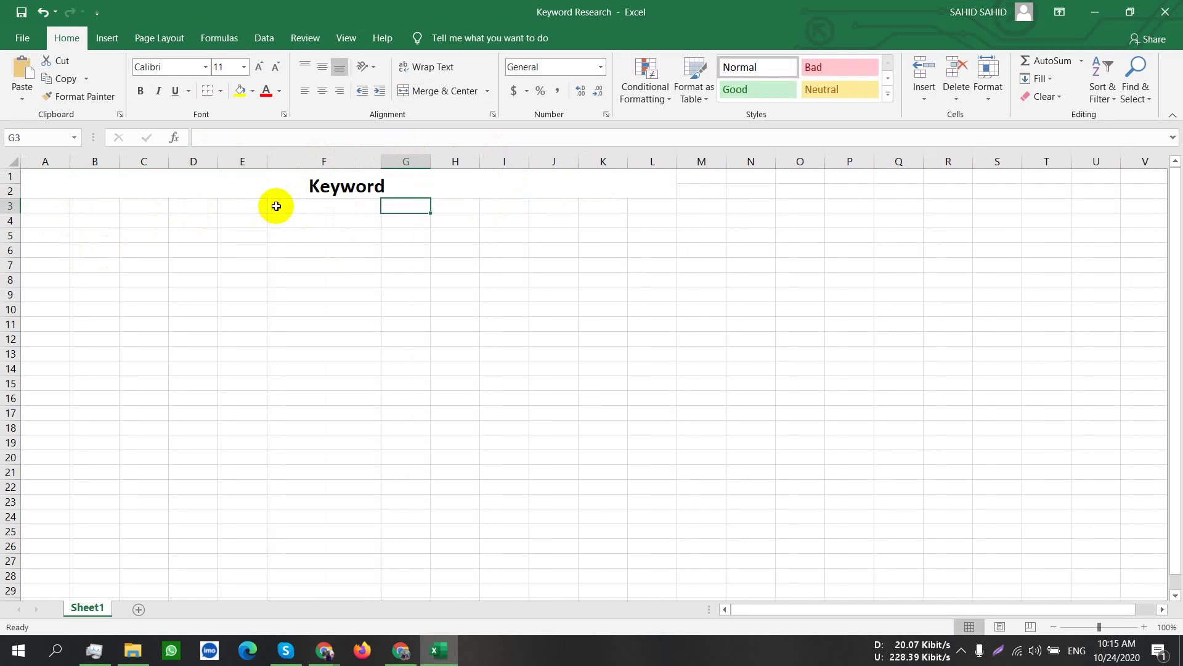
drag(267, 201, 272, 200)
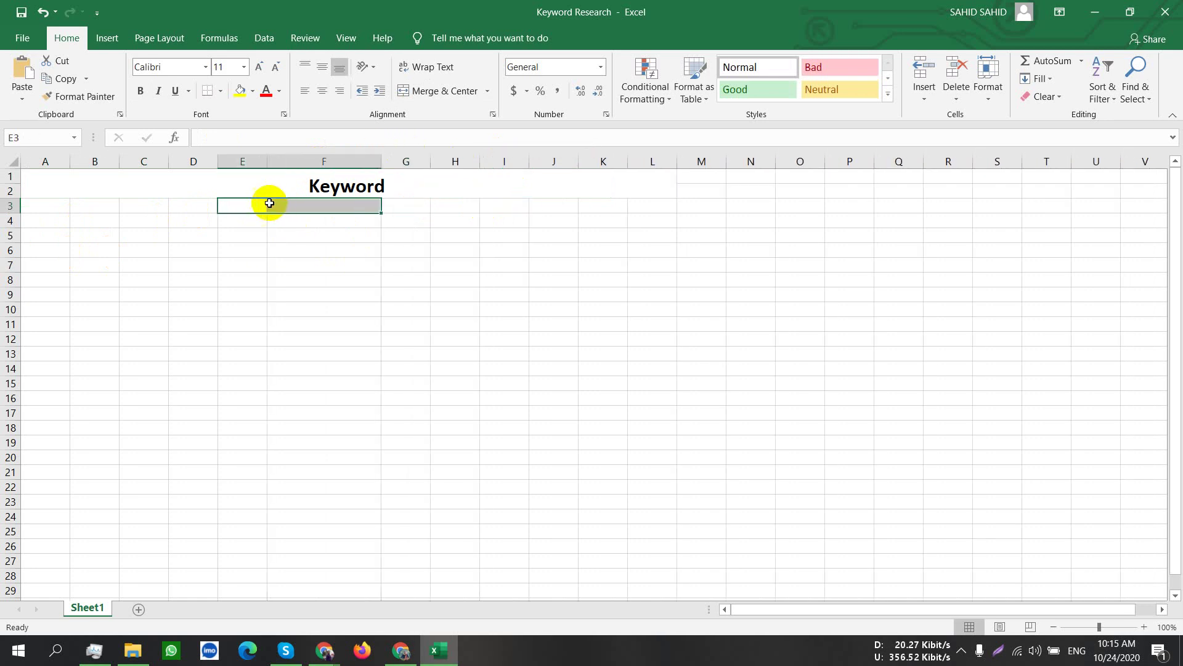
drag(249, 339, 250, 325)
drag(264, 163, 405, 209)
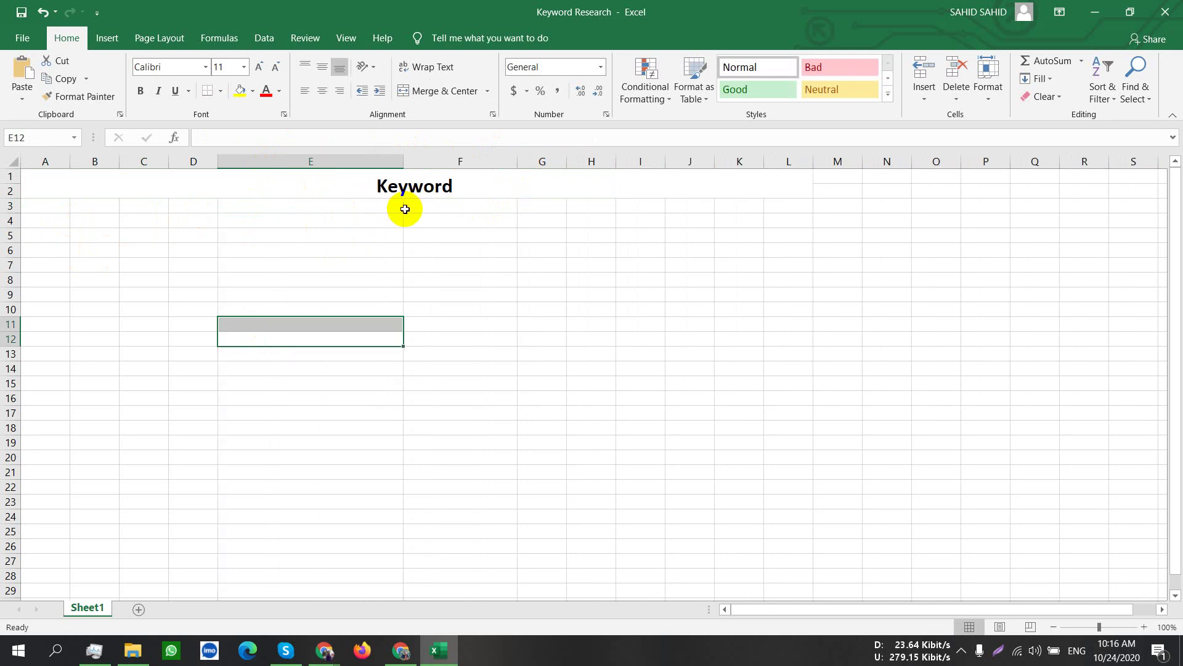
click(468, 179)
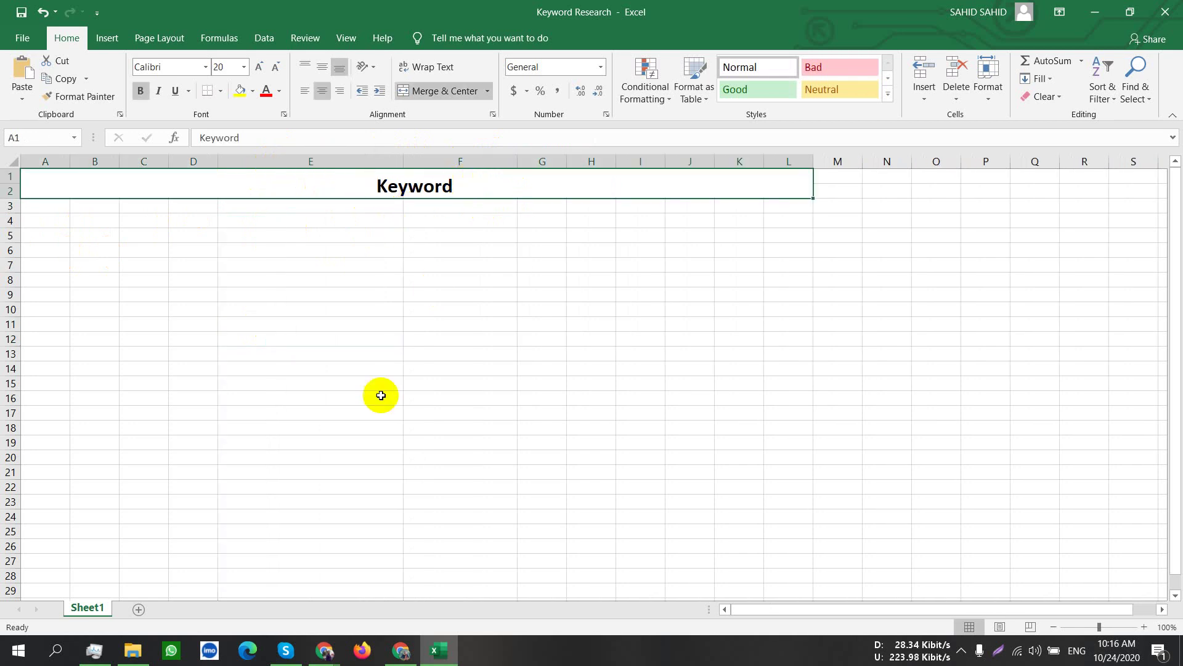
click(297, 166)
drag(297, 166, 488, 158)
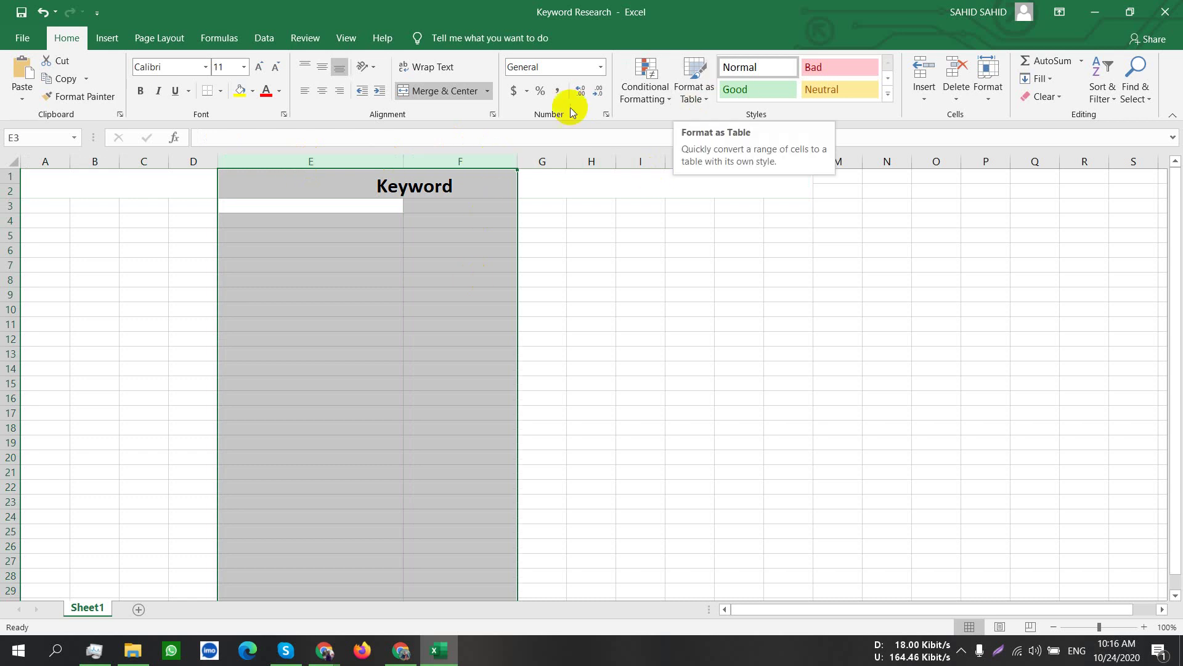
Step: Try Merge Across on columns E–F, undo it, and switch to the Google Meet window
click(486, 91)
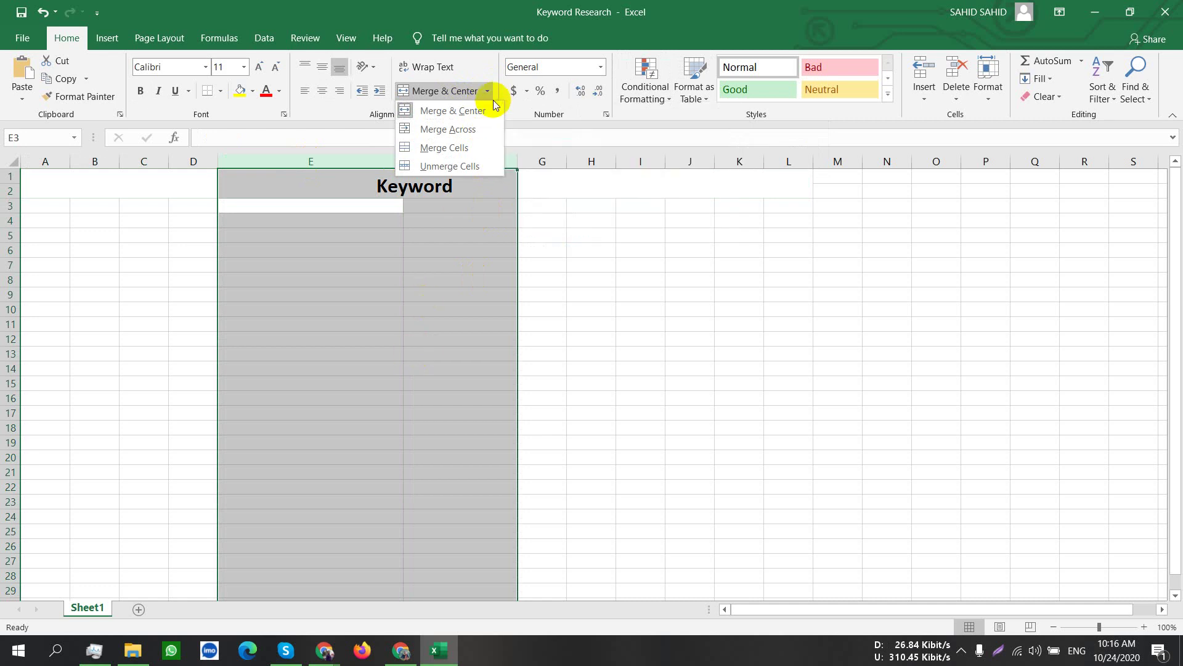
click(474, 130)
click(456, 290)
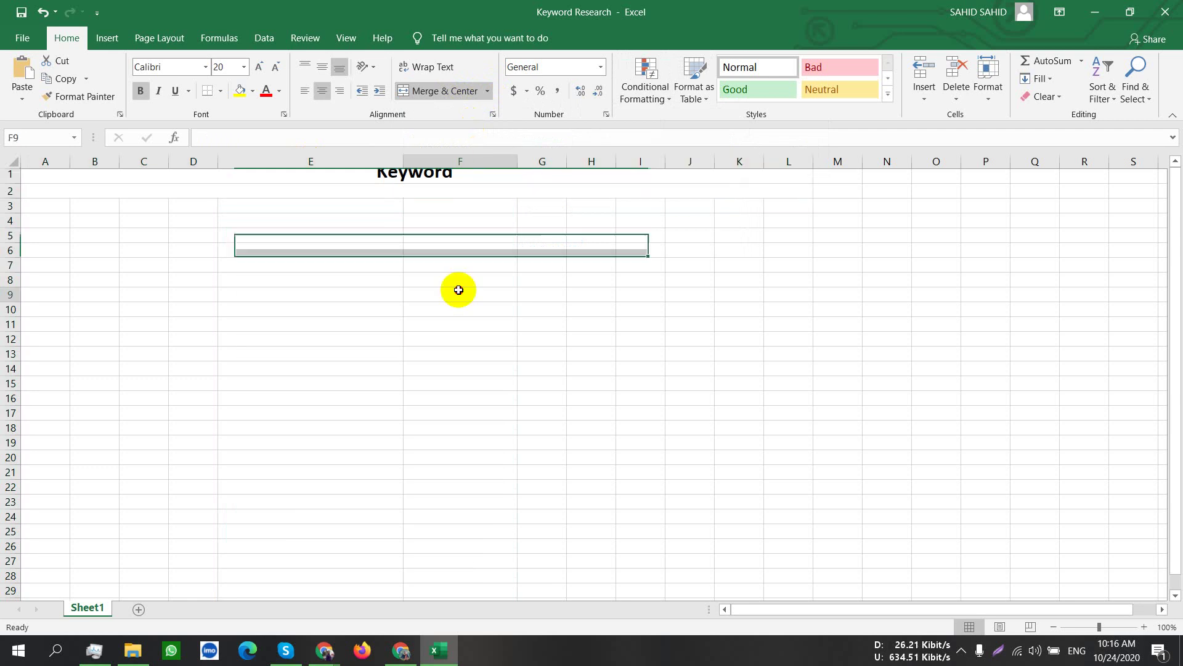
key(ctrl+z)
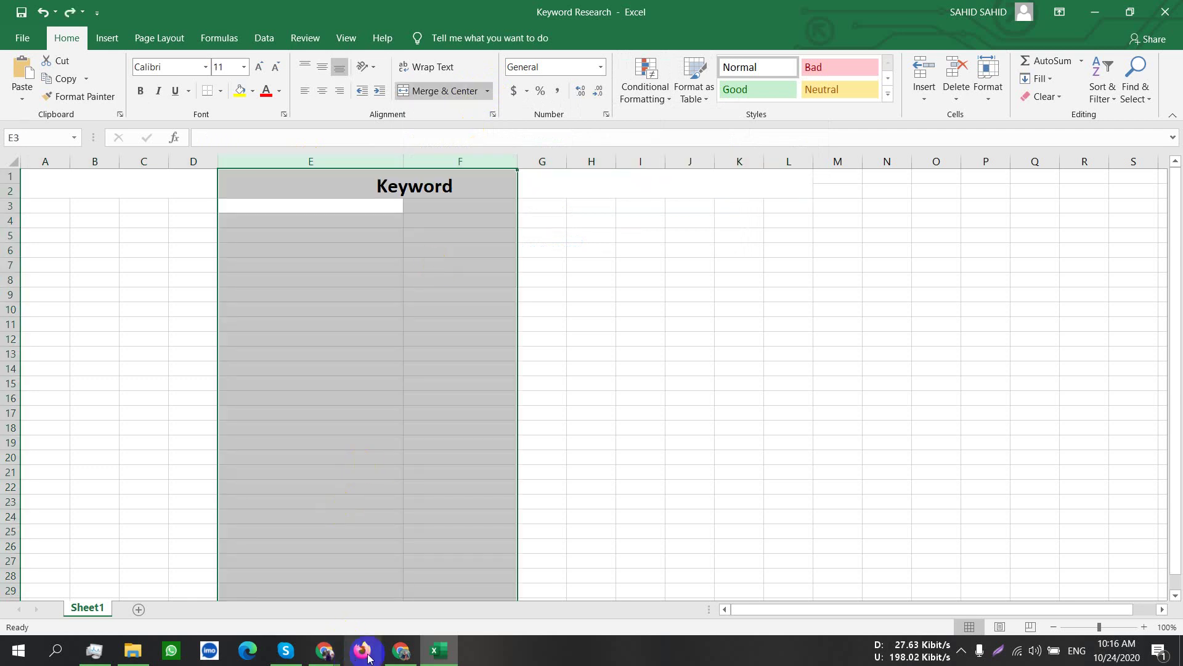
click(400, 651)
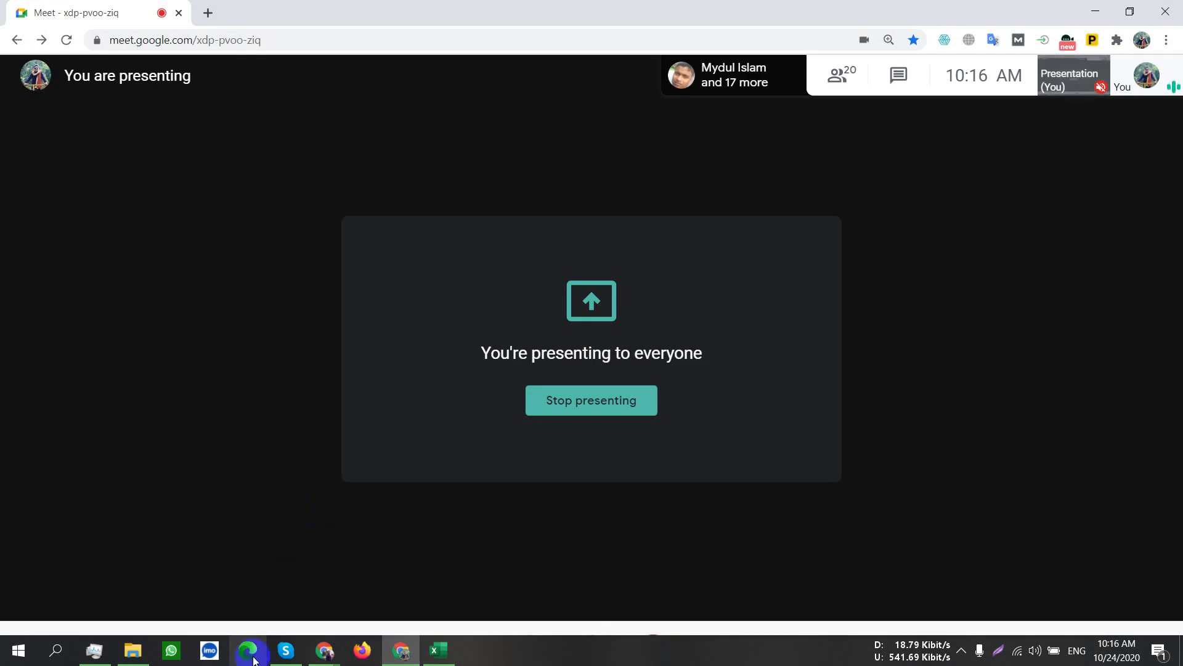
Step: Bring forward the Keyword Planner window showing the 1,076 lead generation keyword ideas
mouse_move(326, 648)
click(236, 592)
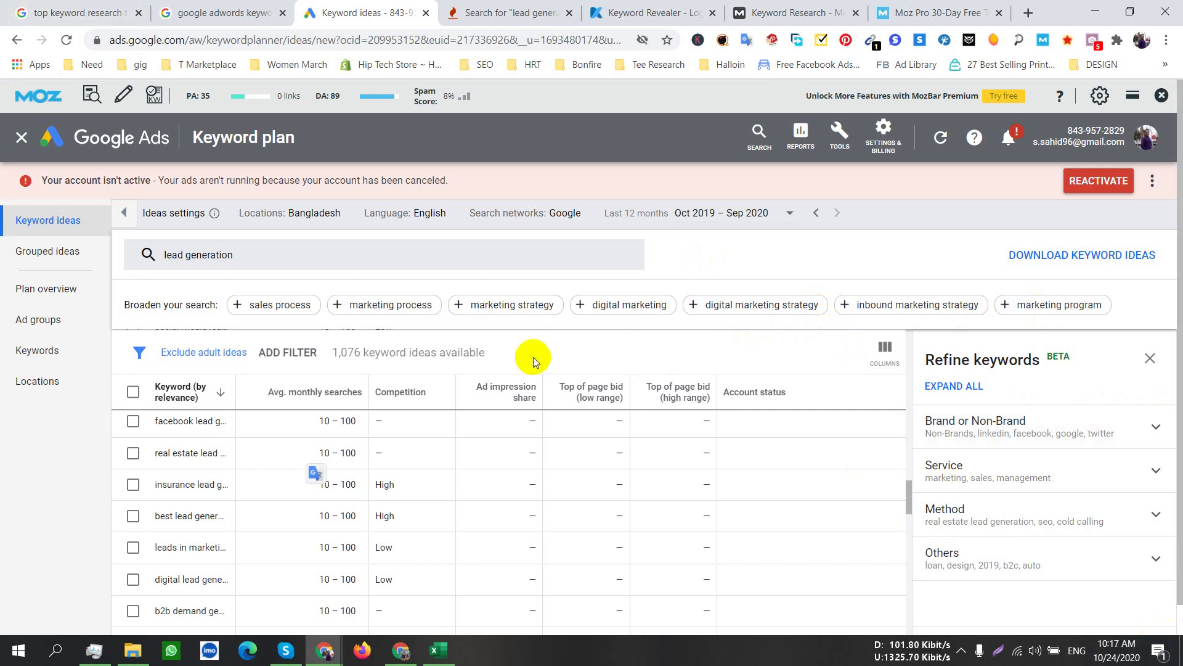
Step: Scroll through the lead generation ideas and back up to the 1K – 10K seed keyword row
scroll(887, 410, down, 3)
scroll(781, 455, up, 10)
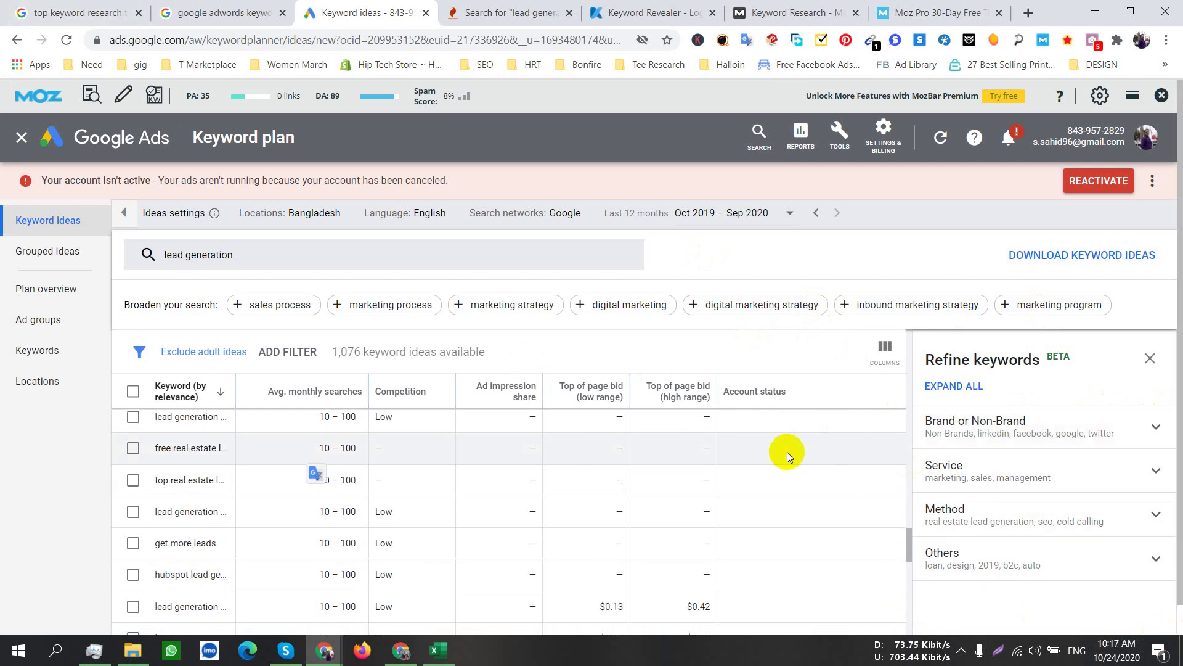
scroll(782, 455, up, 3)
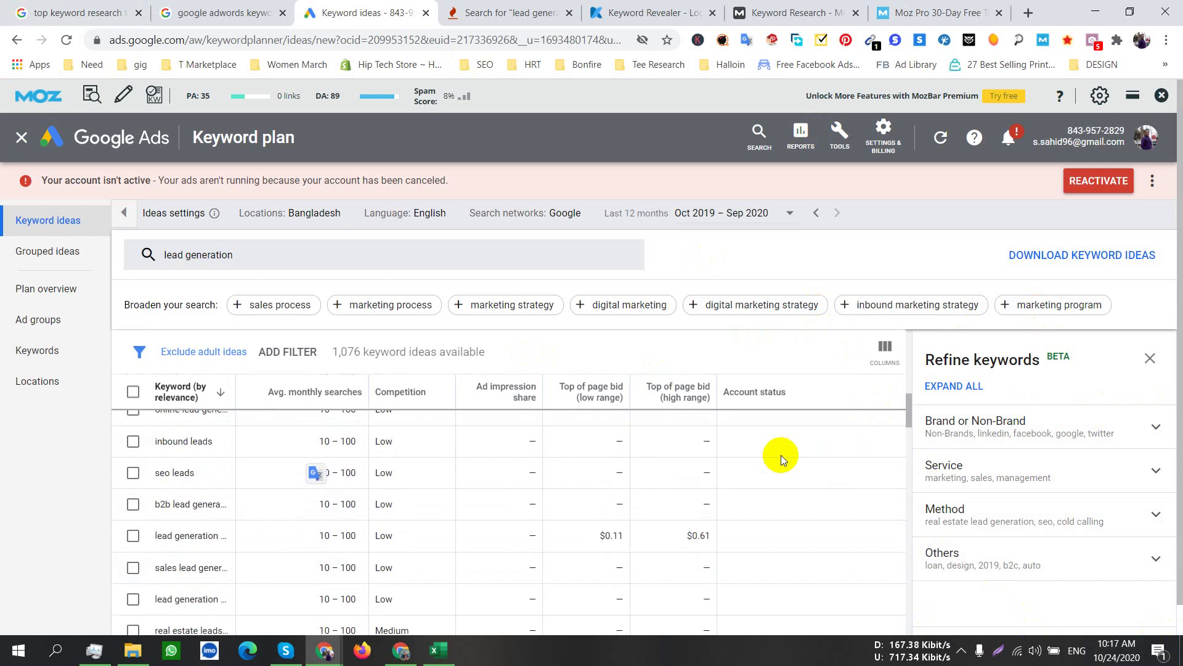
scroll(676, 523, up, 5)
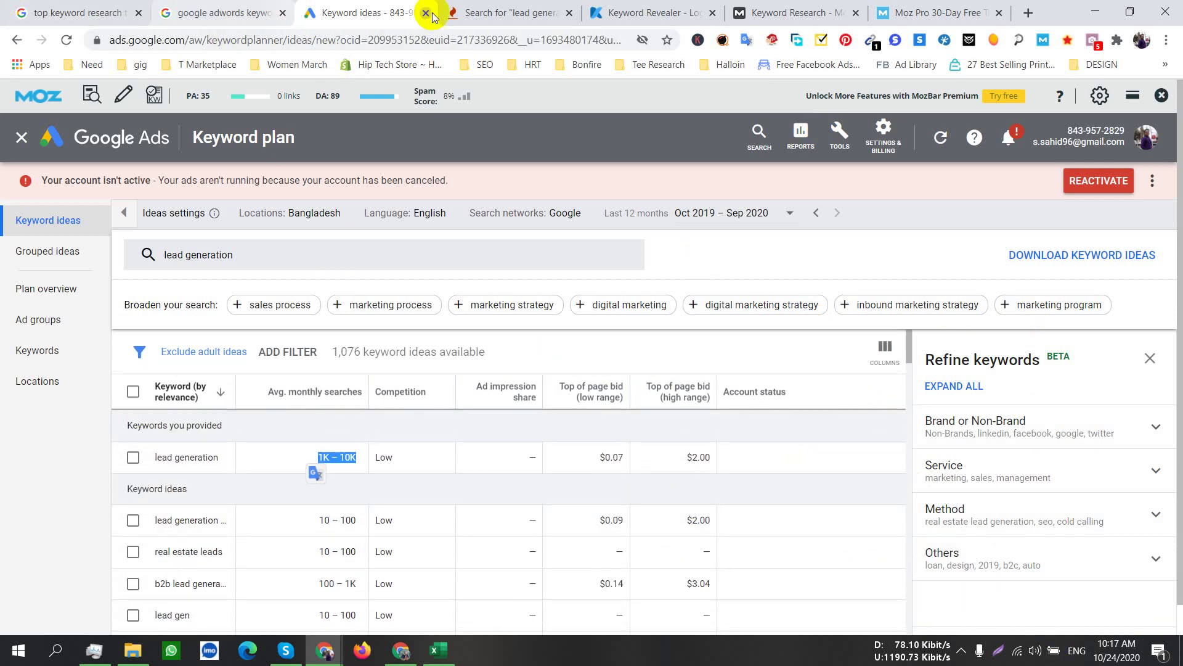
Step: In Keyword Tool, mark competition scores 40 (lead generation marketing) and 77 (lead generation companies)
click(478, 12)
scroll(582, 337, up, 2)
scroll(583, 337, up, 10)
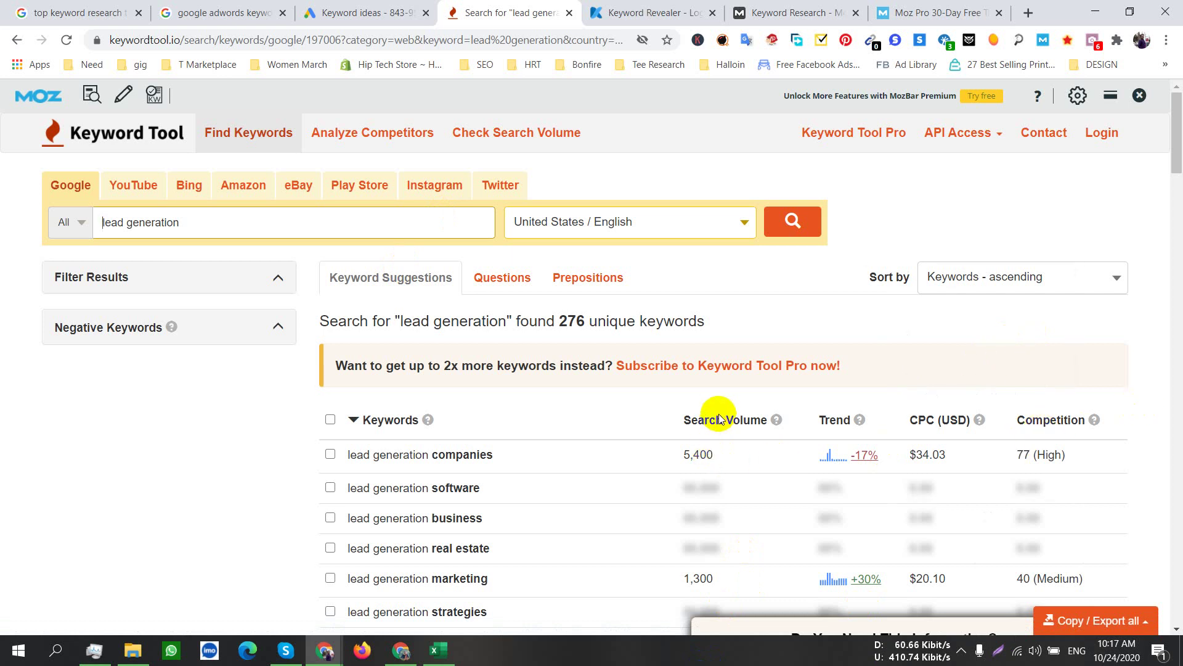
scroll(873, 342, down, 3)
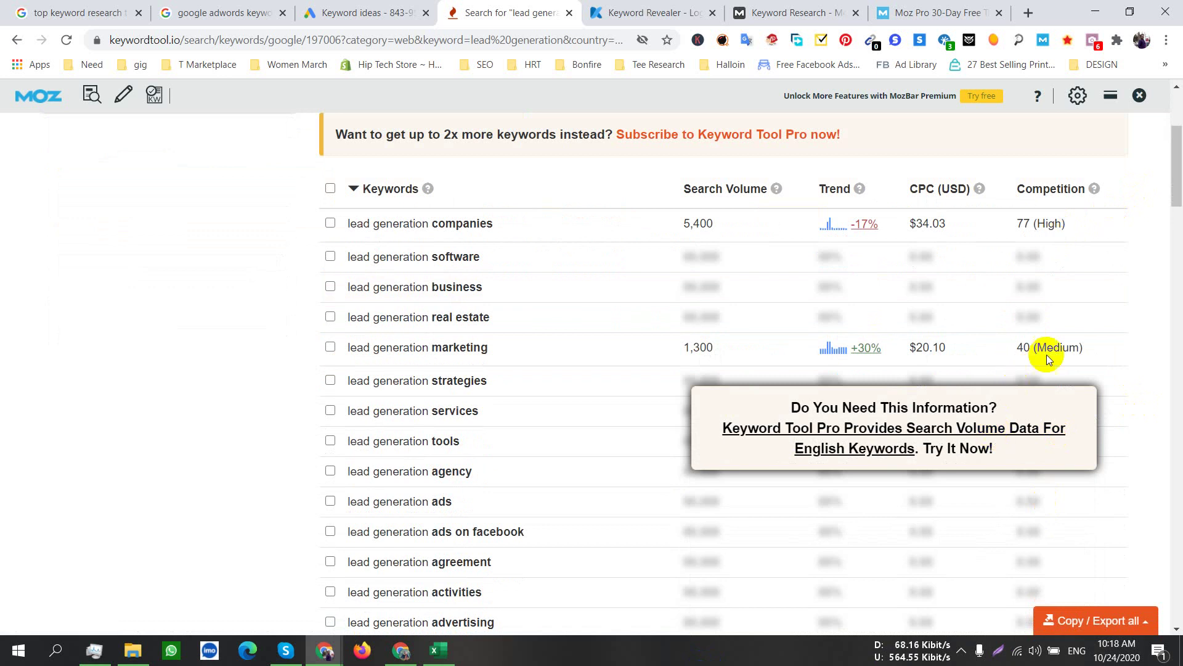
double_click(1024, 348)
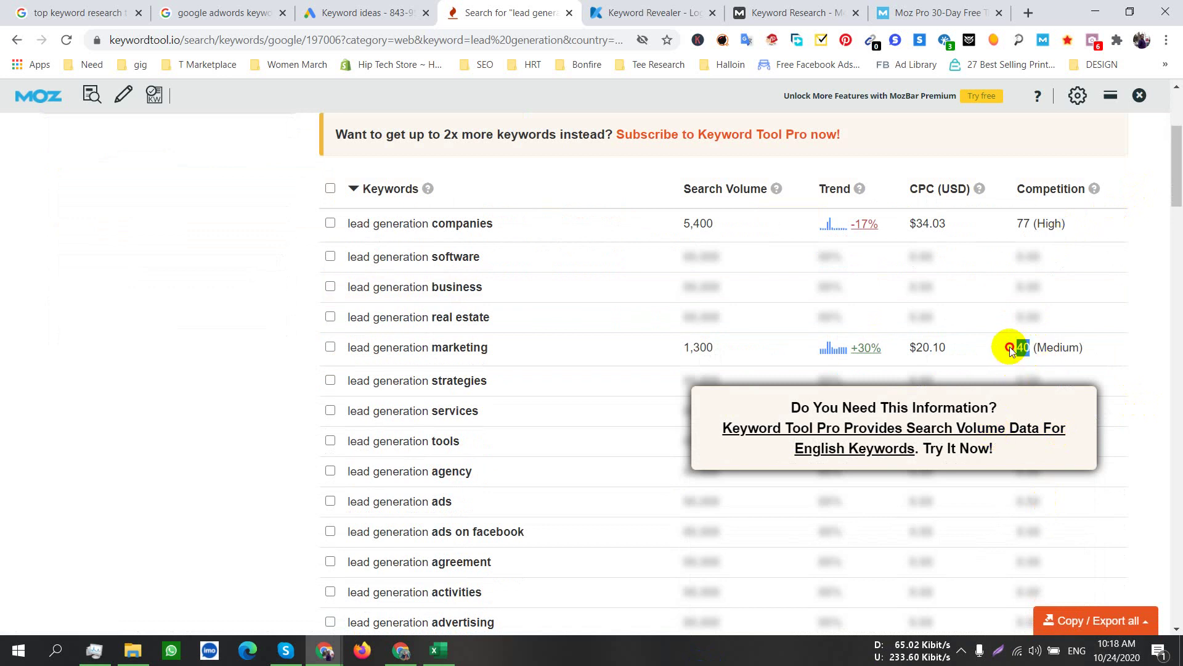
double_click(1024, 225)
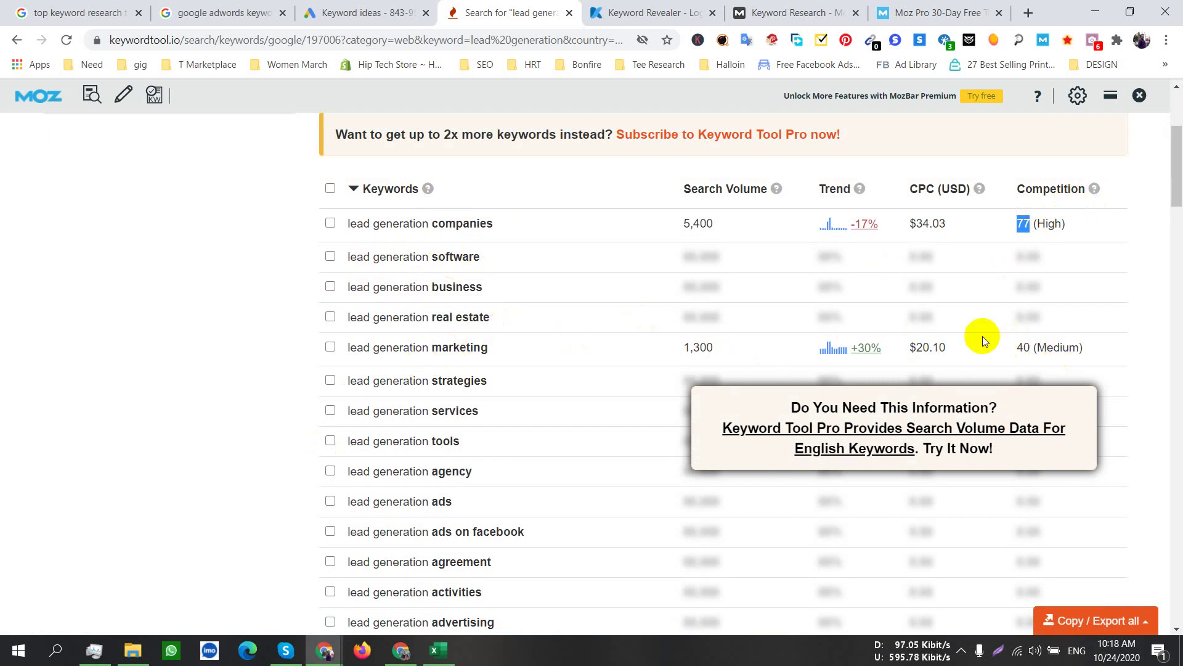
Step: Move on to the Keyword Revealer login tab
scroll(948, 334, down, 5)
scroll(946, 328, up, 8)
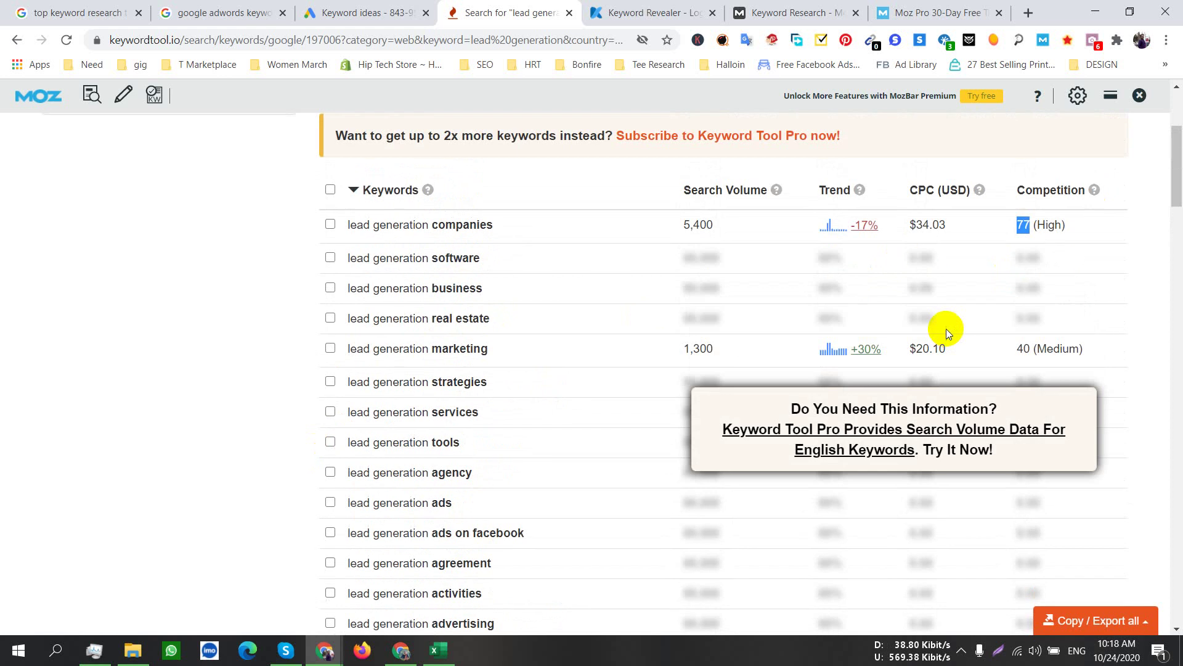
click(616, 12)
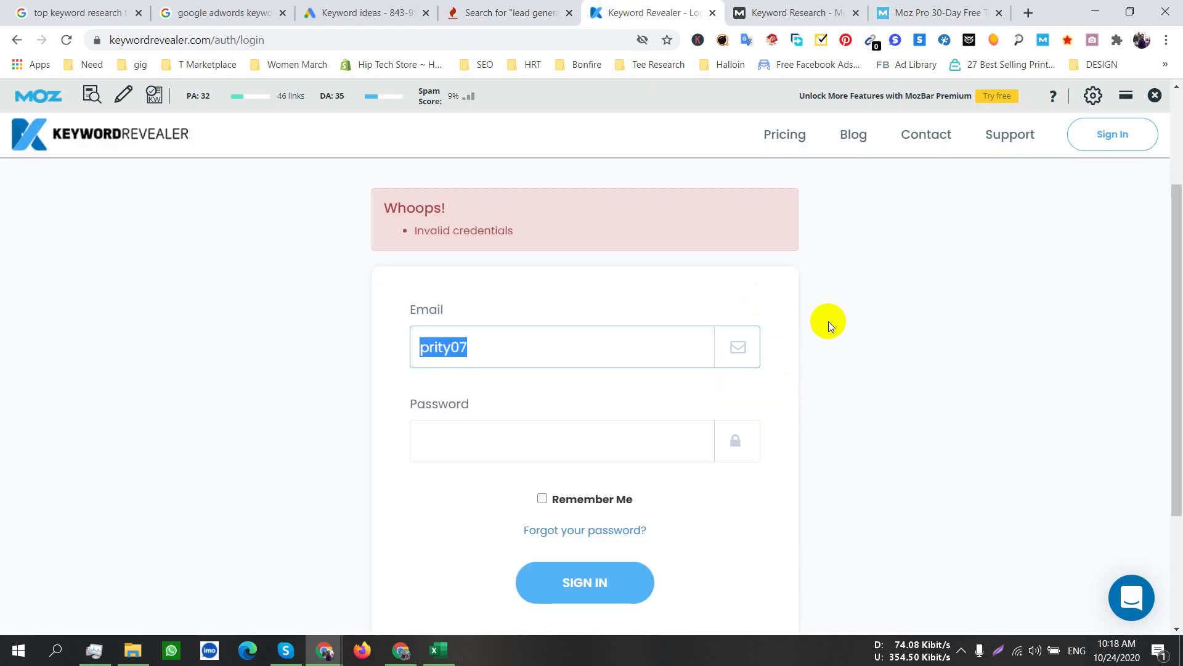
Step: Reload the Keyword Revealer sign-in form and check the email field's saved logins
click(1087, 140)
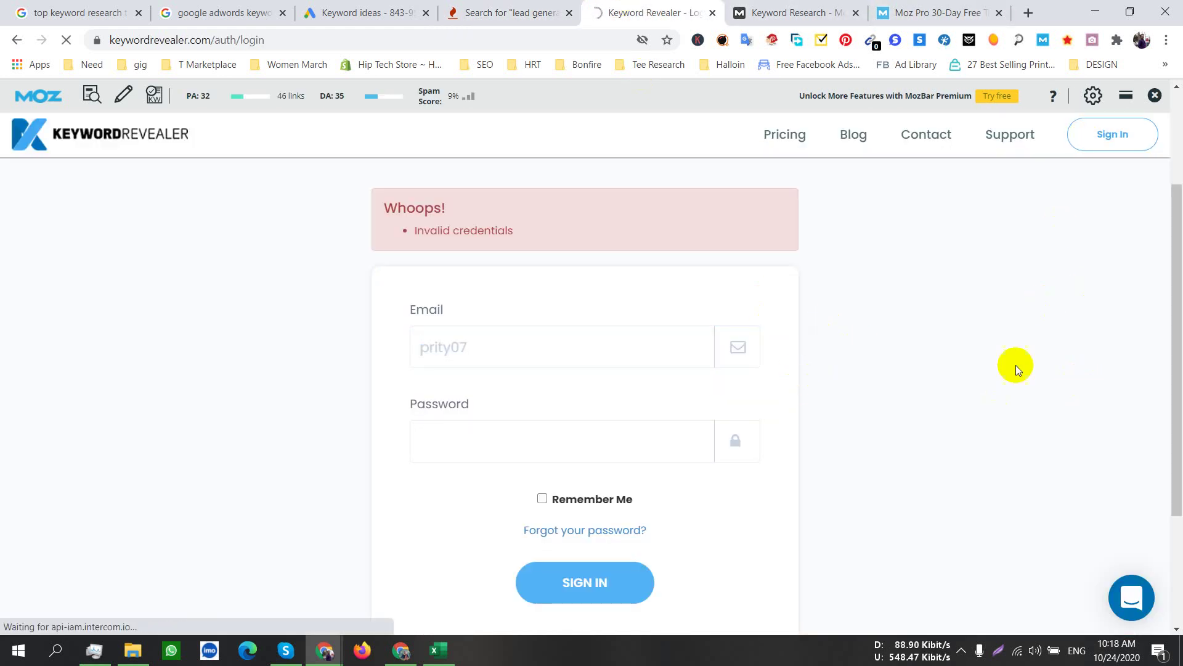
click(612, 531)
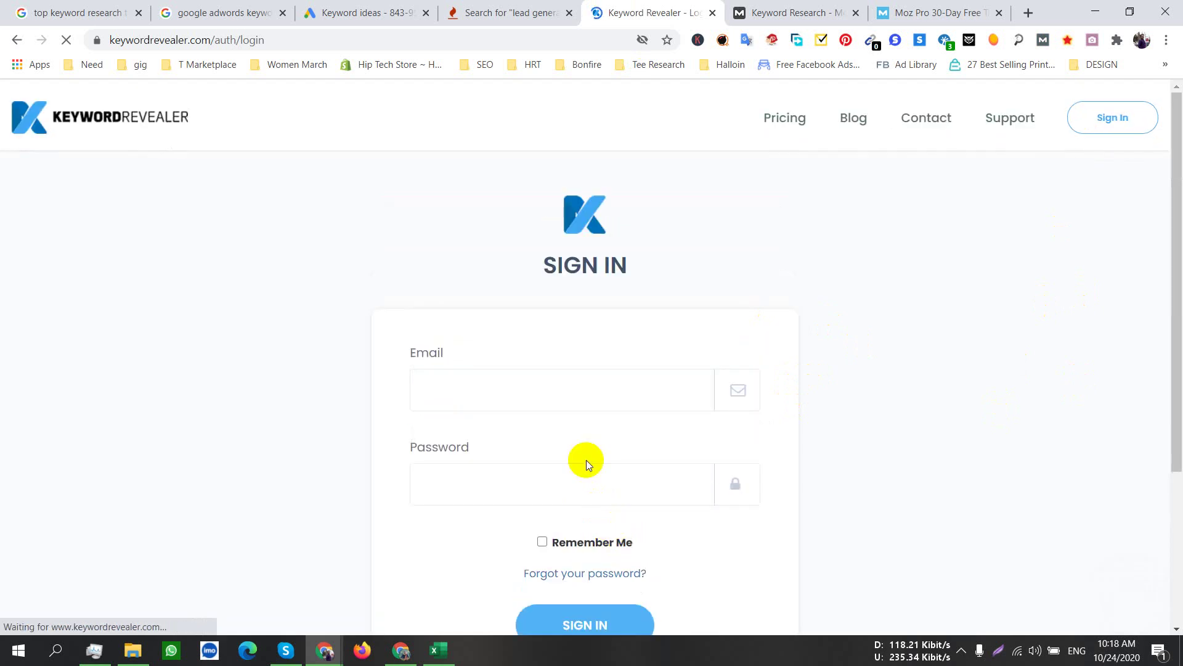
click(594, 387)
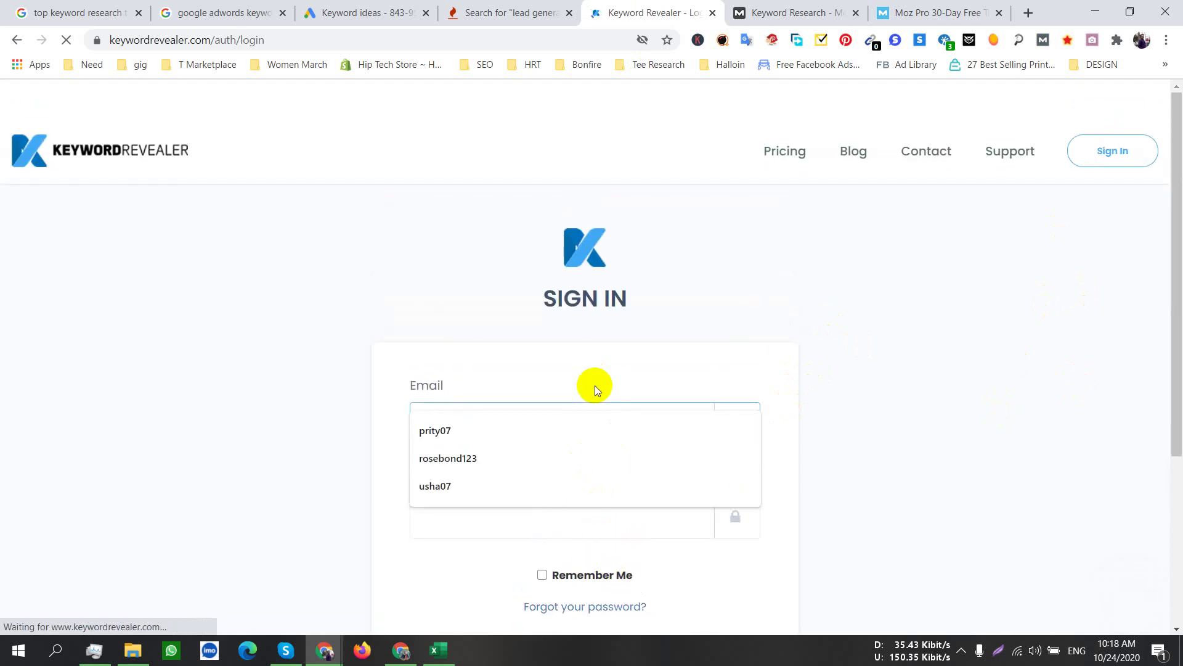
click(543, 433)
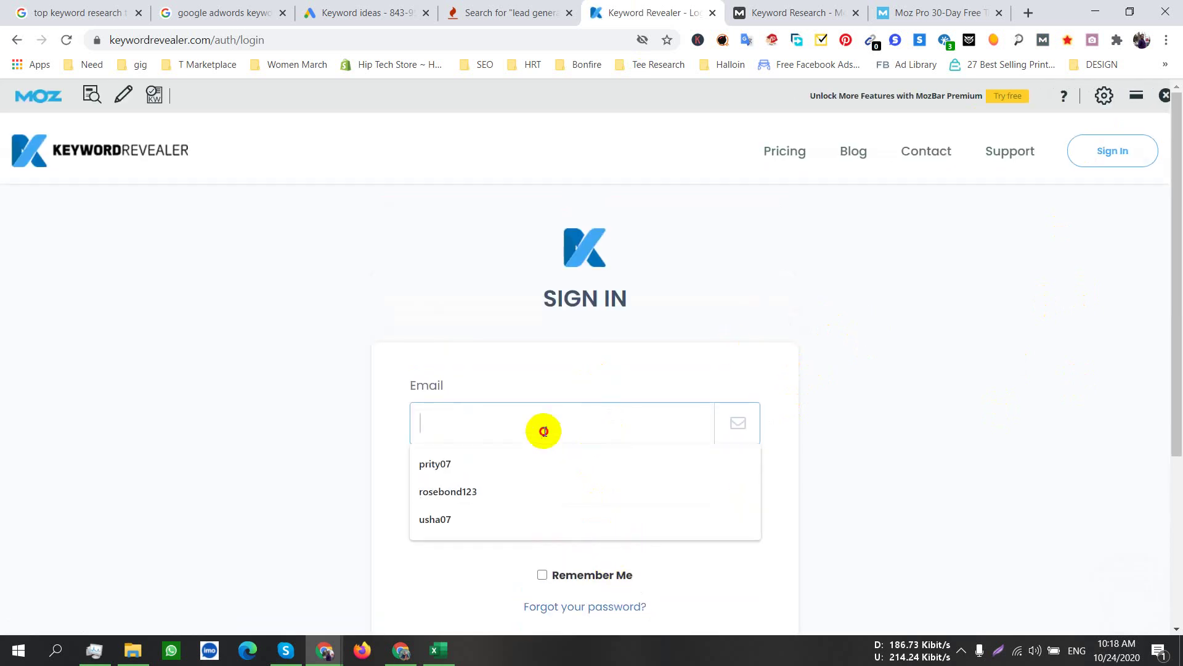
click(959, 423)
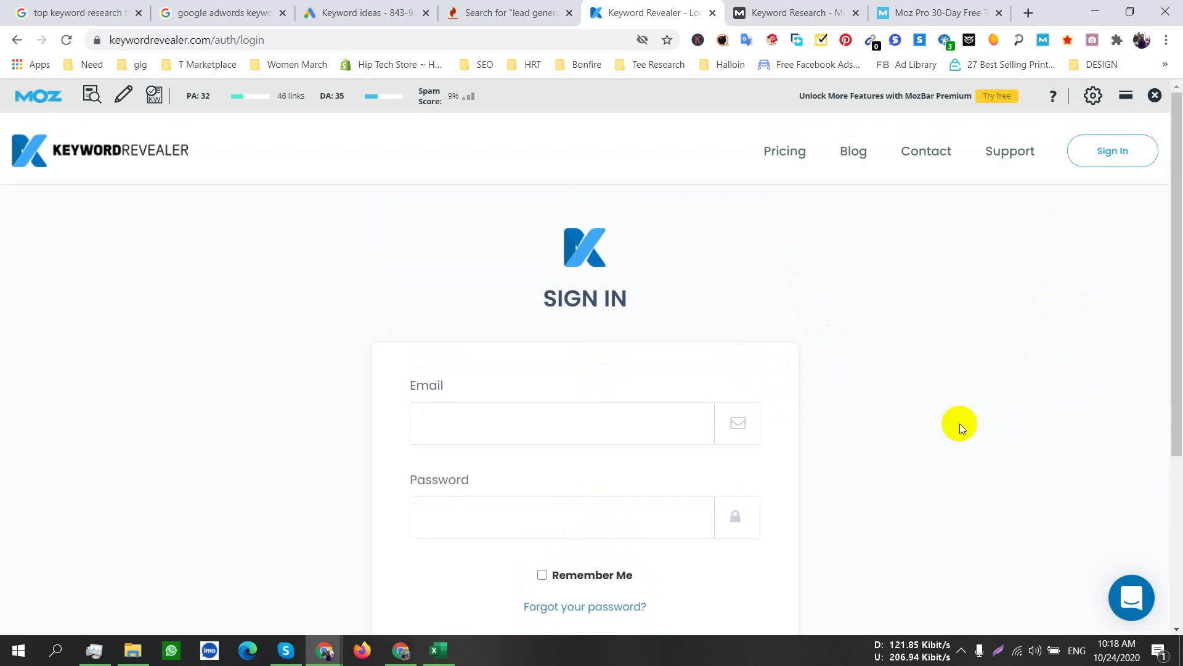
Step: Go to the free account sign-up page and open a new blank tab
scroll(788, 434, down, 3)
scroll(788, 434, down, 1)
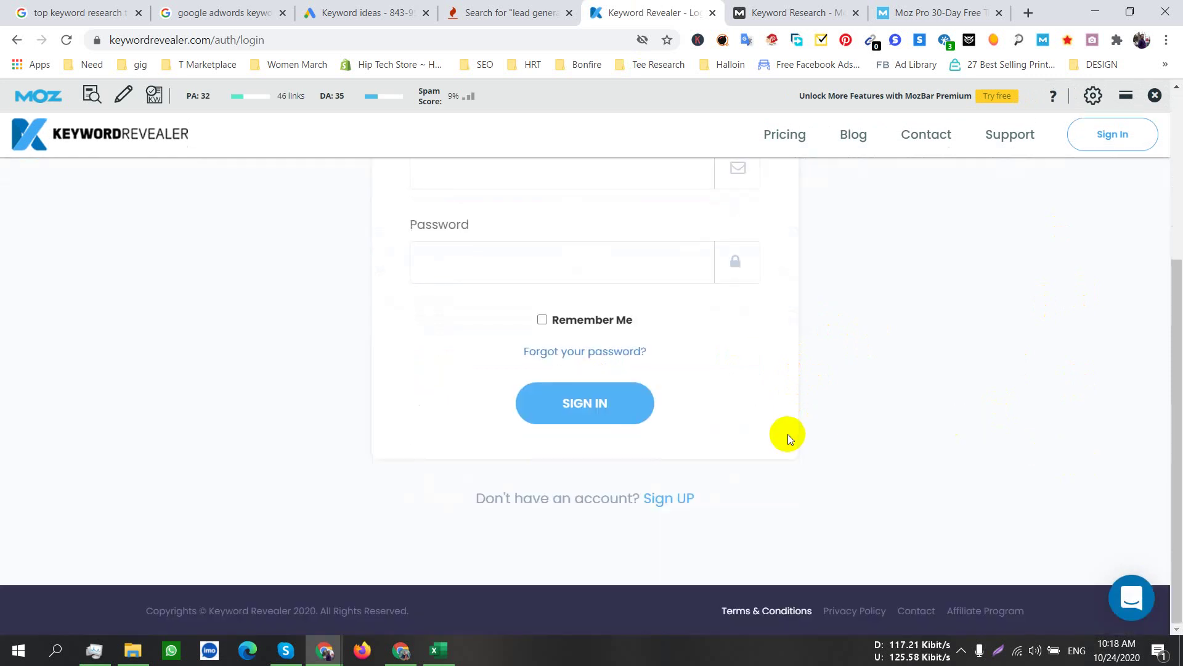
click(672, 495)
click(1028, 12)
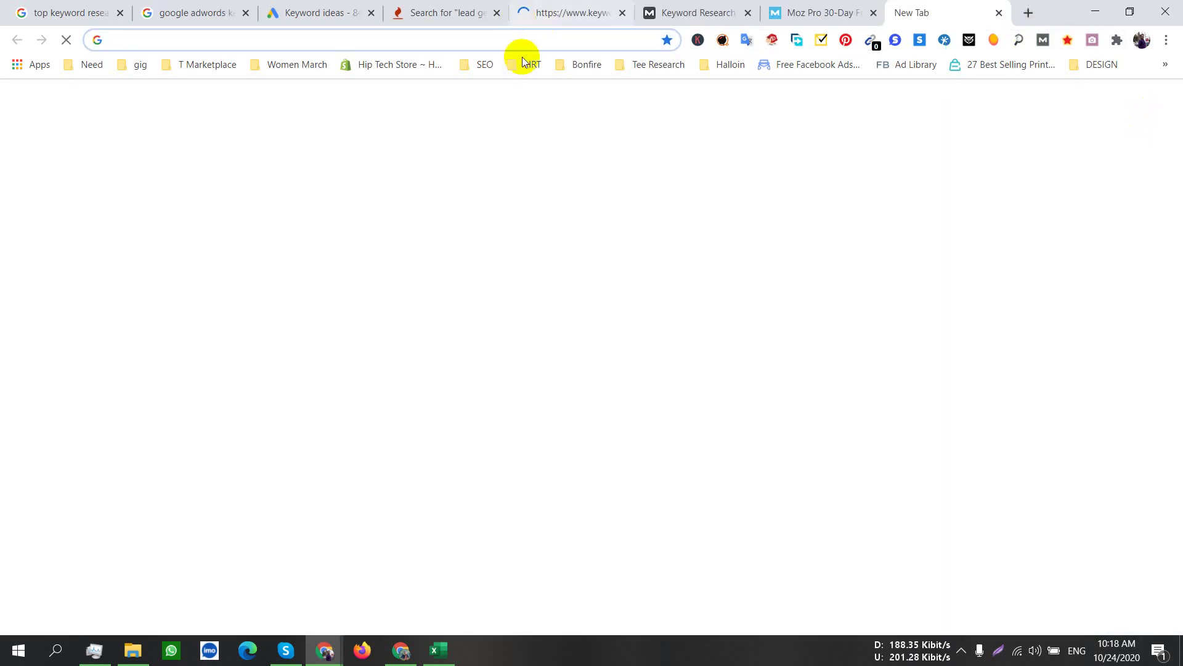
Step: Go to google.com in the new tab
click(522, 39)
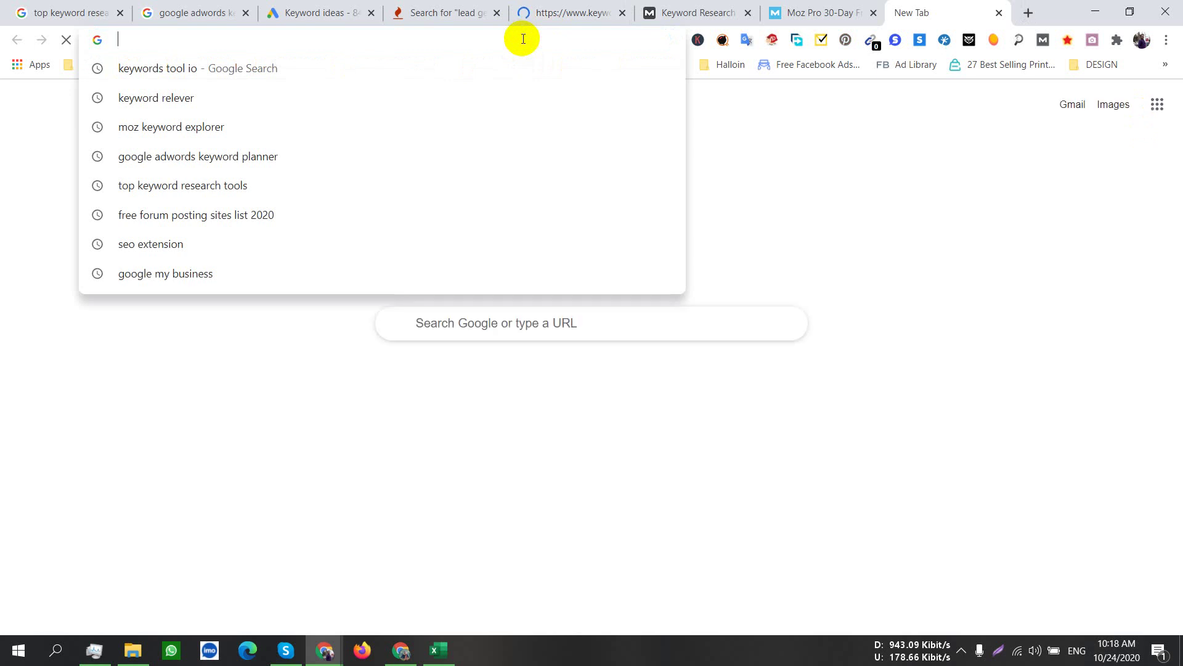
text(g)
key(Return)
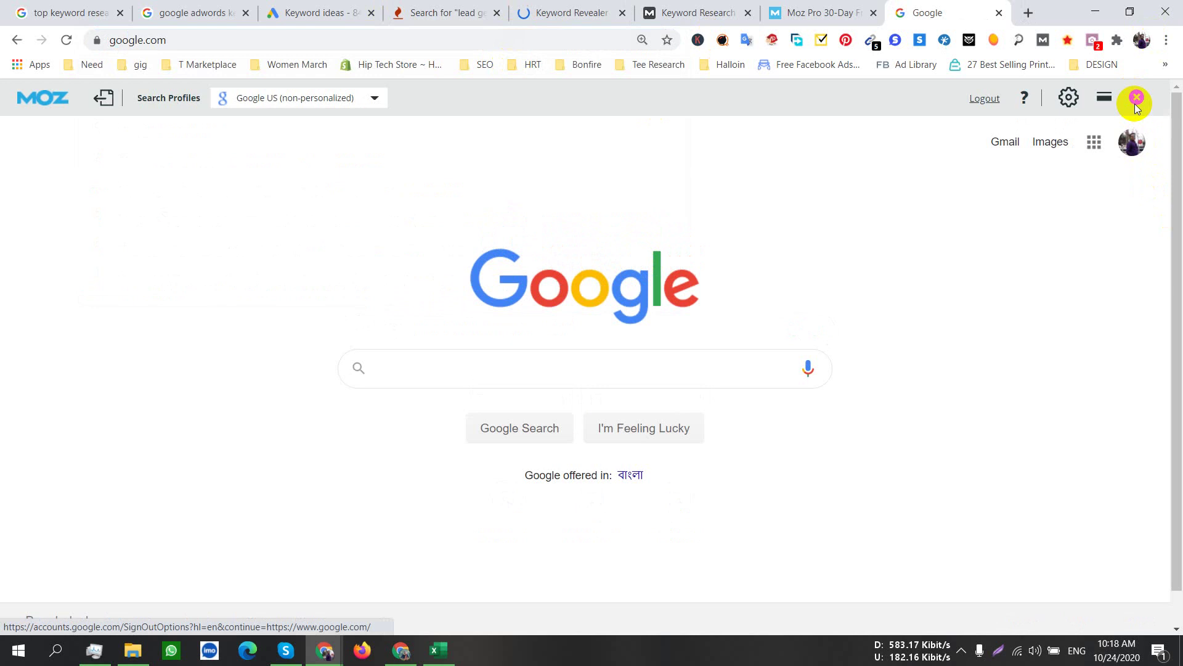
Step: Switch to a different Google account and copy its e-mail address
click(1136, 103)
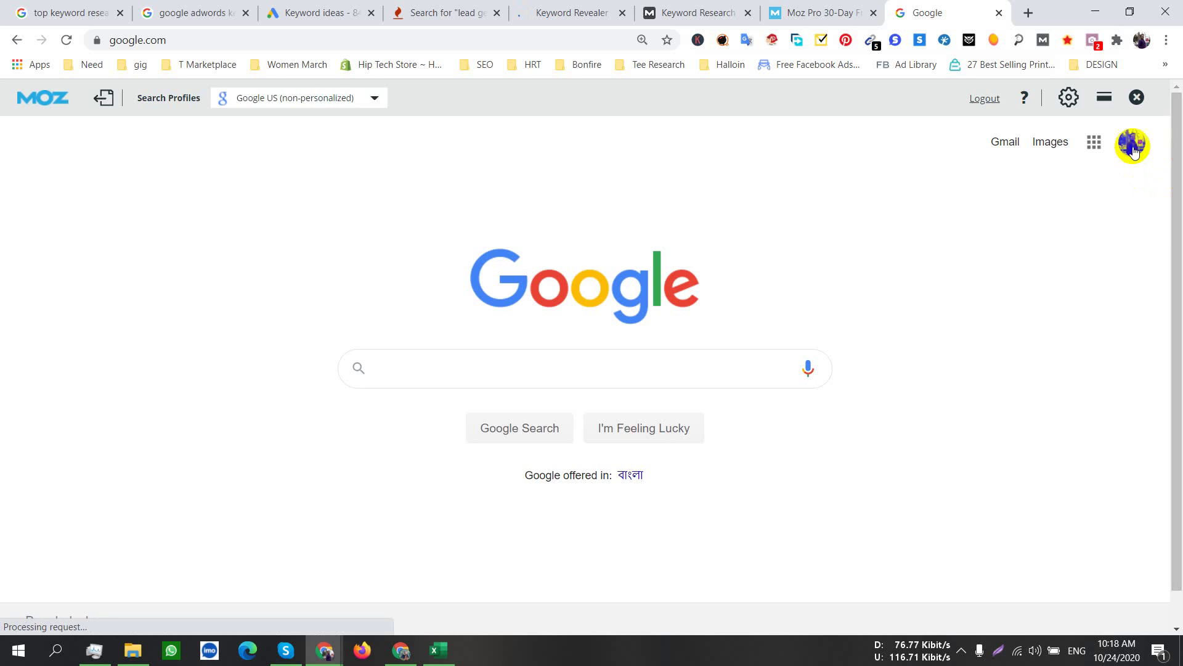
click(1132, 147)
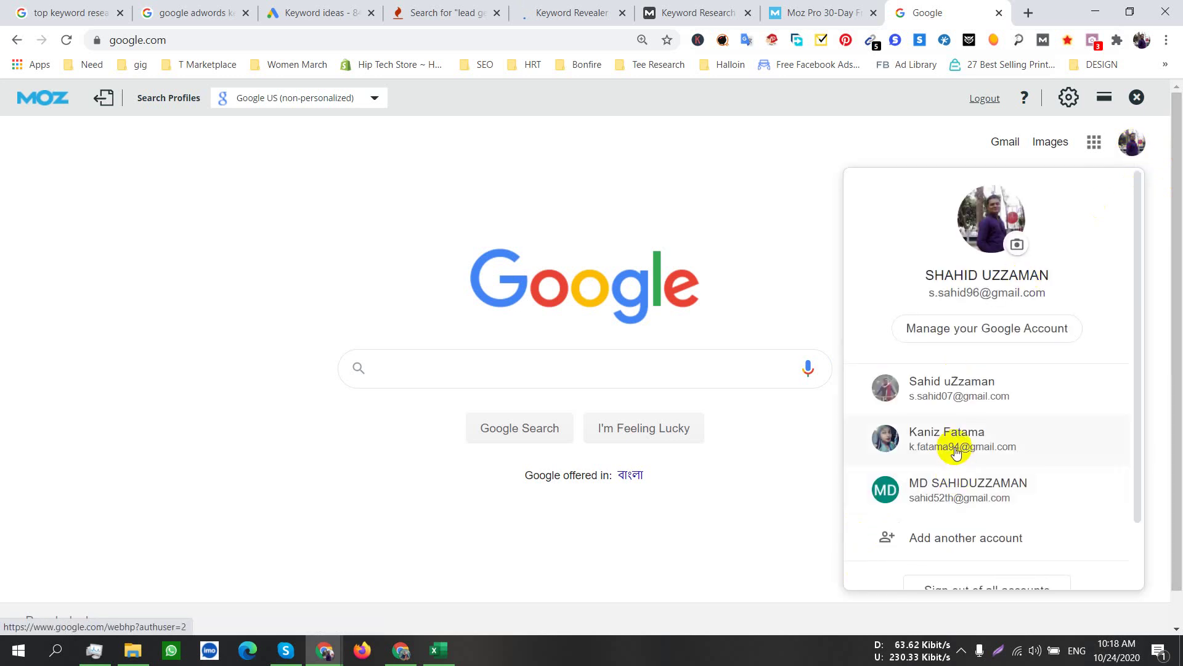
click(966, 490)
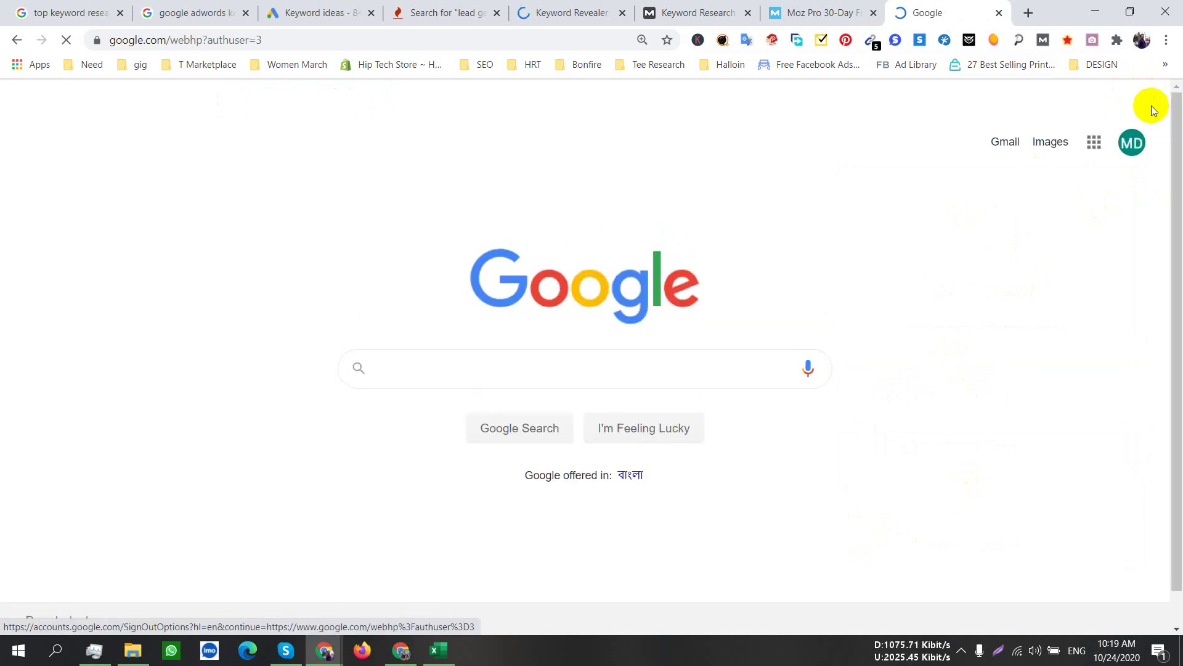
click(1127, 148)
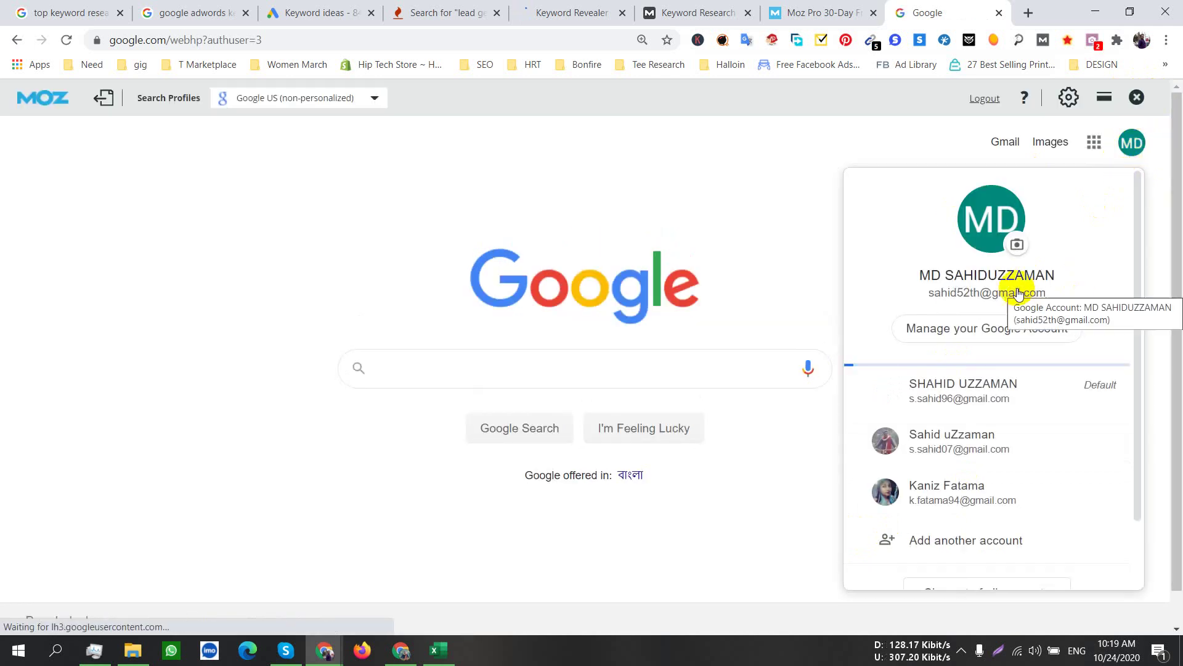
triple_click(993, 298)
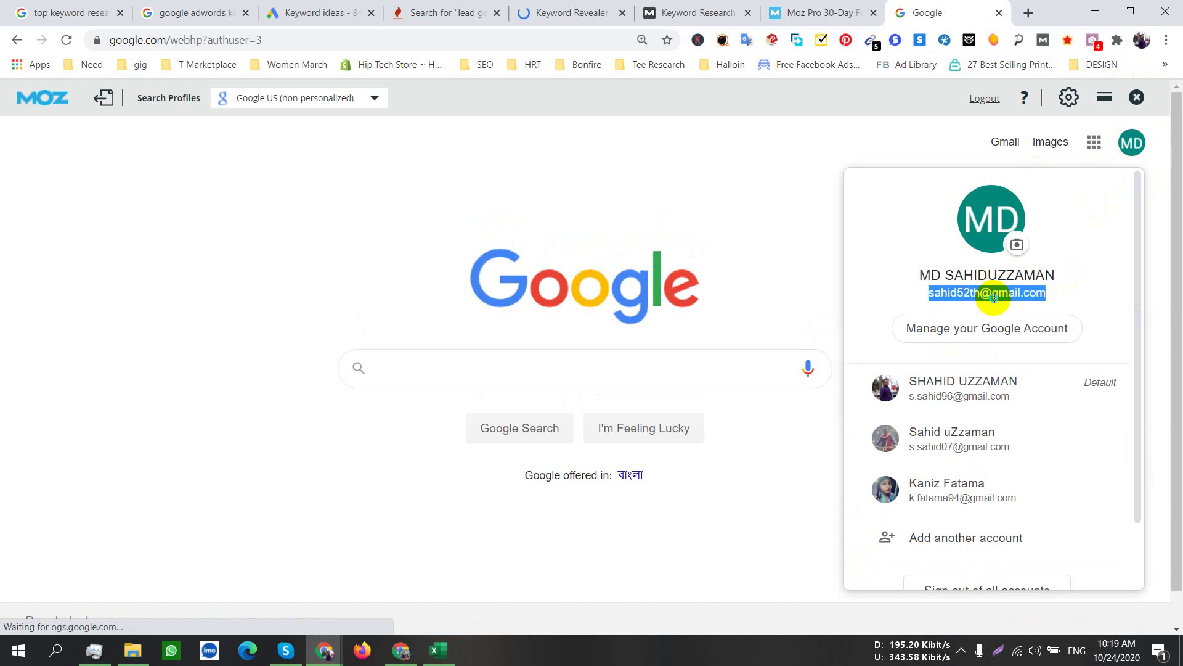
right_click(988, 299)
click(989, 309)
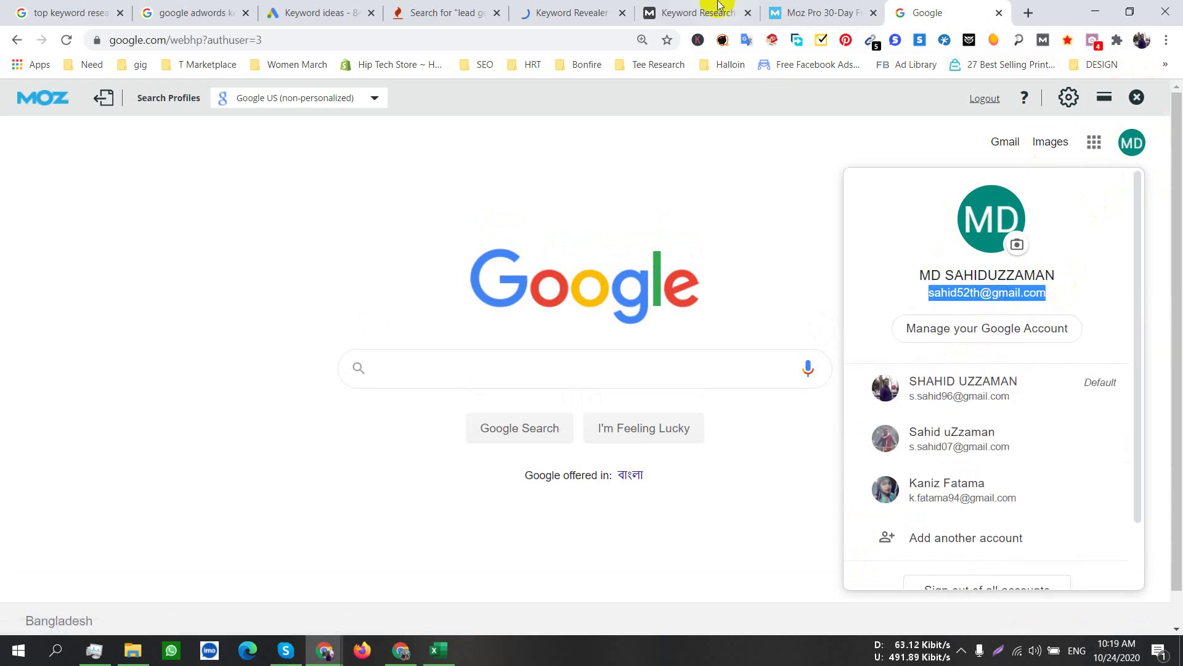
Step: Look over the Moz Pro free-trial checkout, then close it to return to the sign-up page
click(807, 11)
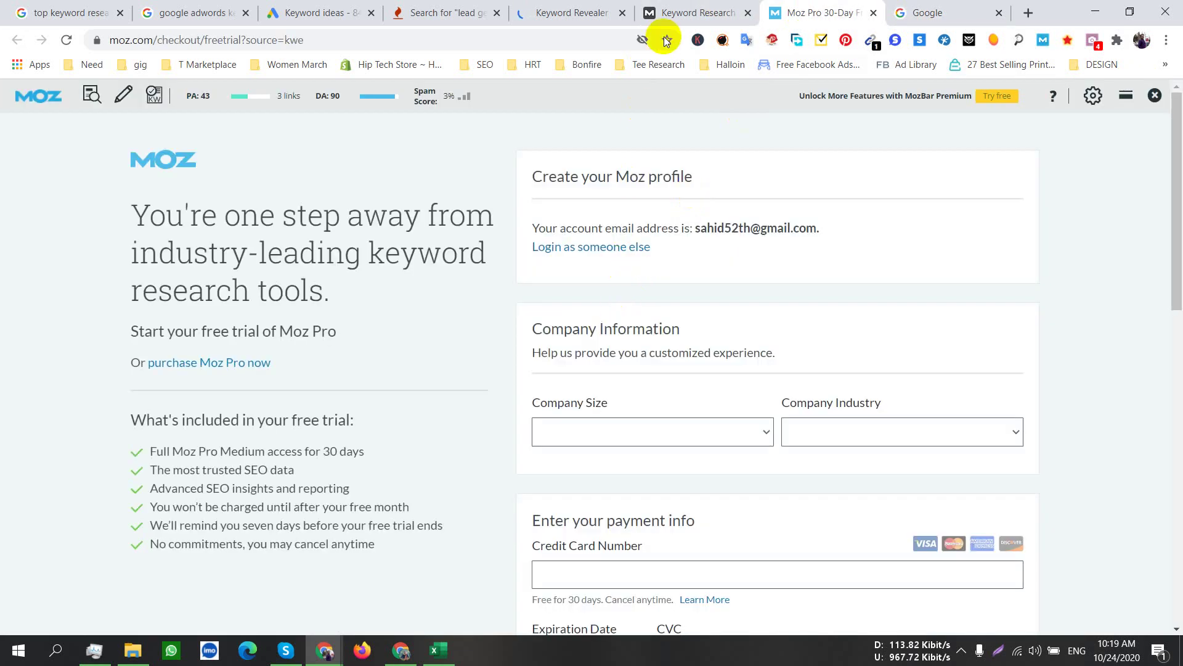
scroll(736, 271, down, 1)
scroll(736, 274, down, 10)
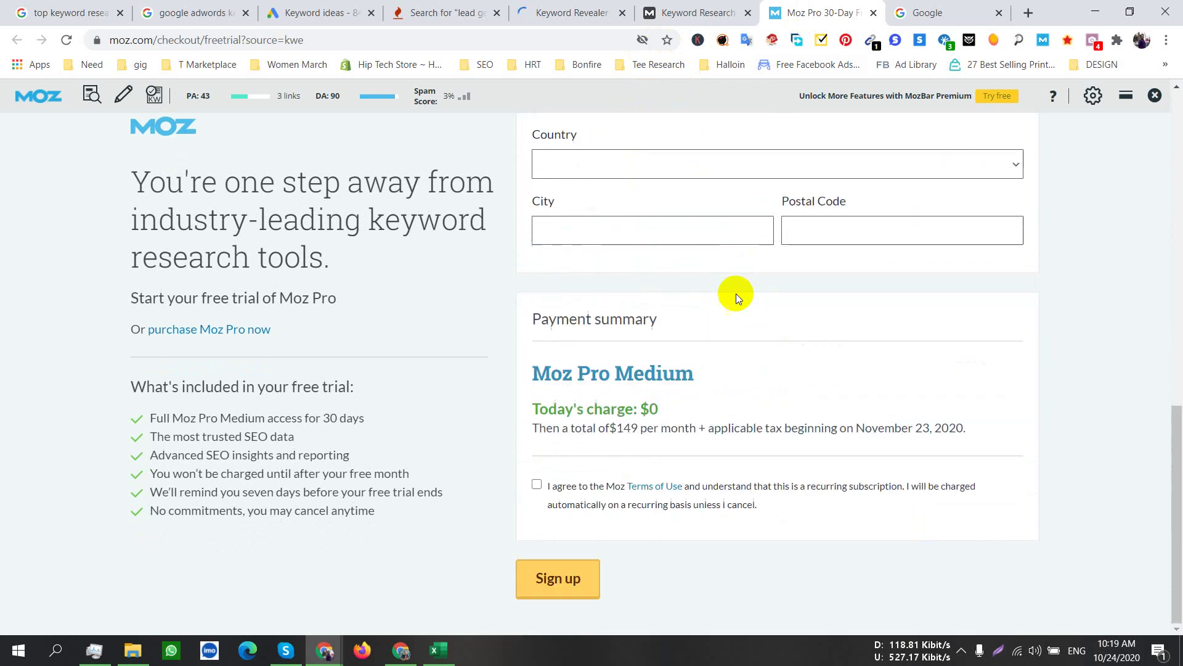
scroll(757, 431, up, 10)
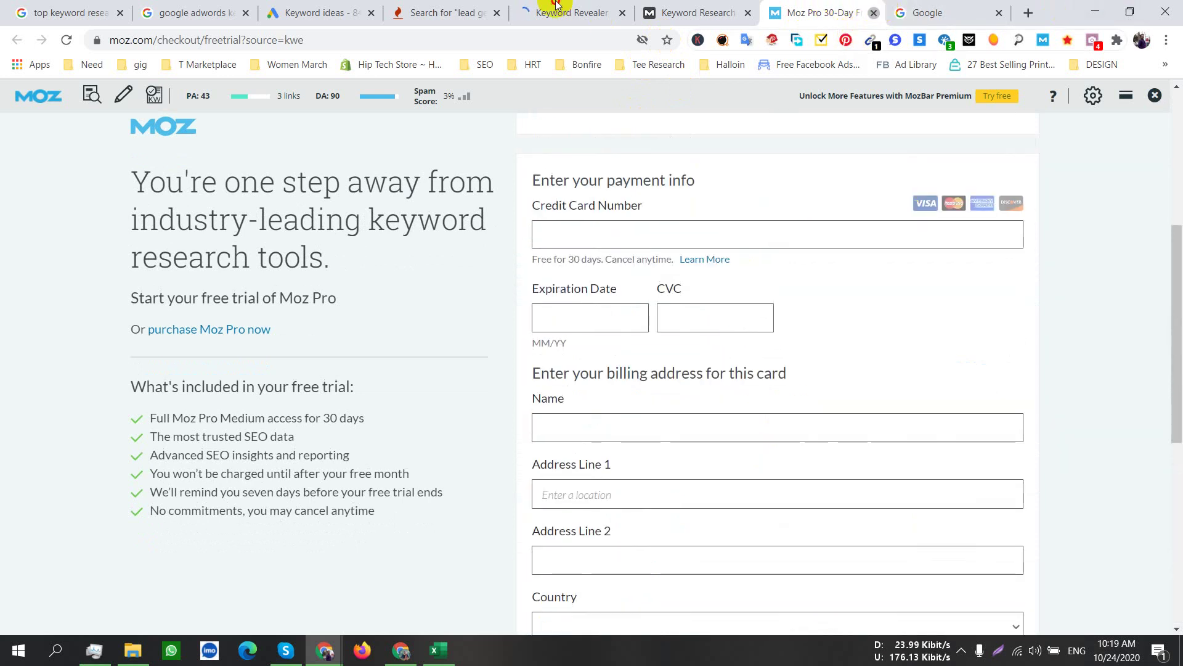
click(873, 12)
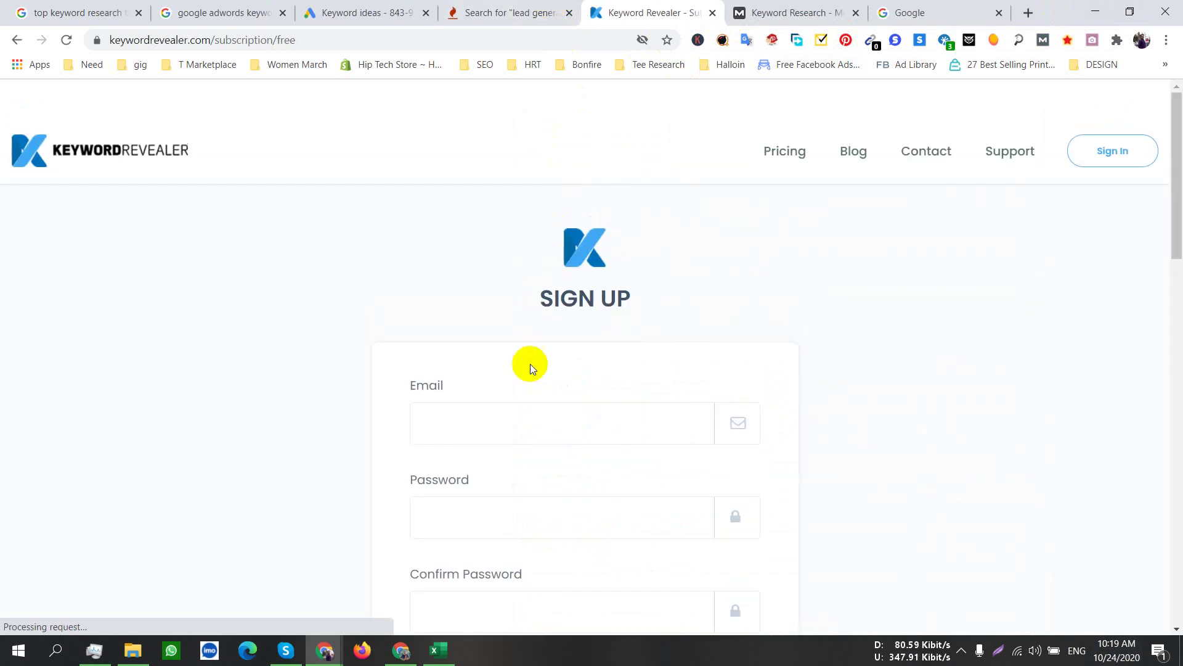
Step: Fill in the suggested sign-up email, enter and confirm a password, and create the account
click(475, 432)
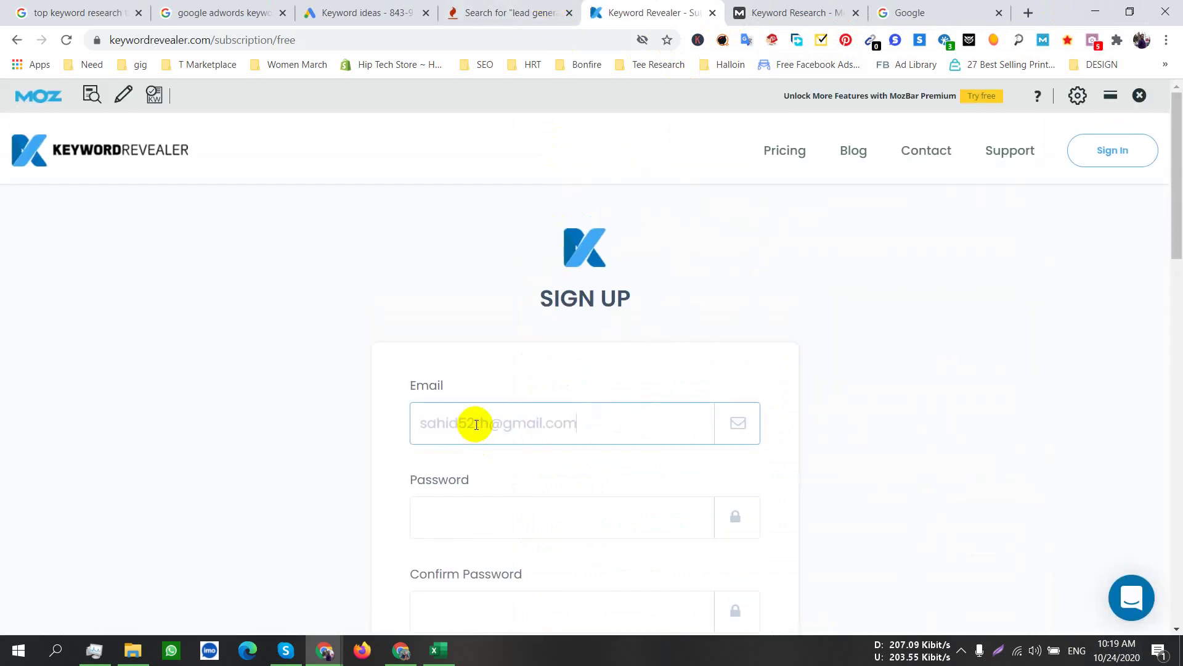
click(516, 516)
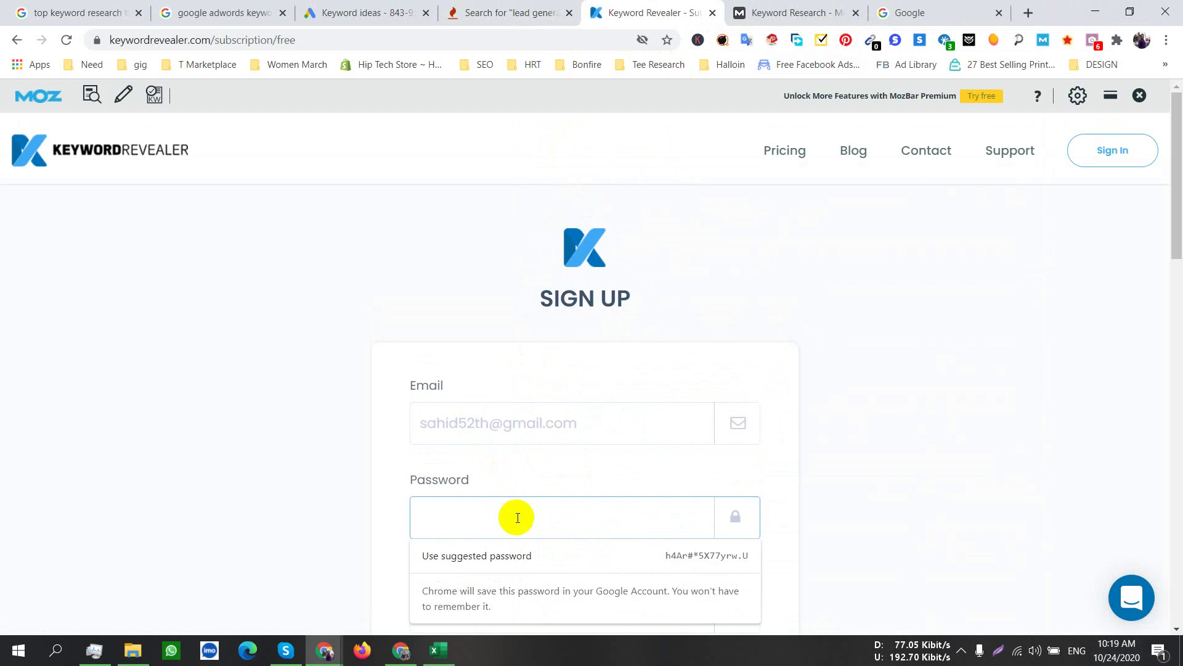
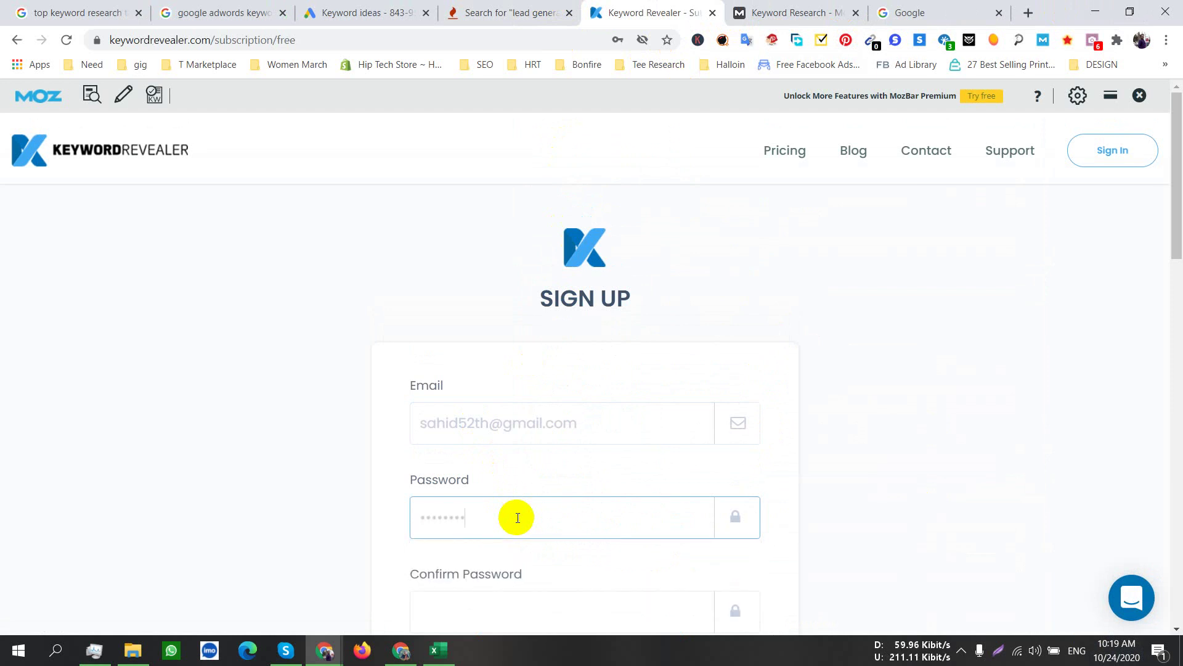
key(Tab)
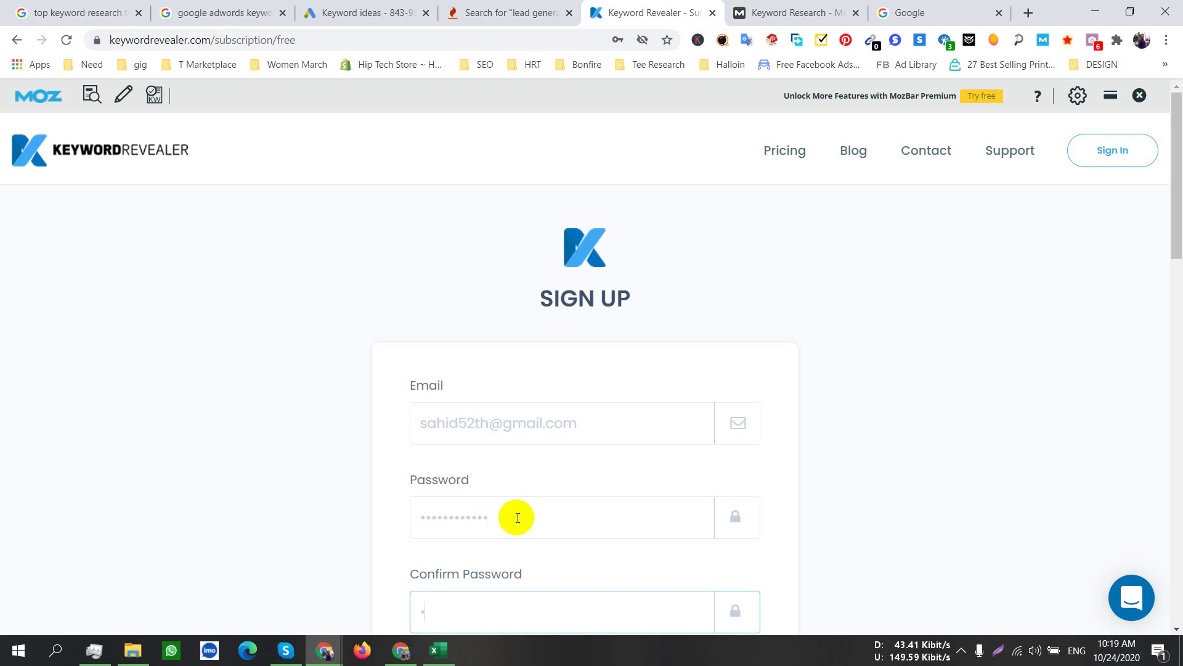
scroll(688, 542, down, 5)
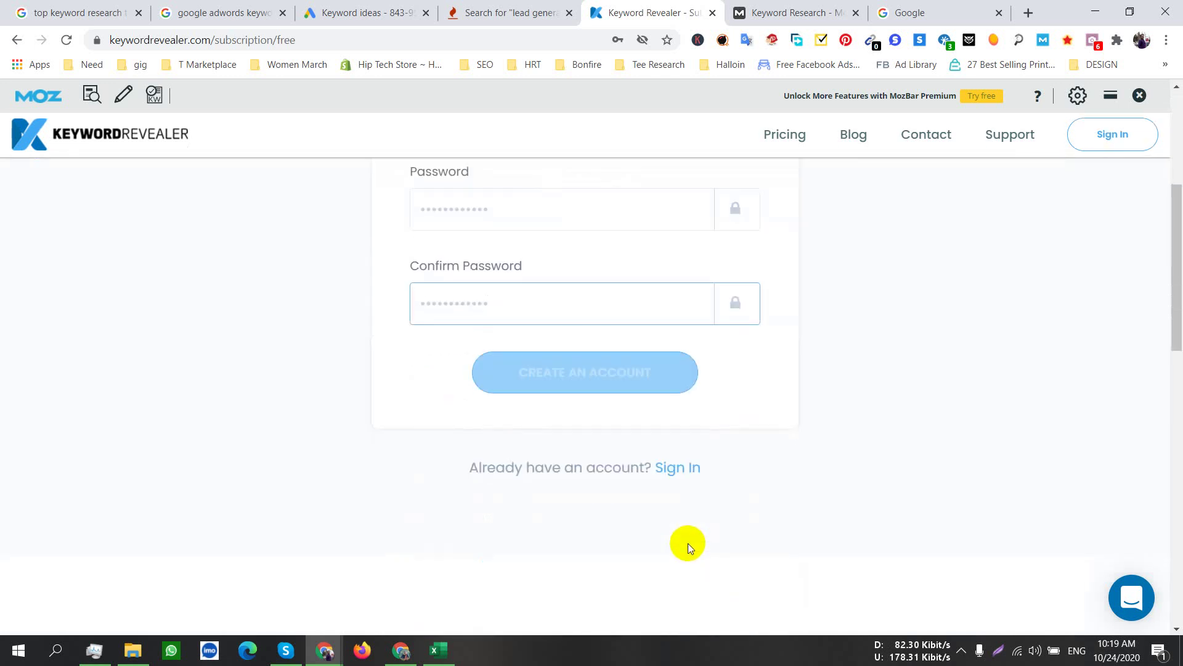
click(625, 371)
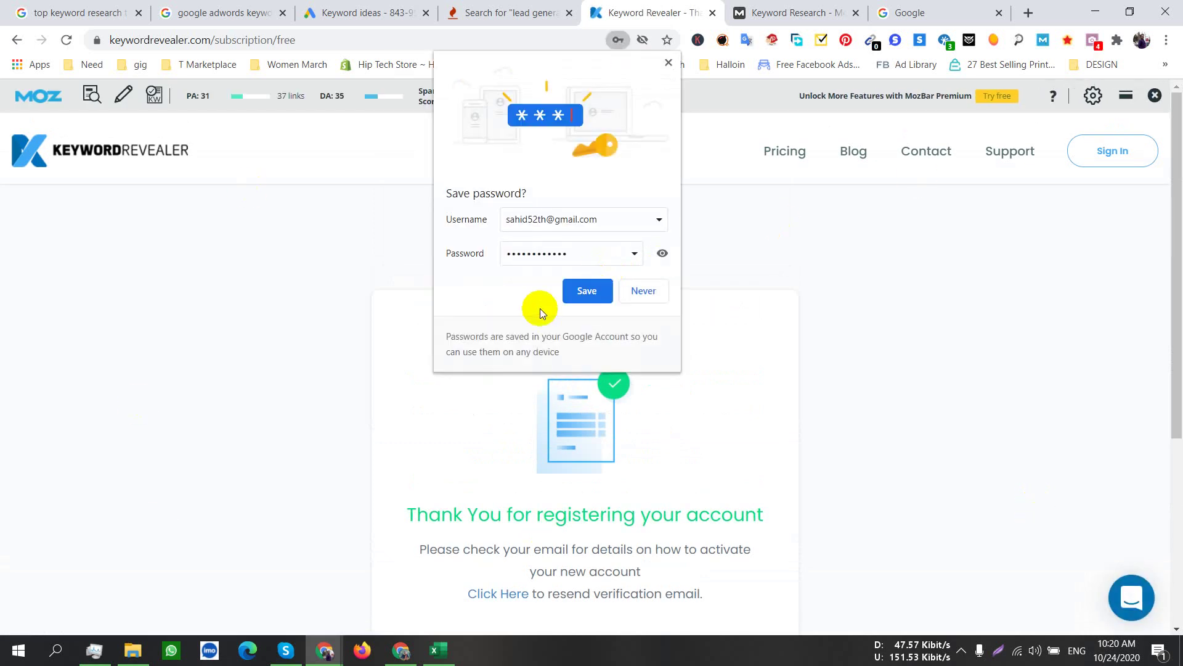
Step: Save the password in Chrome, resend the verification email, and go to the Gmail inbox
click(593, 284)
scroll(512, 520, down, 3)
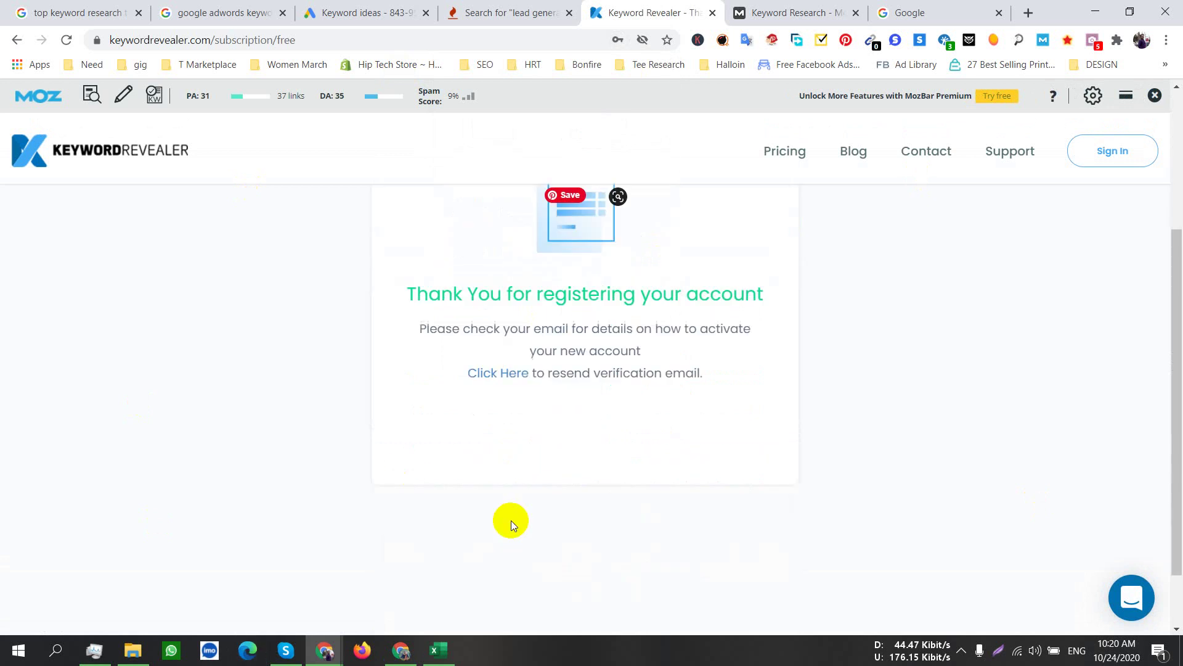
scroll(512, 520, down, 1)
click(516, 296)
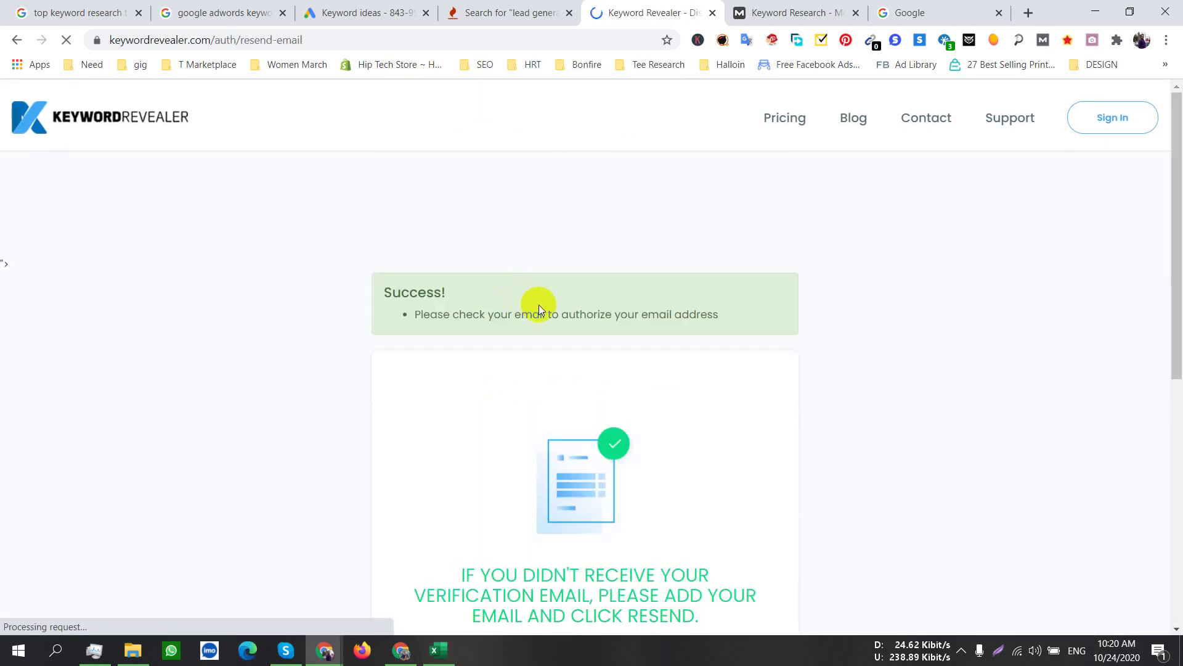
scroll(568, 320, down, 5)
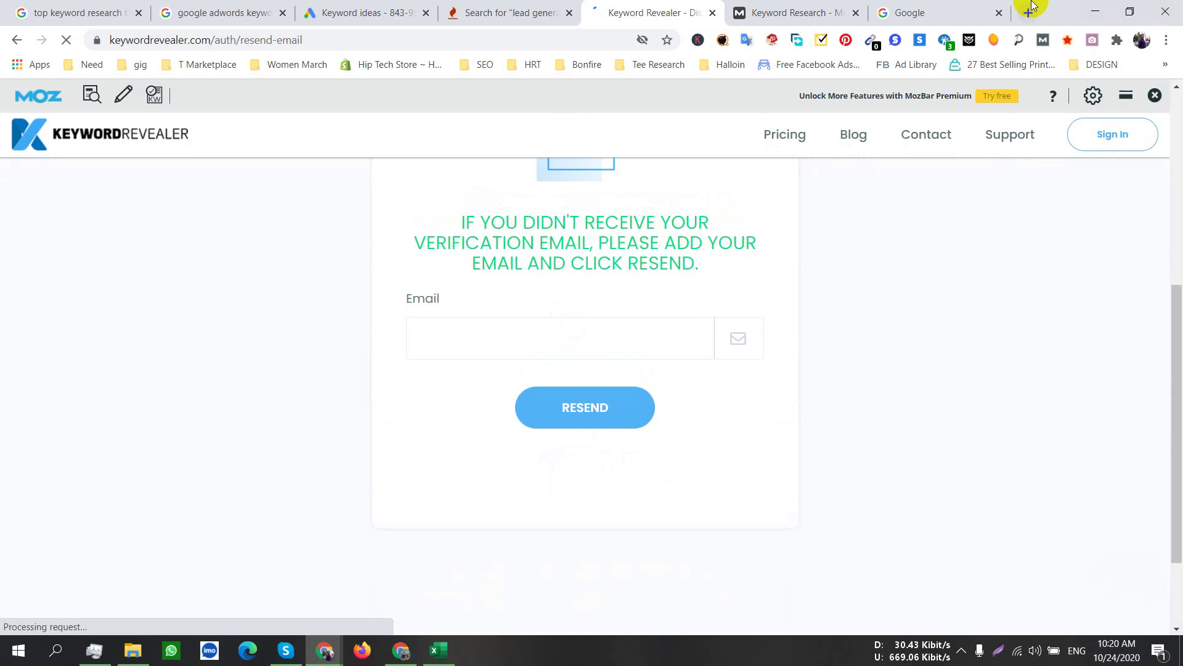
click(963, 9)
Step: Activate Keyword Revealer from its Gmail confirmation email, leaving the account verified with 0/3 keyword searches
click(1011, 145)
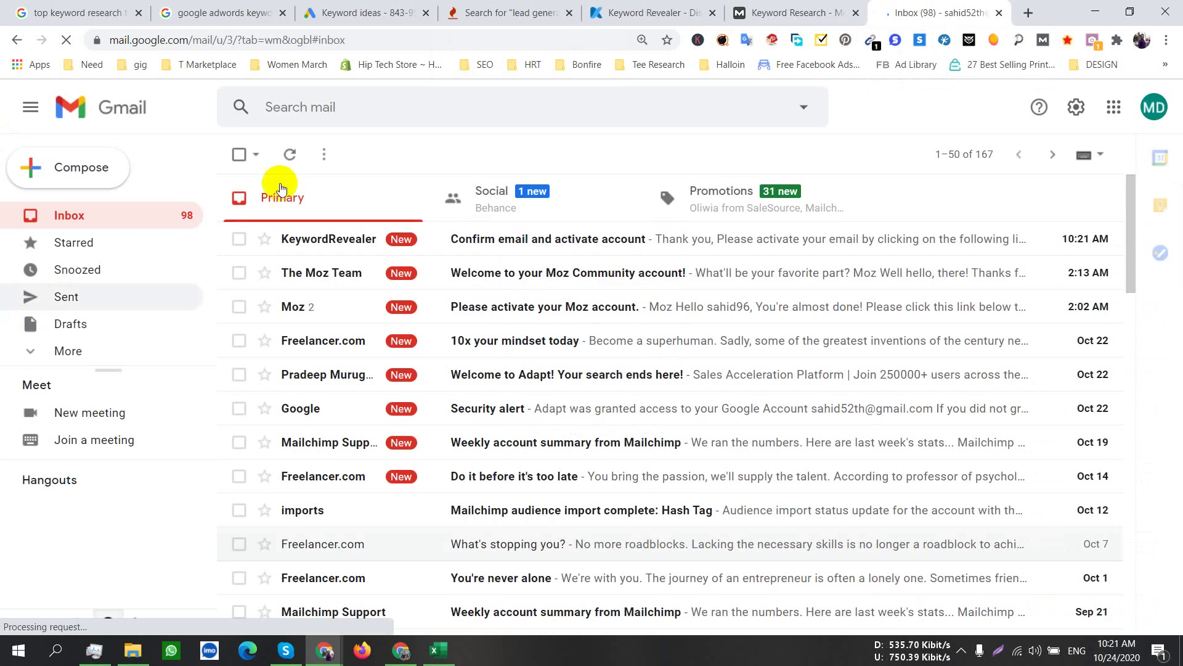
click(418, 244)
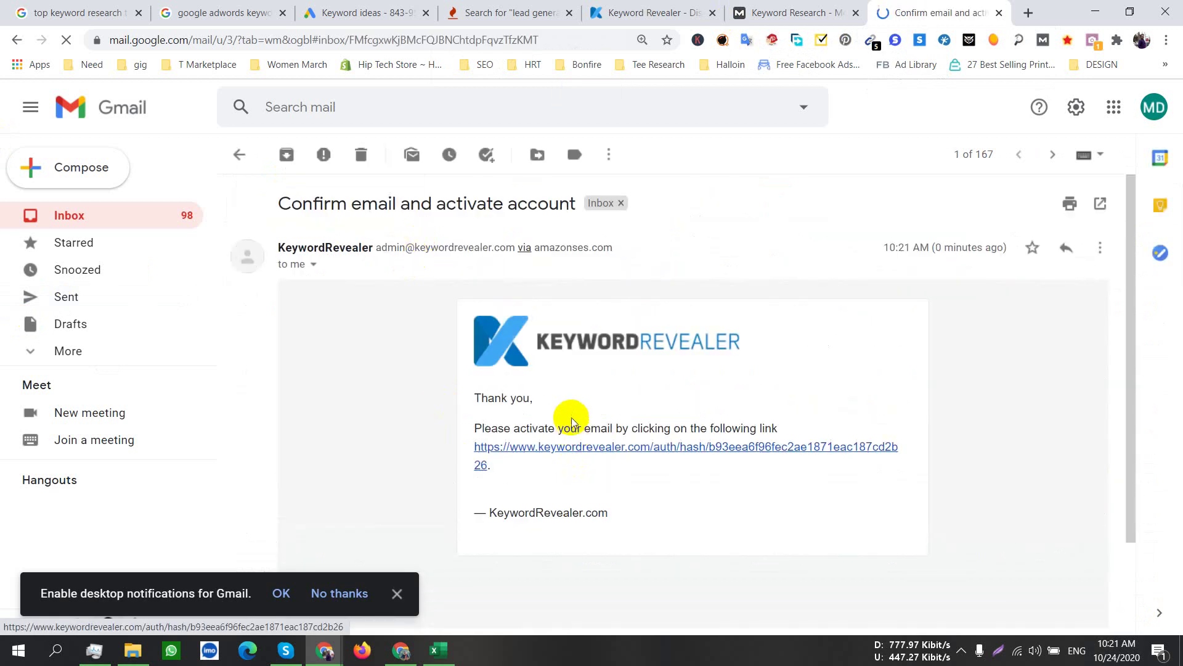
click(564, 451)
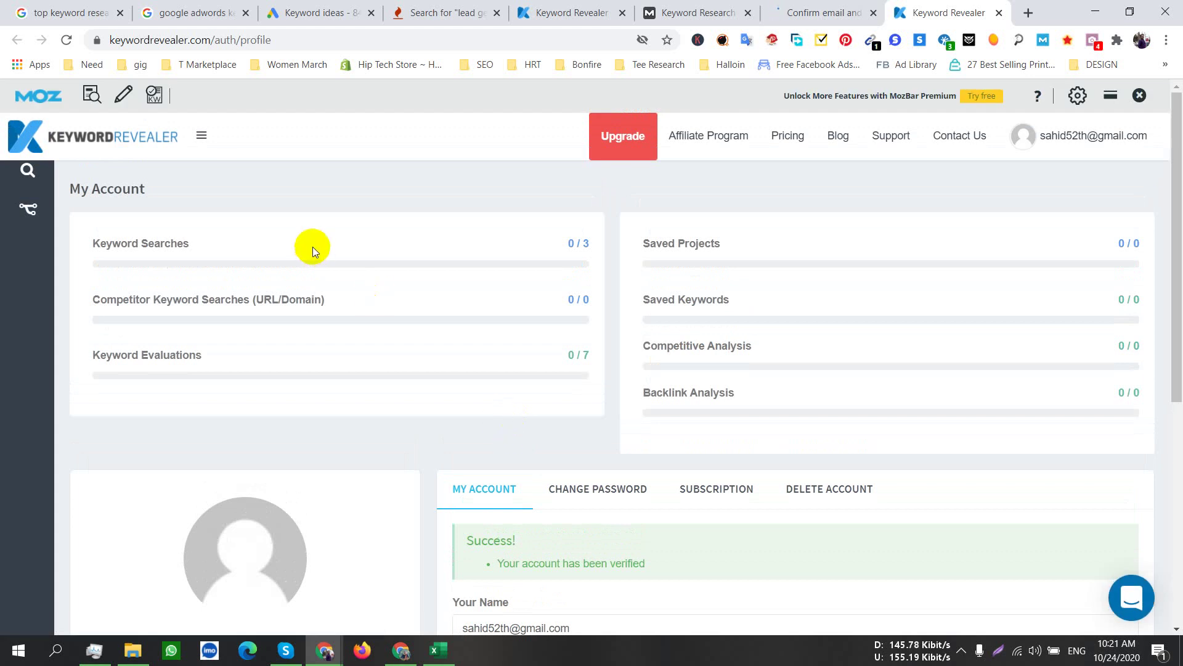
Step: Reload Keyword Revealer as verified, open its keyword research page, then return to Keyword Tool's 276 lead generation results
scroll(303, 290, down, 5)
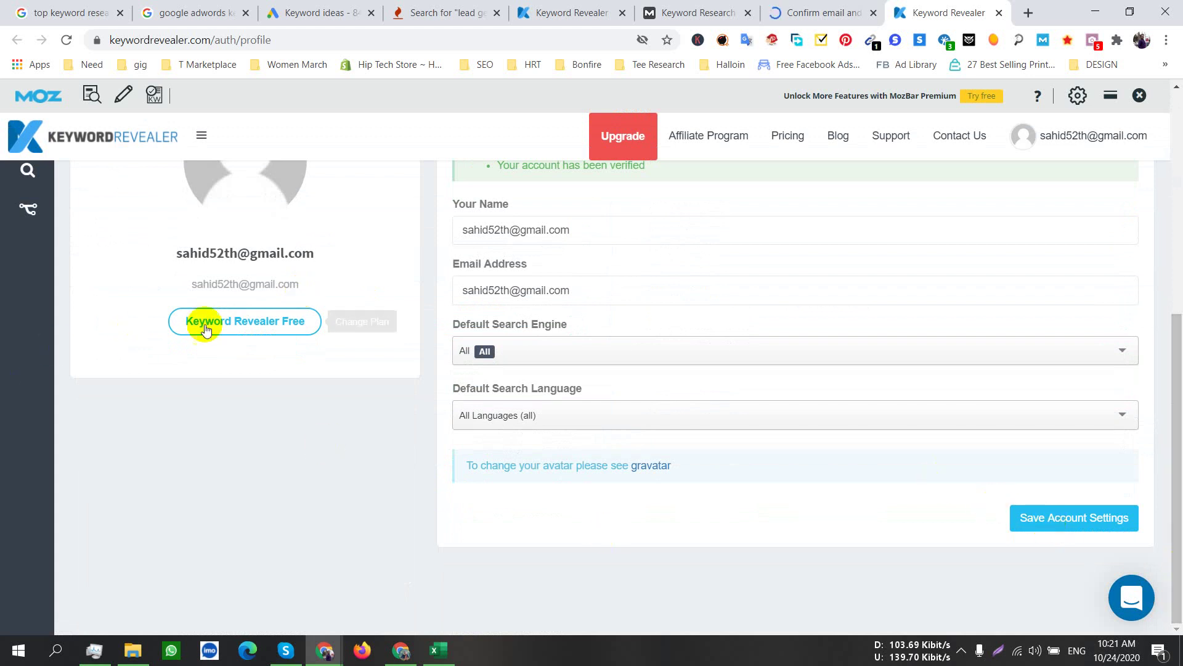
scroll(680, 450, up, 4)
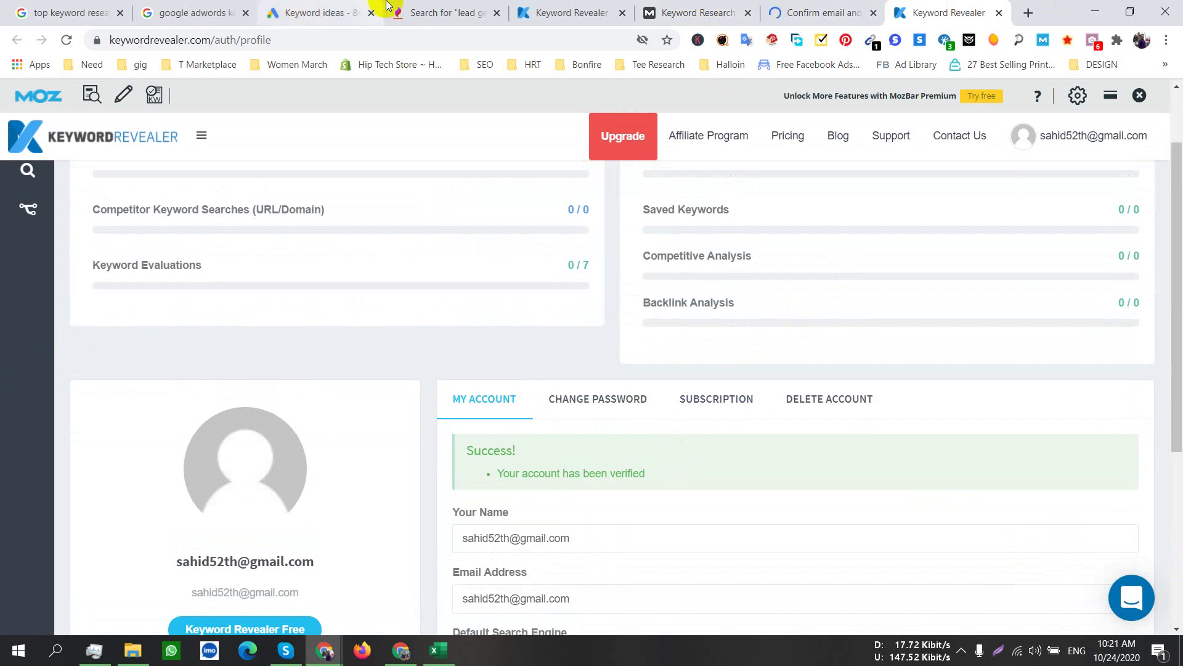
click(576, 12)
click(68, 39)
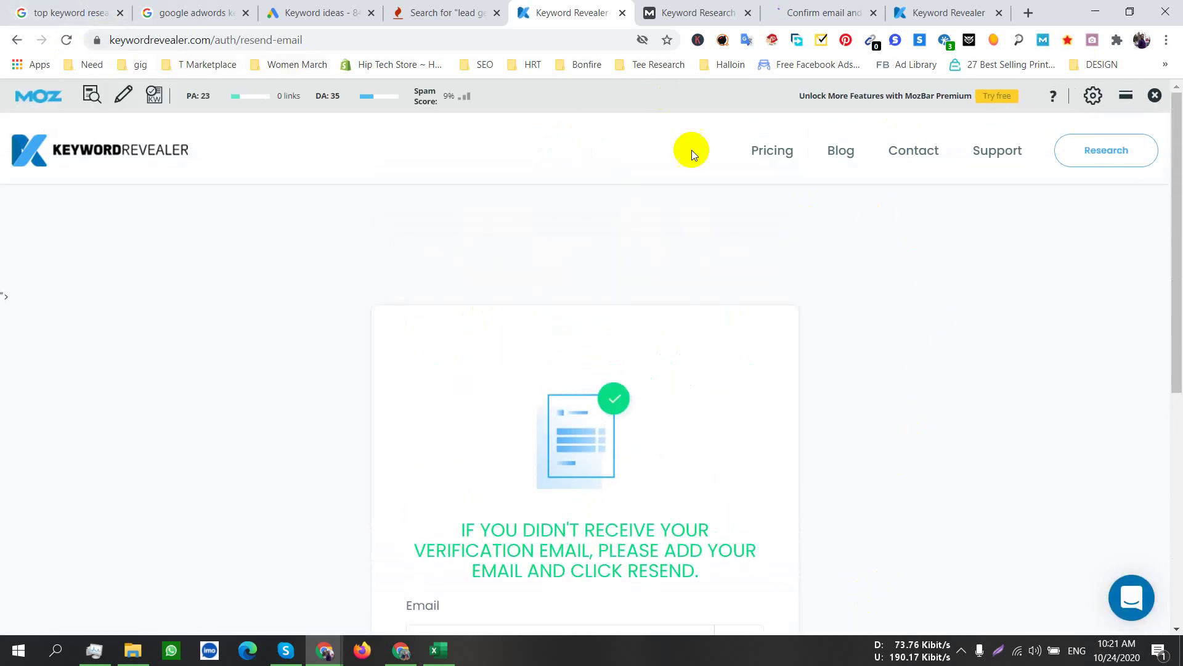
click(1098, 171)
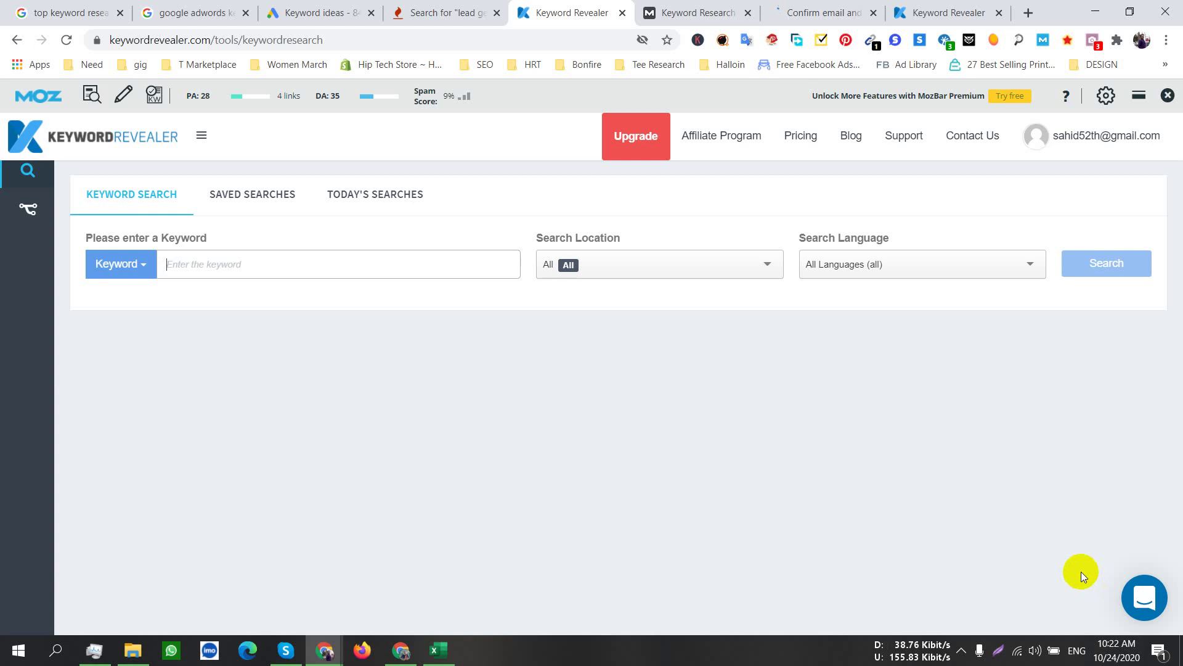
click(431, 8)
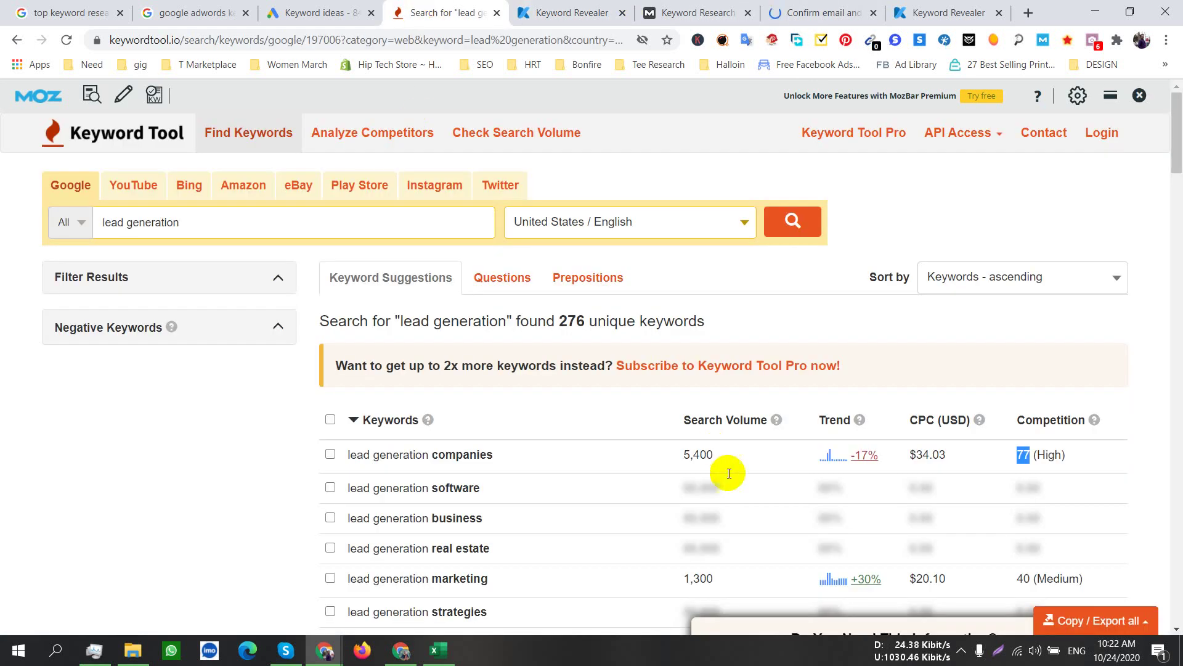
Step: Replace 'lead generation' with 'digital marketing' in Keyword Tool and run the search
click(314, 12)
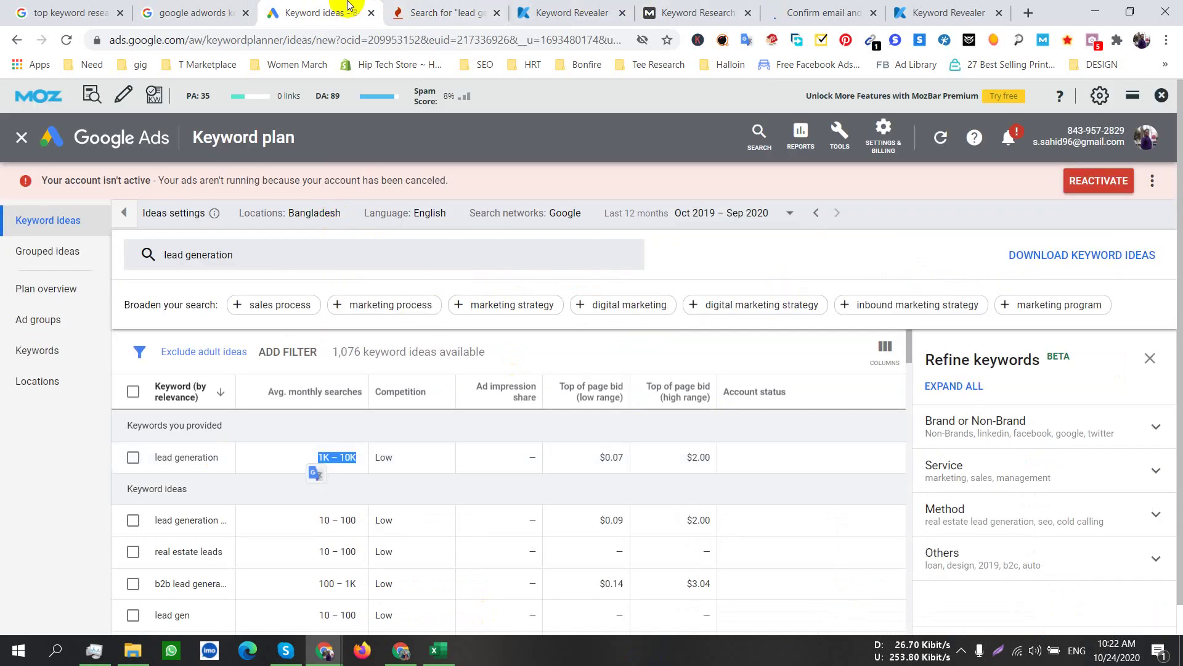
click(408, 10)
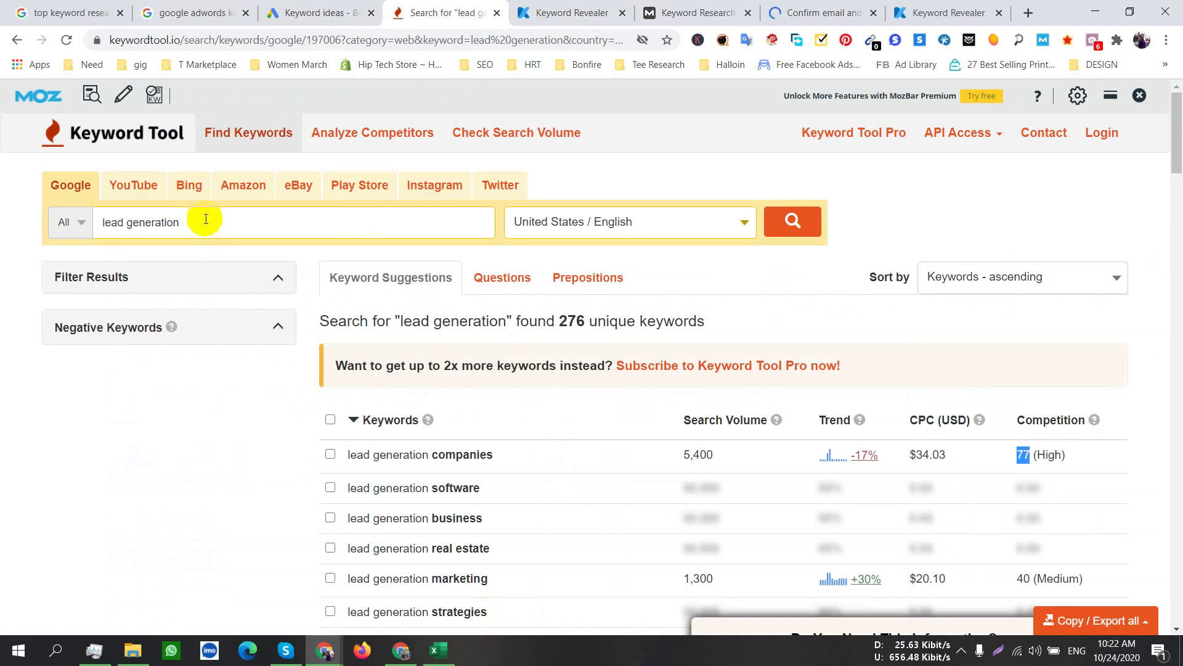
text(di)
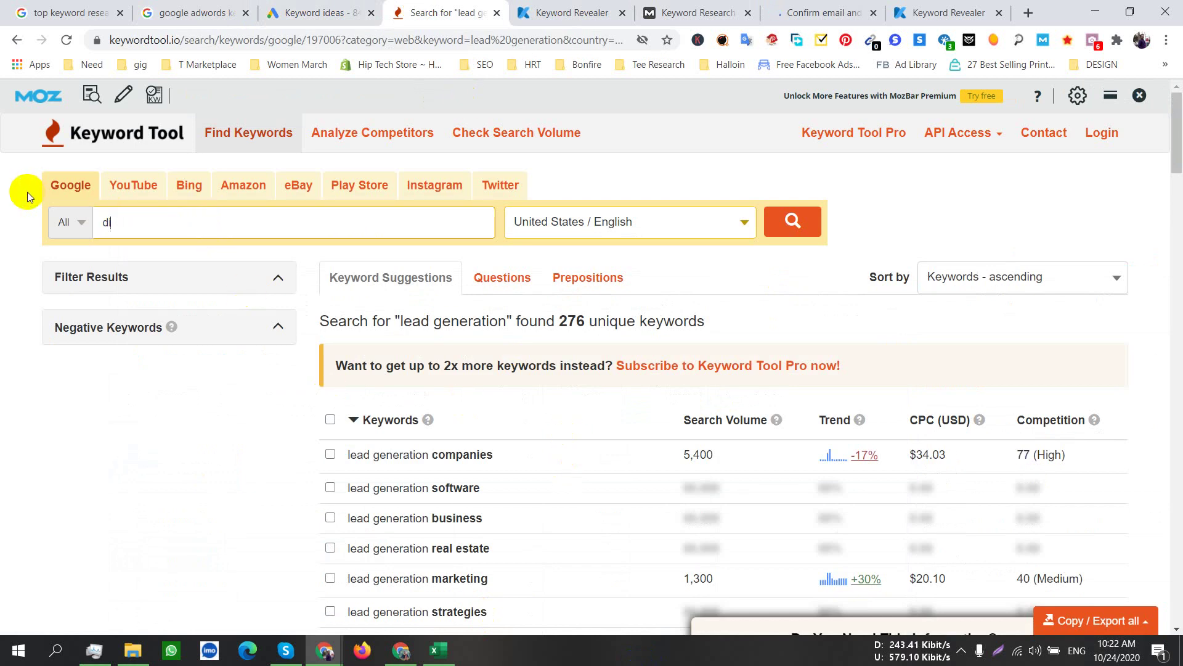
text(gital marke)
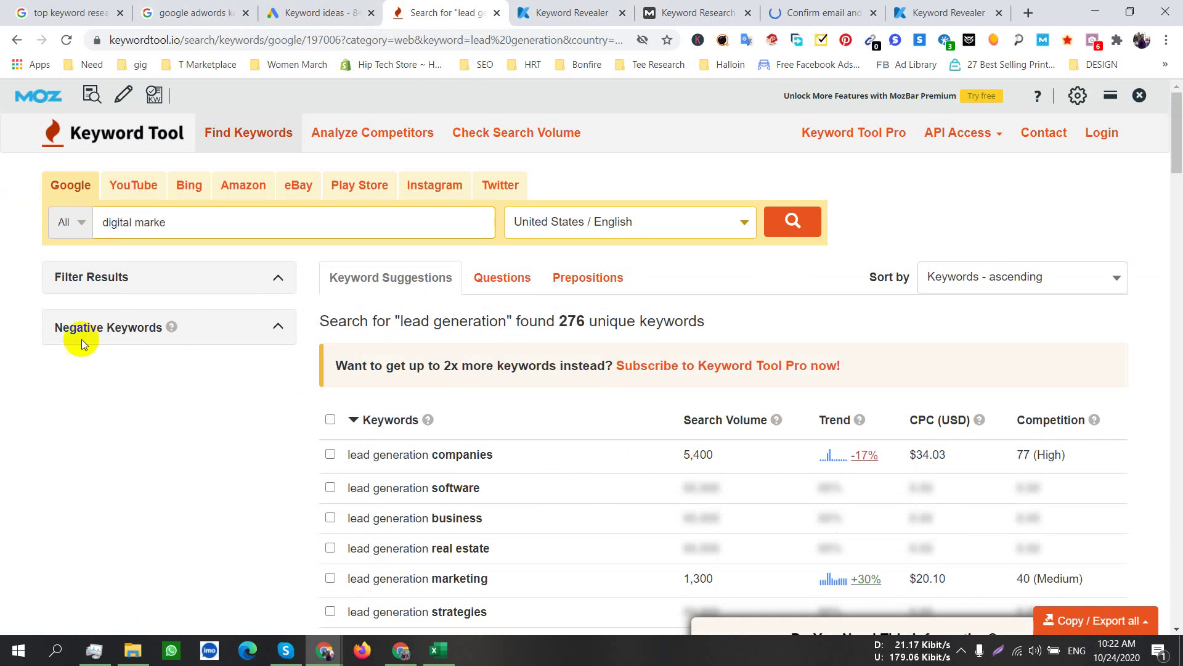
click(401, 650)
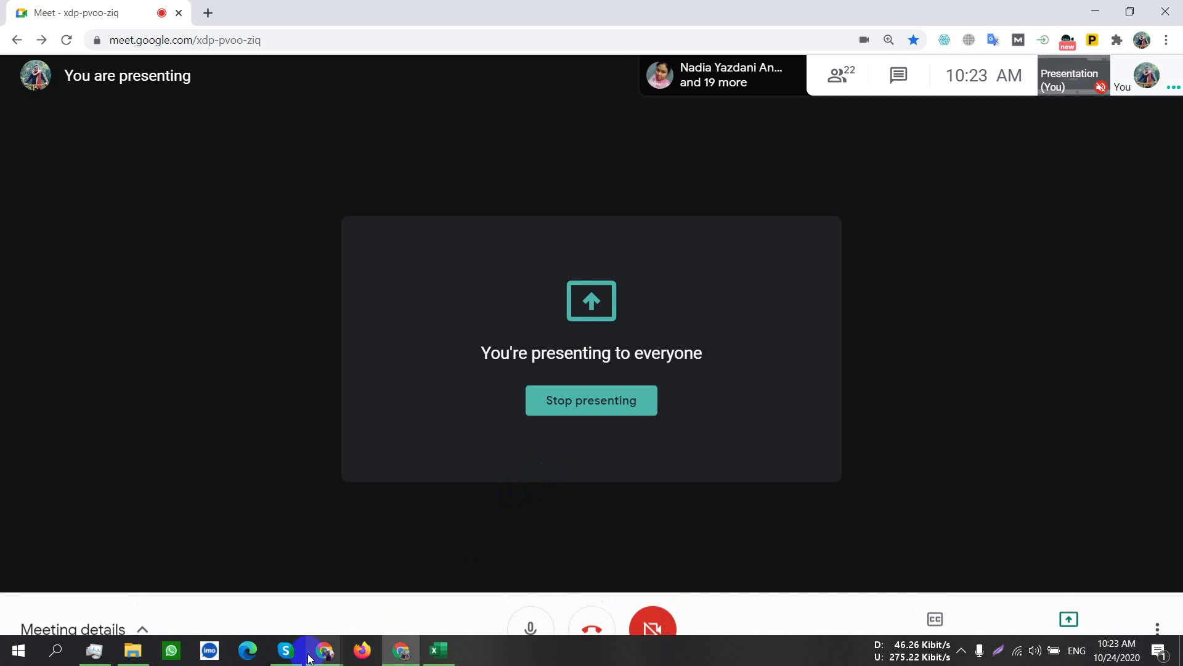
mouse_move(325, 656)
click(290, 582)
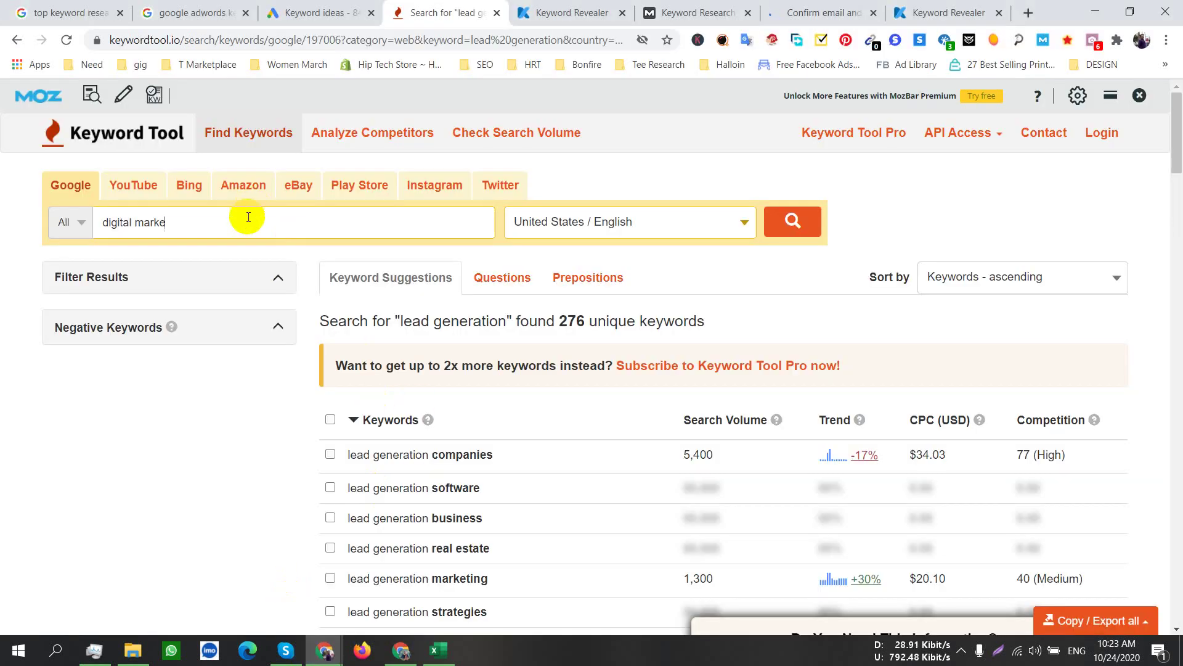
text(ting)
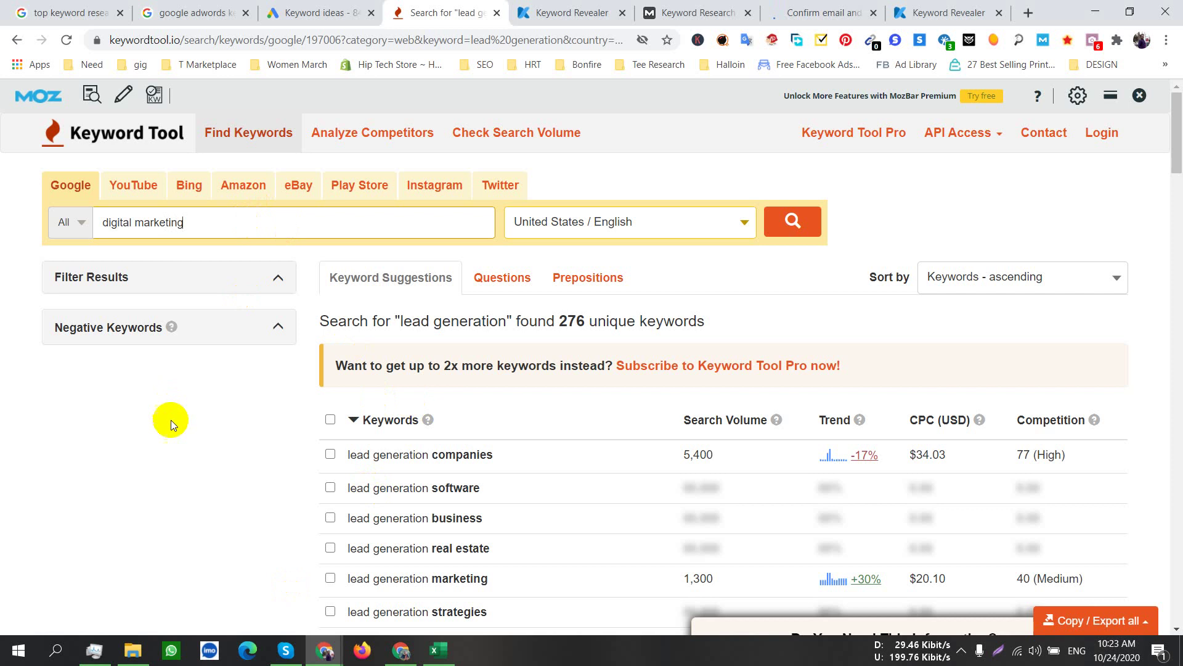
click(794, 229)
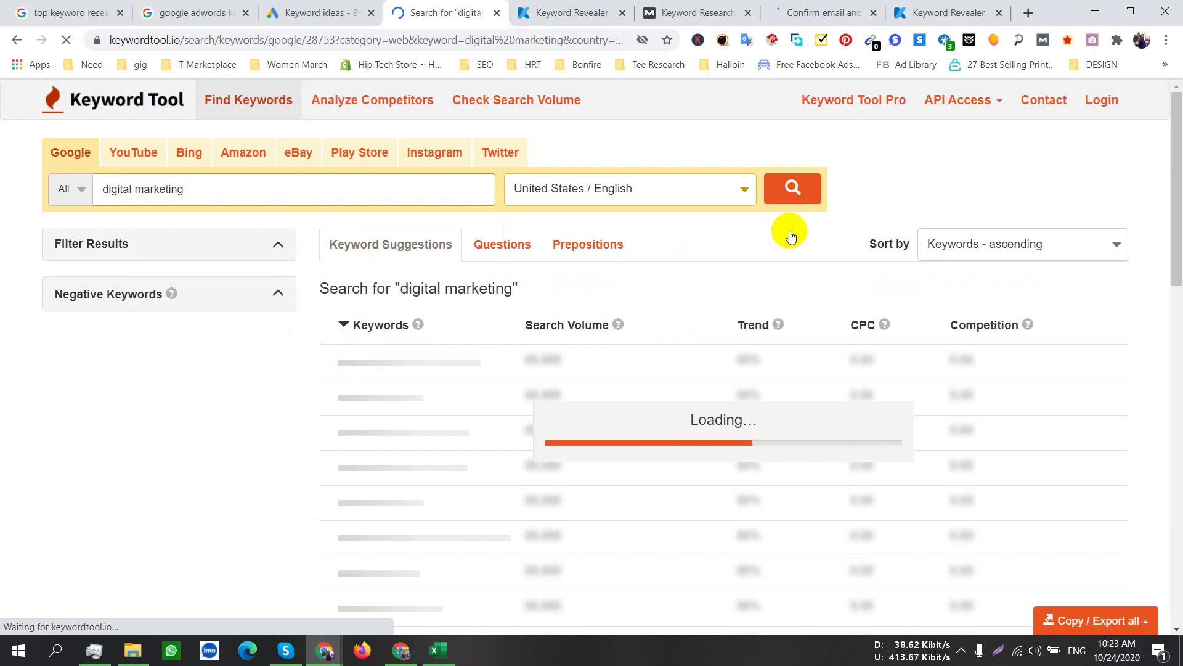
Step: Retry the empty 'digital marketing' search several times, then return to Keyword Tool's home page
click(791, 235)
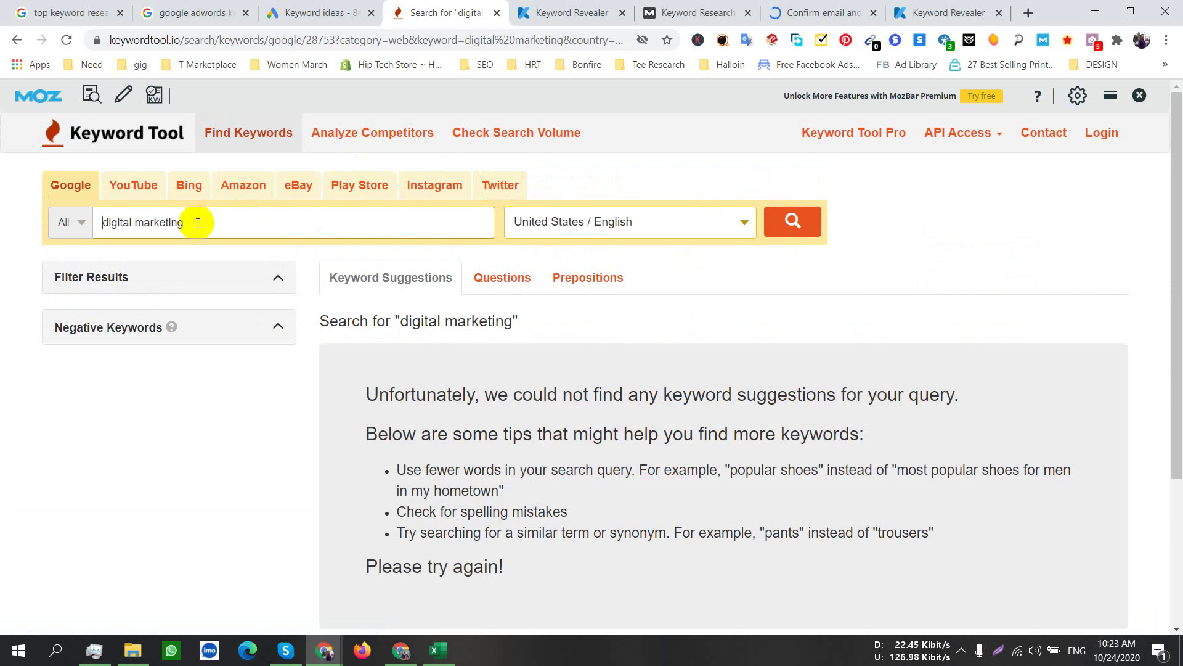
scroll(1122, 417, down, 3)
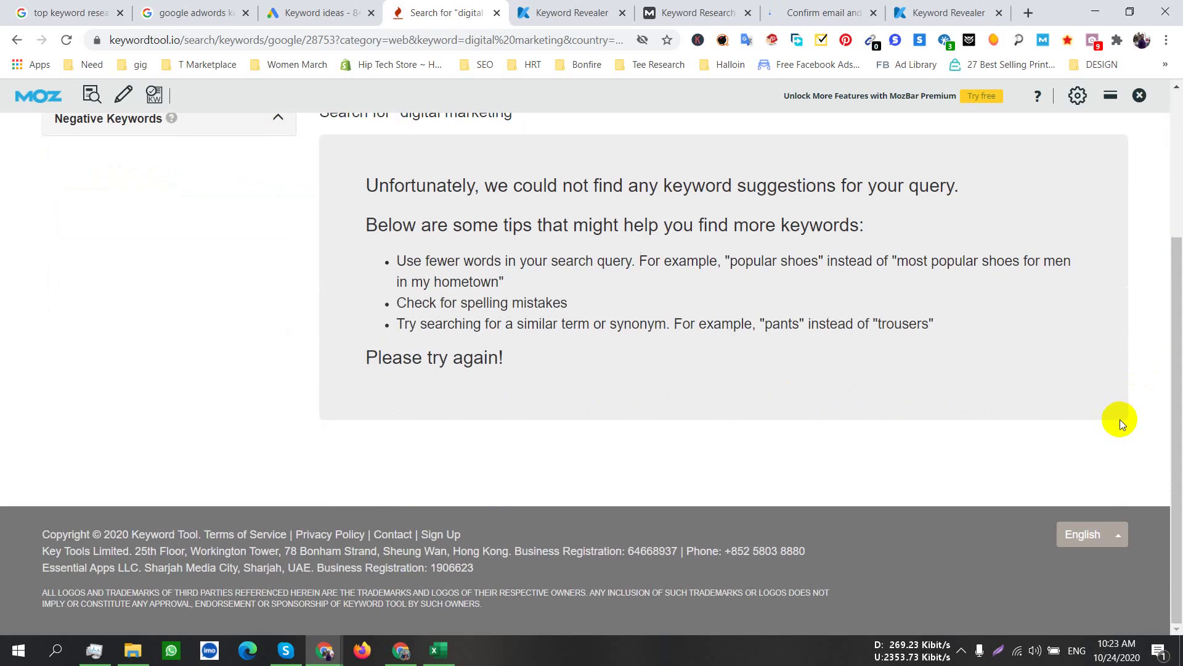
scroll(1120, 419, up, 3)
scroll(789, 286, down, 3)
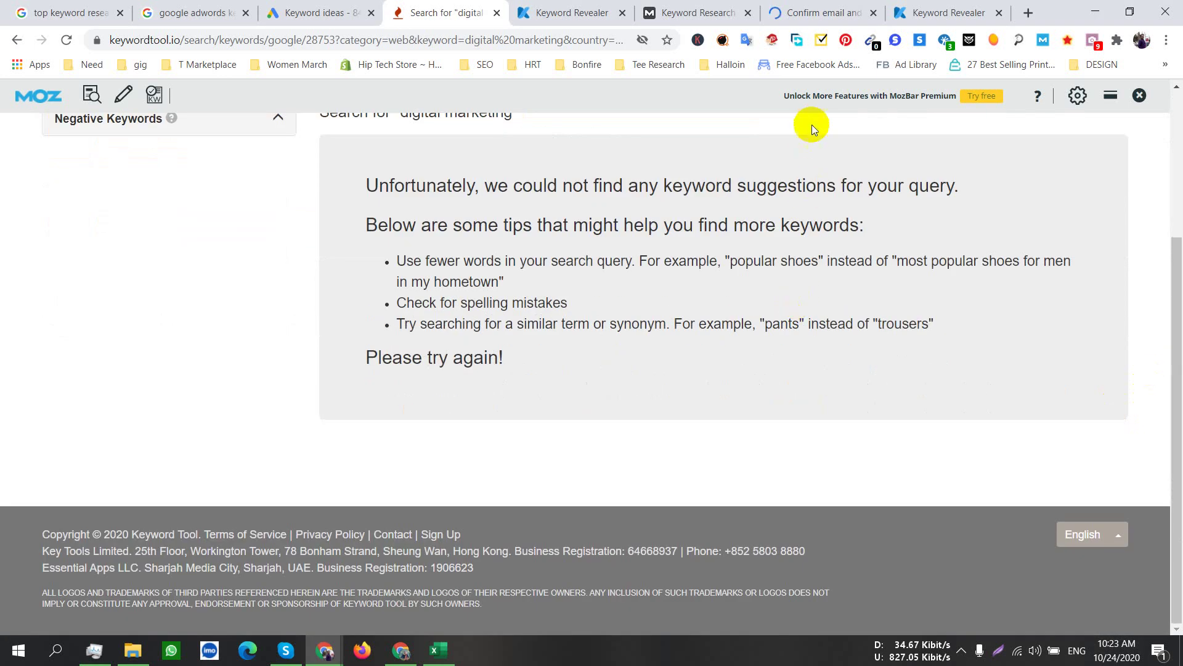
scroll(613, 511, up, 1)
scroll(613, 511, up, 1)
click(807, 216)
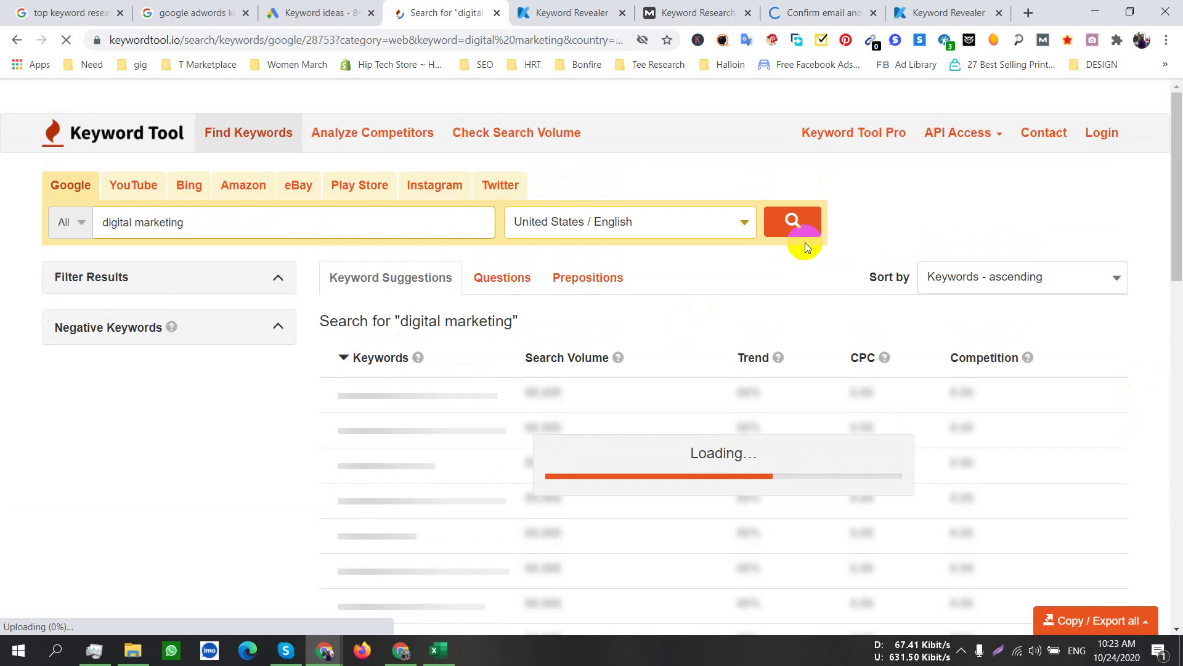
click(806, 244)
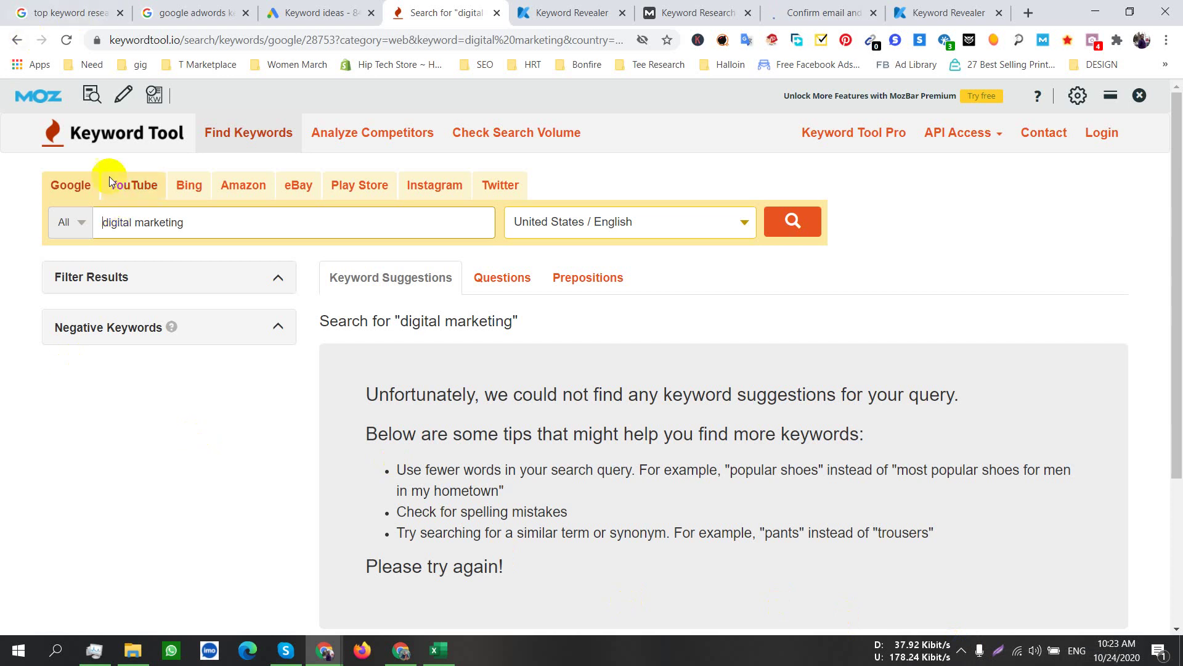
click(123, 138)
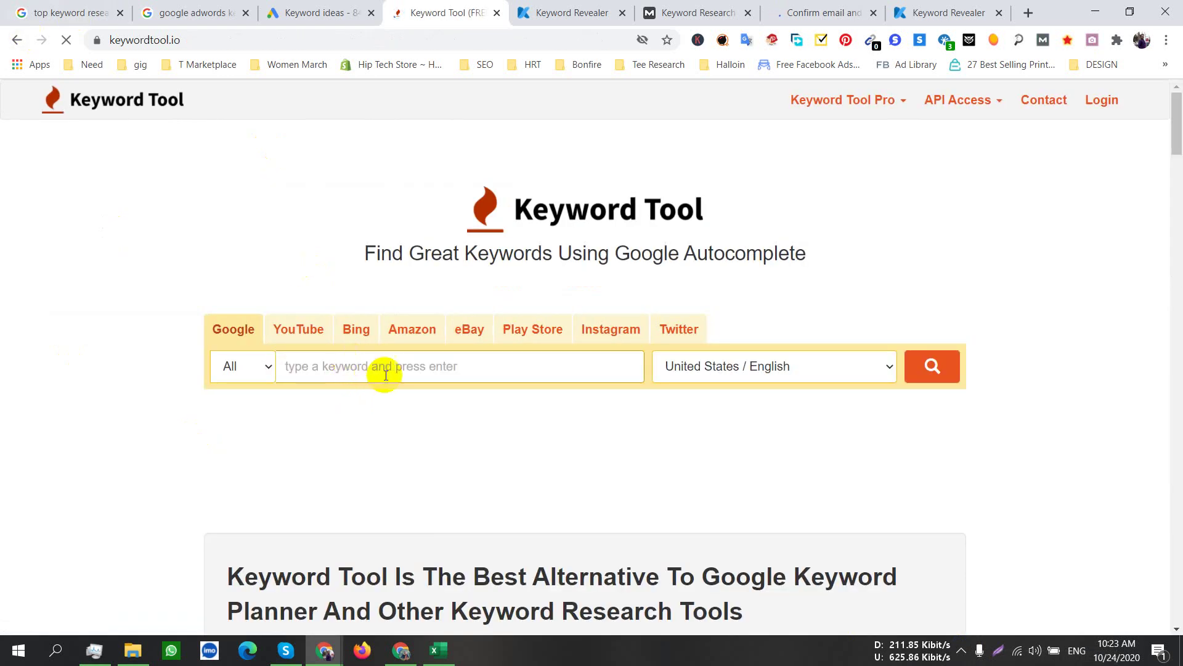
Step: Search Google suggestions for 'digital marketing' in United States / English, which again finds nothing
click(498, 379)
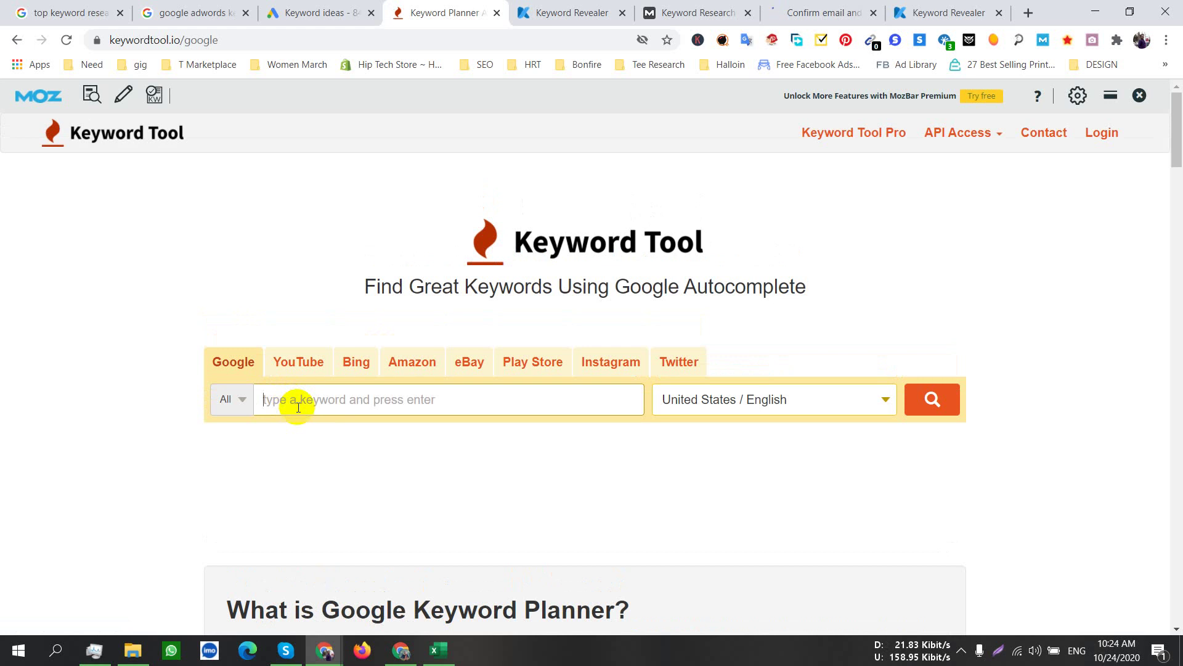
text(d)
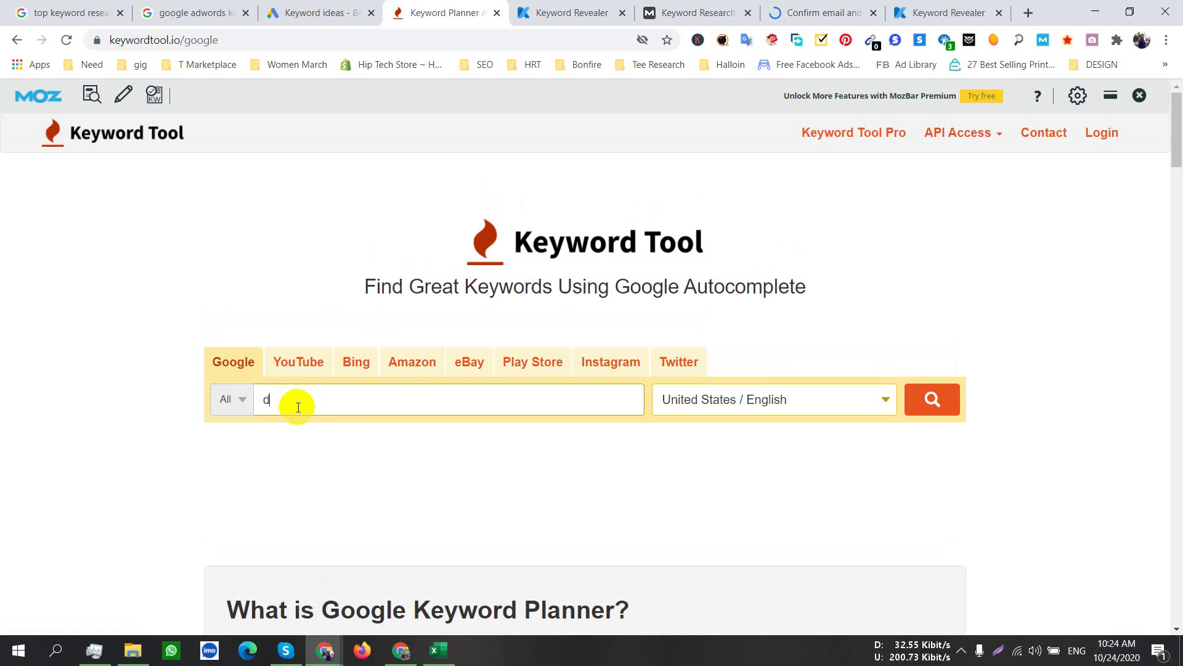
text(igital market)
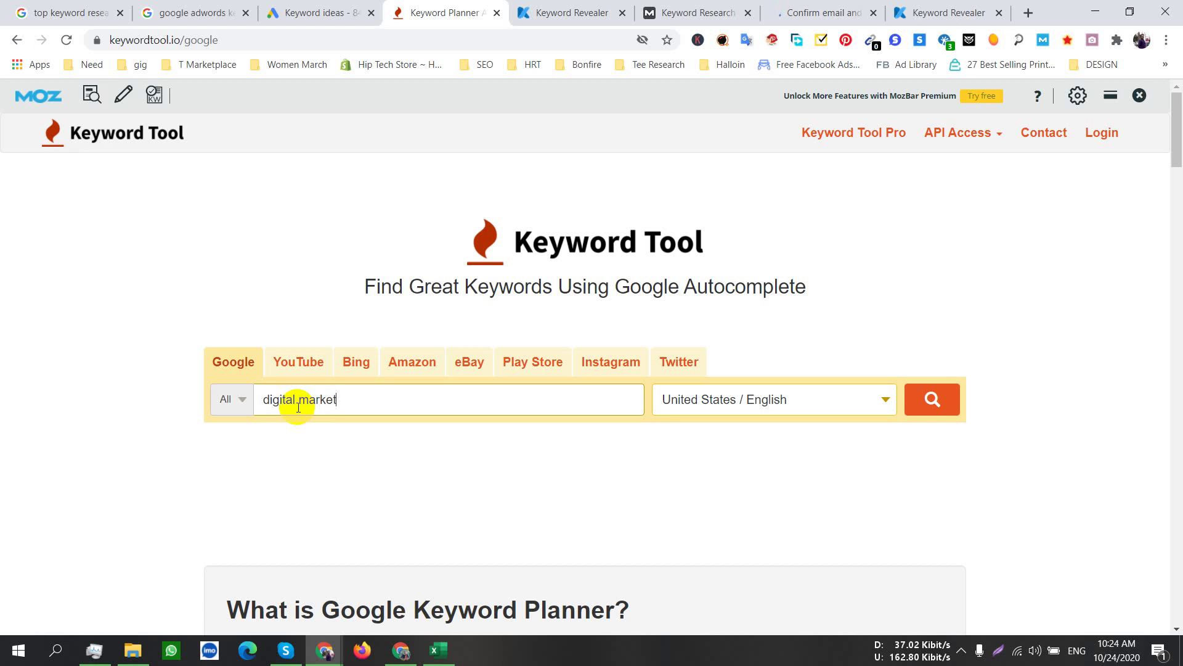
text(ing)
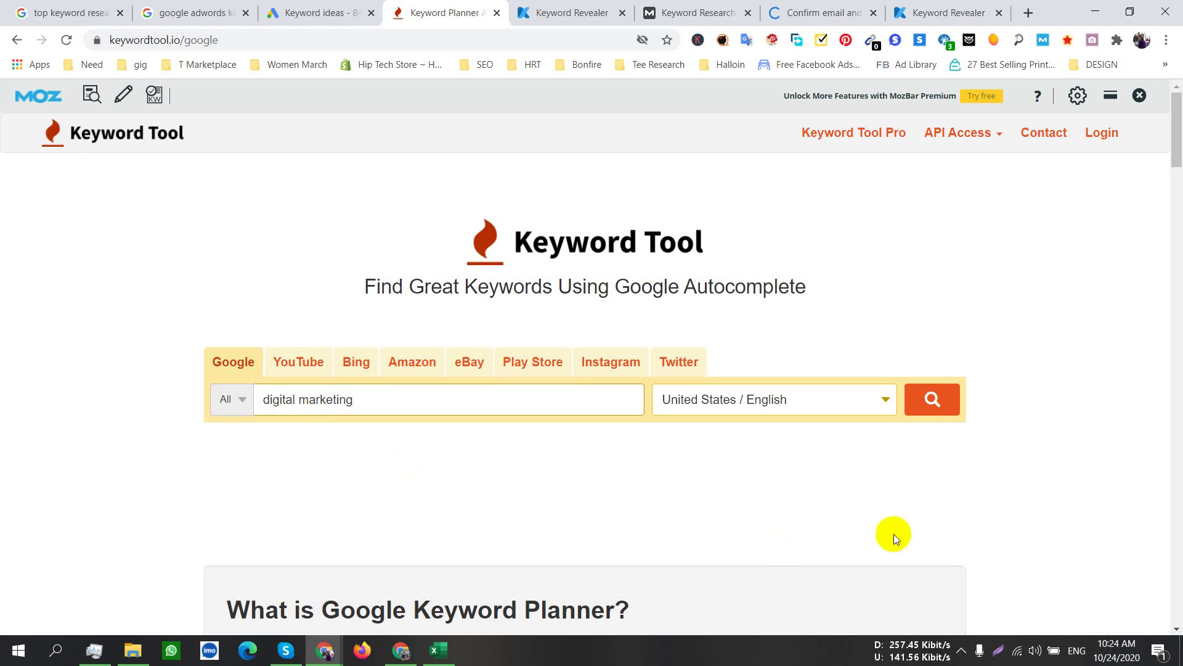
click(915, 398)
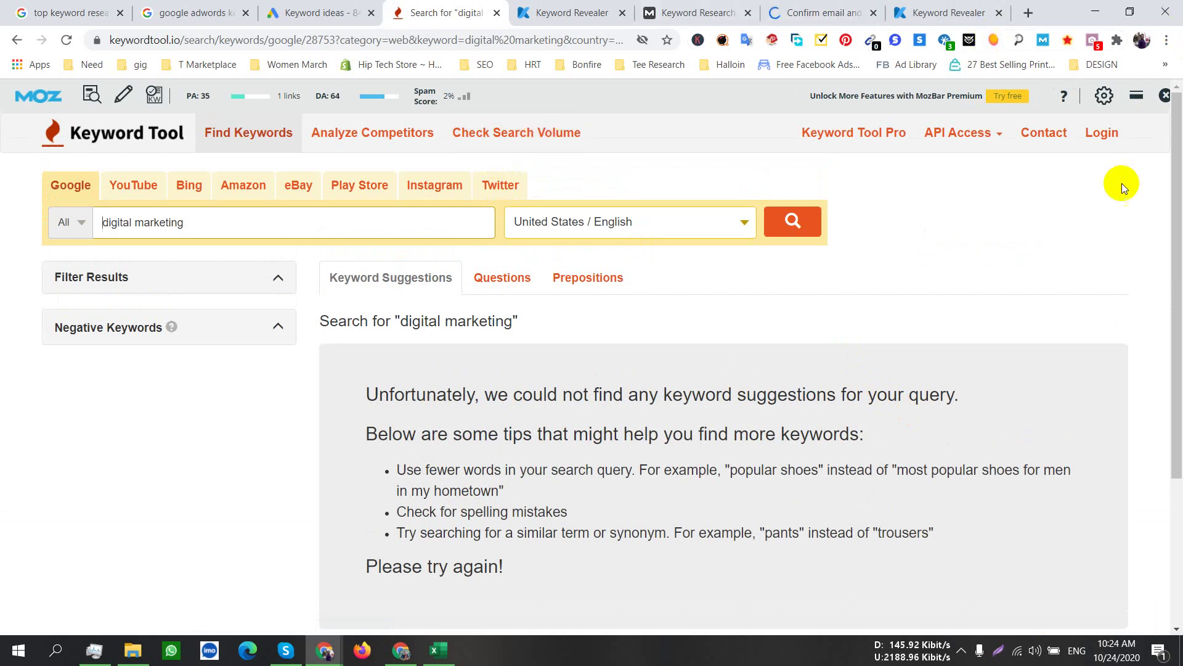
Step: Switch the search location to Global / English and rerun, getting 499 digital marketing keywords
click(745, 223)
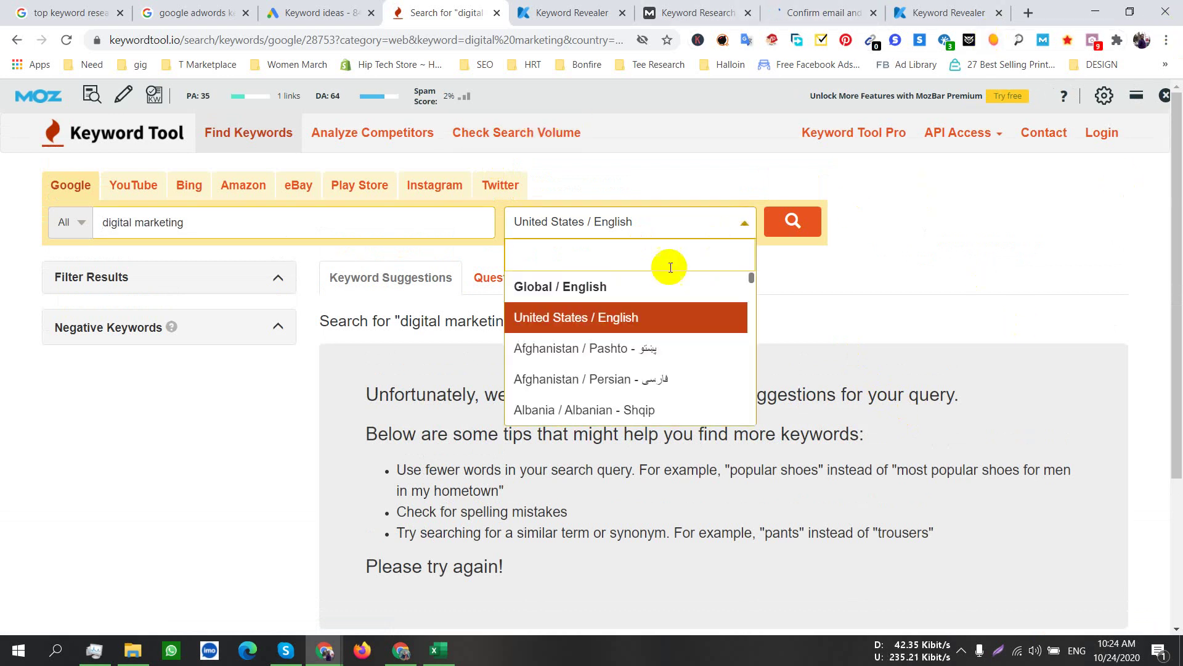
click(657, 299)
click(785, 222)
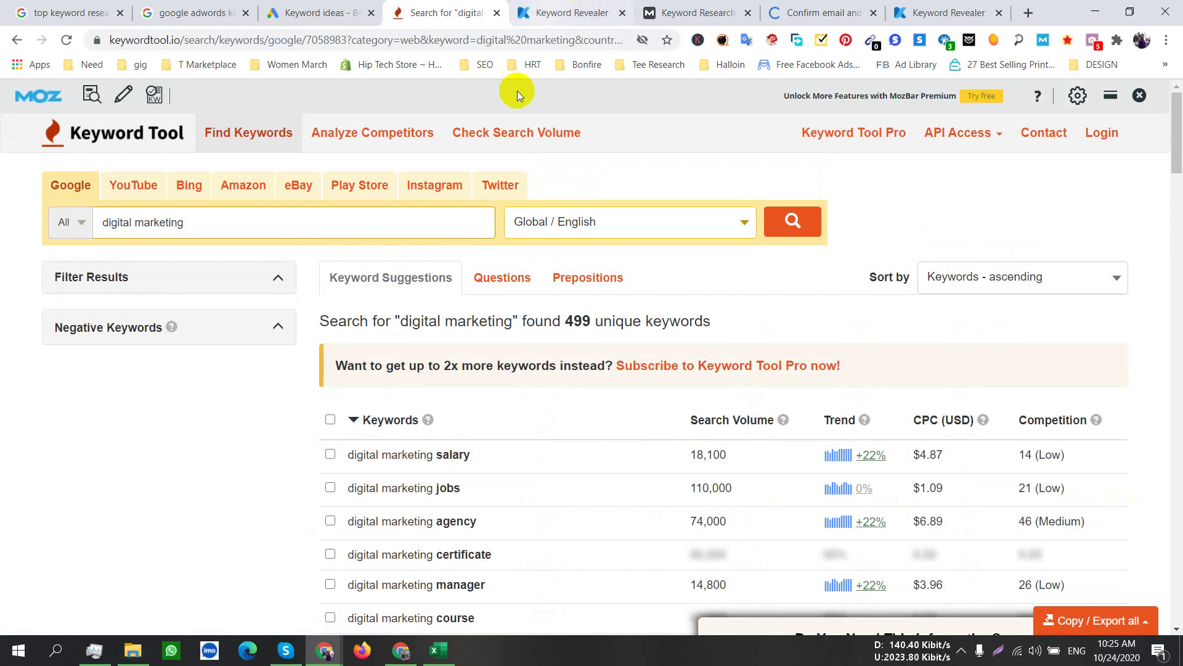
Step: Review the digital marketing suggestions and Competition help, then switch to Google Ads' lead generation ideas
scroll(474, 416, down, 4)
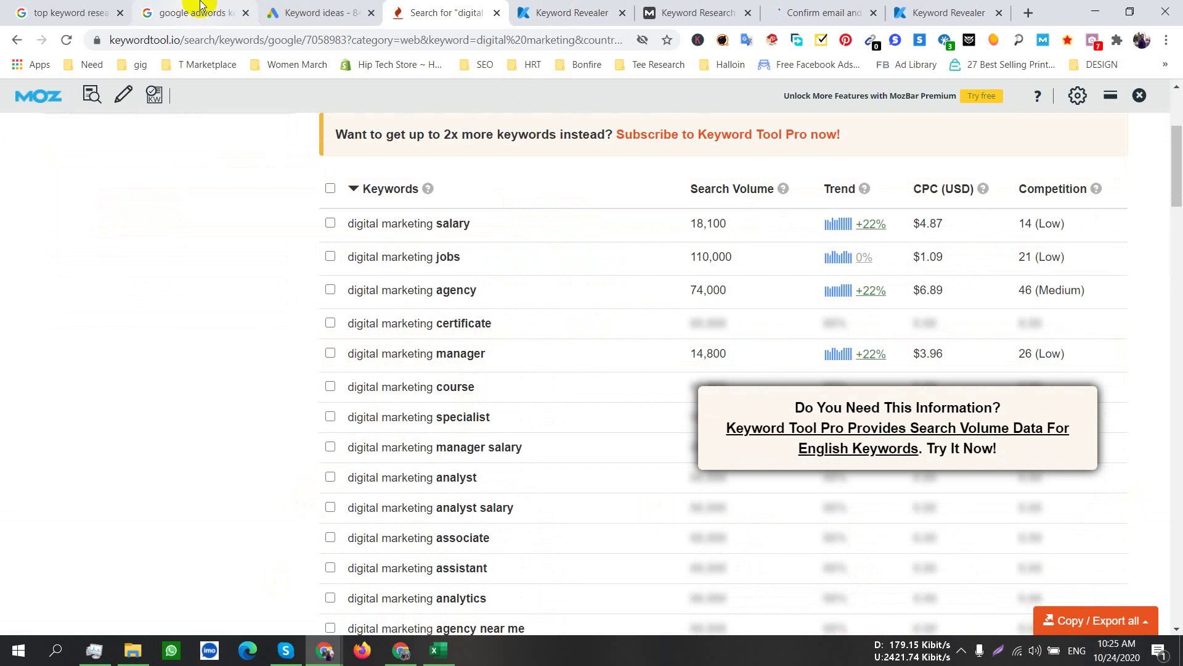
scroll(530, 413, up, 4)
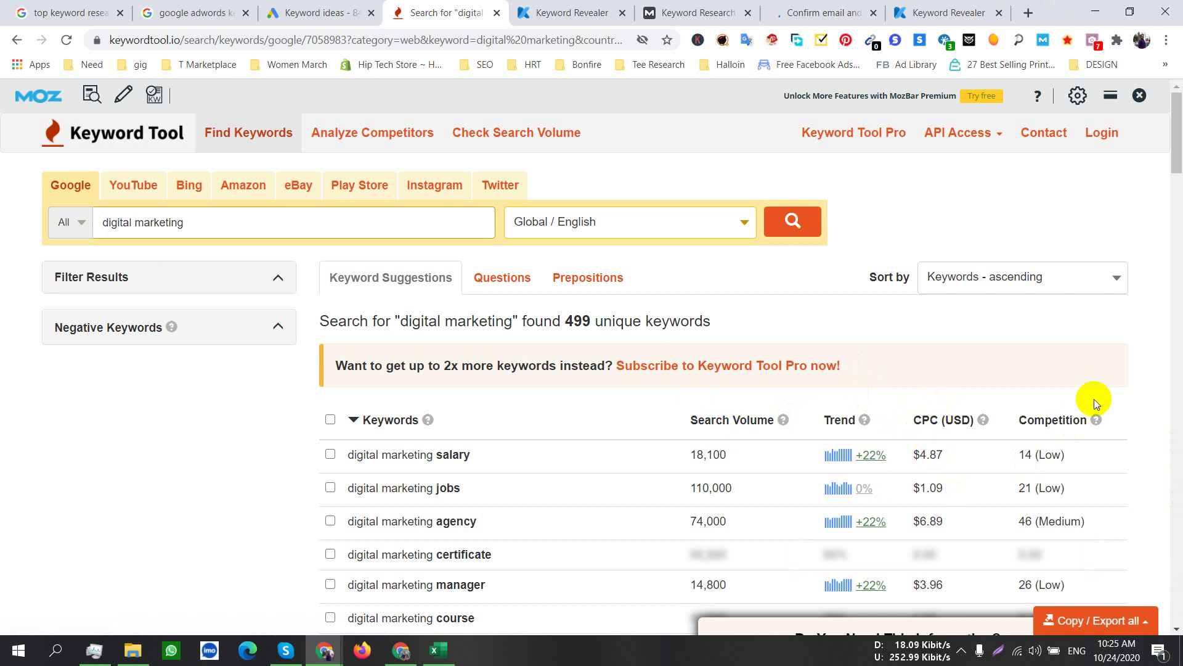
mouse_move(1095, 422)
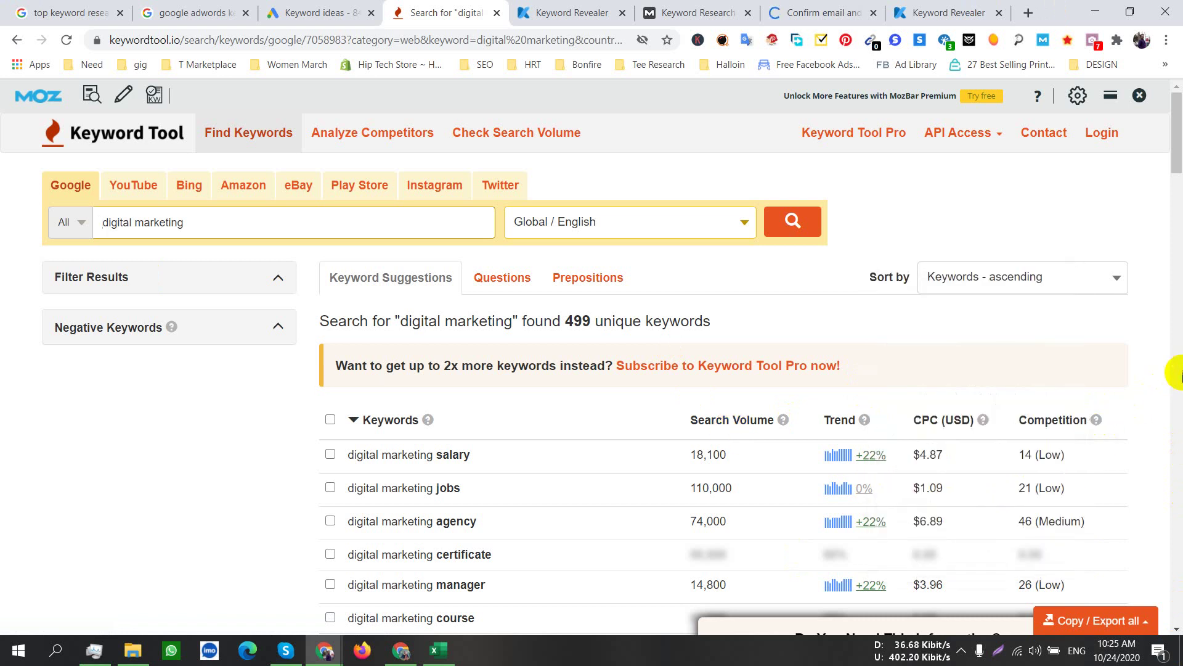
scroll(1007, 572, down, 3)
scroll(1008, 571, up, 3)
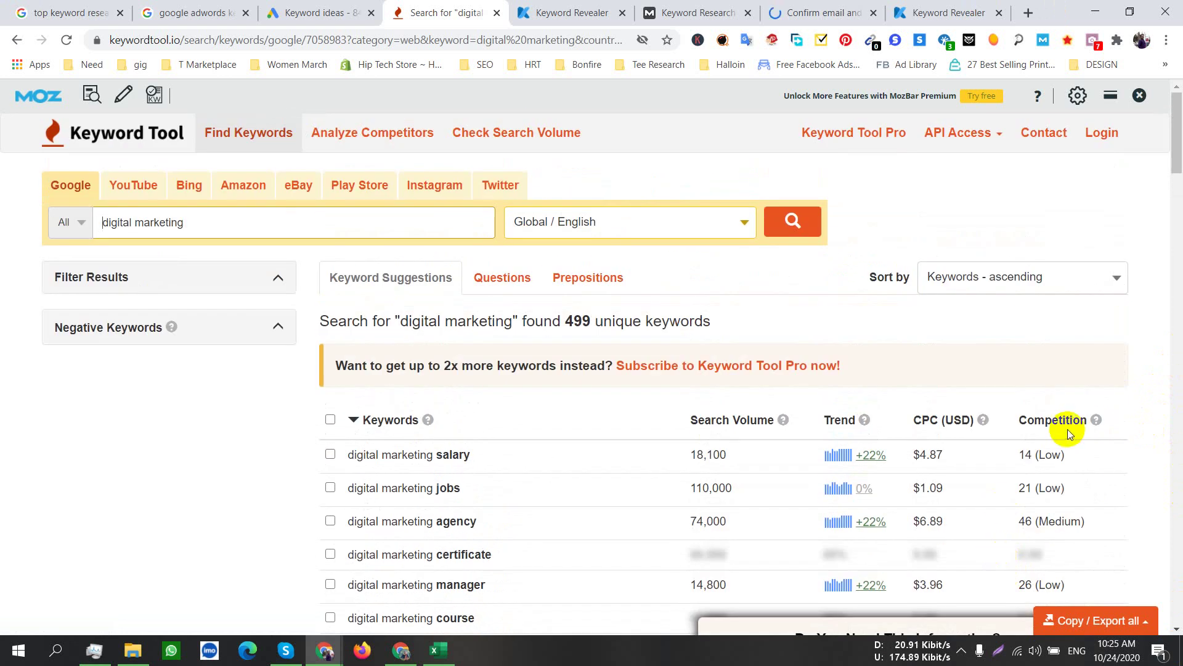
scroll(1067, 429, down, 3)
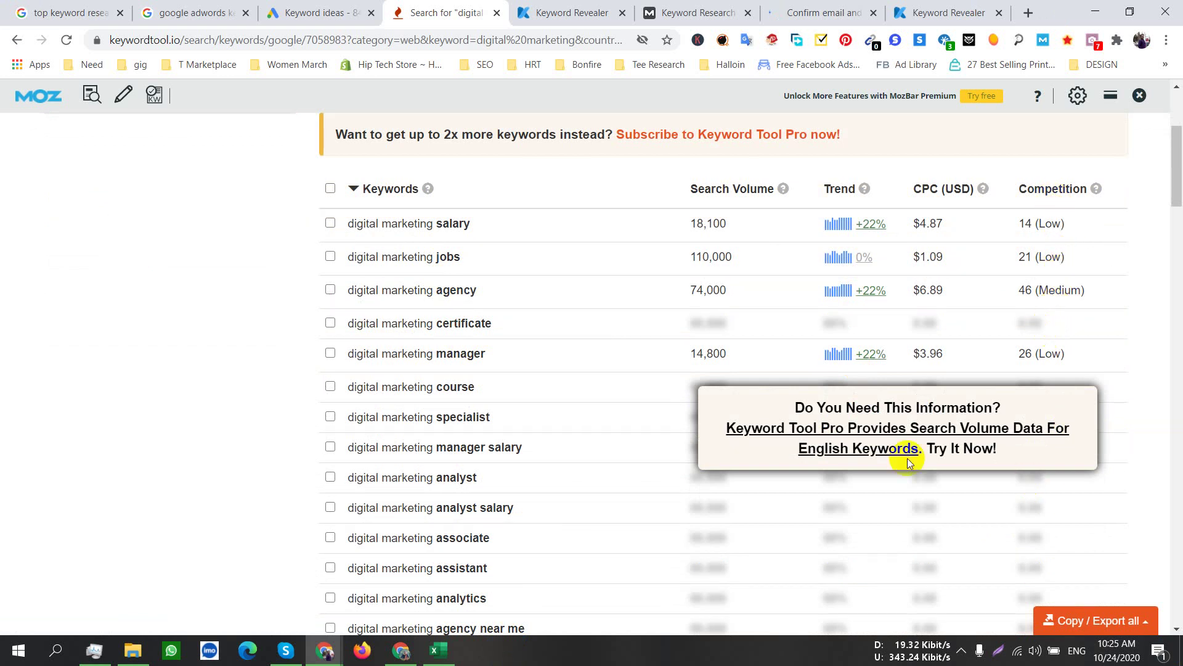
scroll(815, 526, down, 3)
scroll(815, 527, down, 4)
scroll(815, 526, up, 9)
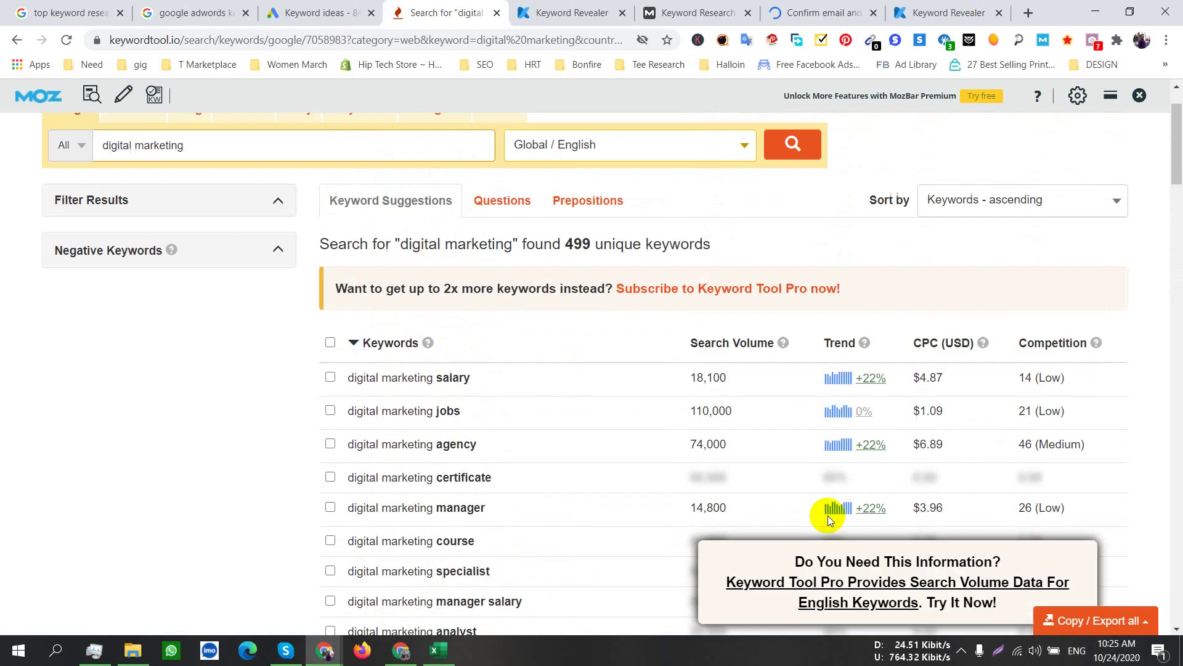
scroll(888, 584, down, 1)
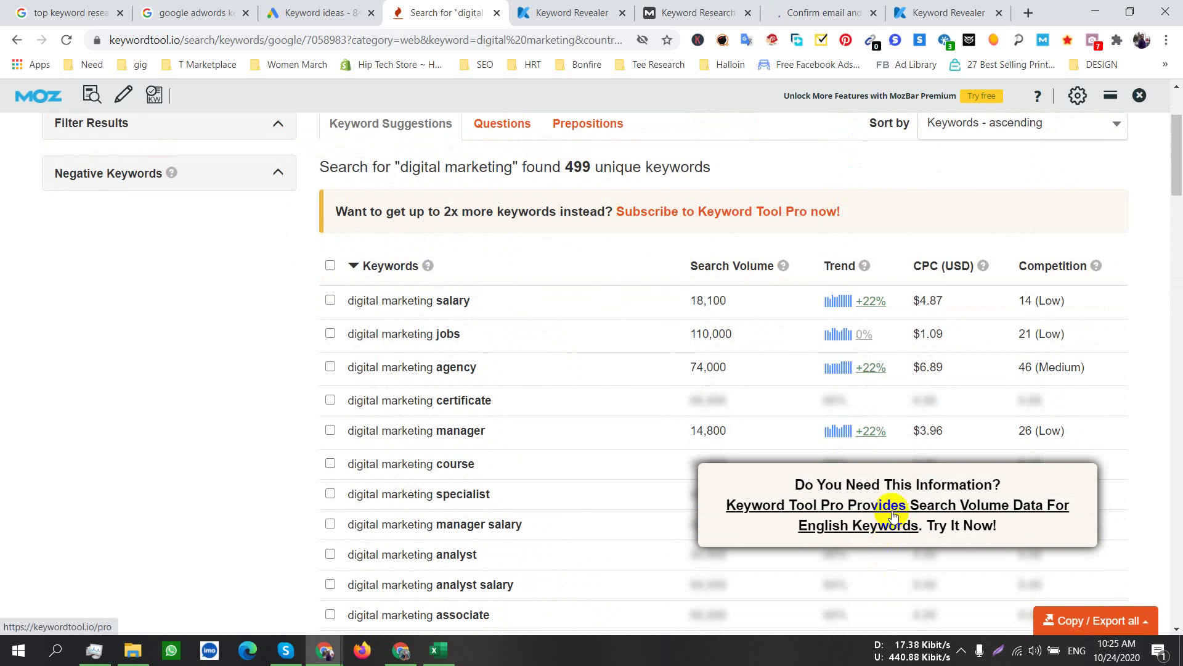
scroll(891, 506, down, 1)
scroll(893, 510, up, 1)
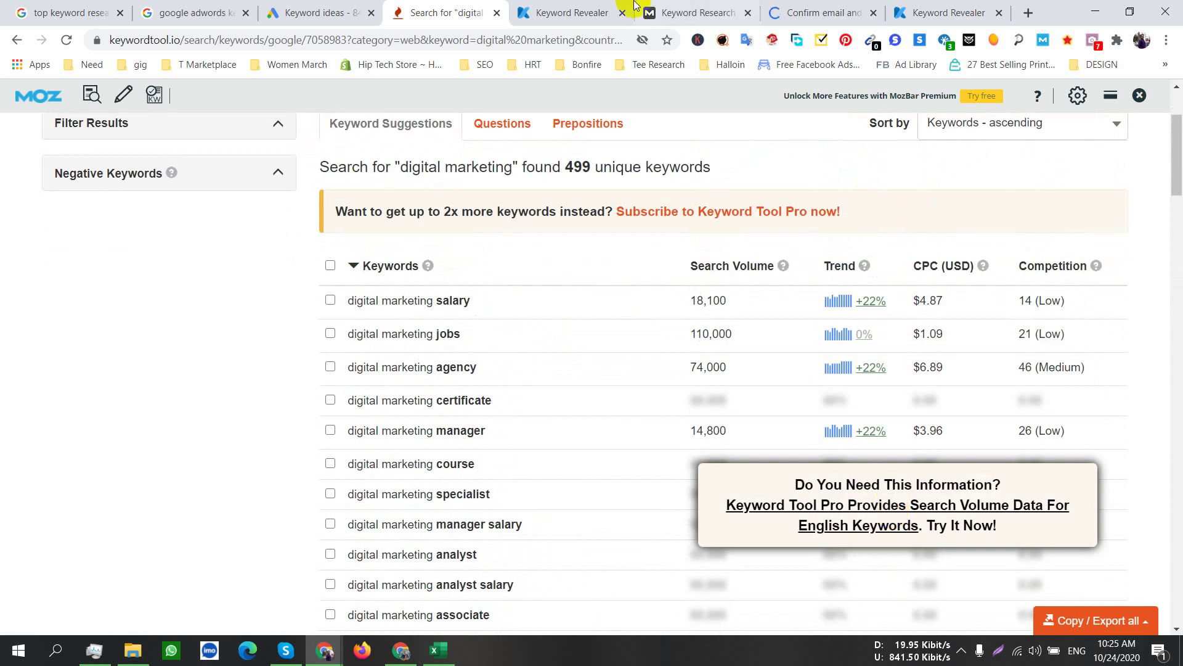
click(348, 13)
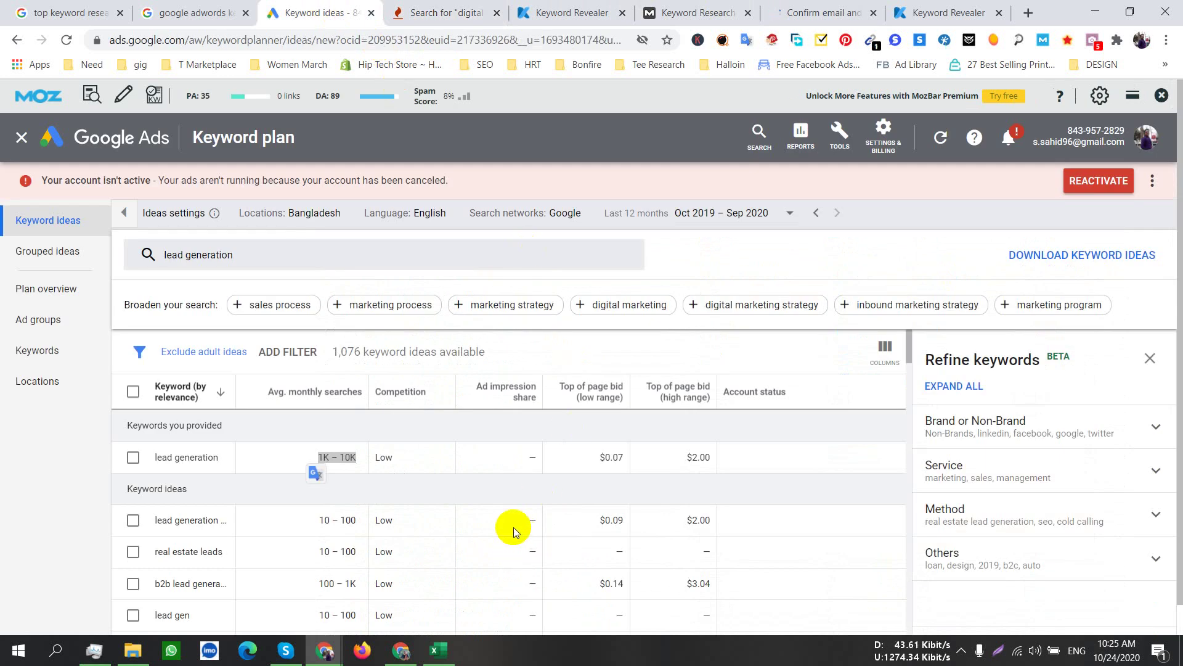
Step: Browse Google Ads' lead generation ideas such as lead gen and business leads
scroll(509, 524, down, 3)
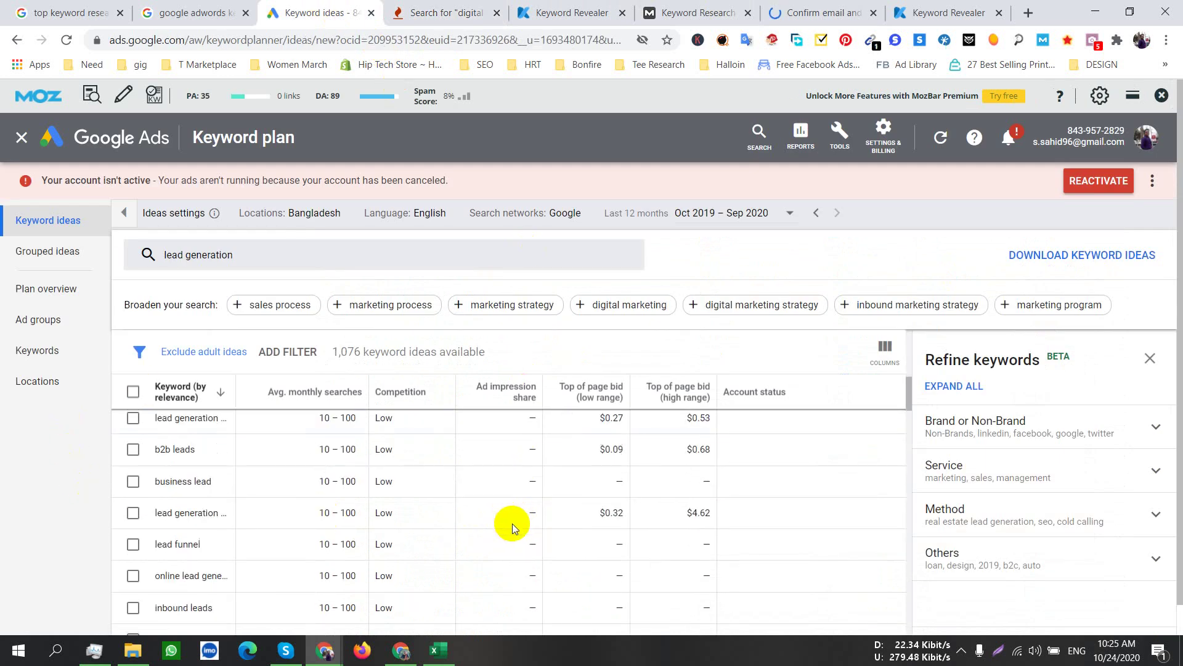
scroll(512, 523, up, 3)
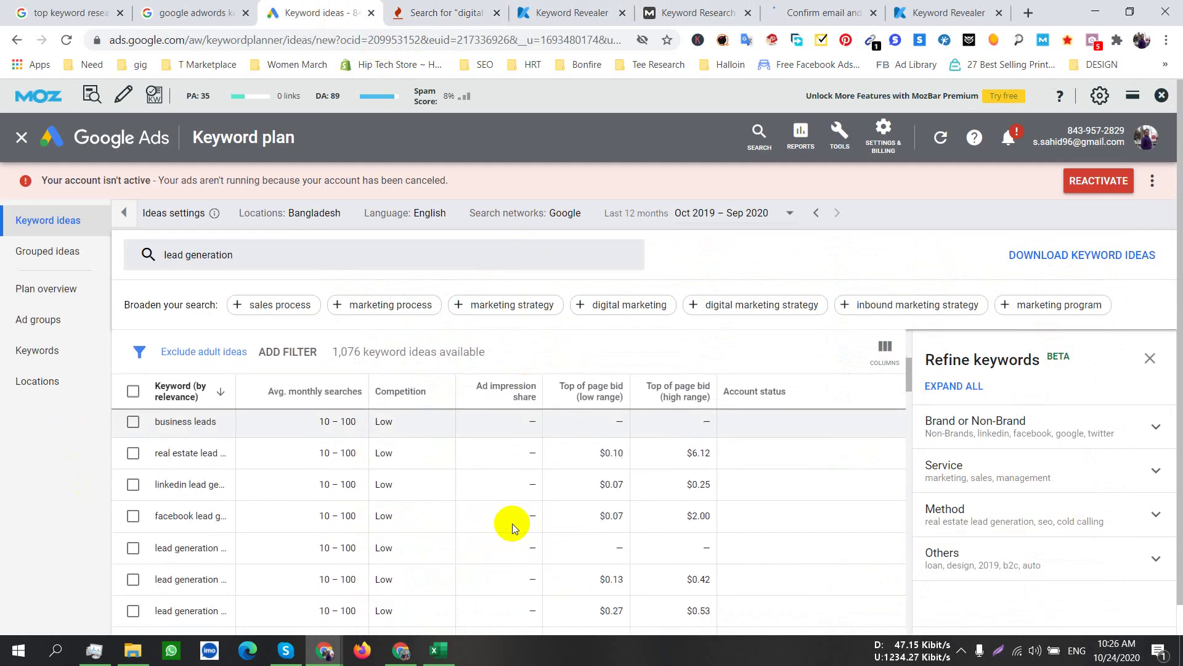
scroll(512, 526, up, 2)
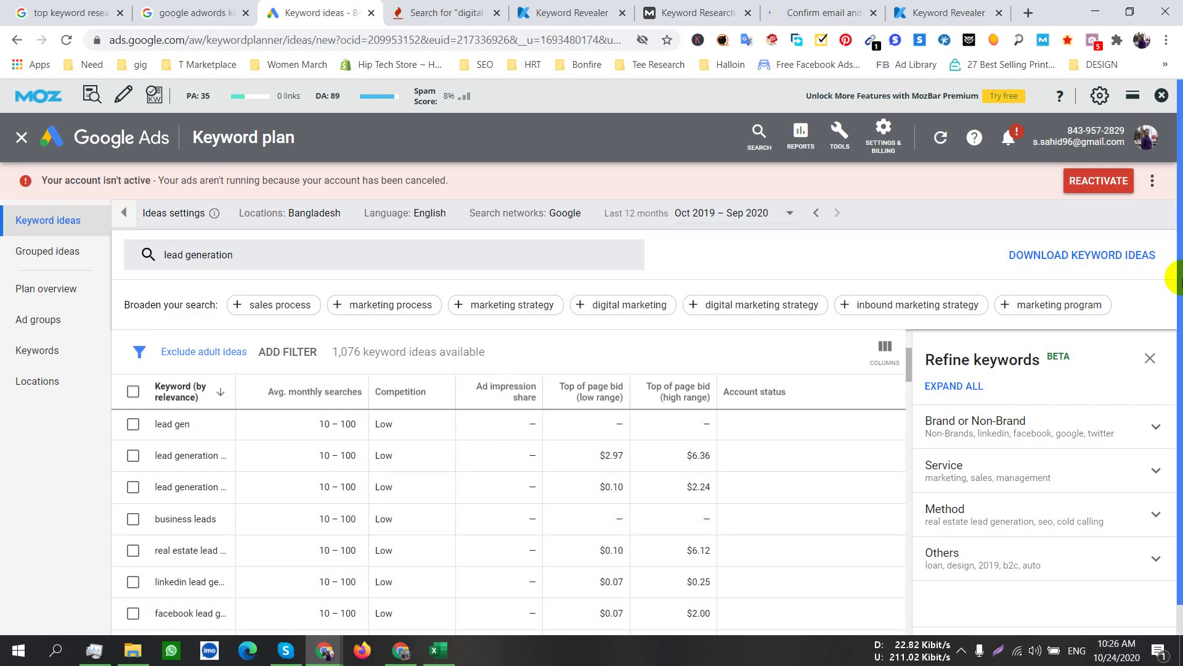
click(408, 5)
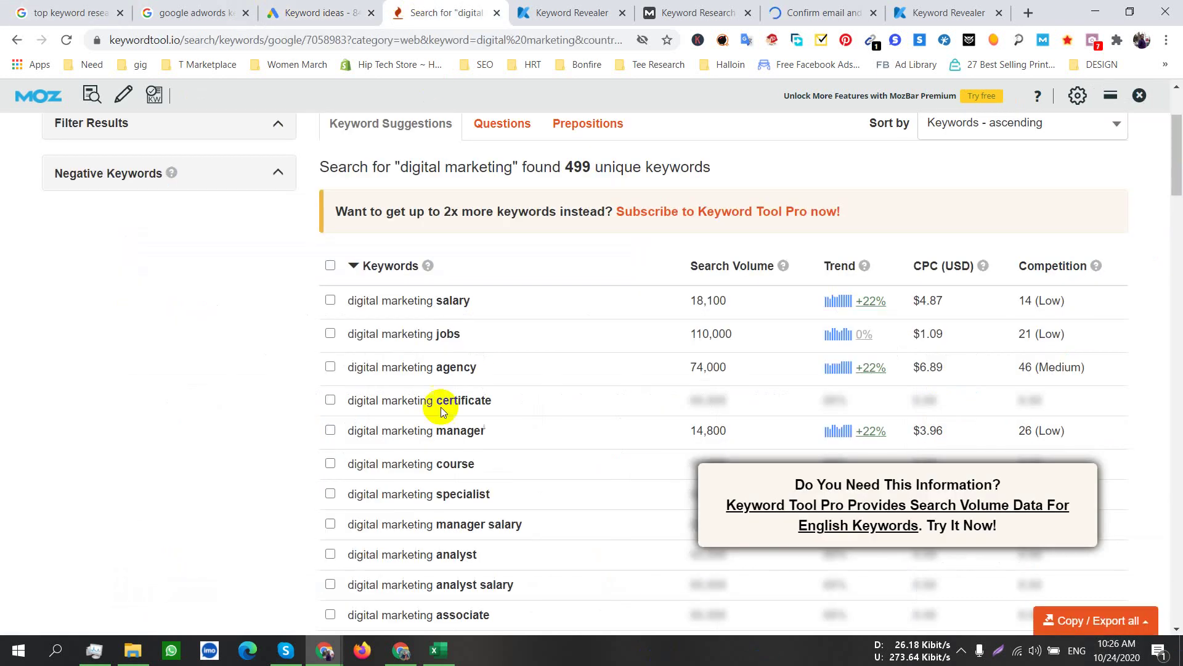
scroll(502, 207, up, 3)
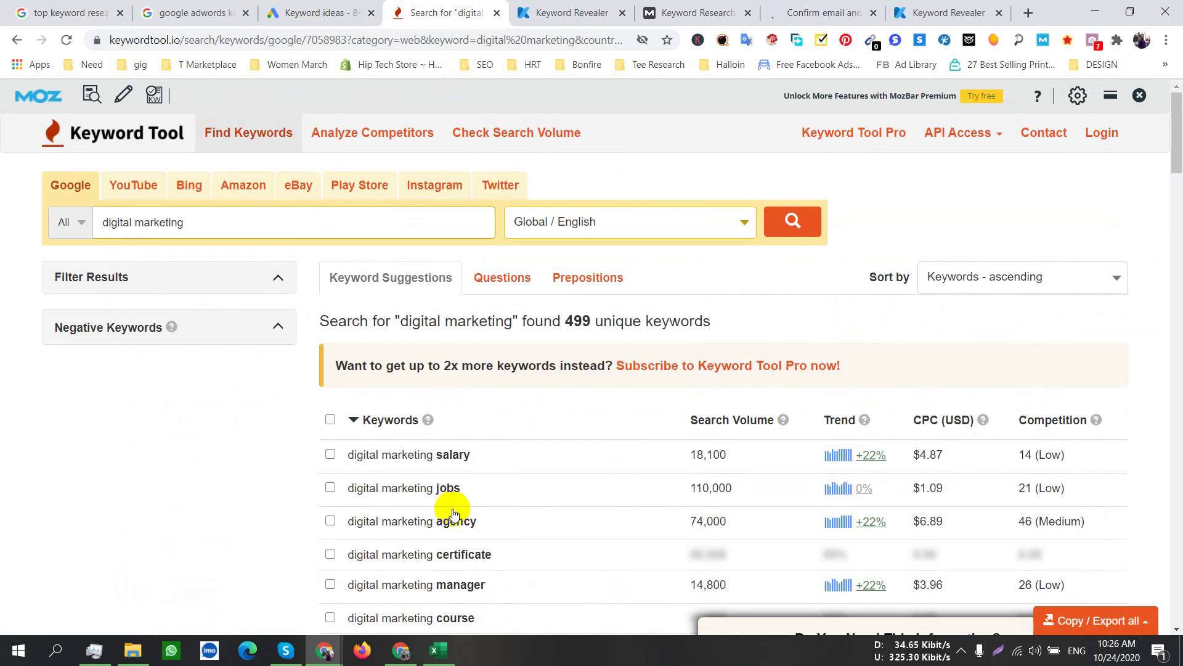
scroll(575, 512, down, 2)
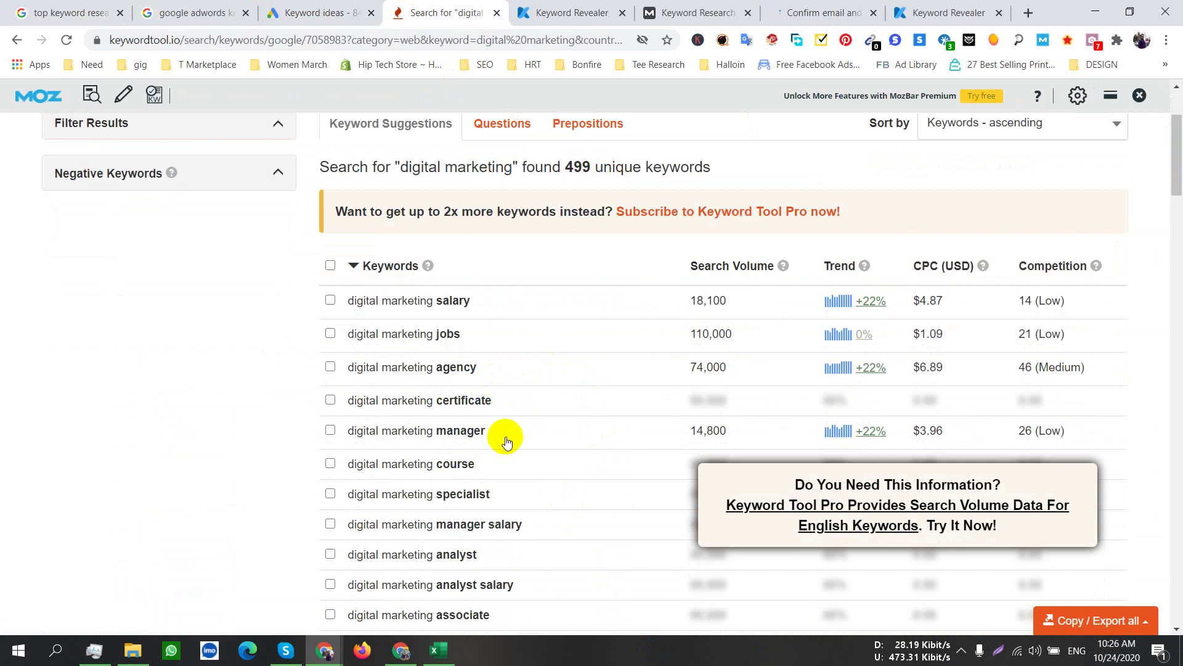
scroll(507, 500, down, 1)
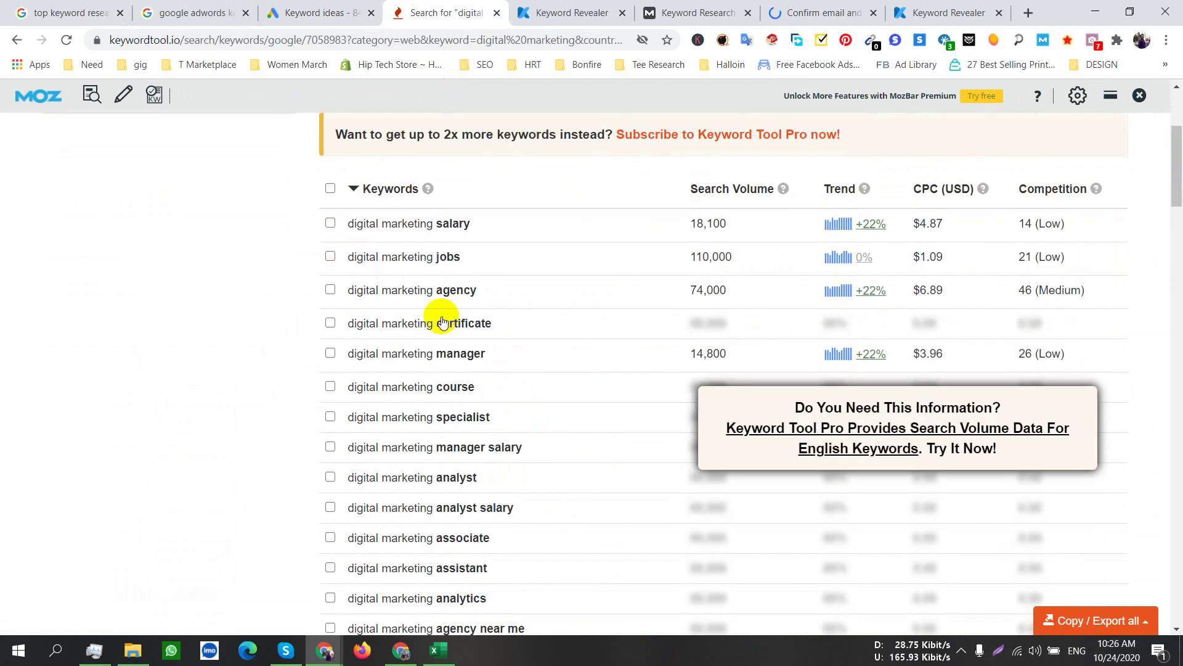
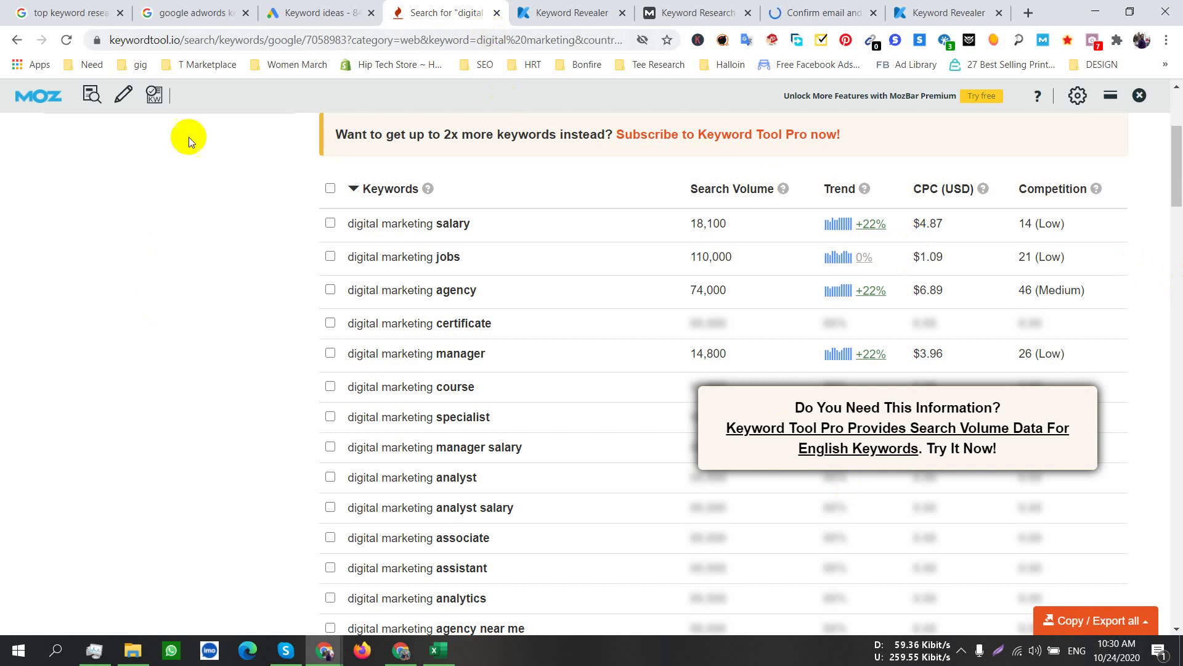
Step: Select all 499 'digital marketing' keyword suggestions in Keyword Tool
click(331, 188)
click(331, 188)
click(331, 188)
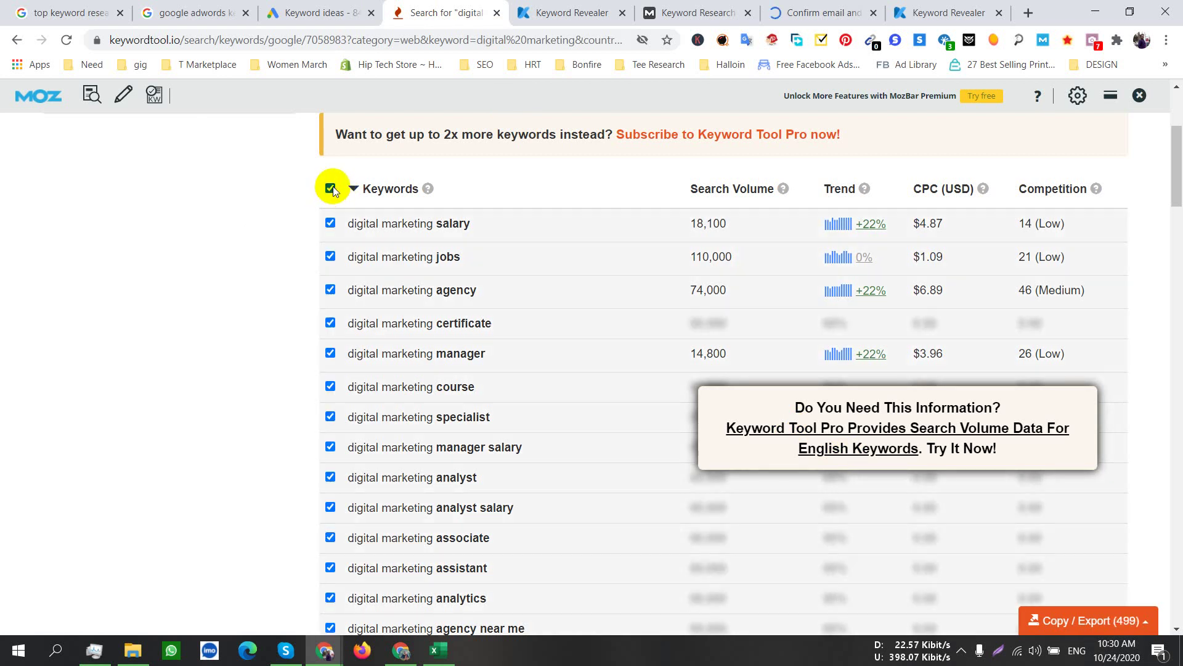
scroll(444, 440, down, 20)
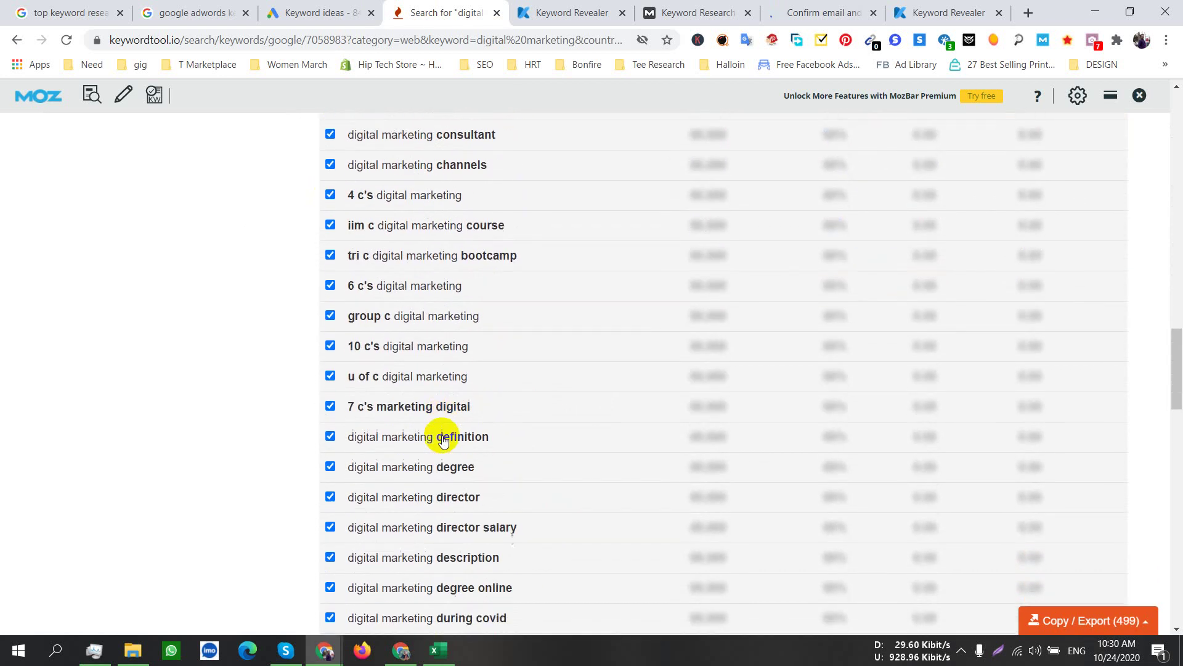
scroll(443, 440, down, 10)
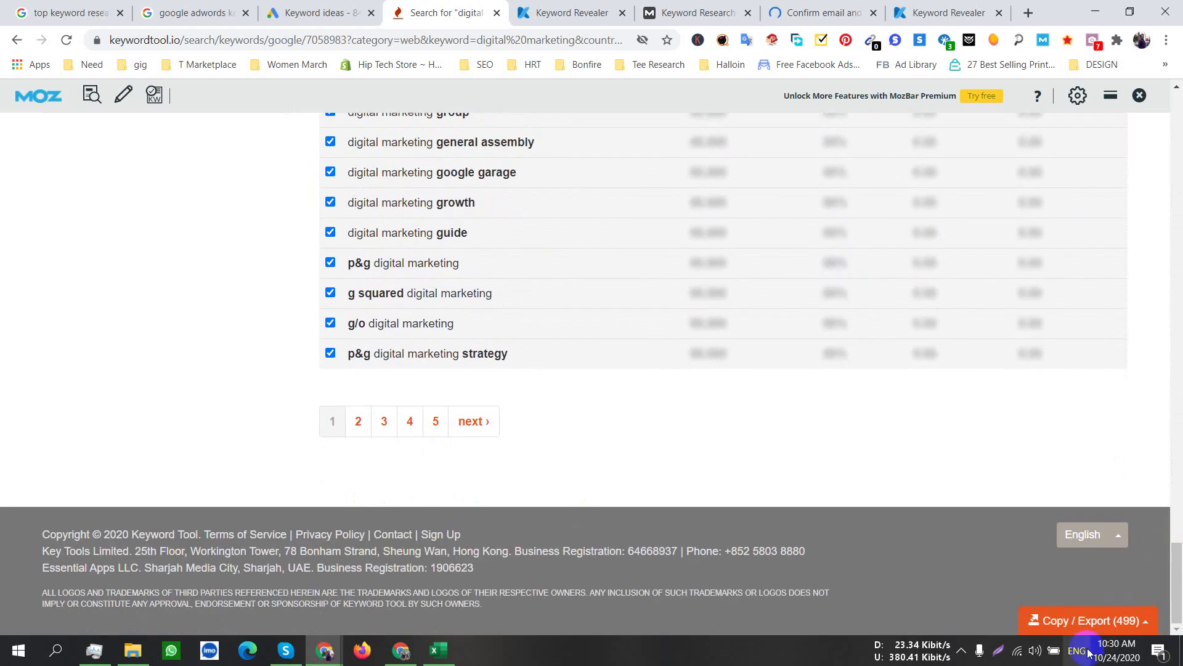
Step: Export the selected keywords to CSV from the Copy / Export (499) menu
click(1096, 629)
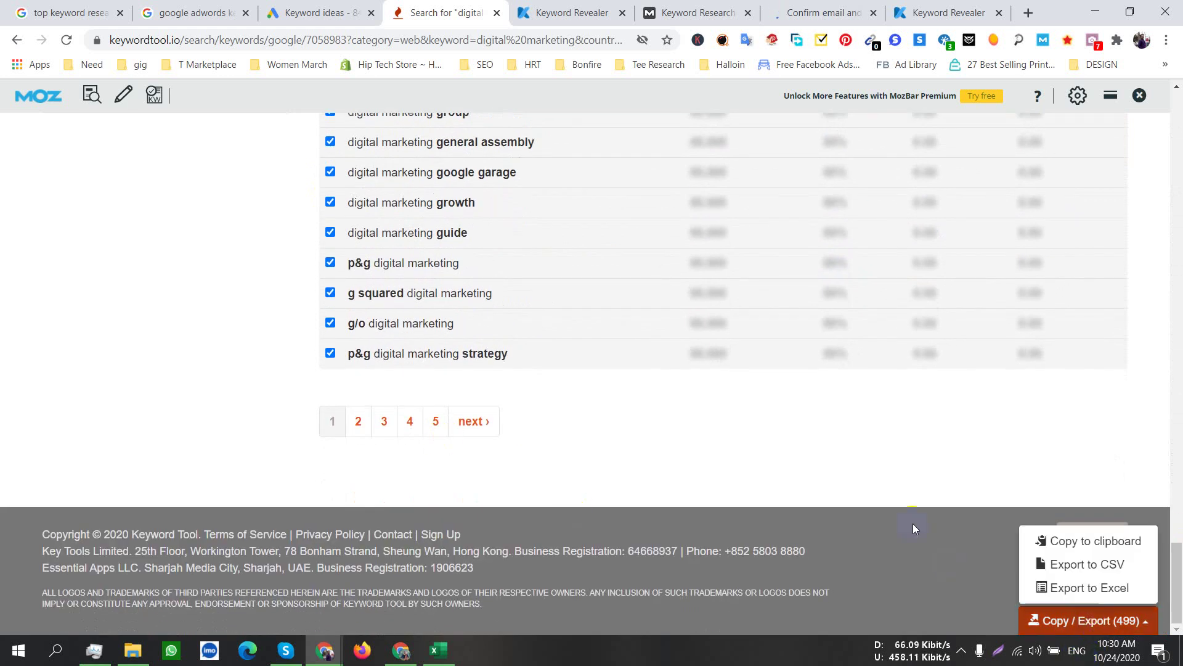
scroll(892, 472, up, 15)
scroll(892, 459, up, 15)
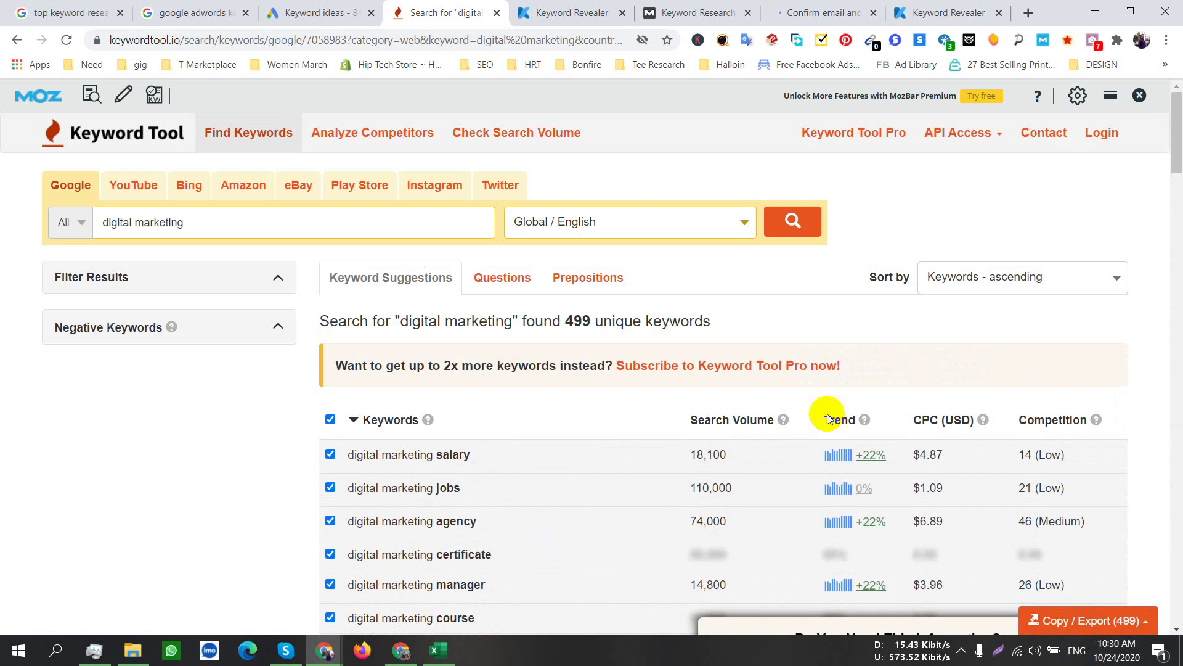
scroll(827, 418, down, 7)
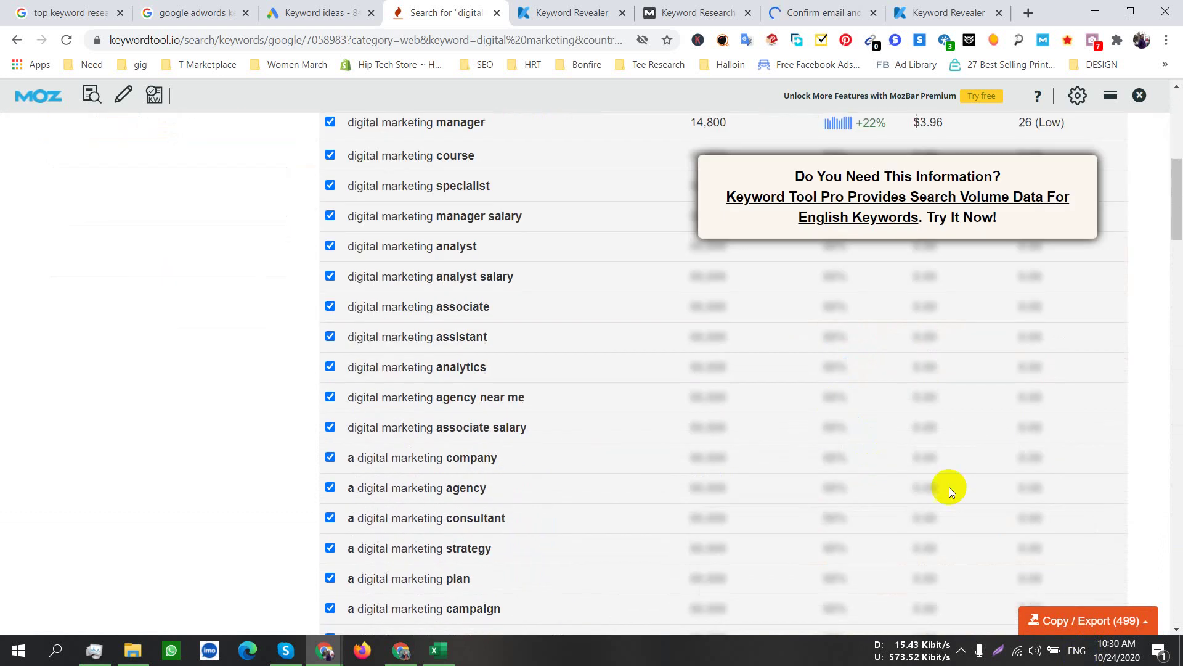
click(1124, 621)
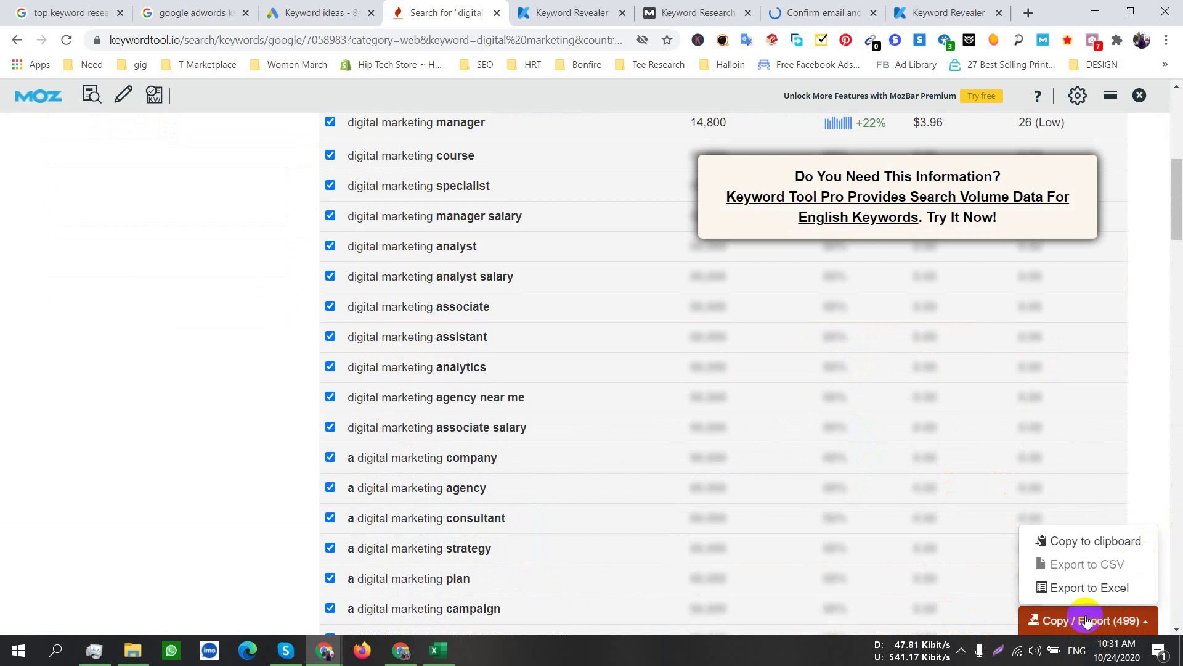
click(1099, 588)
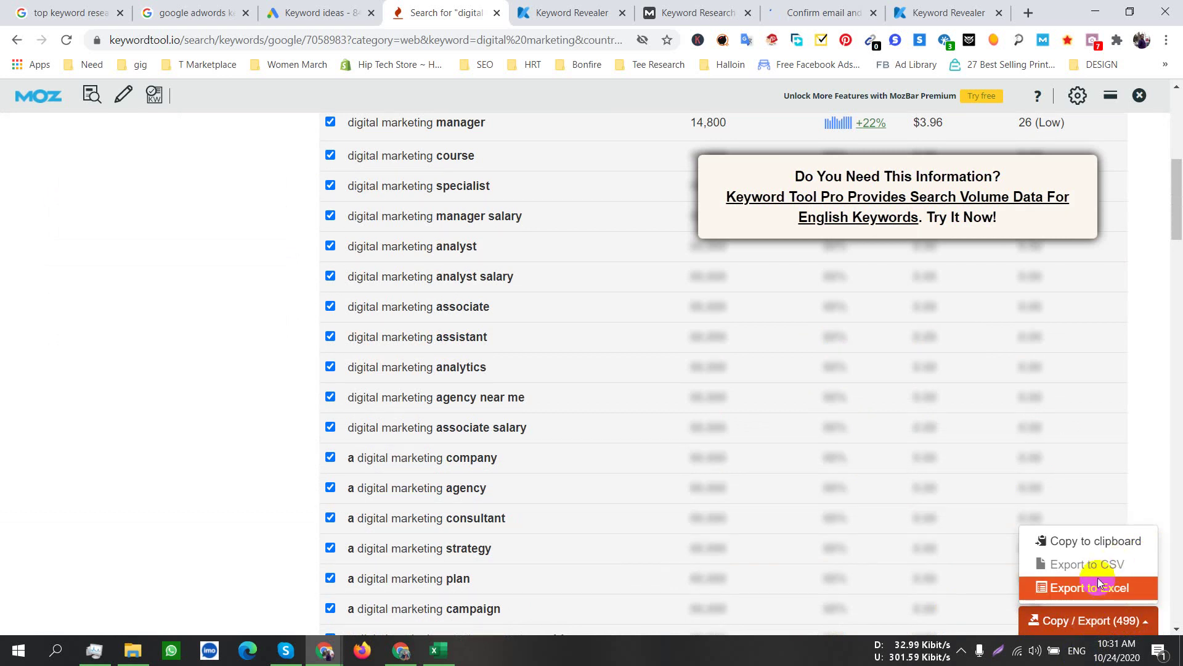
click(1079, 622)
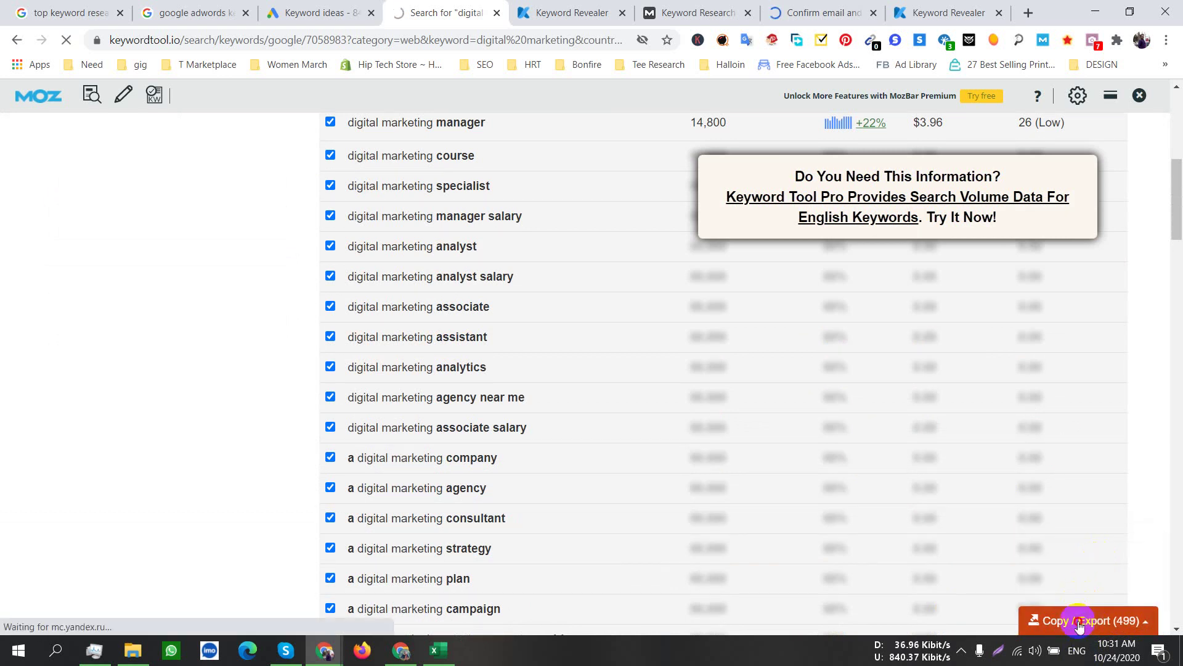
click(1079, 623)
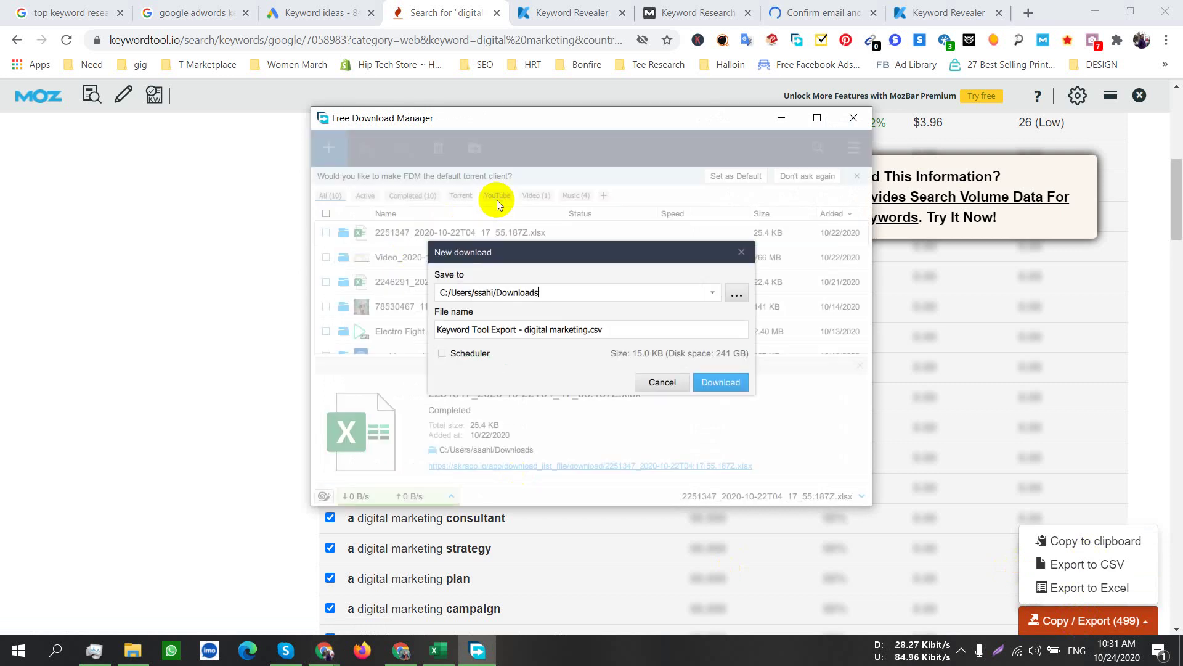
Step: Save the CSV export to Downloads and return to the 'lead generation' keyword ideas
click(716, 384)
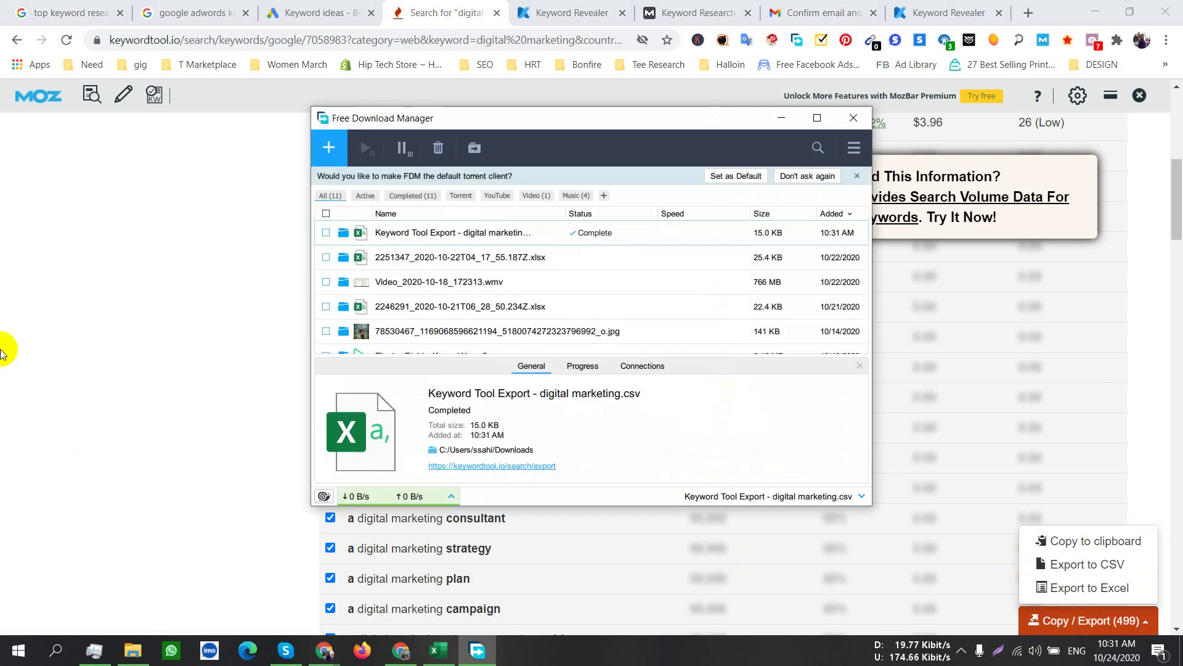
click(138, 309)
scroll(481, 275, down, 6)
scroll(484, 313, down, 6)
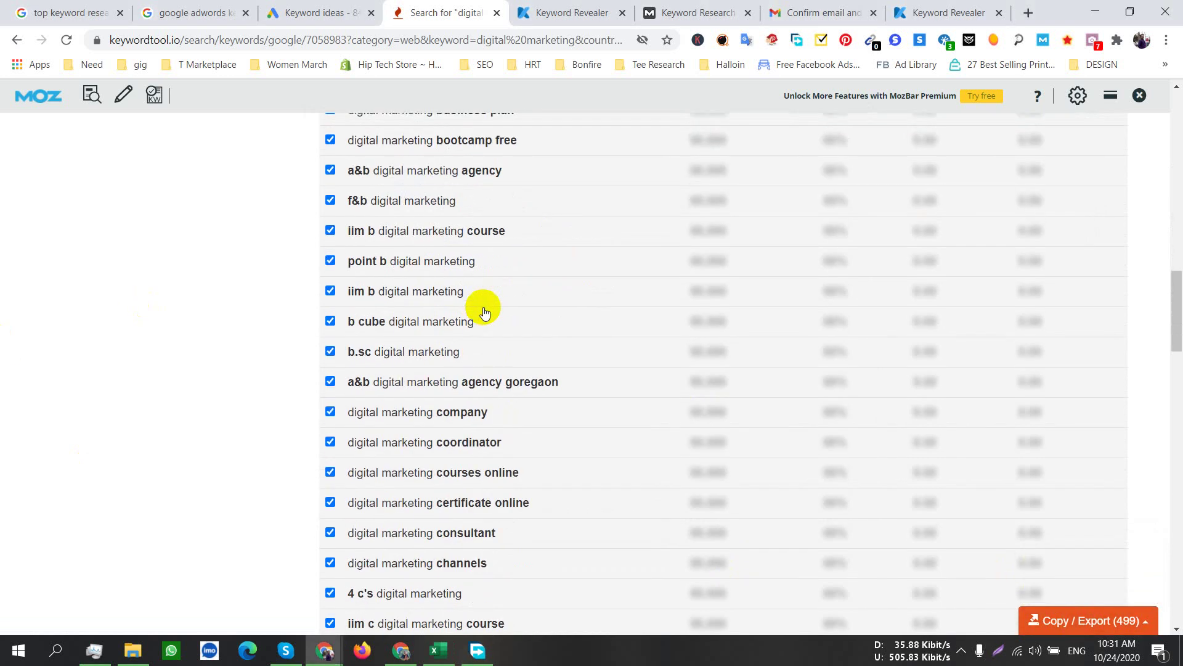
scroll(486, 315, up, 20)
scroll(488, 315, up, 1)
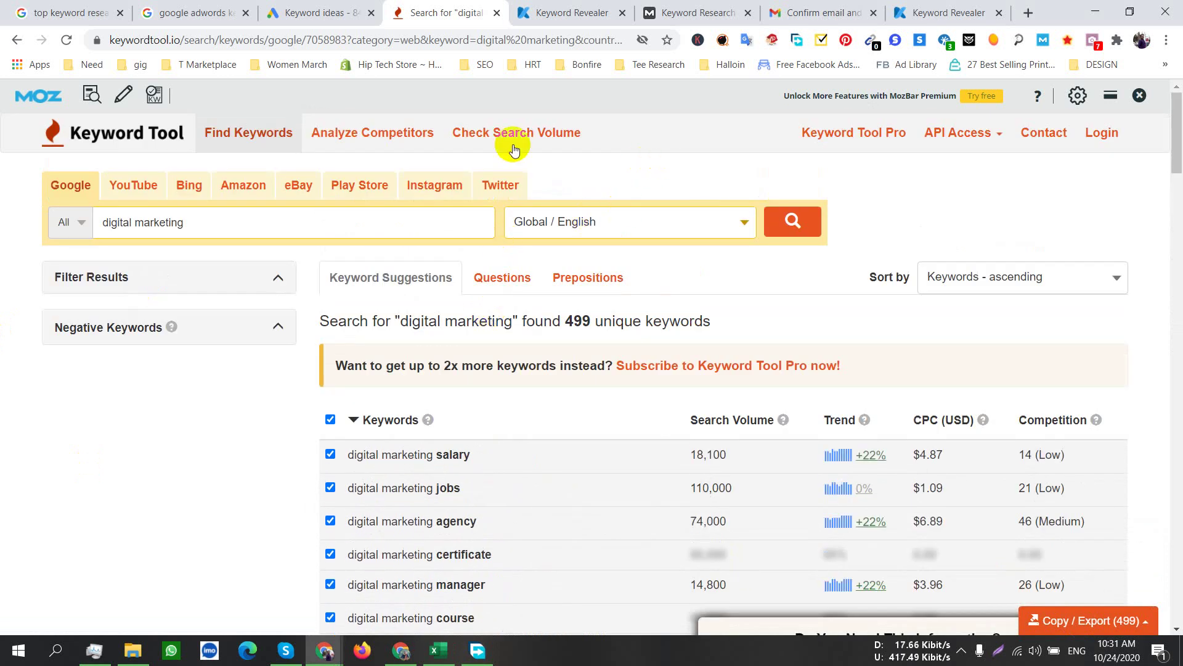
click(329, 13)
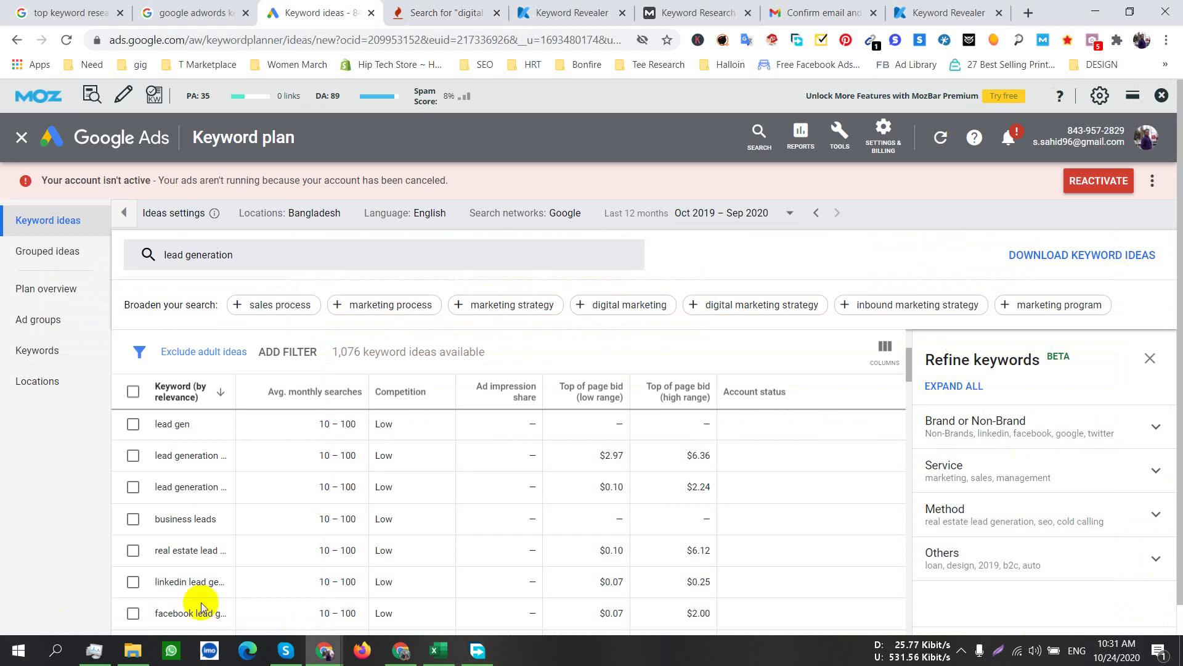
Step: Show the plan's Historical Metrics for Oct 2019 – Sep 2020 under Keywords
click(44, 351)
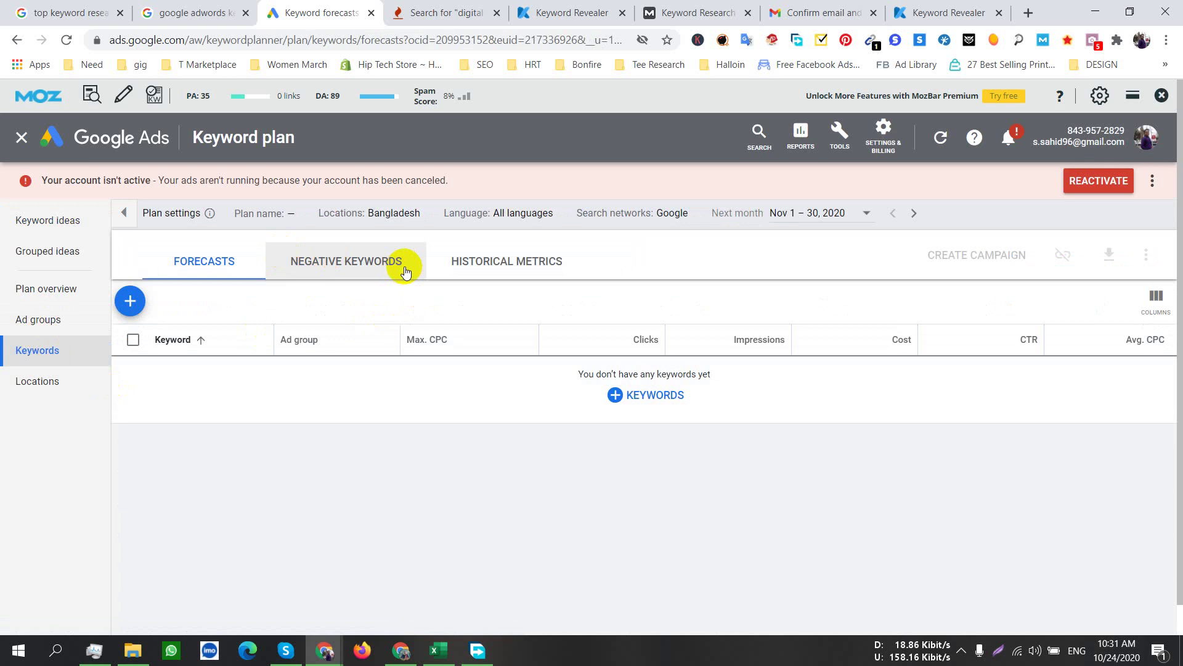
click(549, 255)
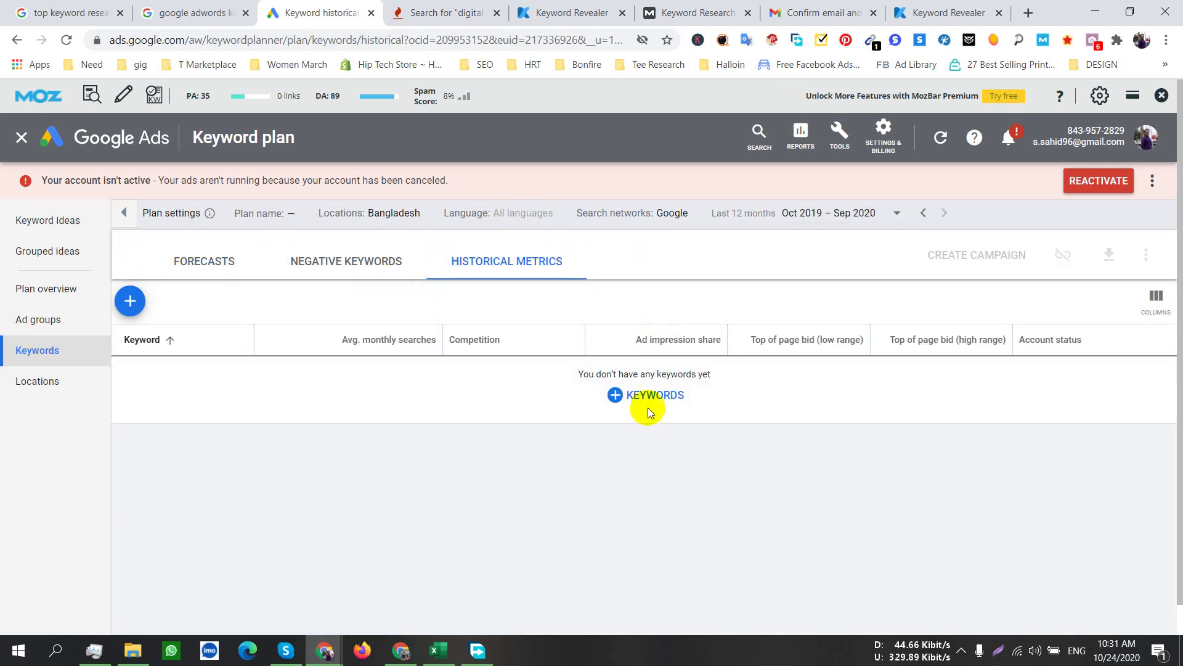
Step: Open the empty 'Add keywords to your plan' panel and expand the inactive account alert
click(614, 396)
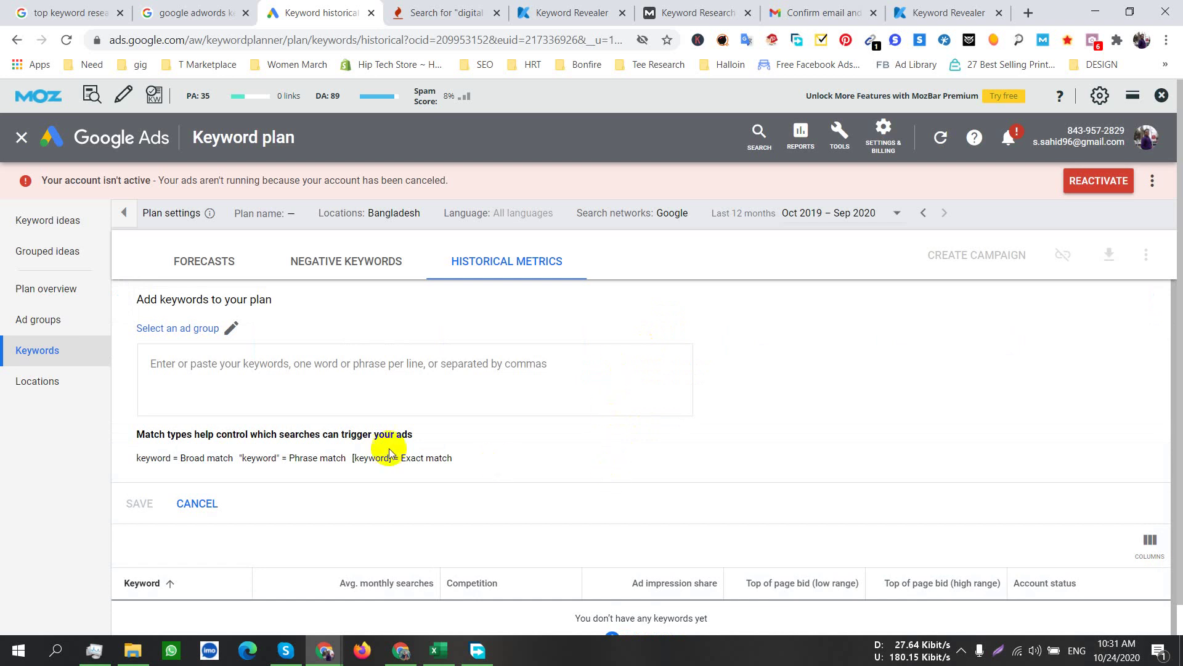
mouse_move(515, 216)
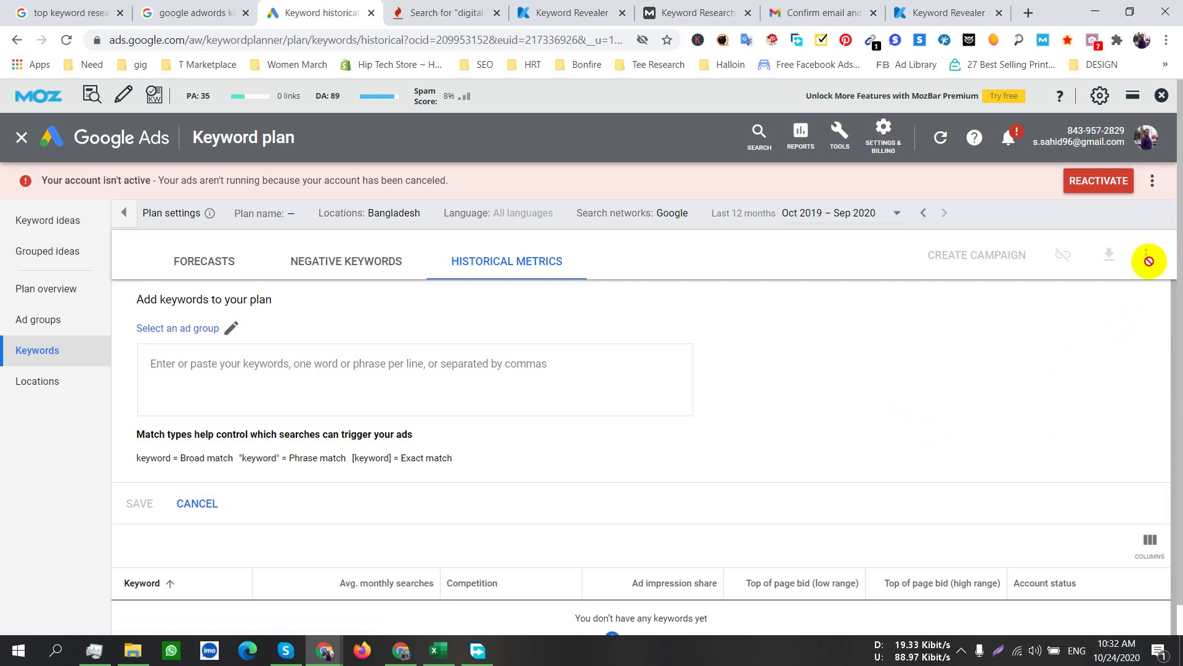
click(1151, 180)
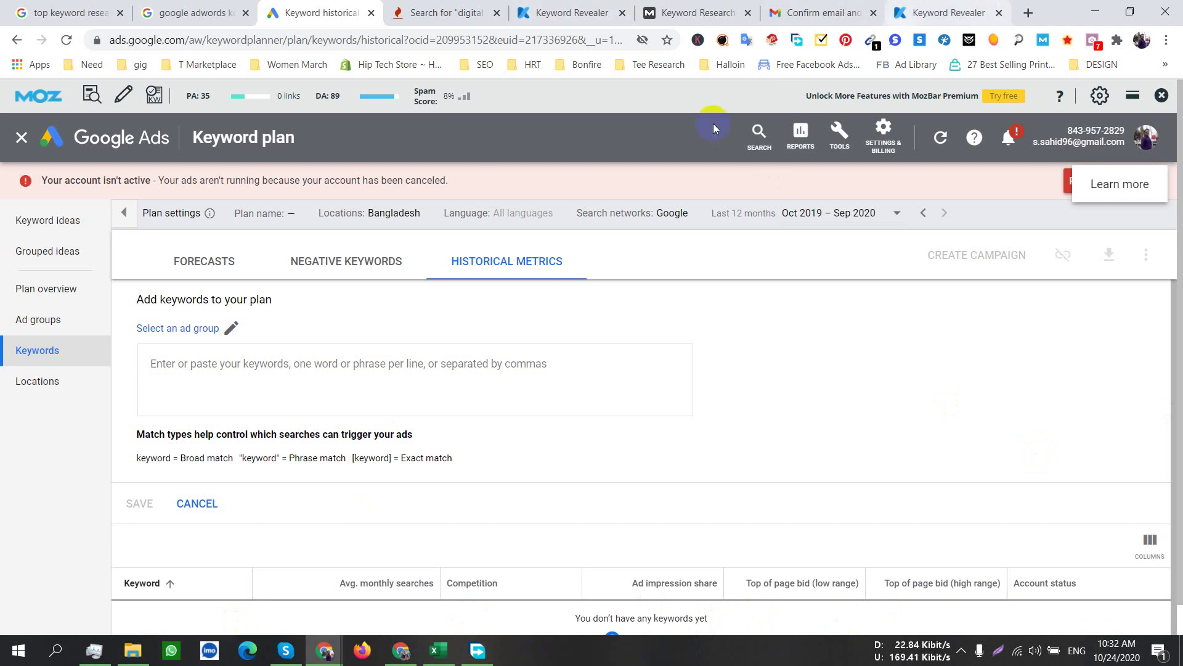
Step: Check Chrome's empty Downloads page, then bring up Free Download Manager showing the finished CSV
click(210, 12)
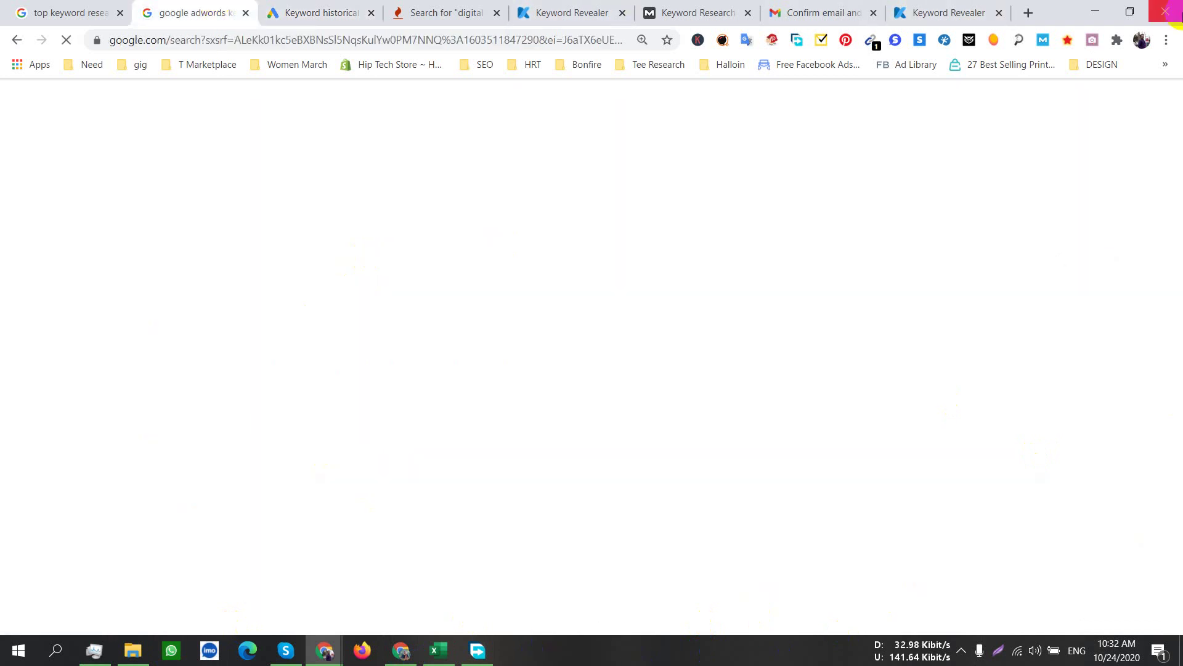
click(1165, 42)
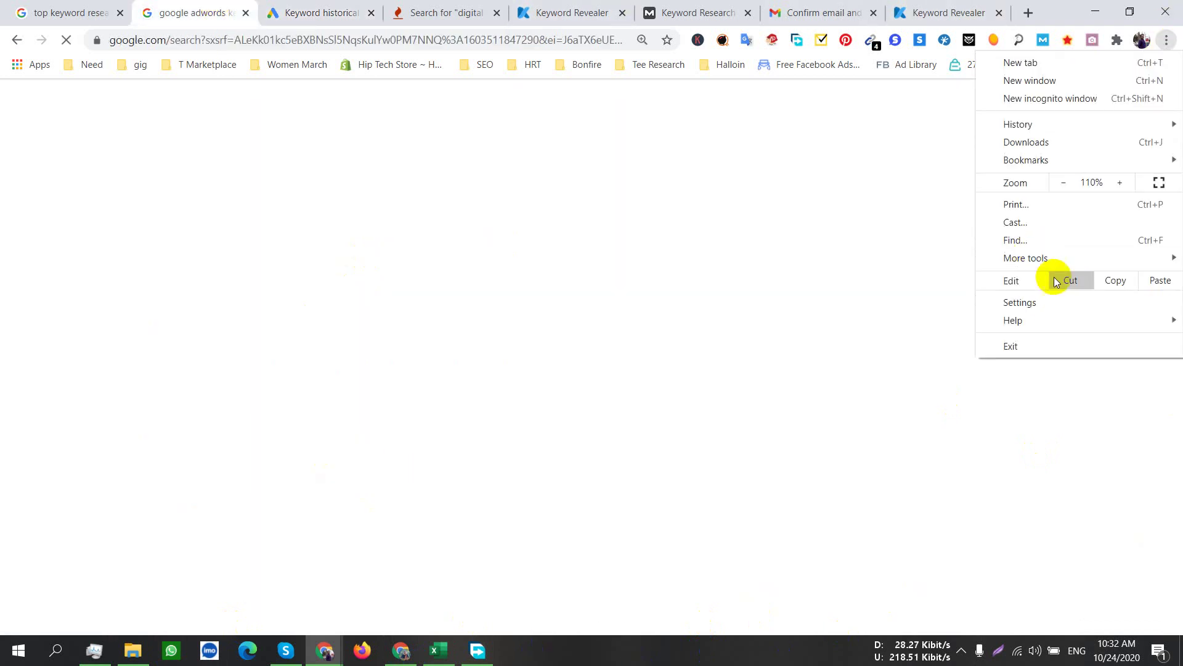
click(1041, 142)
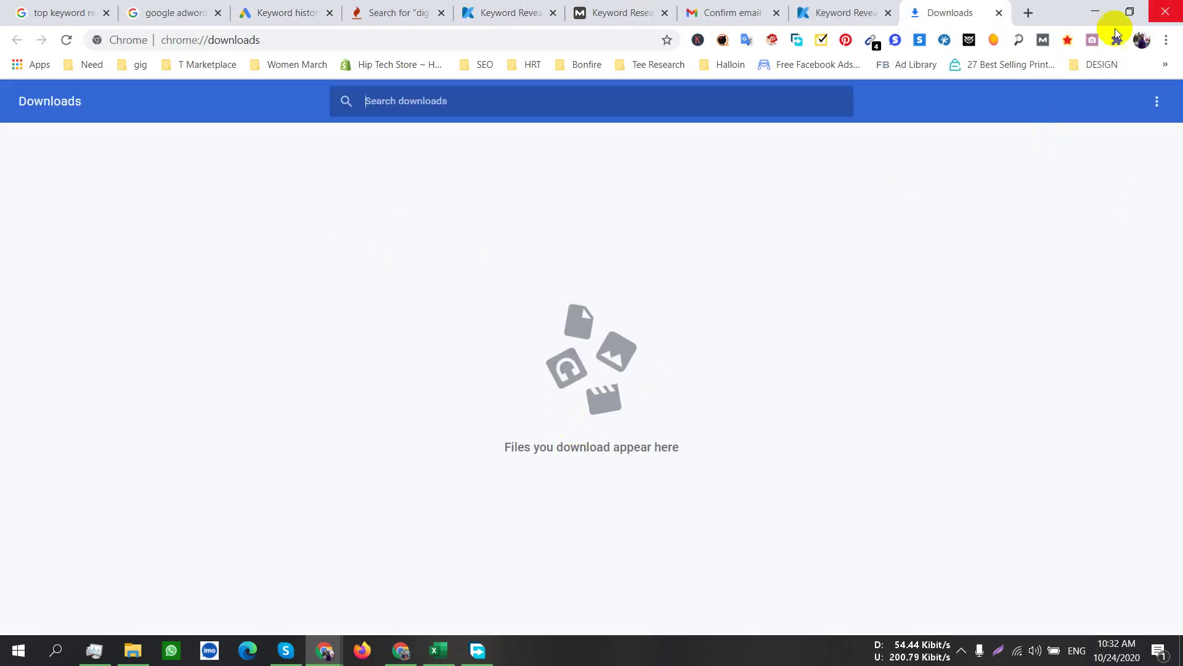
click(480, 647)
Step: Open 'Keyword Tool Export - digital marketing.csv' in Excel from its context menu
right_click(496, 240)
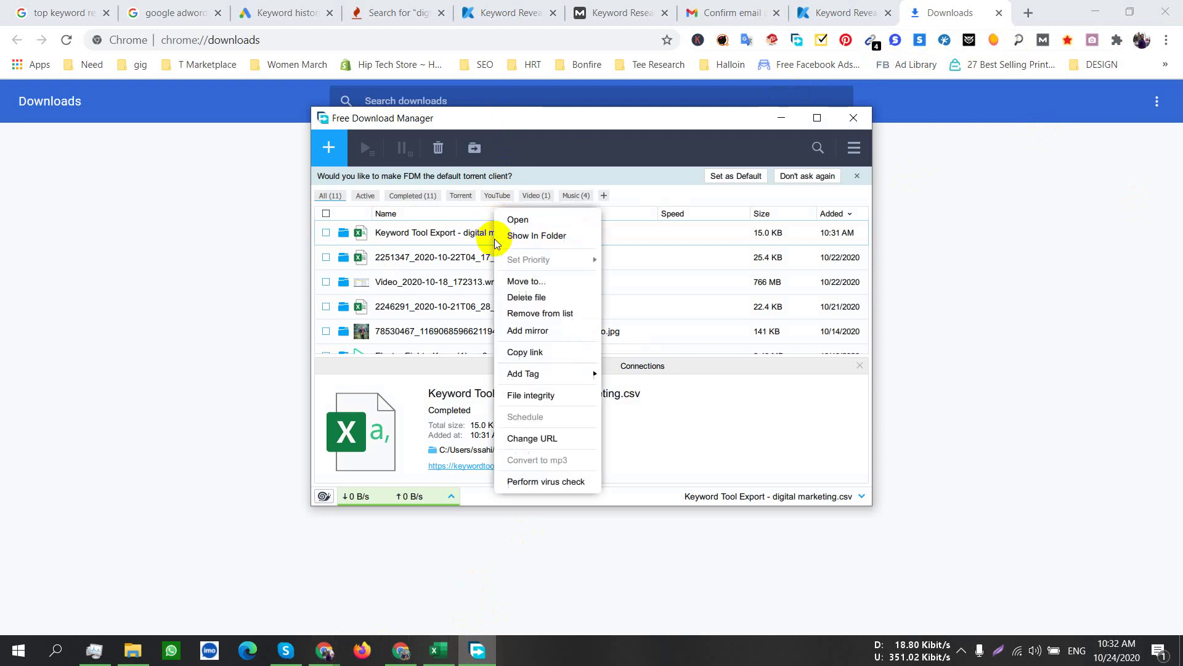
click(551, 234)
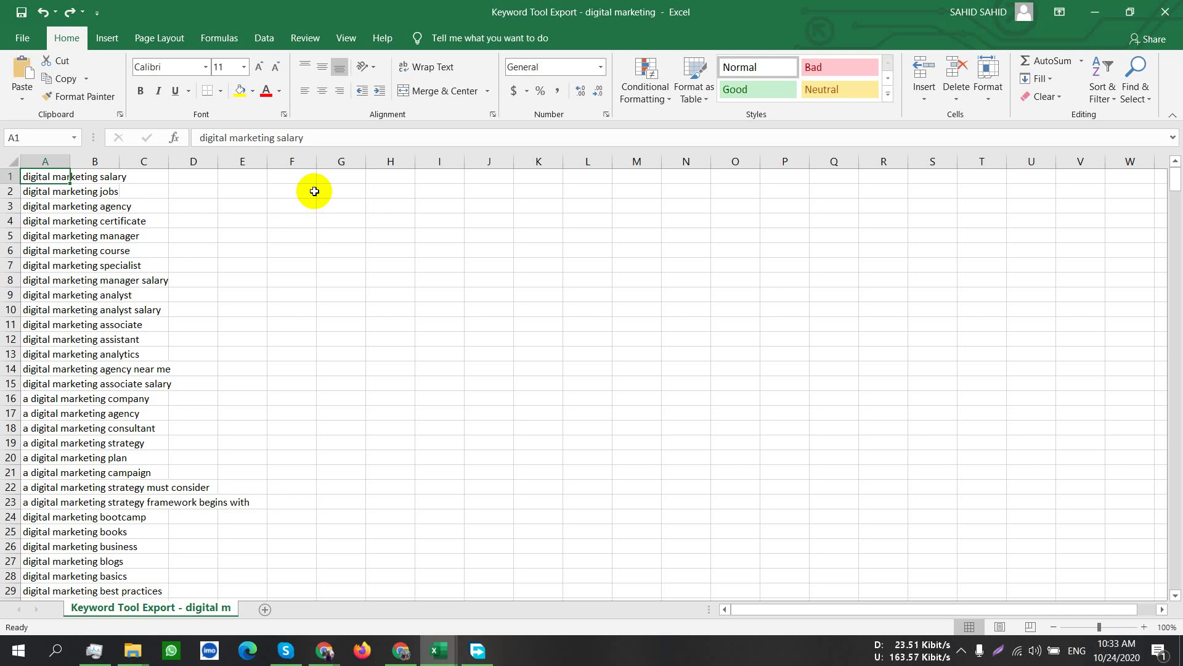
Step: Return from Excel via the Chrome Downloads window to the keyword plan's Historical Metrics tab
click(699, 5)
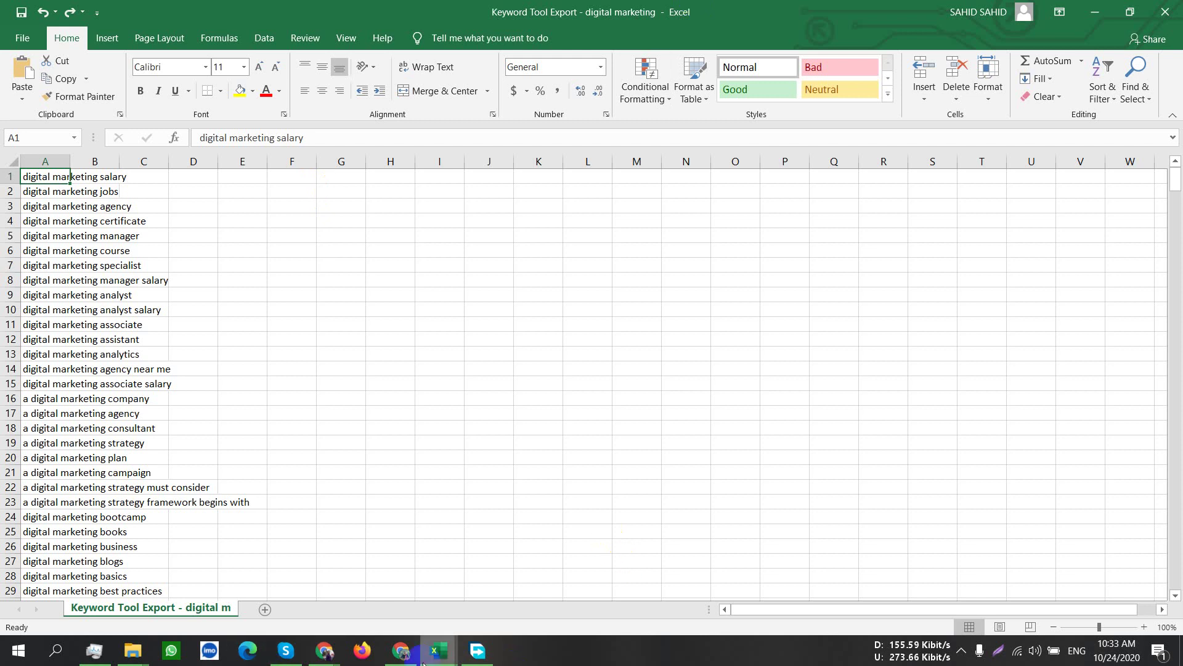
click(401, 650)
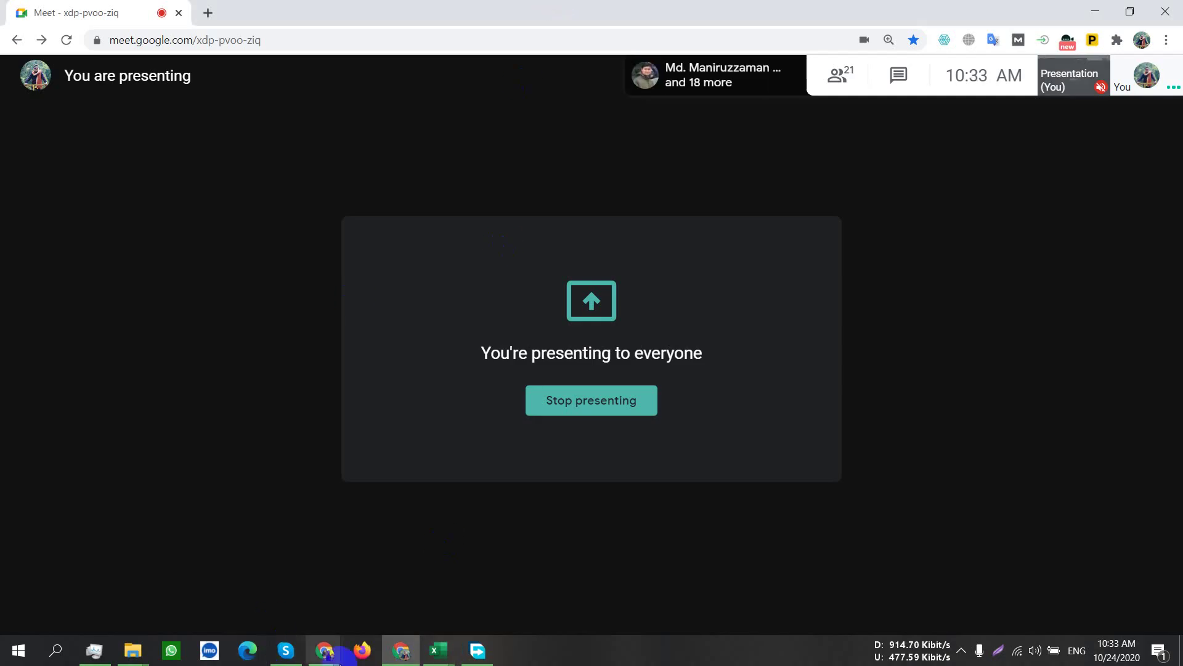
click(325, 651)
click(266, 581)
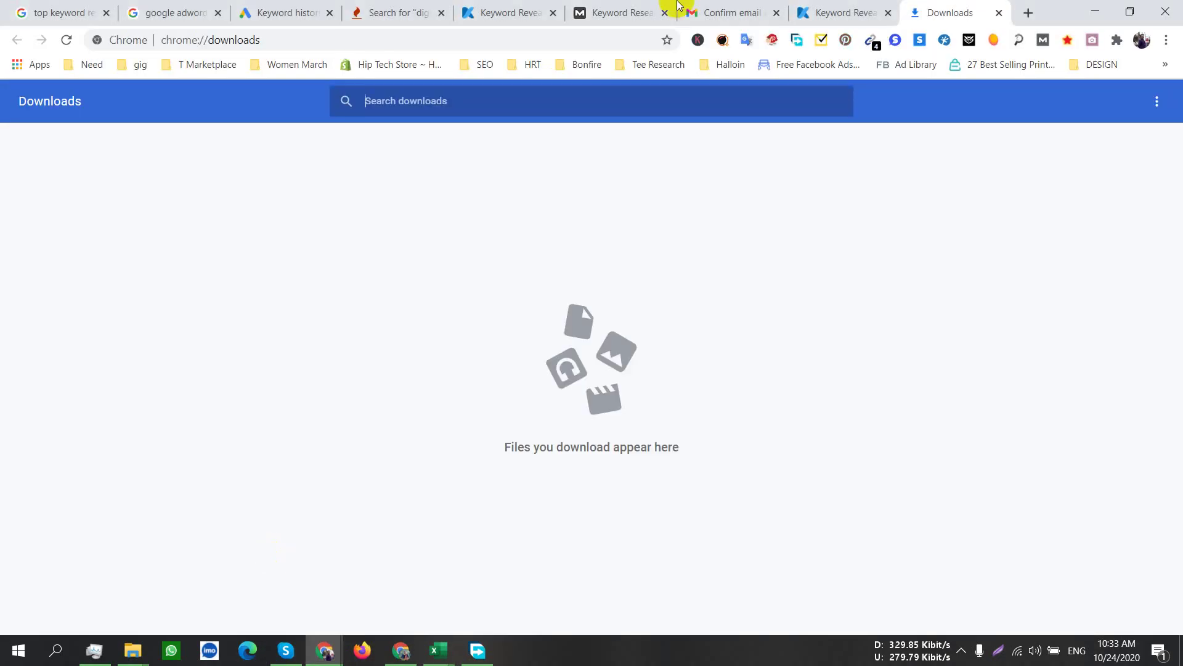
click(312, 12)
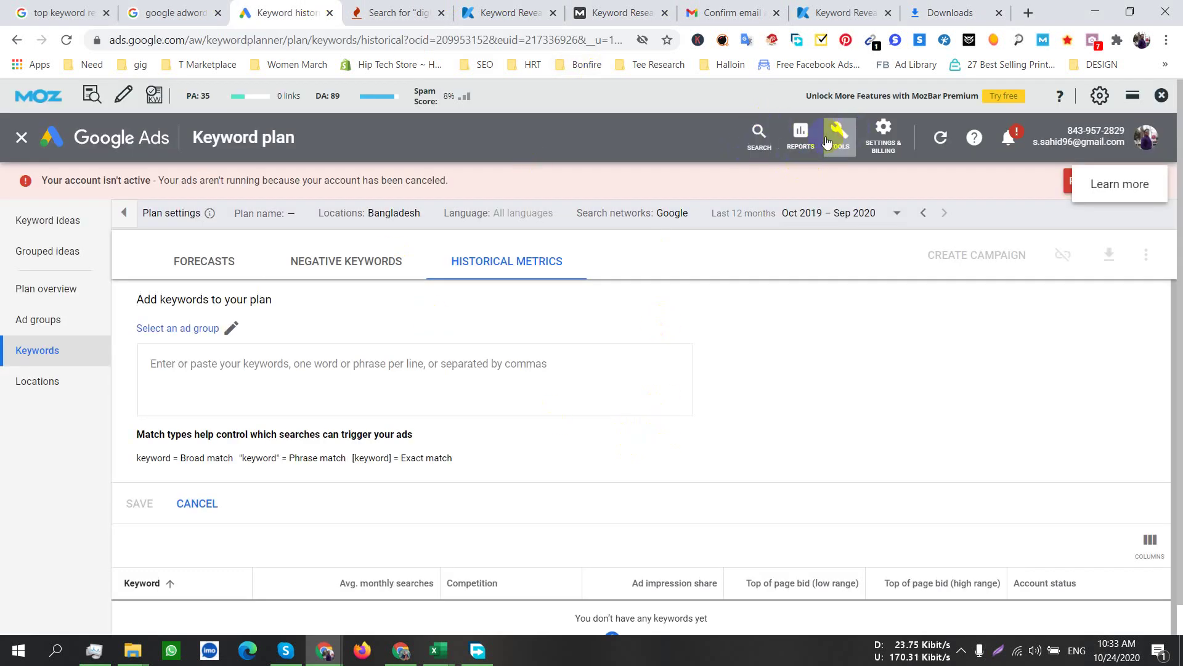
Step: Go to Keyword Planner home and focus the empty 'Get search volume and forecasts' keyword box
click(836, 145)
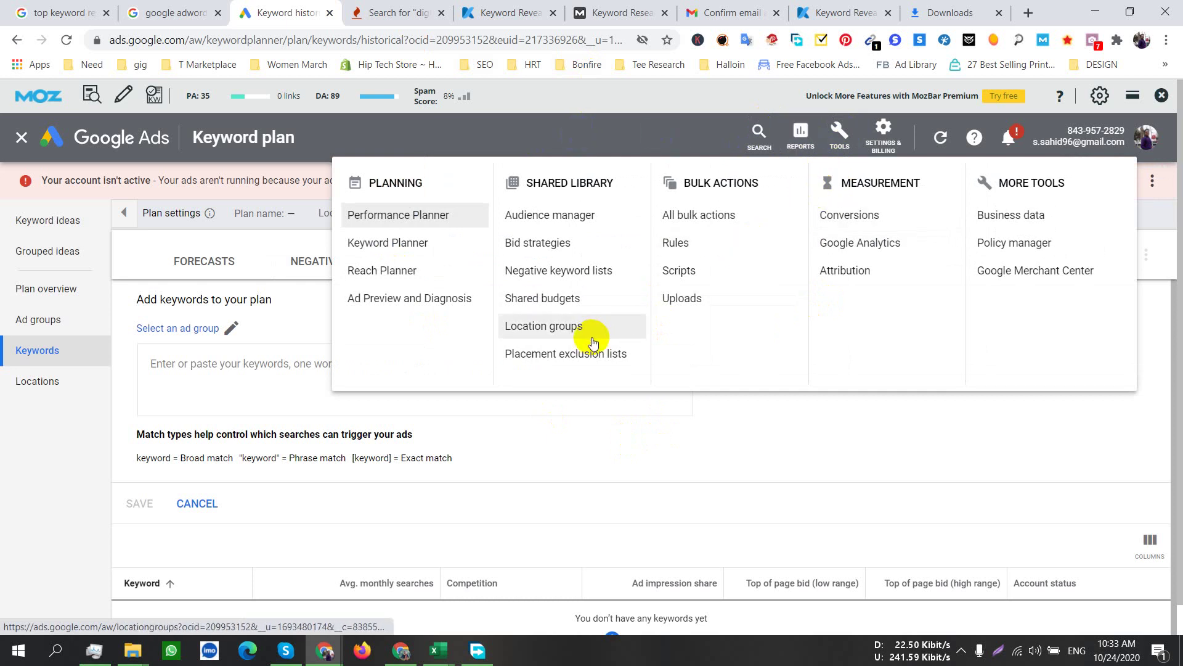
click(402, 245)
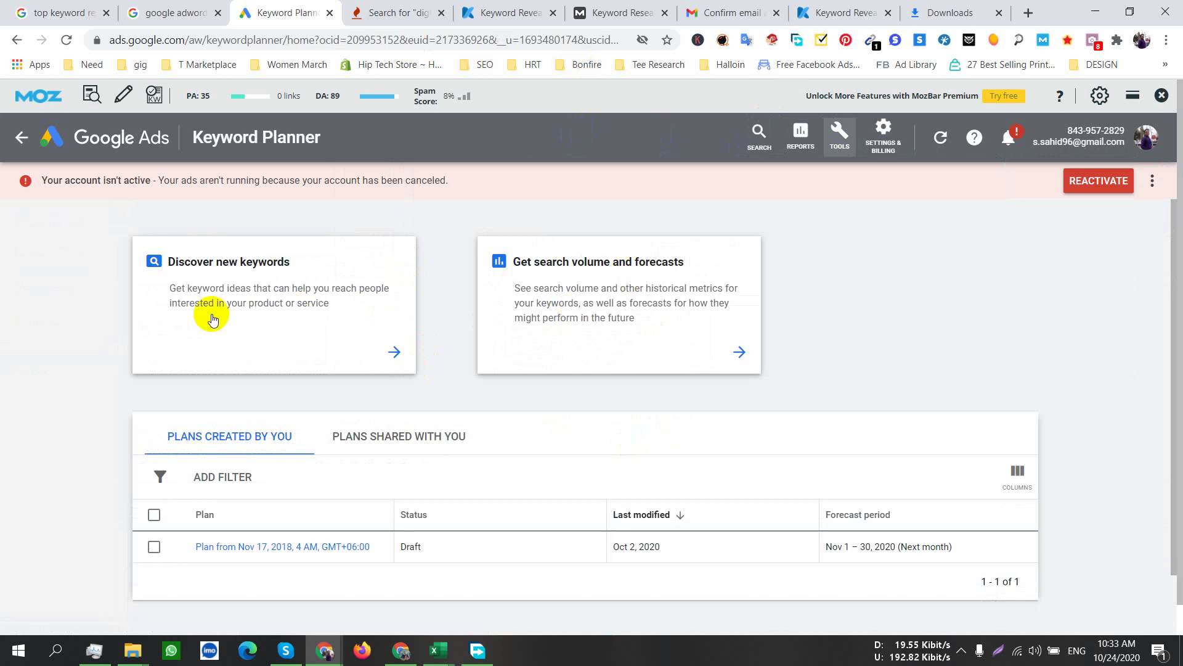
scroll(261, 482, down, 2)
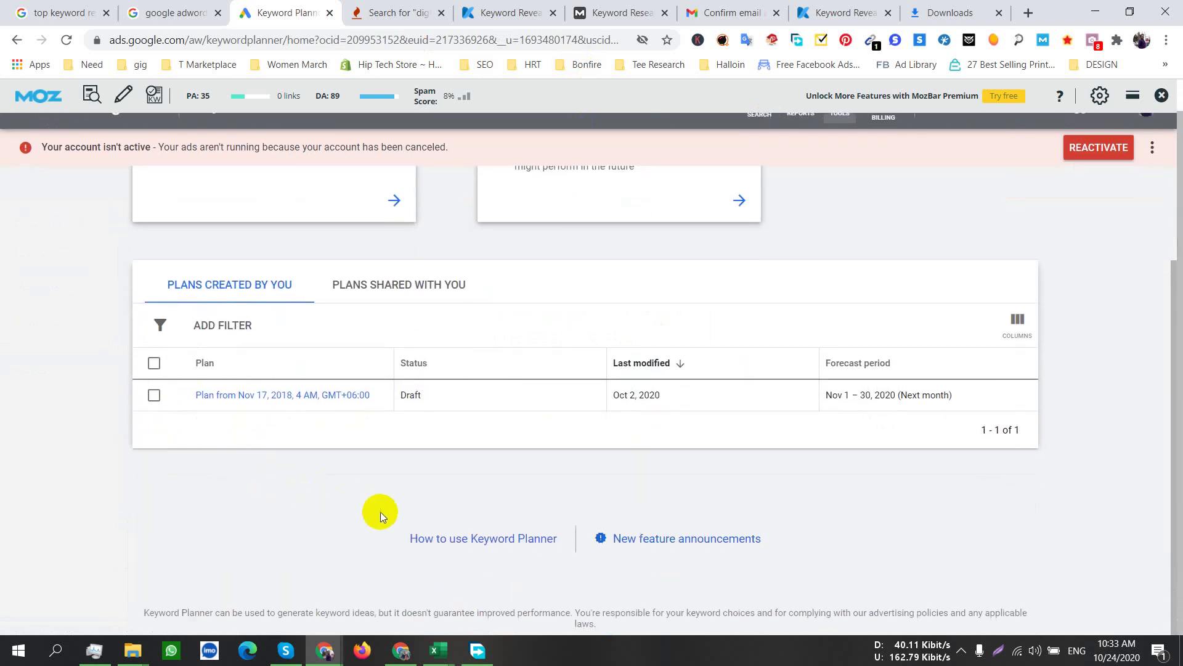
scroll(378, 510, up, 3)
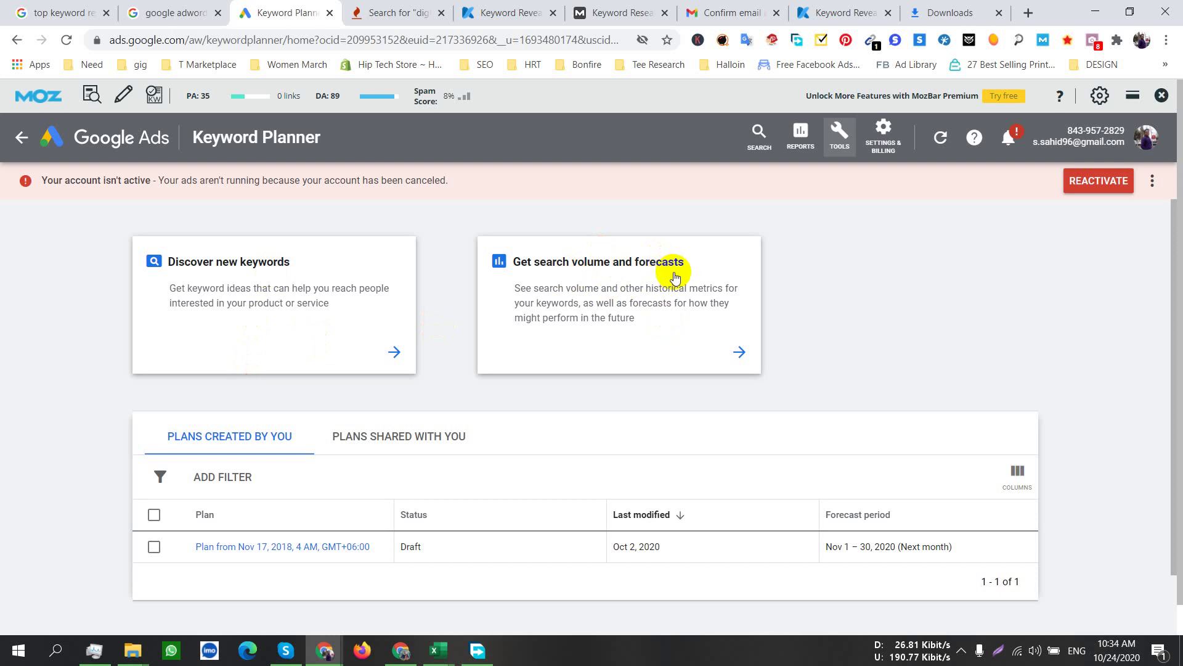
click(635, 279)
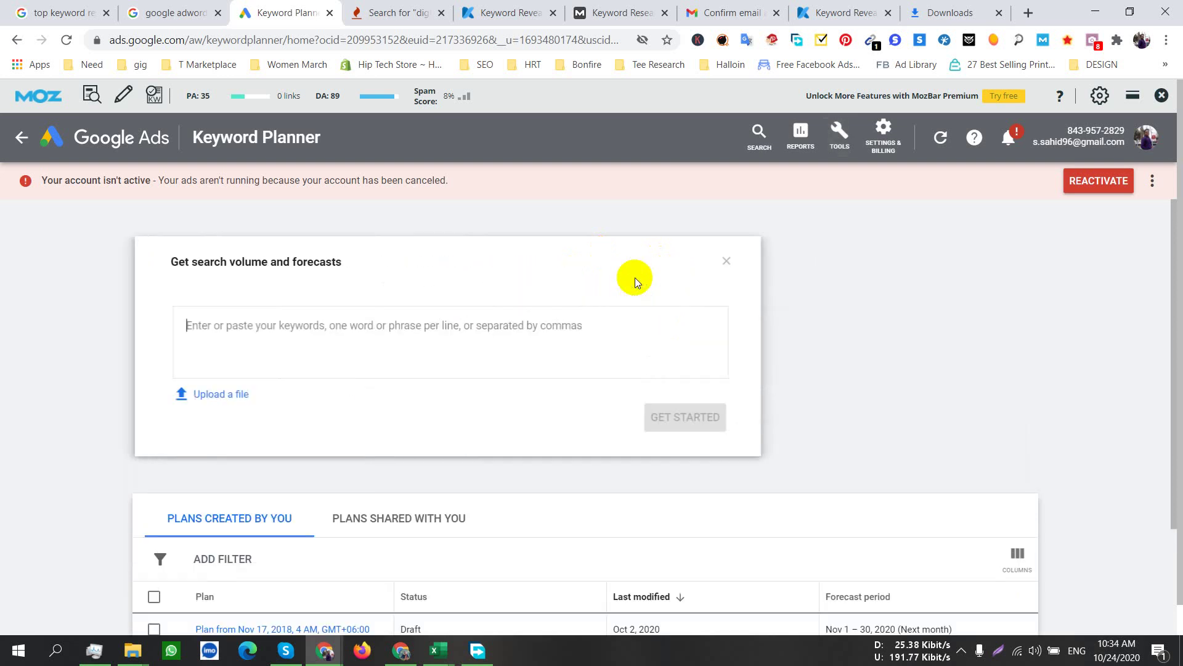
click(233, 330)
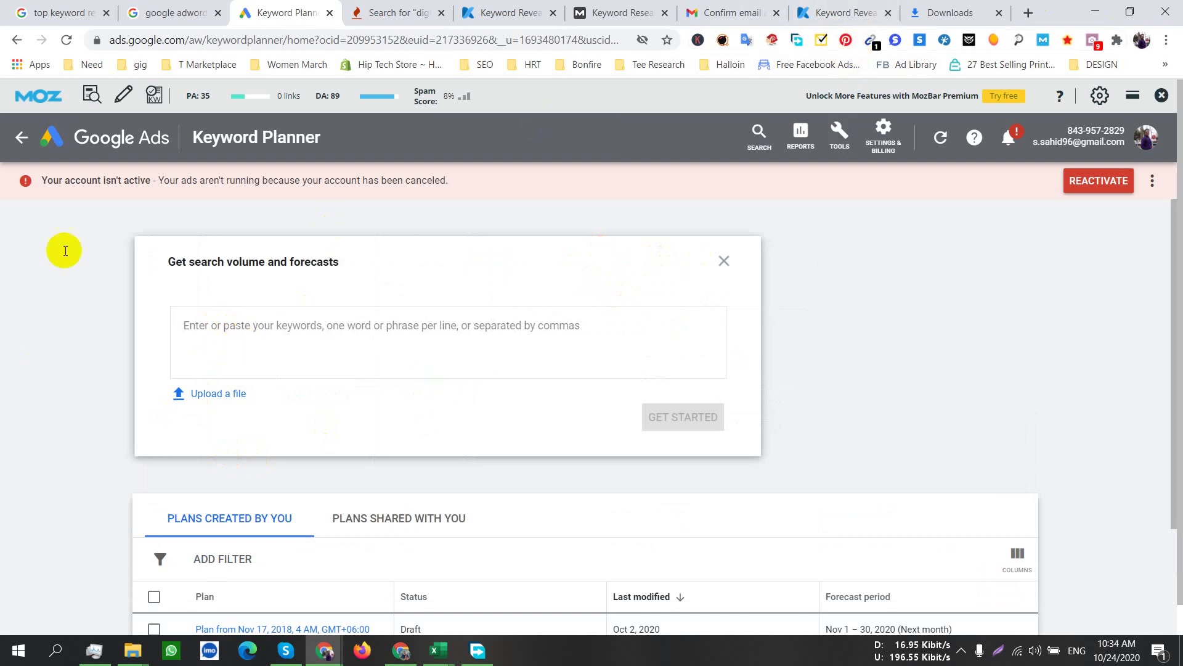
click(407, 10)
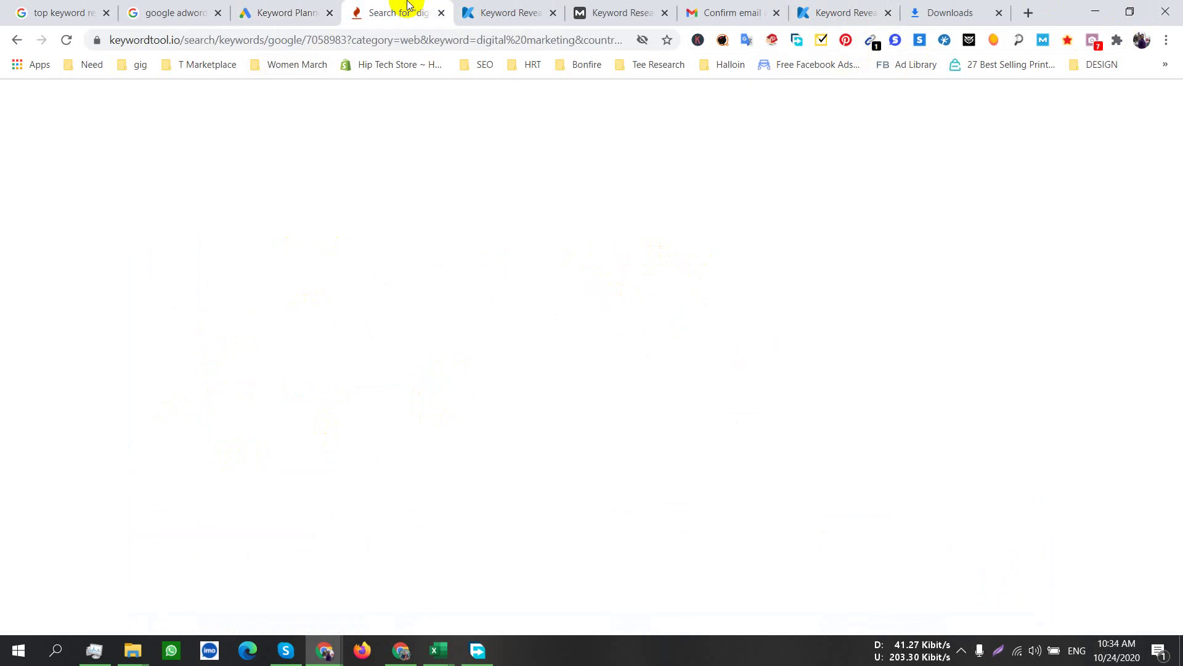
scroll(474, 416, down, 4)
scroll(475, 415, up, 4)
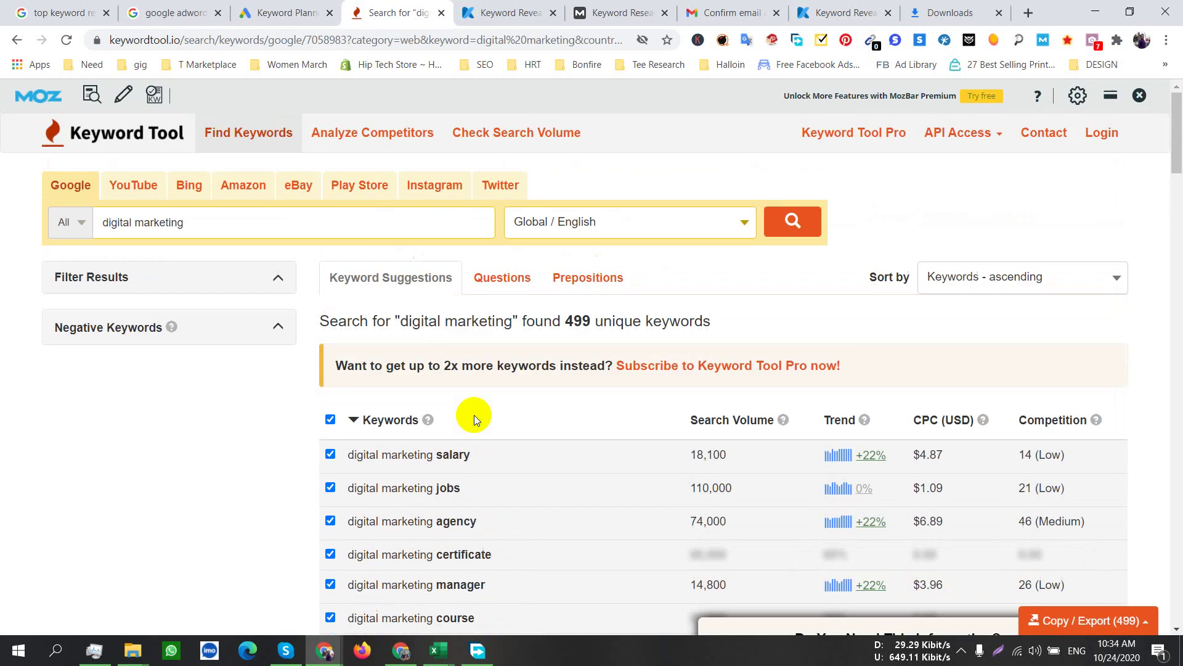
scroll(493, 417, down, 5)
scroll(529, 418, down, 4)
scroll(548, 424, up, 4)
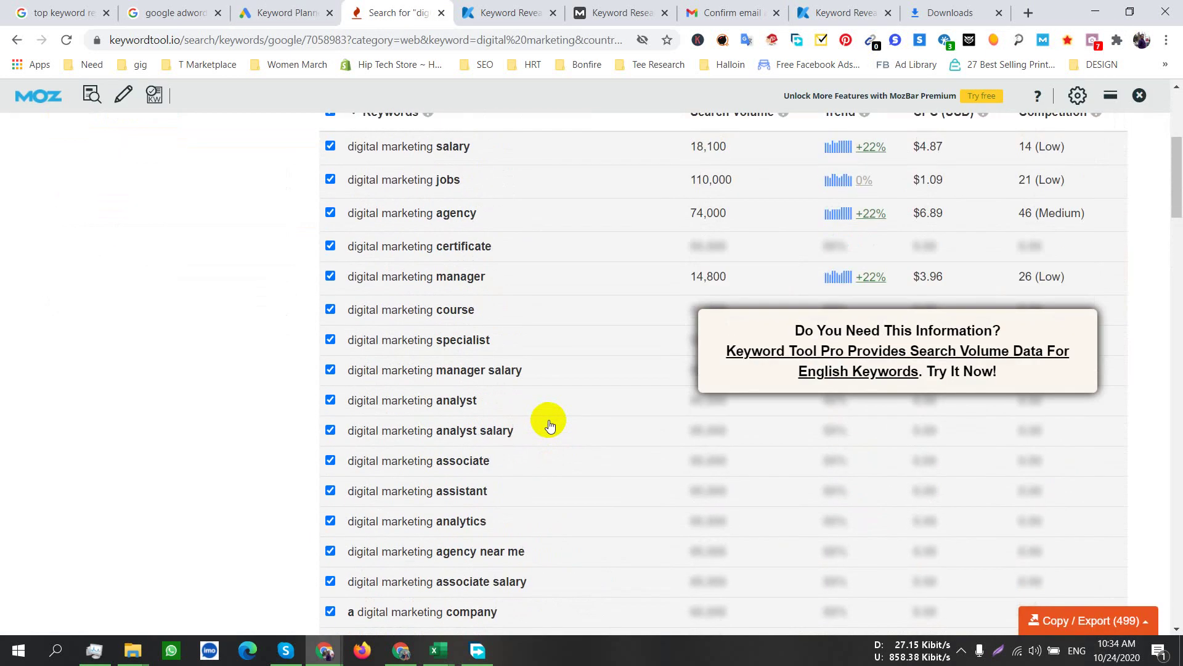
scroll(549, 423, down, 4)
scroll(549, 422, up, 5)
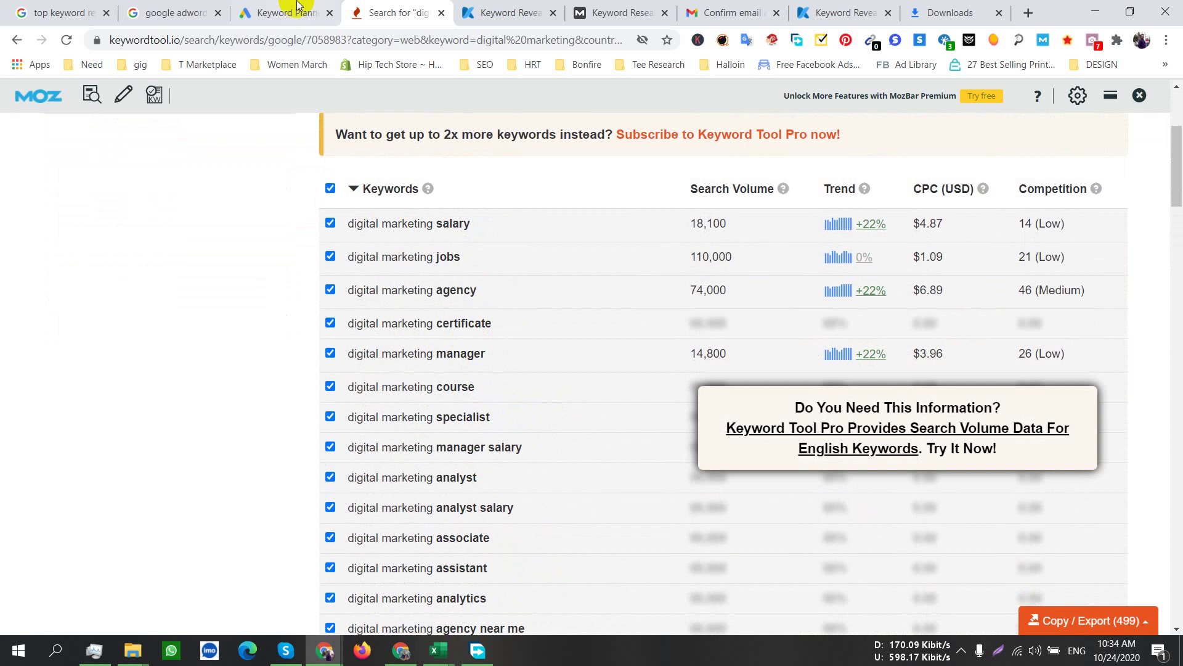
click(290, 12)
scroll(527, 571, down, 2)
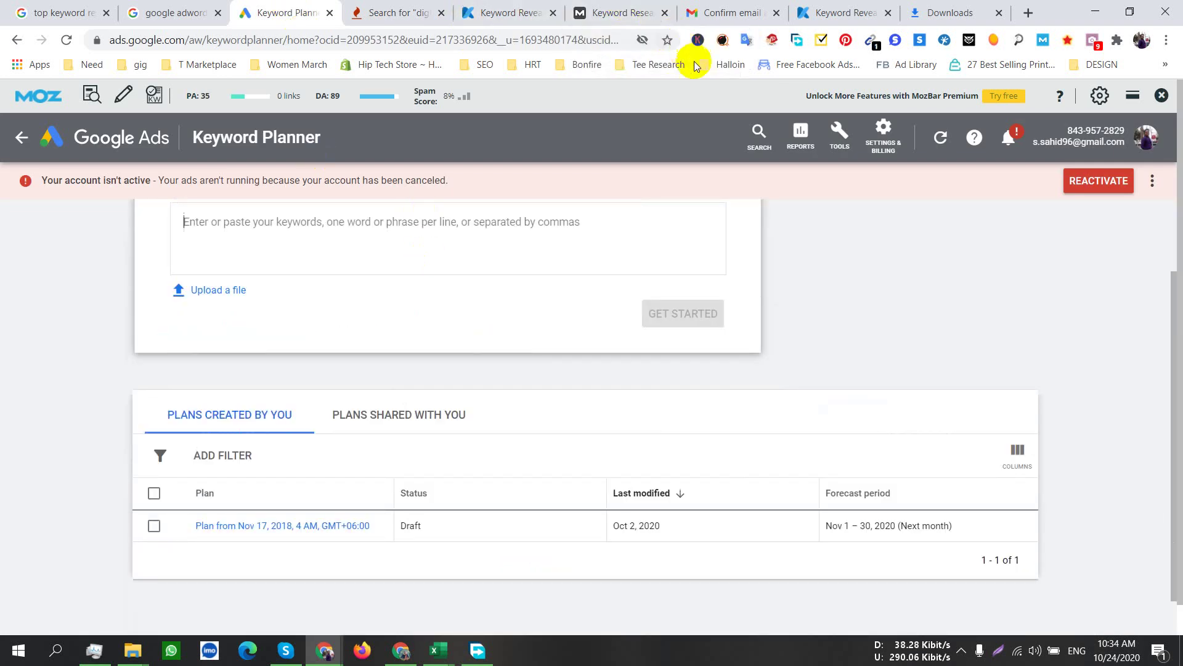
Step: Switch to the Moz Keyword Explorer tab and scroll through its empty search page
click(610, 12)
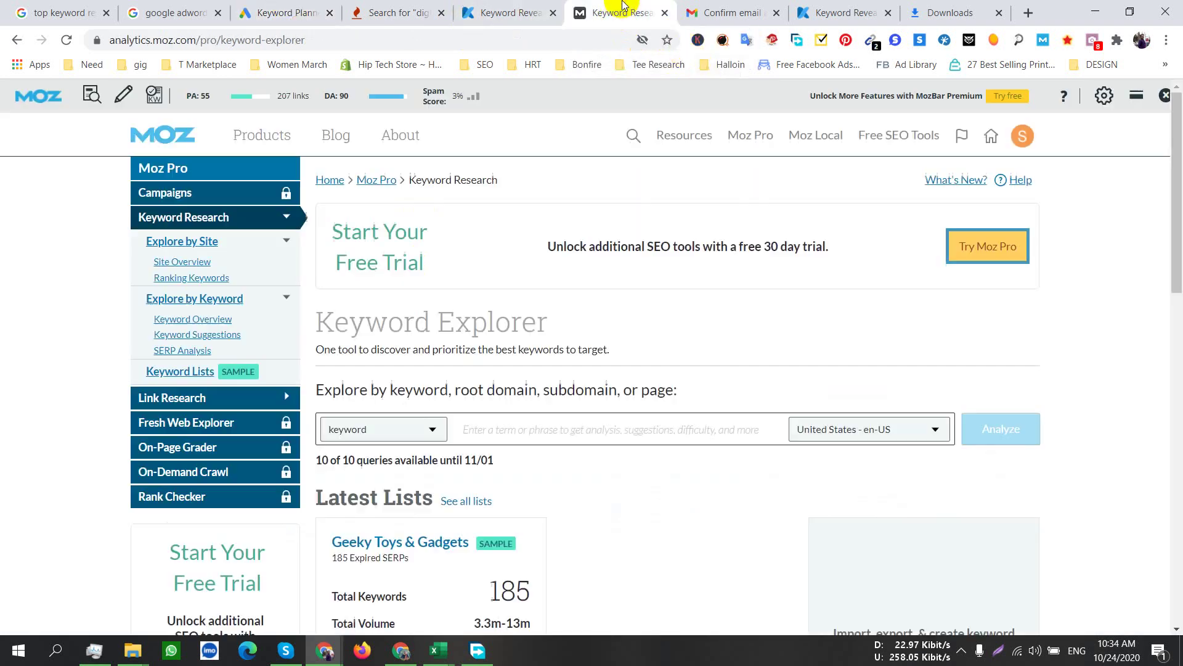
scroll(586, 423, down, 9)
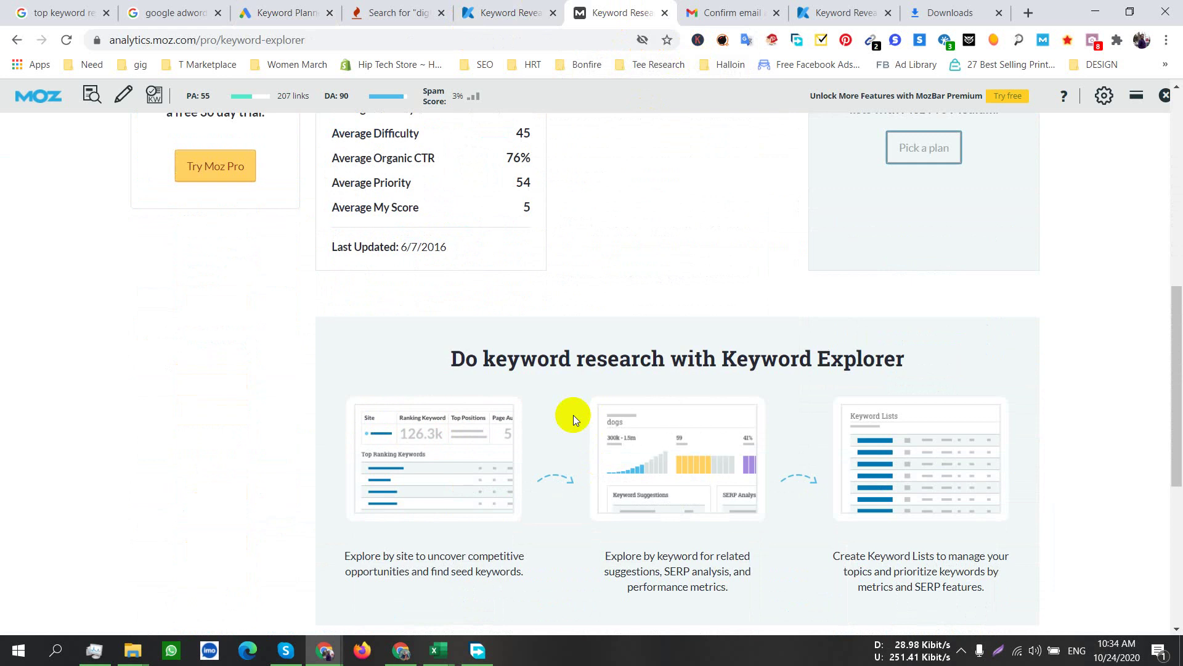
scroll(574, 416, up, 9)
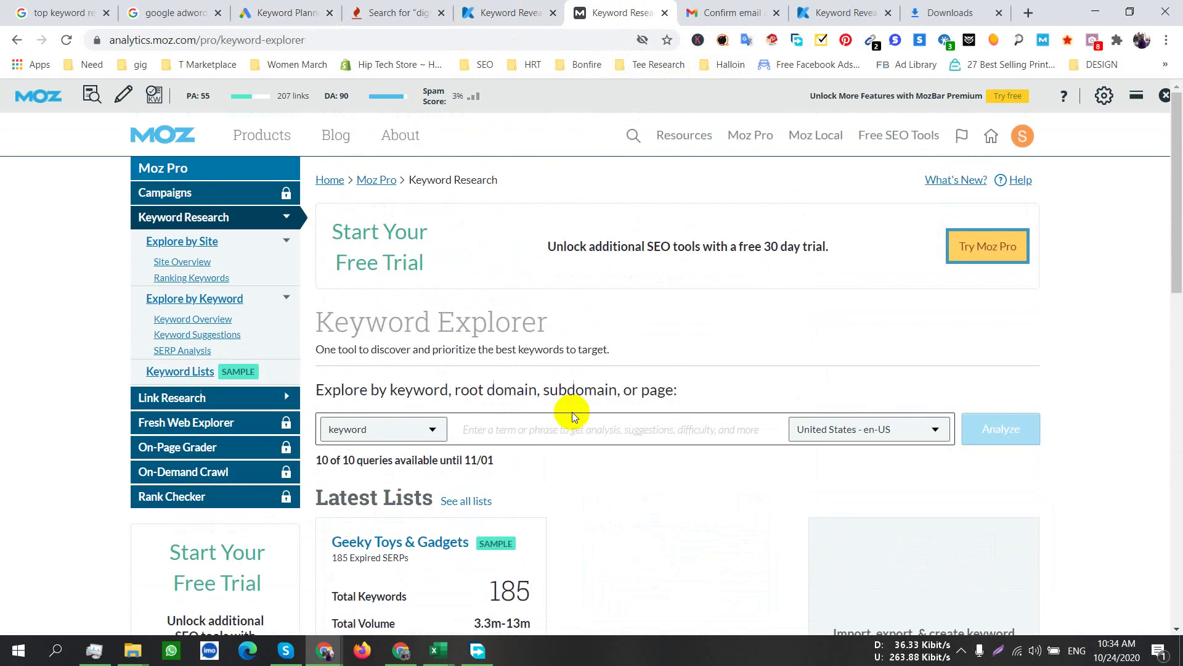
Step: Move through the Gmail and Keyword Revealer tabs to its keyword research page and focus the keyword box
click(745, 21)
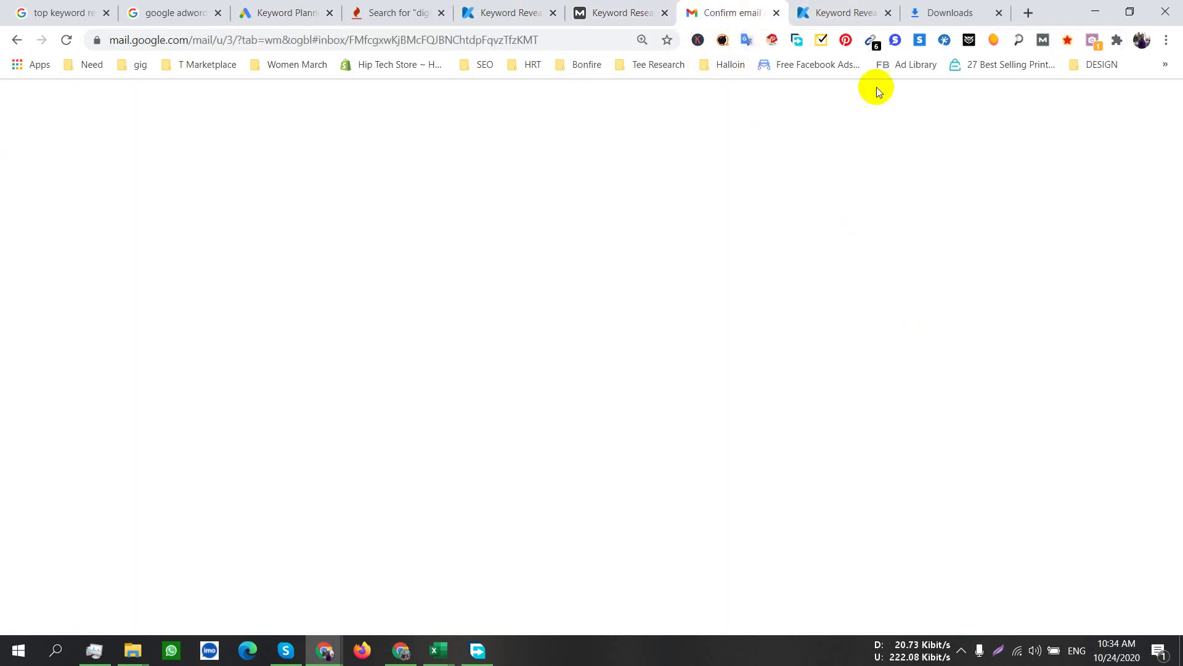
click(851, 6)
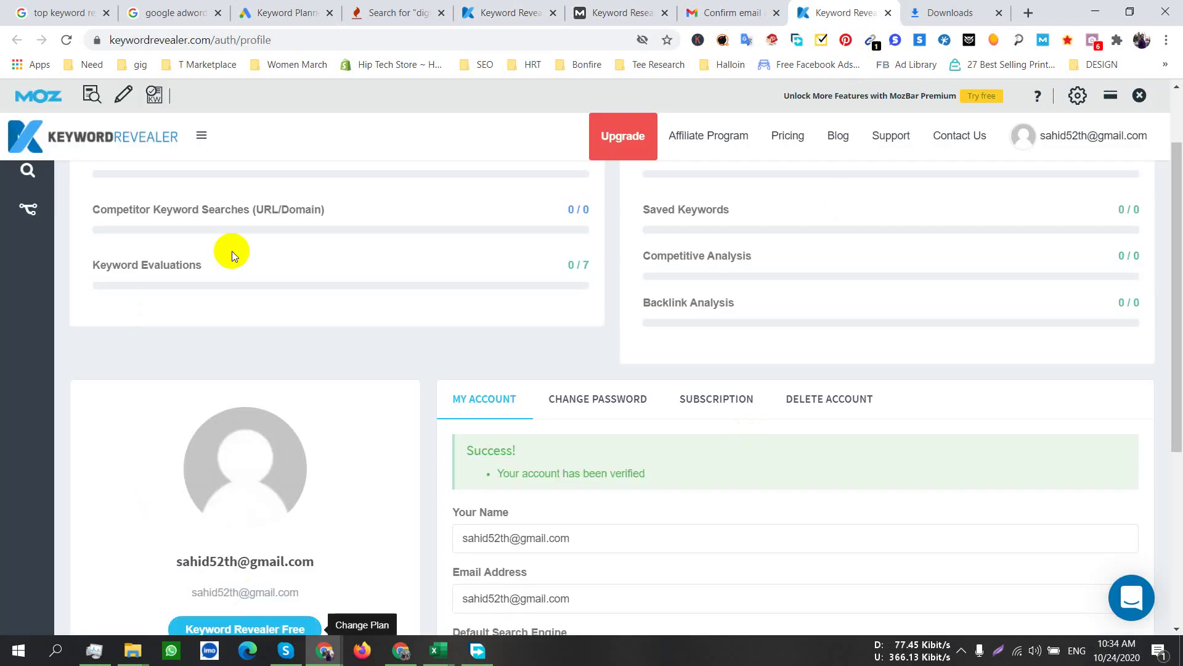
click(487, 8)
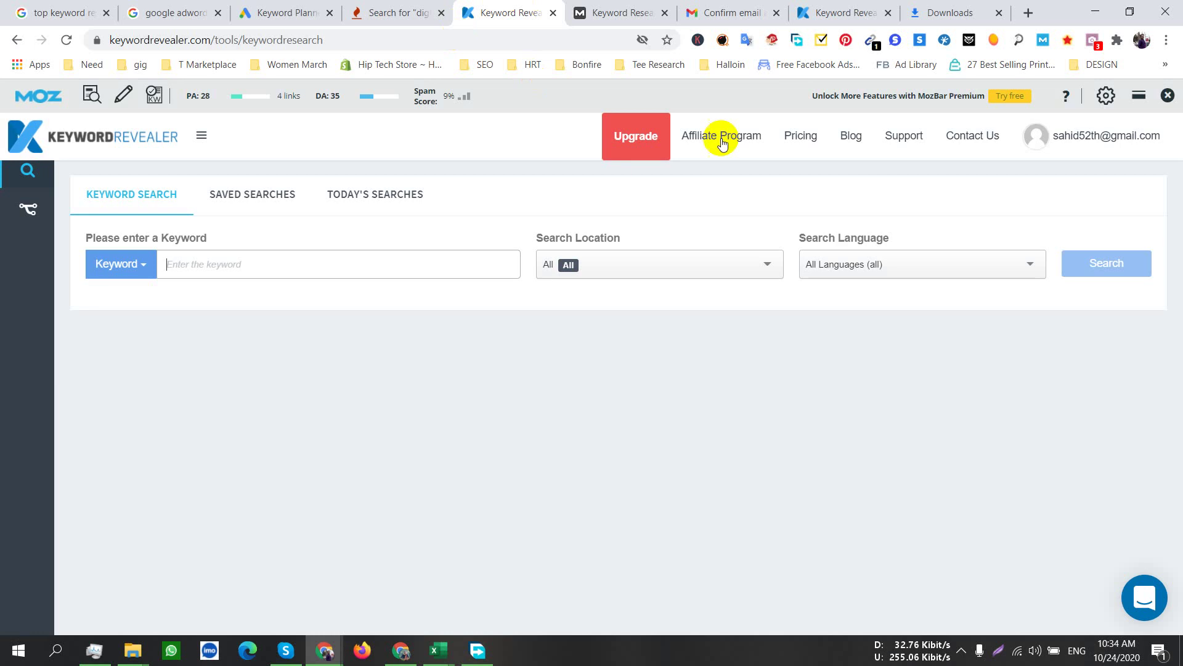
click(261, 264)
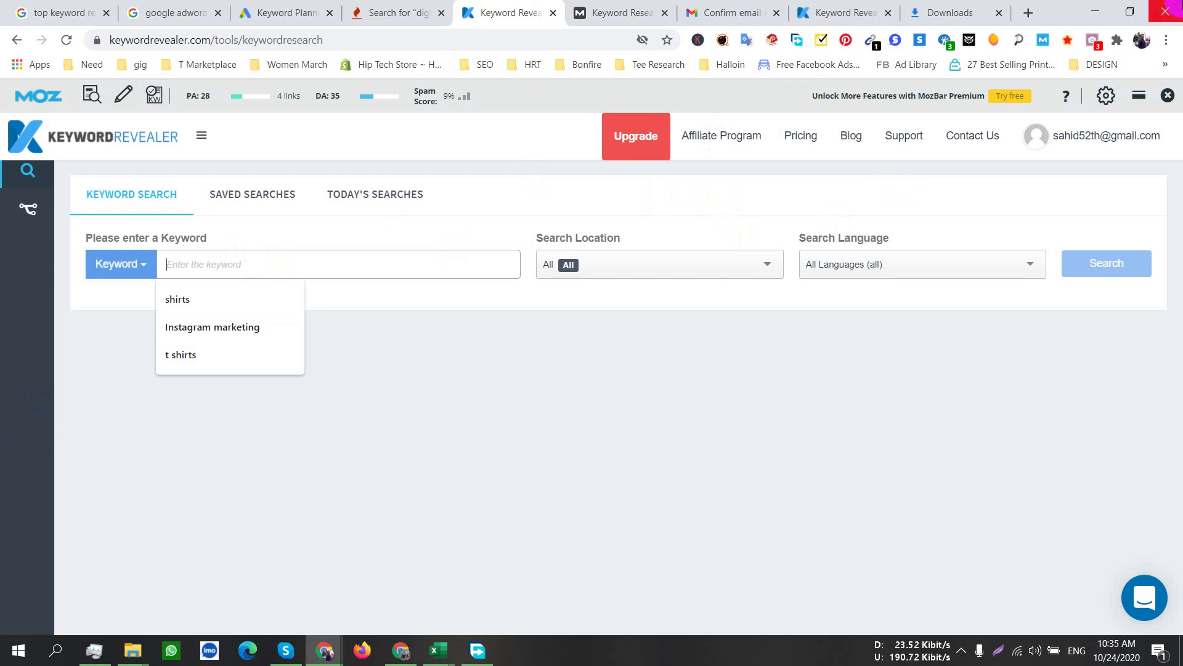
click(54, 652)
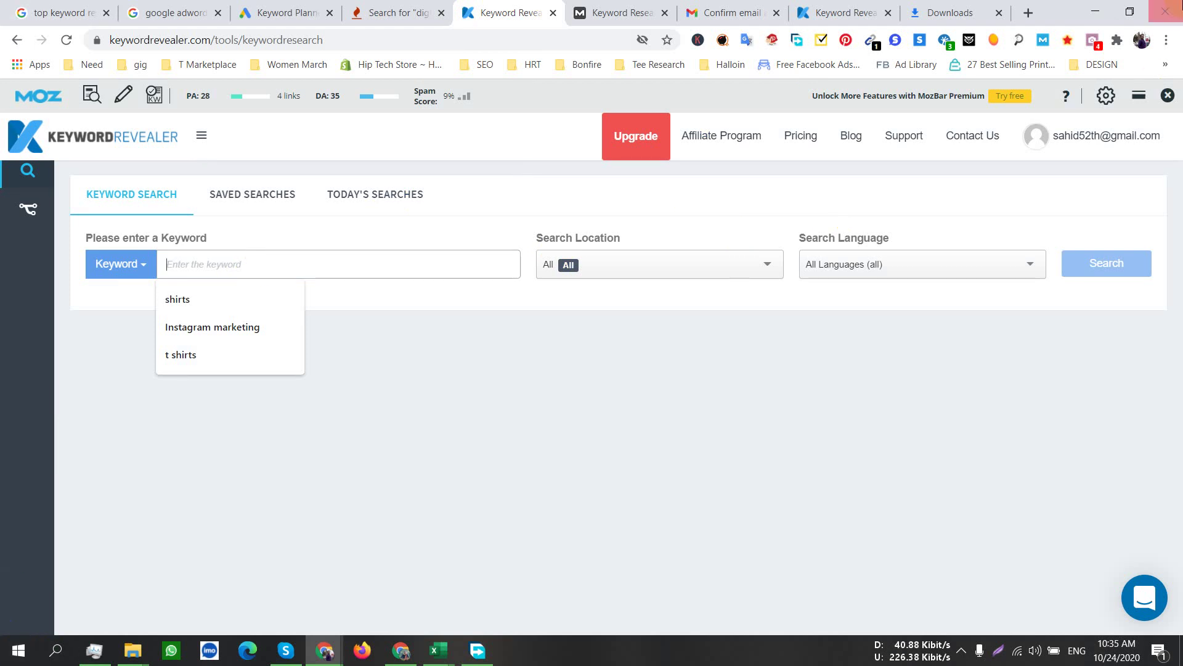
Step: Load google.com in a new browser tab
click(1029, 13)
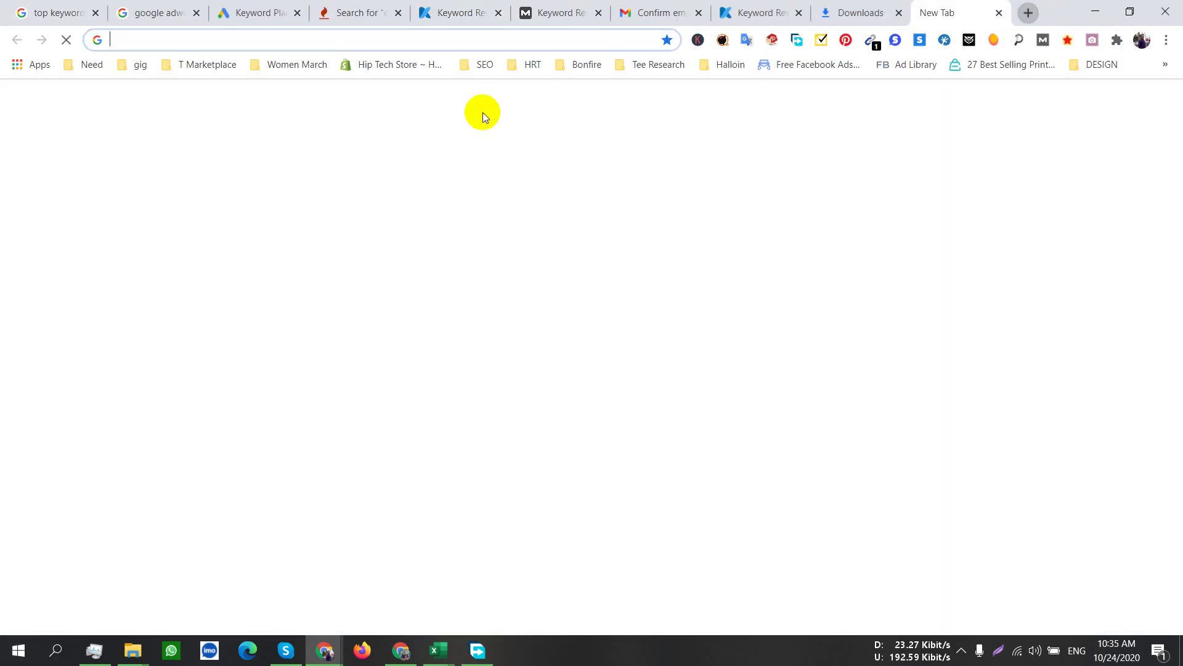
text(goo)
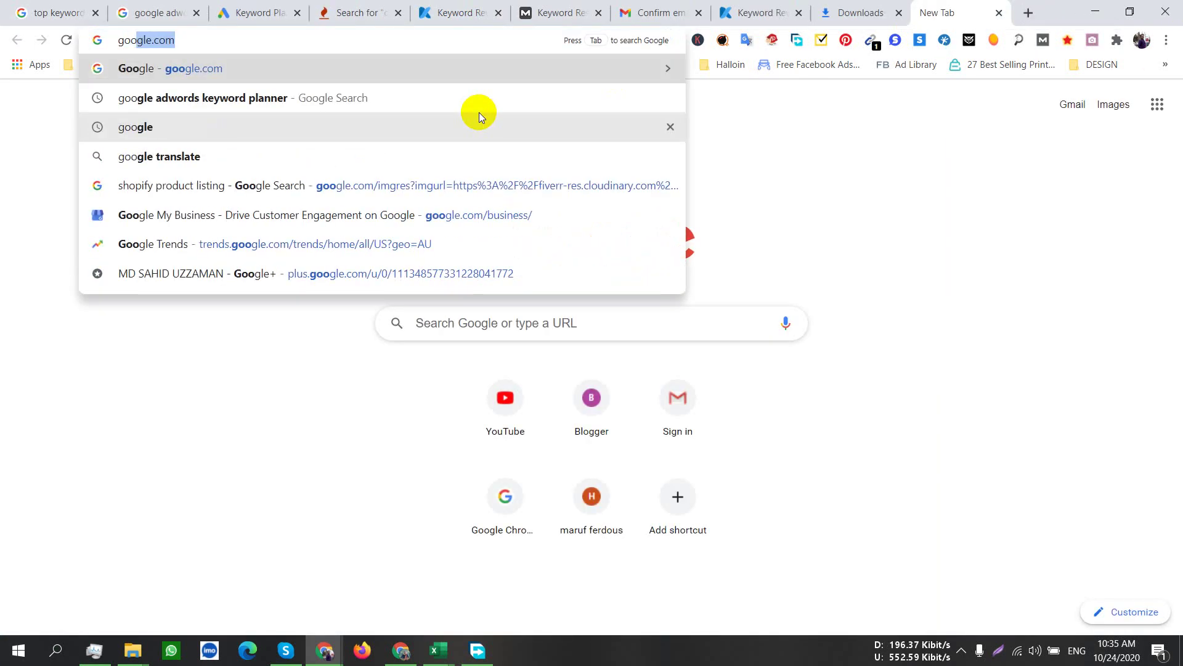
click(338, 47)
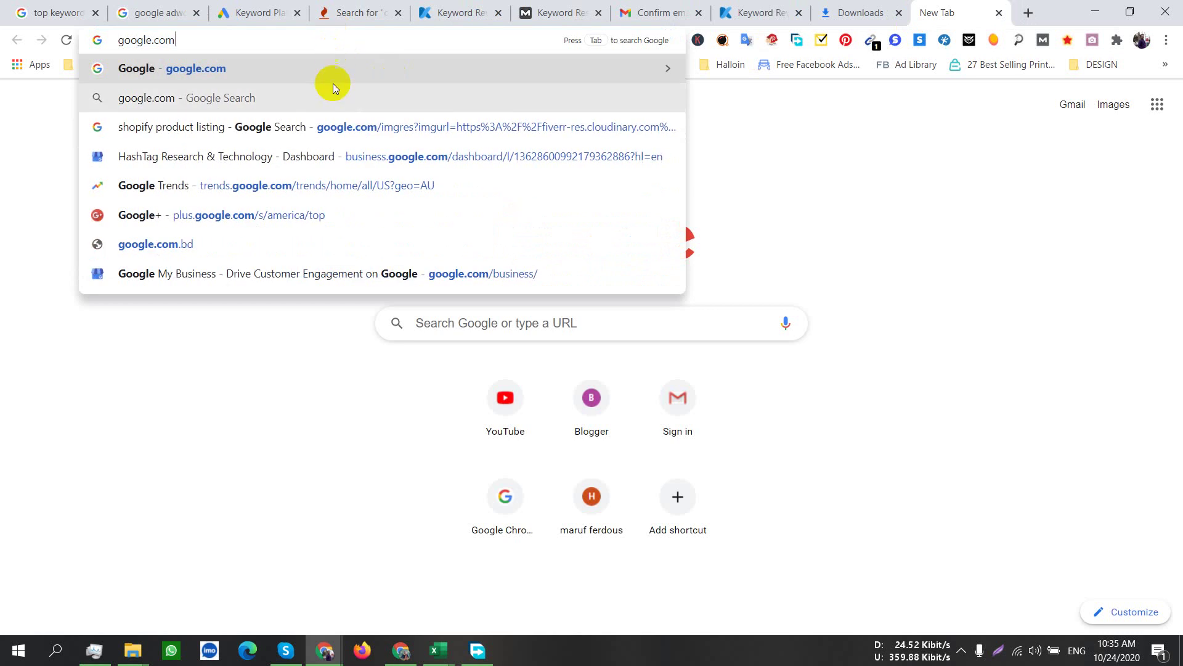
click(328, 79)
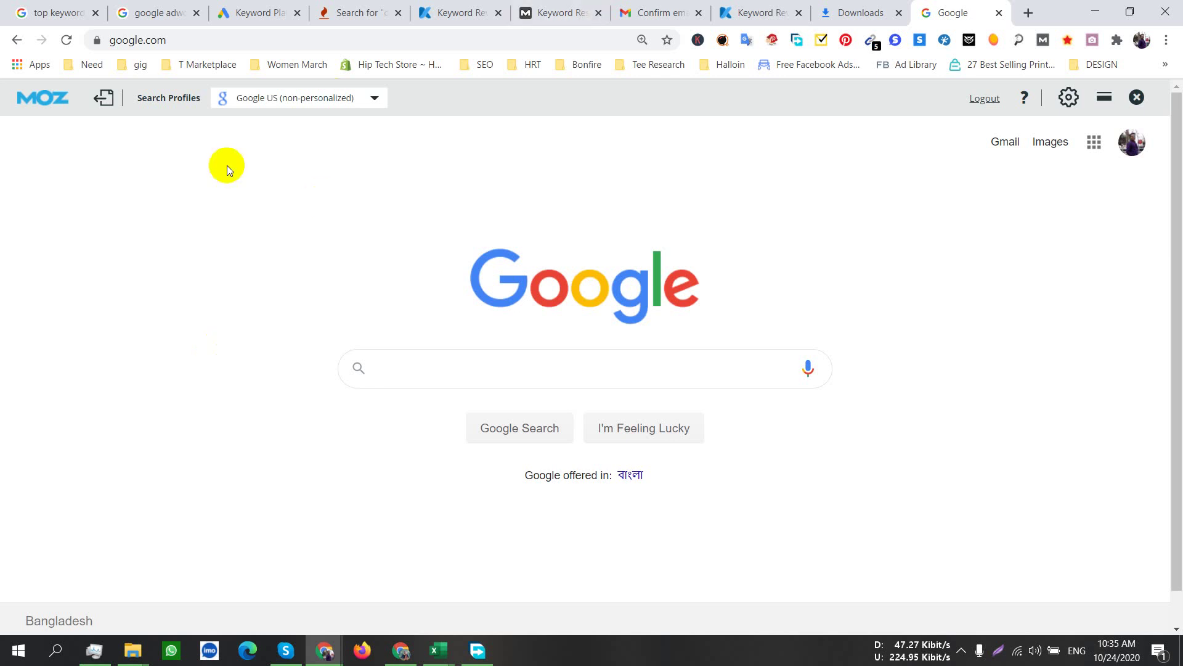
Step: Search Google for 'google trends' from the address bar
click(345, 32)
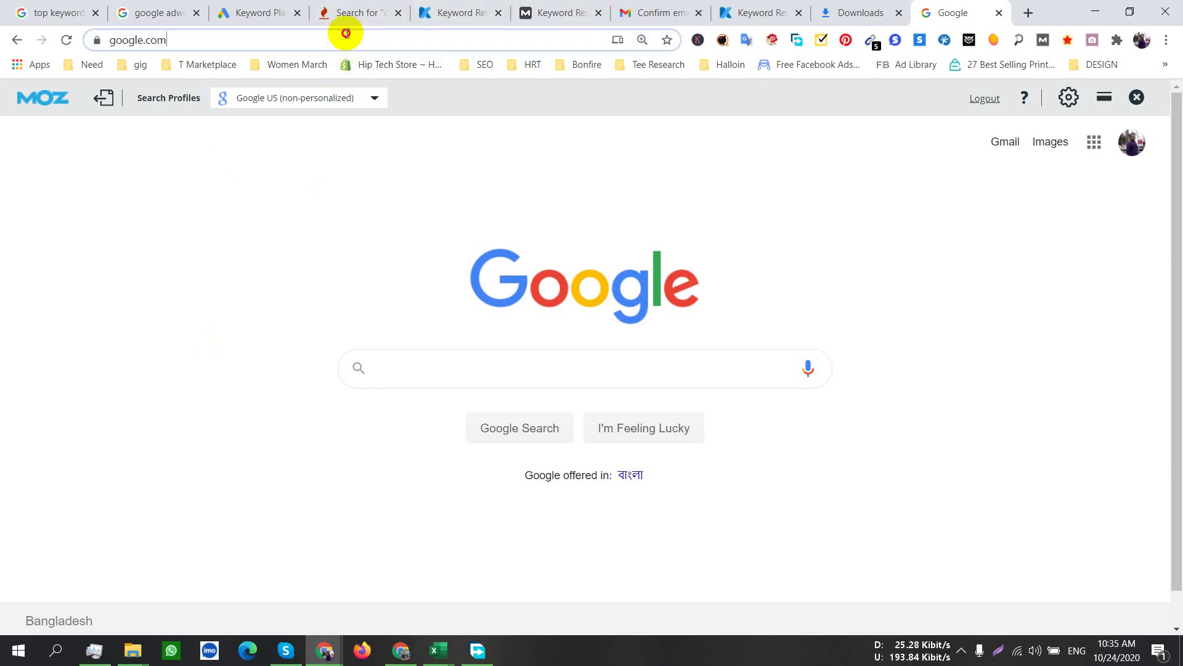
key(BackSpace)
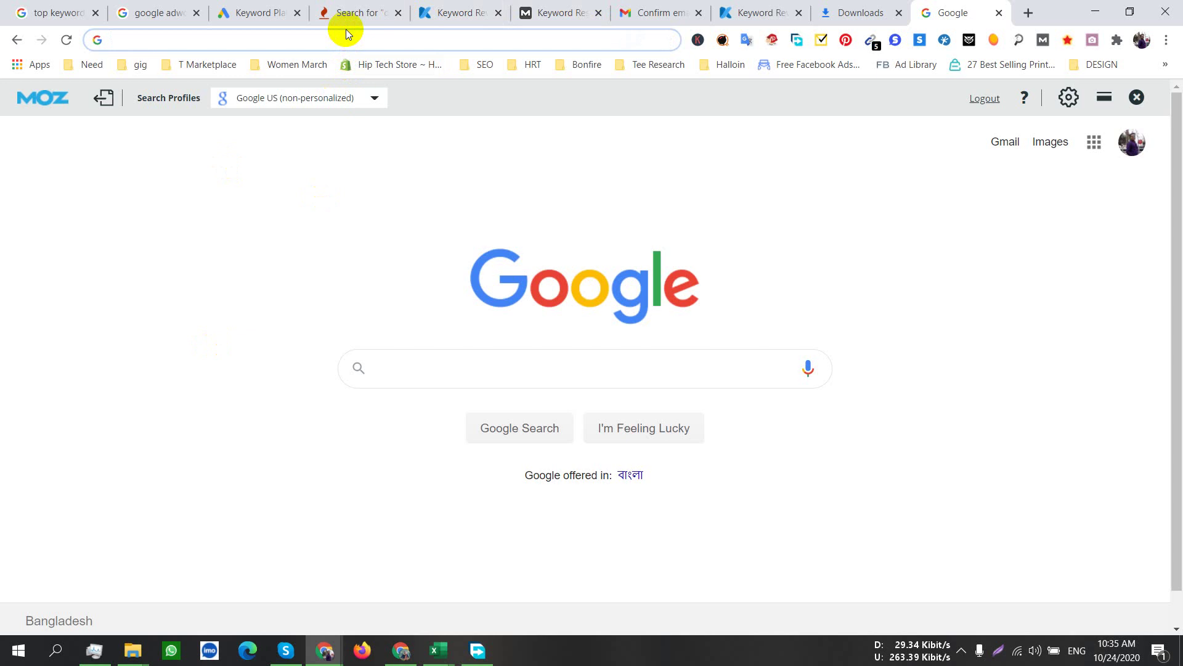
text(goo)
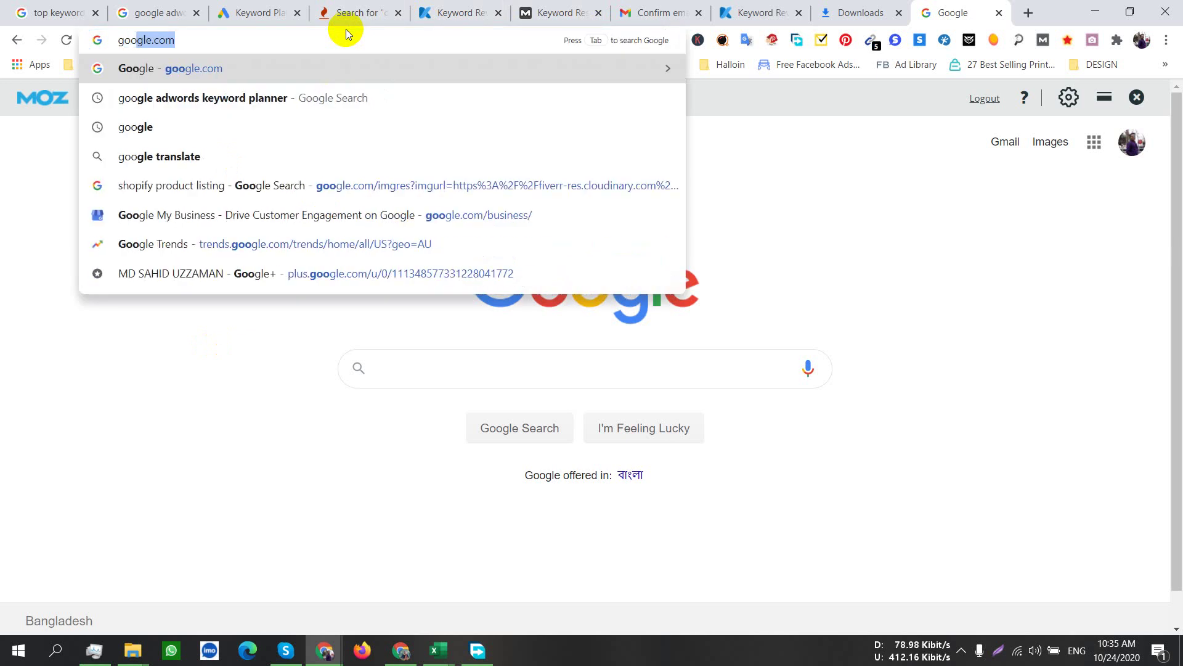
text(gle )
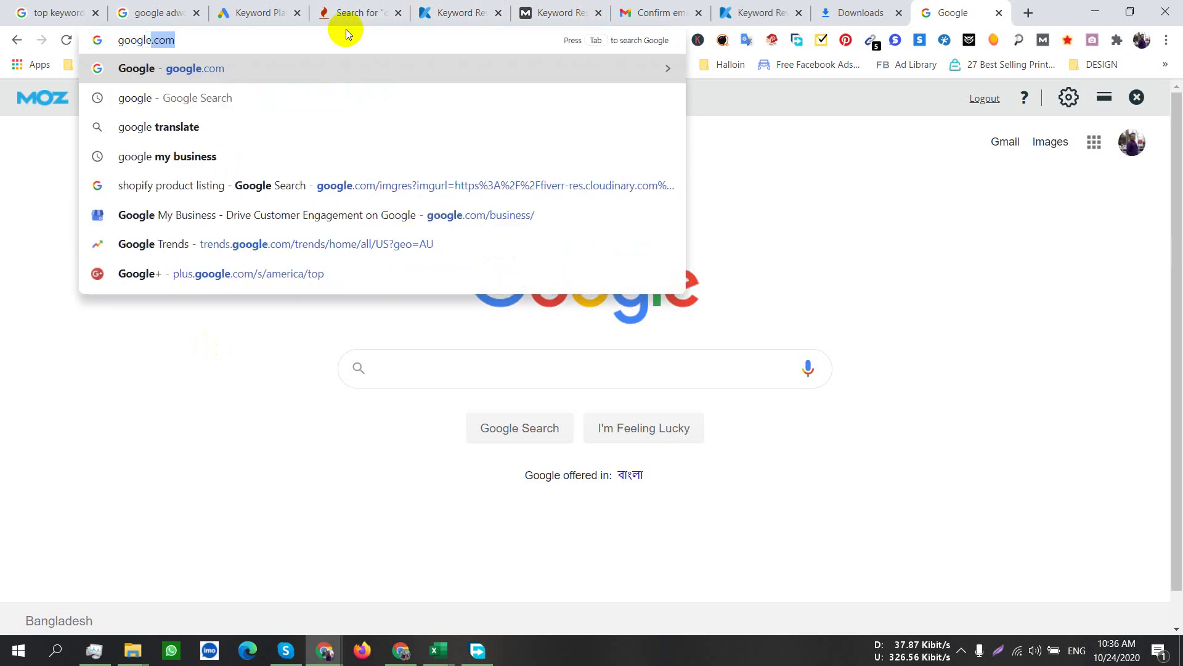
text(tre)
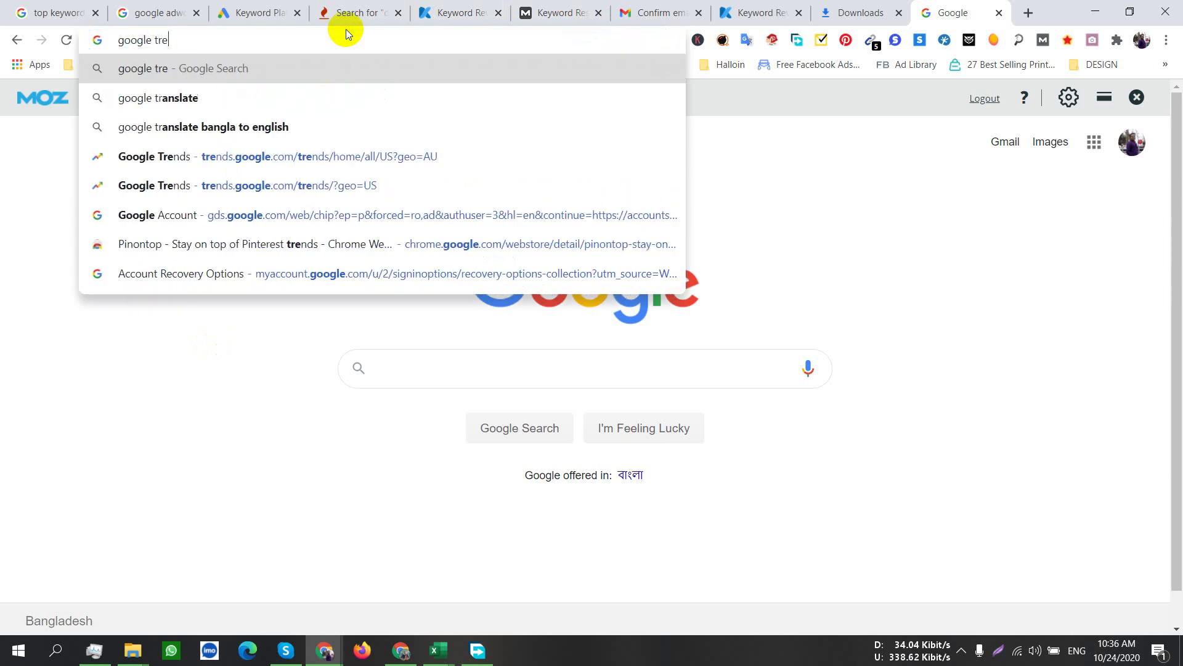
click(238, 103)
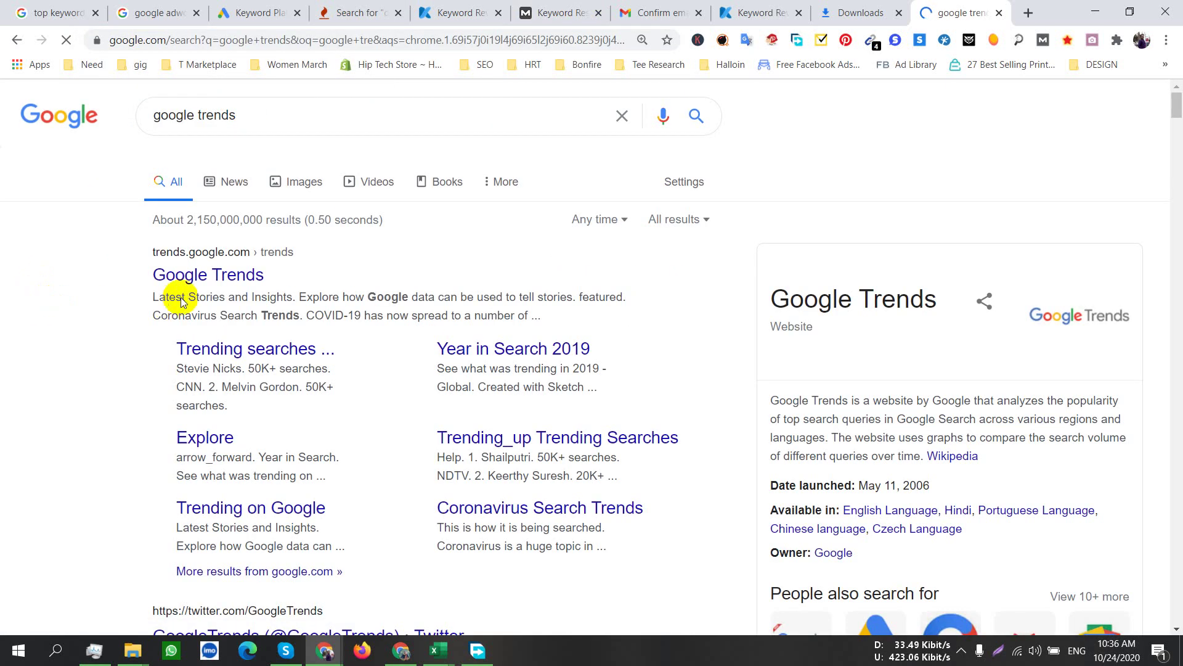
Step: Open the Google Trends site and paste 'digital marketing' from the Keyword Tool query into its search box
click(256, 274)
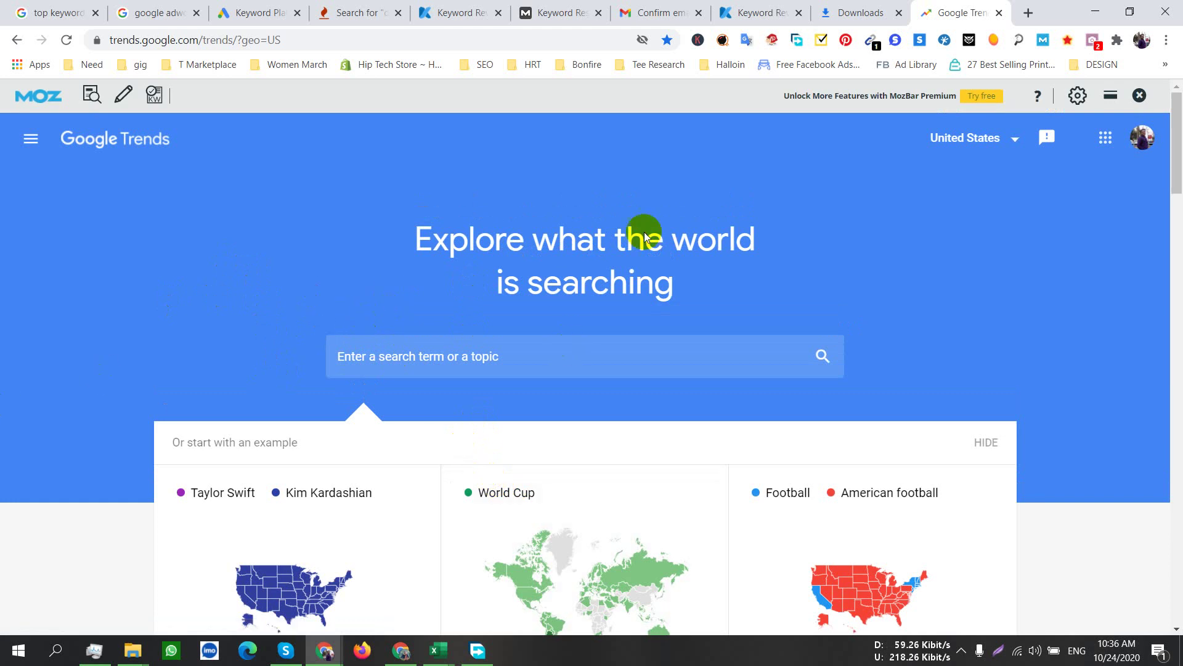
click(356, 12)
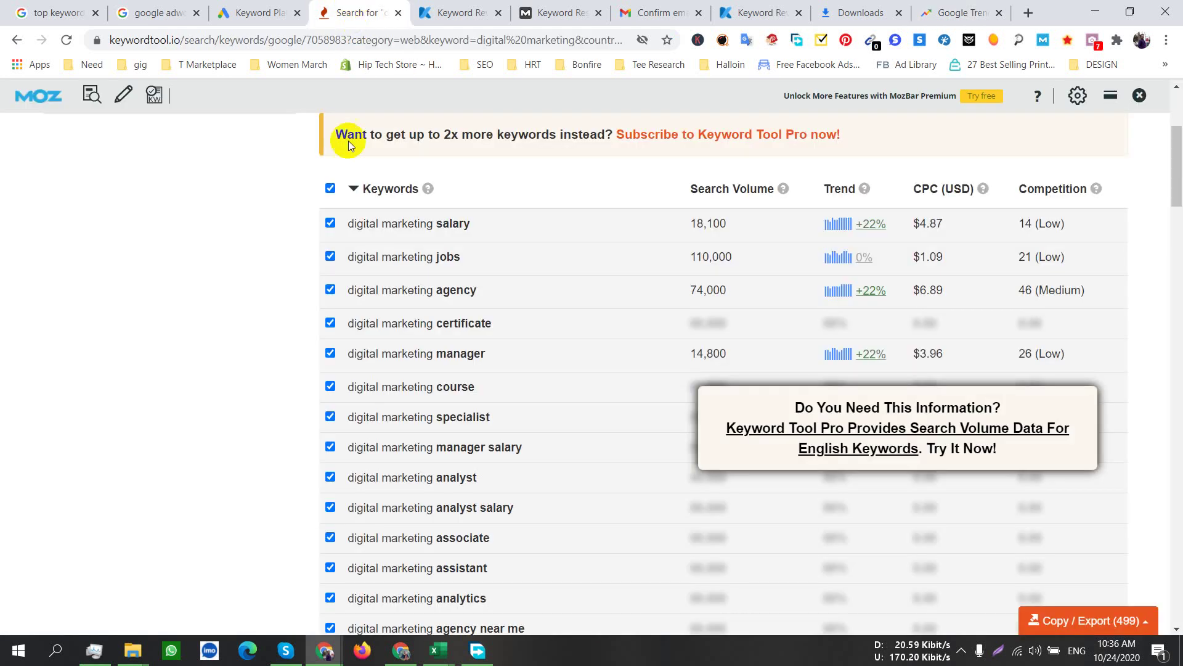
scroll(335, 225, up, 5)
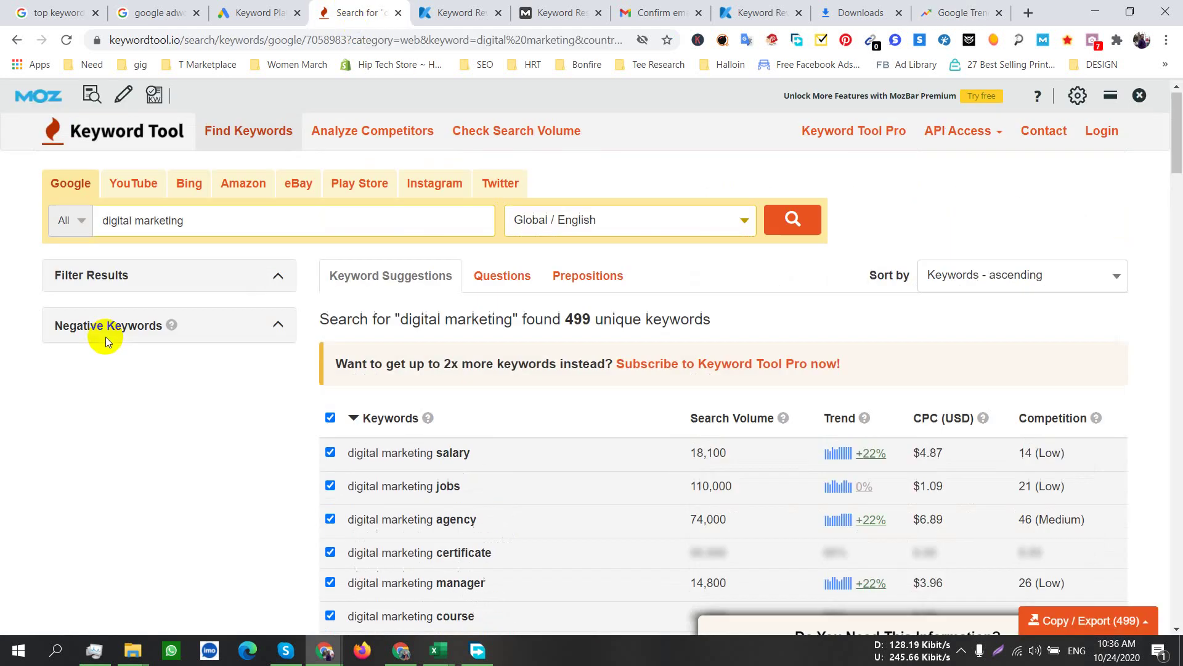
triple_click(219, 222)
key(ctrl+c)
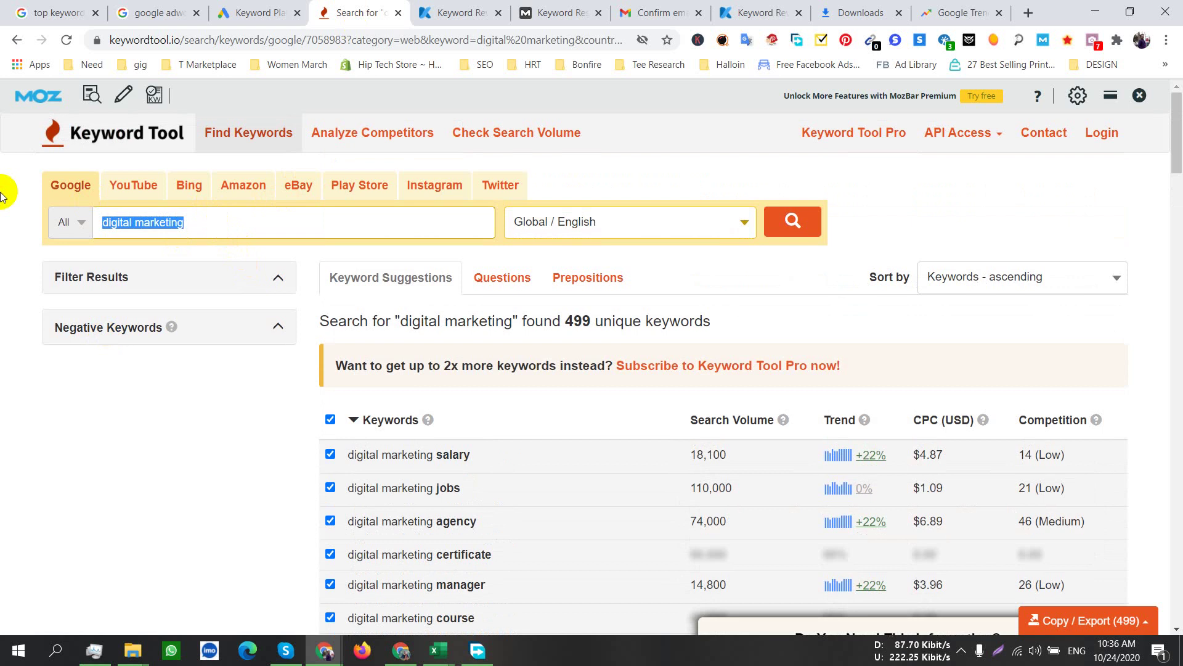
click(984, 7)
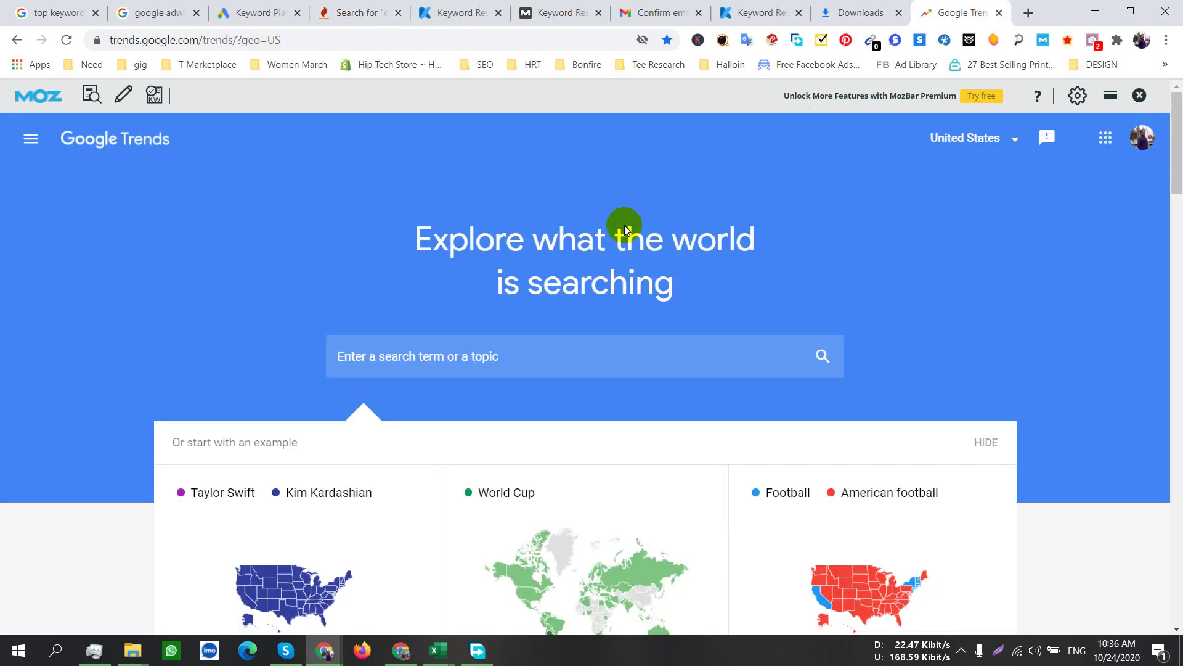
click(509, 358)
key(ctrl+v)
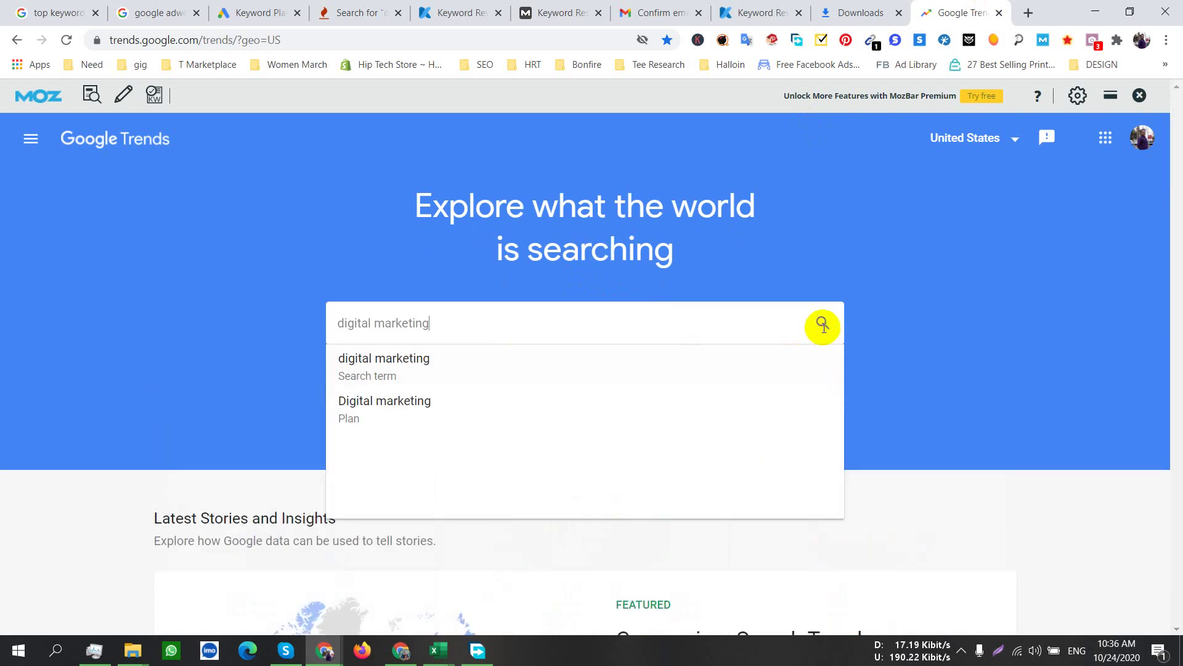
Step: Explore 'digital marketing', review its past-12-month US interest and subregions, then go back
click(647, 377)
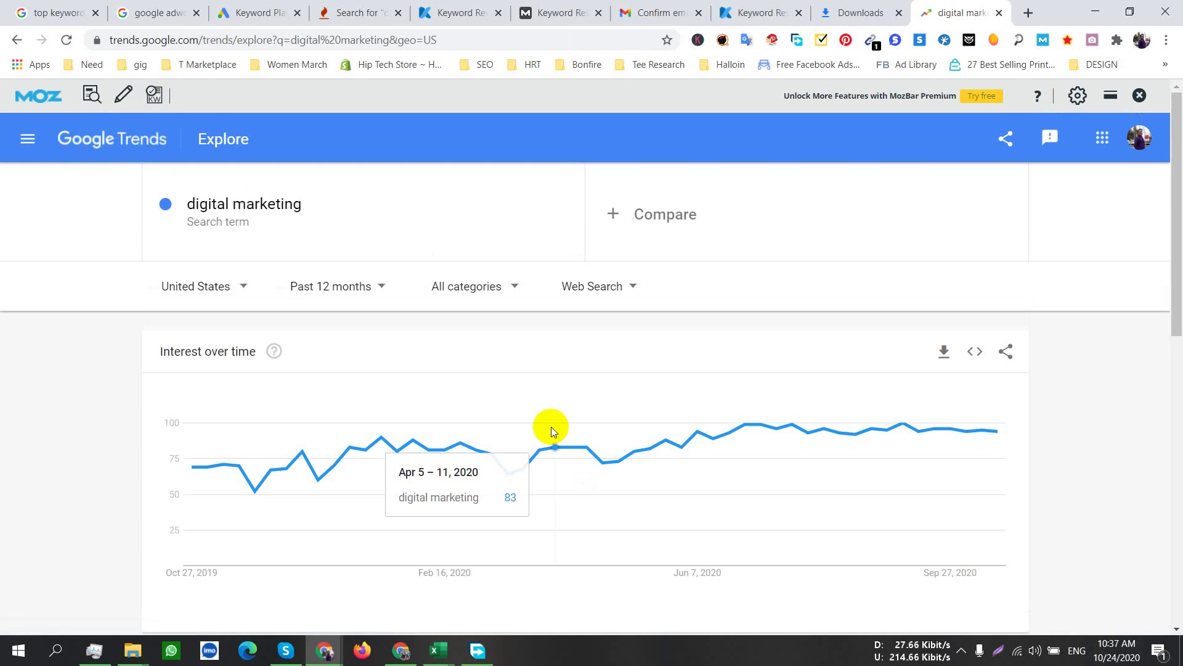
scroll(221, 459, down, 5)
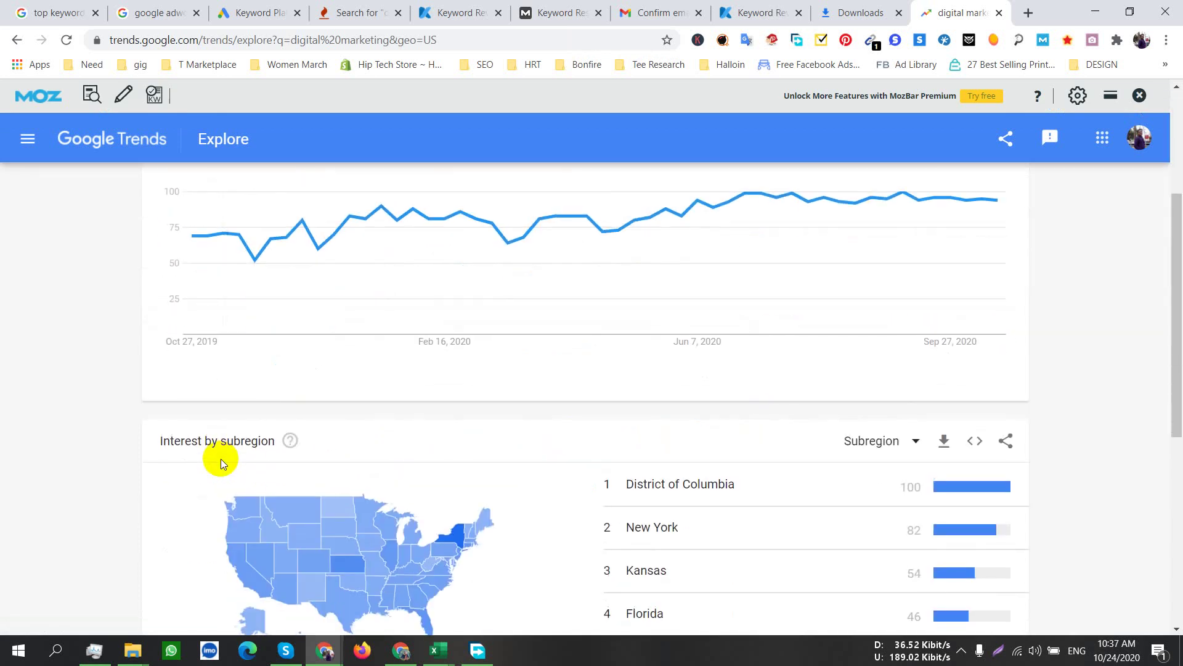
scroll(222, 456, down, 1)
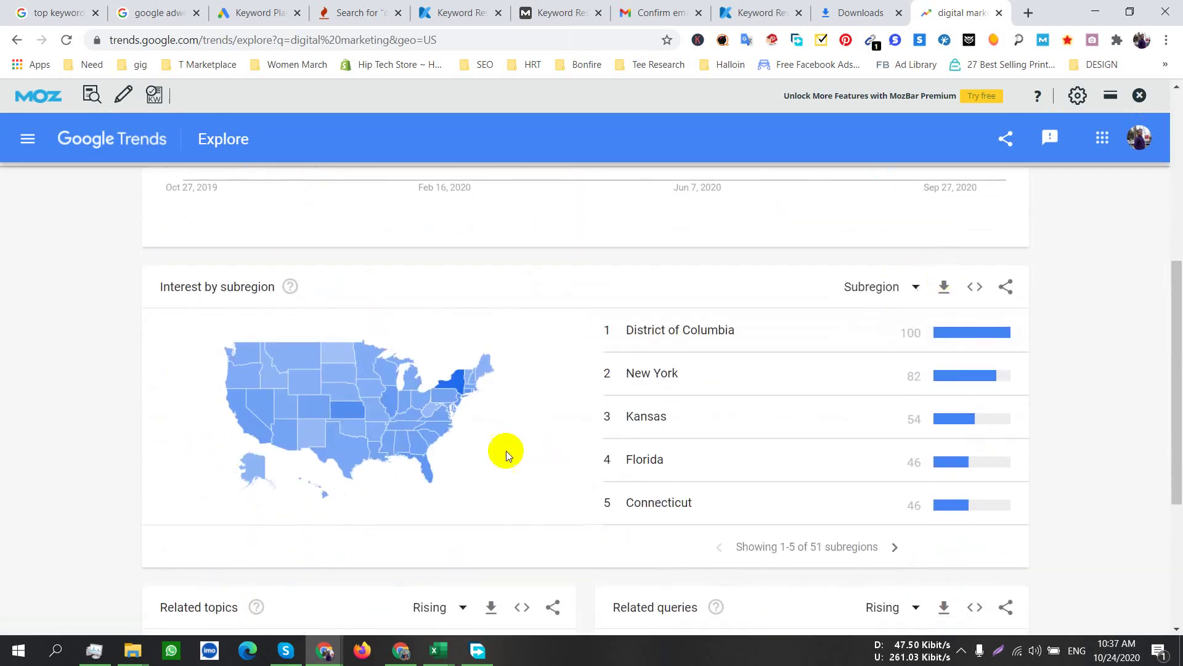
scroll(572, 413, up, 3)
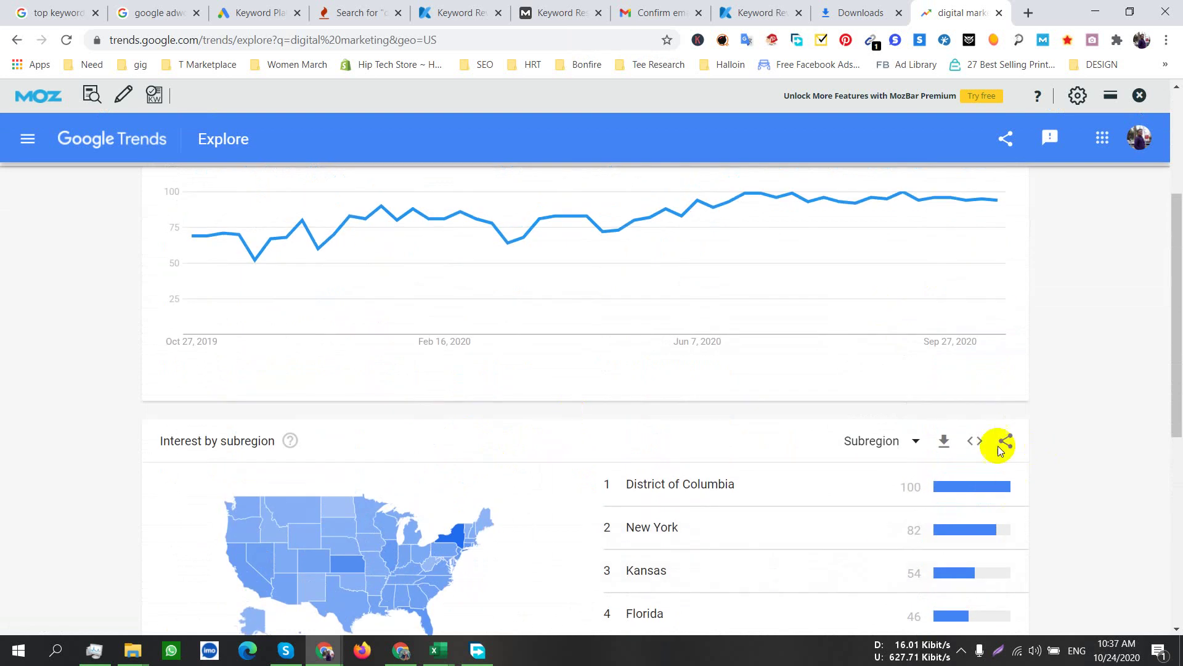
scroll(904, 505, up, 3)
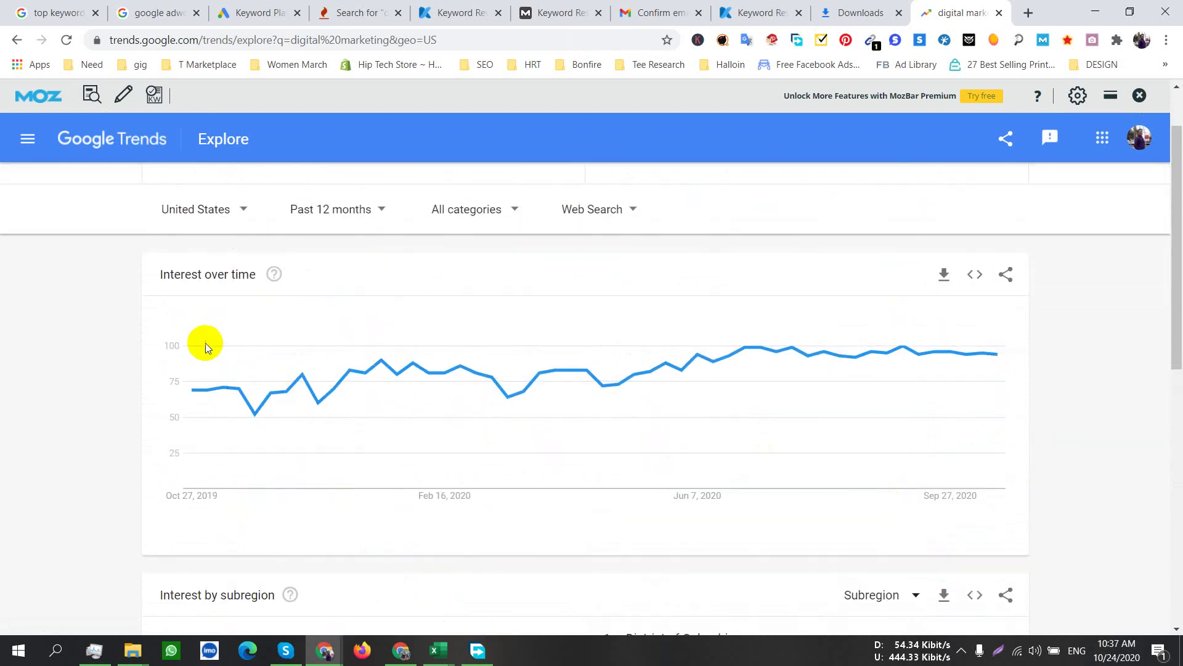
scroll(658, 549, down, 5)
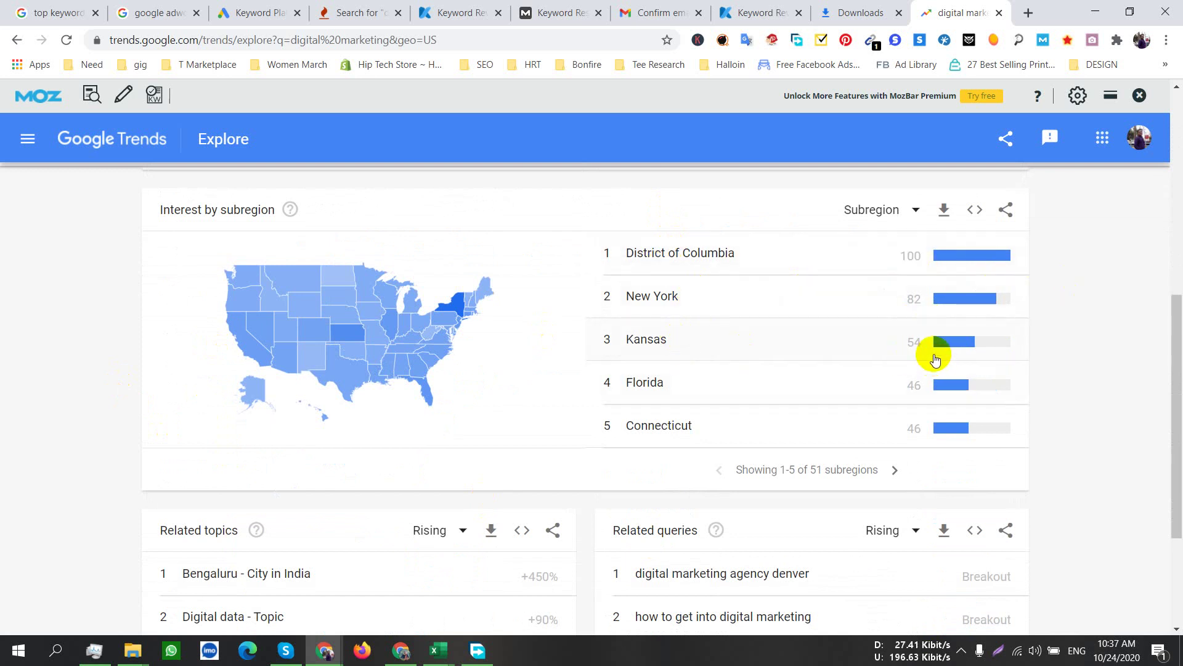
scroll(712, 393, up, 8)
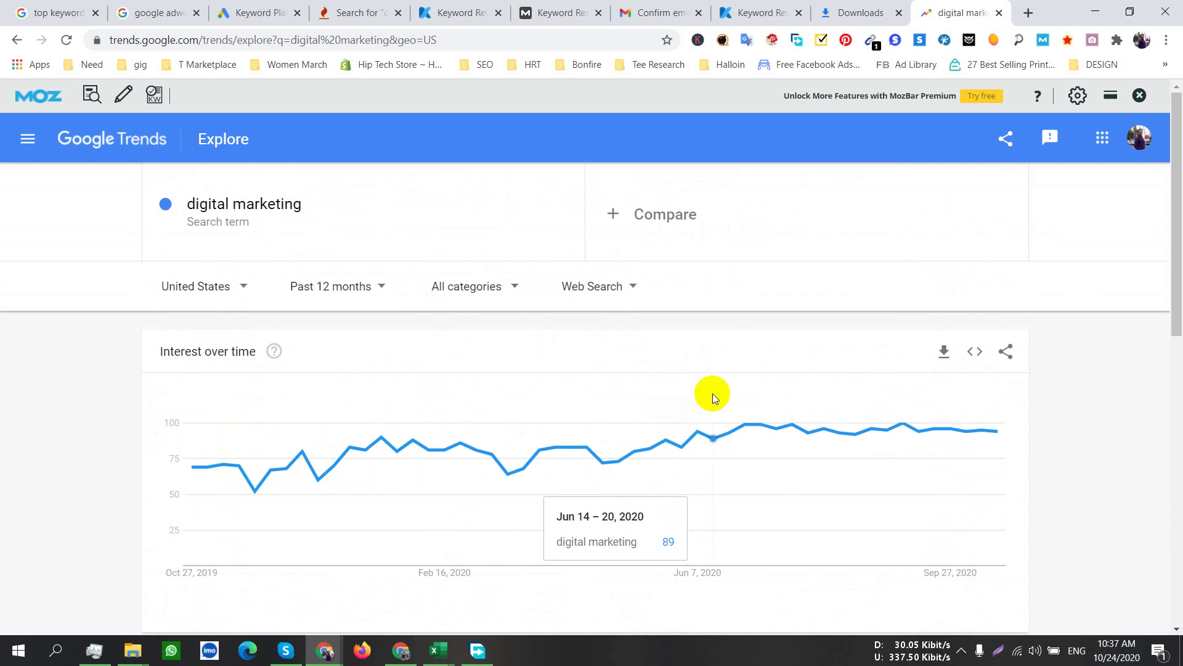
click(26, 45)
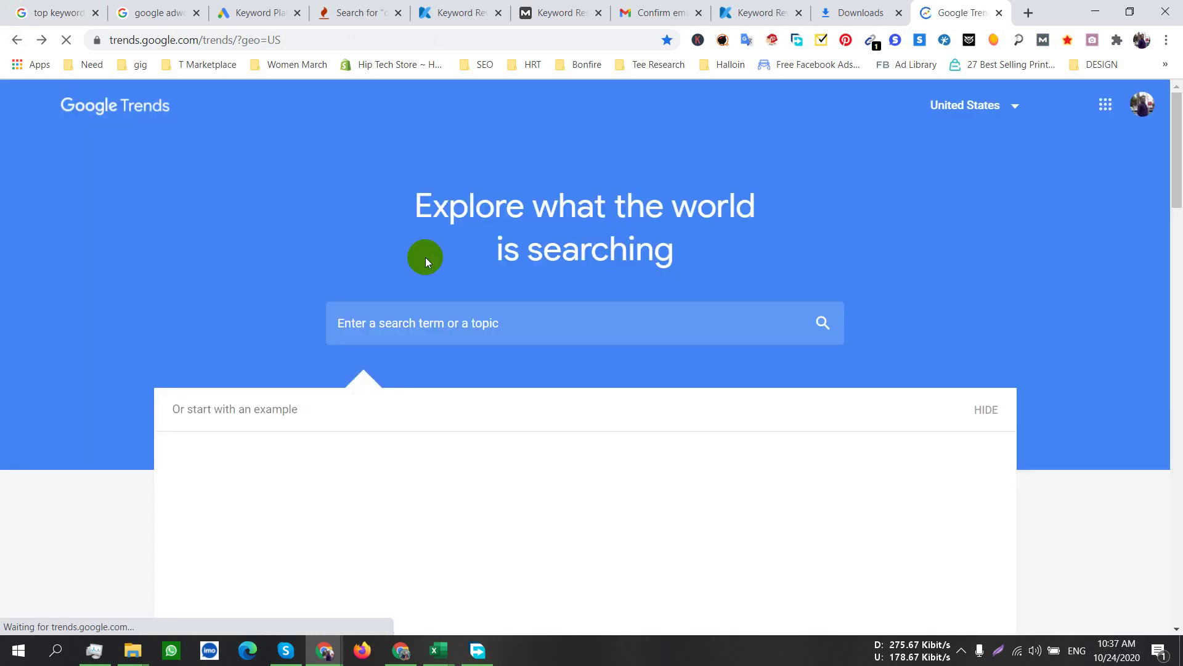
Step: Search Google Trends for 'digital marketing agency'
click(530, 321)
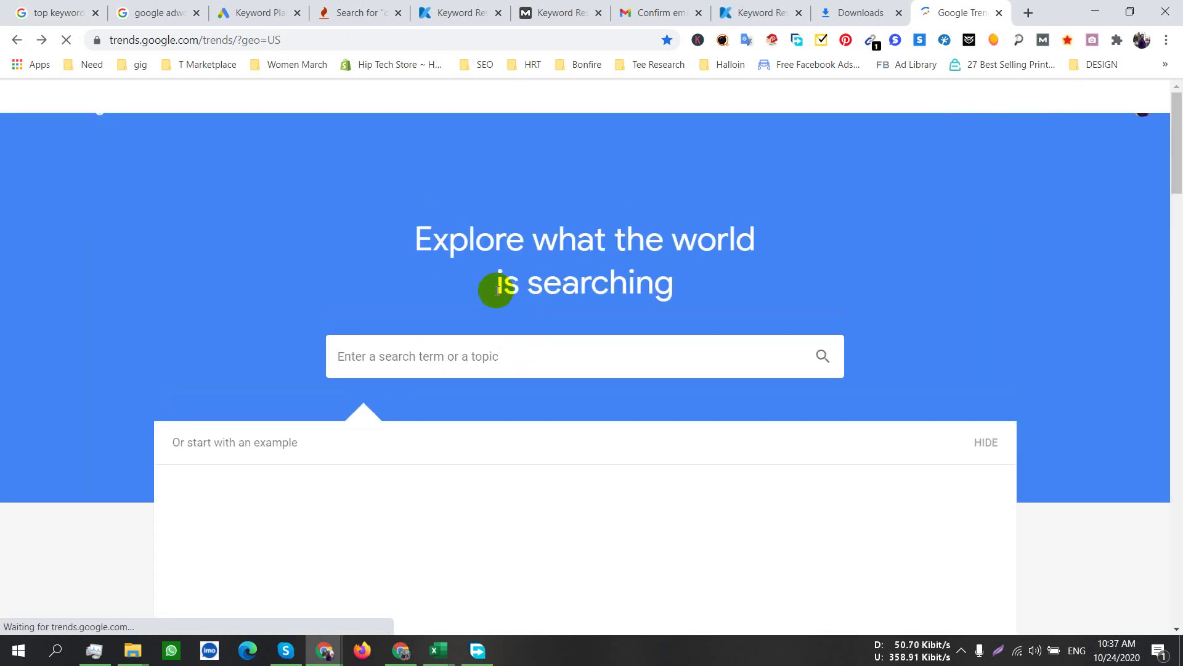
text(digital marketing)
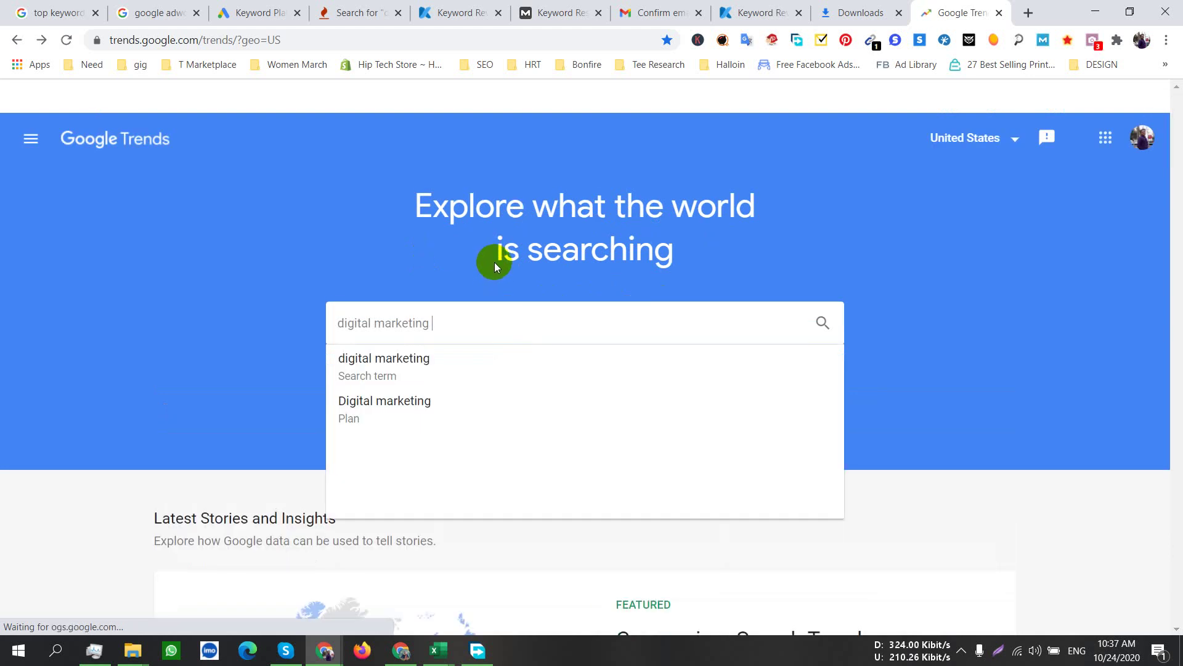
text(a)
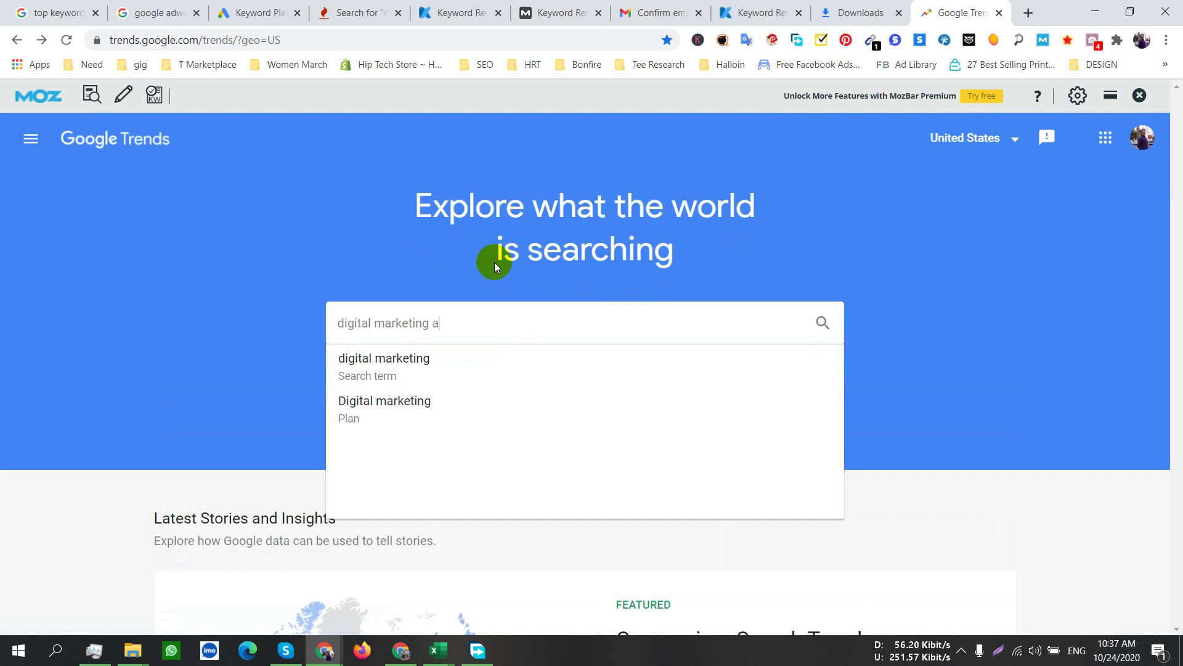
text(g)
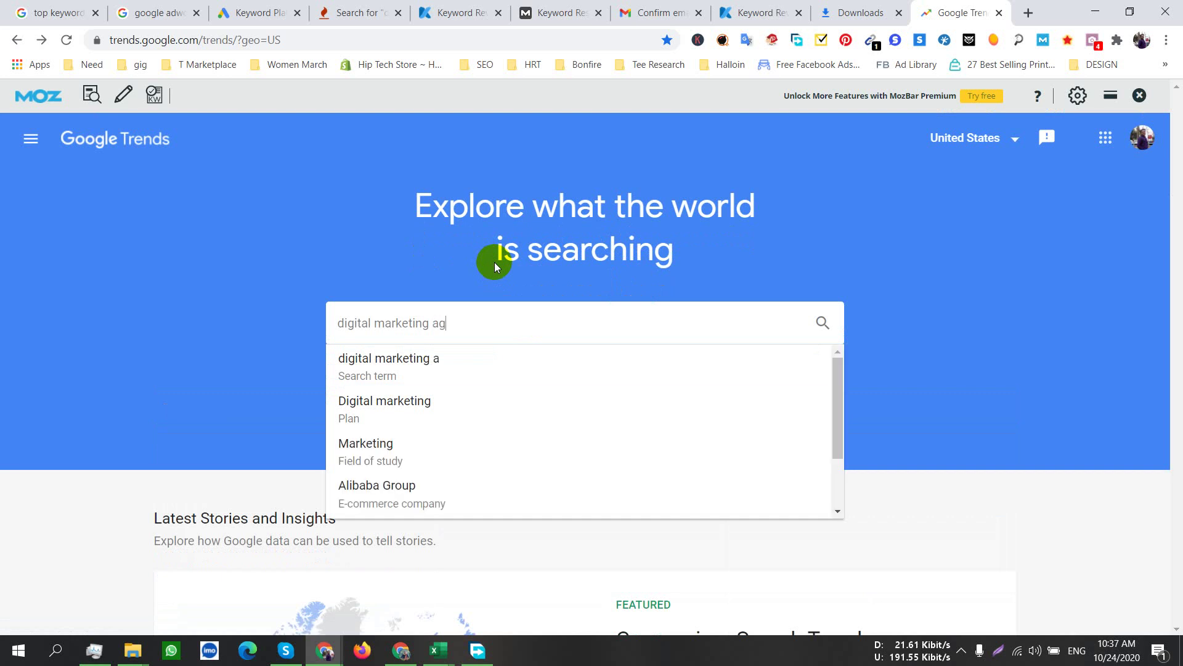
text(en)
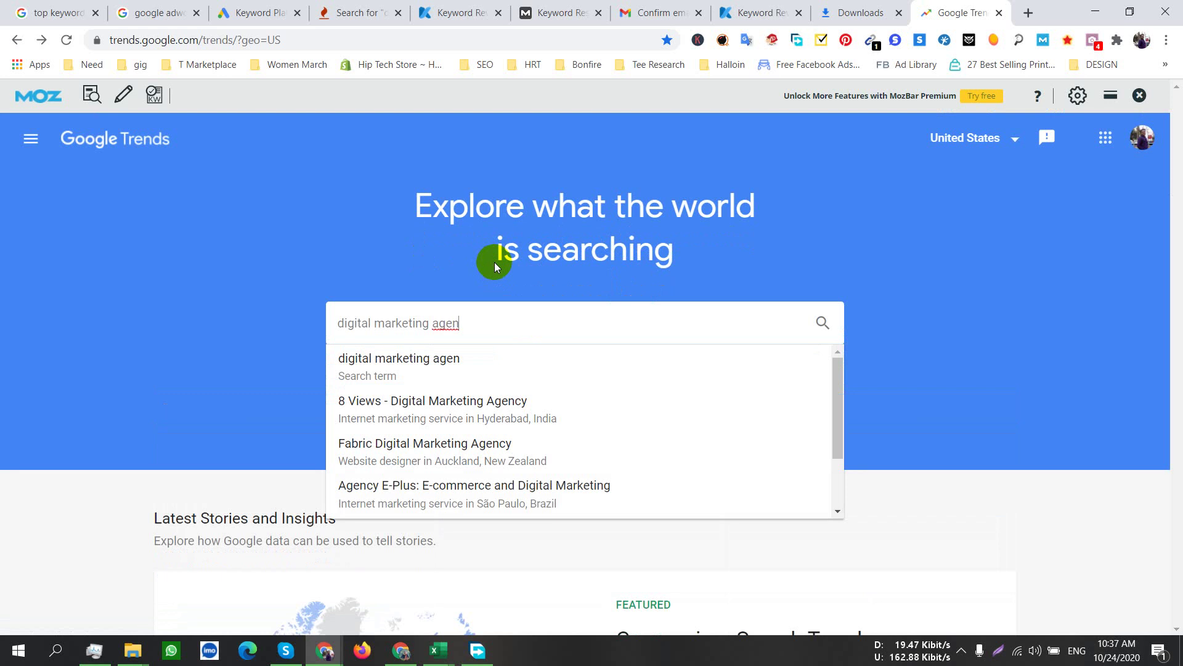
text(cy)
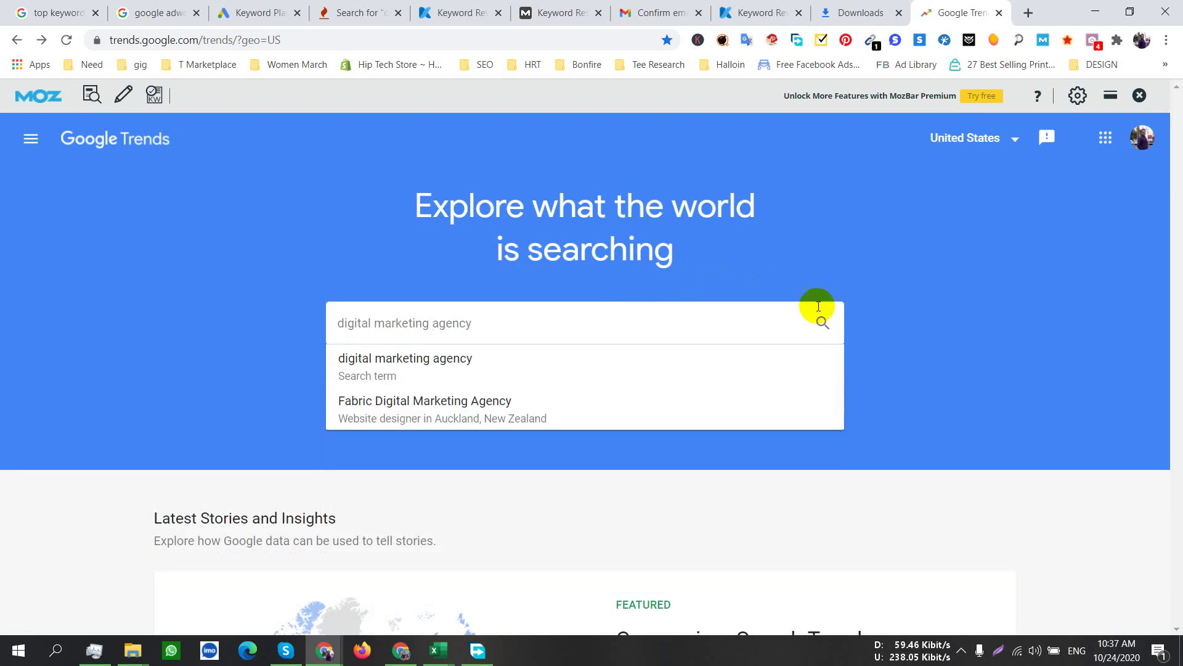
click(786, 344)
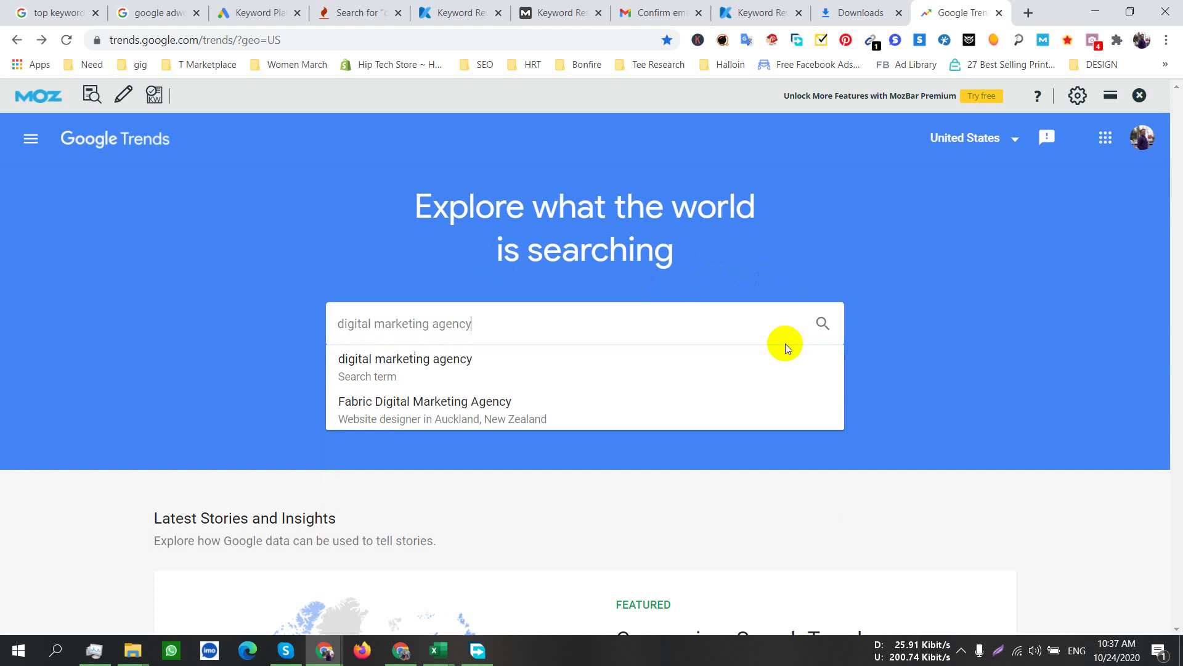
click(835, 327)
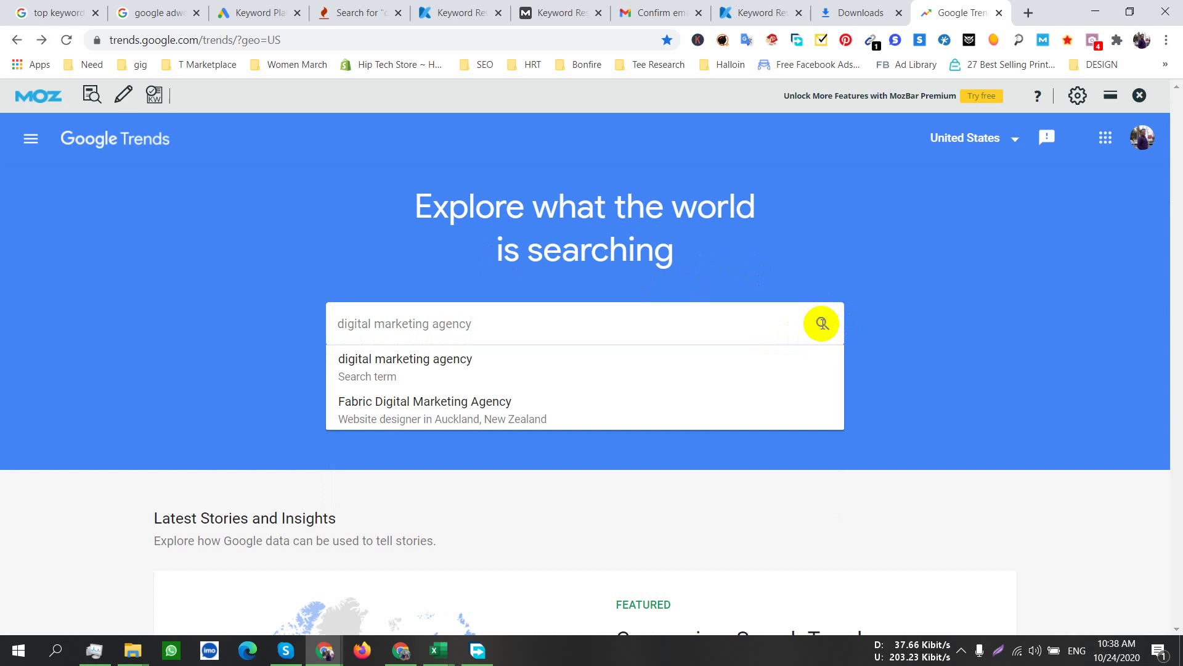
key(ctrl+shift+Left)
click(684, 323)
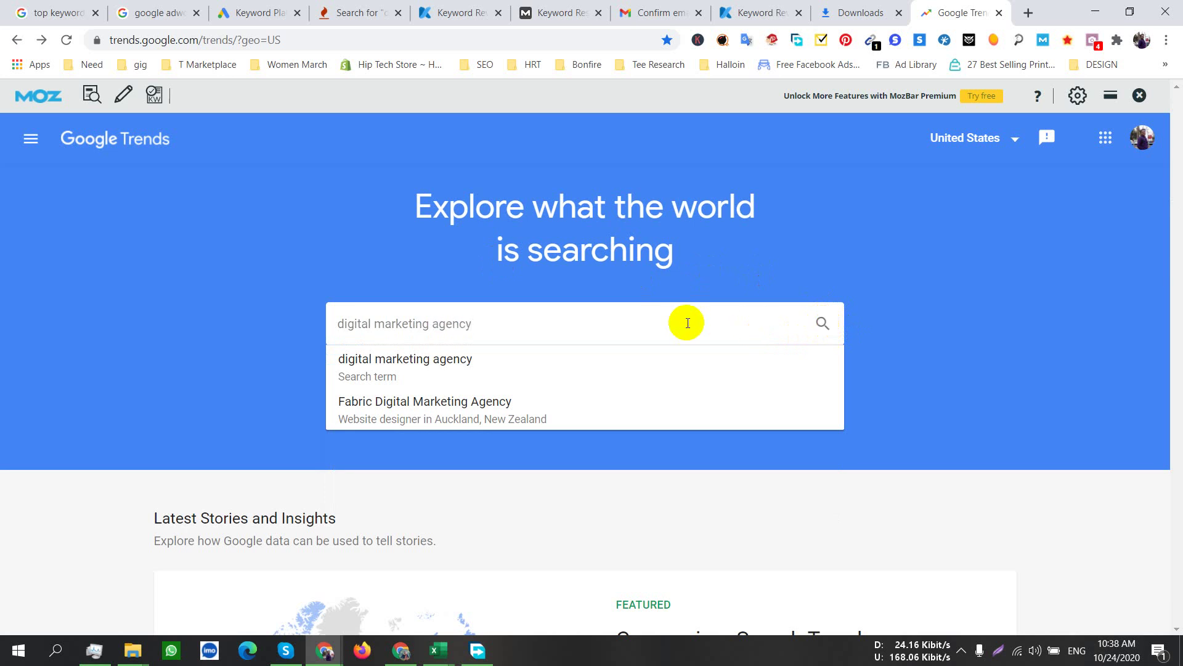
key(Return)
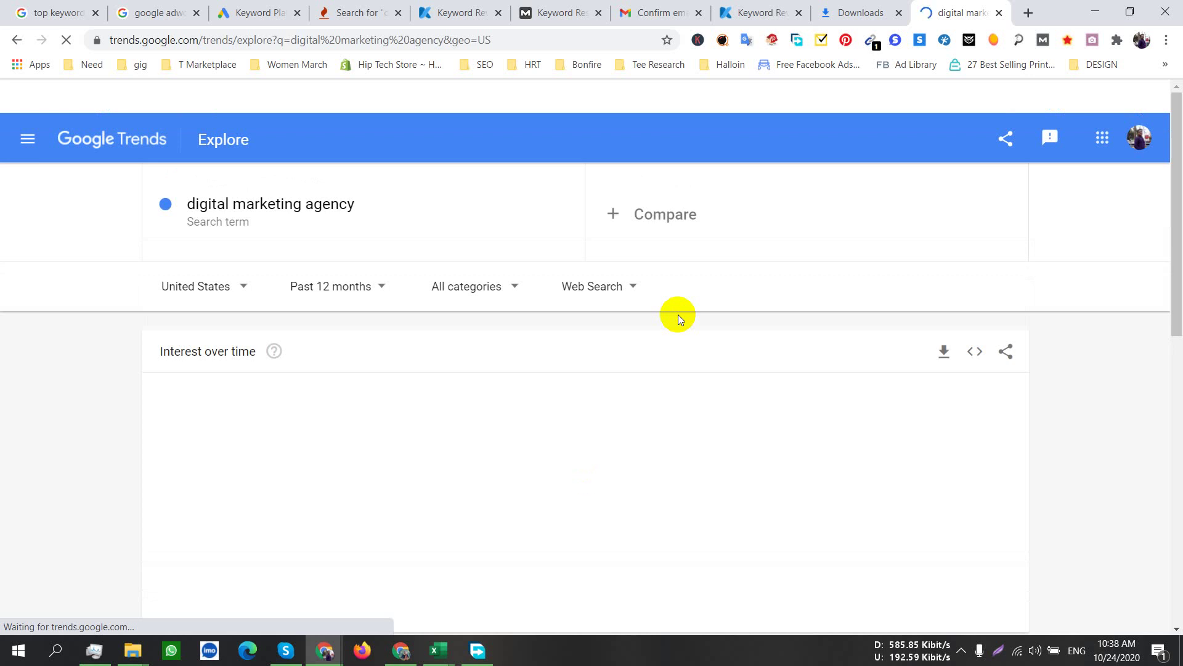
Step: Review the US 12-month interest chart and subregion ranking for 'digital marketing agency'
scroll(678, 317, down, 4)
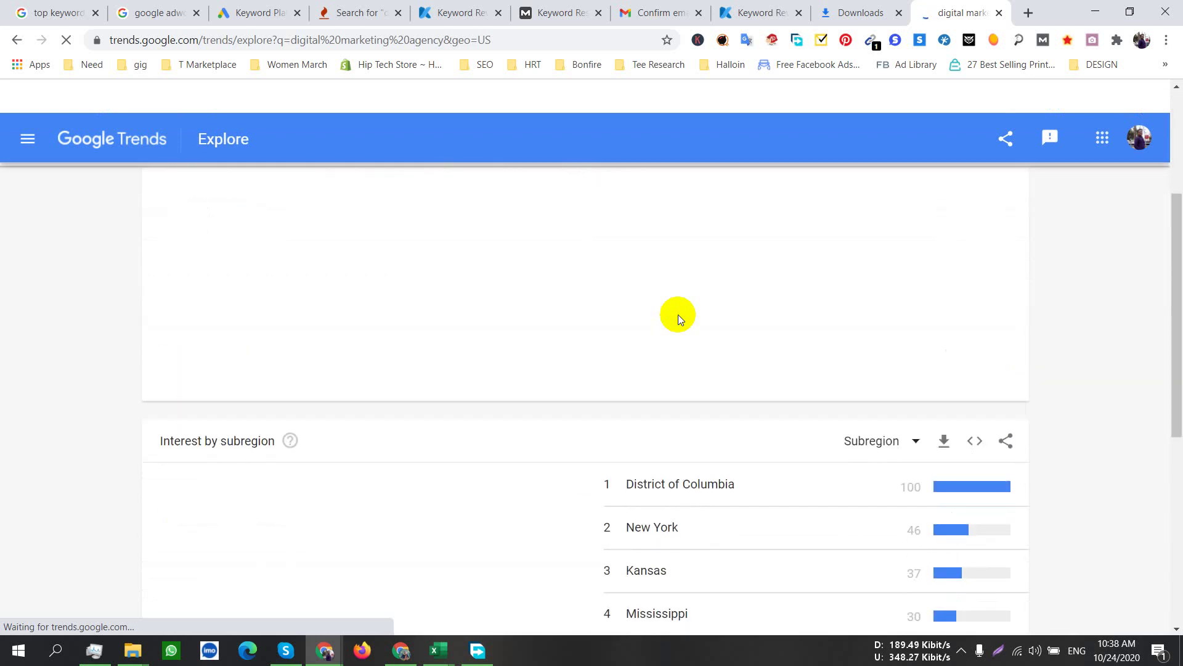
scroll(678, 314, up, 4)
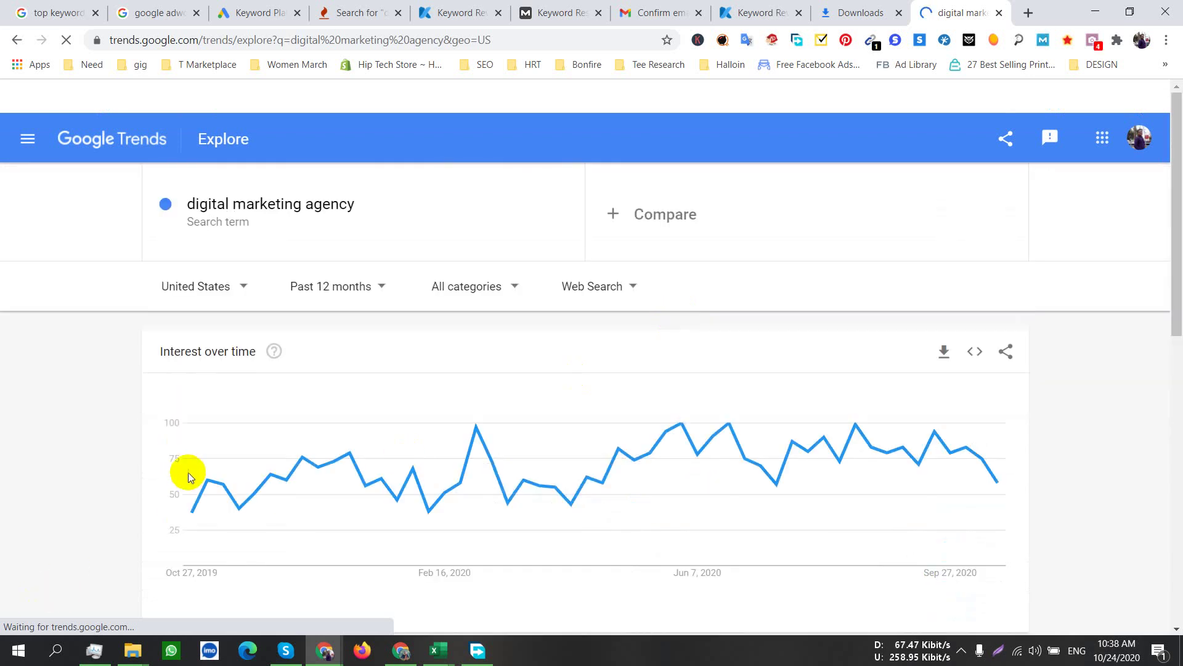
mouse_move(190, 523)
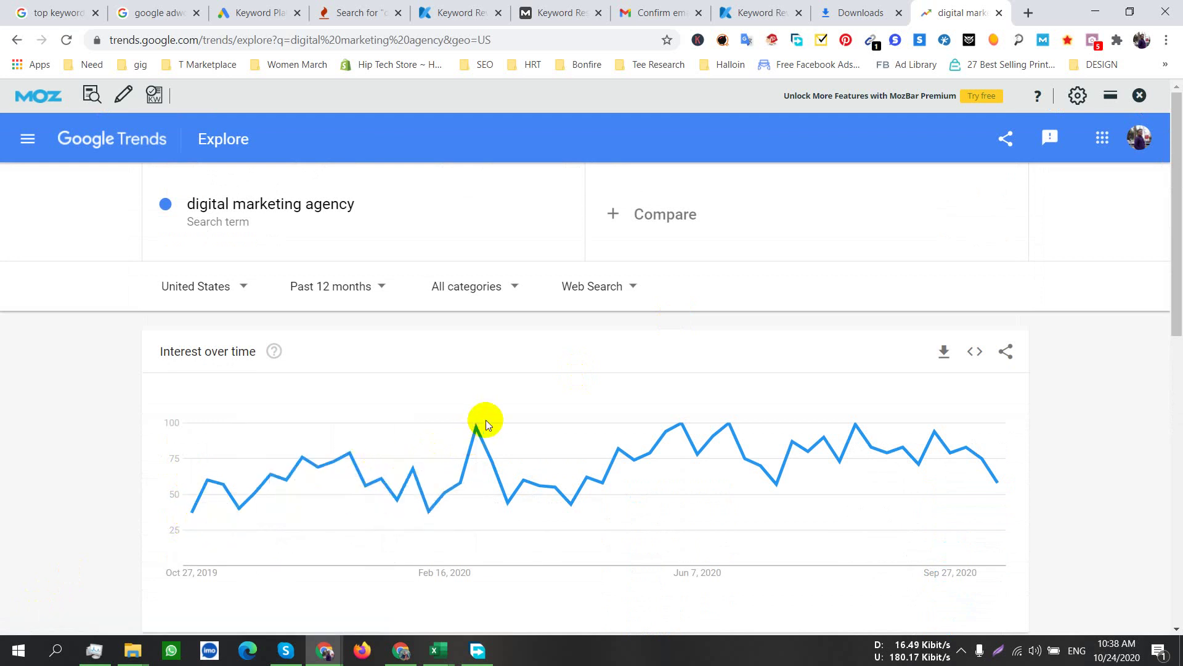
mouse_move(478, 426)
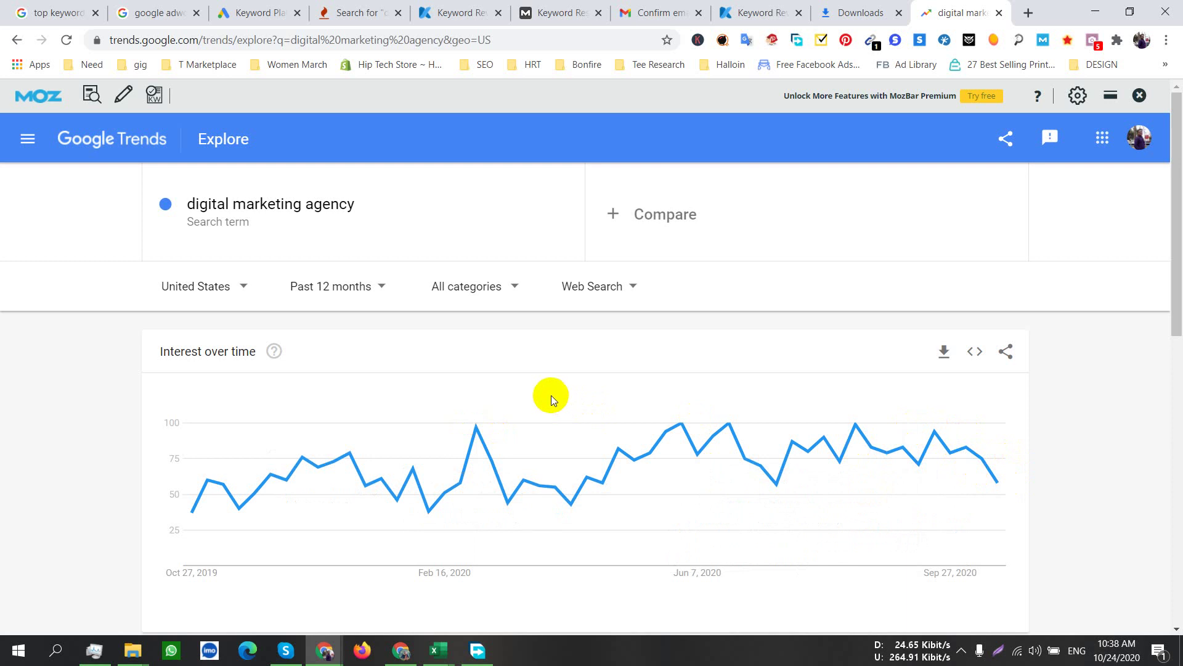
scroll(524, 444, down, 1)
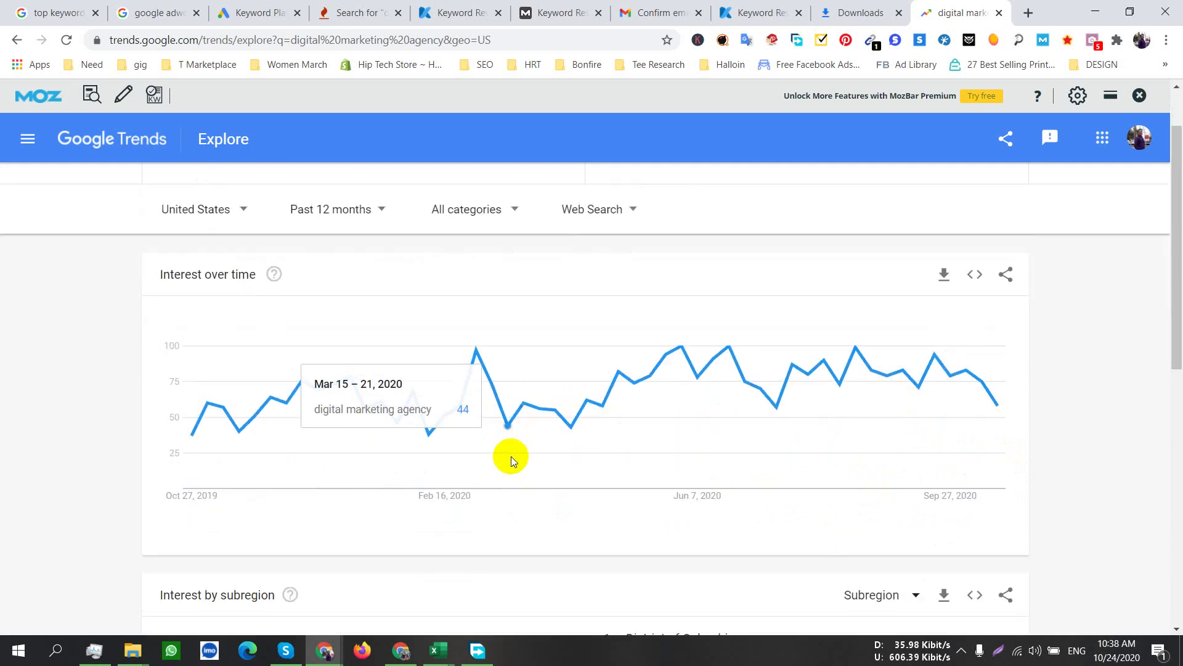
scroll(512, 456, down, 5)
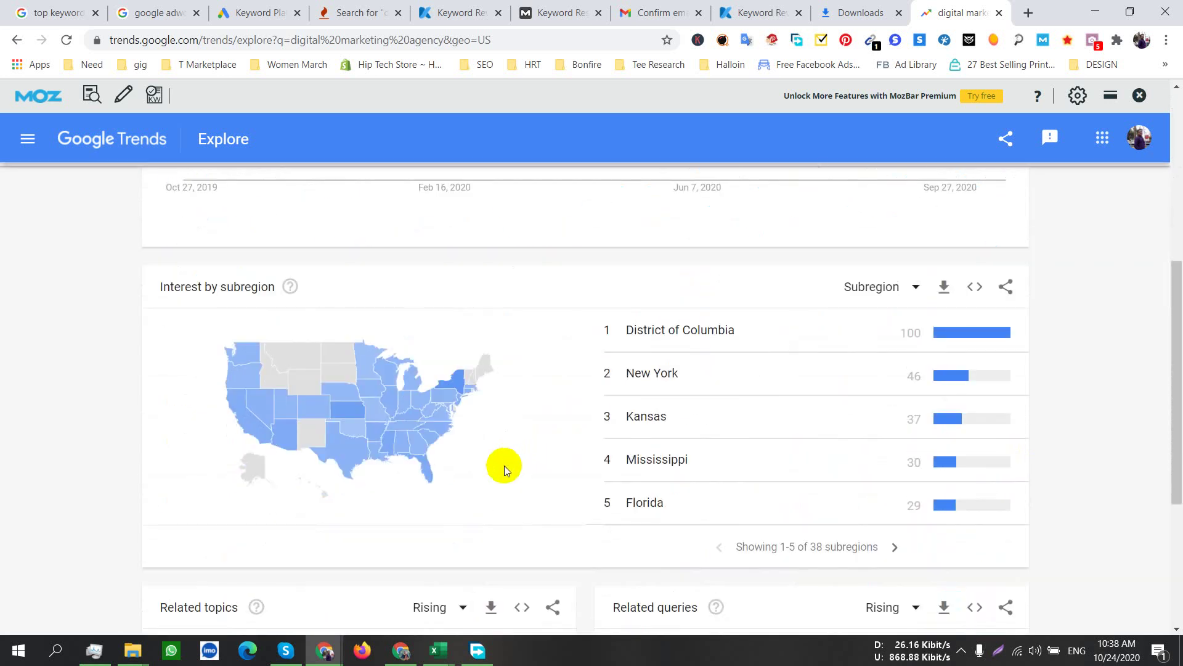
scroll(504, 464, up, 4)
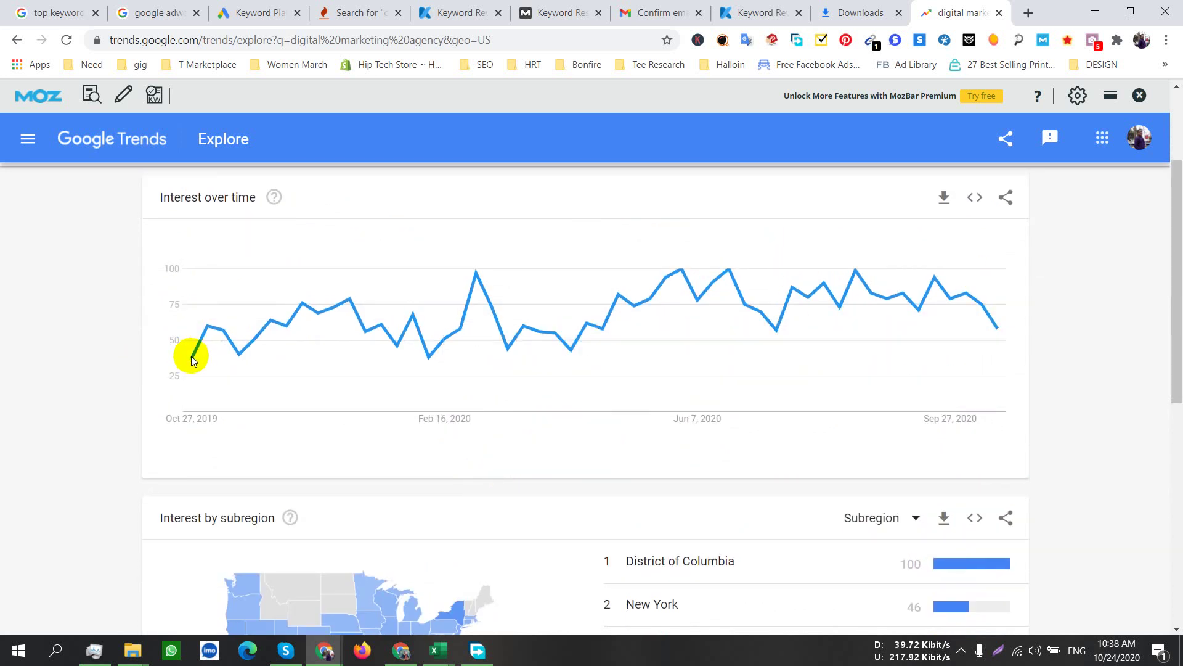
mouse_move(193, 362)
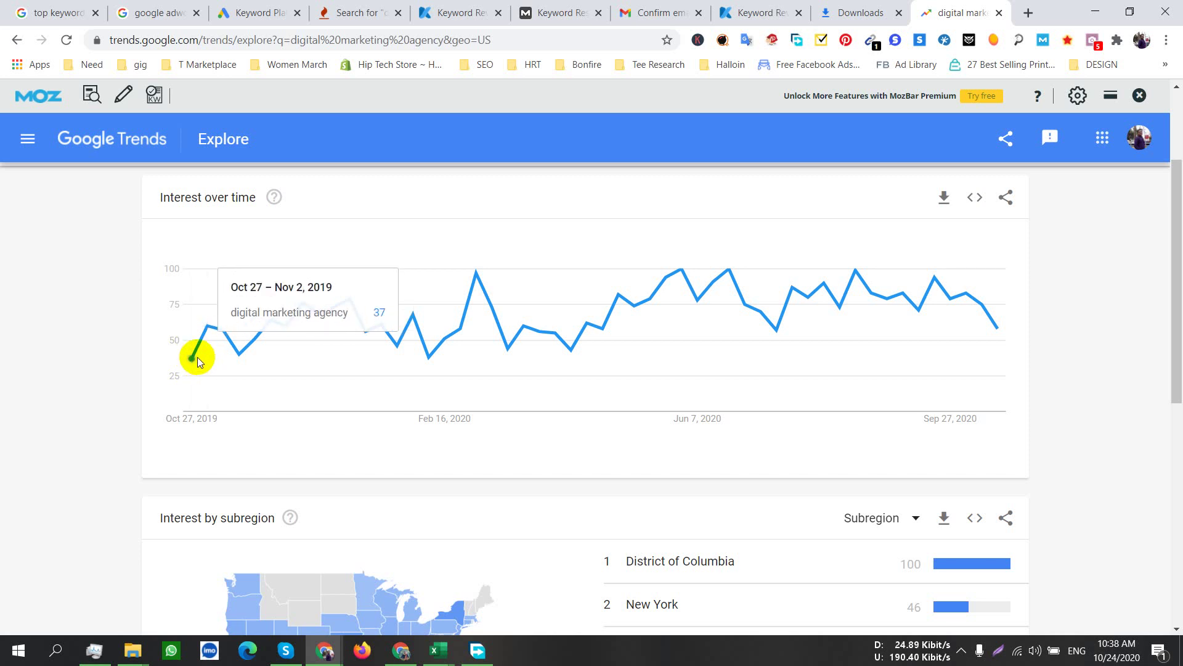
mouse_move(998, 333)
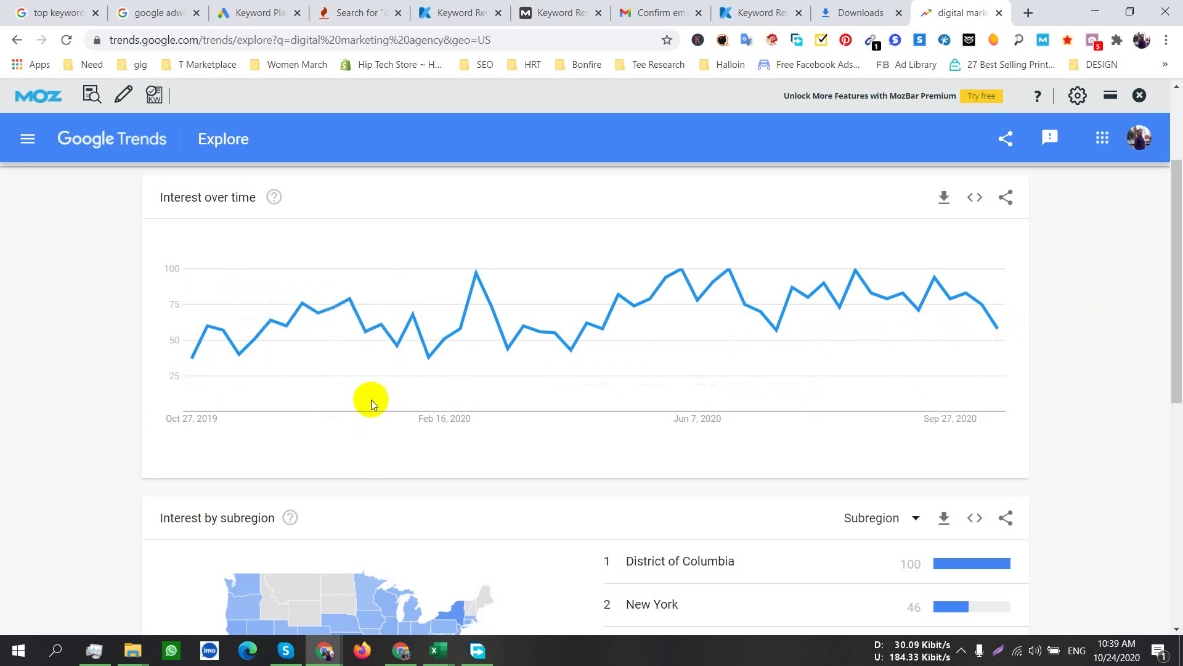
mouse_move(357, 281)
scroll(278, 265, up, 3)
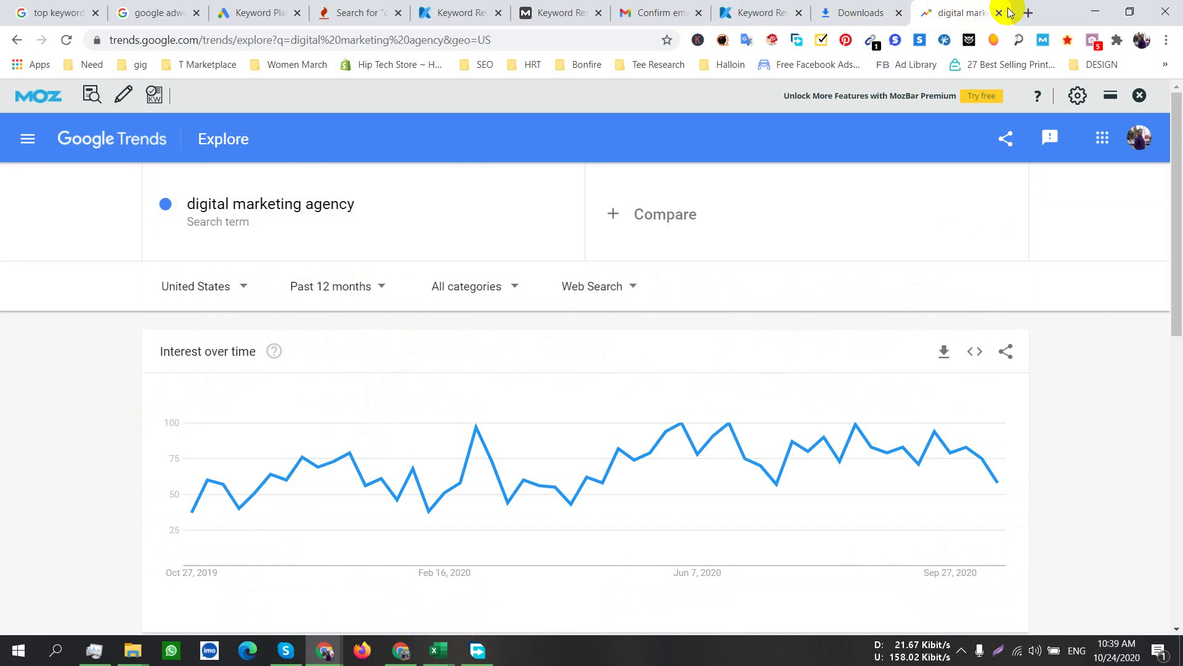
Step: Close the Google Trends tab and return to the Keyword Planner page
click(1005, 12)
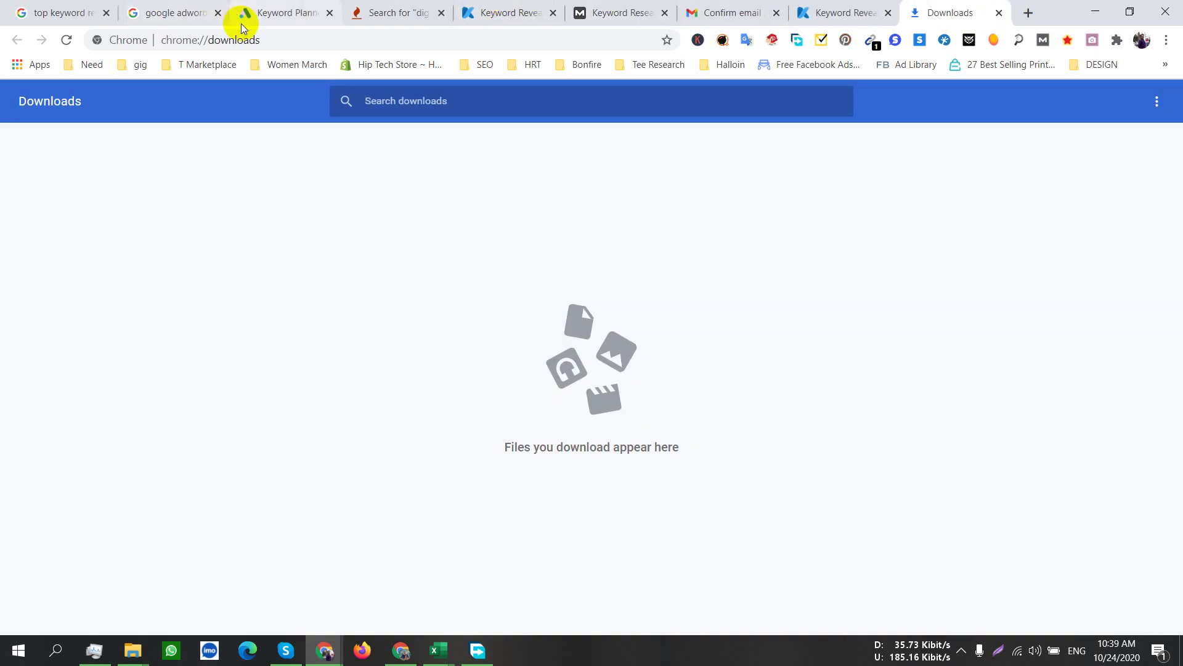
click(272, 10)
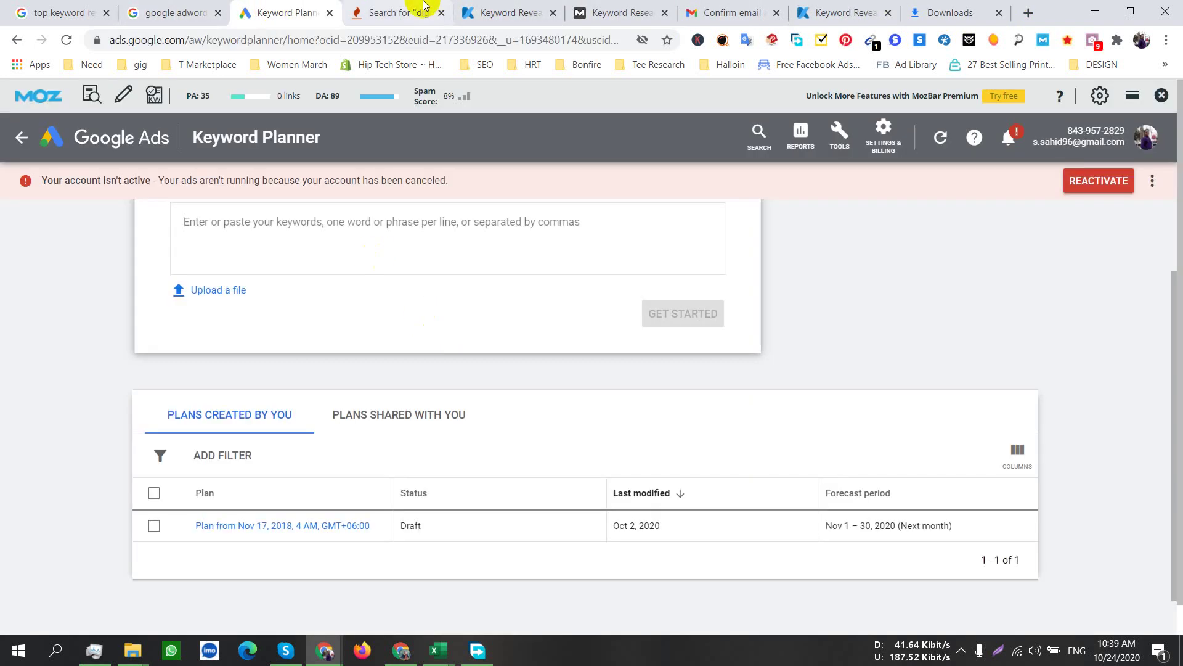
click(403, 11)
scroll(471, 386, down, 7)
scroll(472, 388, up, 10)
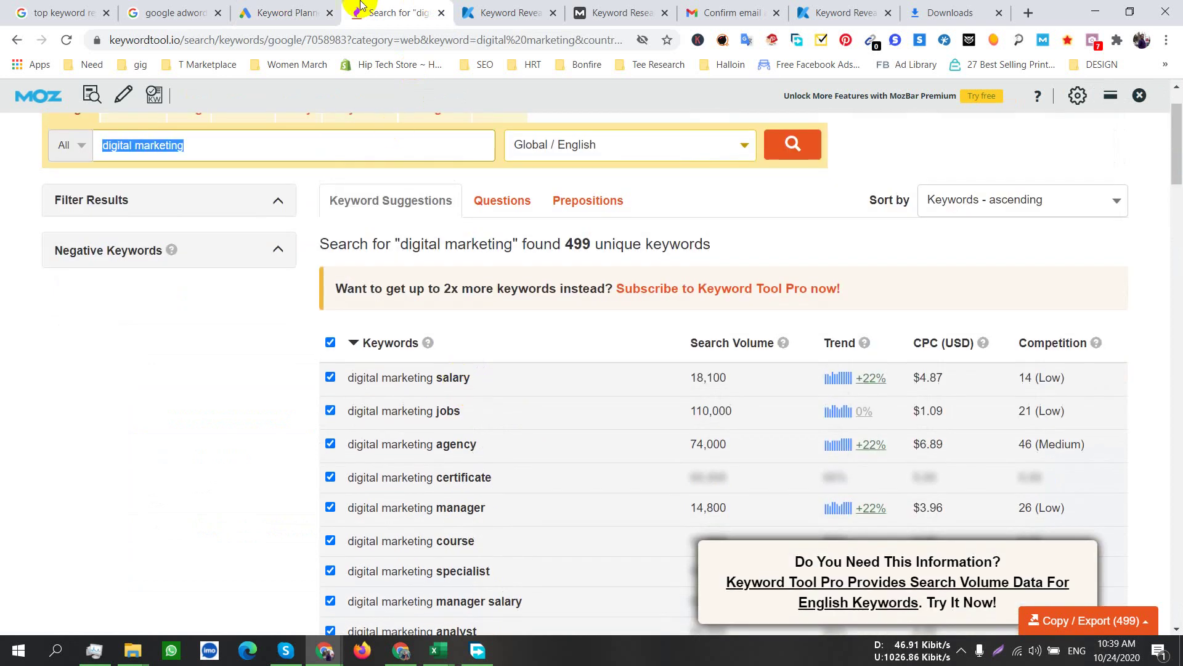
click(282, 12)
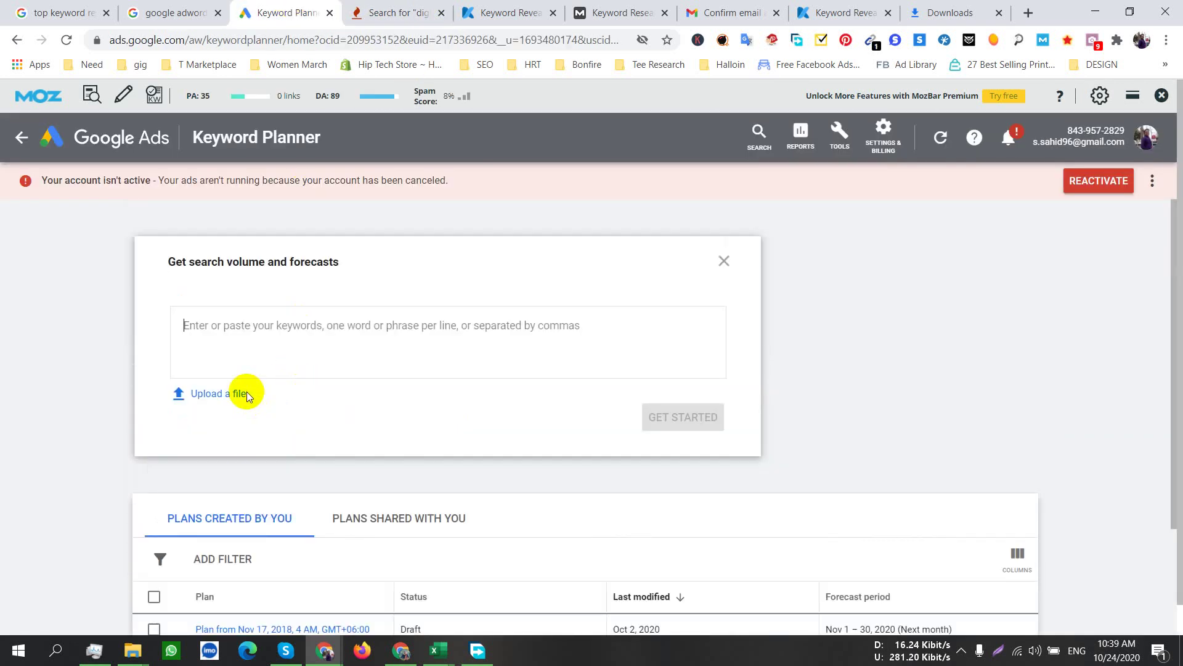
click(461, 660)
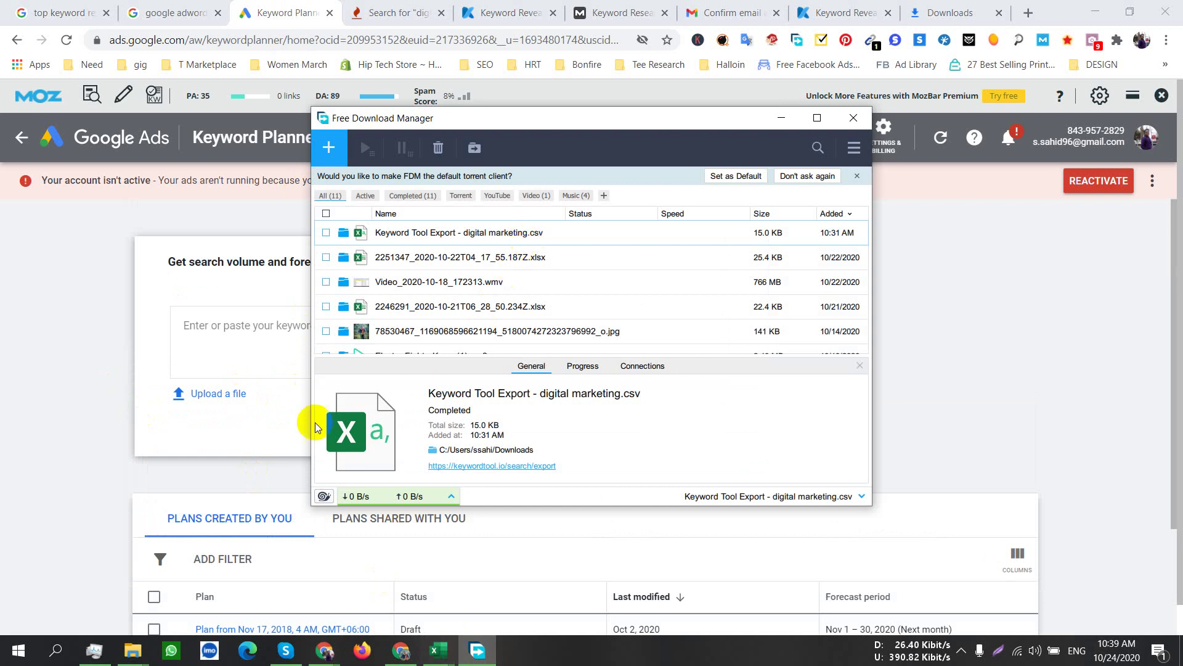
Step: Upload and submit 'Keyword Tool Export - digital marketing.csv' from Downloads to Keyword Planner
click(196, 398)
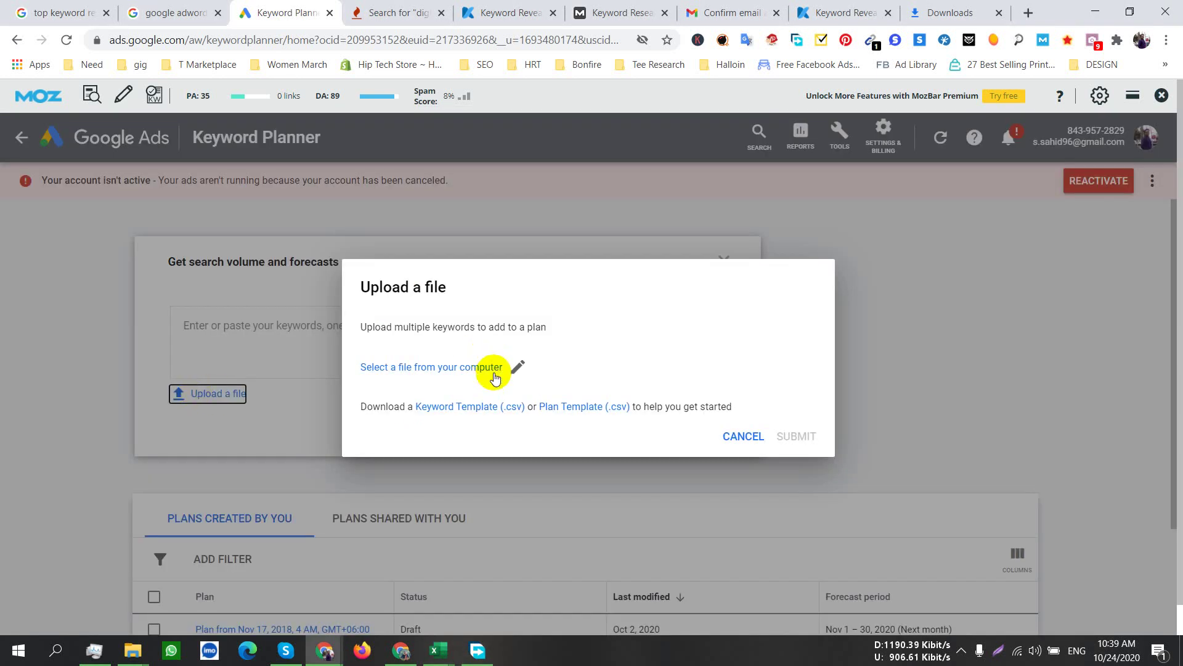
click(471, 368)
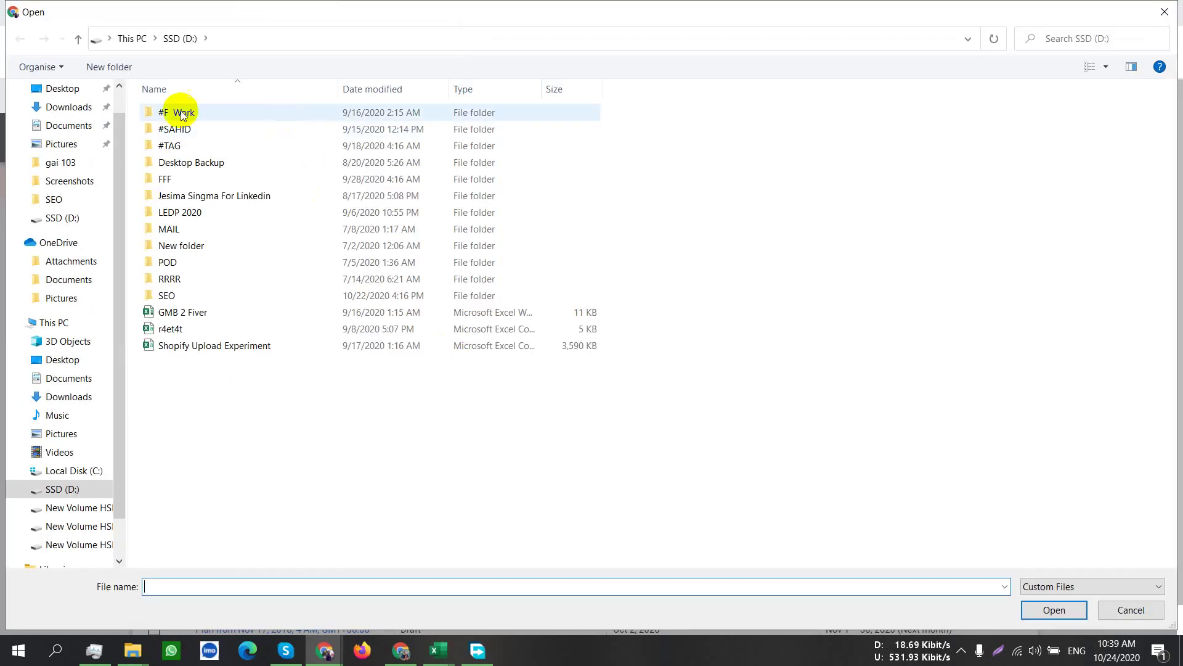
click(62, 108)
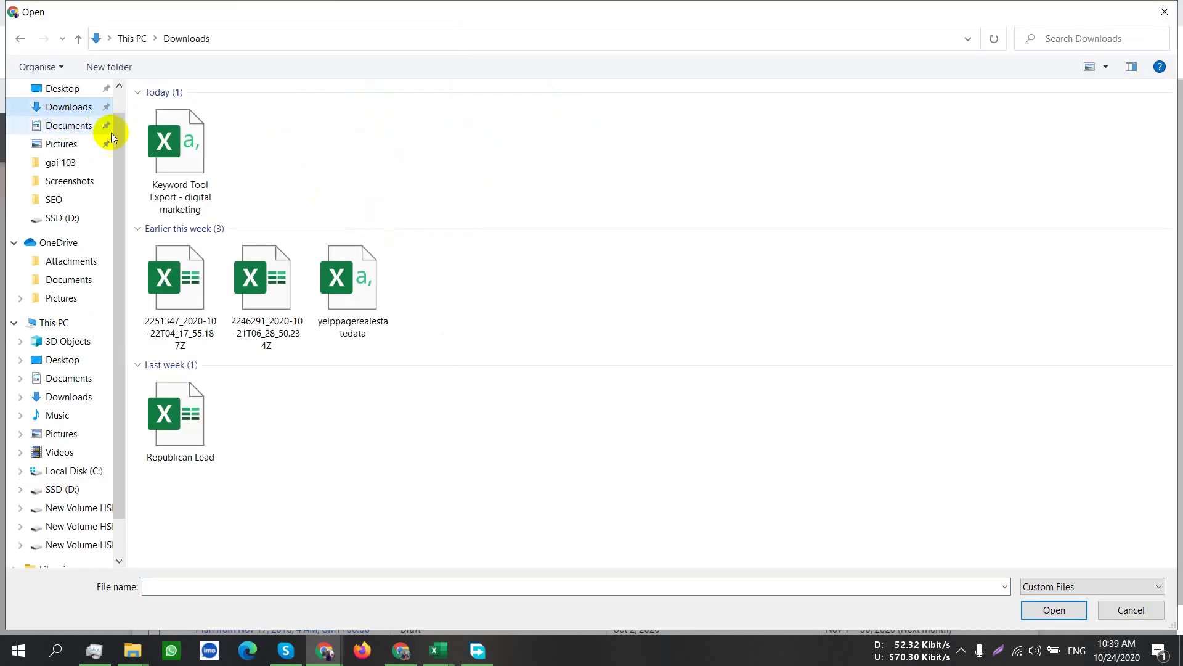
click(199, 188)
click(1060, 615)
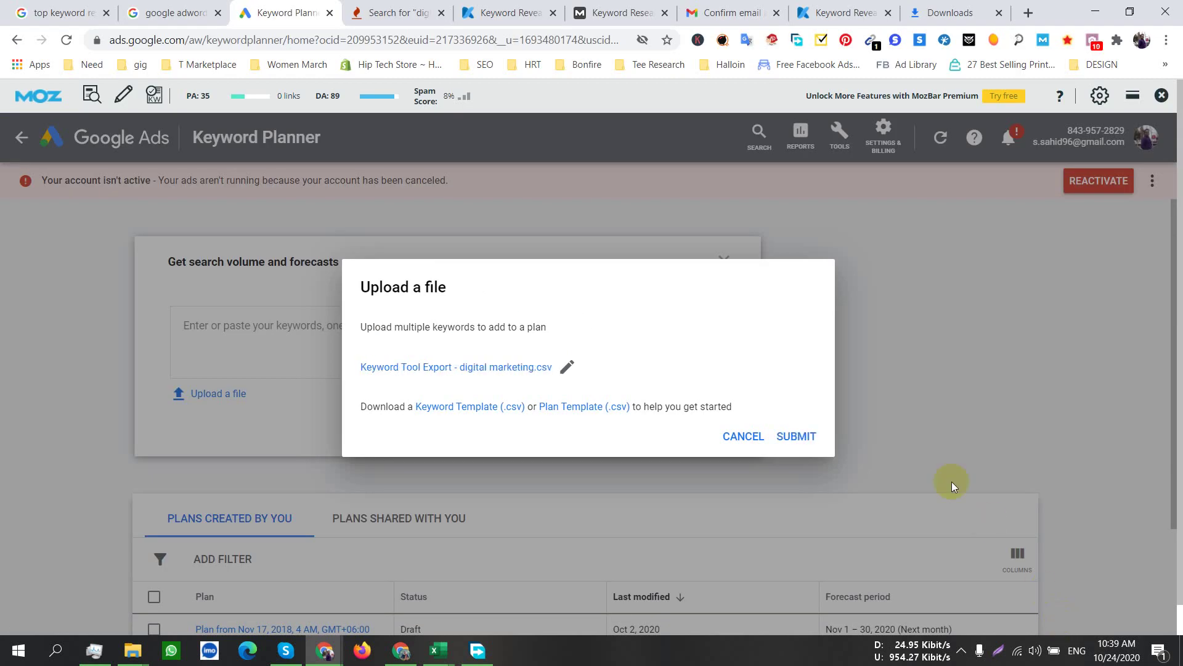
click(800, 437)
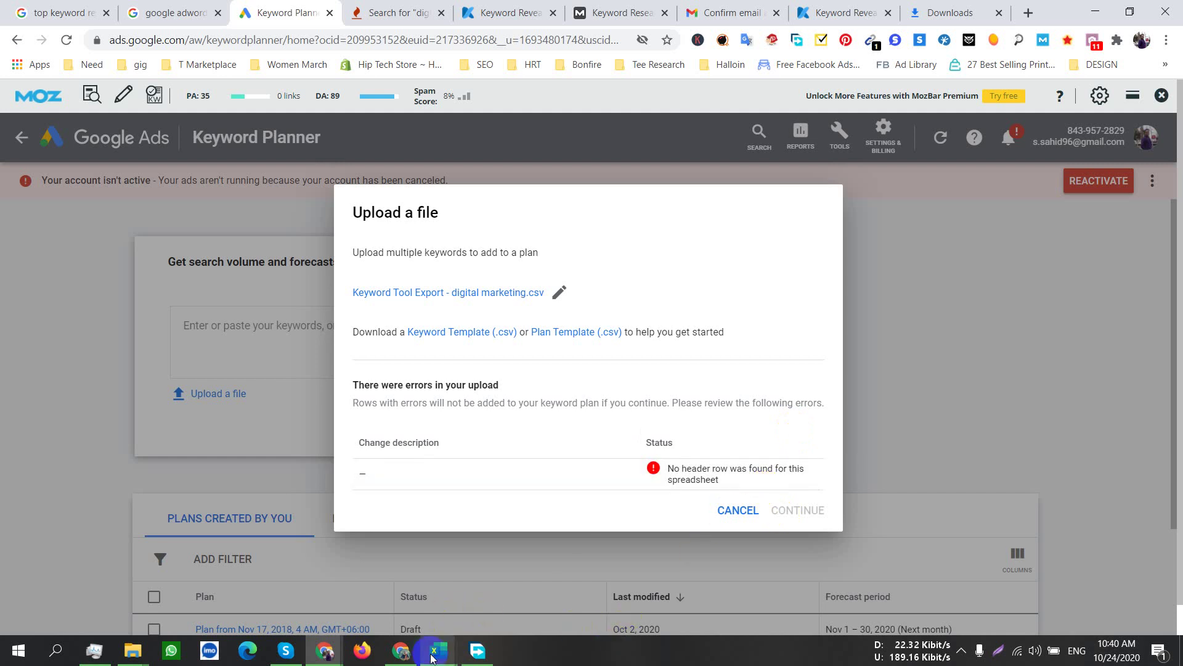
Step: Widen column A of the Keyword Tool Export sheet, undoing an accidental column insert
mouse_move(438, 650)
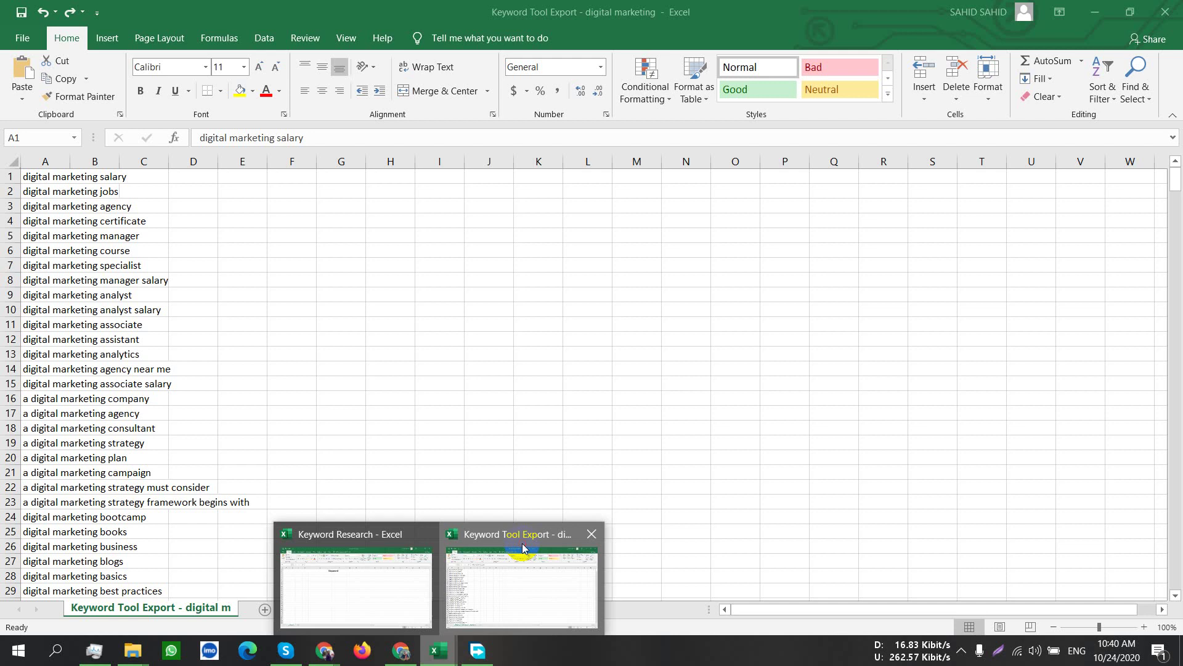
click(522, 547)
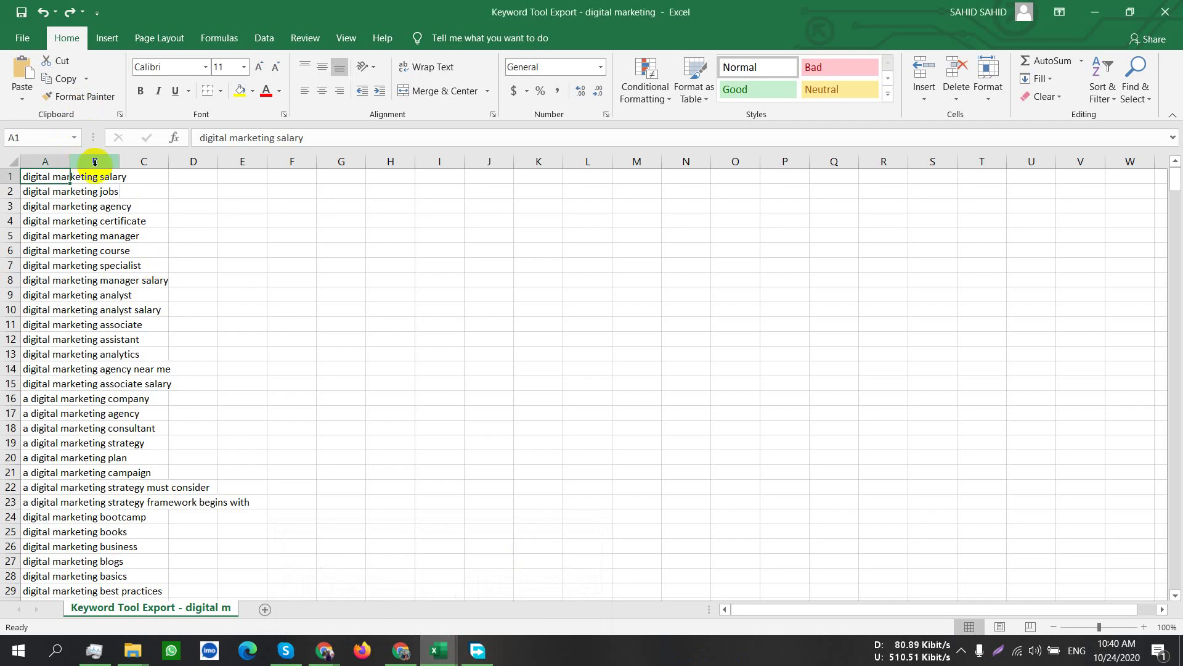
drag(69, 160, 291, 201)
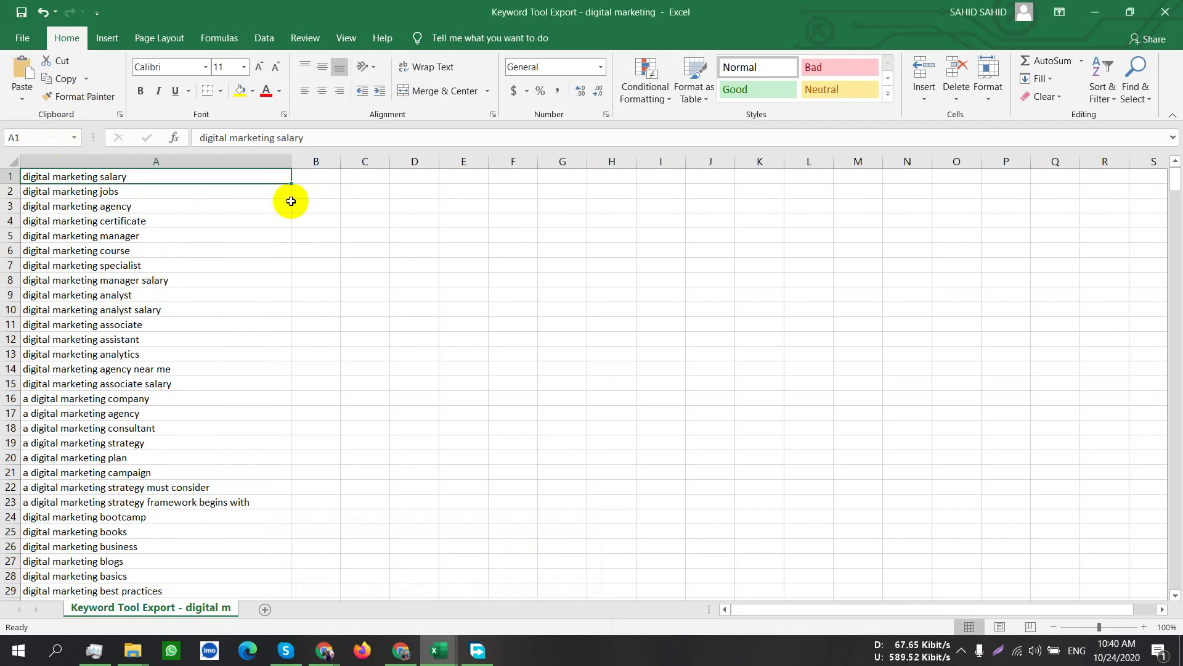
right_click(99, 162)
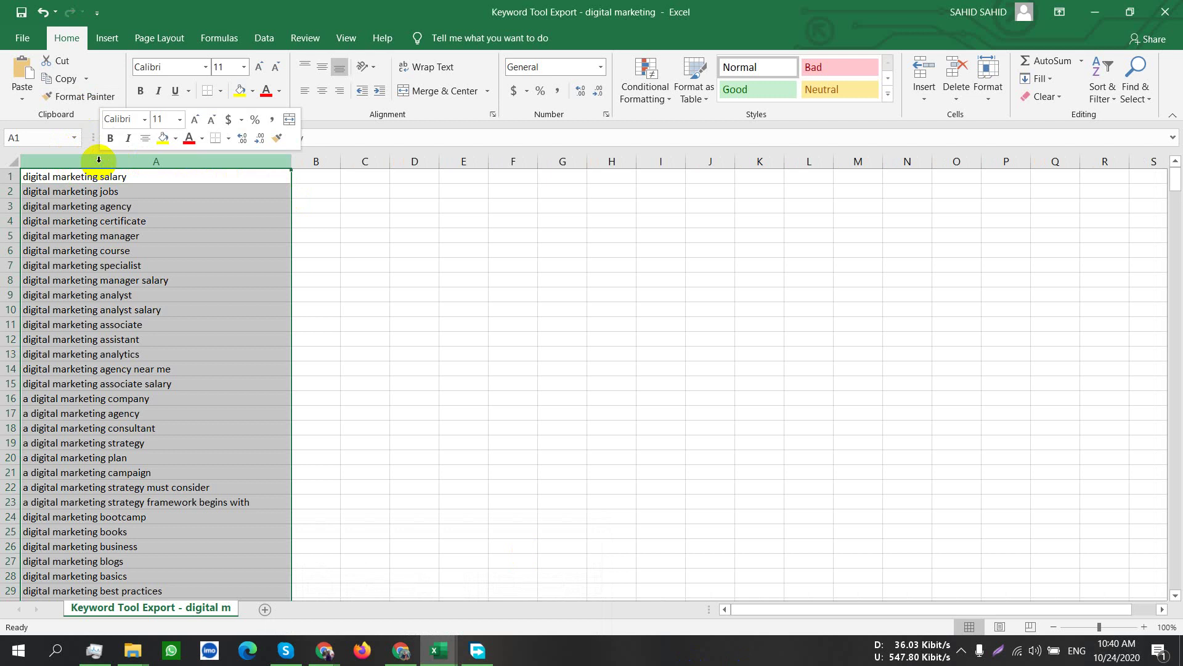
click(170, 270)
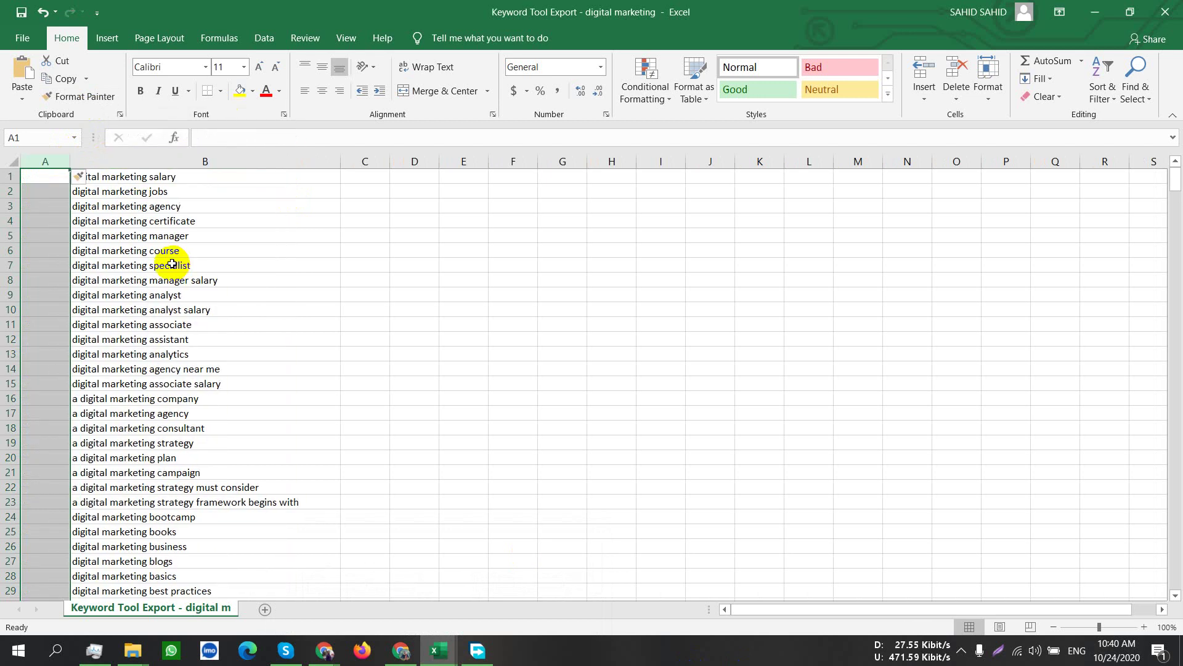
key(ctrl+z)
right_click(148, 161)
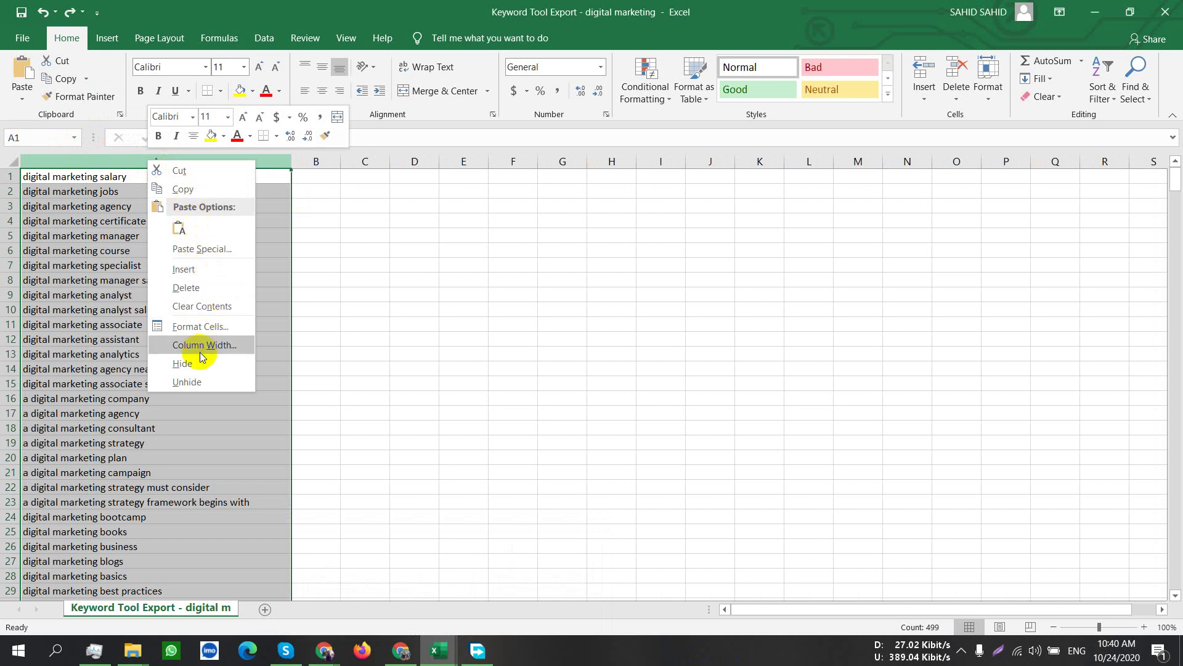
click(72, 183)
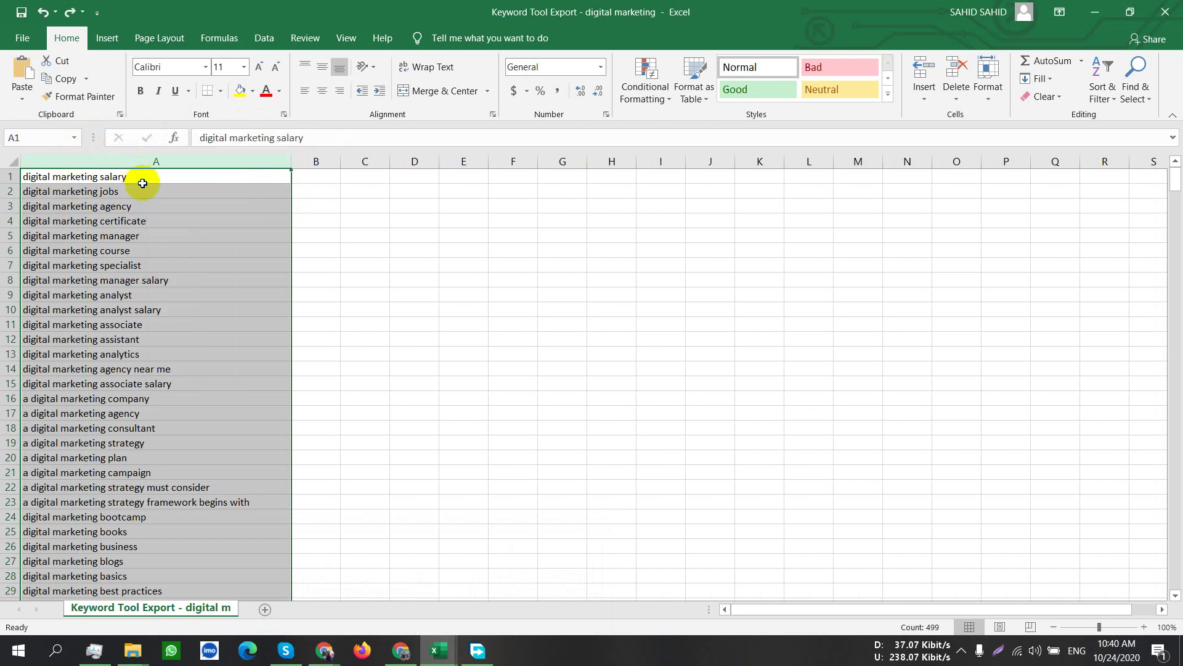
right_click(143, 183)
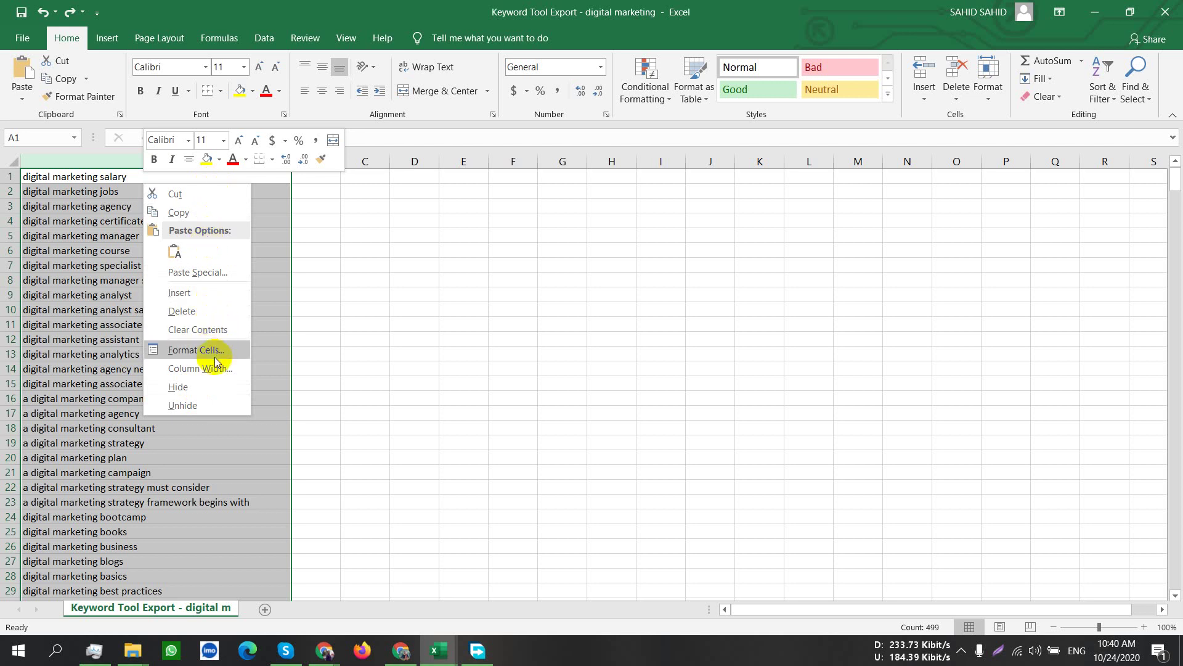
key(Escape)
Step: Insert a cell at A2 shifting keywords down, and copy the A1 keyword into A2
click(119, 188)
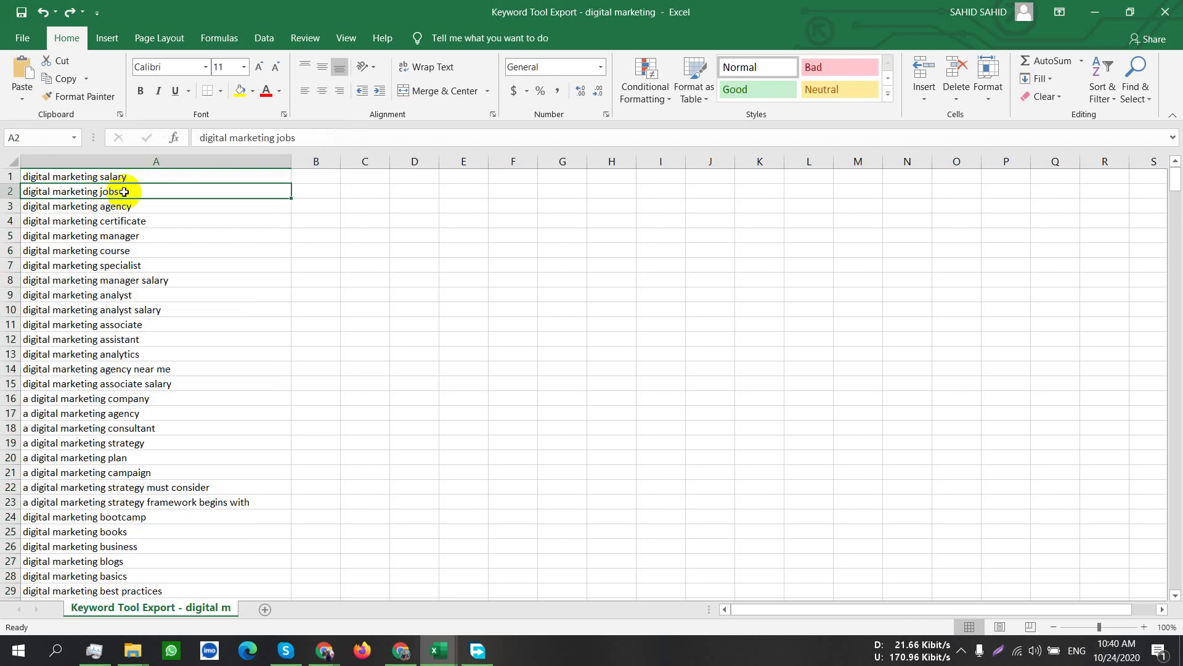
right_click(153, 191)
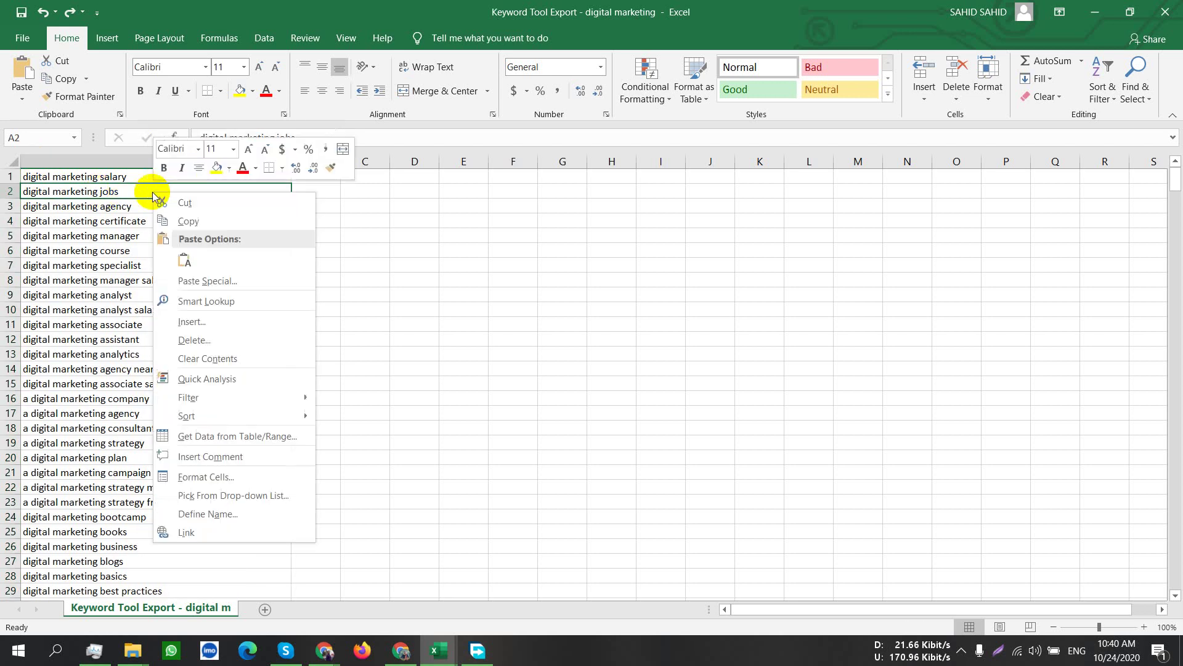
click(196, 322)
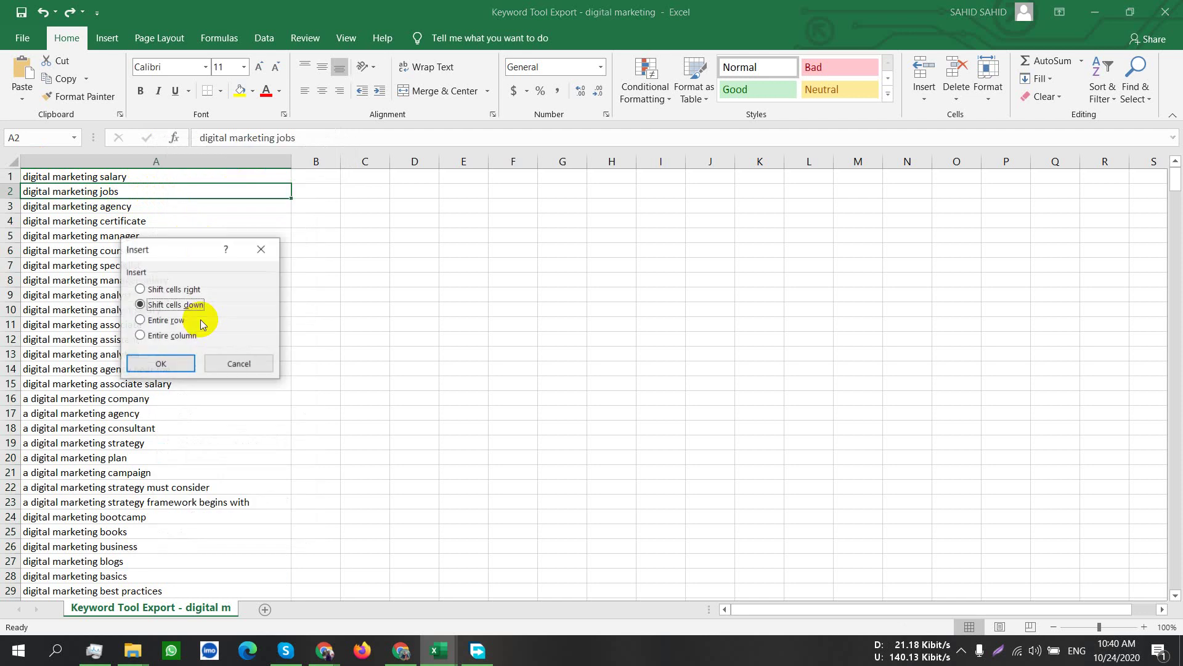
click(177, 363)
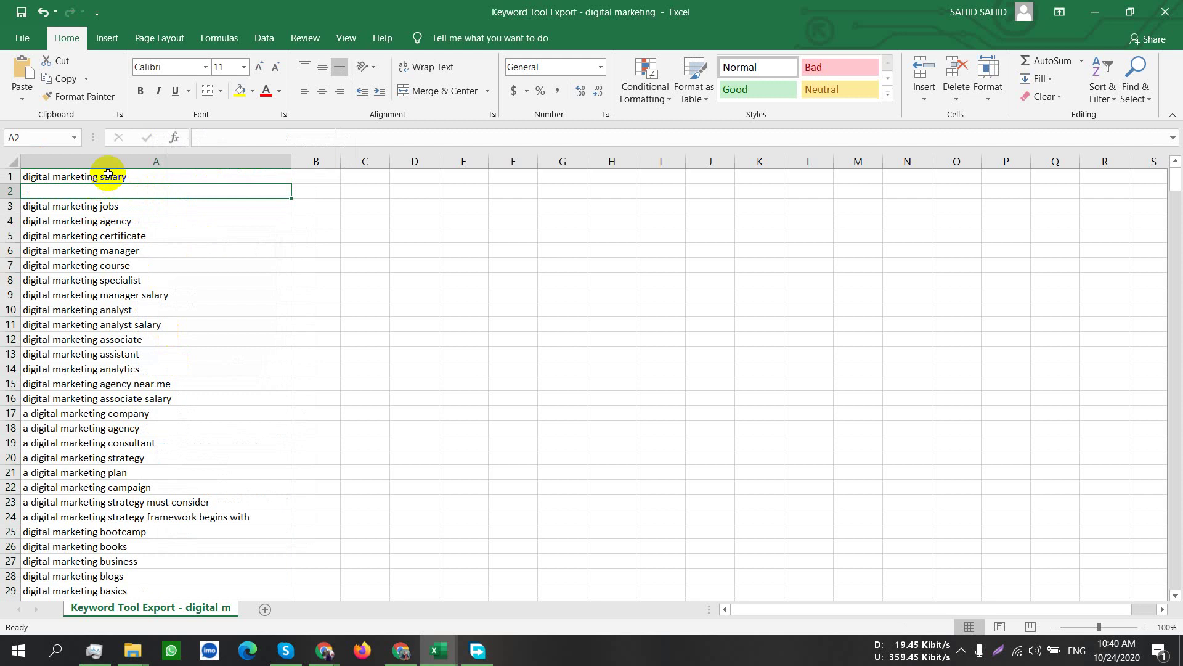
click(150, 173)
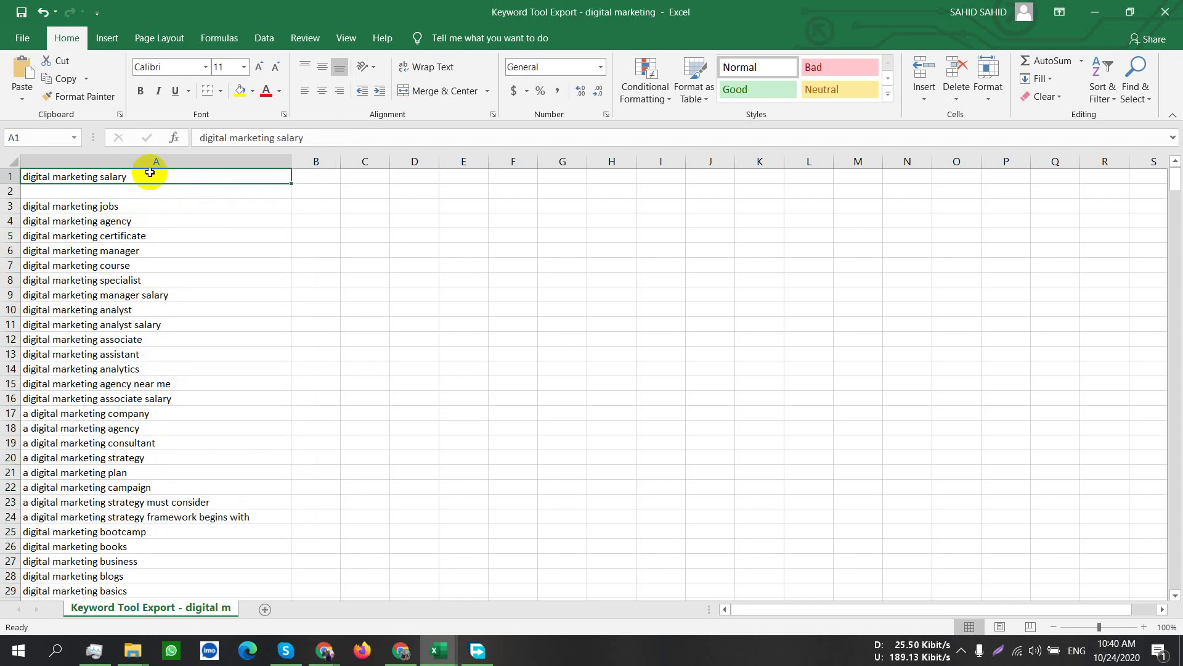
key(ctrl+c)
click(140, 204)
click(140, 193)
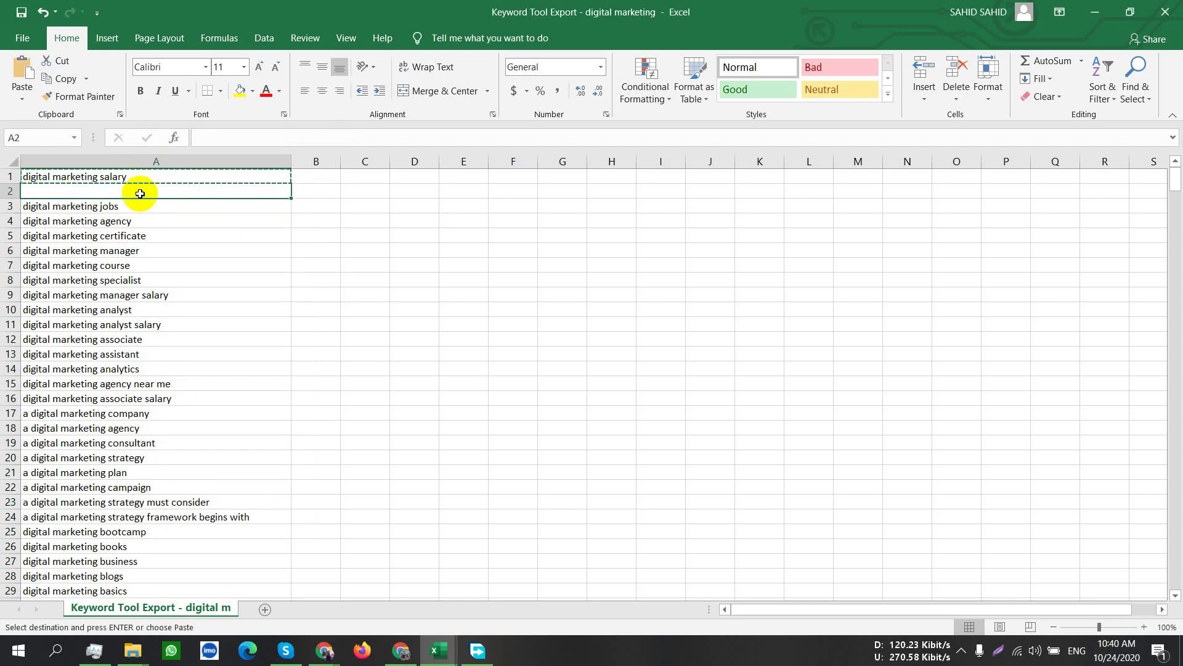
click(137, 177)
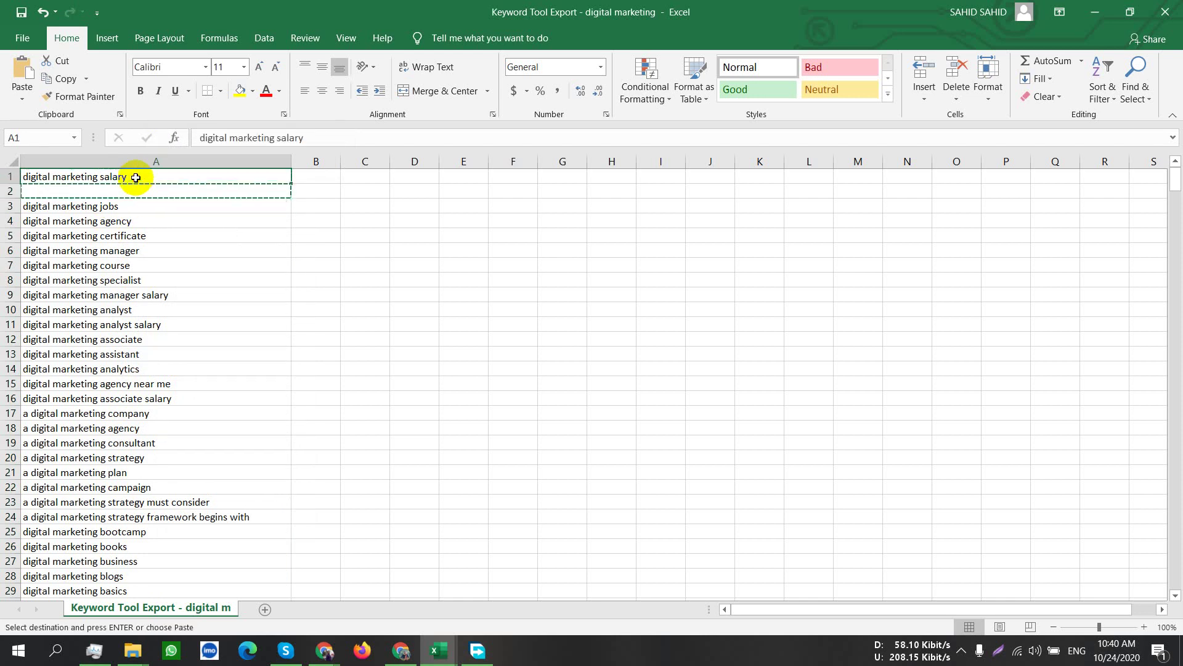
key(ctrl+c)
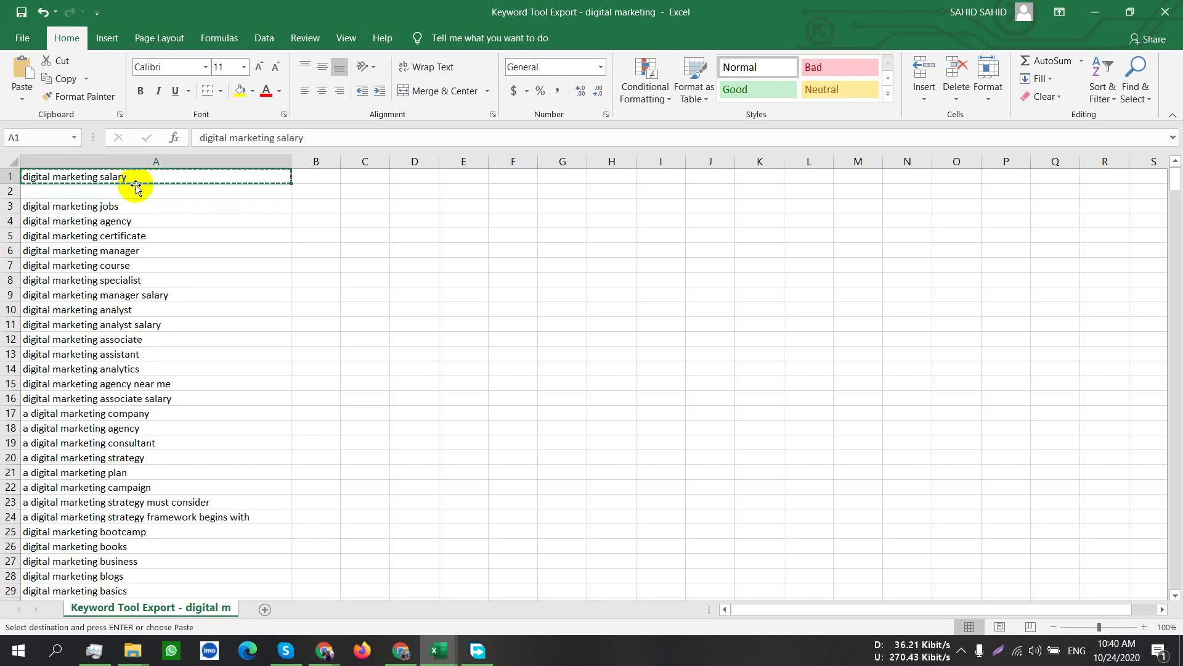
click(137, 191)
key(ctrl+v)
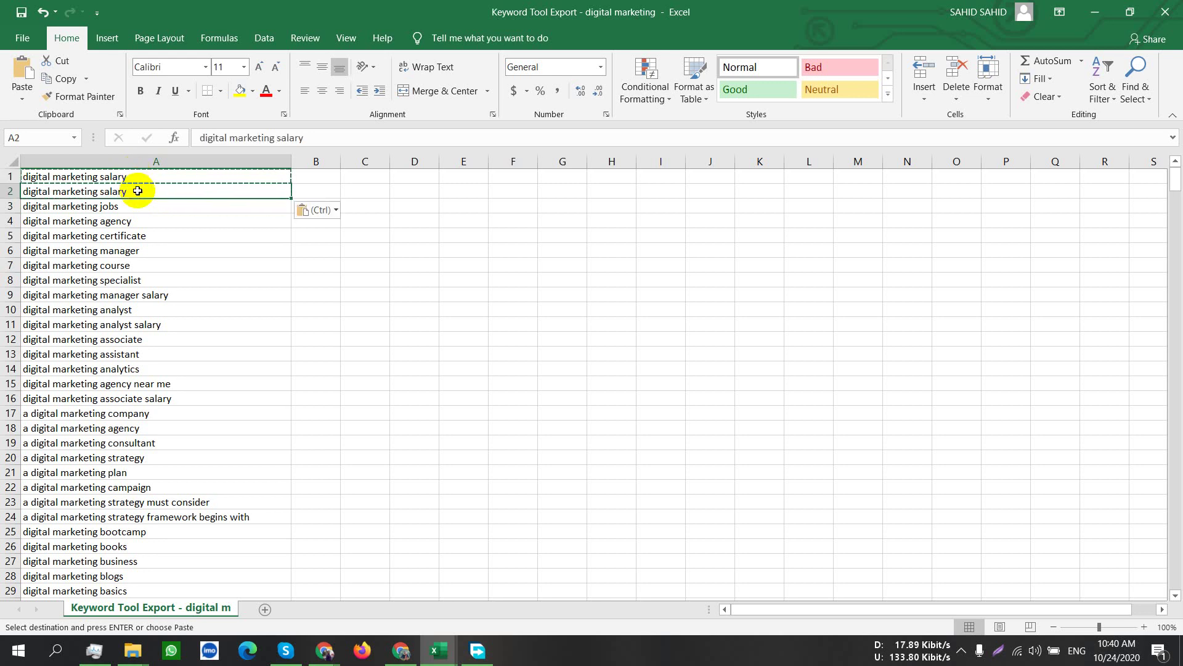
Step: Replace A1 with the header 'keyword' and save the file, keeping CSV format
click(137, 177)
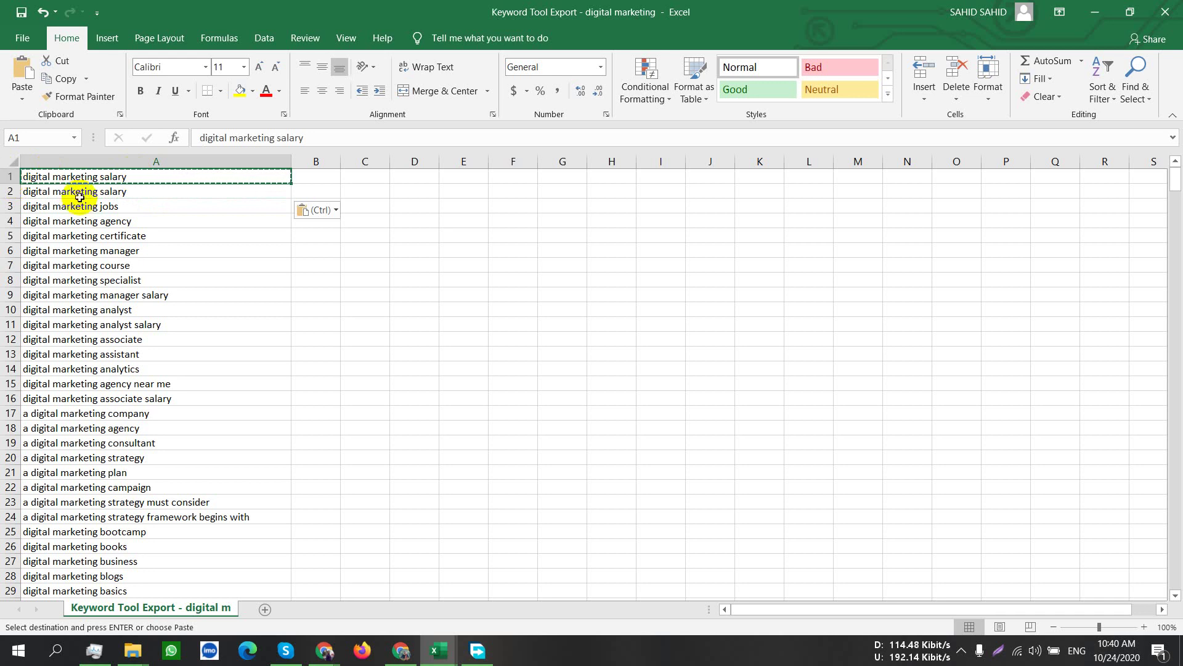
double_click(148, 175)
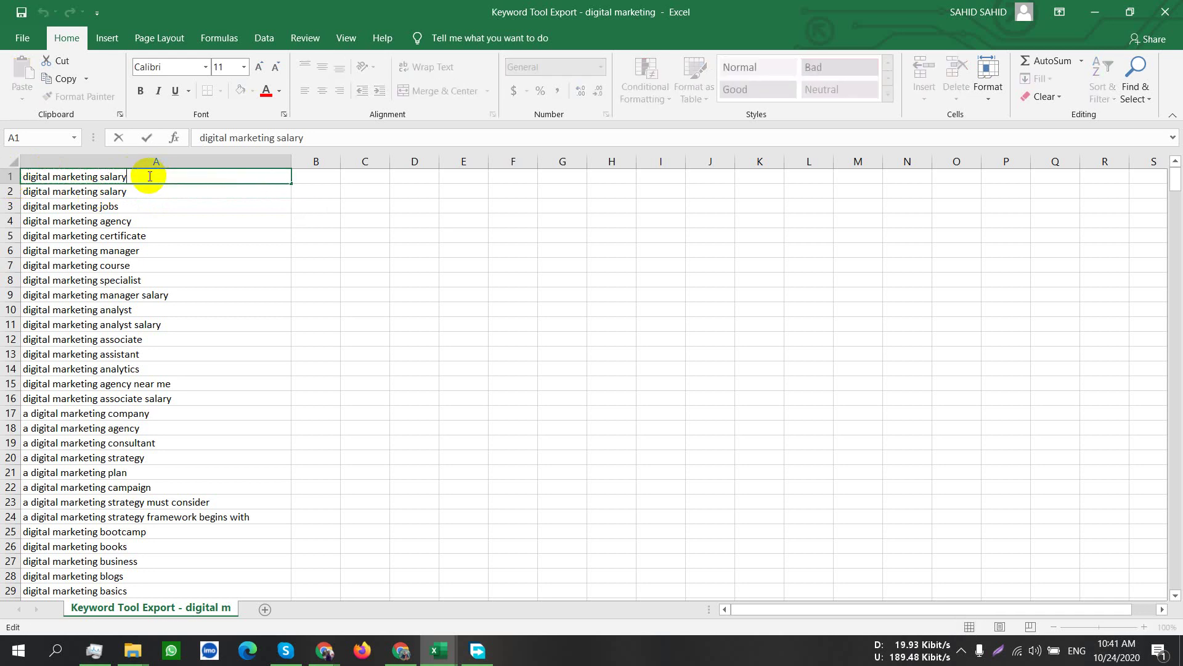
drag(145, 175, 23, 176)
key(Delete)
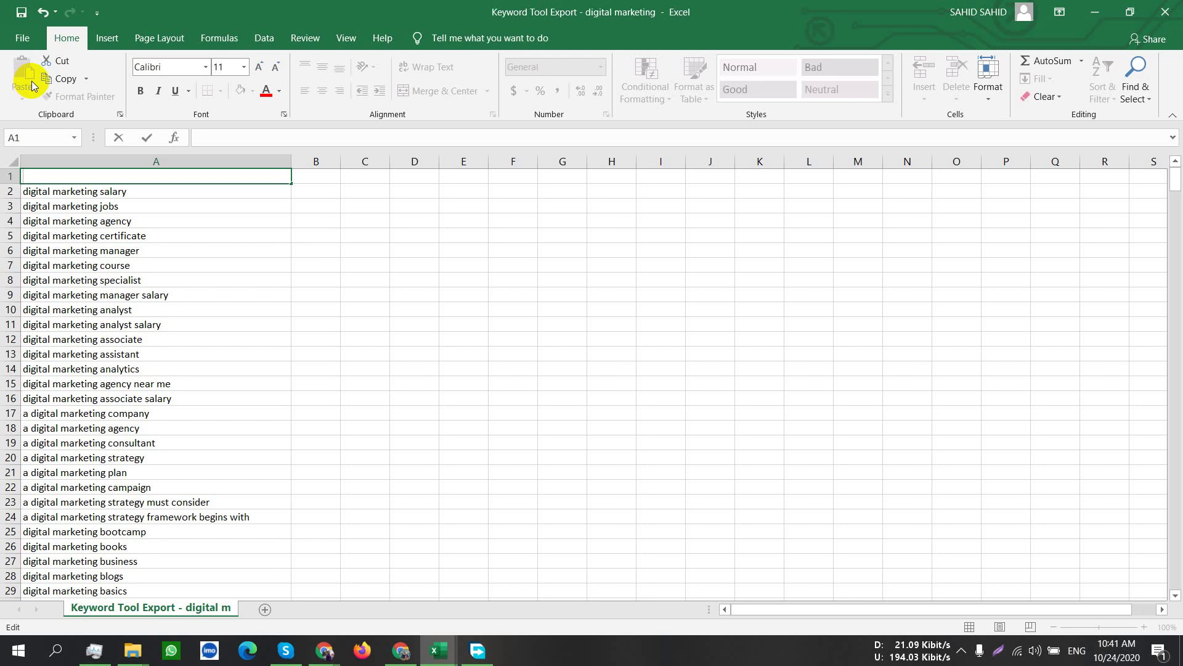
text(eyword)
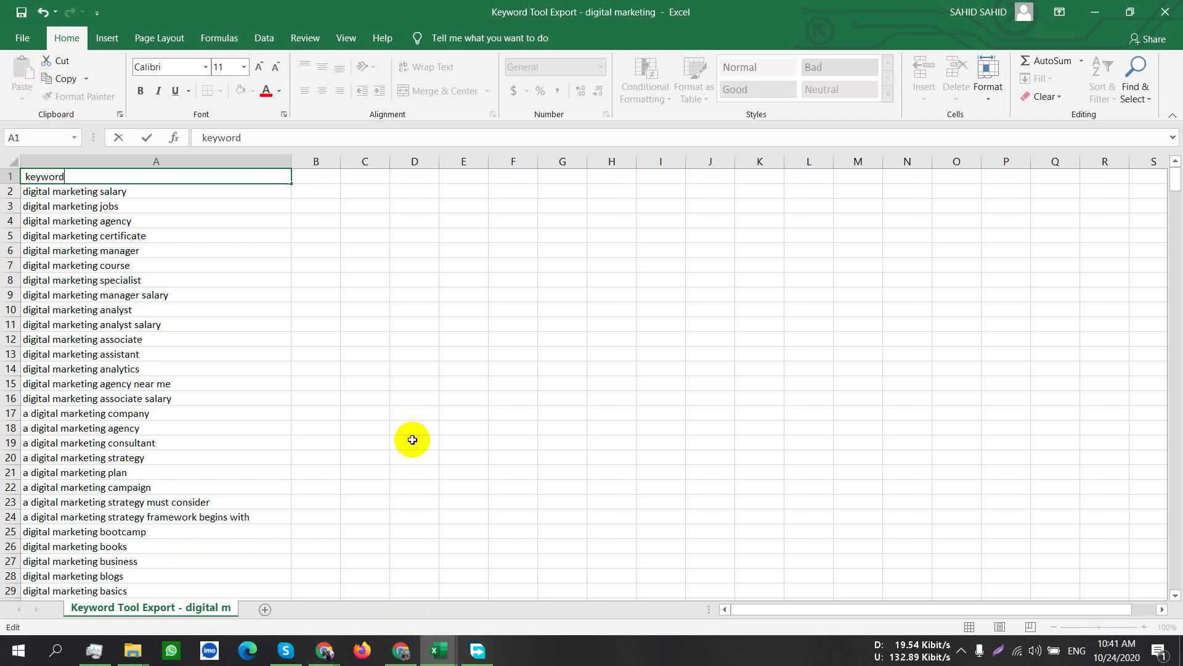
key(ctrl+s)
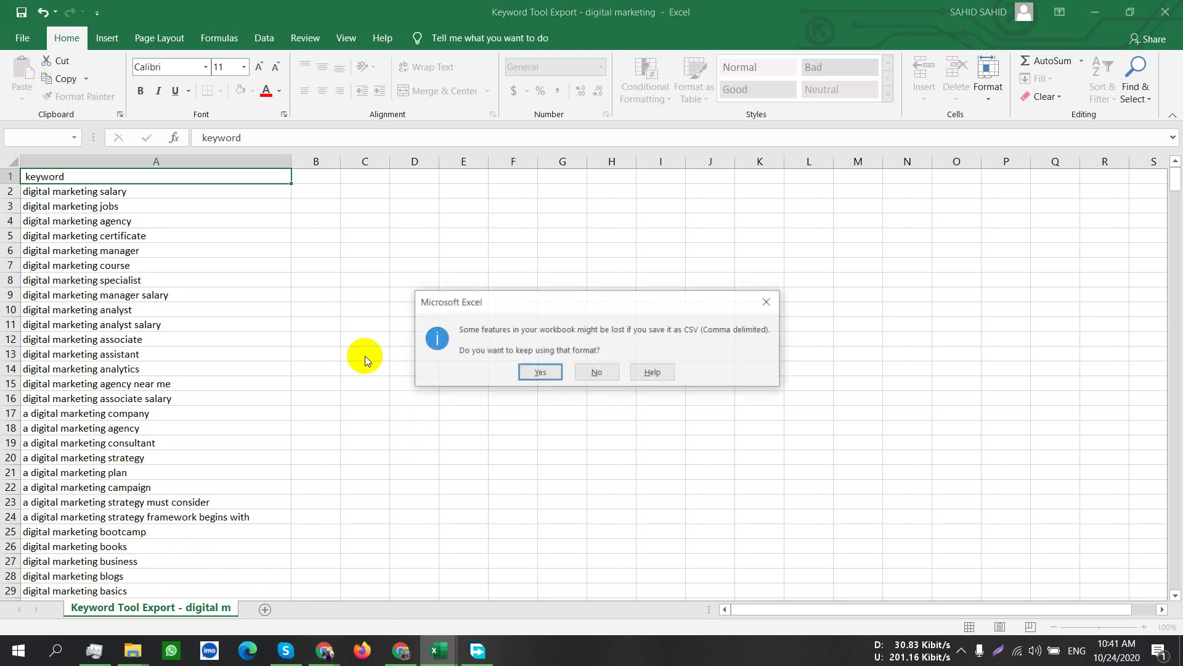
click(540, 380)
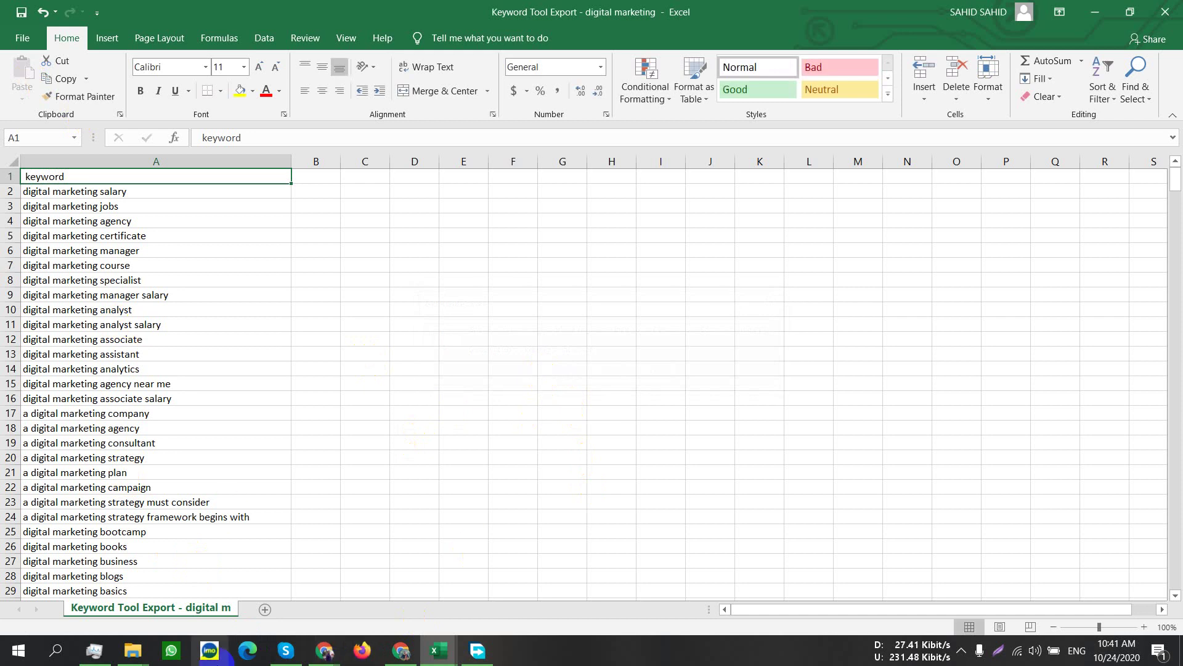
Step: Back in Keyword Planner, close the failed upload dialog and reopen the file upload
click(325, 650)
click(295, 561)
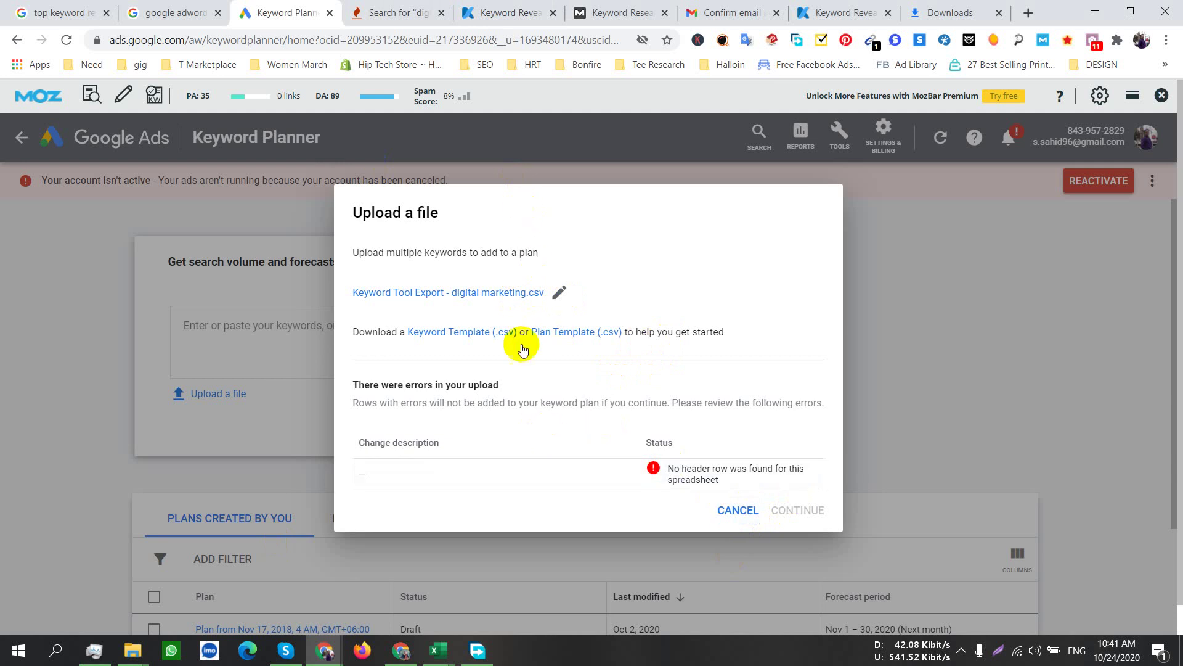
key(Escape)
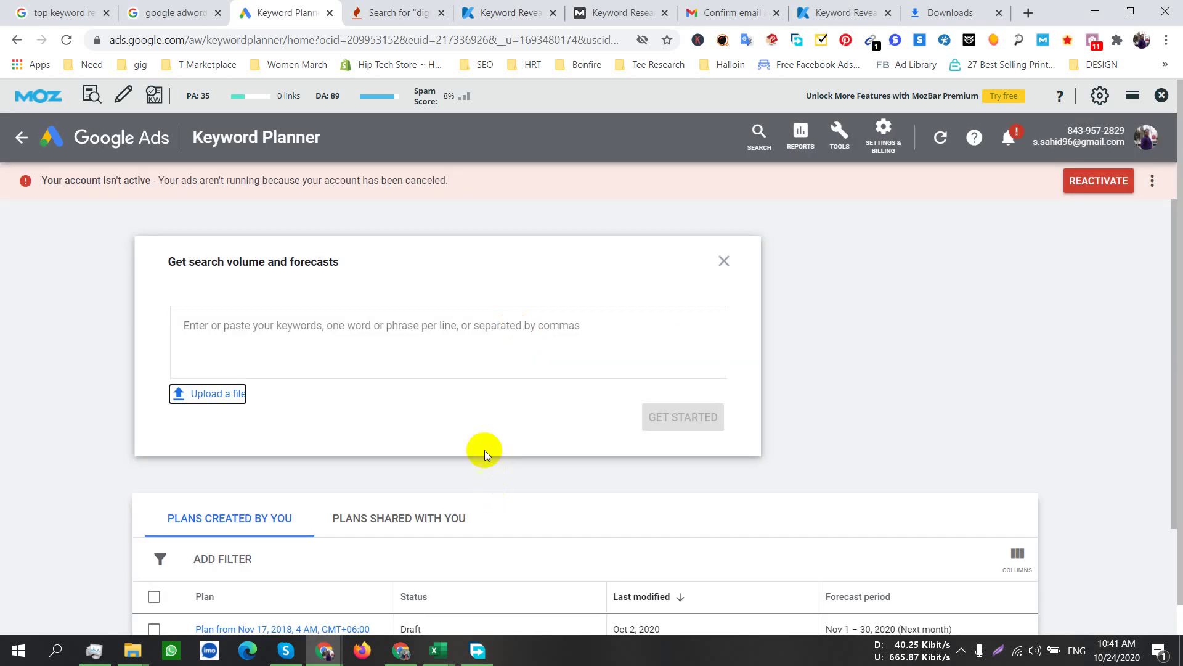
click(189, 396)
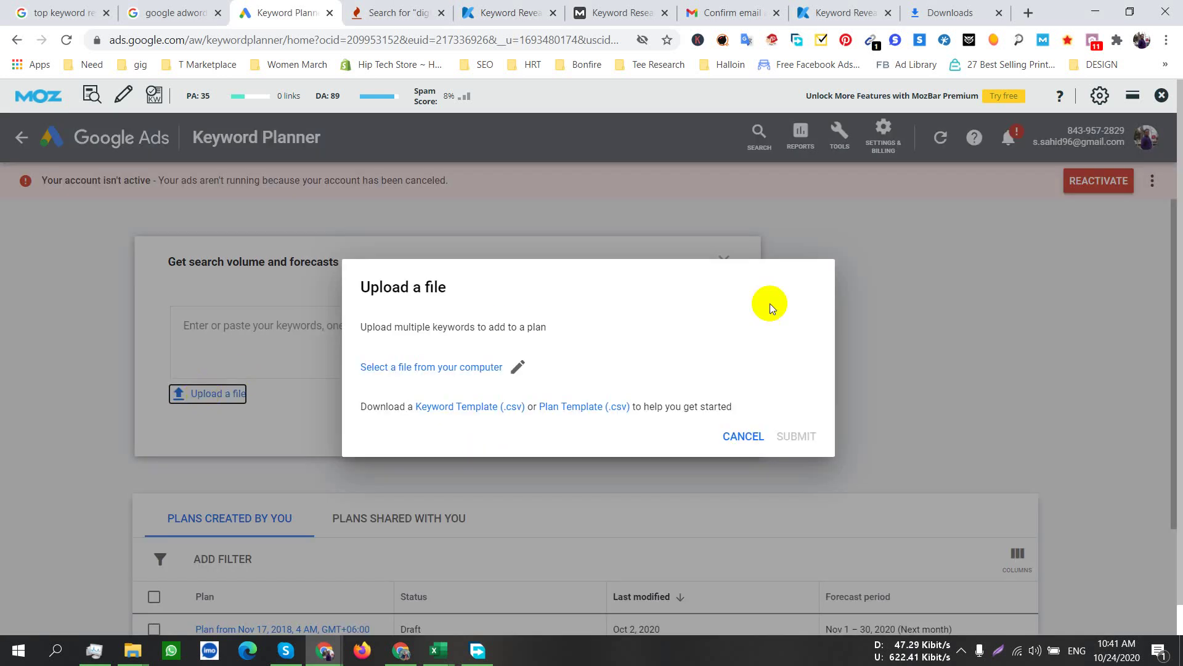
Step: Re-upload 'Keyword Tool Export - digital marketing.csv' from Downloads, then cancel after its 2 character errors
click(448, 368)
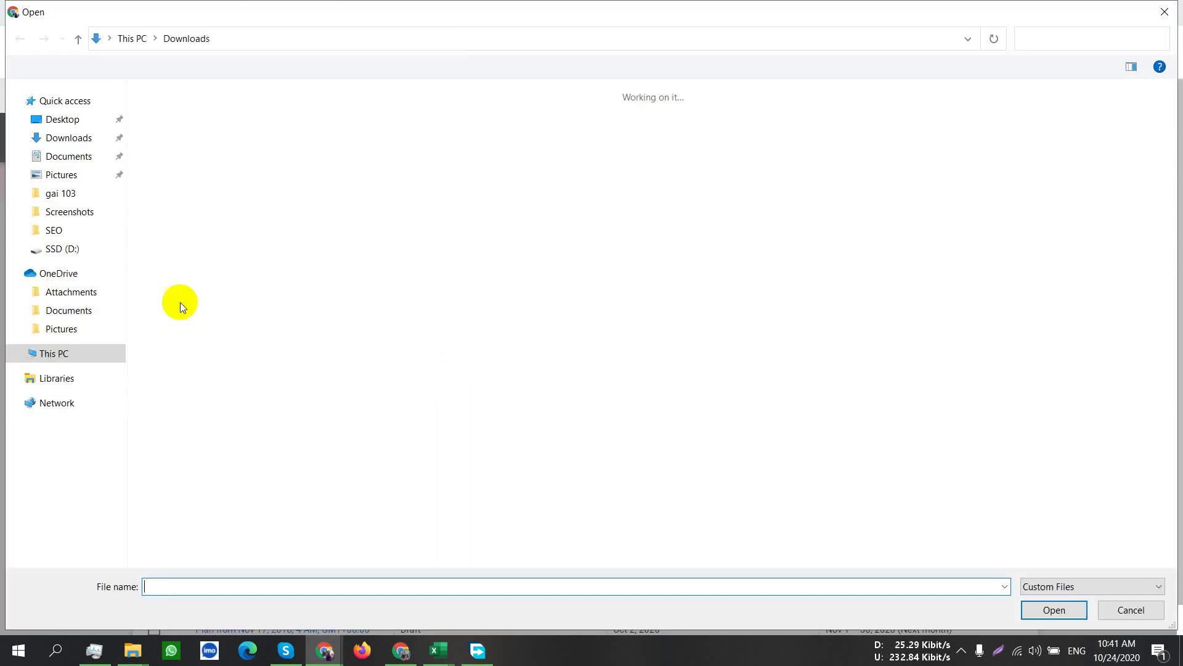
click(56, 144)
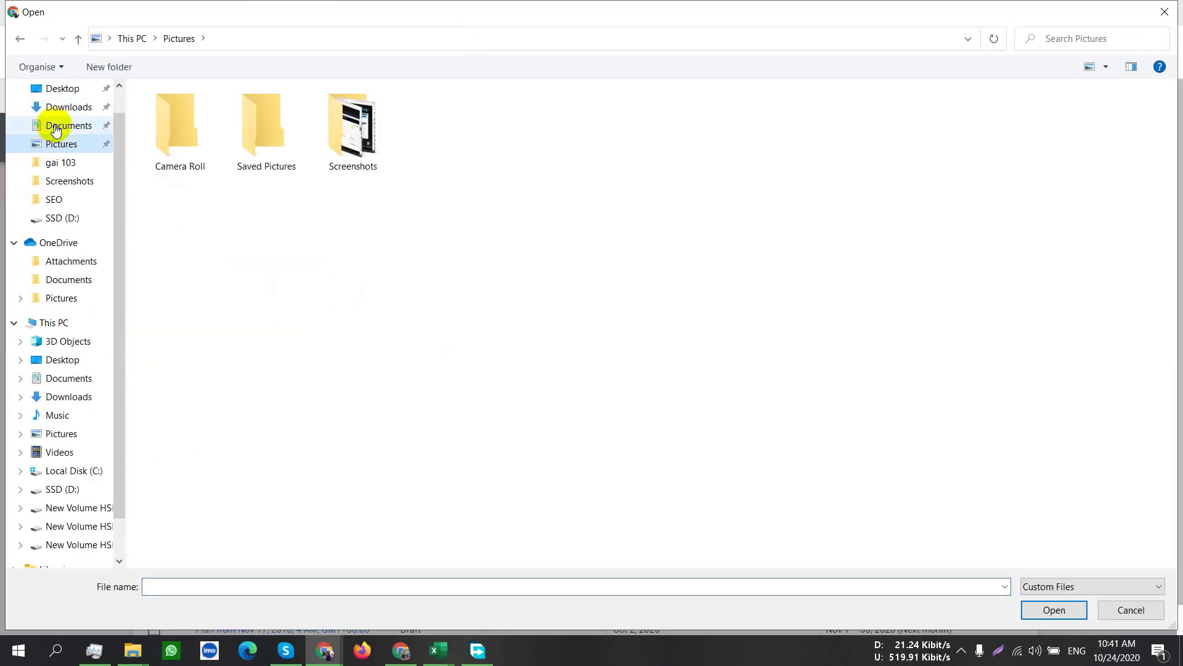
click(62, 109)
double_click(176, 142)
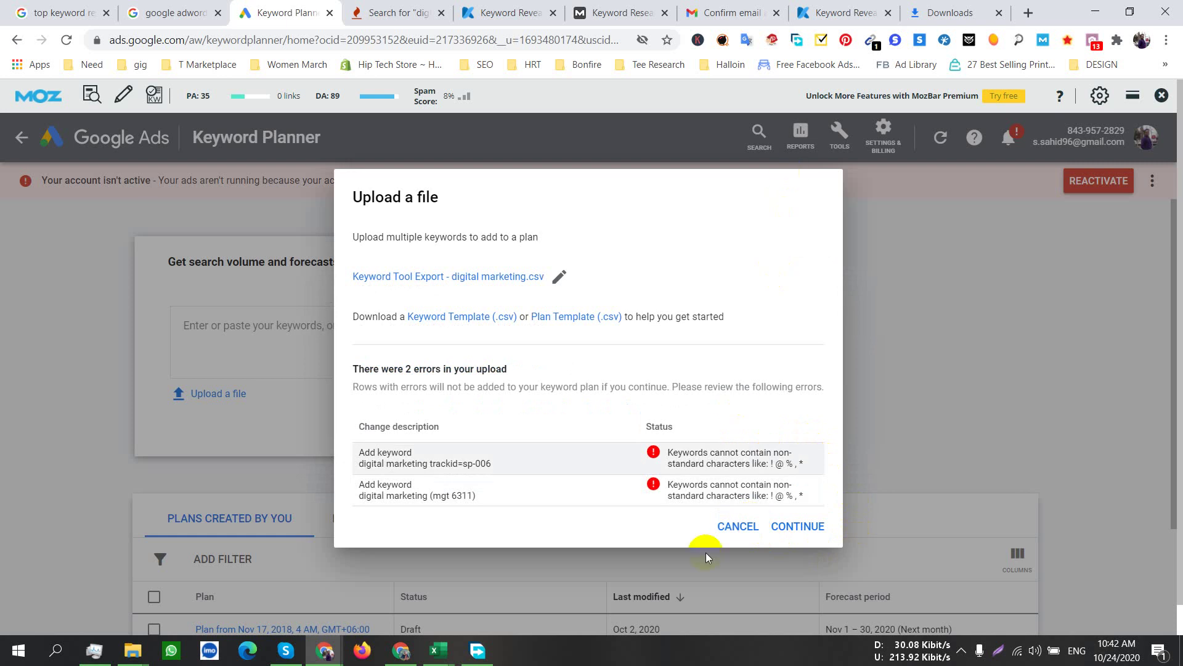
click(755, 526)
Step: Search Google for 'keyword surfer' in a new tab
click(1028, 13)
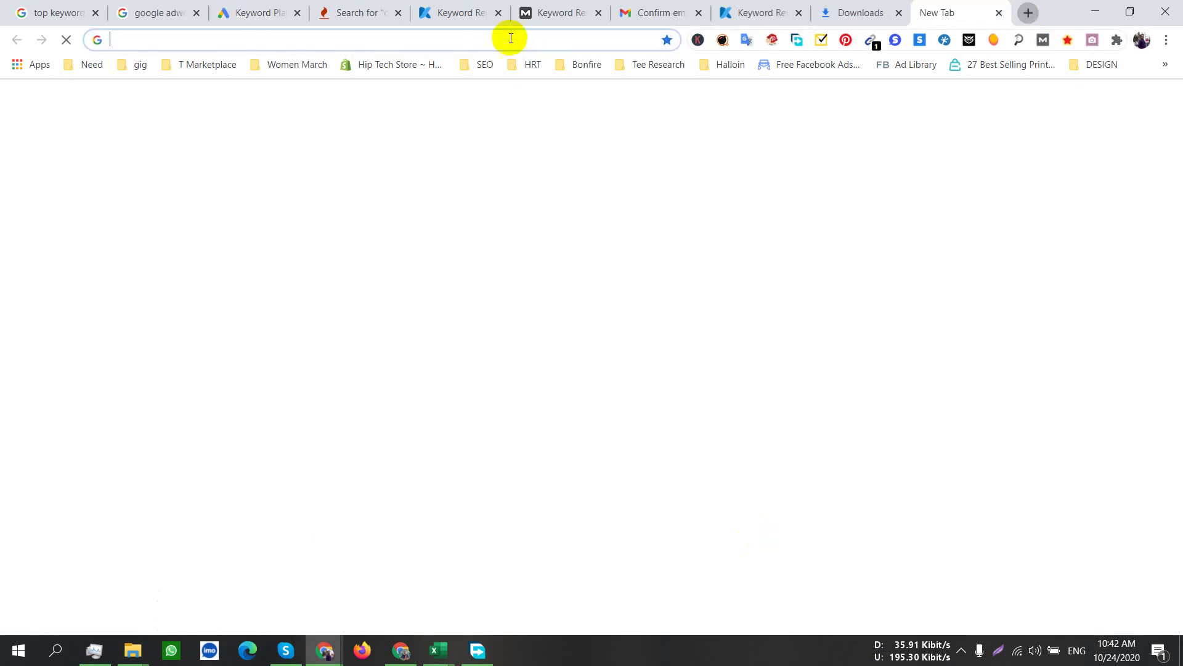
text(key)
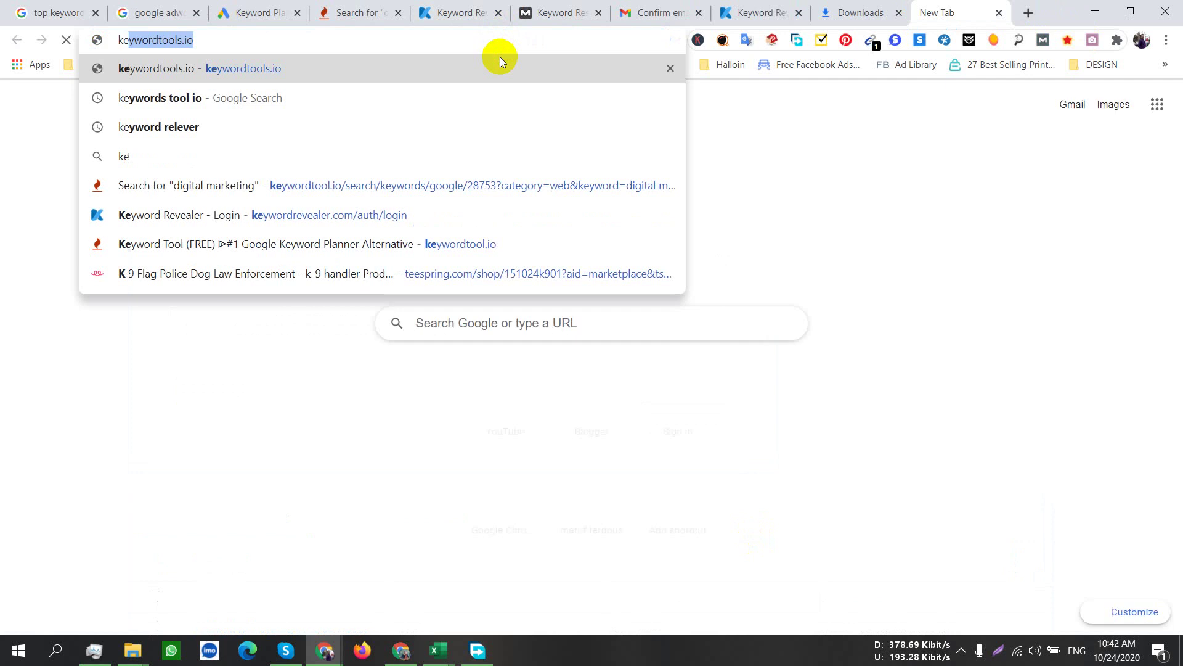
text(wo)
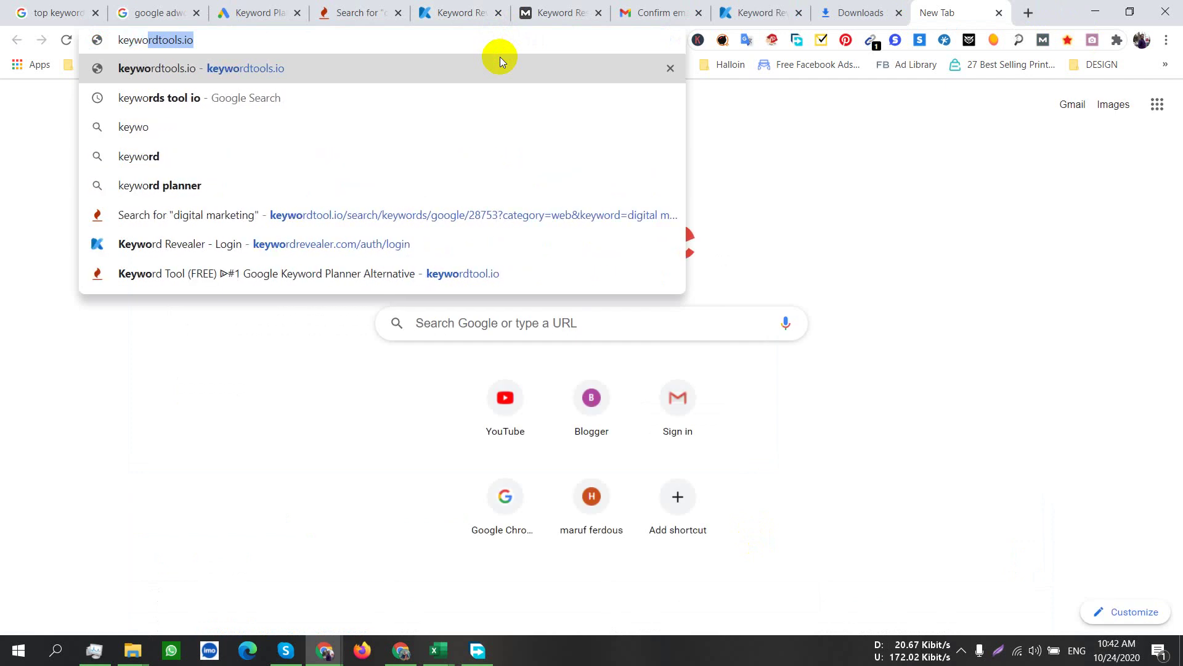
text(rd)
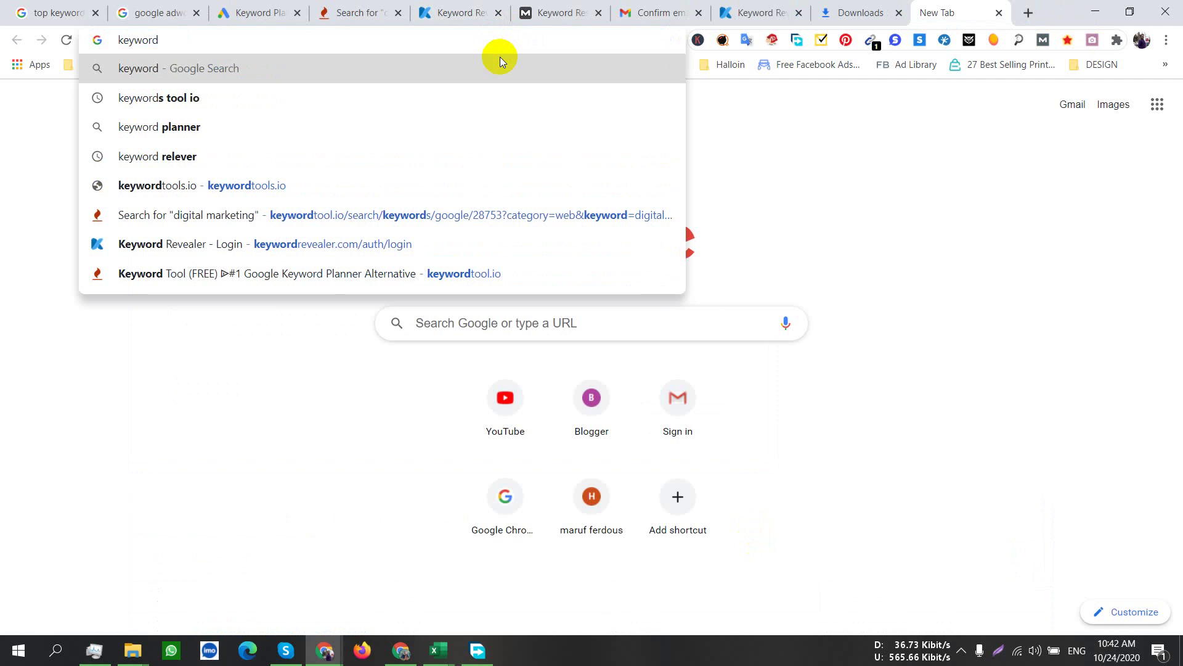
text( su)
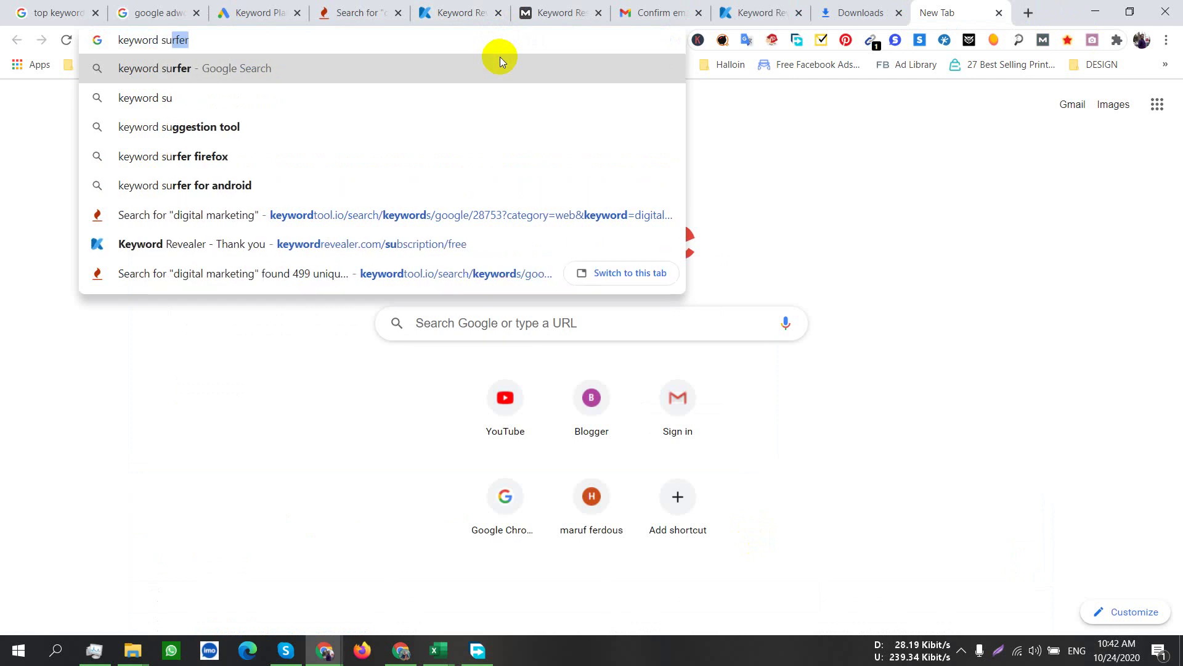
click(501, 79)
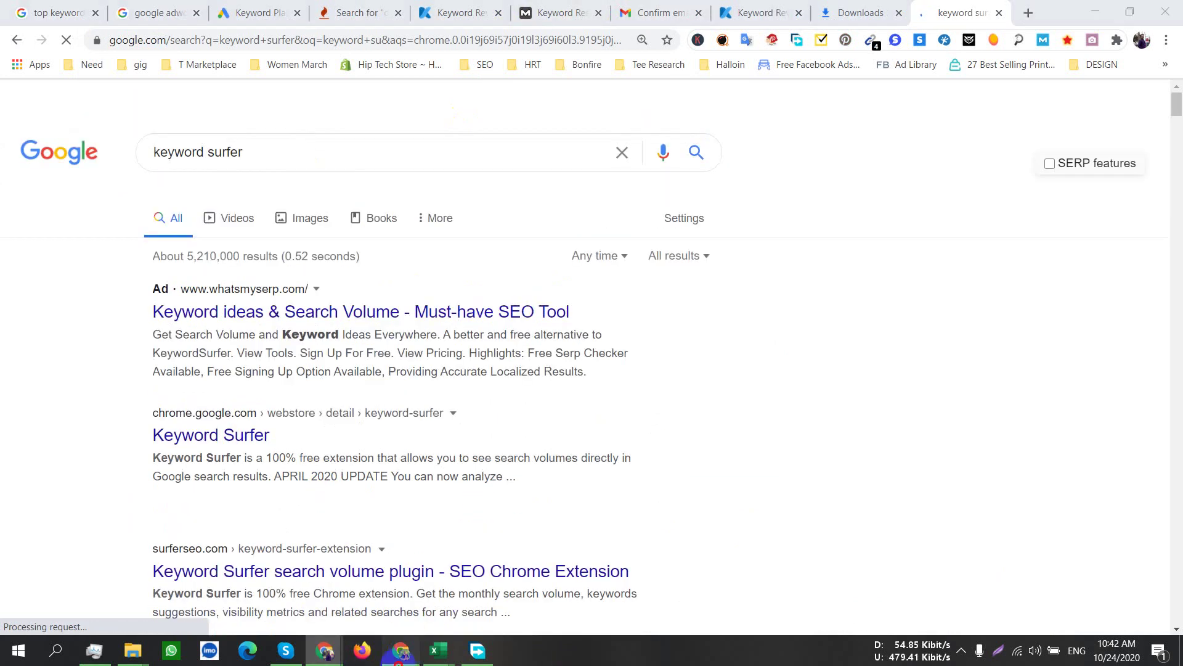
Step: Return from the Google Meet window to the search results, then to the Keyword Tool tab
click(401, 650)
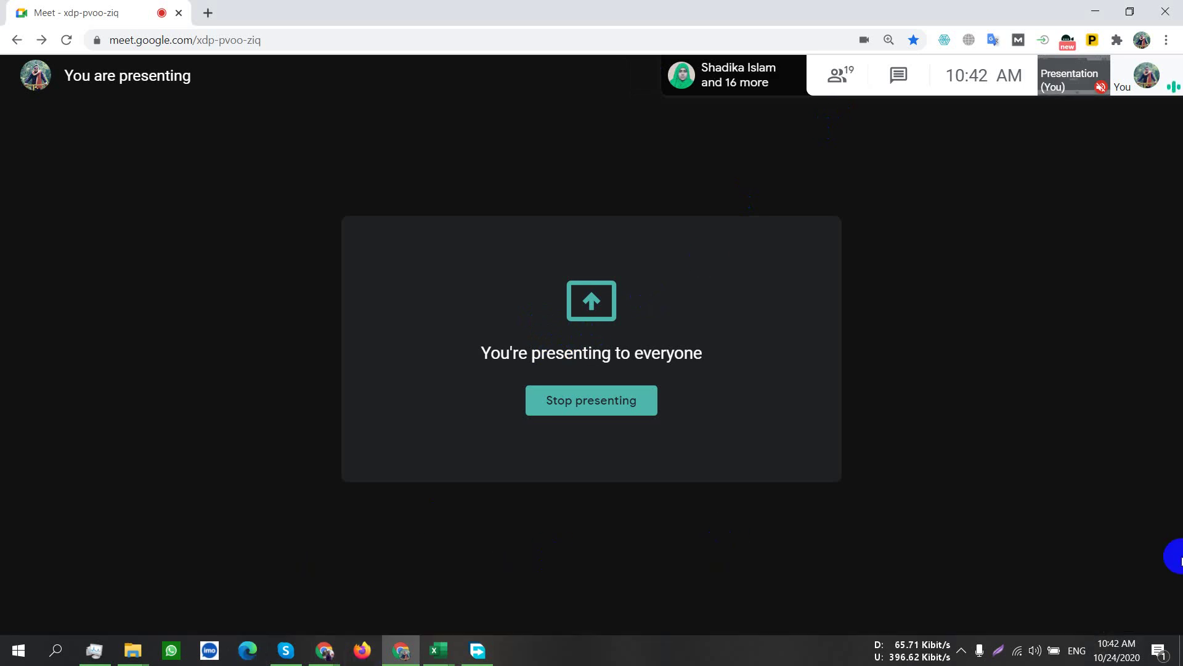
click(961, 650)
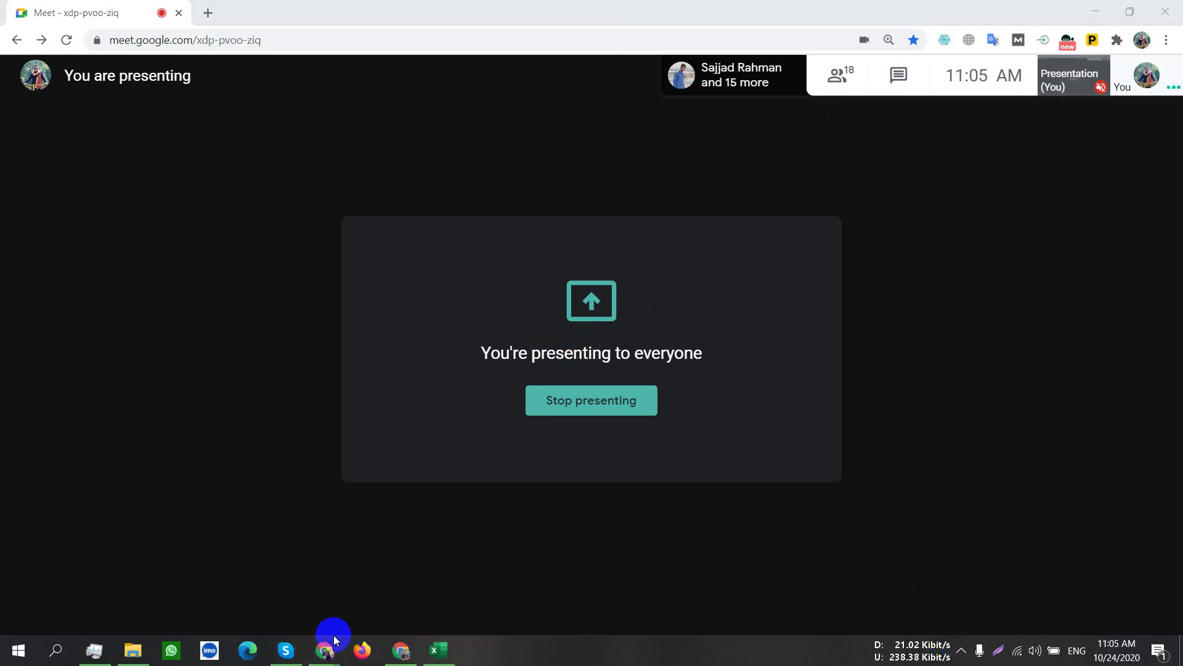
mouse_move(333, 644)
click(256, 553)
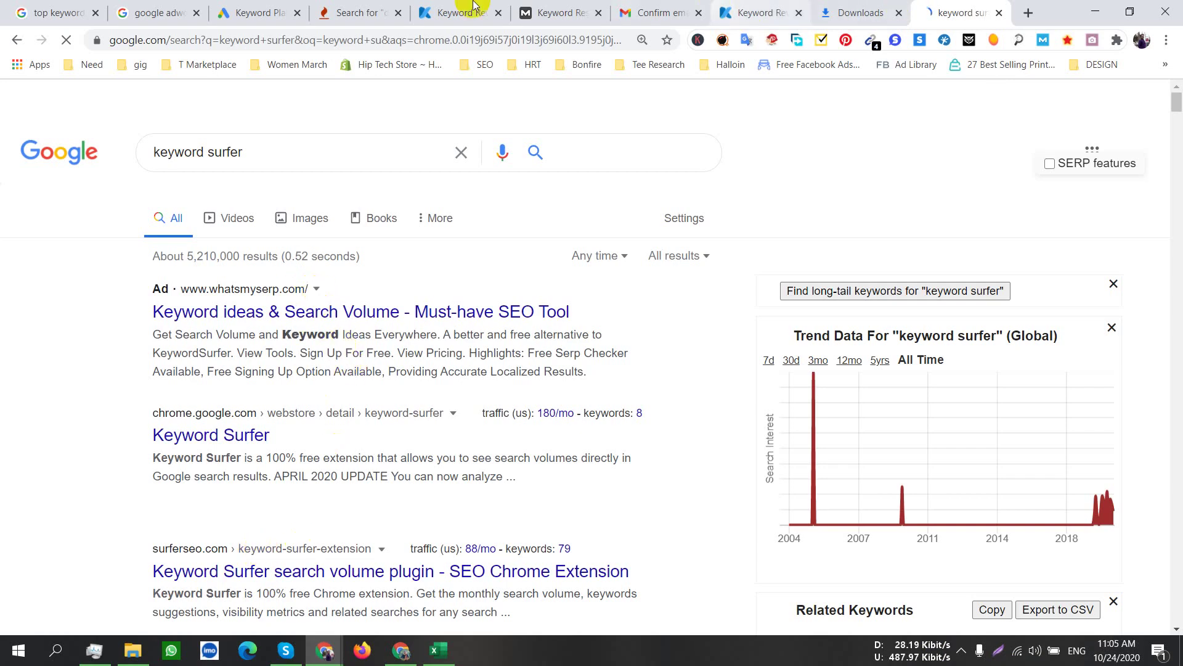
click(345, 13)
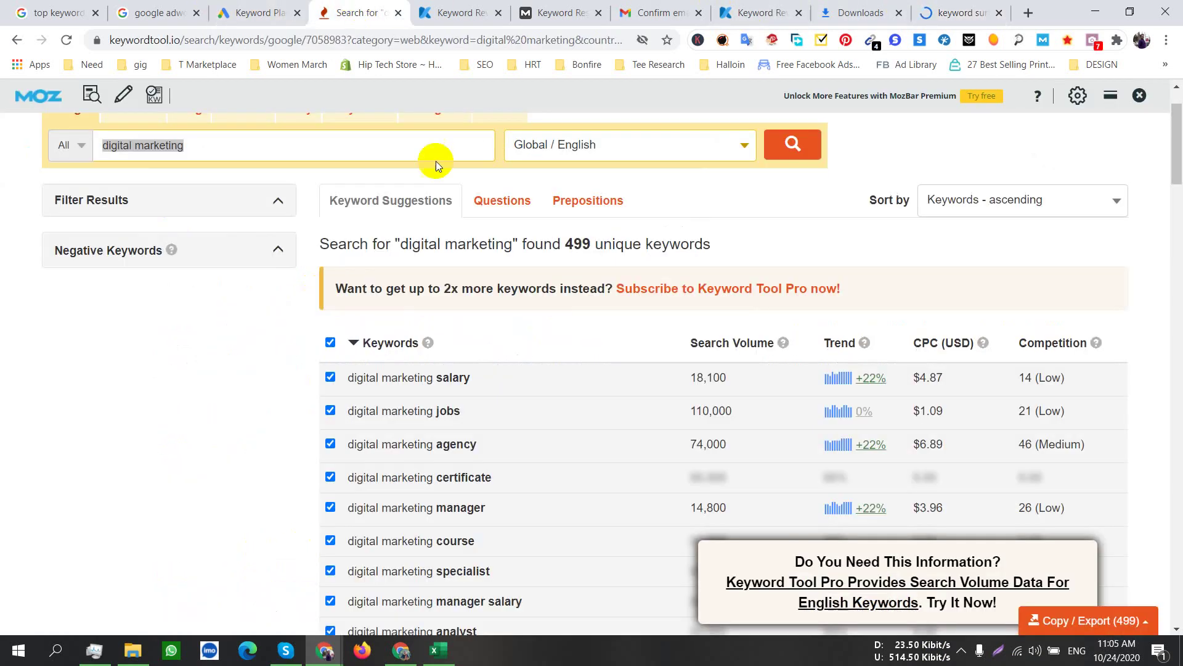
Step: Deselect the Keyword Tool search term and open Windows search, clearing the query
click(284, 142)
click(789, 159)
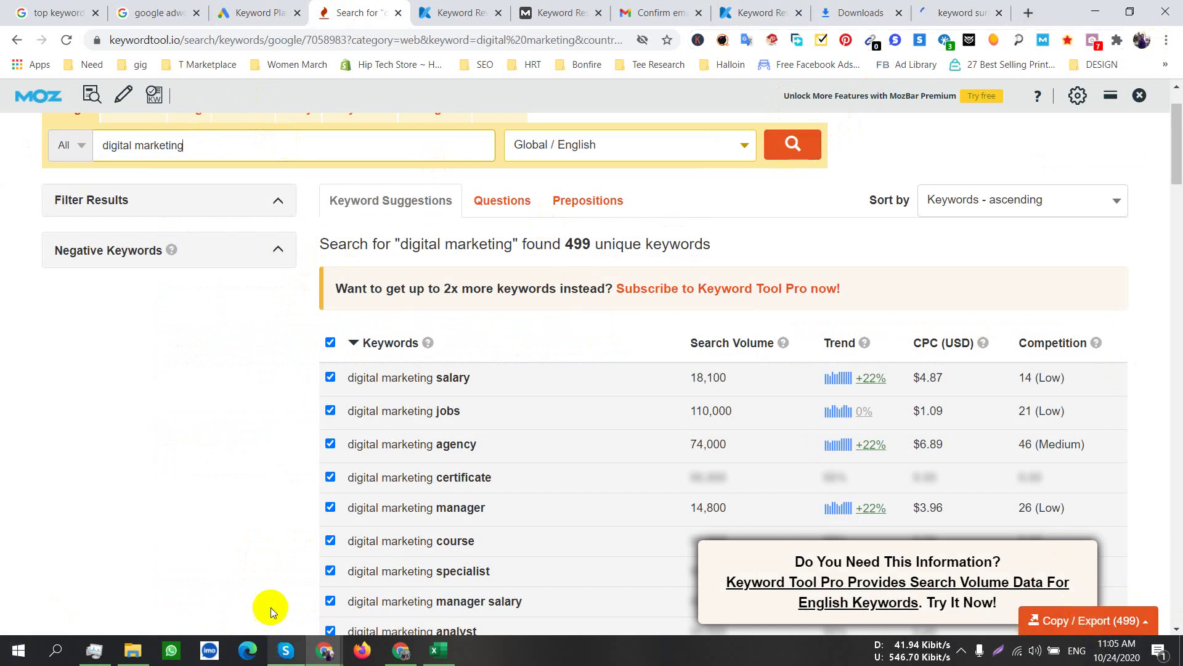
click(99, 656)
click(55, 650)
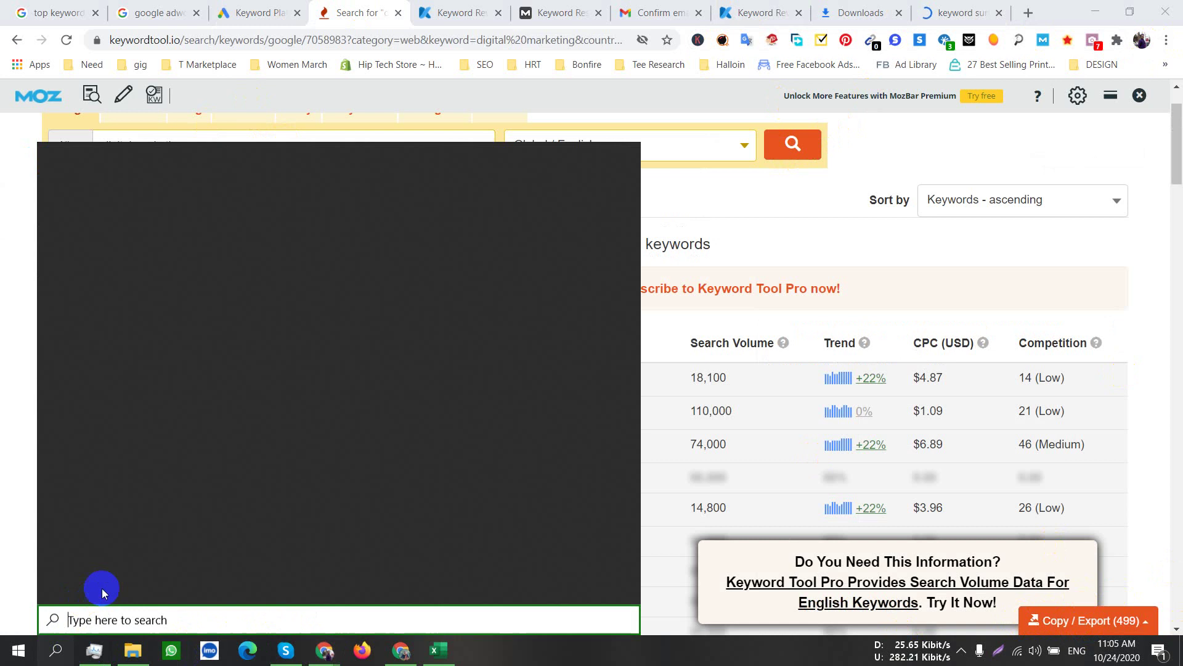
text(a)
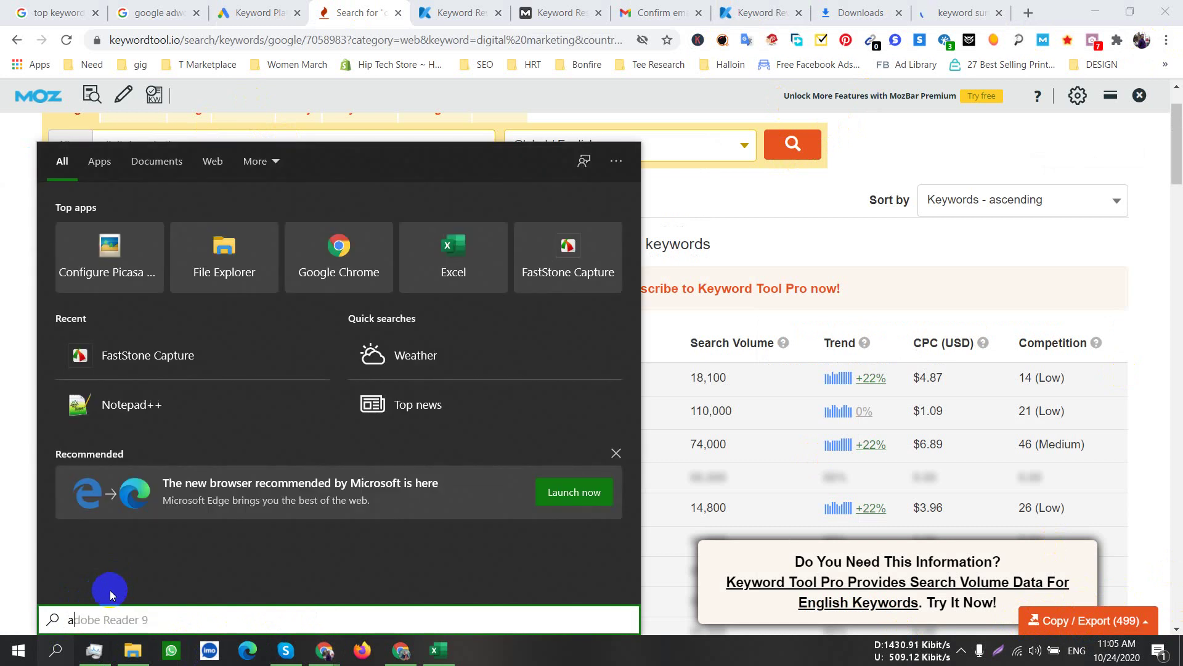
text(l)
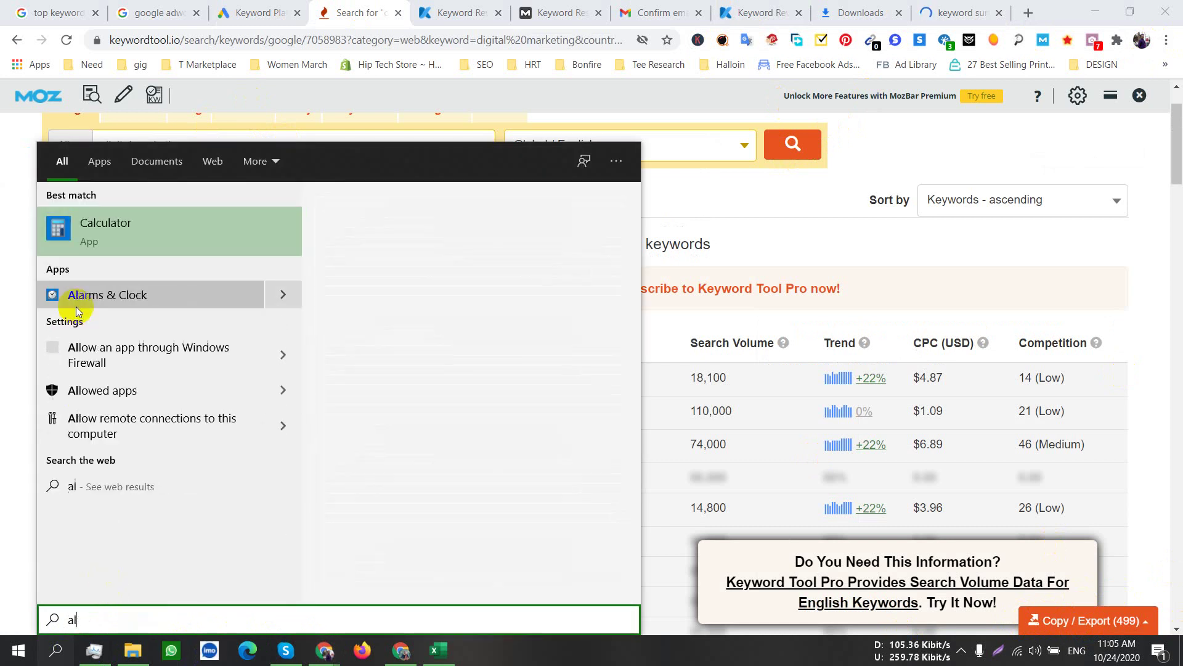
key(BackSpace)
key(BackSpace)
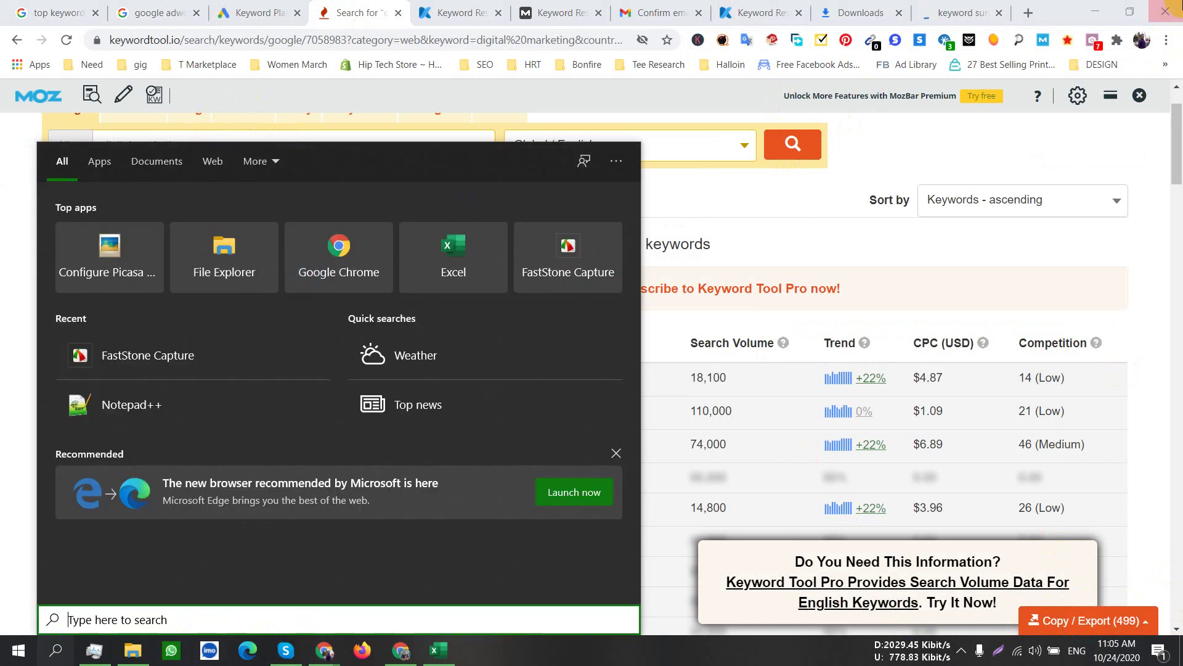
Step: Minimize windows and open 'Keyword Tool Export - digital marketing' from This PC > Downloads in Excel
click(1104, 7)
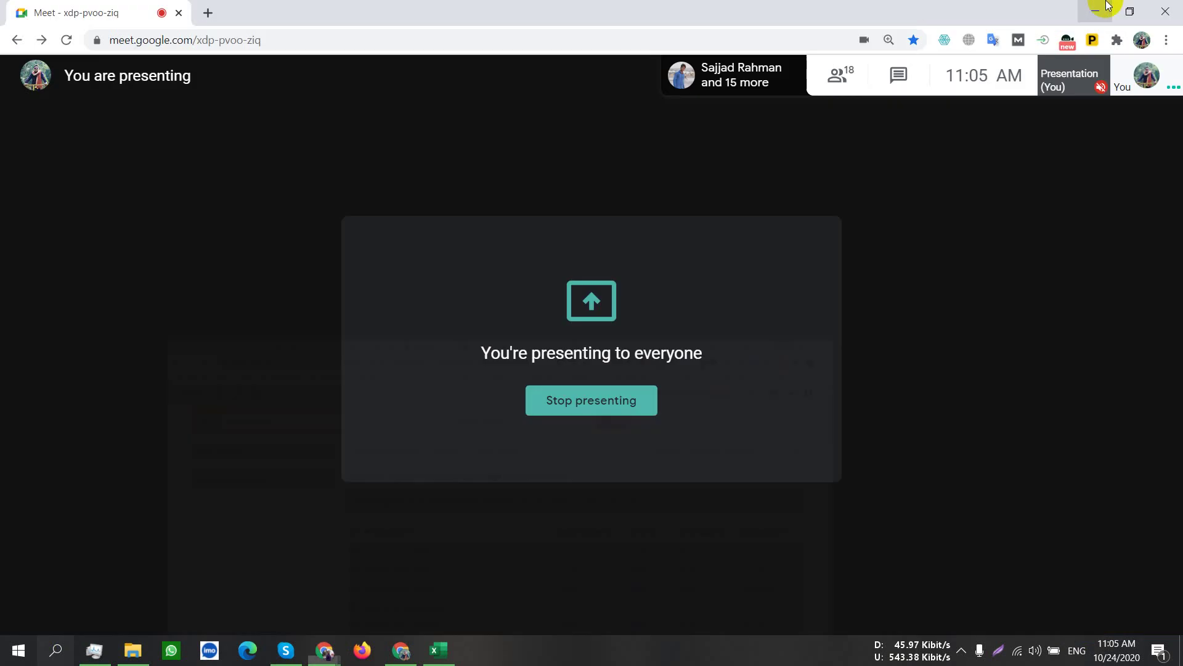
click(1108, 6)
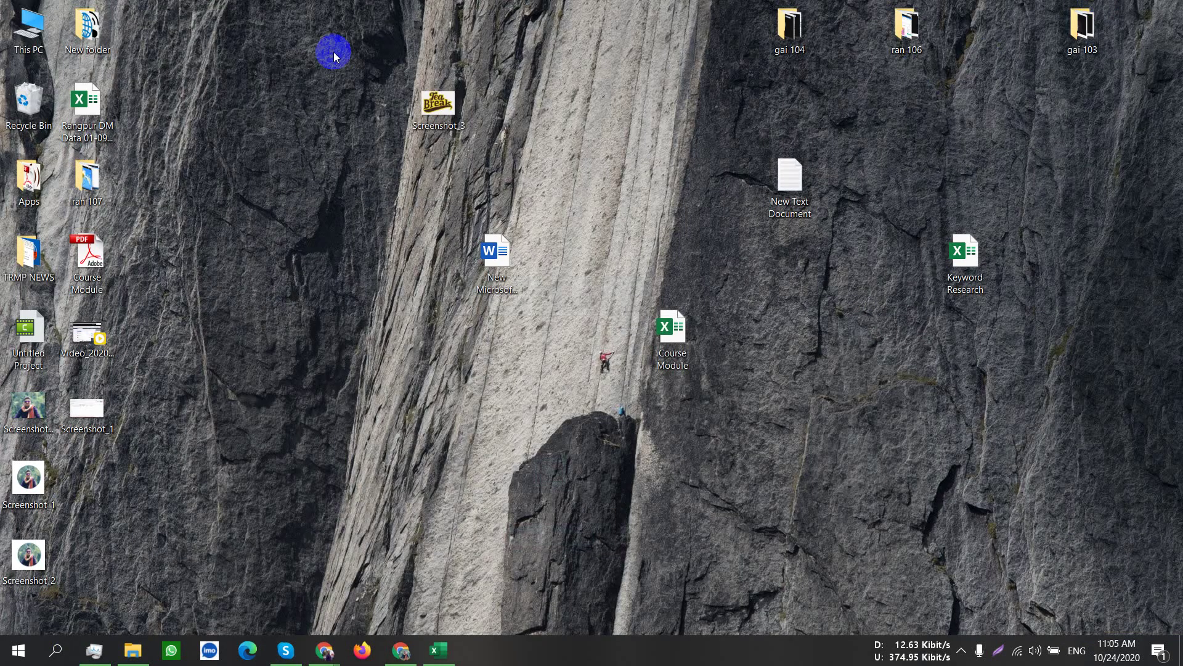
double_click(15, 49)
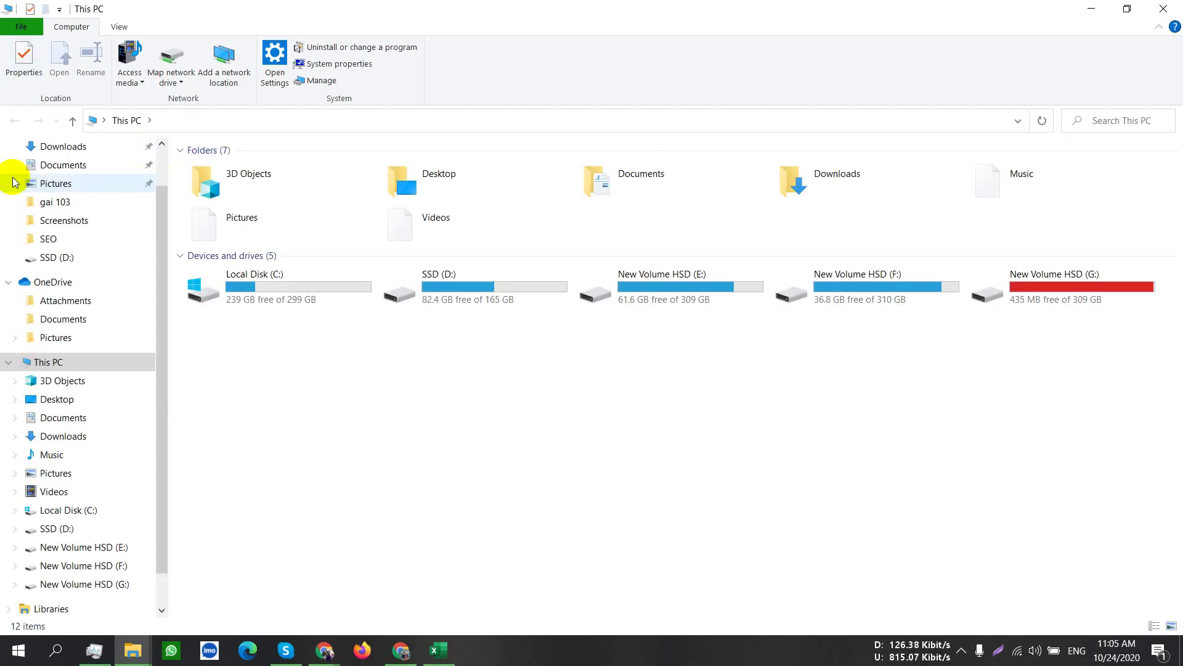
click(68, 152)
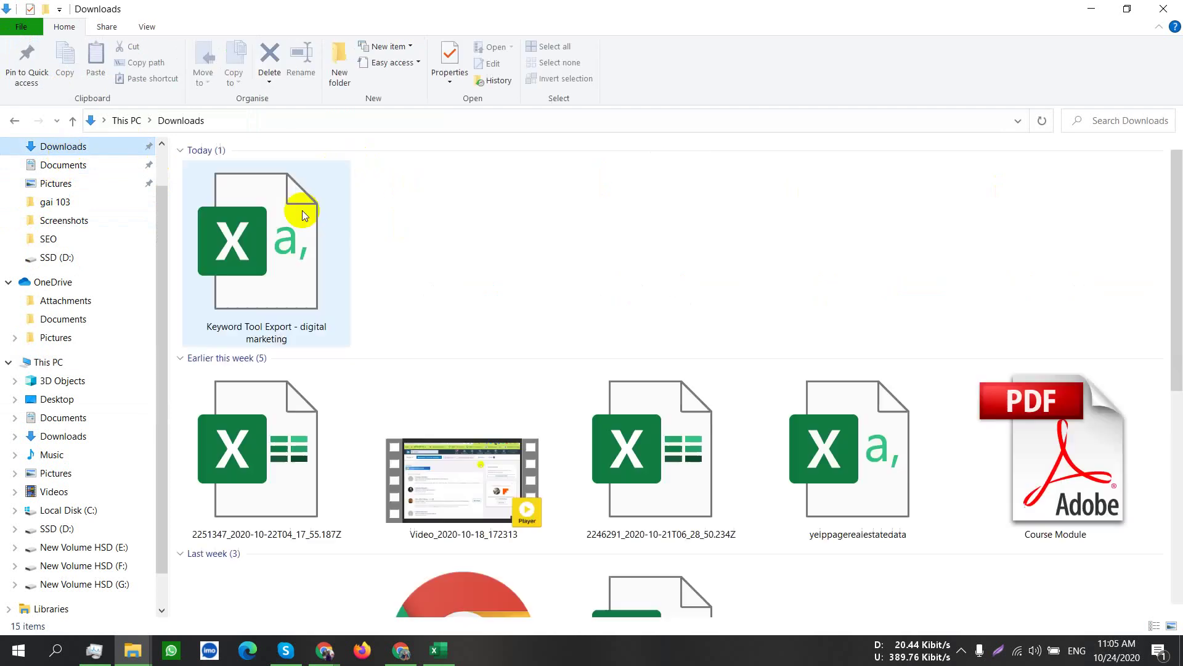
click(273, 261)
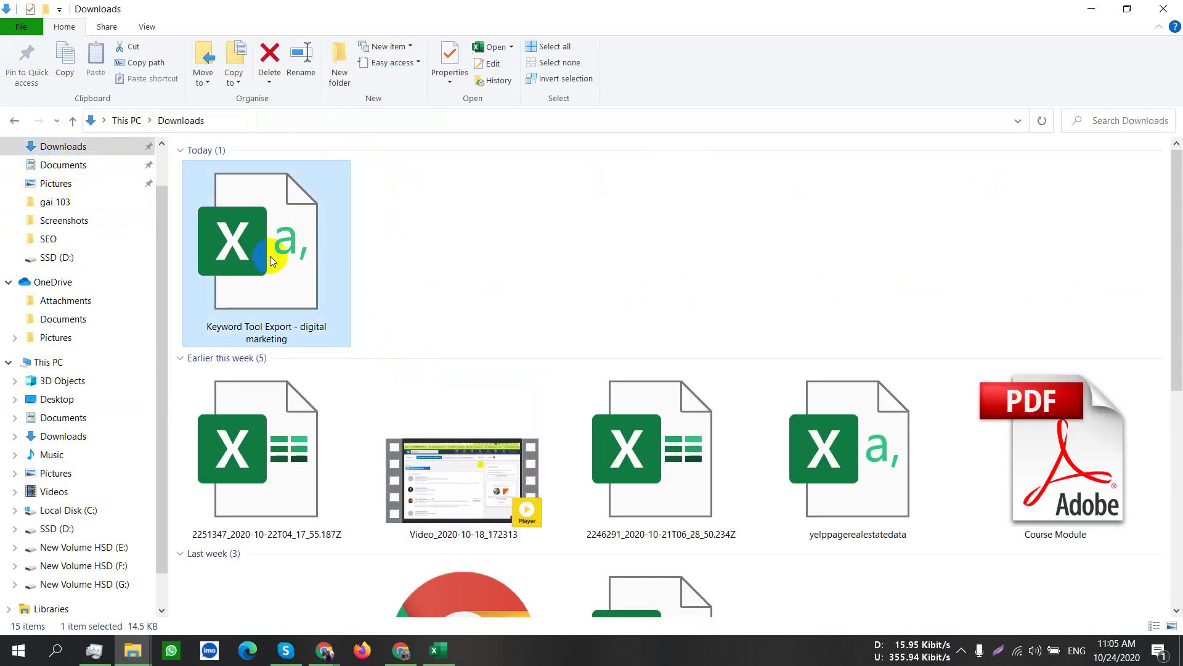
click(400, 650)
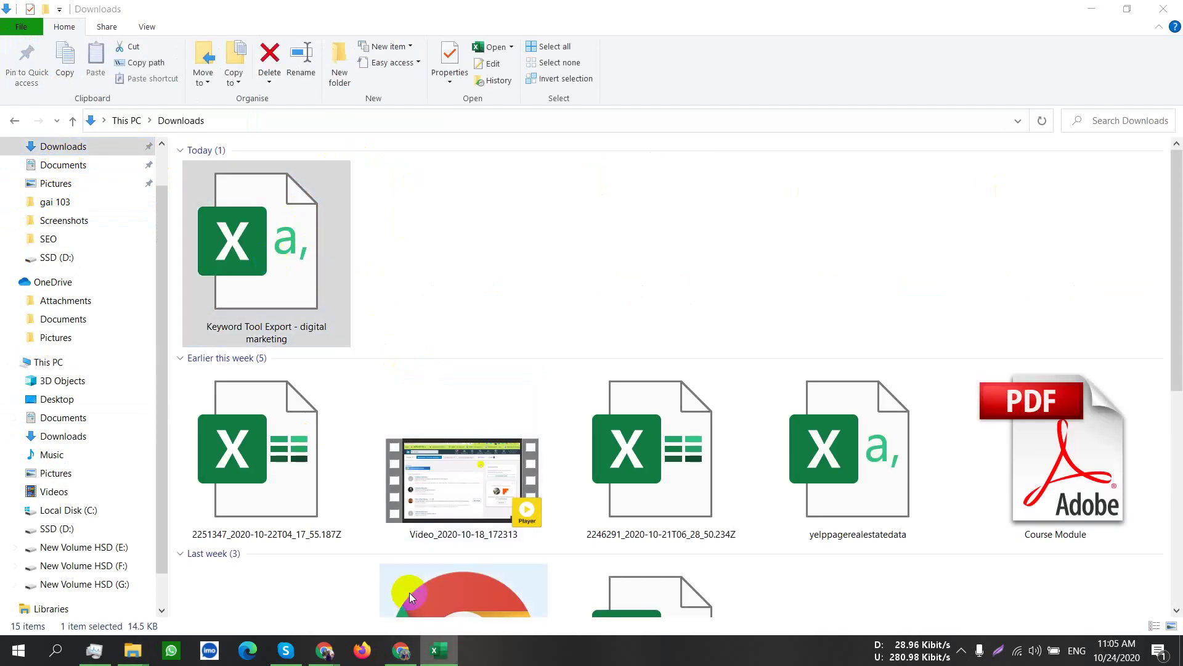
click(498, 657)
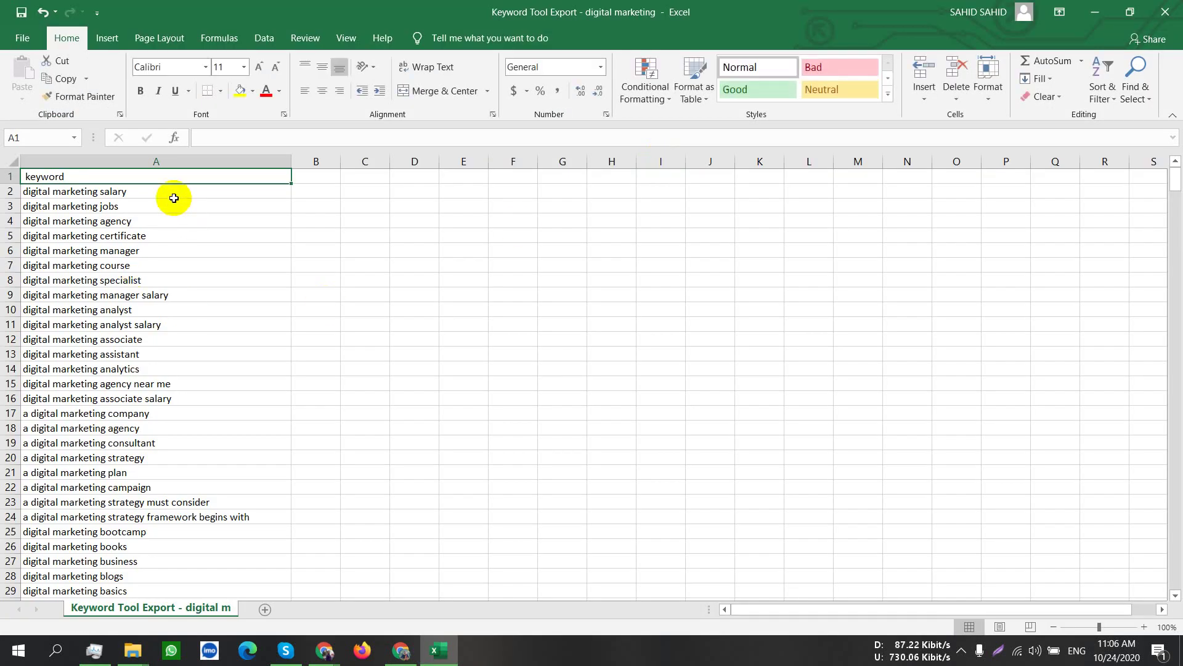
Step: Copy the nineteen keywords in A2:A20 and return to the Keyword Planner tab in Chrome
click(177, 224)
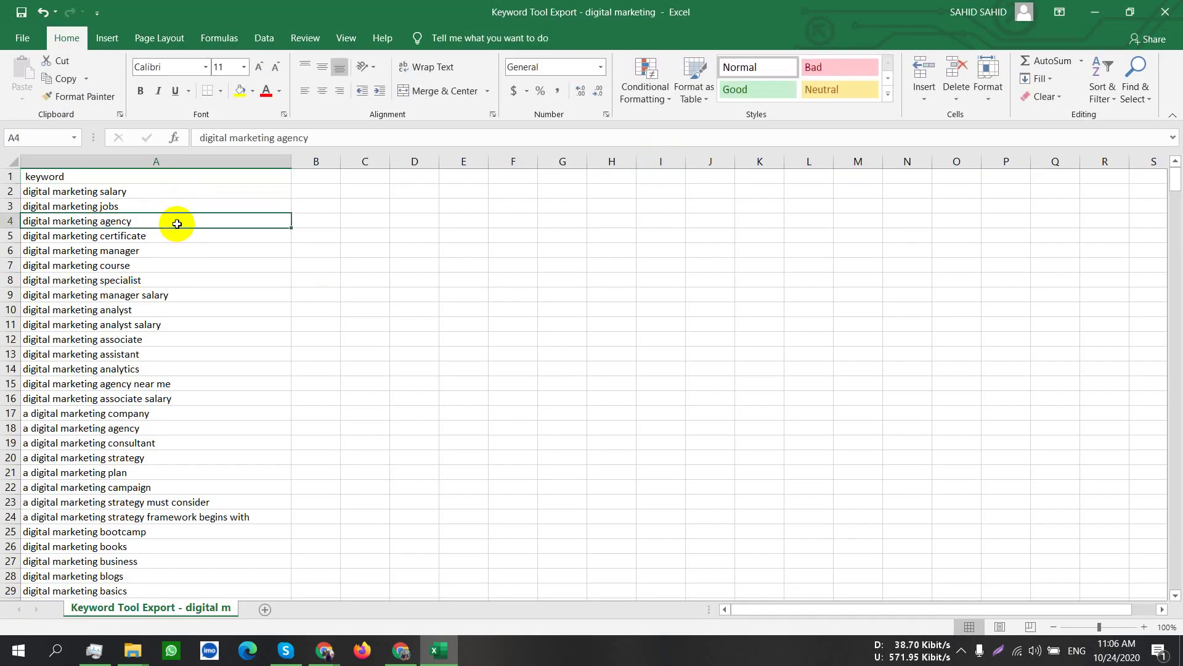
drag(165, 194, 193, 452)
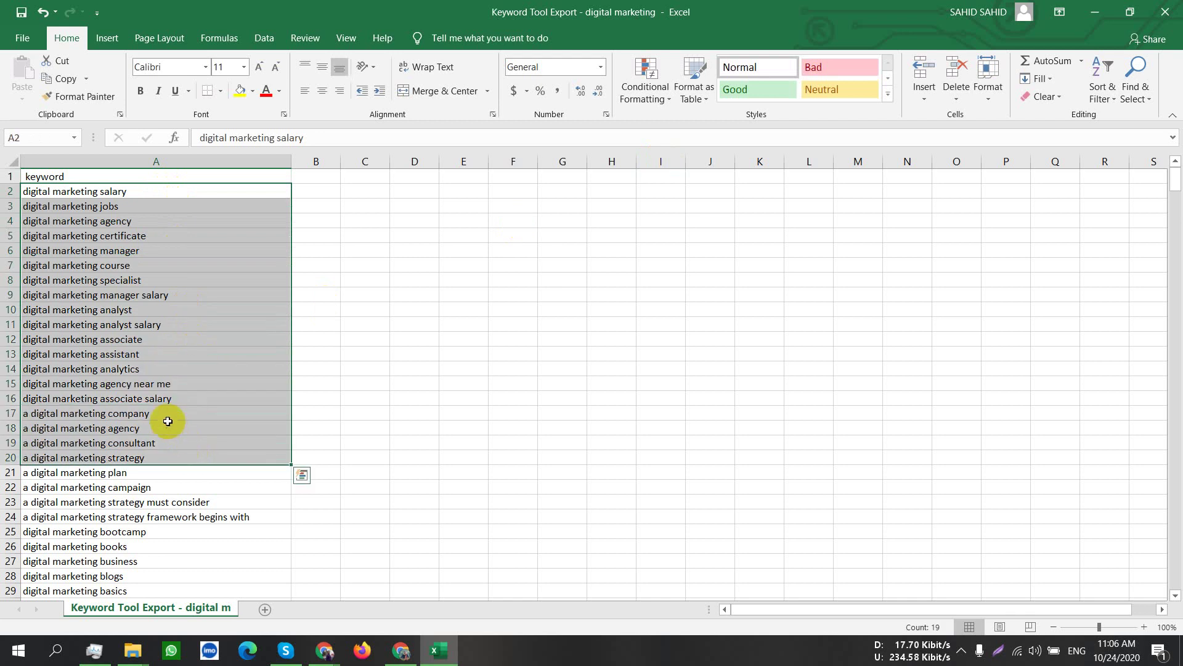
key(ctrl+c)
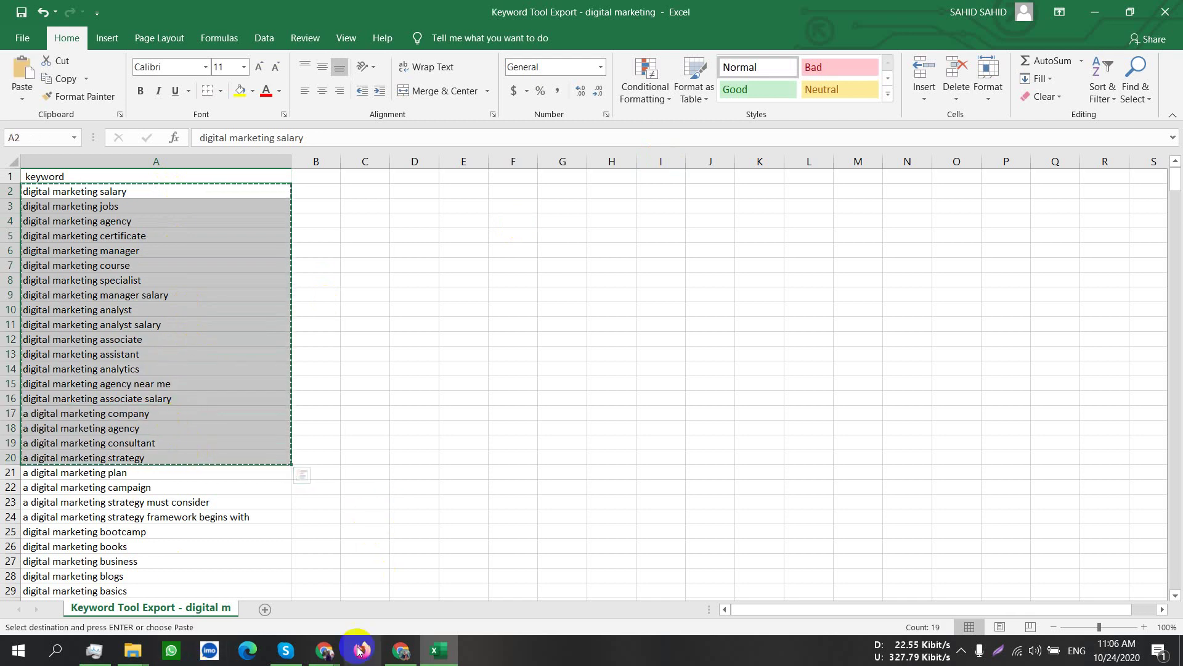
mouse_move(325, 652)
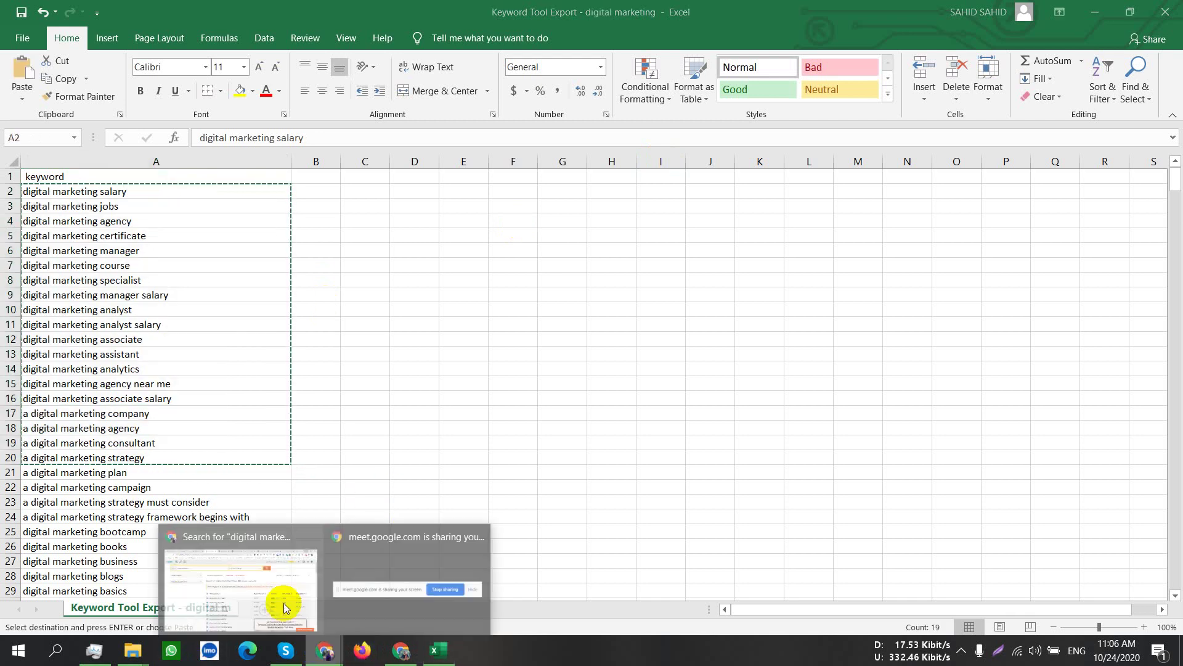
click(238, 603)
click(258, 6)
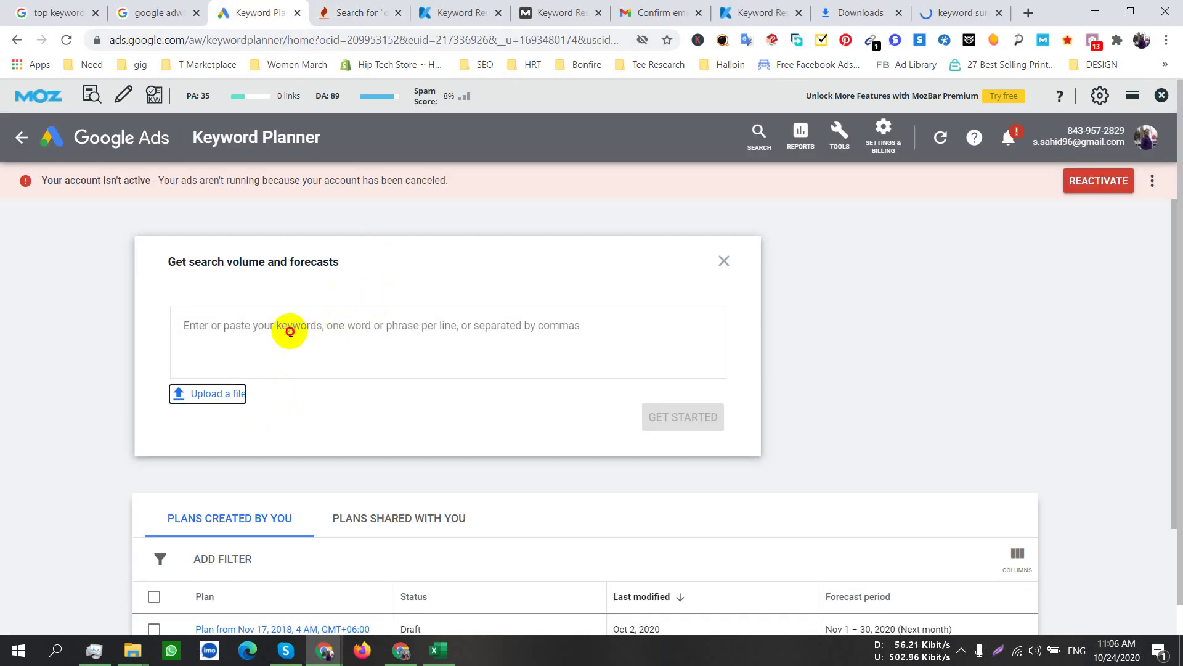
Step: Forecast the pasted digital marketing keywords (40K clicks for $48K), then move to Keyword Revealer
key(ctrl+v)
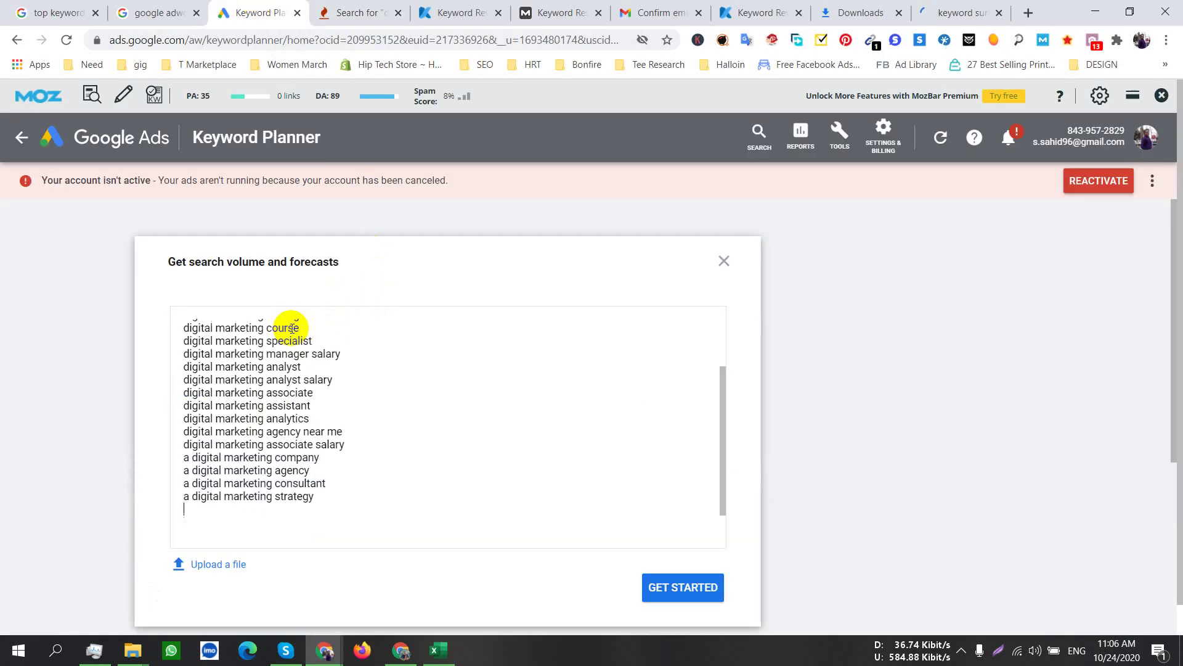
click(704, 595)
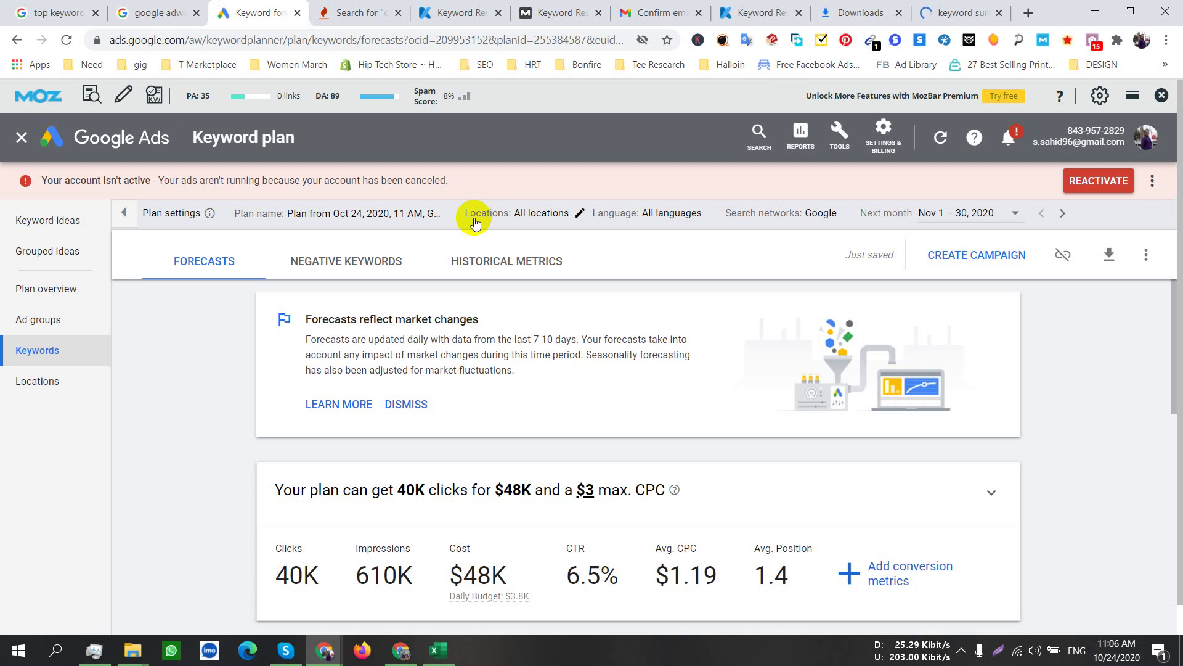
click(453, 11)
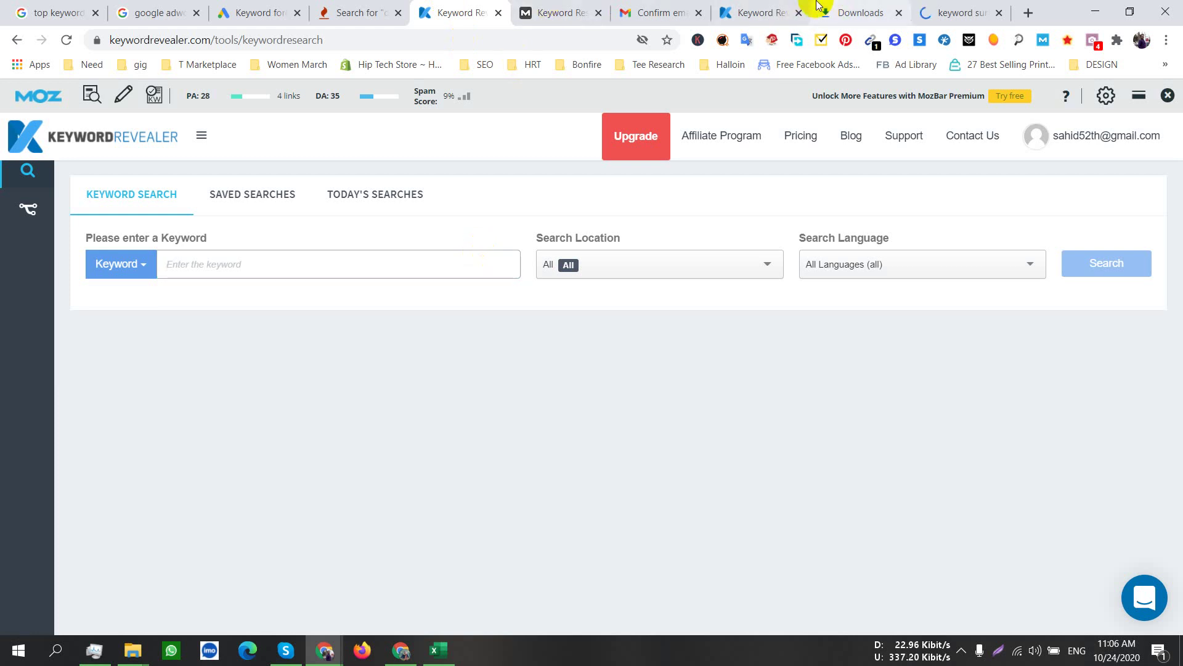
Step: Close the Moz Keyword Explorer, Gmail confirmation, Keyword Revealer profile and Downloads tabs
click(590, 6)
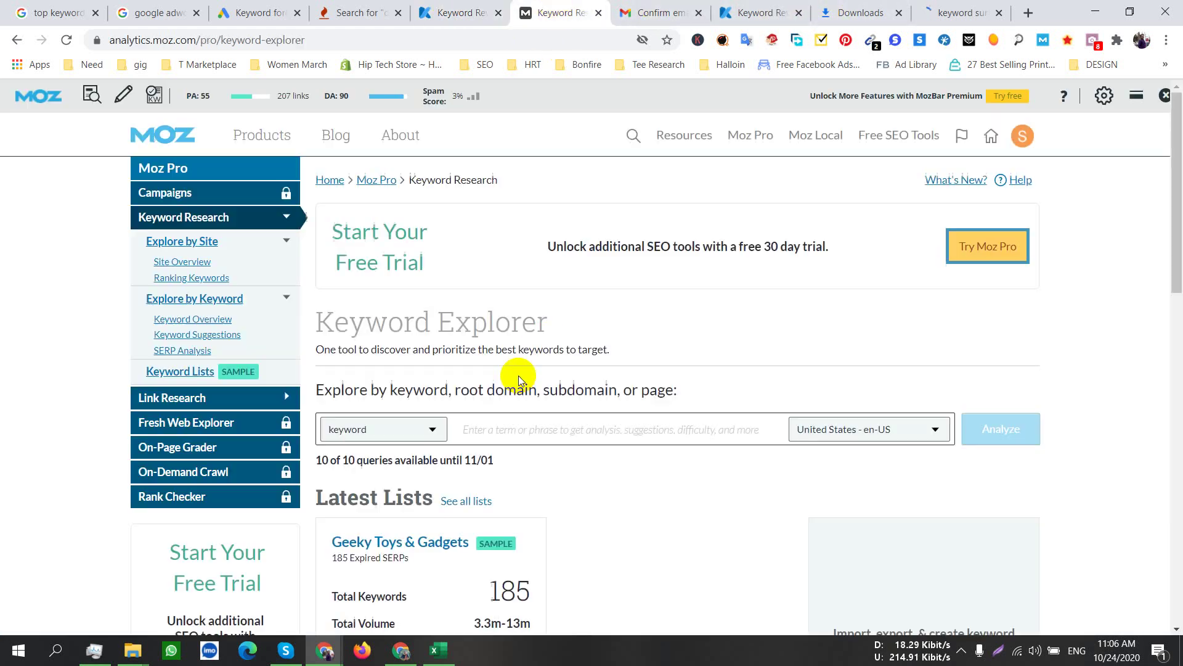
scroll(511, 363, down, 15)
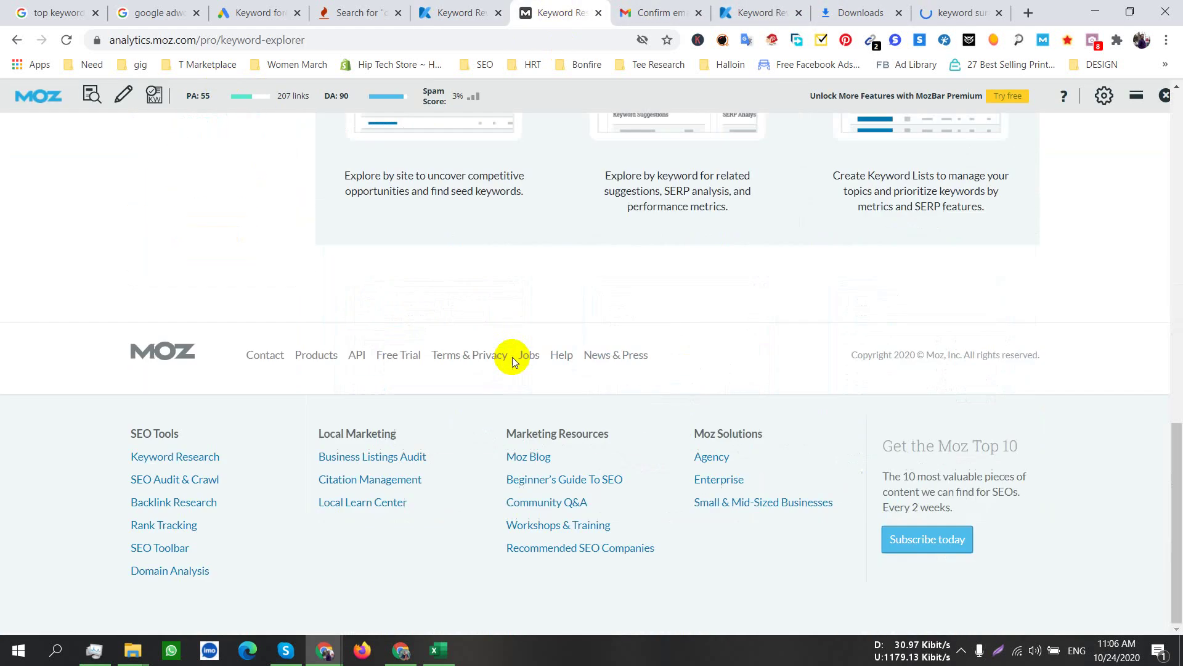
scroll(490, 342, up, 15)
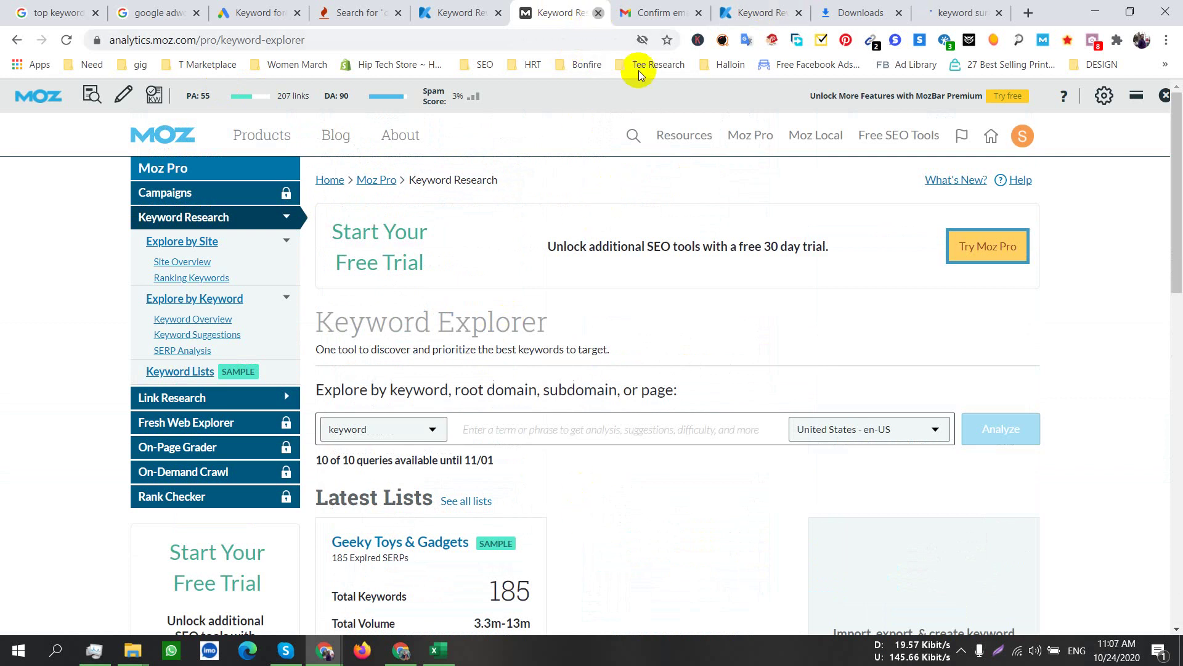
click(638, 13)
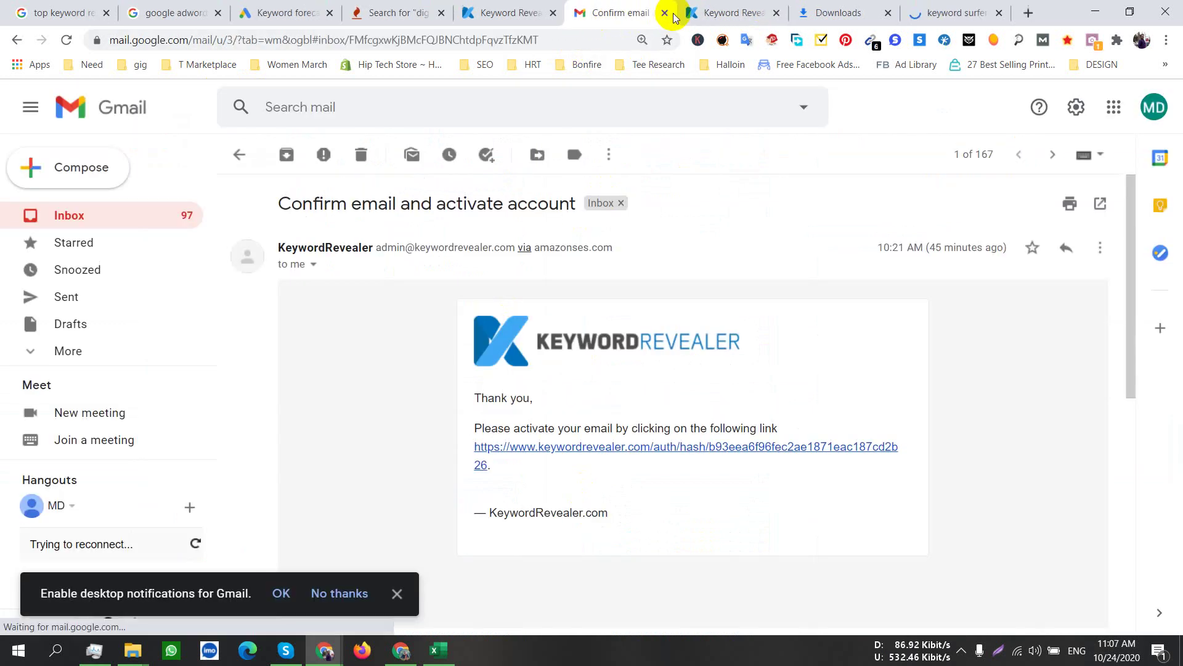
click(678, 13)
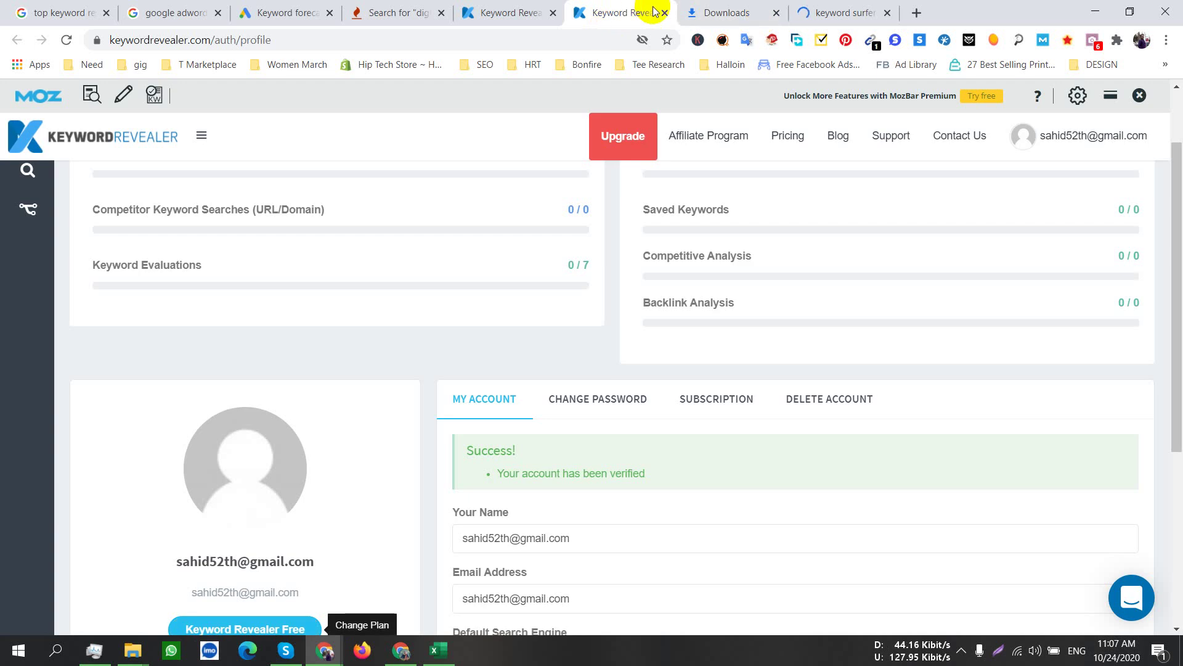
click(665, 14)
click(665, 13)
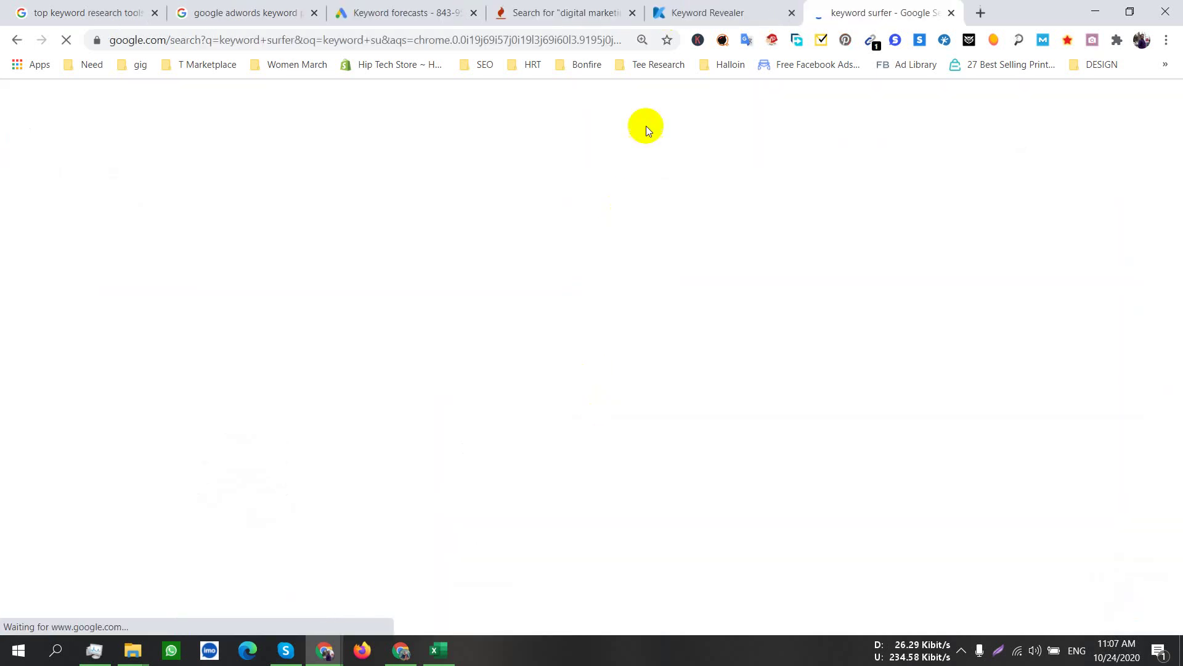
click(318, 32)
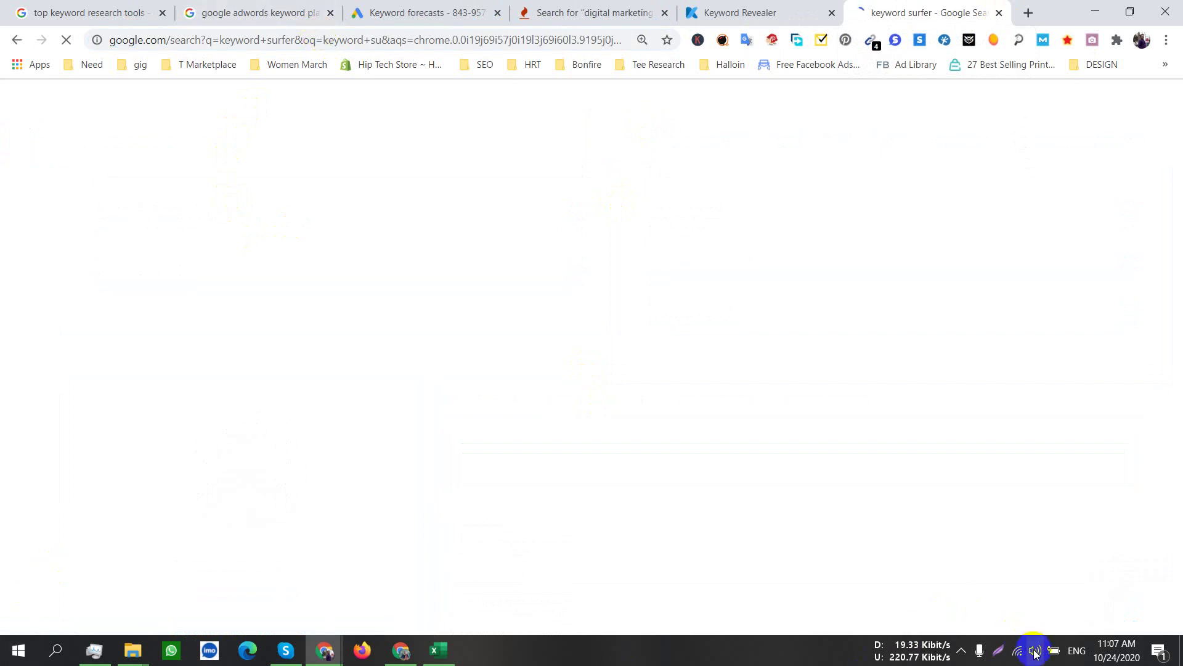
click(1015, 652)
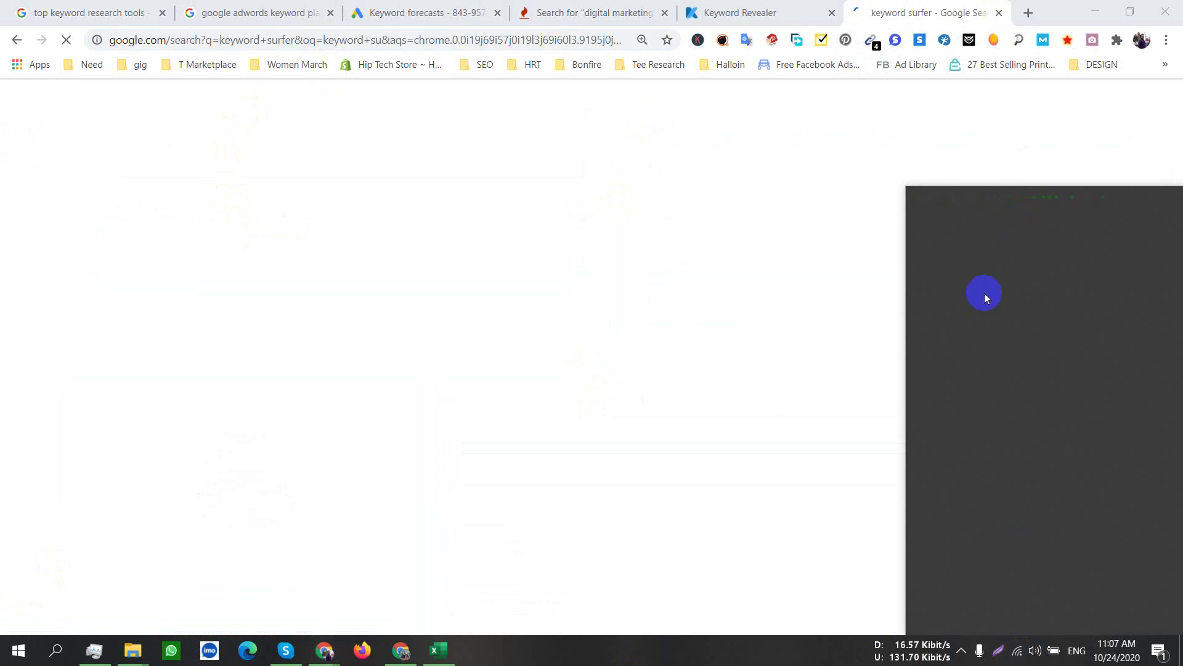
Step: Search Google for 'keyword surfer' from the address bar
click(396, 39)
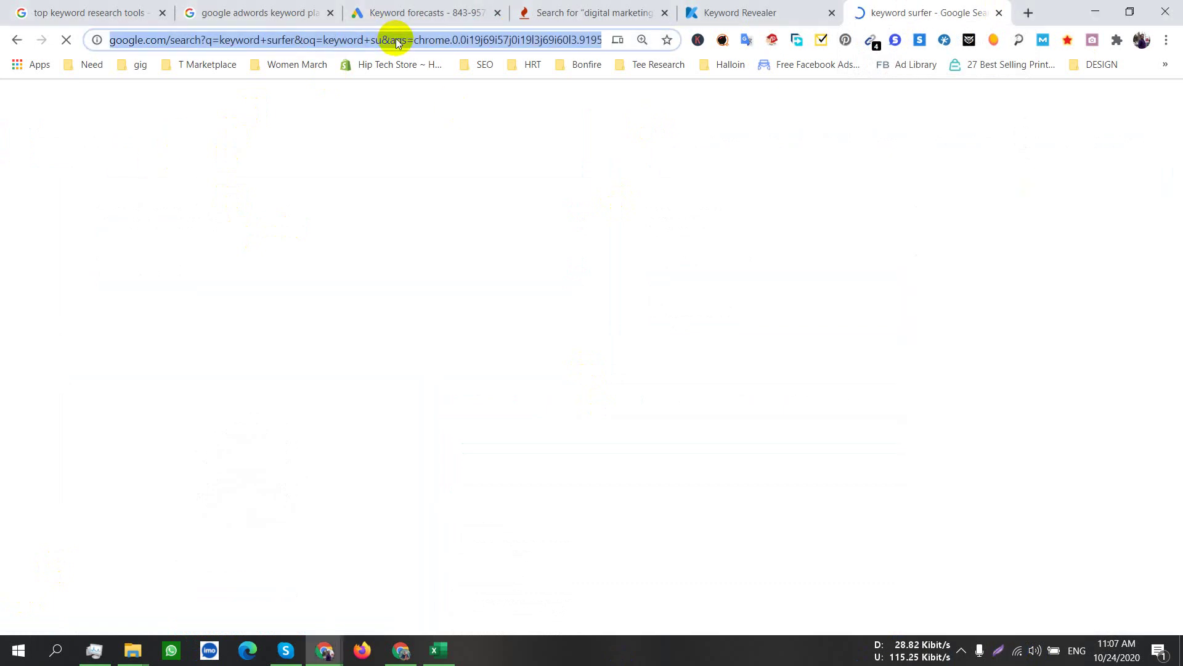
text(key)
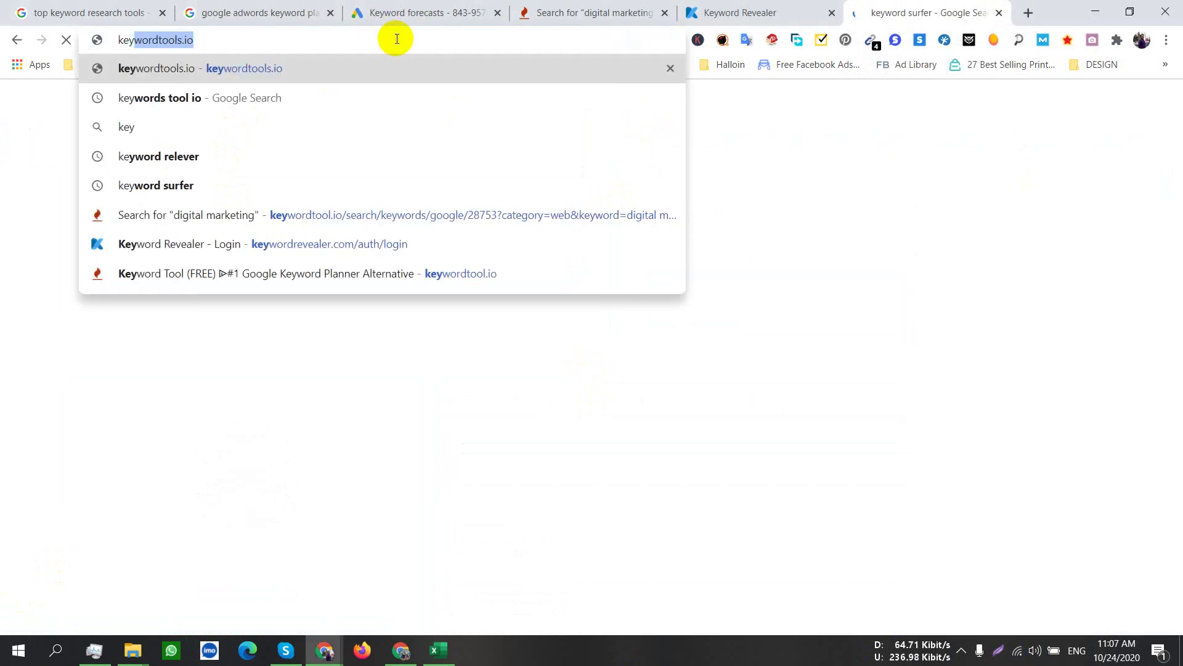
text(wor)
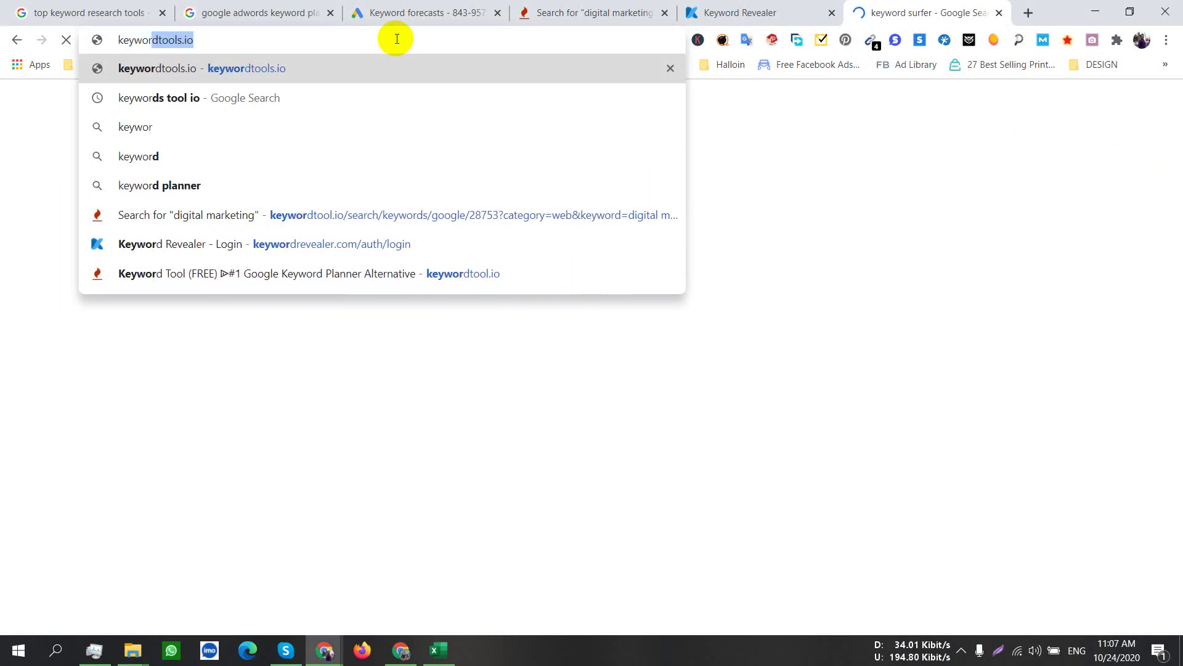
text(d )
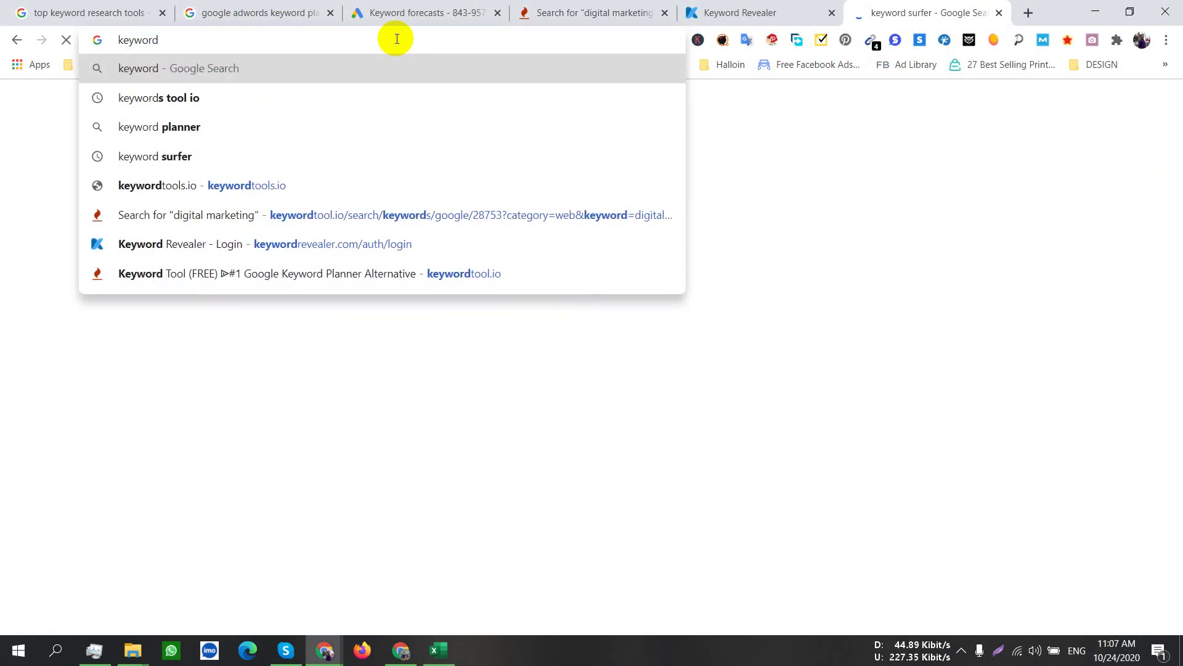
text(su)
key(Return)
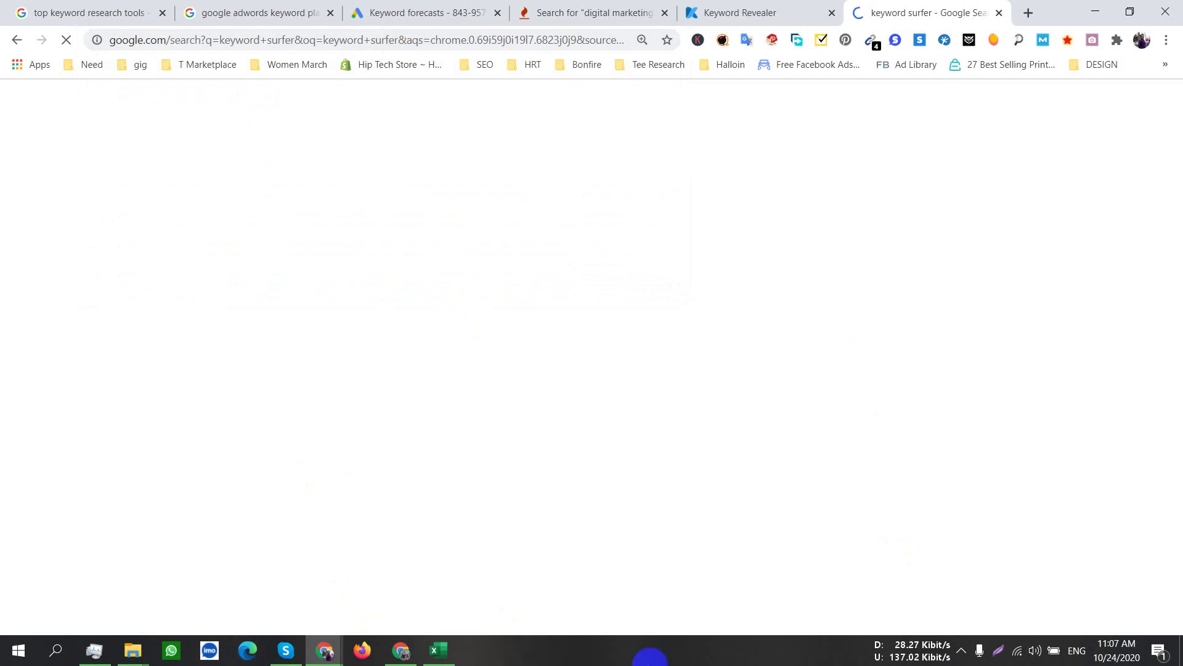
Step: Connect to the HashTag Wi-Fi network and keep waiting on the unresponsive results page
click(1017, 650)
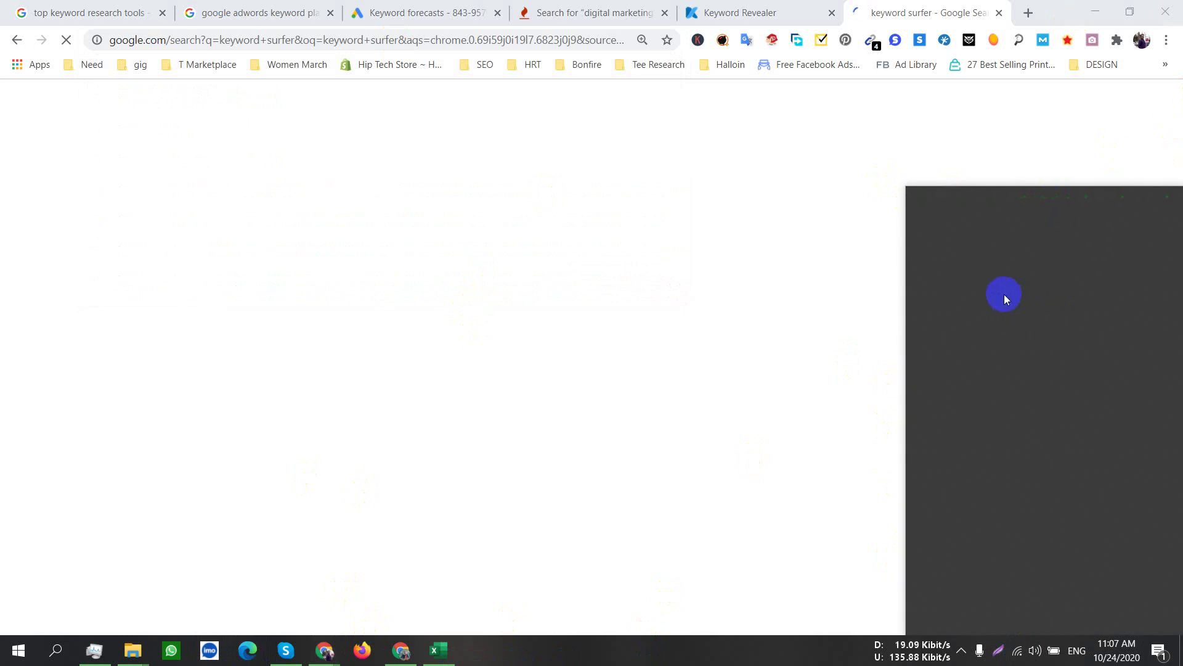
click(974, 333)
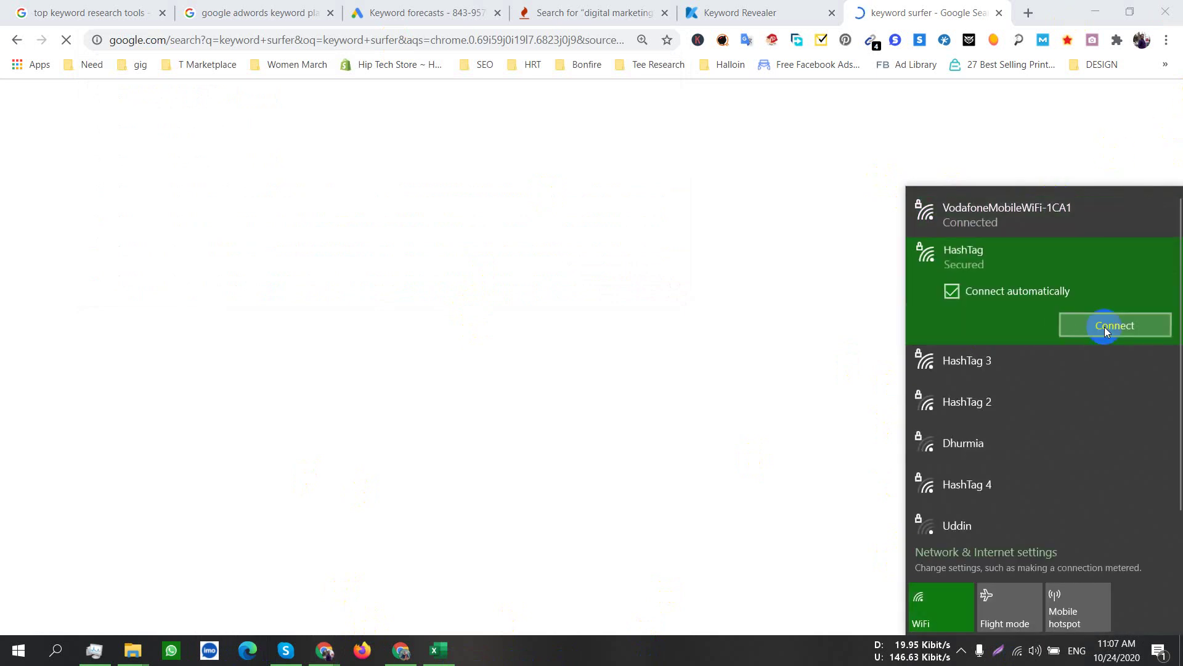
click(1106, 328)
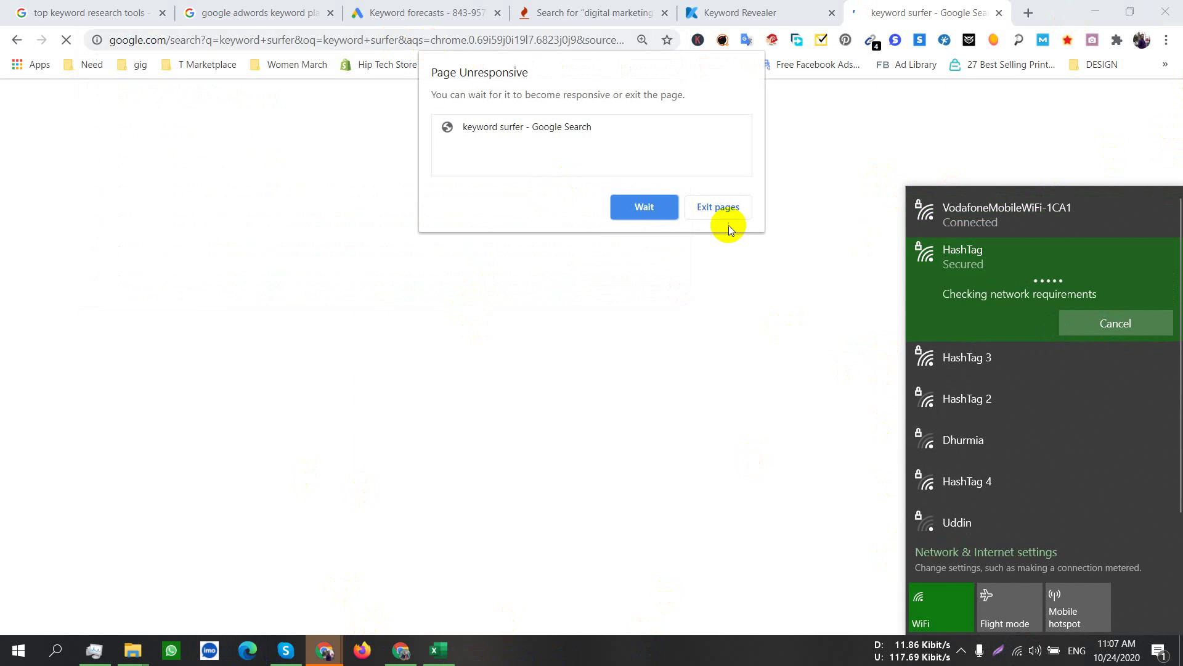
click(644, 209)
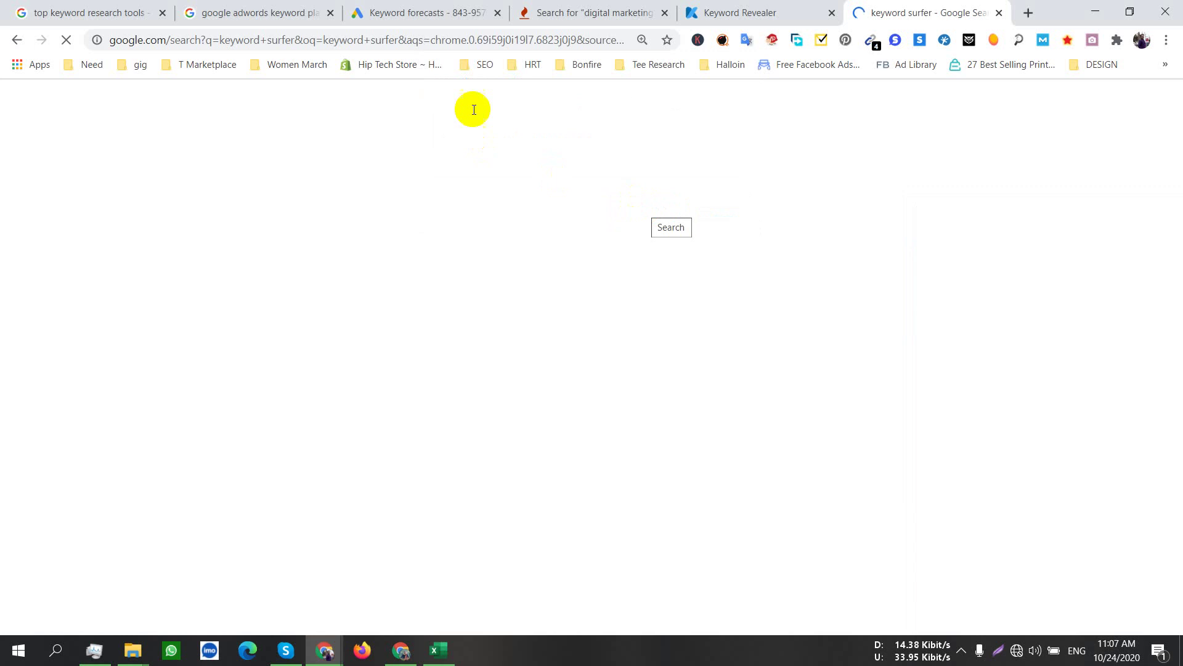
click(492, 45)
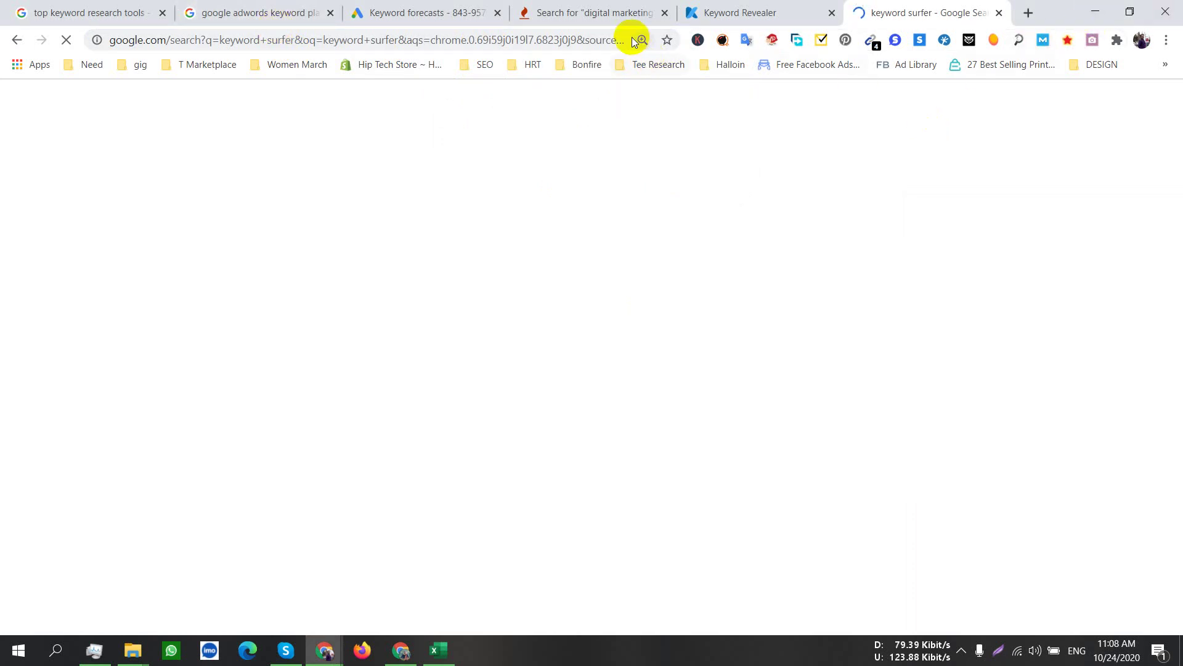
click(614, 46)
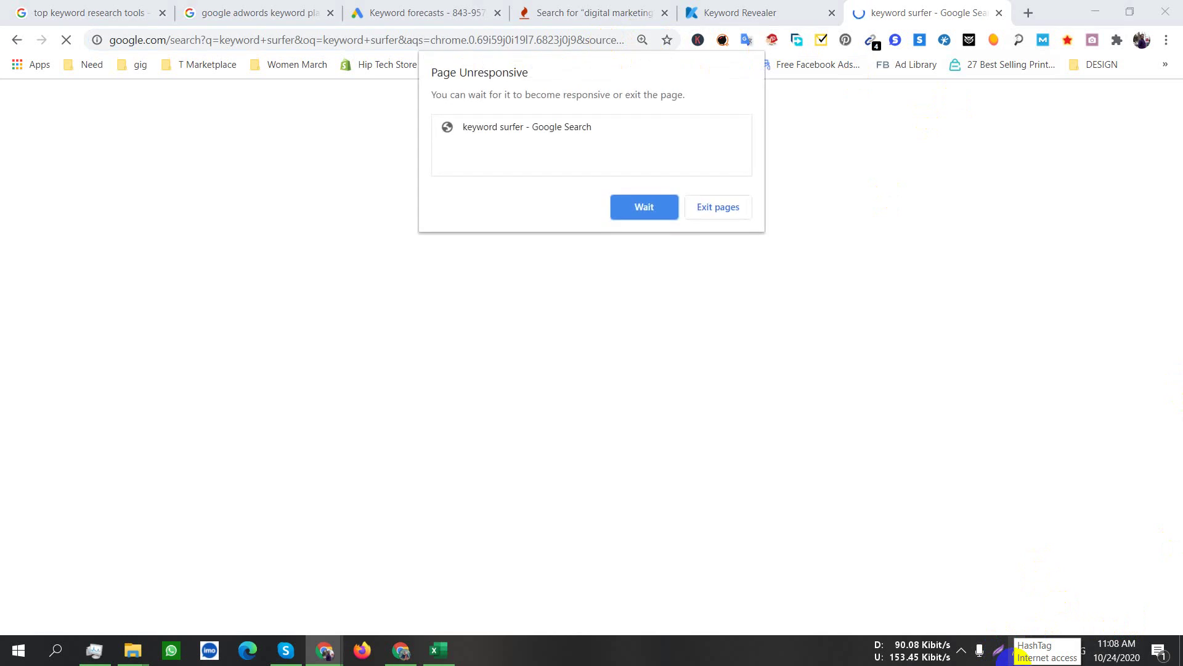
click(642, 209)
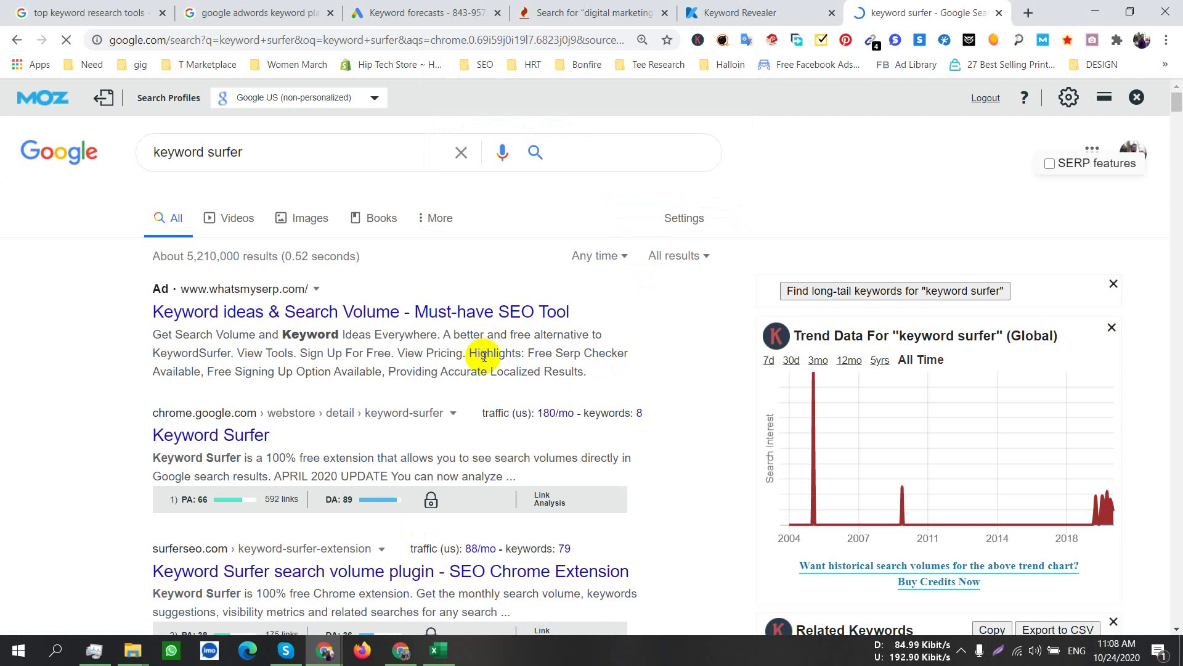
Step: Scroll through the loaded keyword surfer results showing the Chrome Web Store and surferseo.com listings
scroll(414, 446, down, 1)
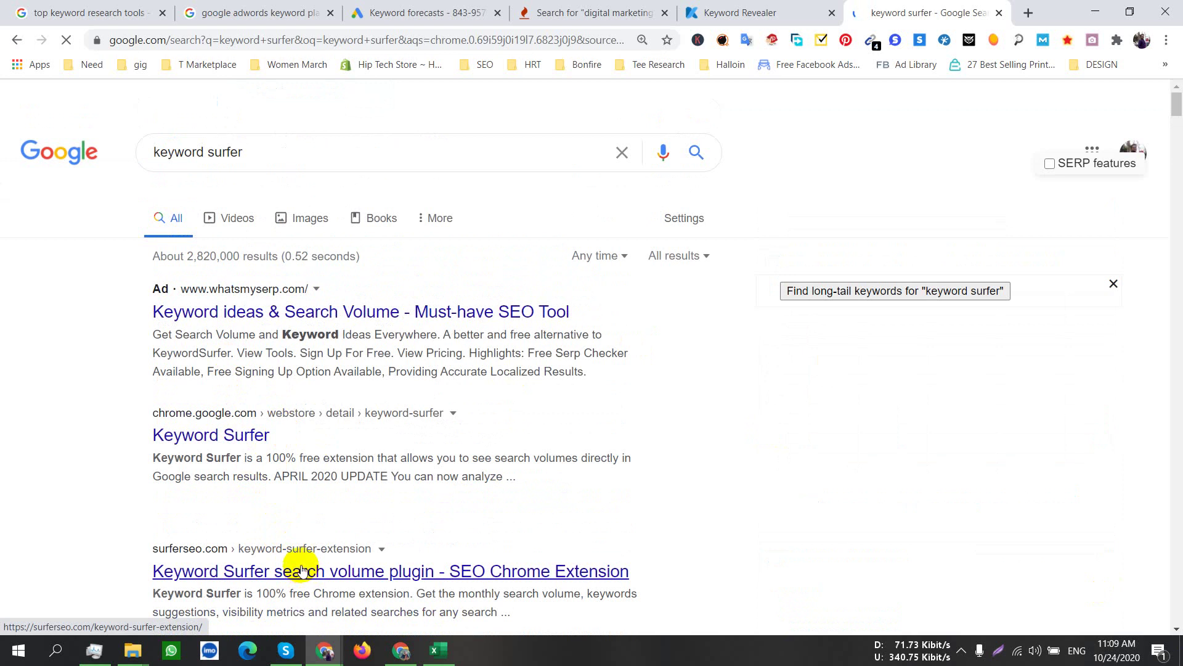
Step: Connect to the HashTag 2 Wi-Fi network
click(1018, 653)
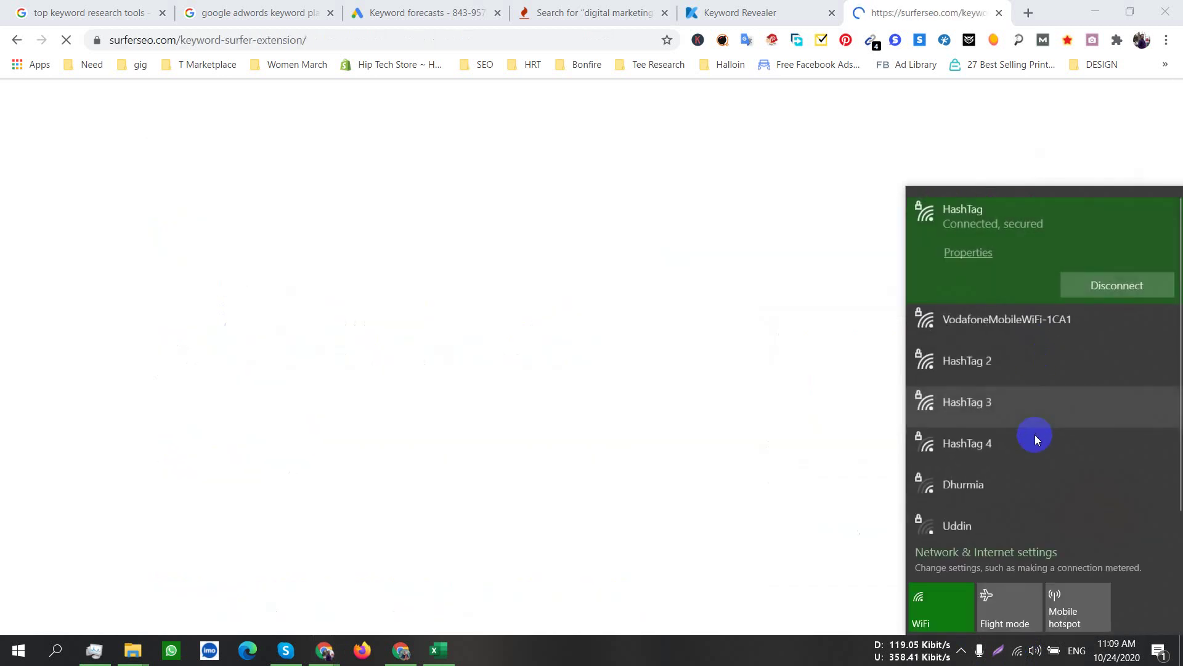
click(1055, 369)
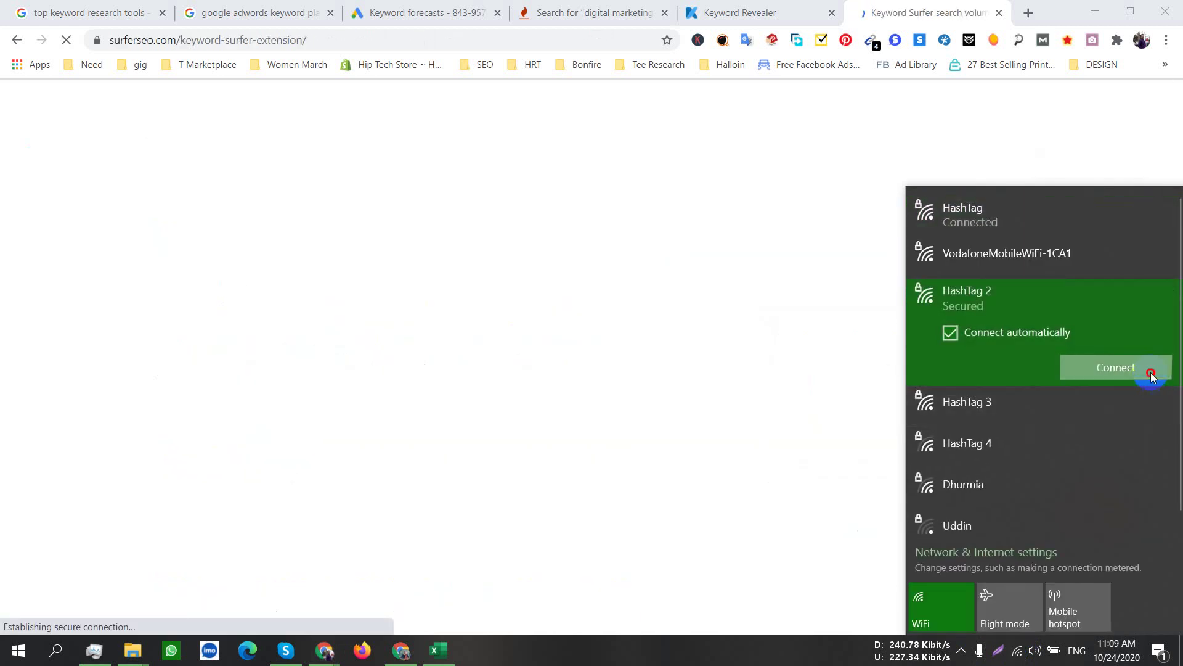
click(1150, 370)
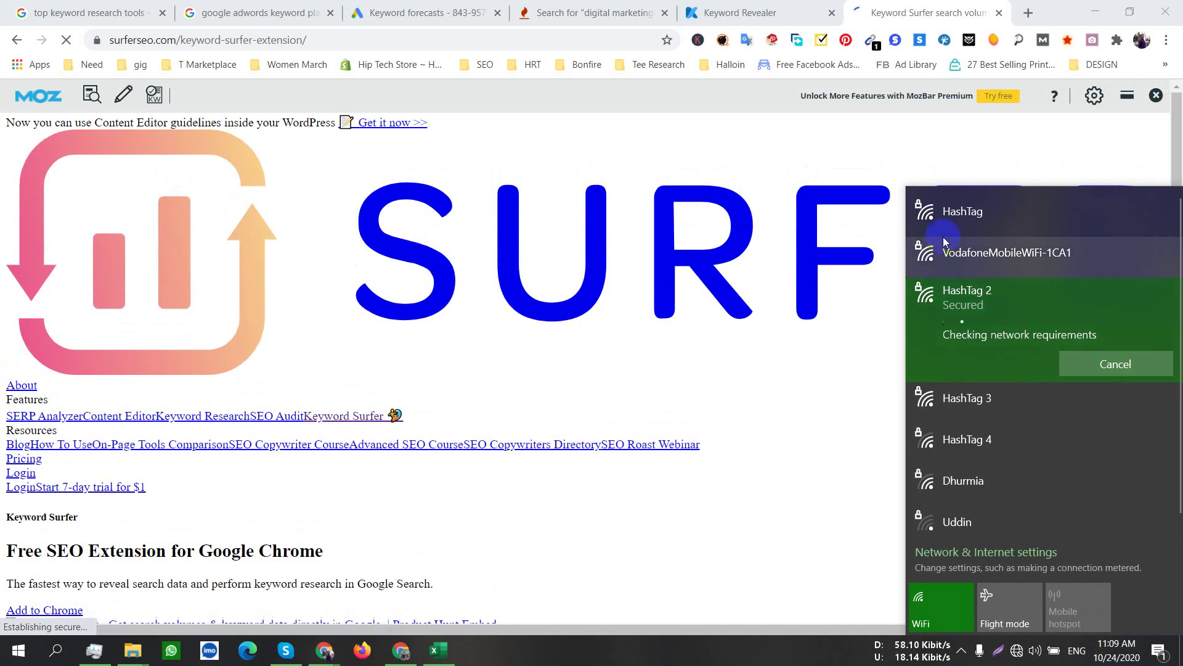
Step: Open Surfer's Content Editor extension page in a new tab and return to the keyword surfer results
click(401, 121)
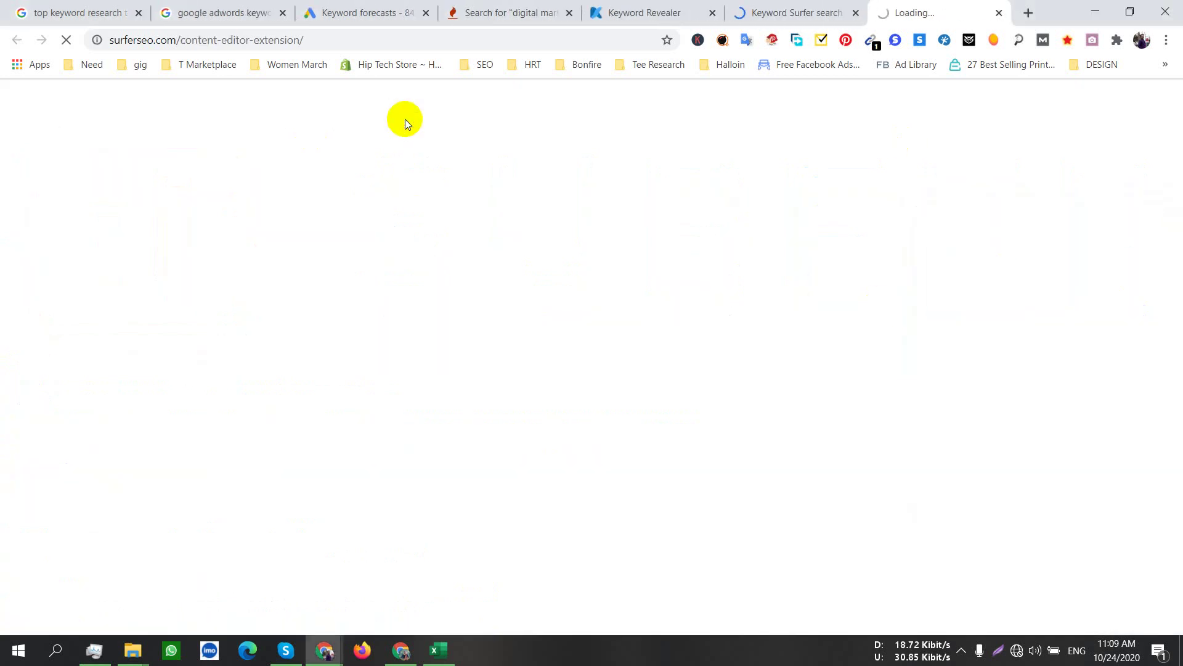
mouse_move(401, 650)
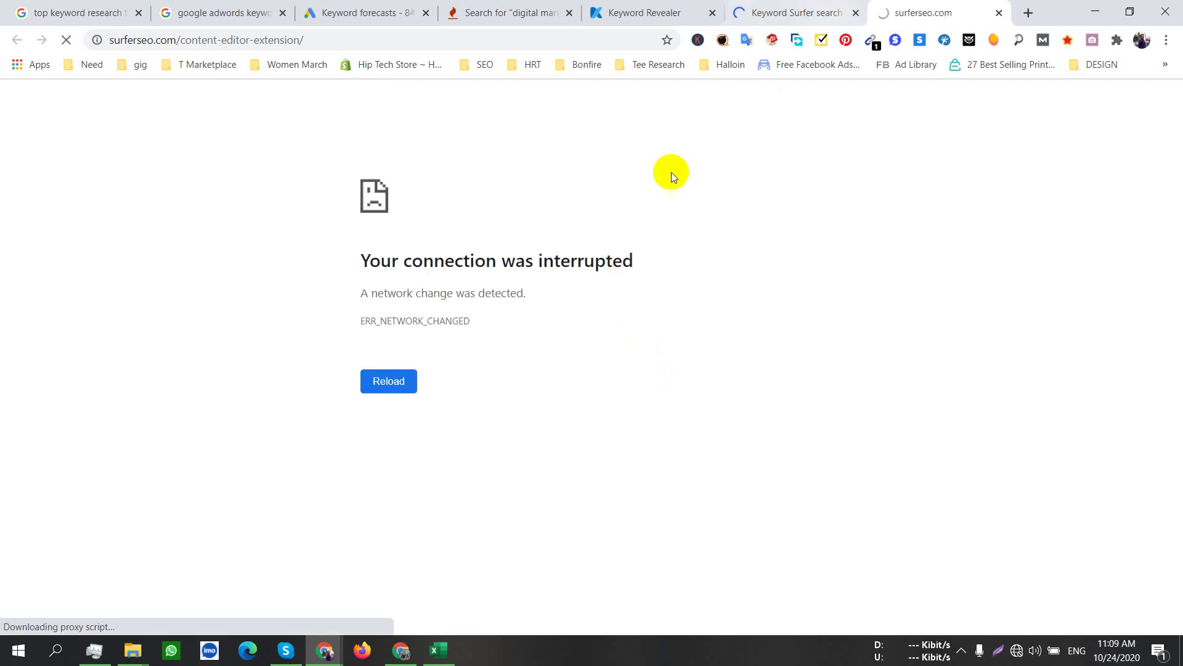
click(782, 5)
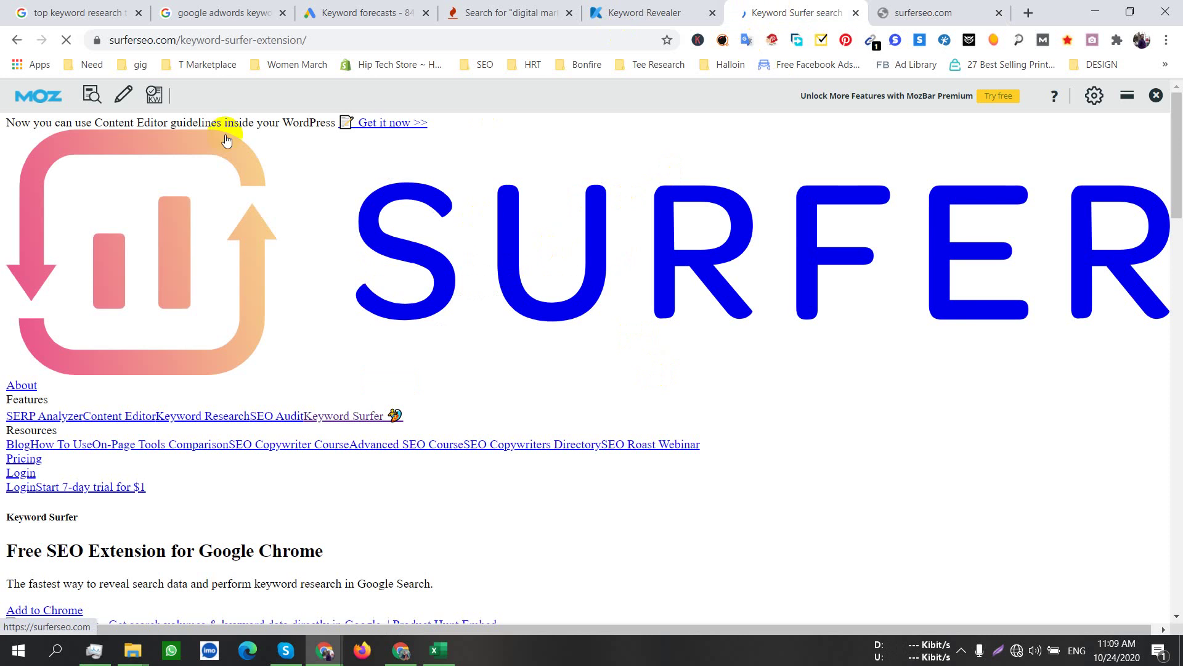
click(16, 40)
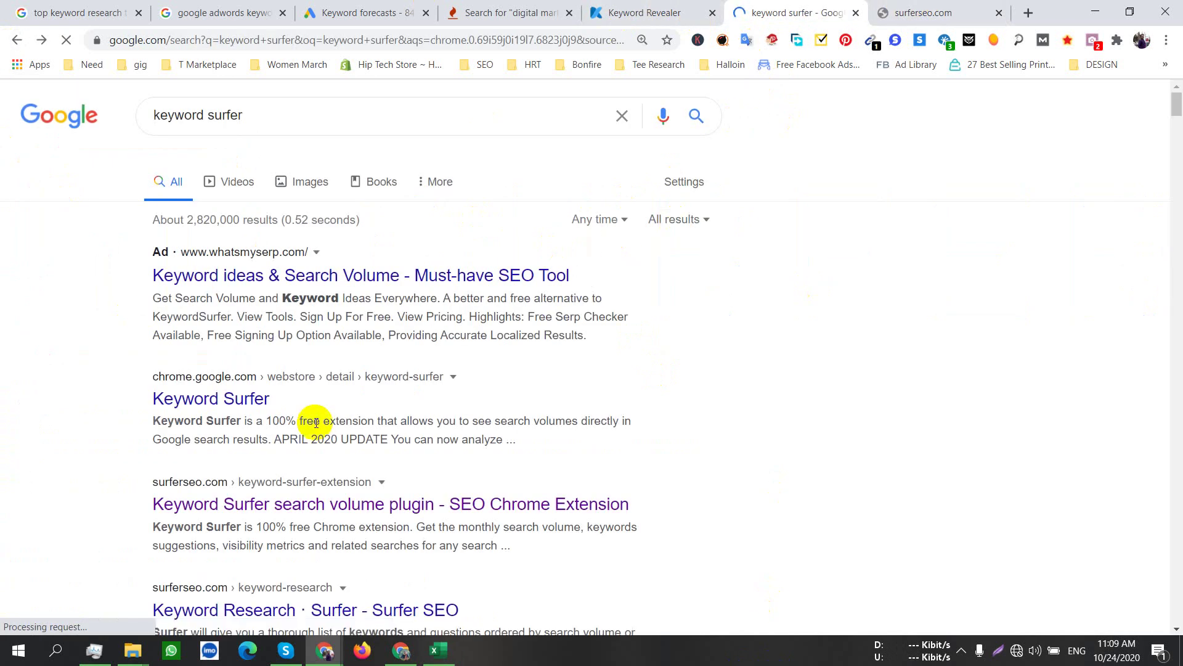
Step: Open the Keyword Surfer Chrome Web Store listing in a background tab and switch to it
click(256, 399)
middle_click(253, 401)
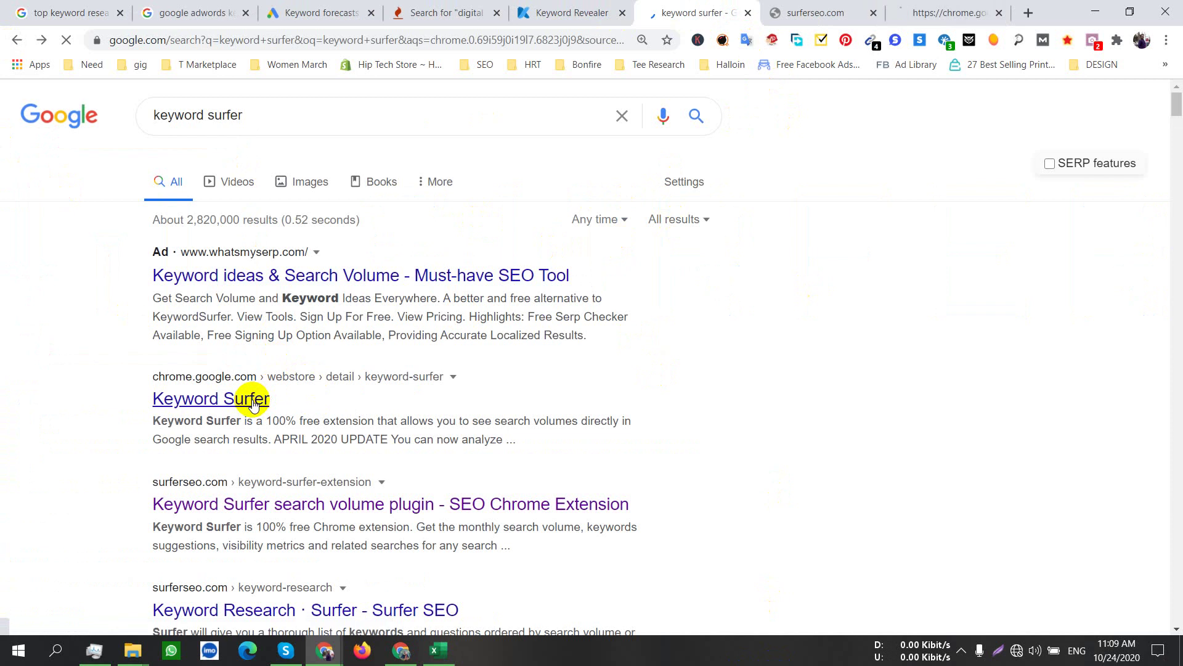
scroll(363, 473, down, 3)
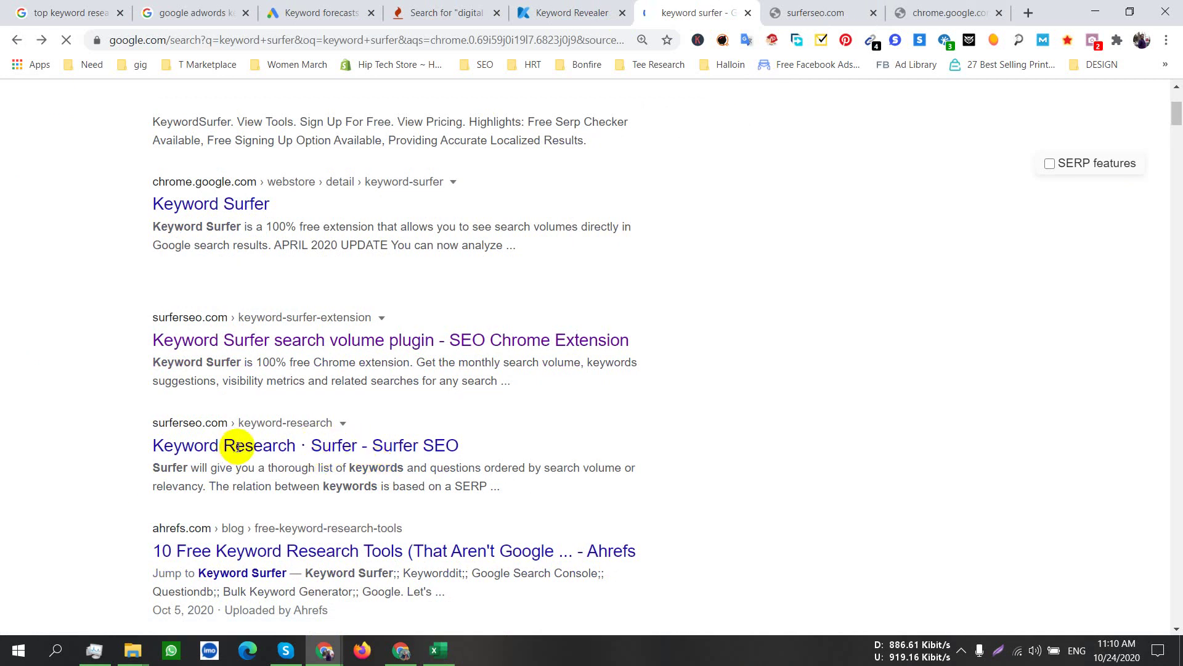
click(966, 6)
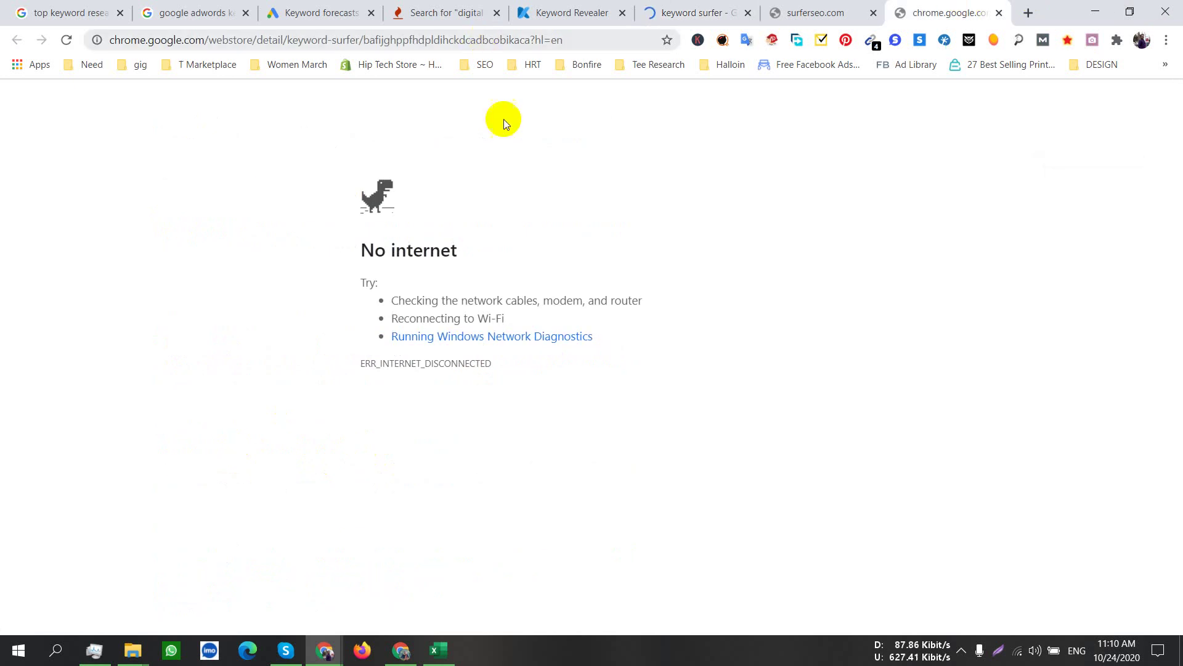
Step: Add the Keyword Surfer extension to Chrome and confirm the installation
click(1022, 651)
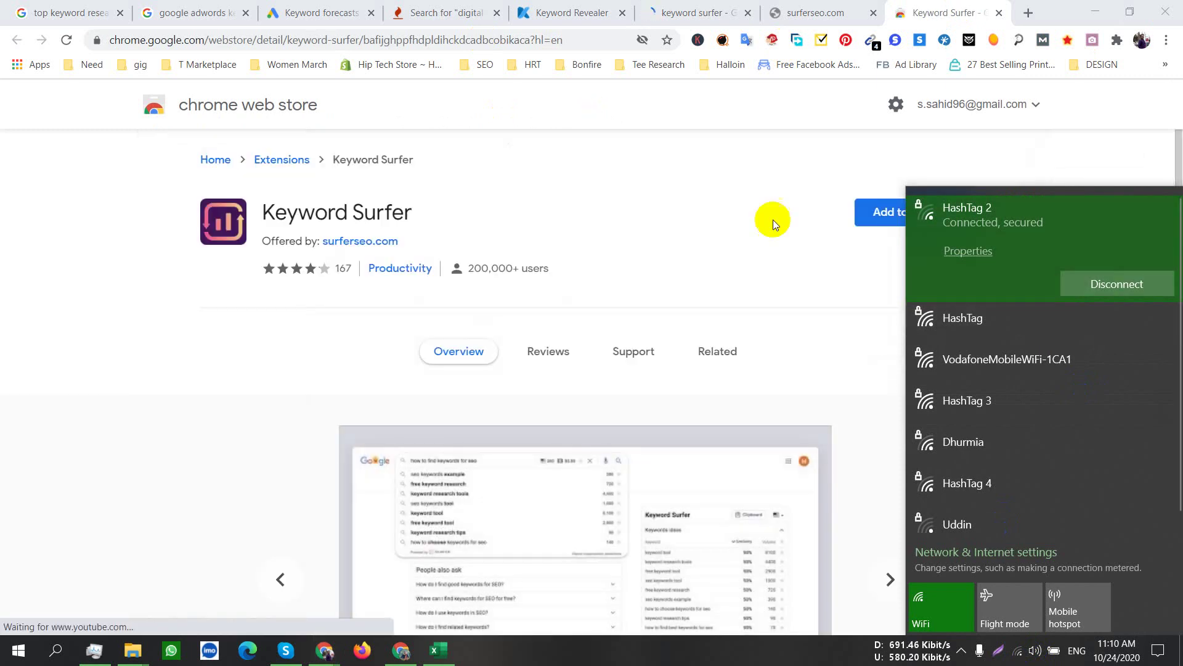
click(869, 229)
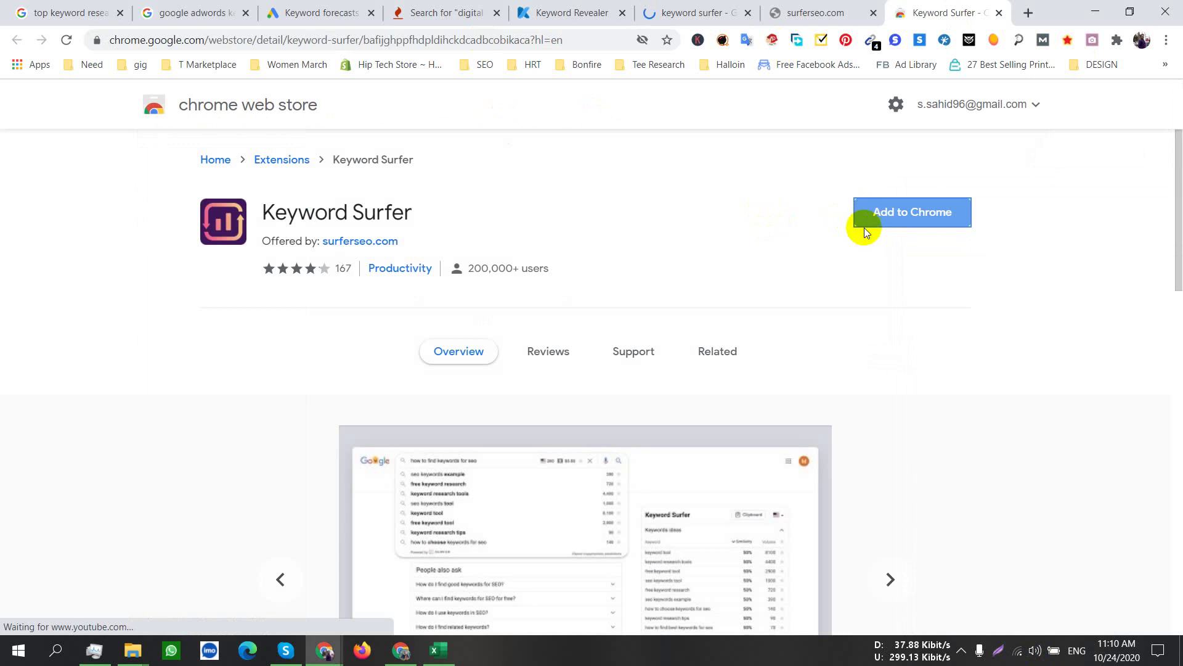
click(864, 223)
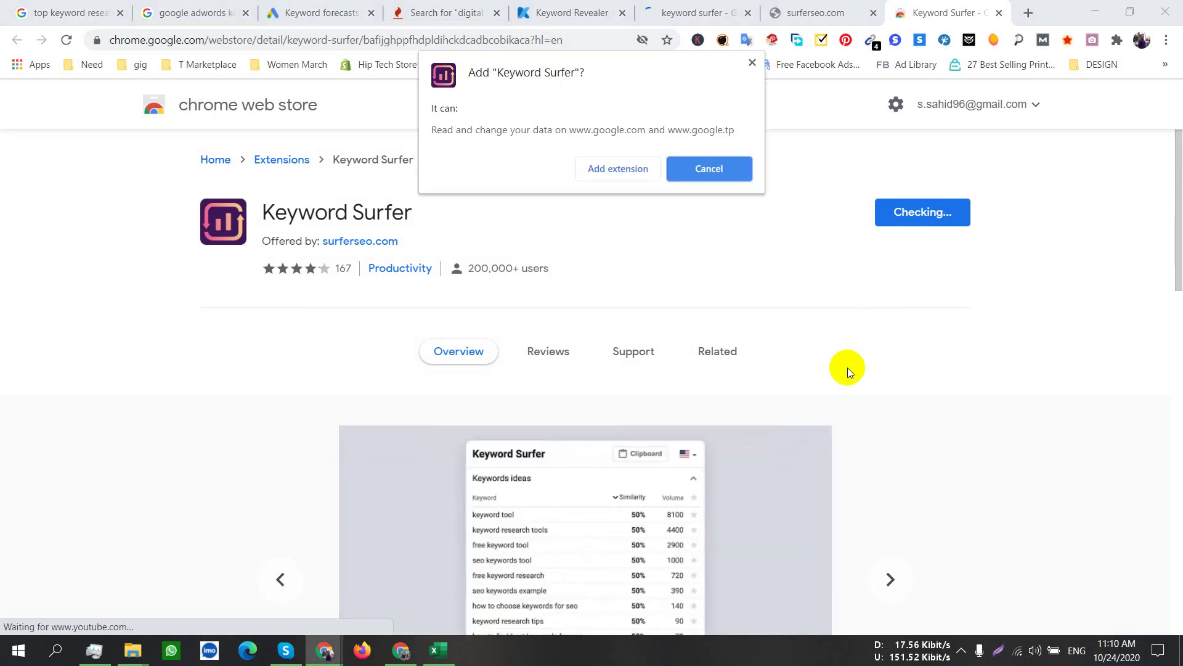
click(622, 168)
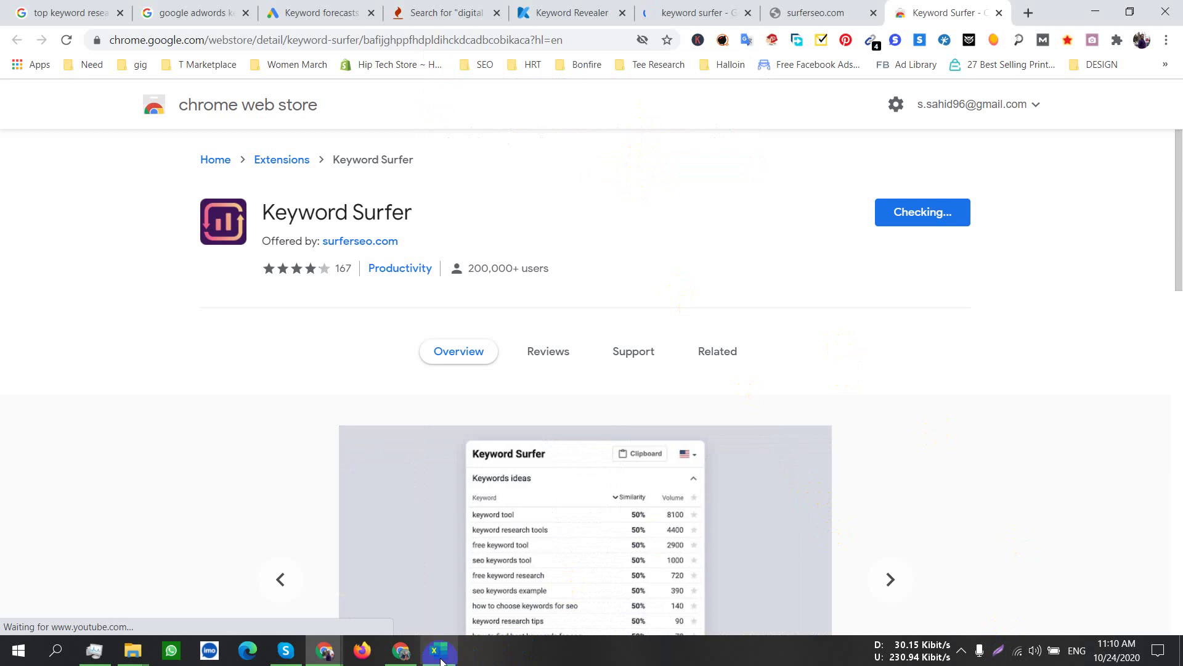
Step: Return to the Chrome Web Store window where Keyword Surfer is being added
click(409, 658)
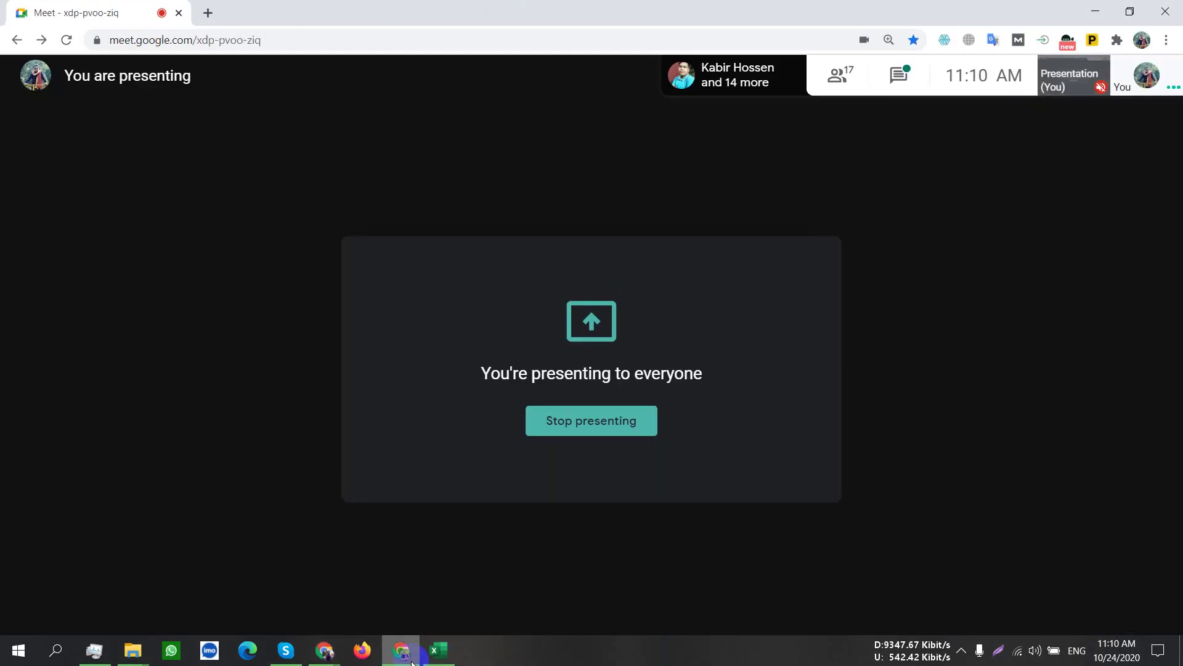
mouse_move(324, 652)
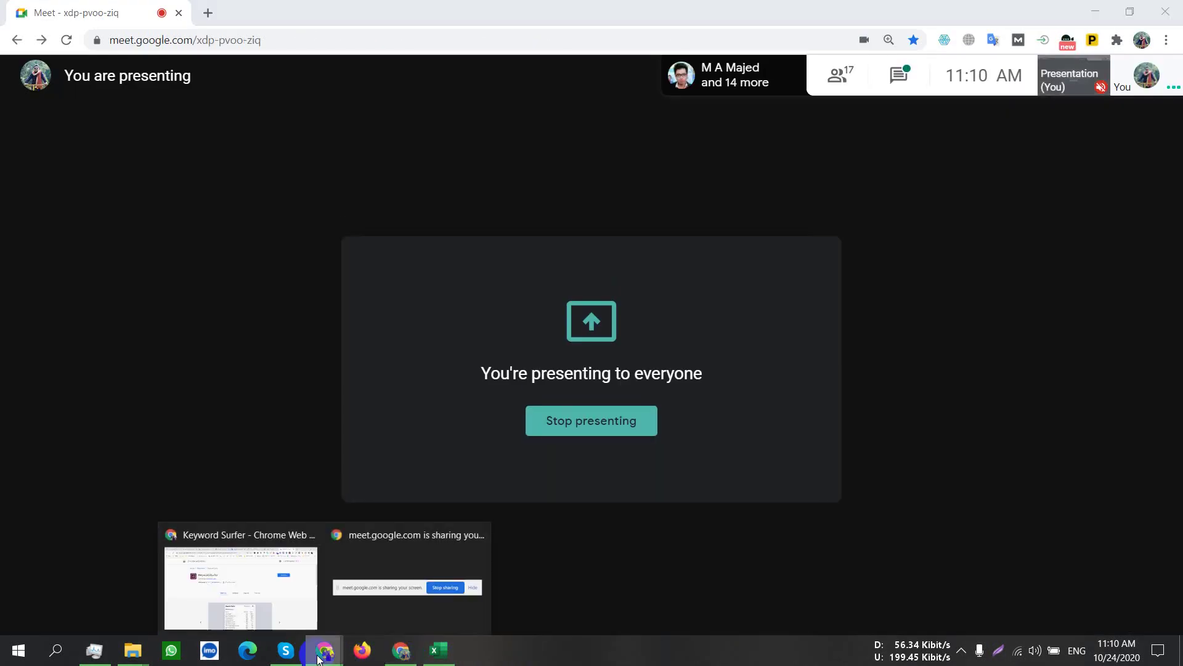
click(288, 569)
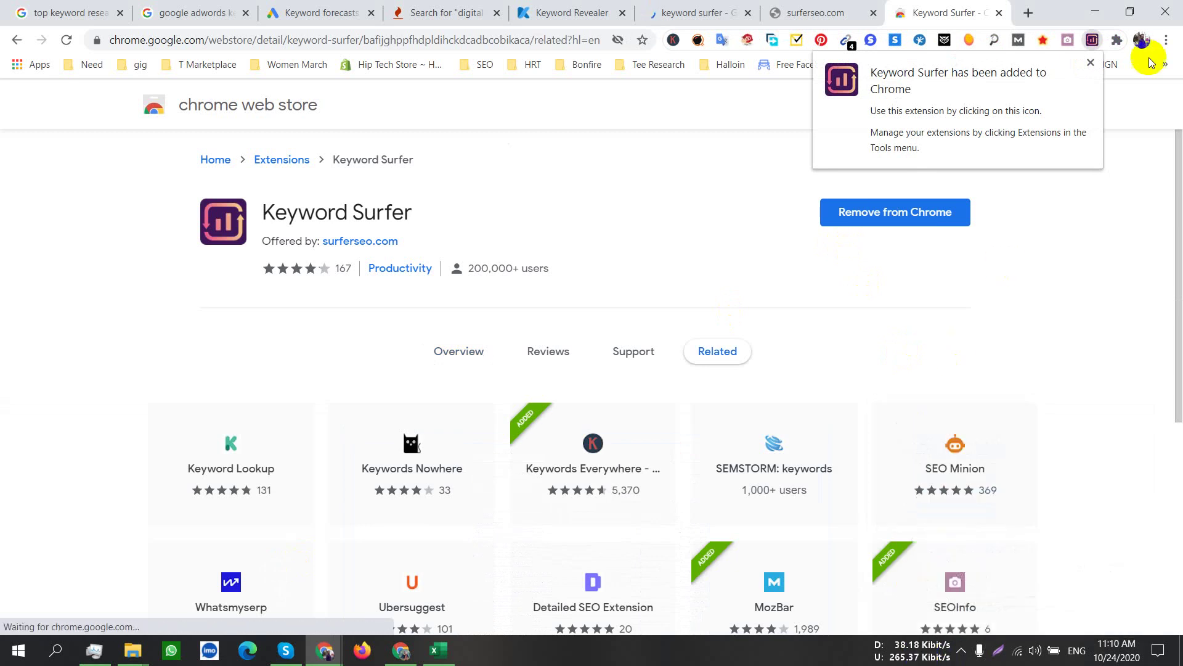
Step: Pin Keyword Surfer to the toolbar from the Extensions menu, then go to the surferseo.com tab
click(1118, 41)
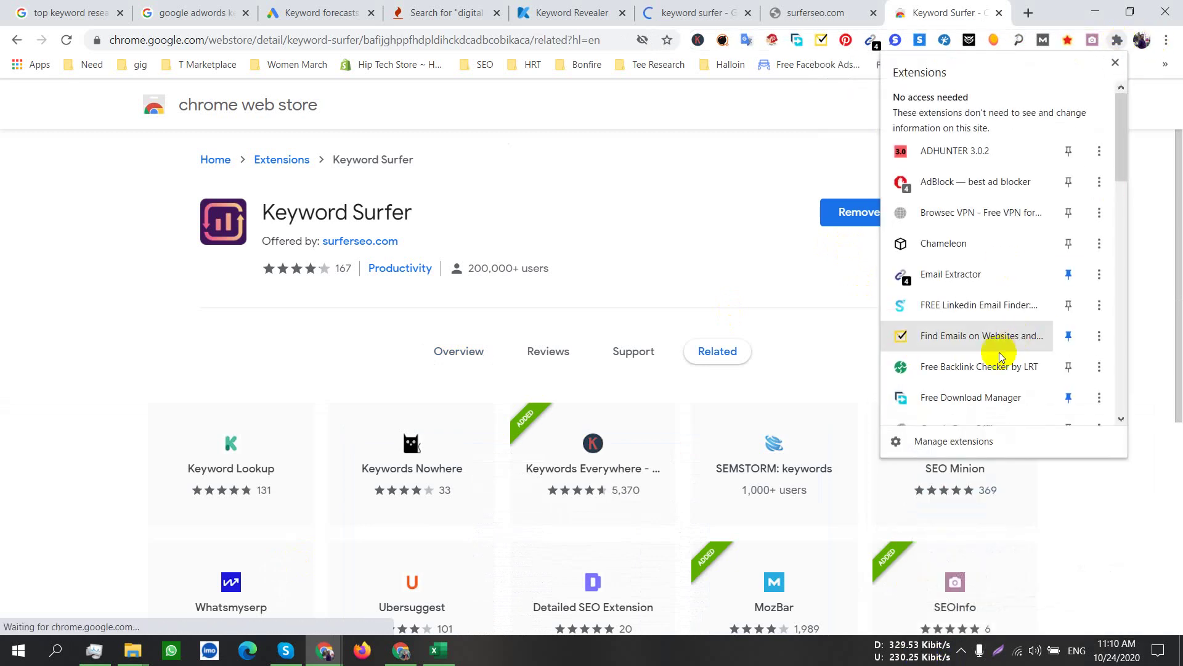
scroll(989, 371, down, 8)
scroll(989, 371, down, 3)
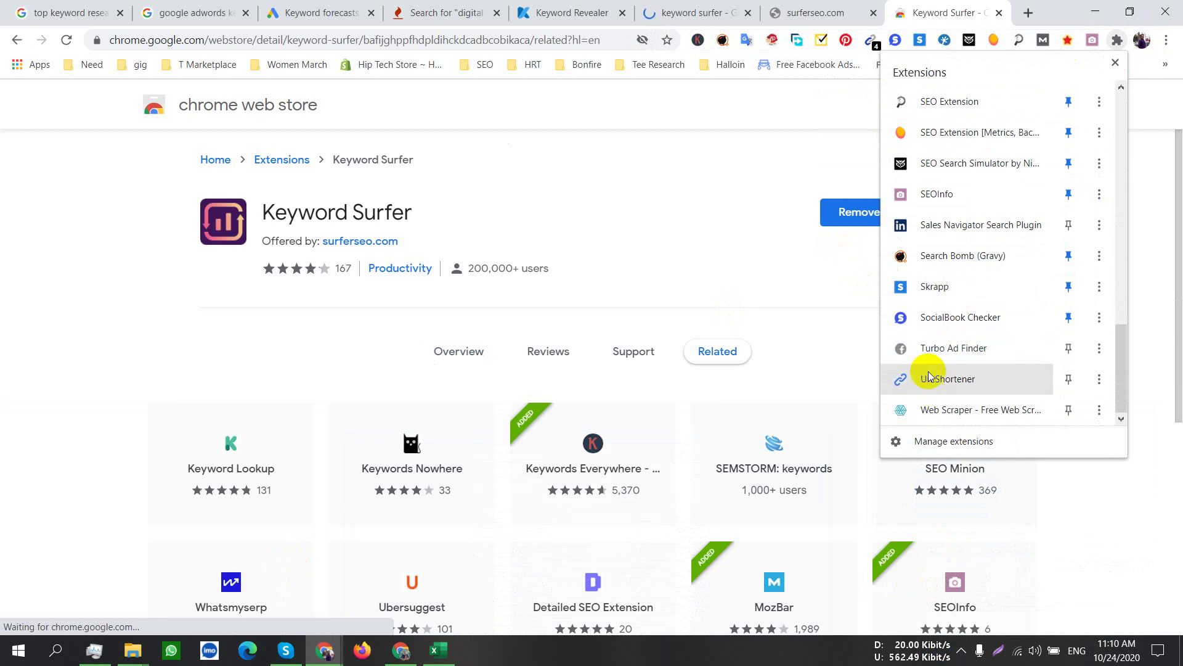
scroll(919, 348, up, 3)
scroll(989, 180, up, 3)
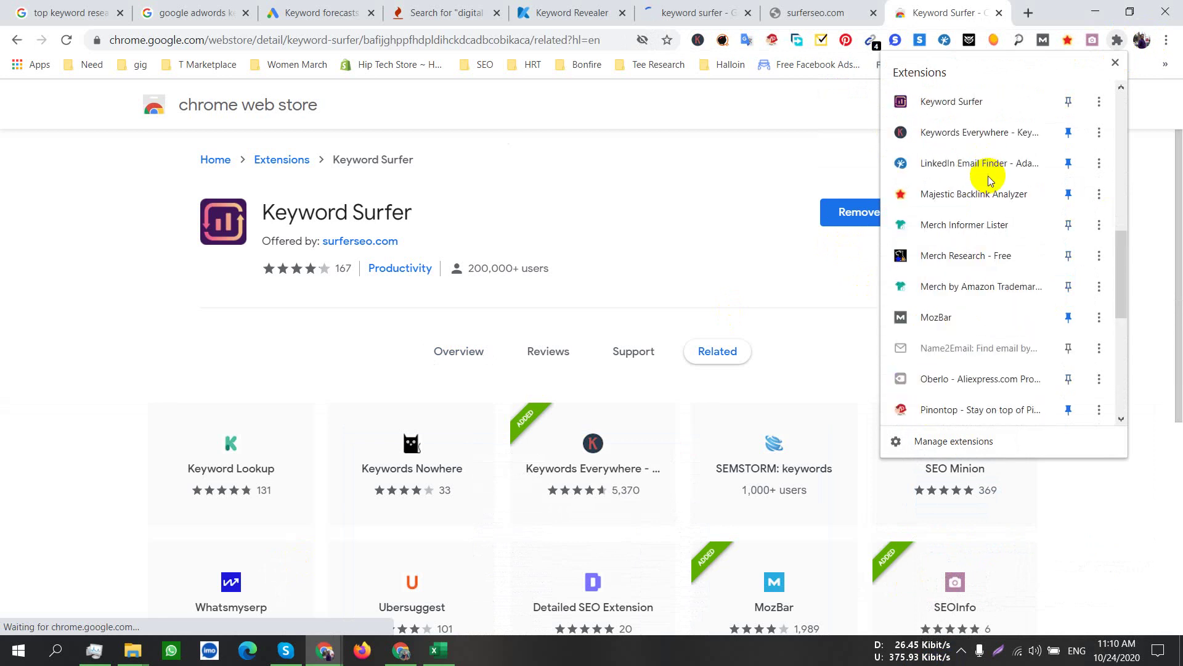
click(1068, 100)
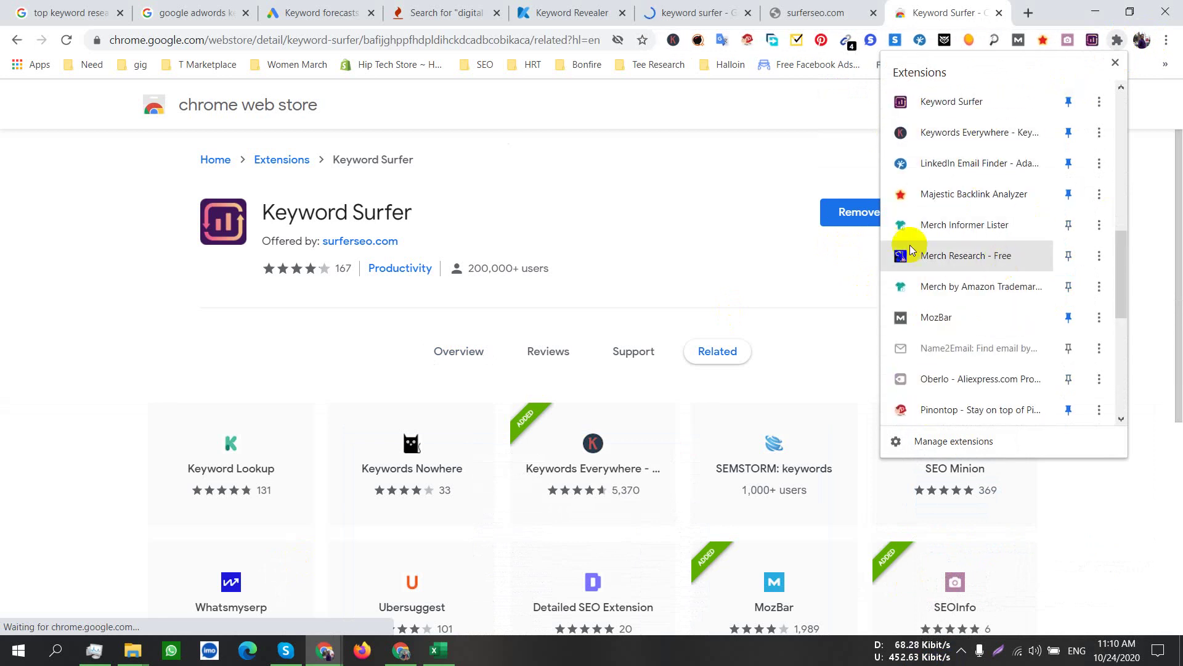
click(822, 156)
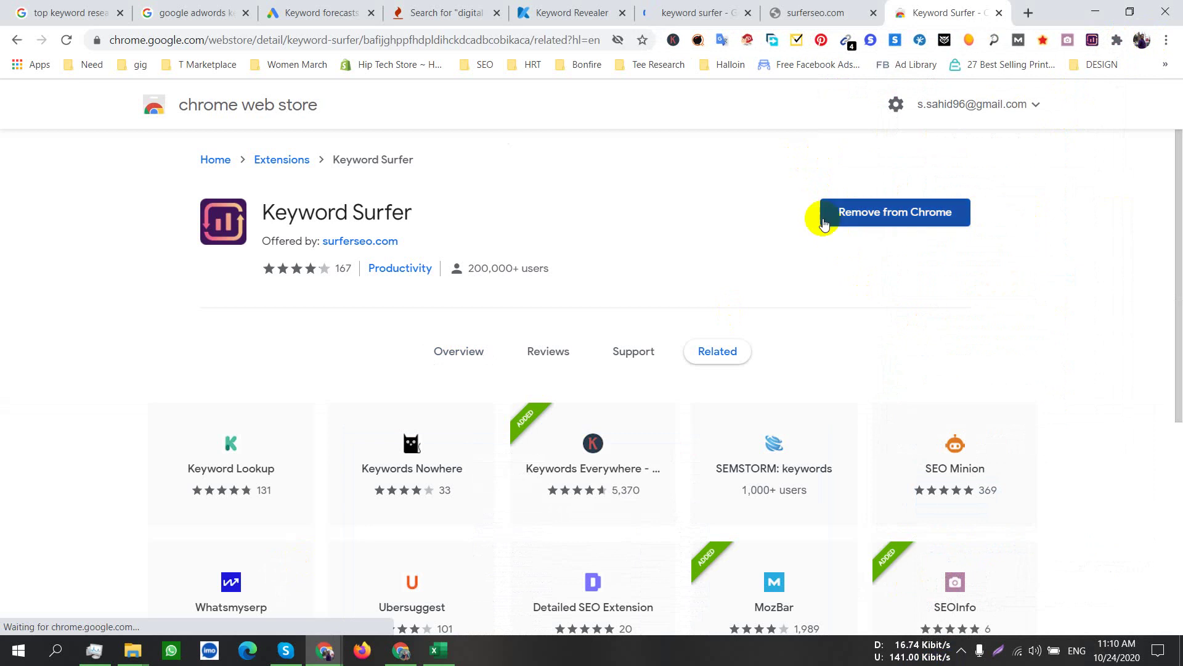
click(823, 11)
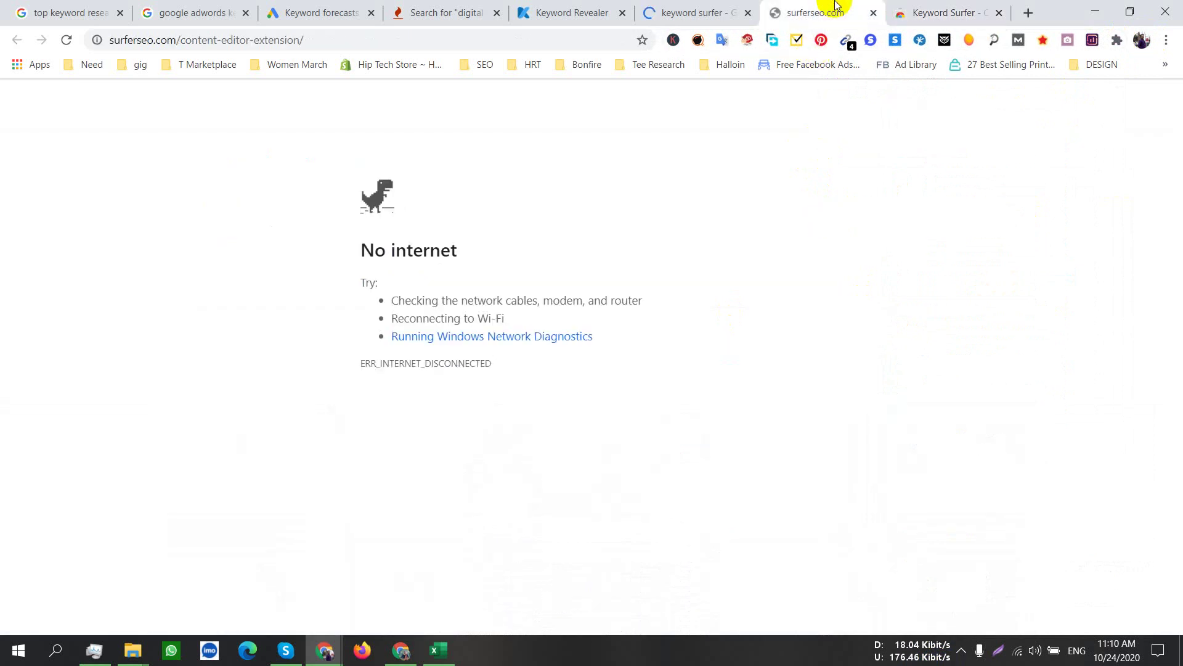
Step: Load the surferseo.com homepage and start the 7-day trial for $1 sign-up
click(549, 36)
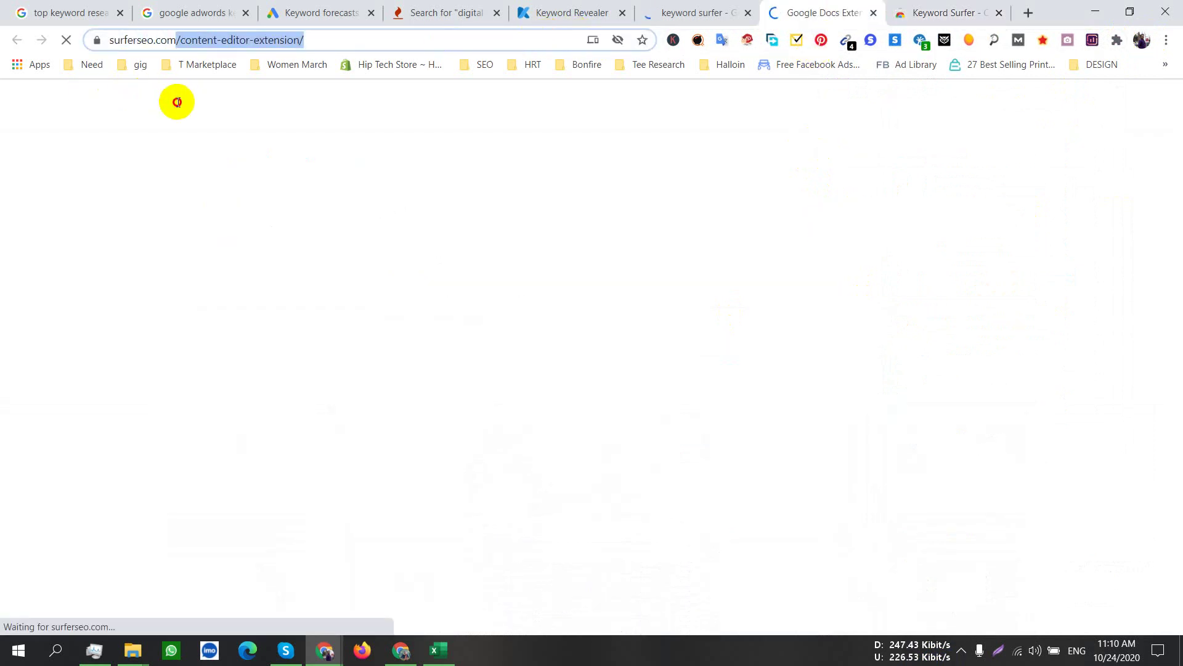
key(BackSpace)
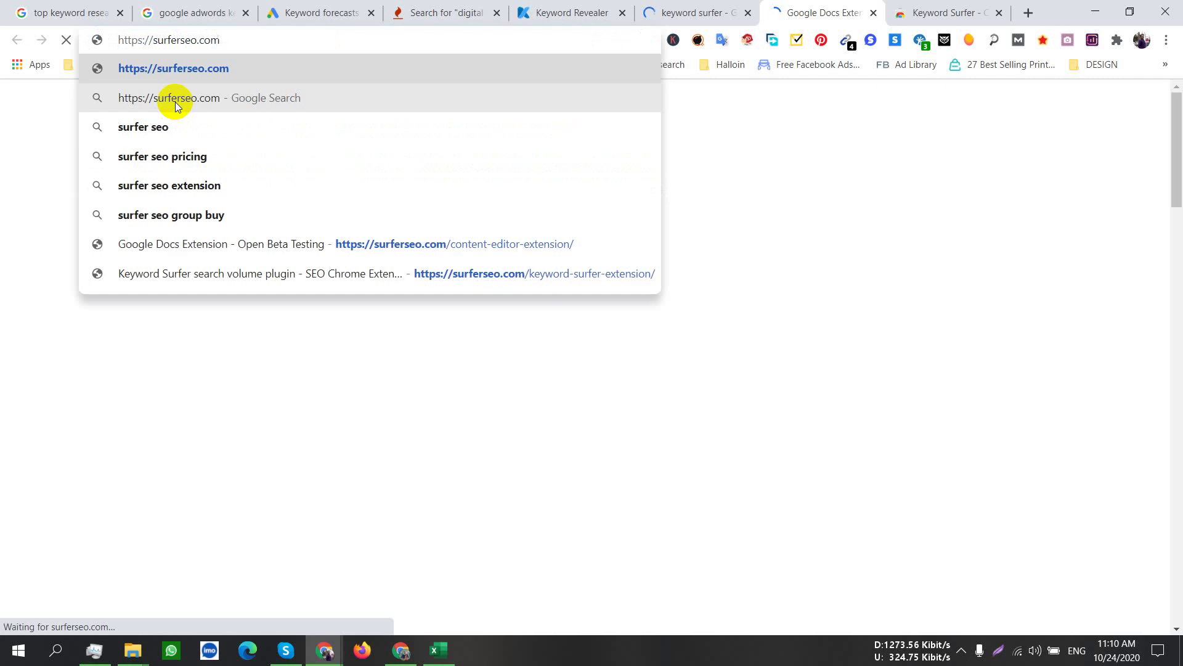
key(Return)
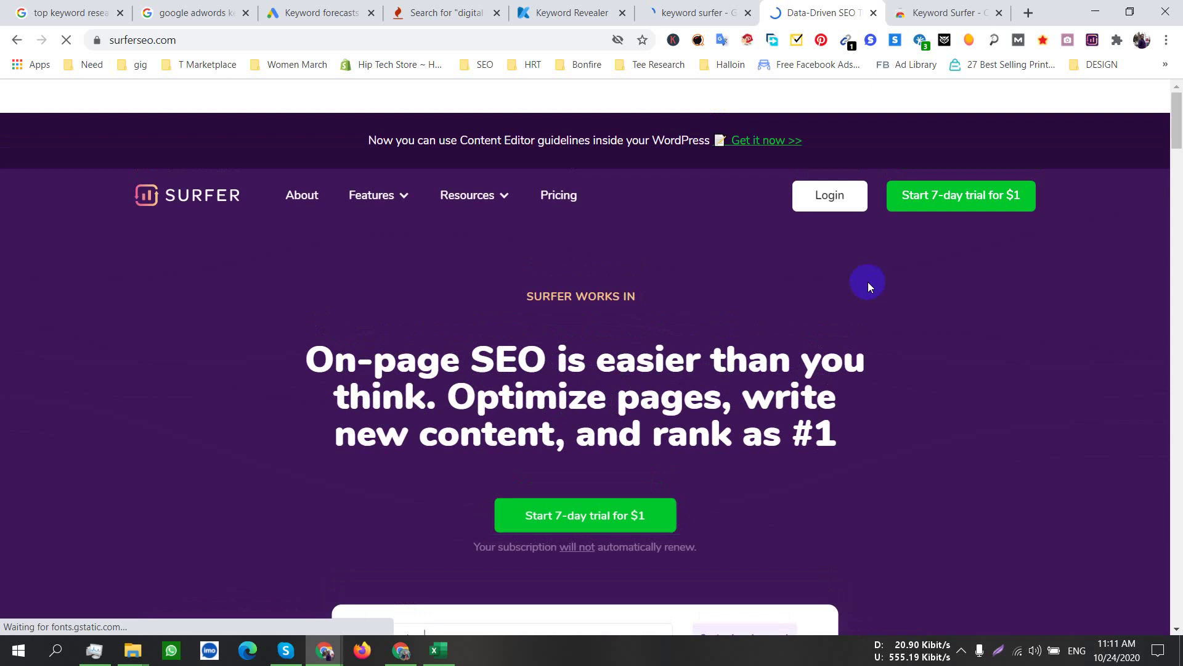
click(955, 212)
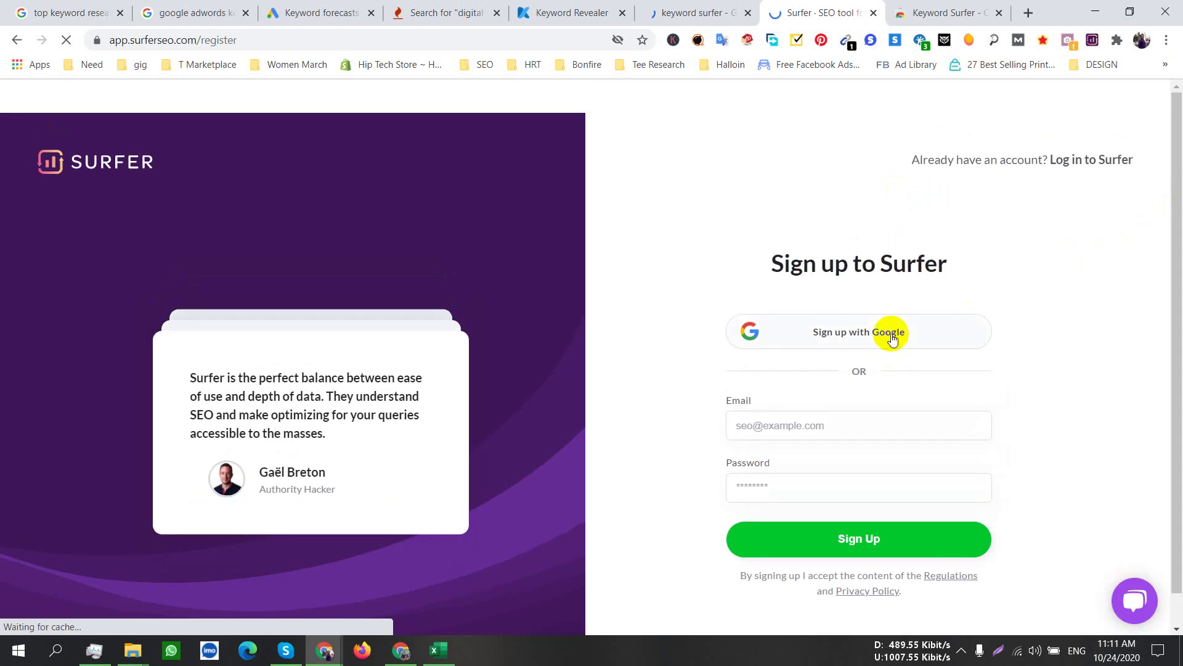
Step: Sign up to Surfer with a chosen Google account, reaching the $1 trial checkout
click(892, 337)
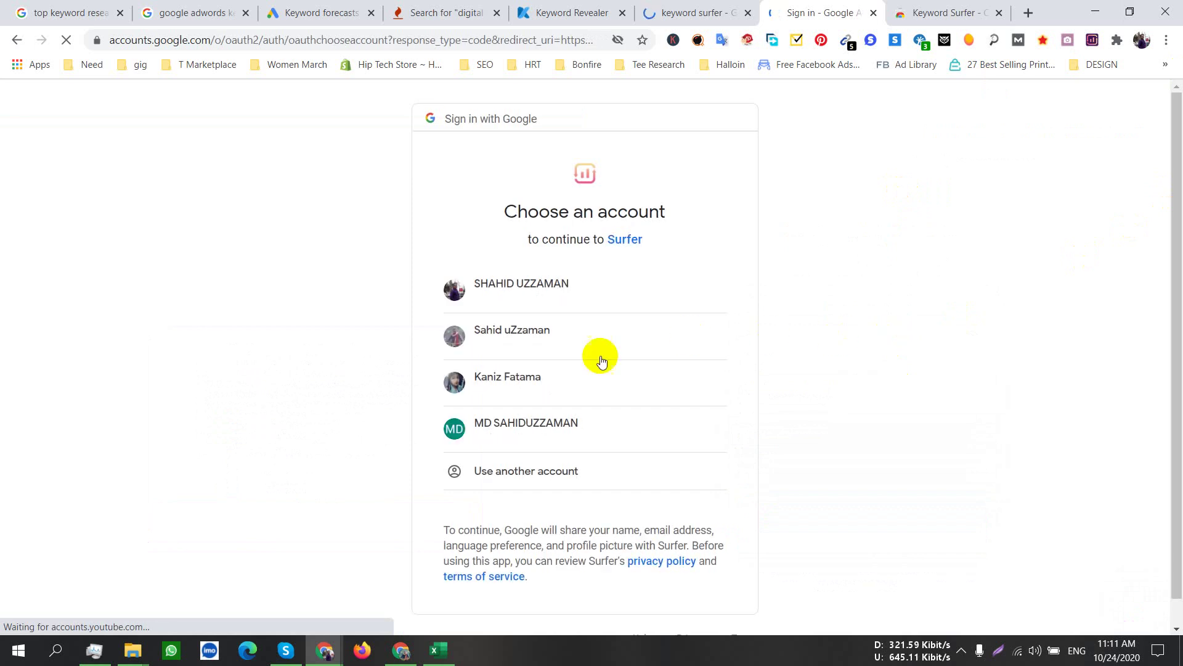
click(574, 344)
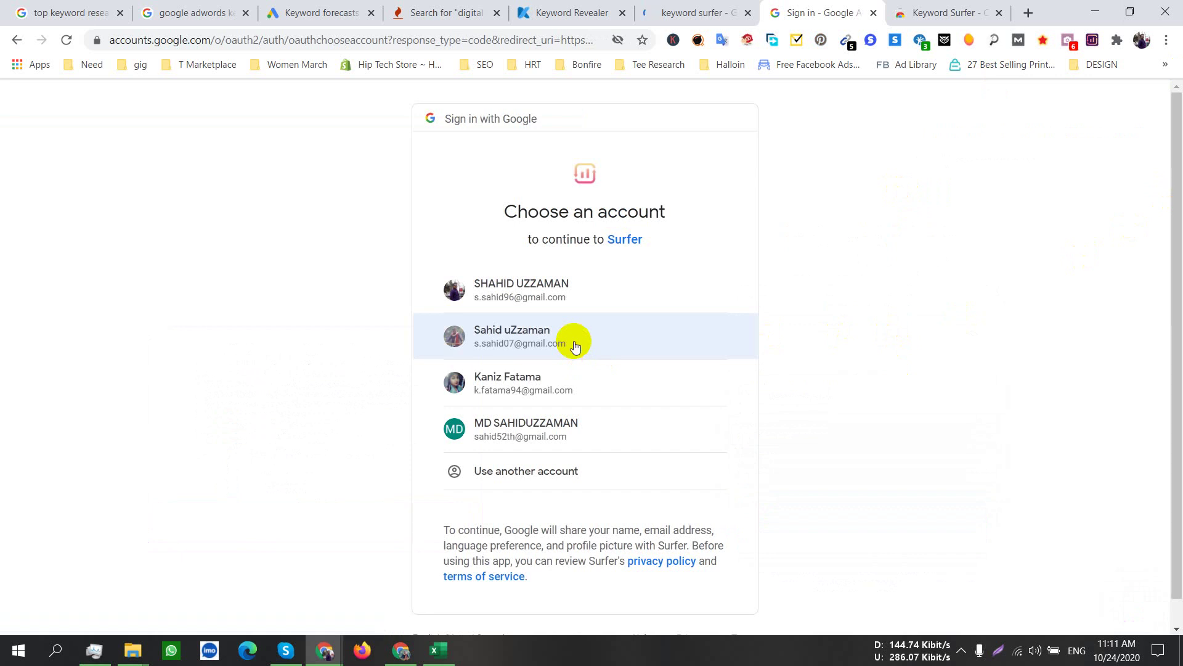
click(541, 441)
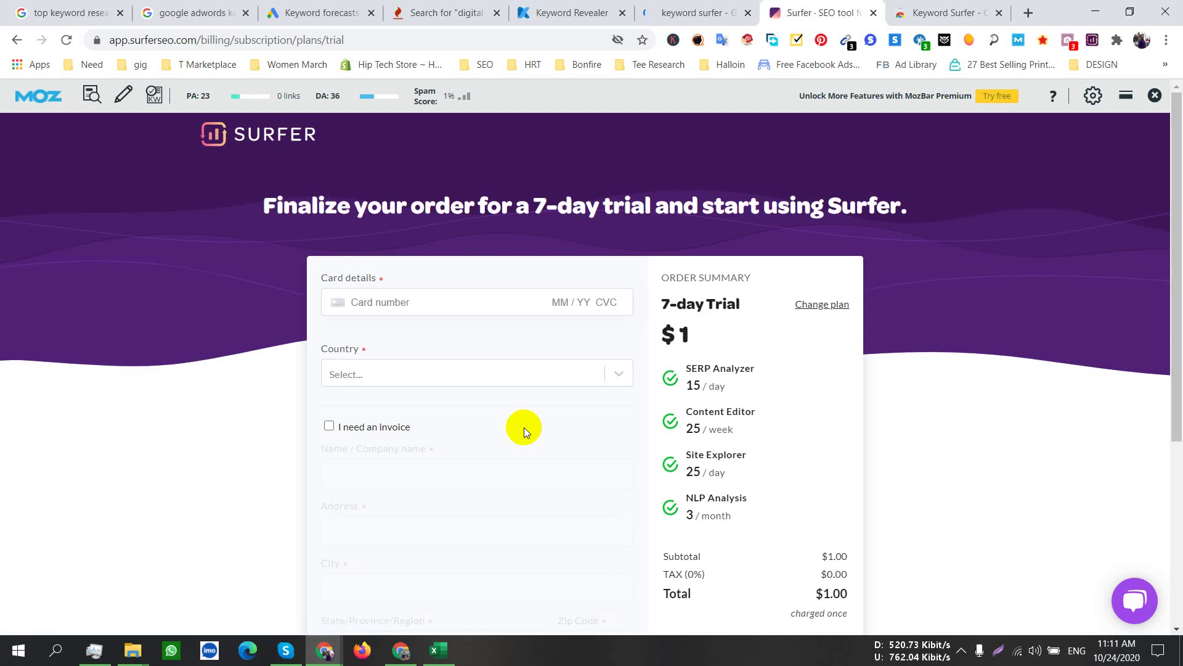
Step: Review the $1 seven-day Surfer trial order page
scroll(554, 302, down, 5)
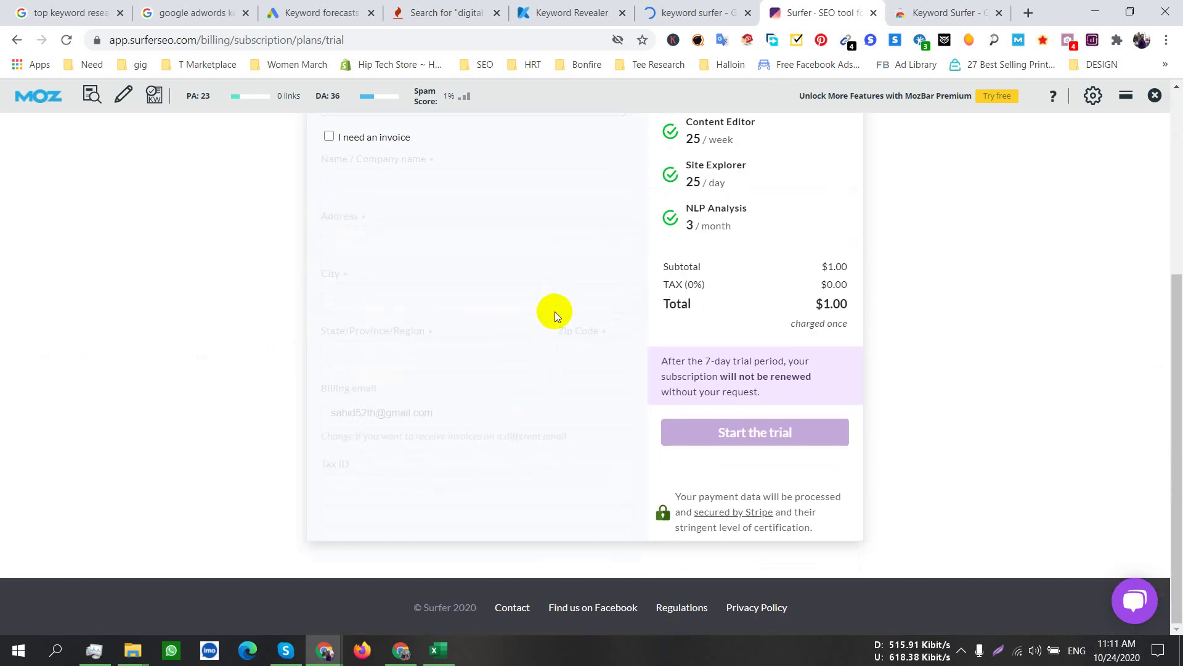
scroll(666, 311, up, 5)
click(949, 12)
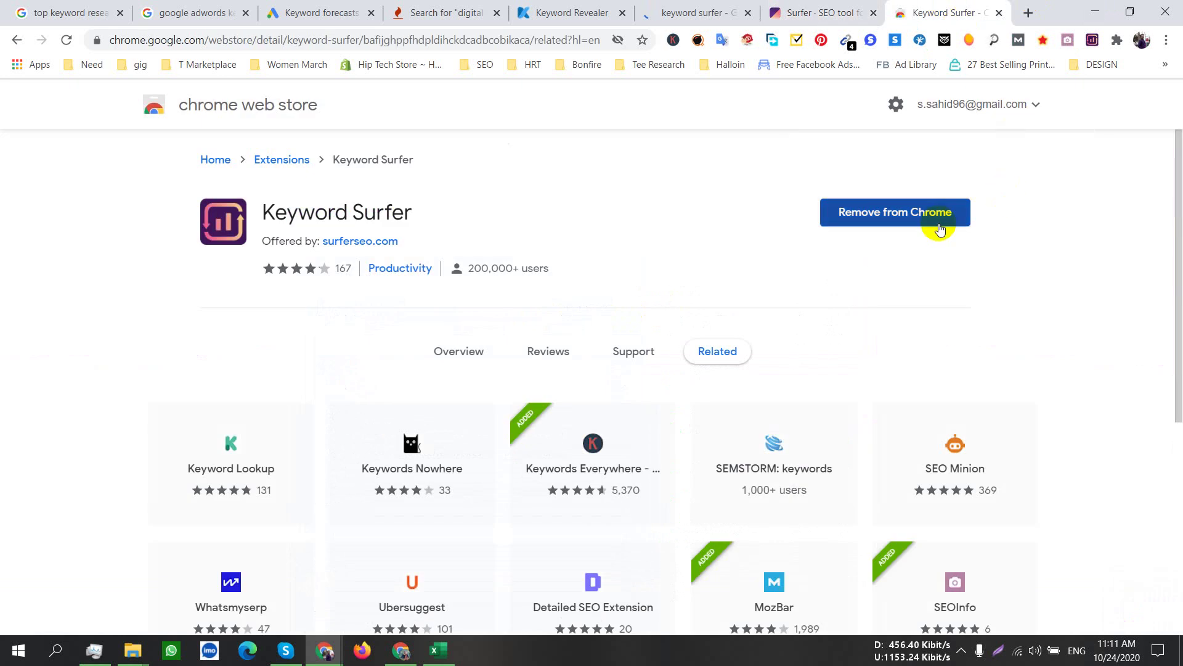
click(826, 12)
scroll(549, 220, down, 5)
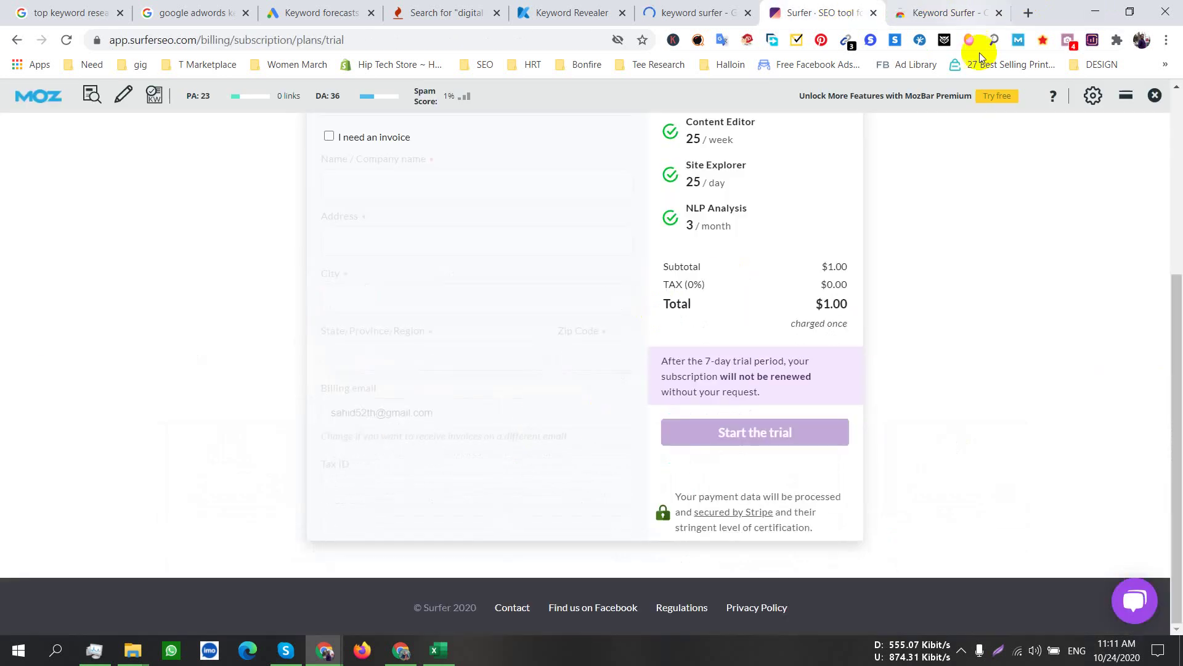
Step: Close the Surfer trial, keyword surfer search and Web Store tabs, leaving Keyword Revealer
click(874, 13)
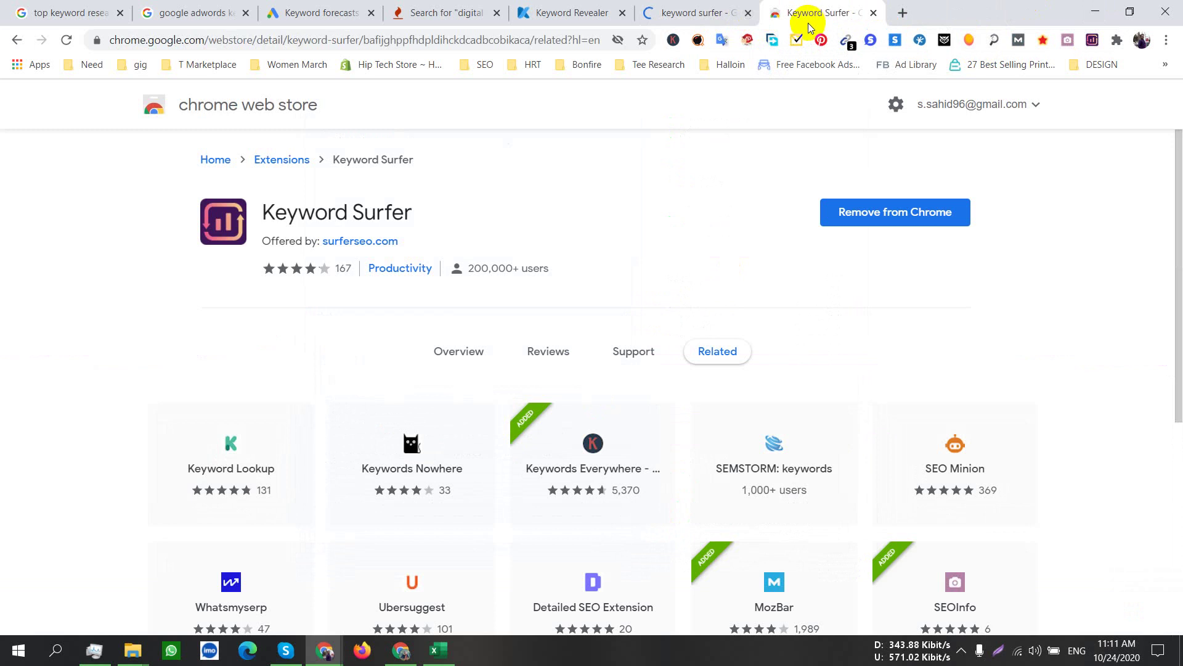
click(748, 13)
click(750, 13)
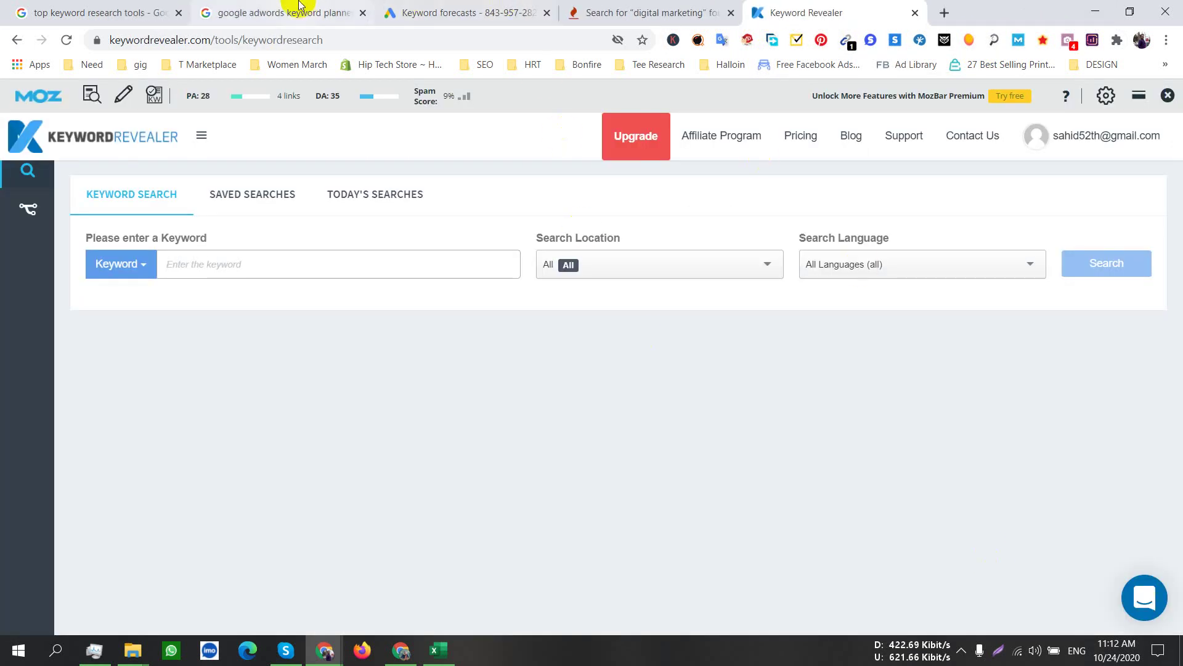
Step: Review the plan's per-keyword forecasts: 40K clicks for $48K at a $3 max CPC
click(497, 7)
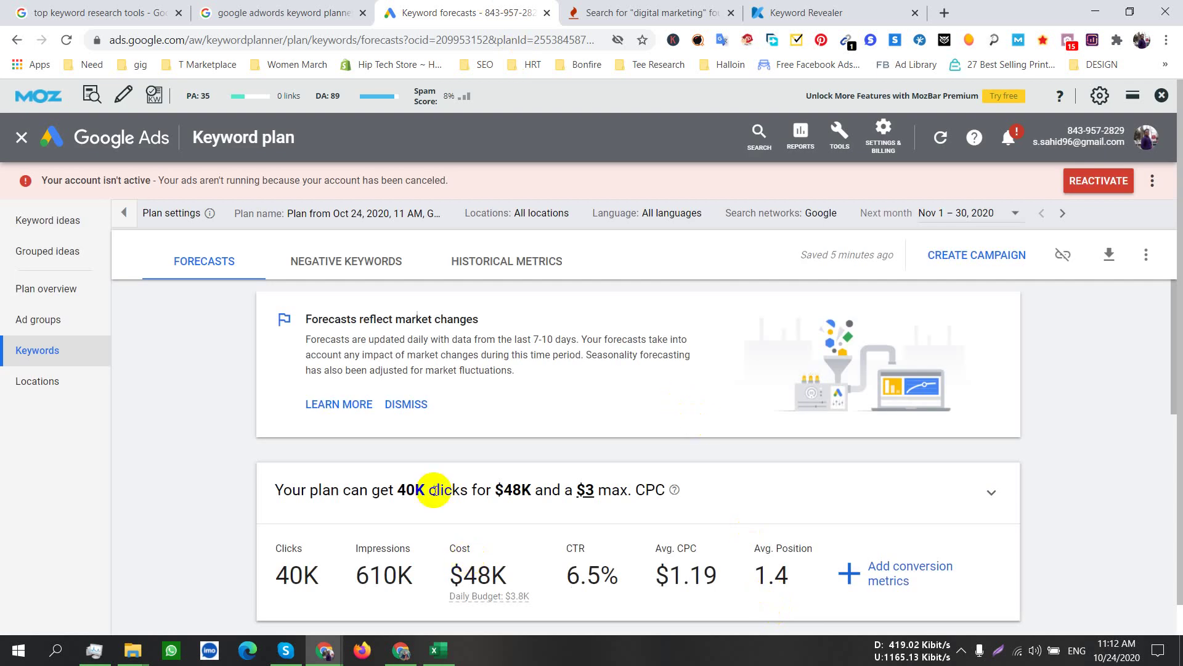
scroll(431, 492, down, 10)
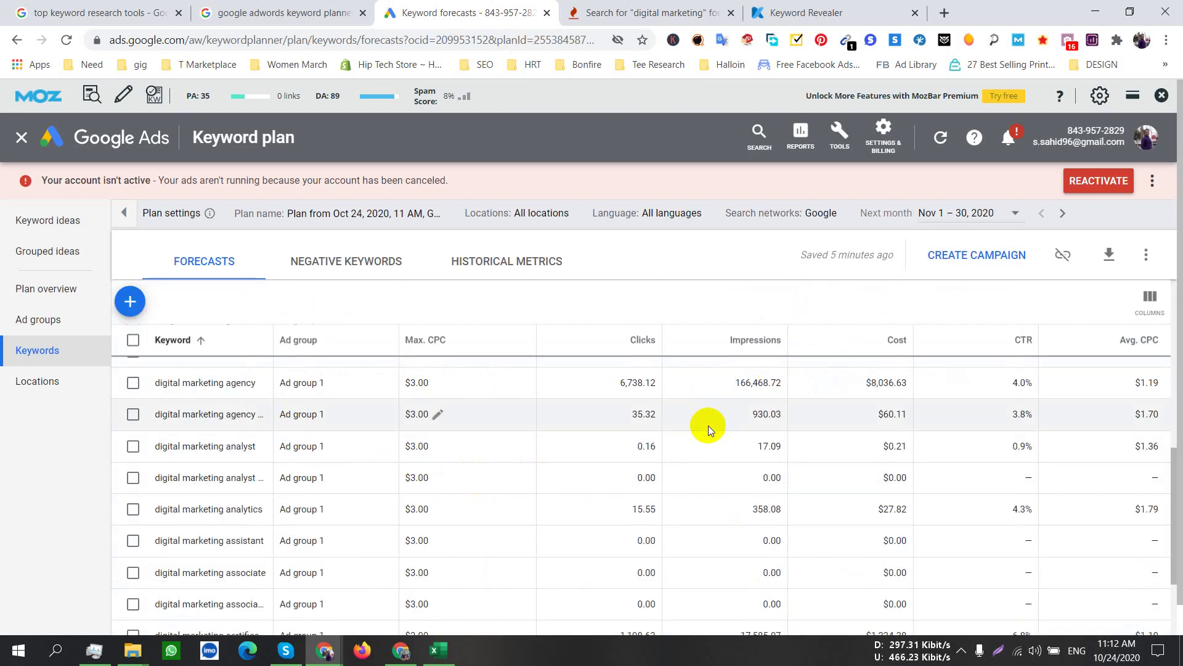
scroll(375, 390, up, 10)
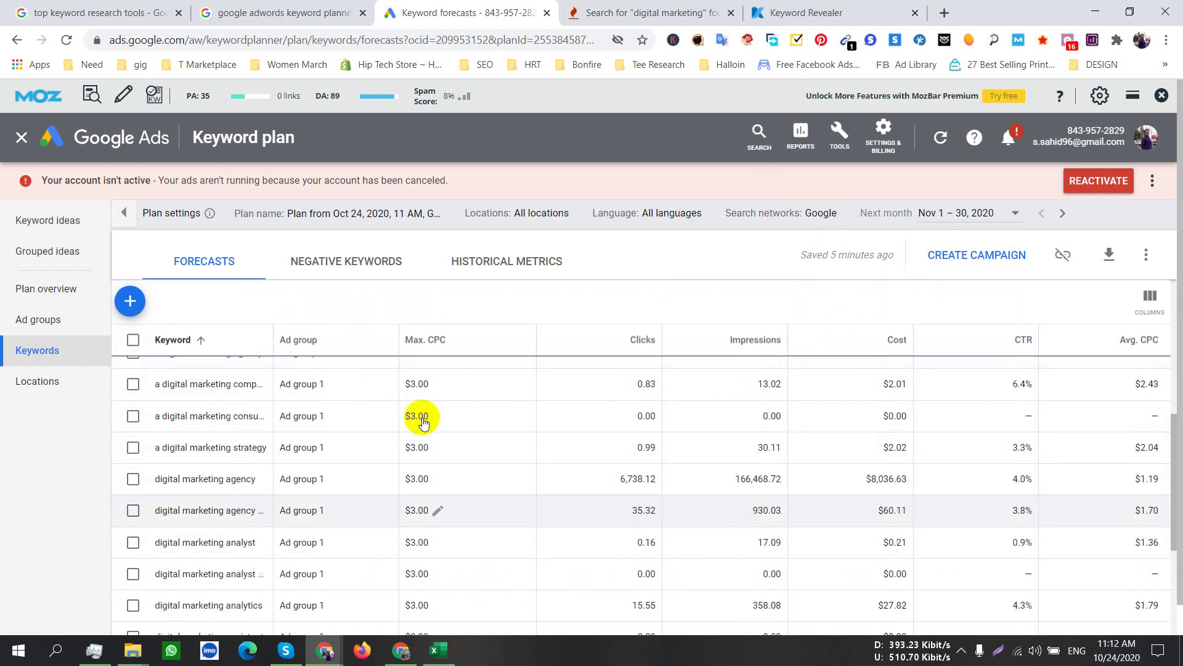
scroll(526, 495, down, 10)
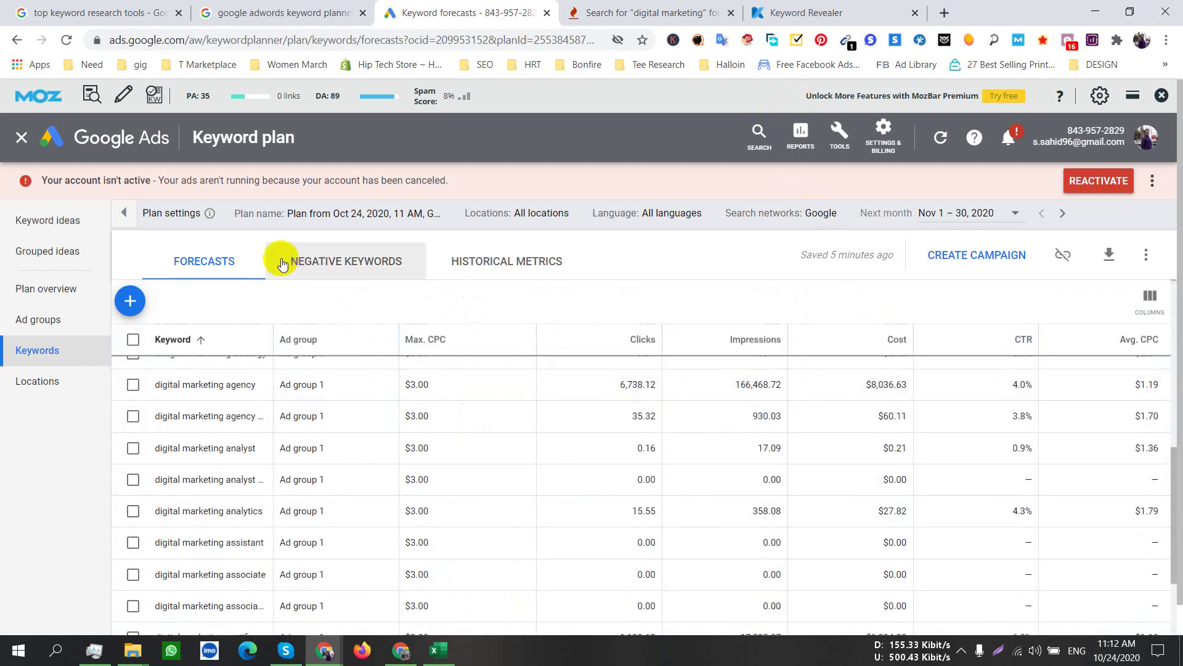
scroll(191, 470, up, 3)
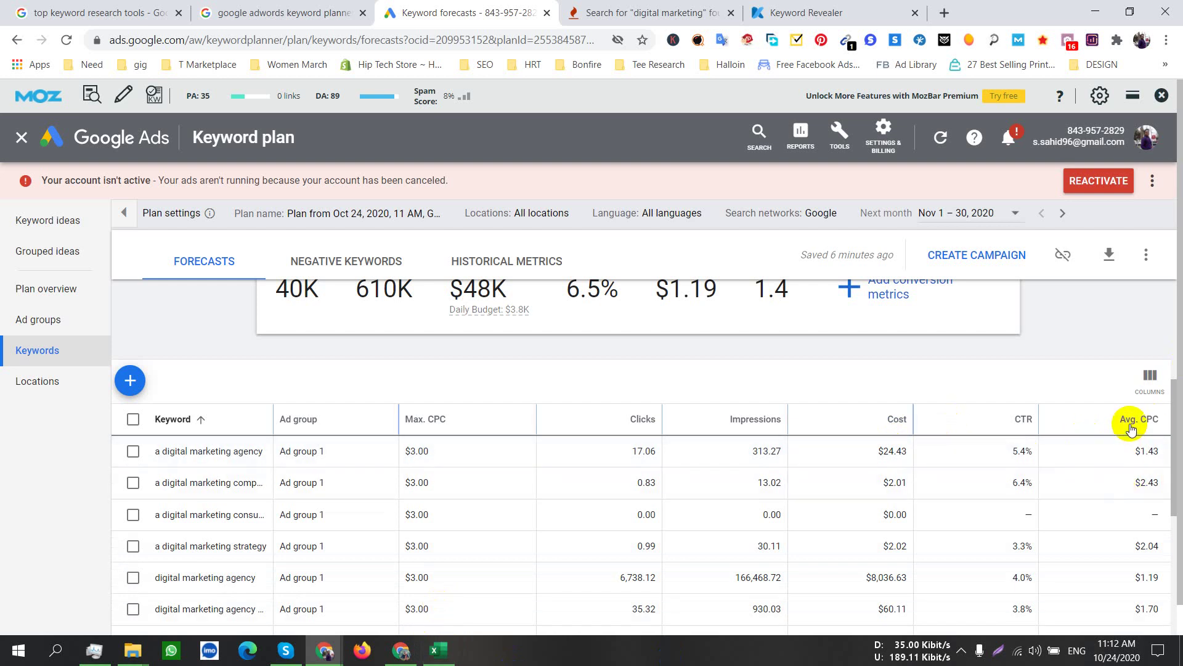
scroll(1129, 424, down, 3)
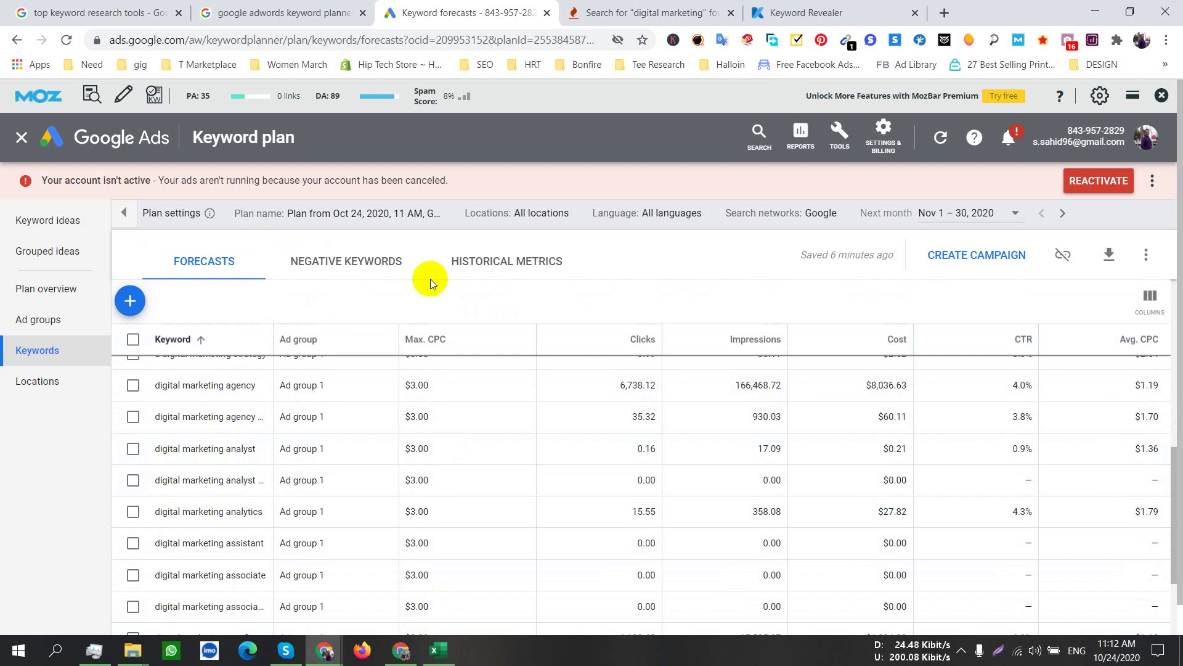
scroll(530, 275, up, 5)
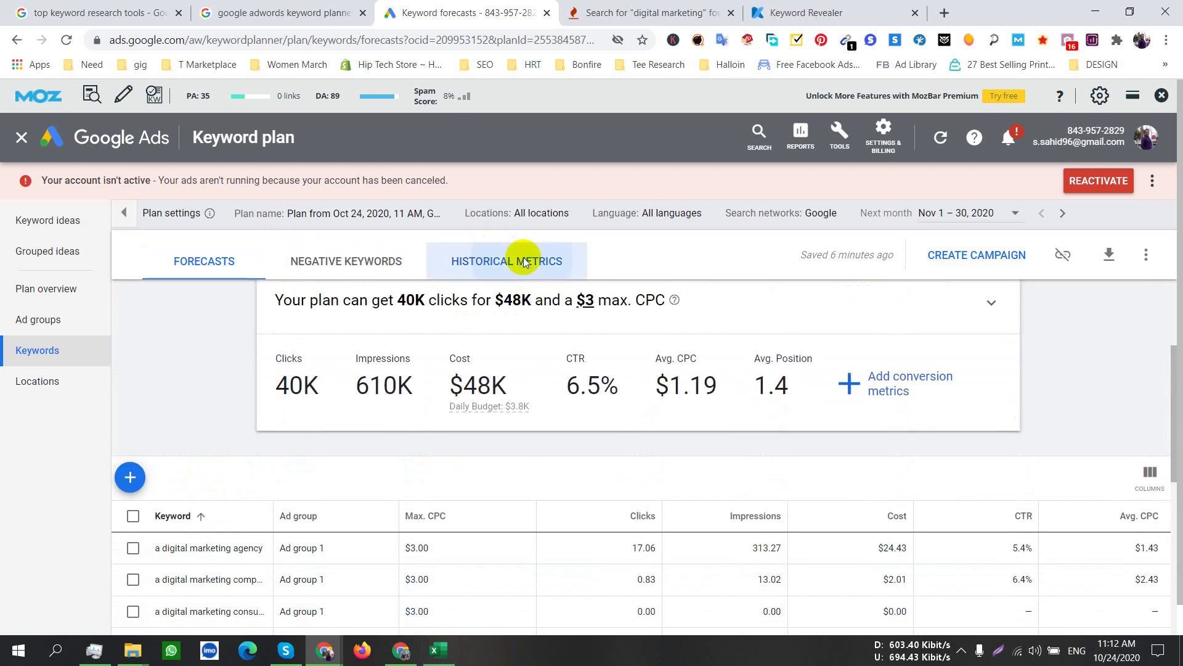
Step: Look over Historical Metrics for the plan's 19 keywords: monthly searches, competition and top-of-page bids
click(521, 262)
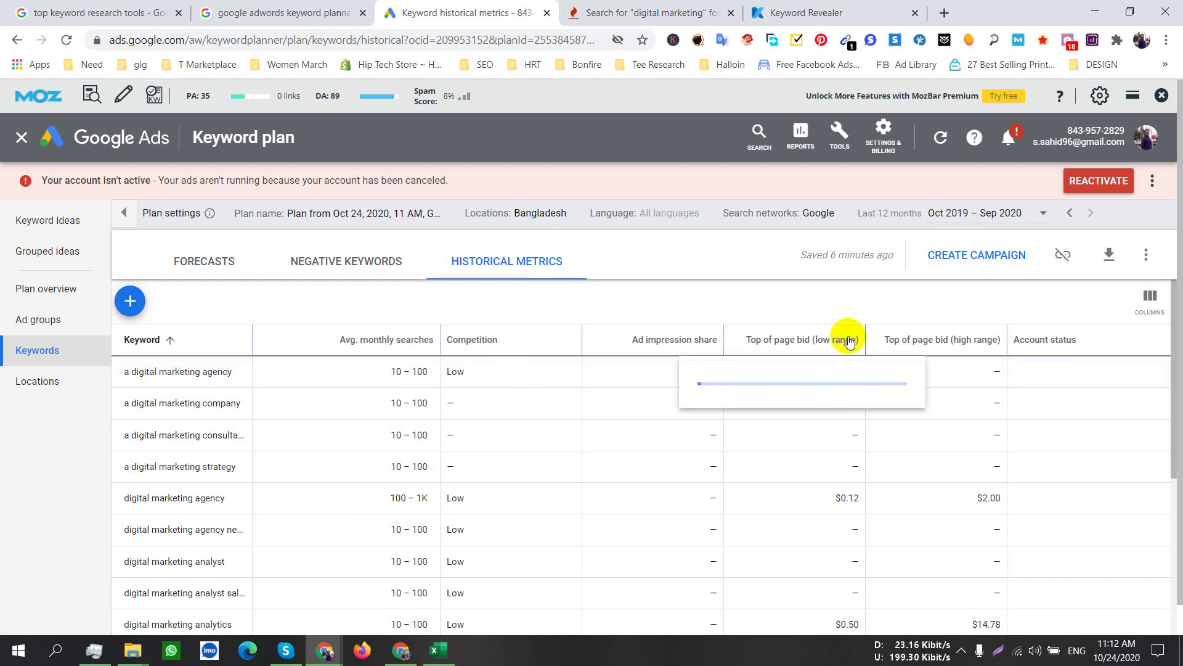
scroll(1026, 379, down, 3)
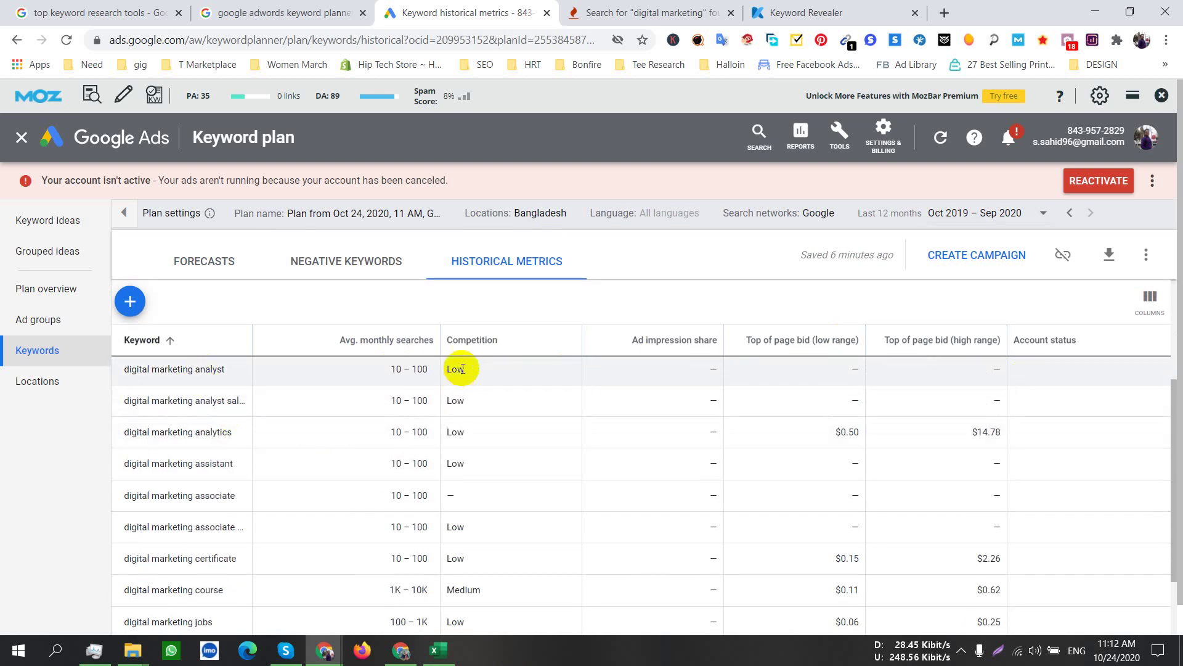
scroll(449, 468, down, 3)
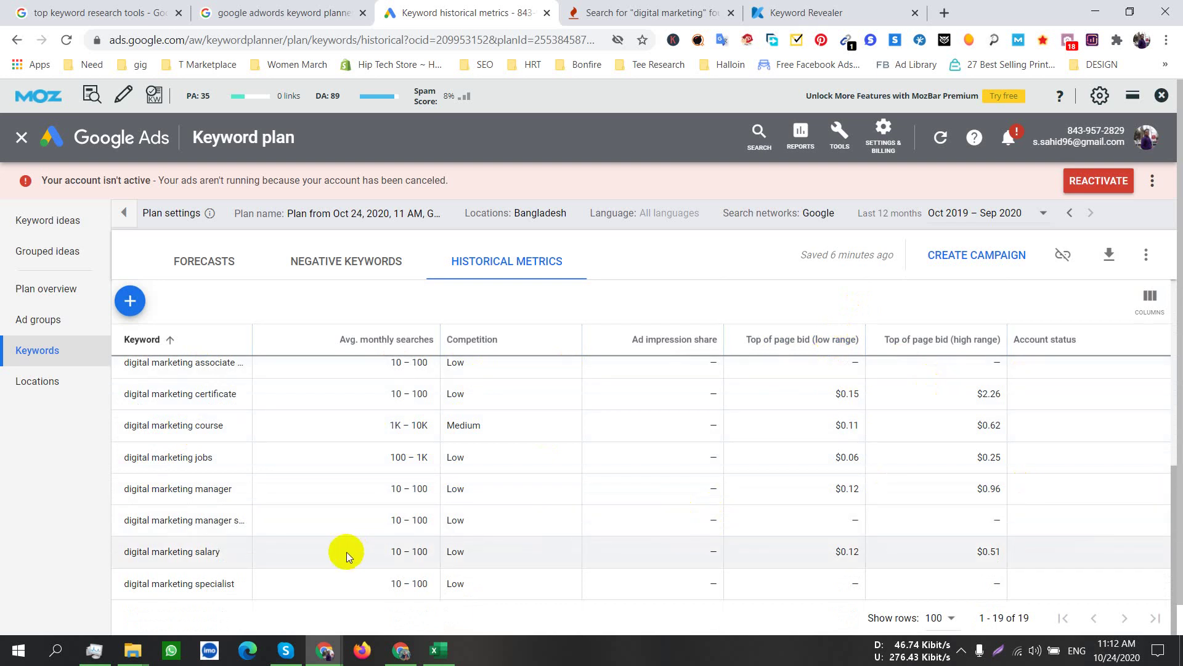
scroll(370, 546, up, 5)
scroll(370, 524, down, 6)
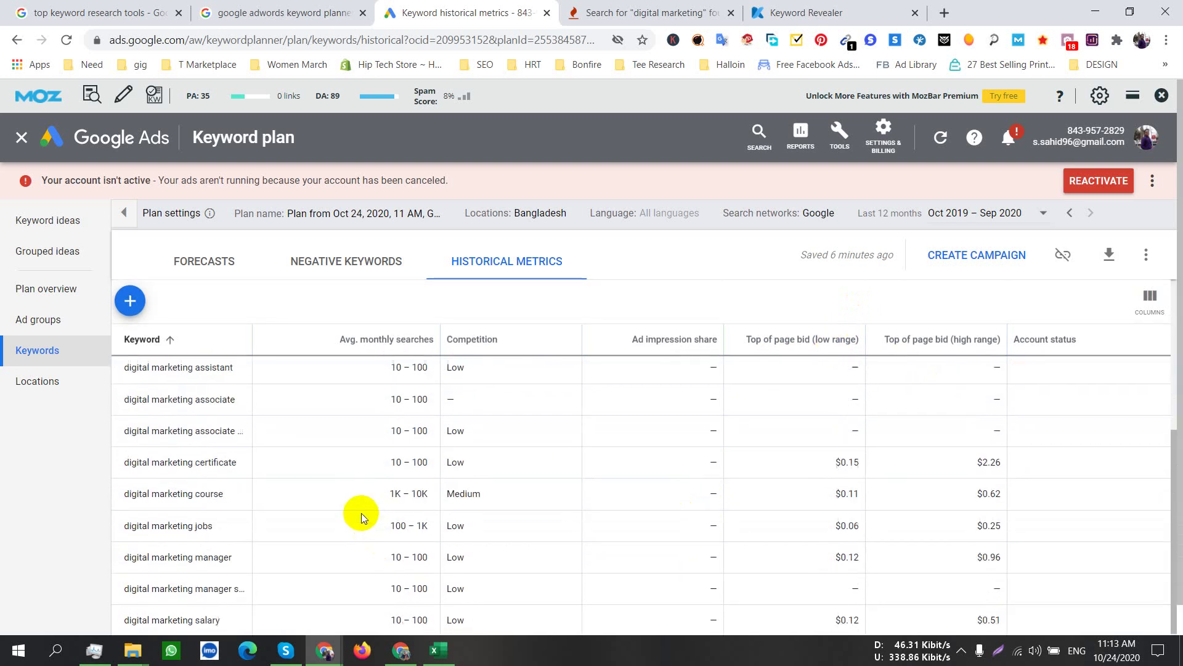
scroll(351, 496, up, 6)
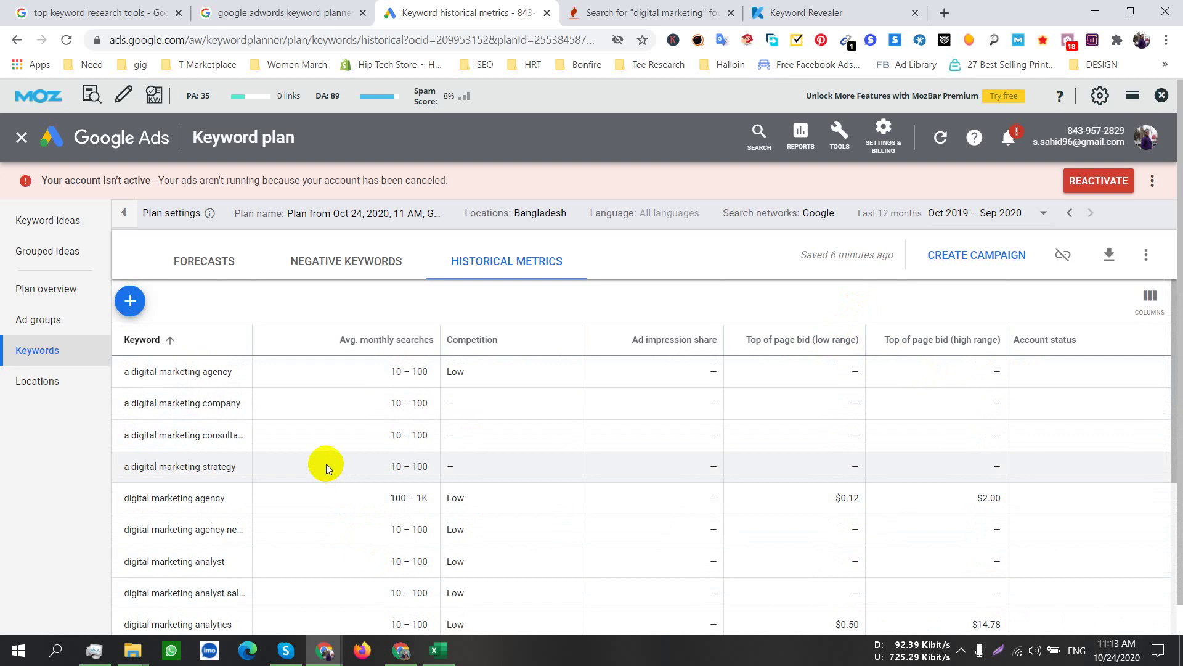
click(653, 10)
click(496, 8)
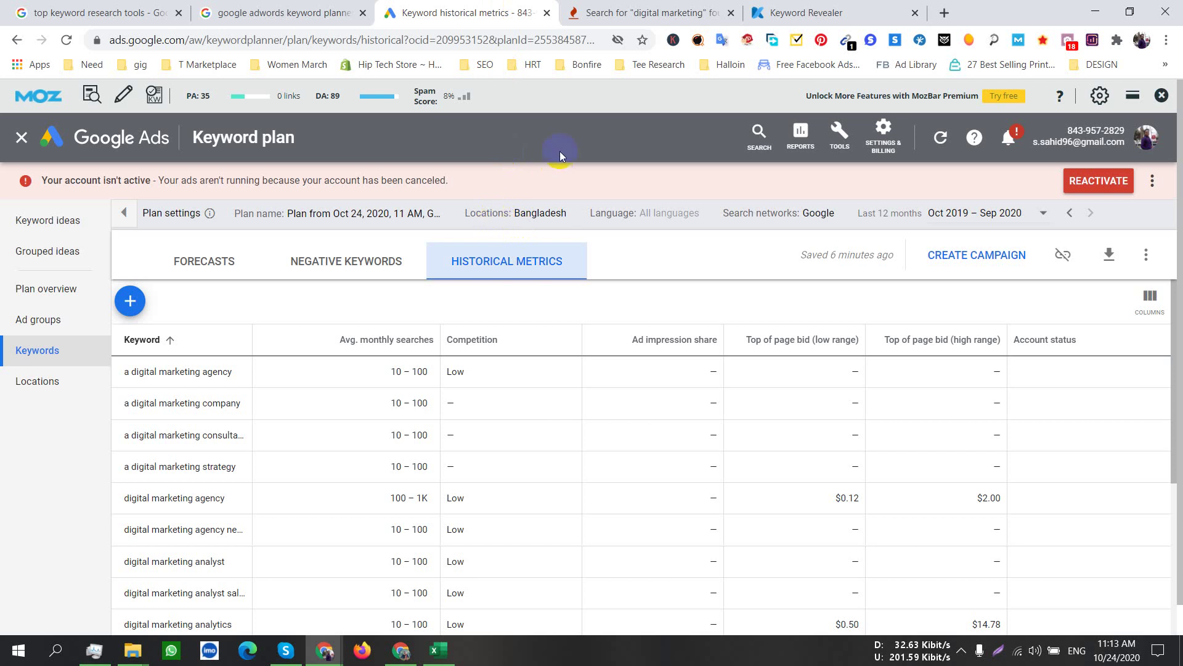
Step: Copy 'digital marketing agency' from the Keyword Tool results, then return to the historical metrics
click(589, 6)
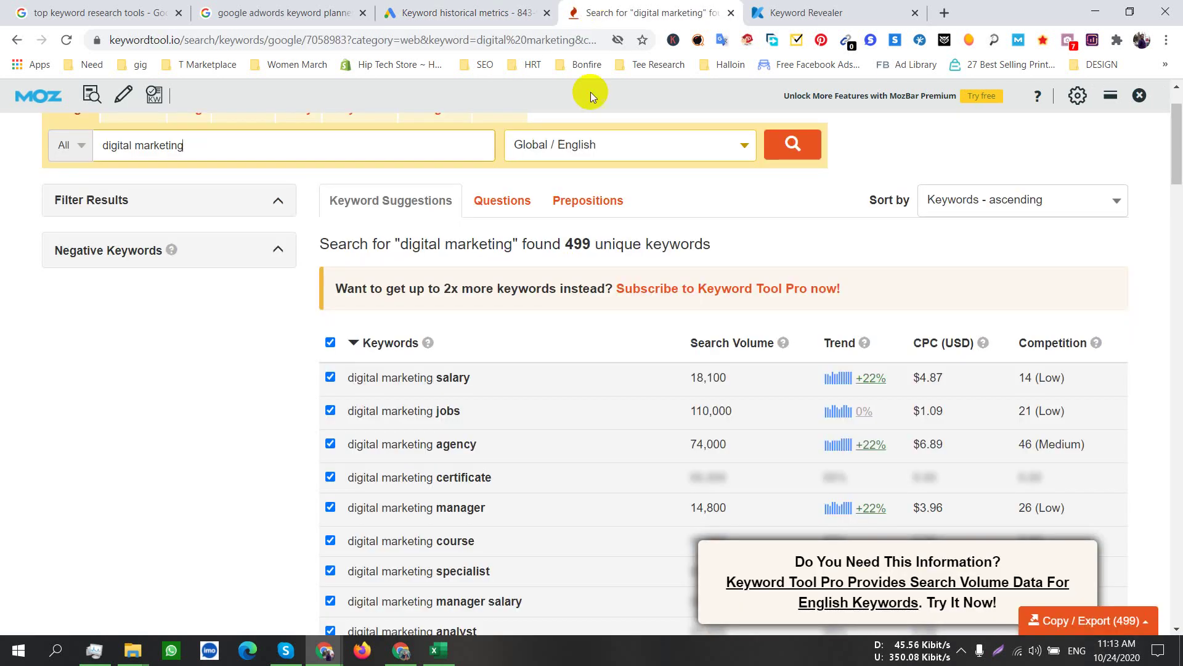
scroll(564, 222, up, 3)
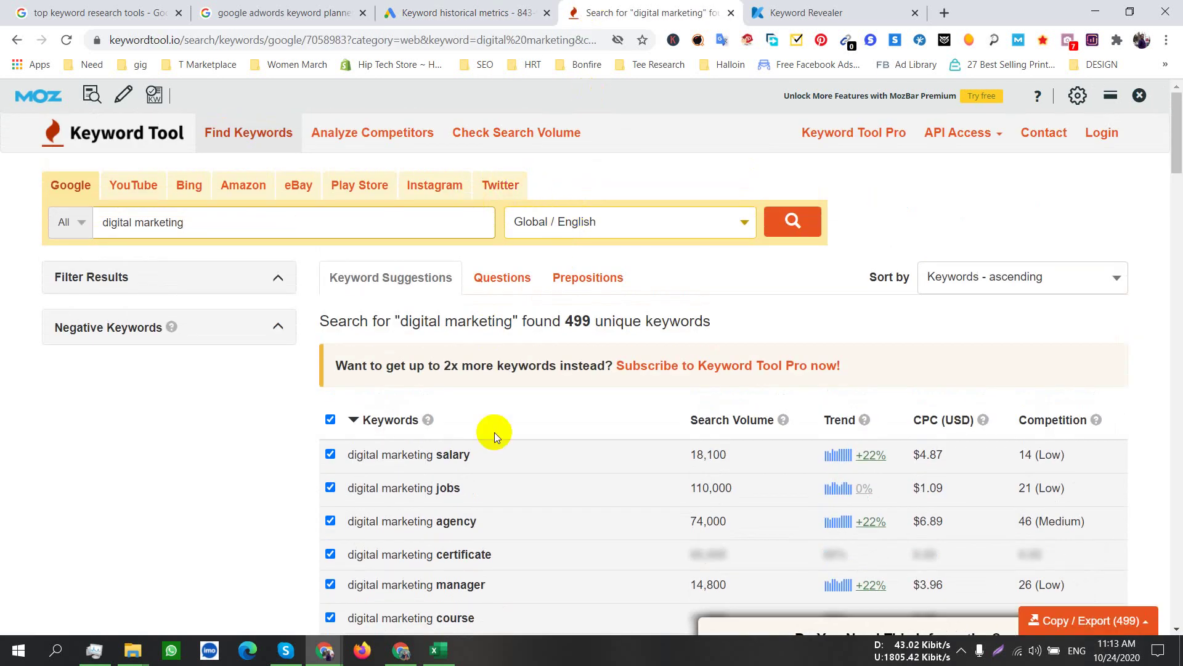
scroll(497, 482, down, 1)
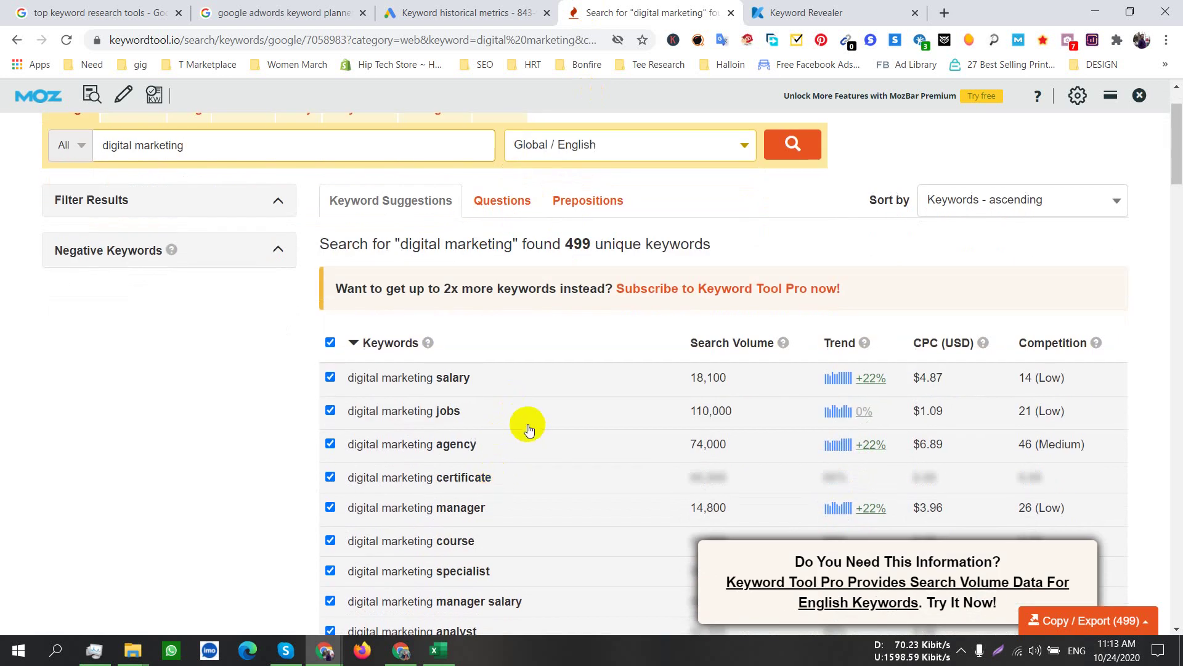
drag(505, 445, 347, 442)
right_click(379, 443)
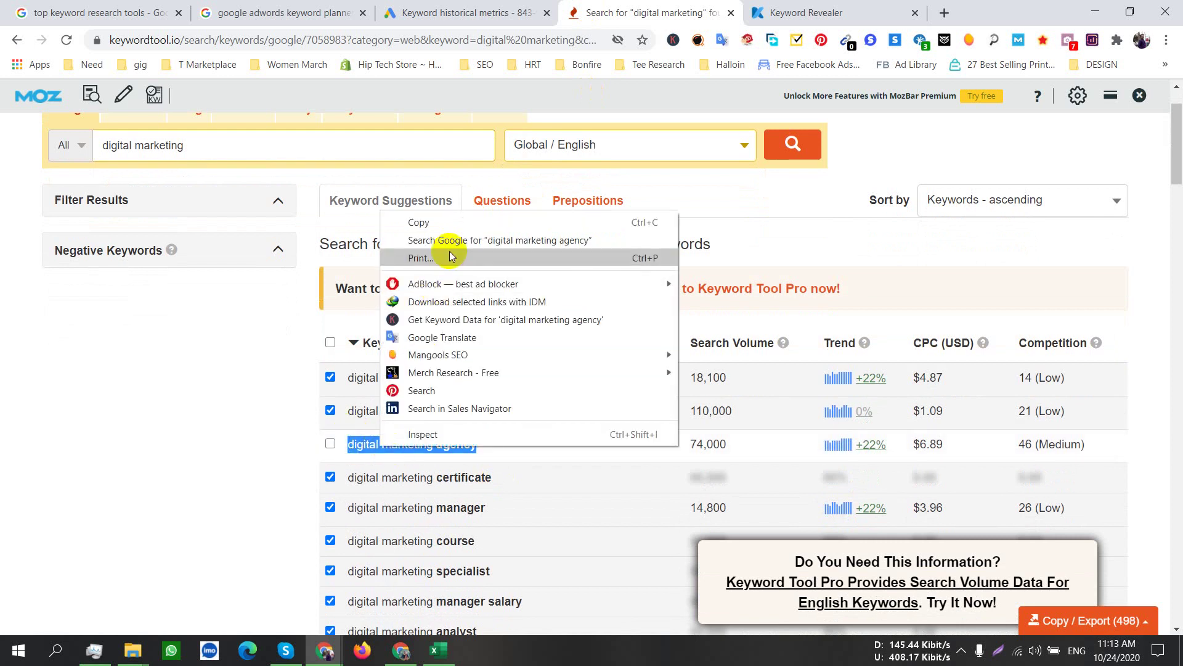
click(462, 217)
click(435, 12)
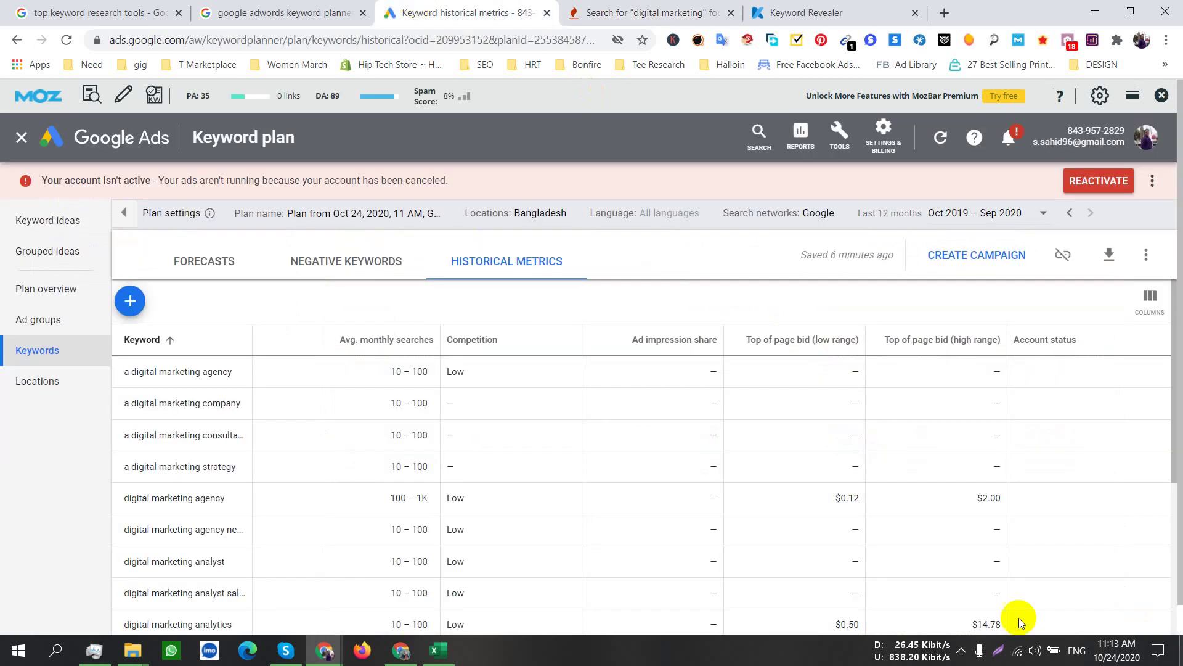
Step: Go to Keyword Planner's Discover new keywords page from the Tools menu
click(838, 147)
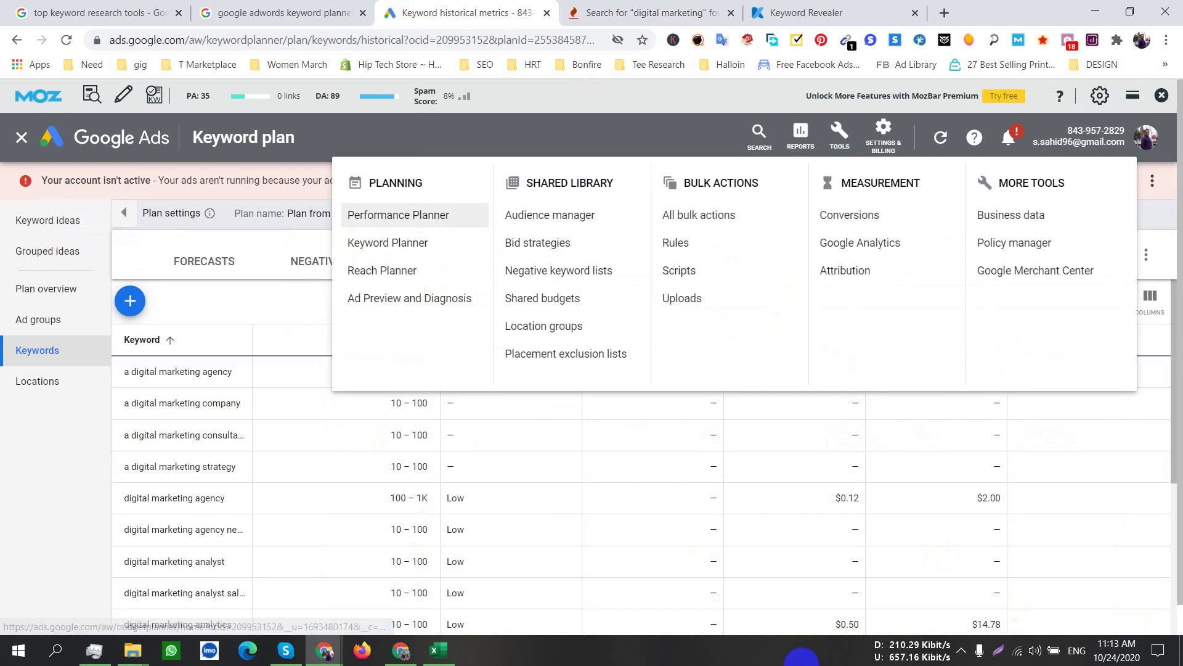
click(365, 246)
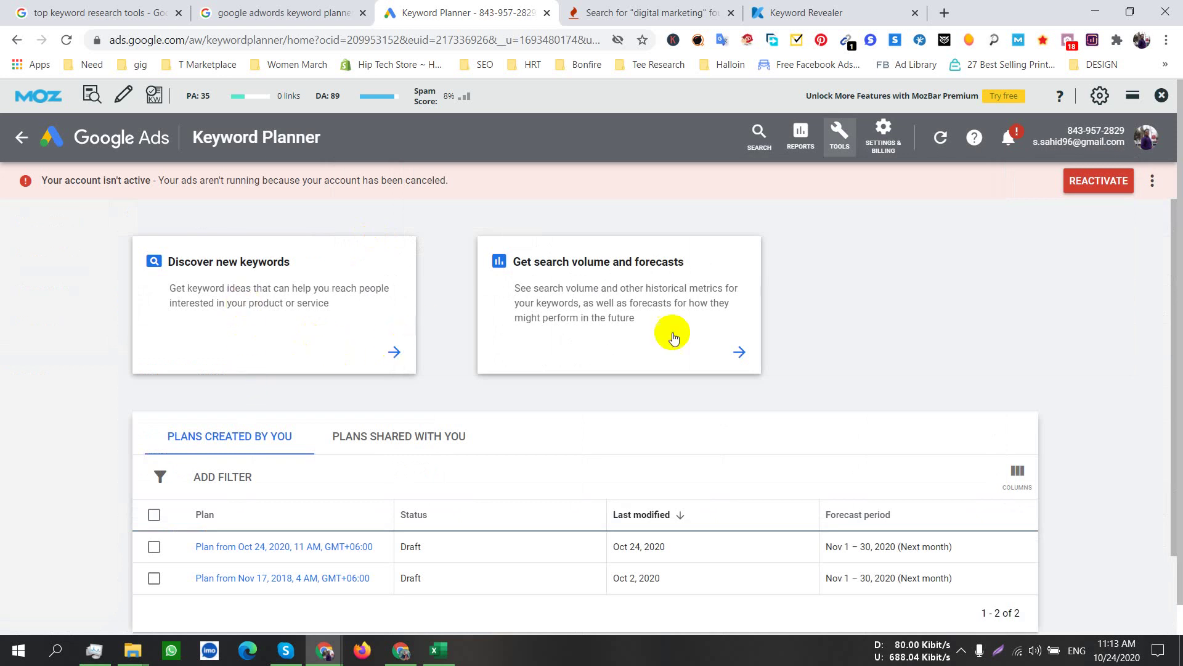
click(593, 264)
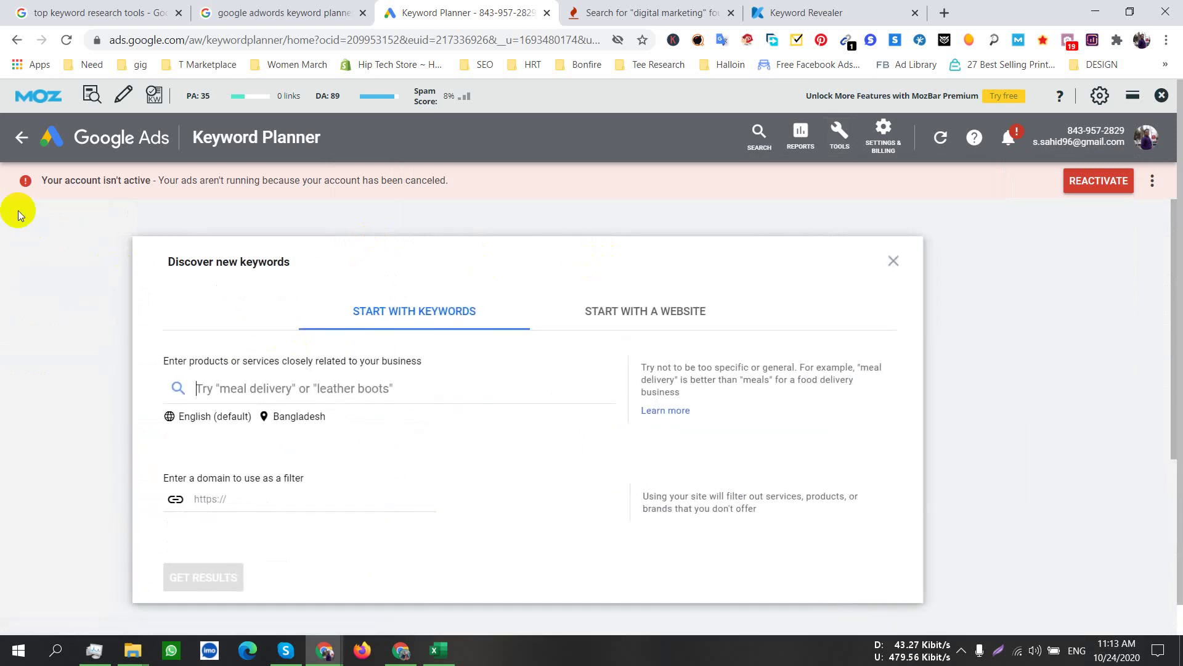
Step: Paste 'digital marketing agency' as the seed keyword and get its 547 keyword ideas
scroll(293, 321, down, 3)
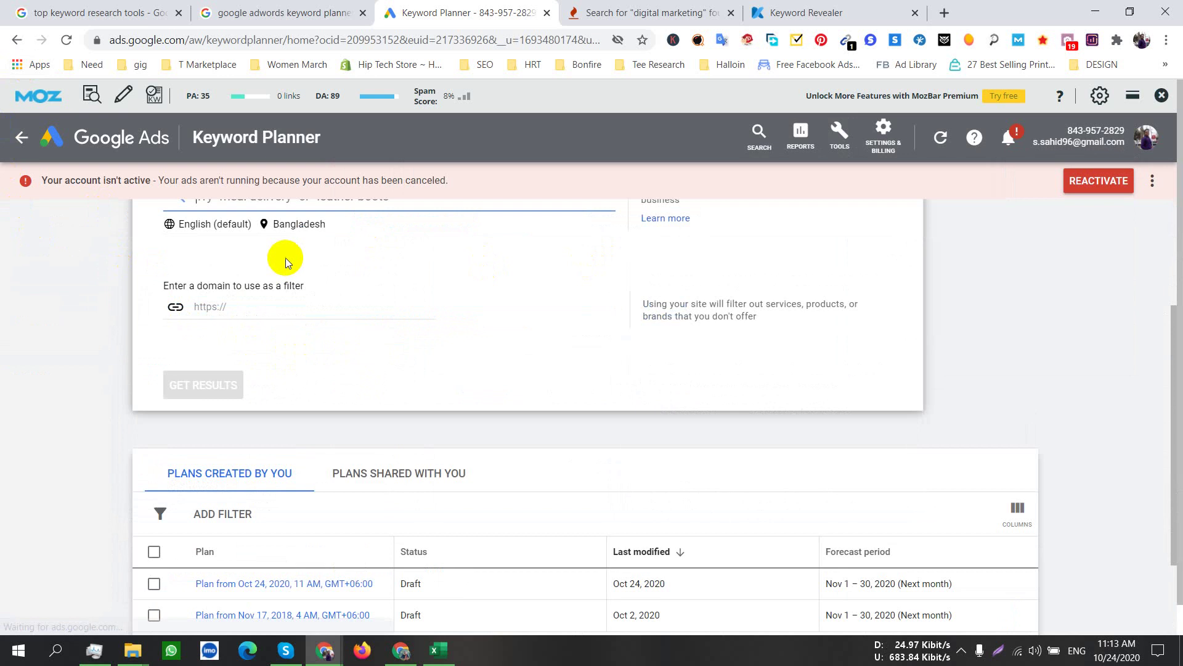
scroll(283, 353, up, 3)
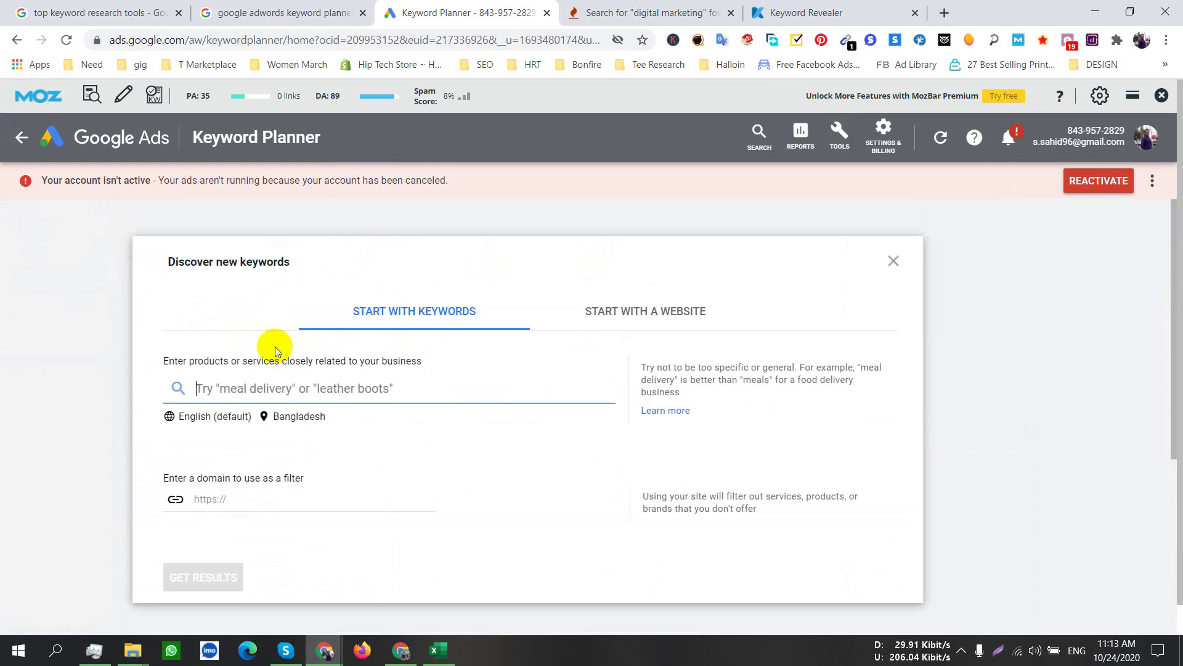
right_click(269, 389)
click(318, 208)
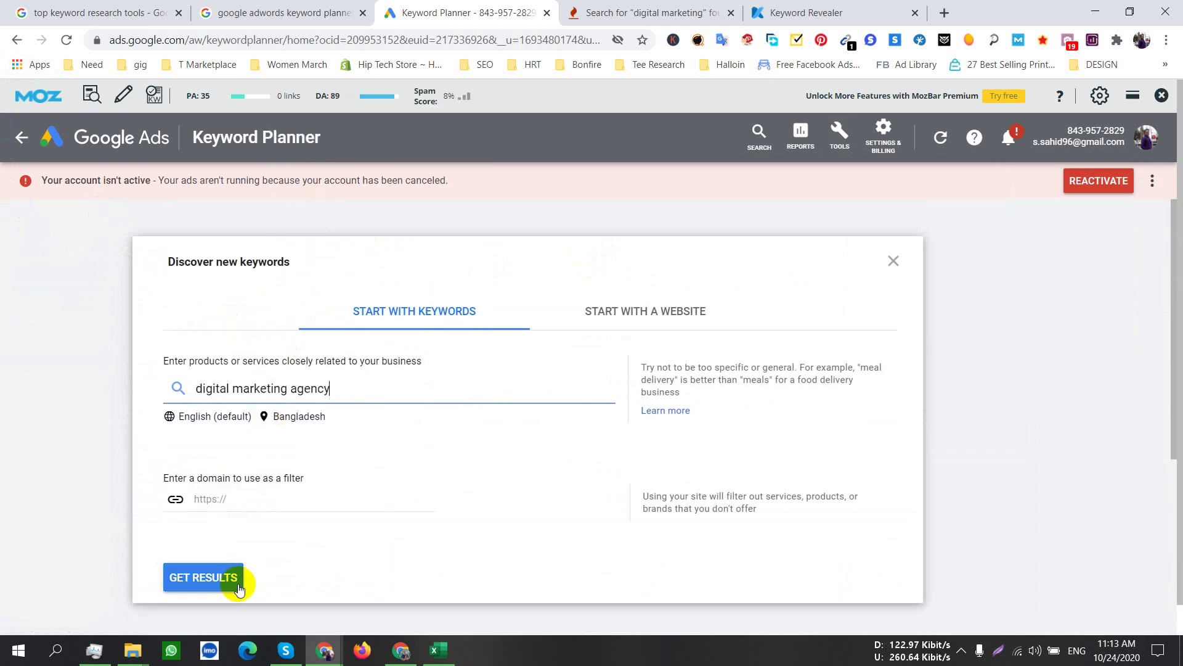
click(238, 586)
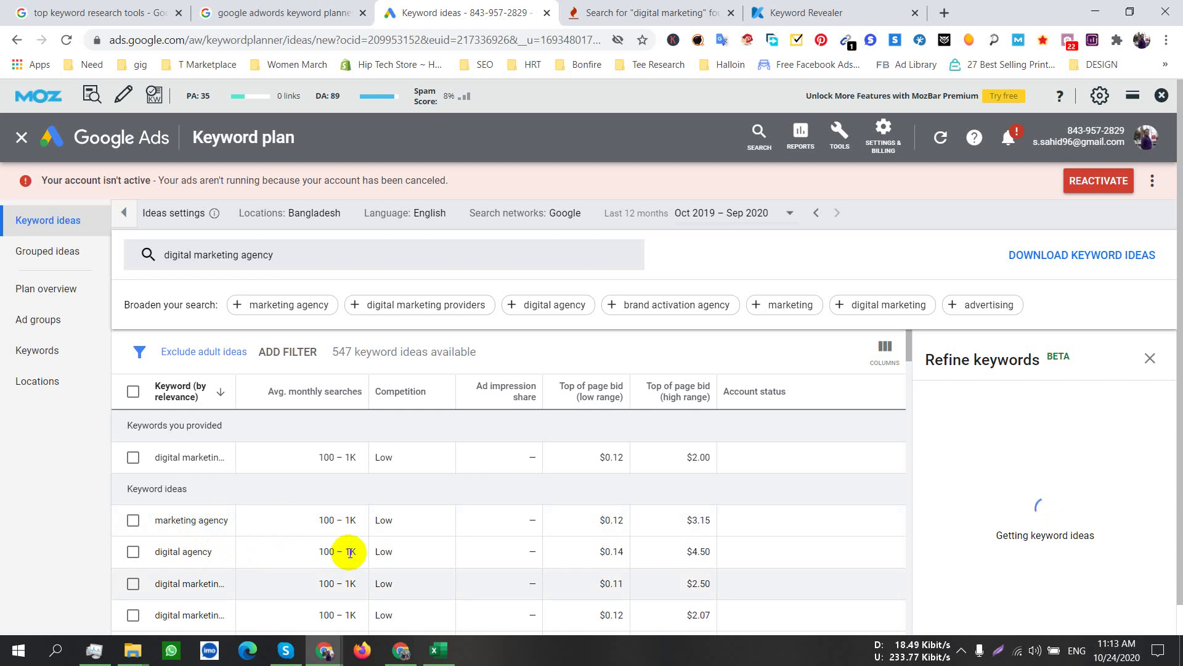
scroll(350, 552, down, 2)
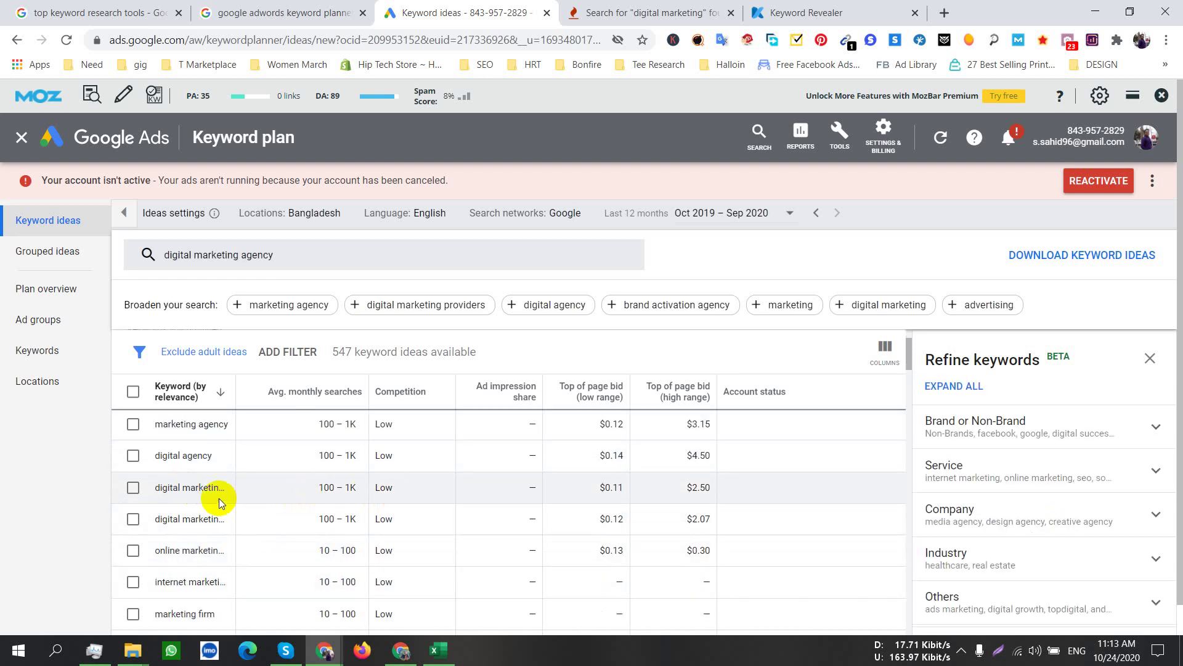
click(1098, 9)
Step: Clear away open windows and open the Keyword Research workbook from the desktop
click(1099, 7)
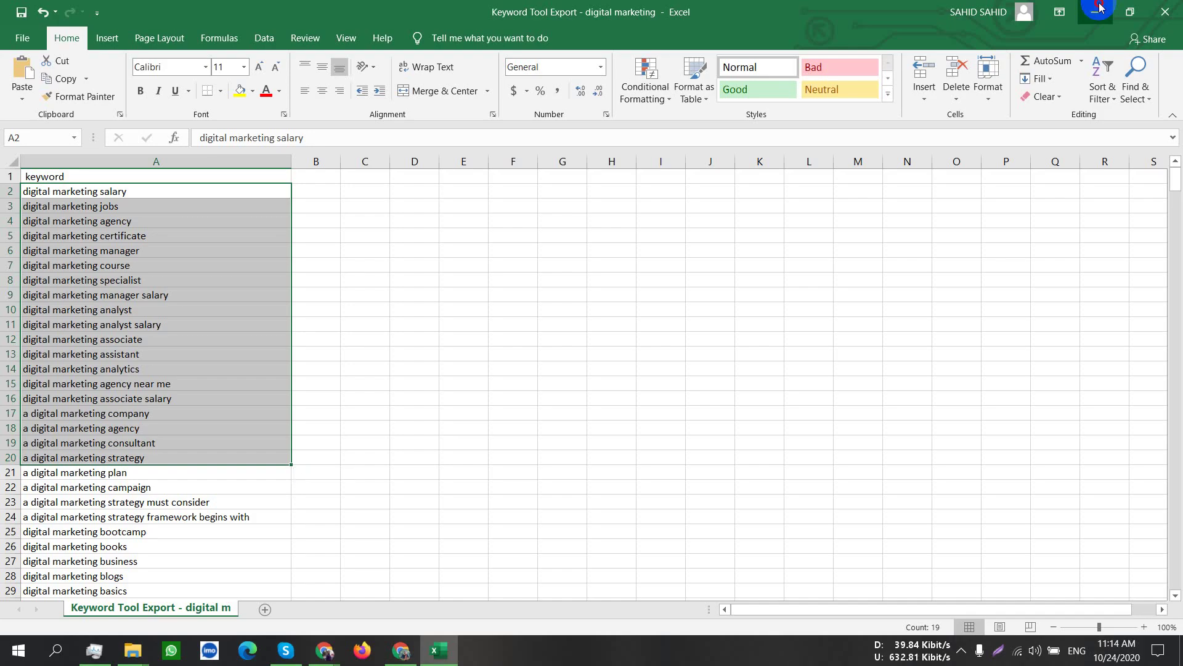
click(1101, 8)
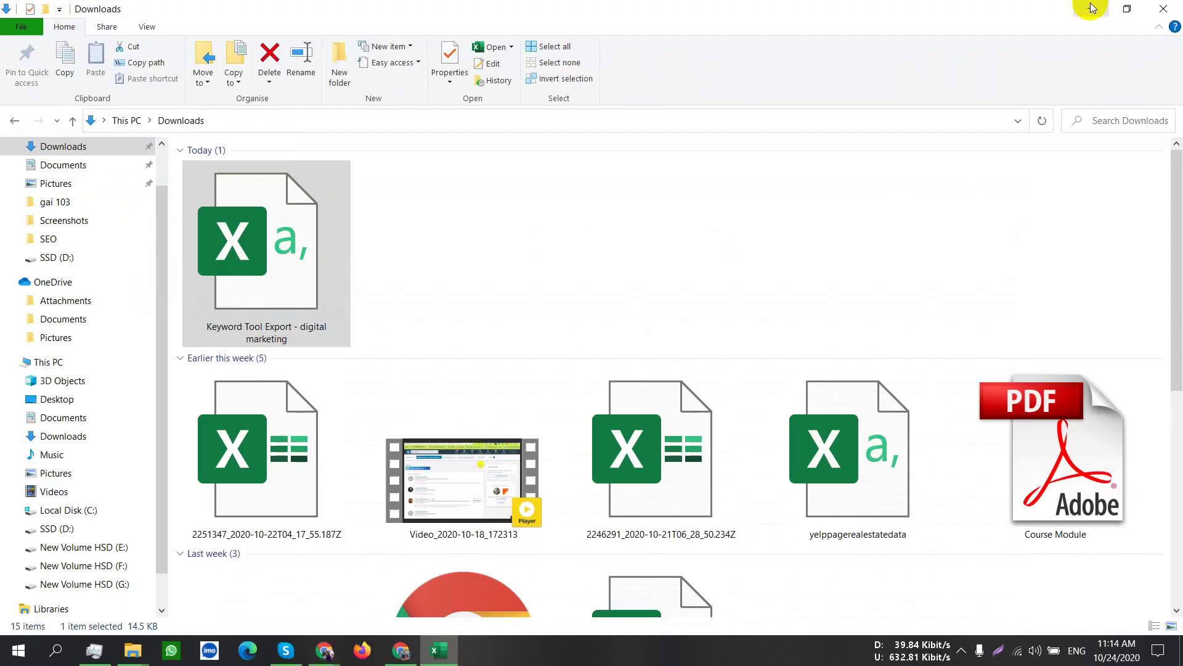
click(1171, 7)
click(966, 290)
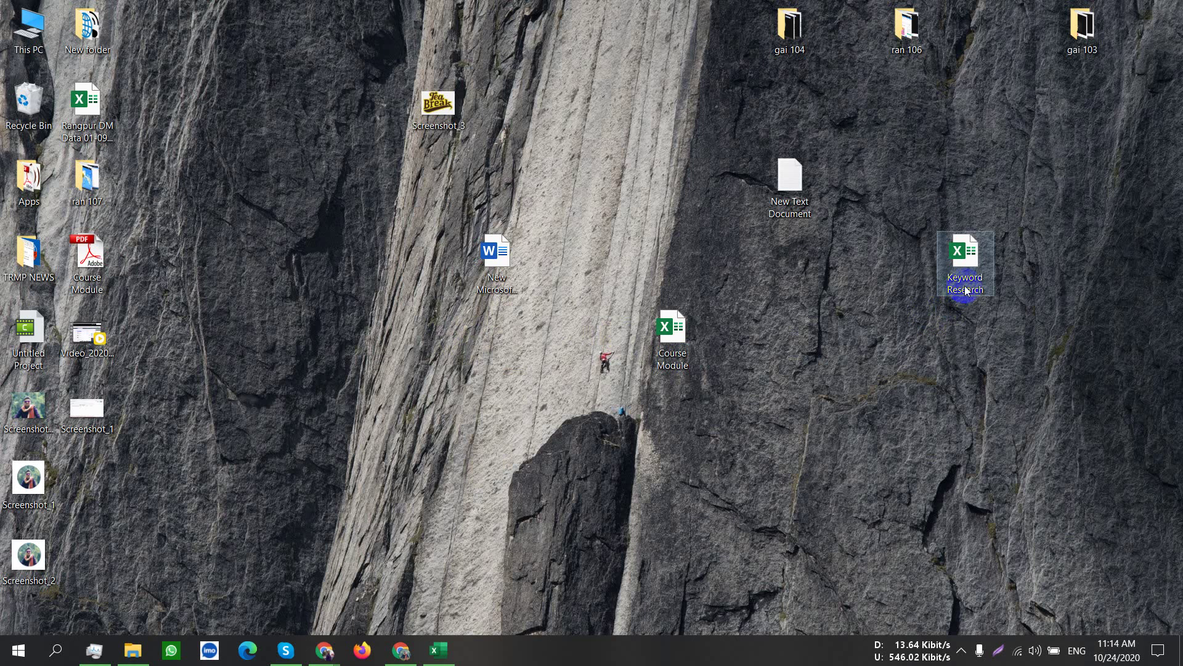
double_click(981, 272)
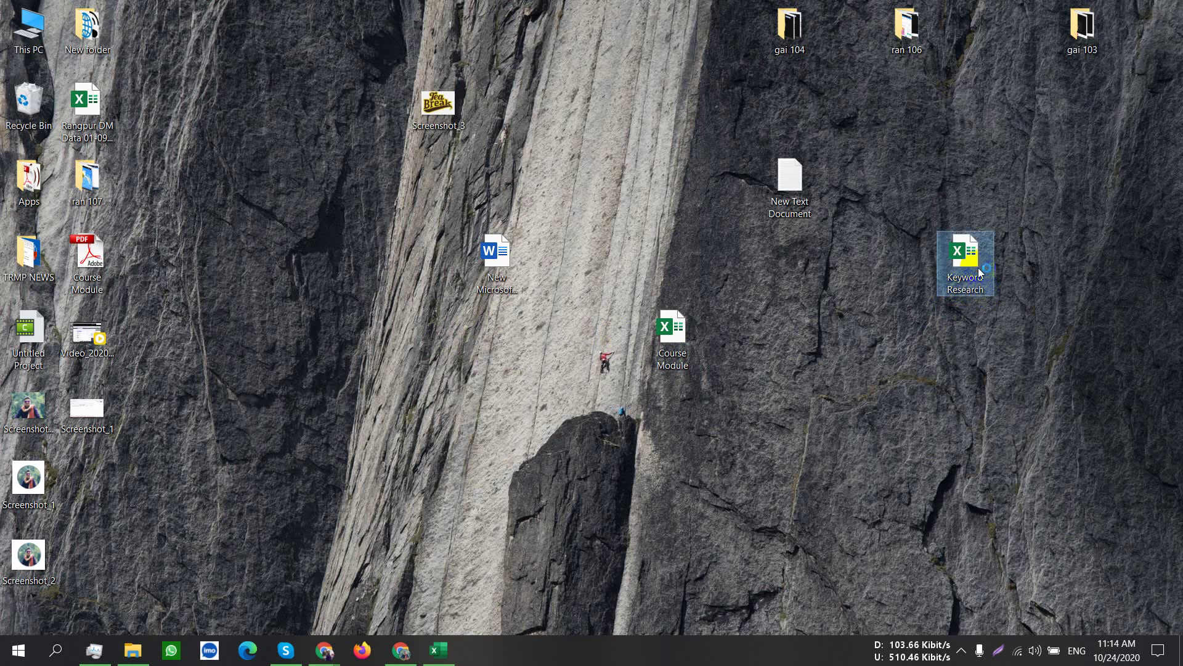
click(929, 407)
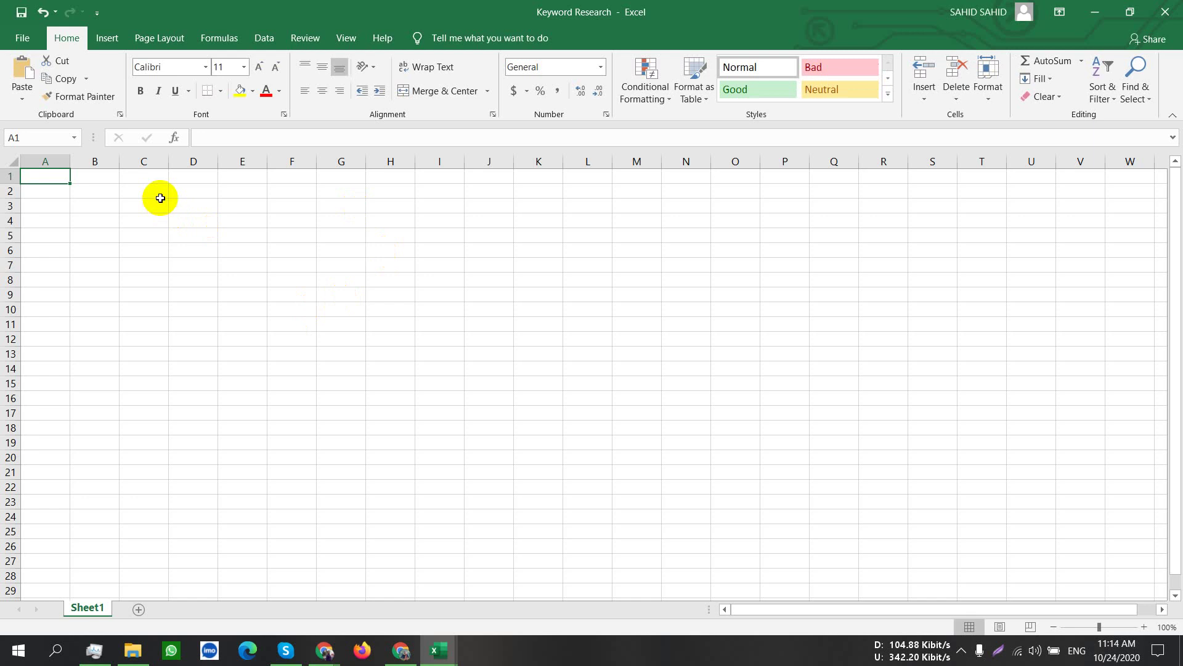
Step: Merge and centre cells C1:J5, then start entering text in the merged block
click(248, 176)
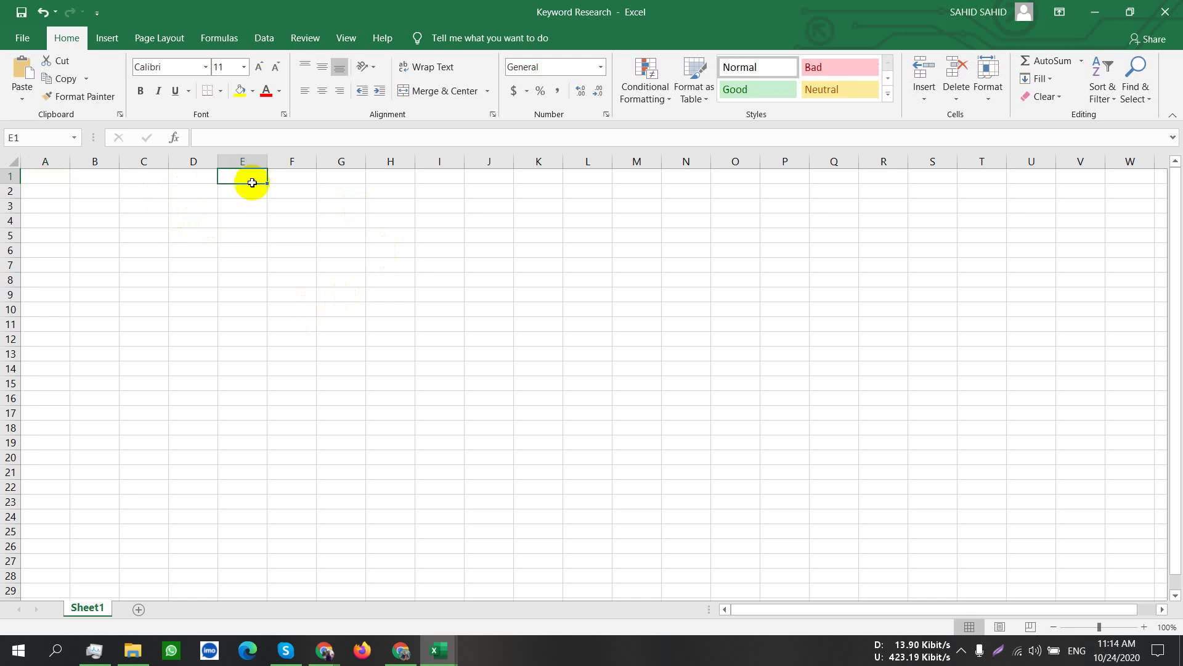
drag(124, 172, 481, 232)
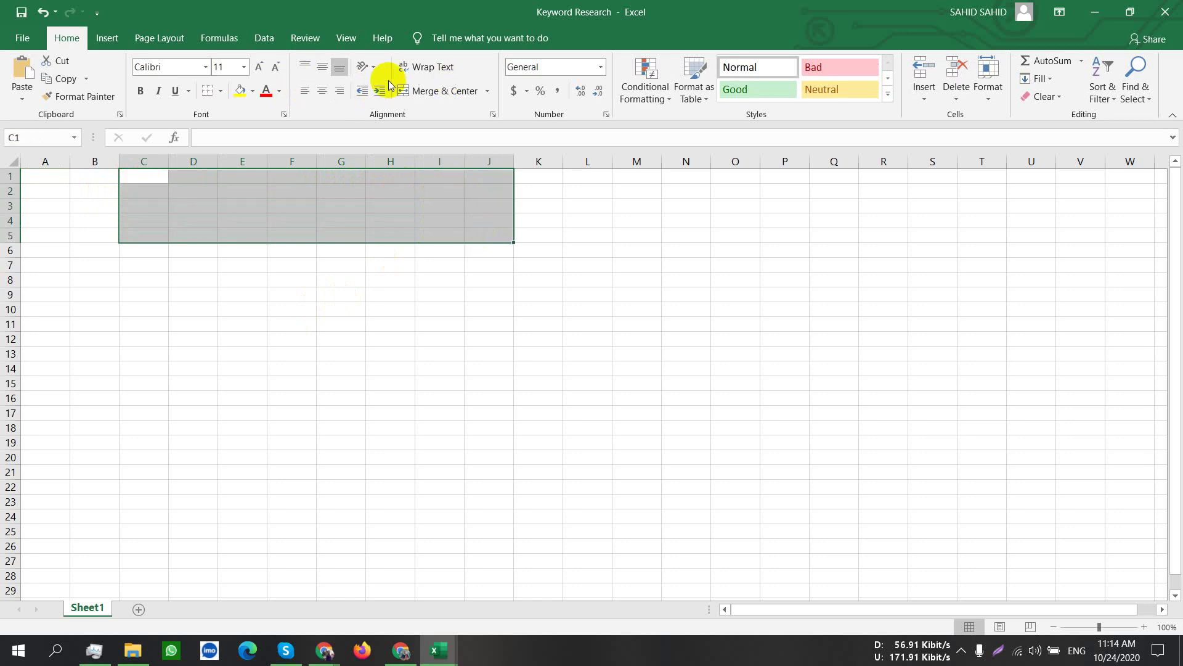
click(403, 91)
double_click(332, 196)
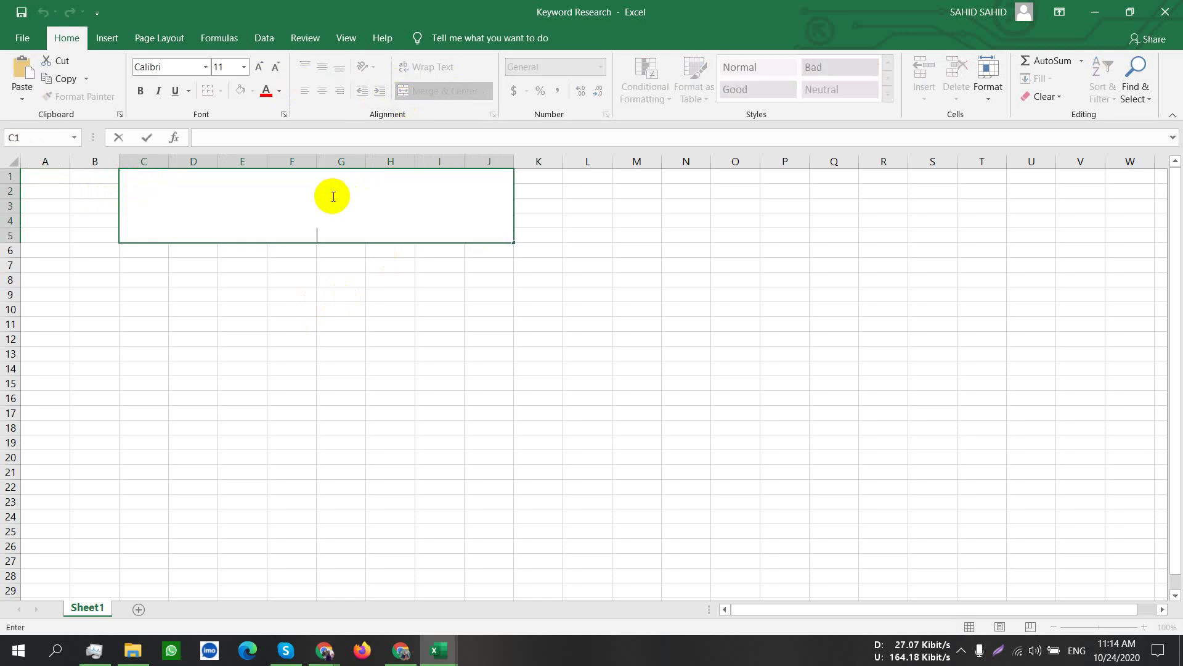
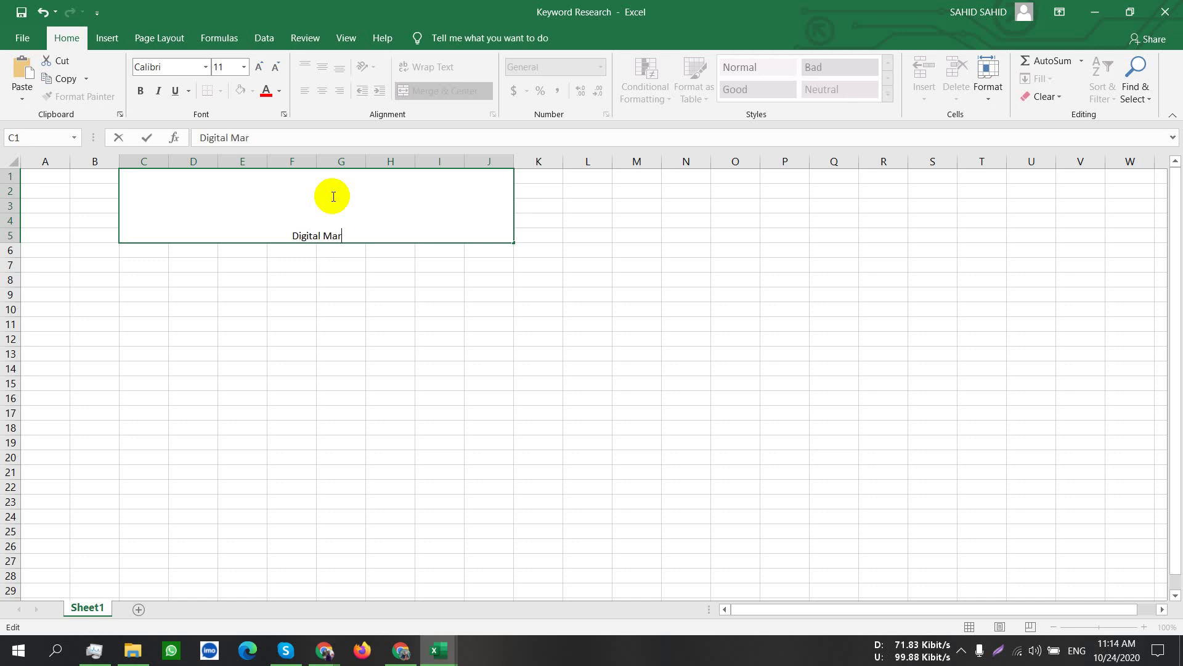
Step: Finish typing the 'Digital Marketing Agency' title in merged cell C1
text(ke)
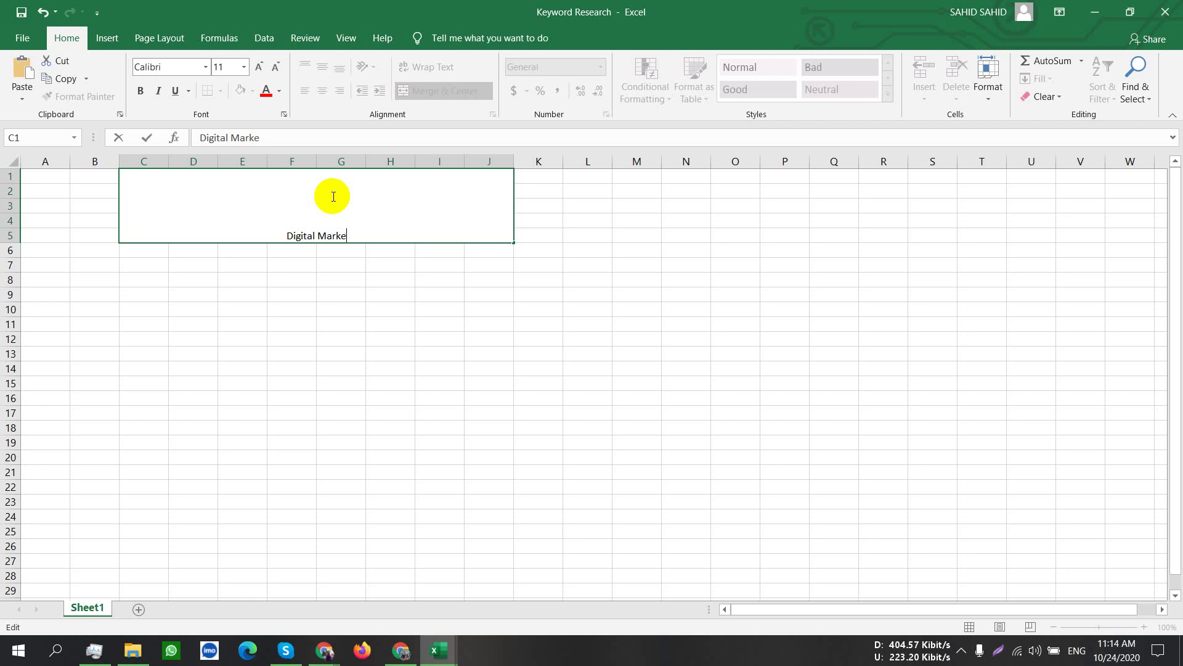
text(ting A)
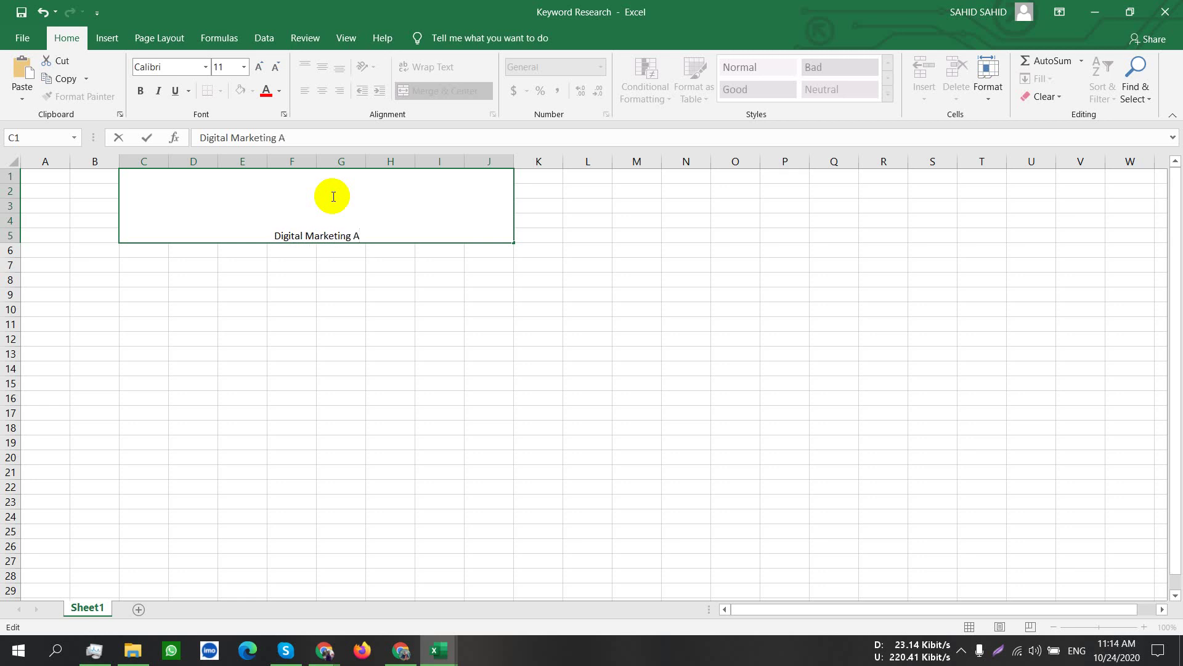
text(gency)
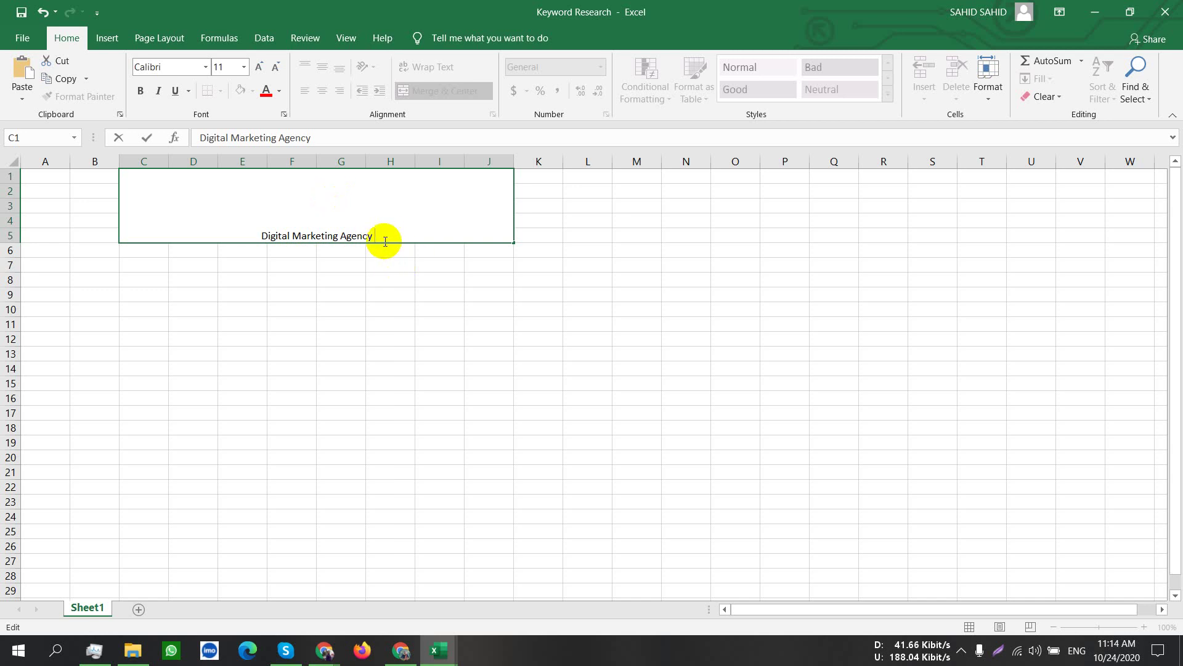
drag(373, 235, 185, 226)
drag(223, 236, 266, 239)
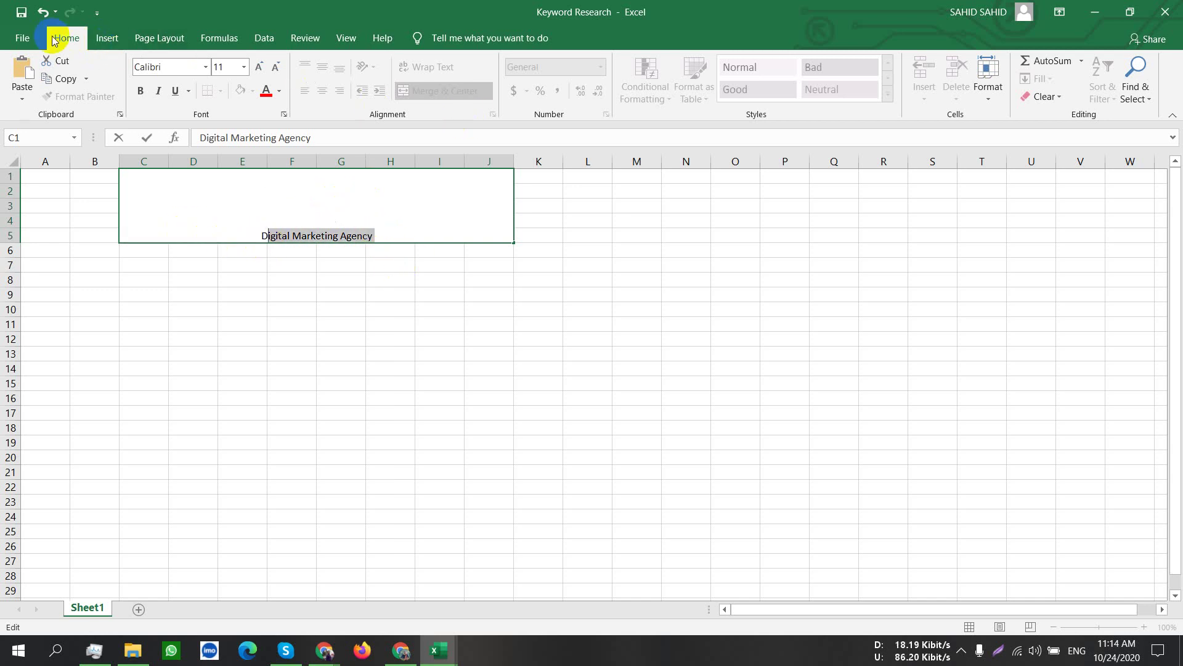
key(Home)
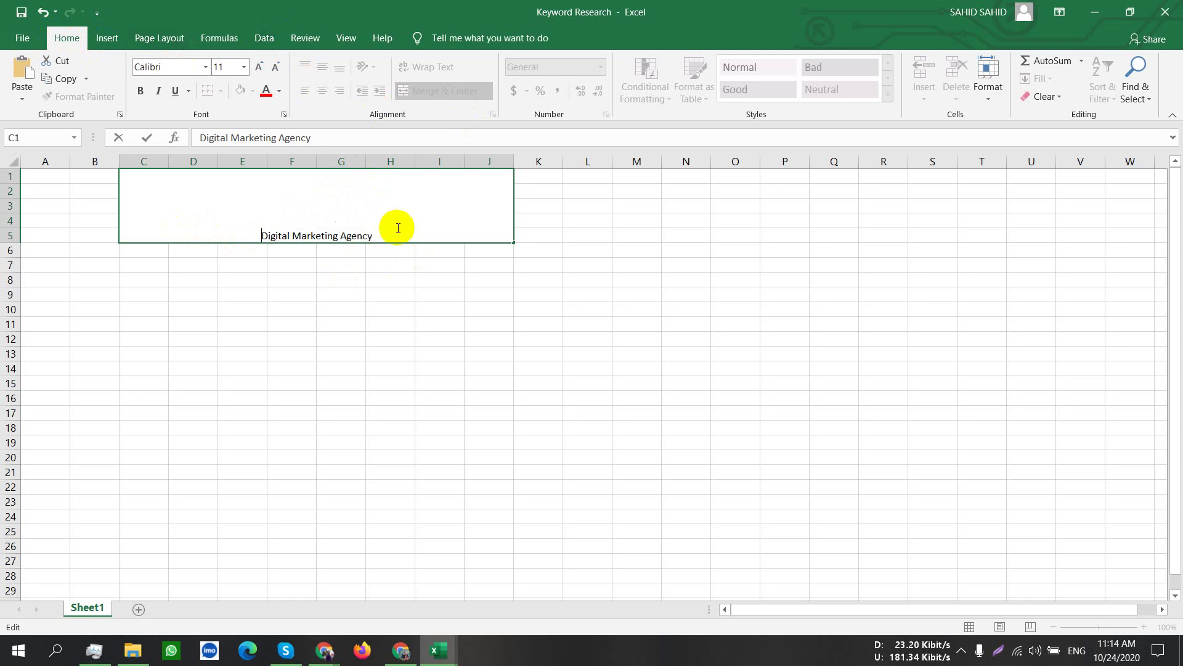
click(502, 306)
Step: Select all of the title text in C1 and make it bold
click(409, 227)
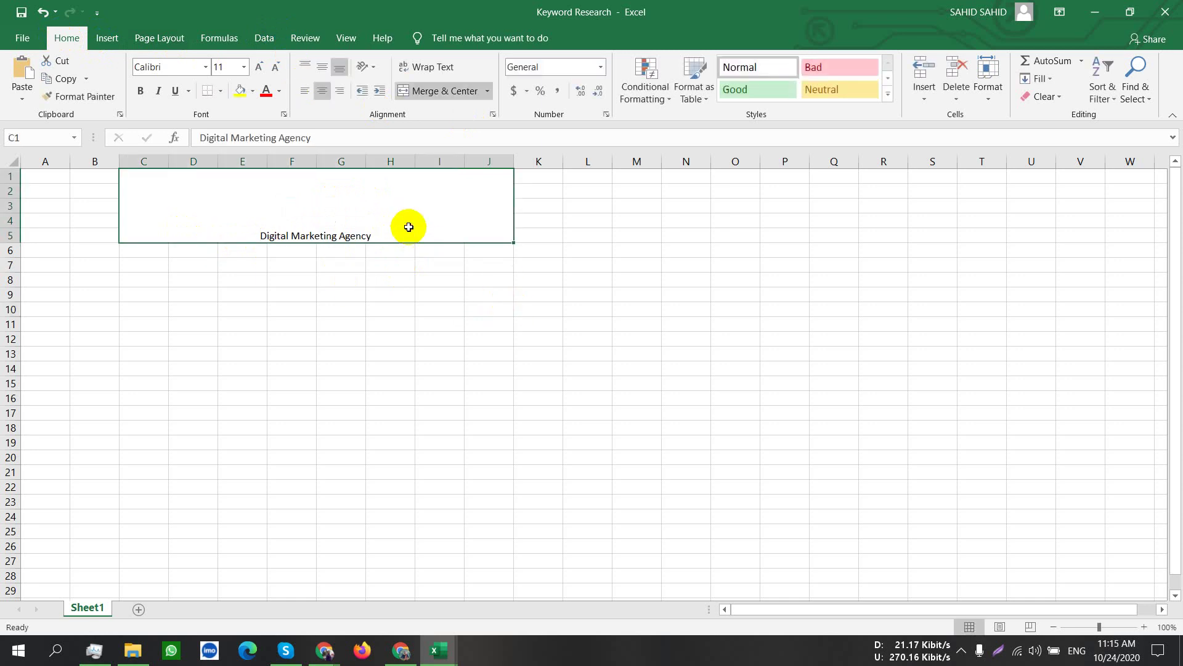
double_click(404, 232)
drag(401, 232, 238, 224)
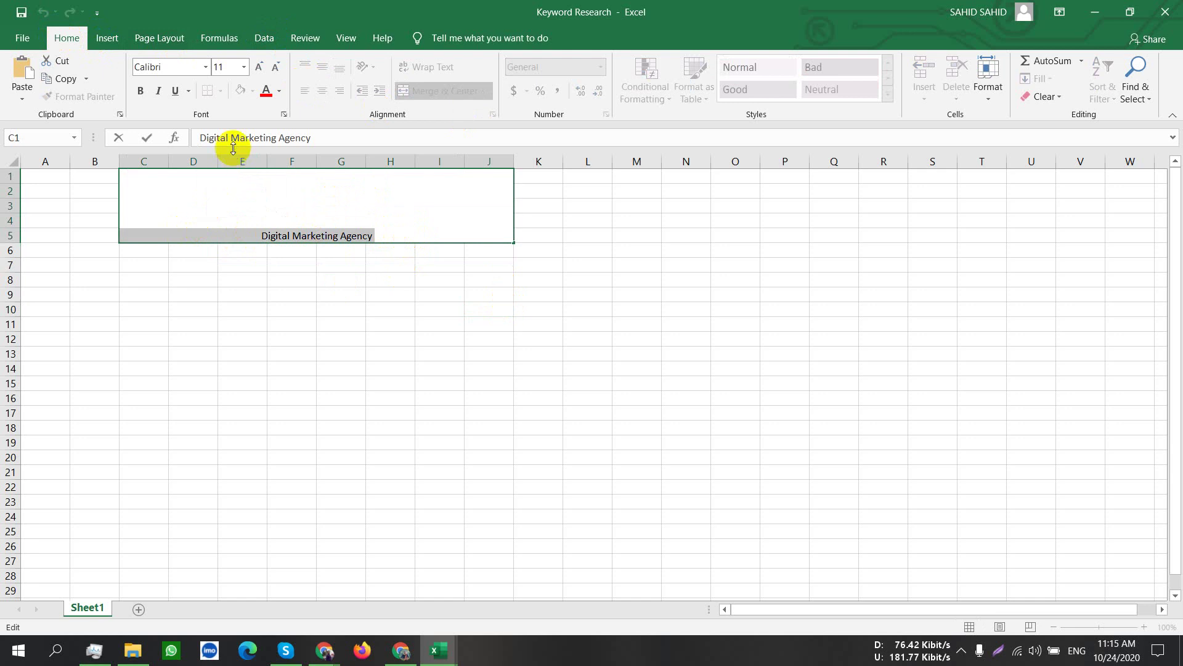
key(ctrl+b)
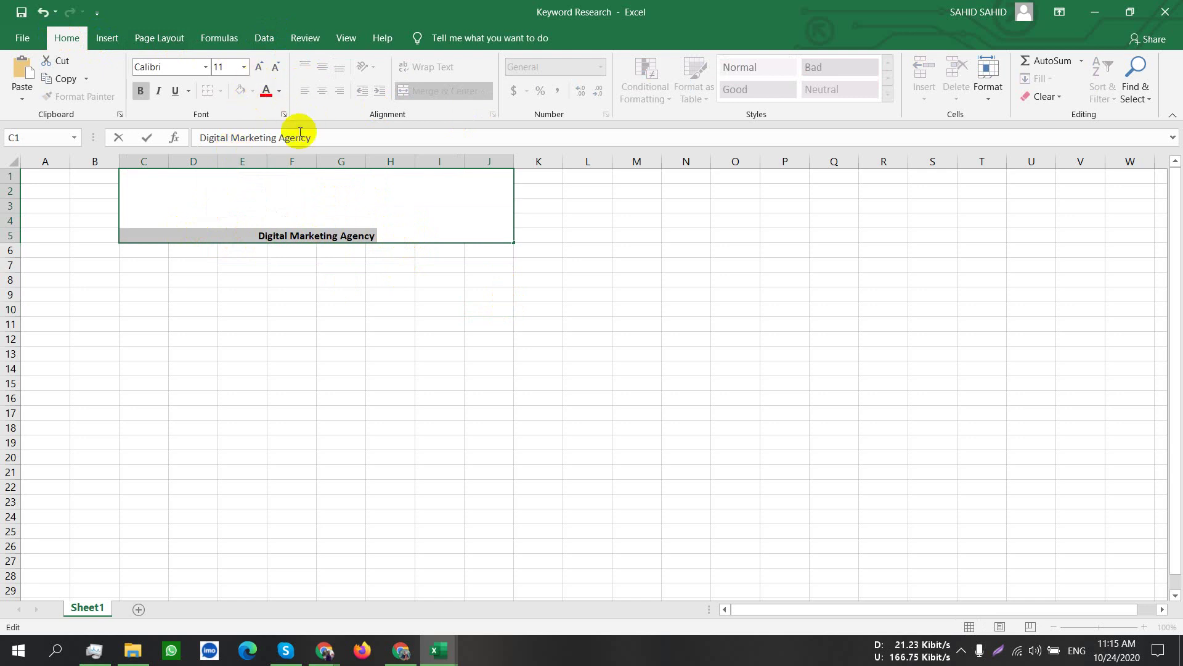
Step: Set the 'Digital Marketing Agency' title to 22 pt and commit the edit
click(244, 68)
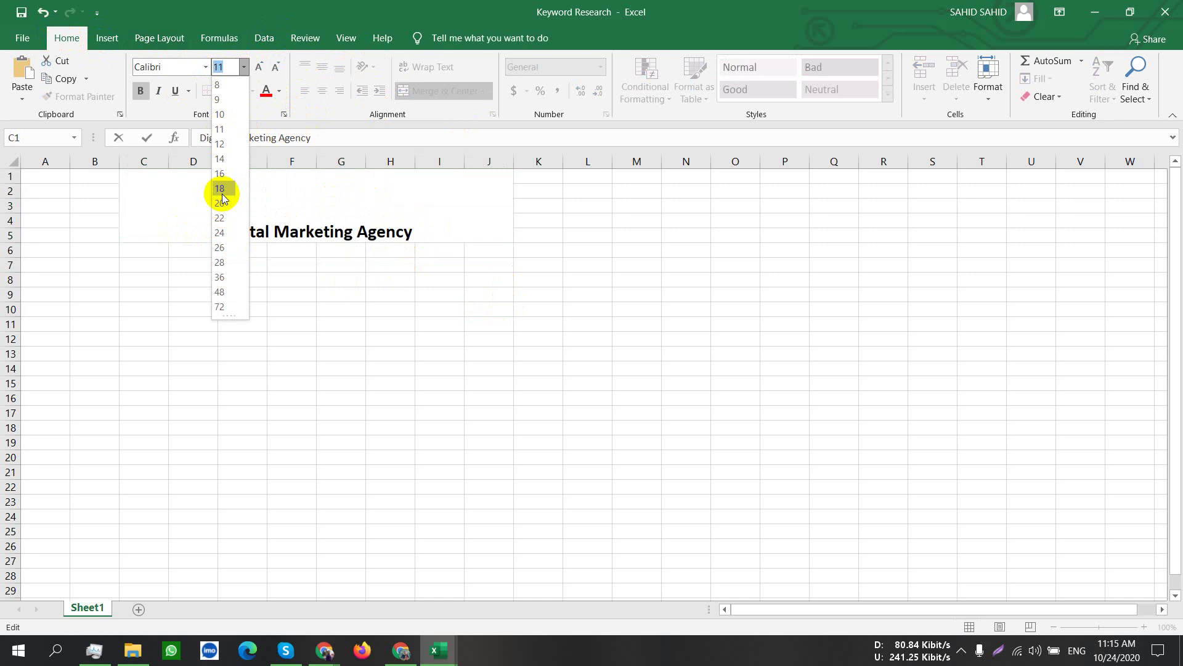
click(220, 218)
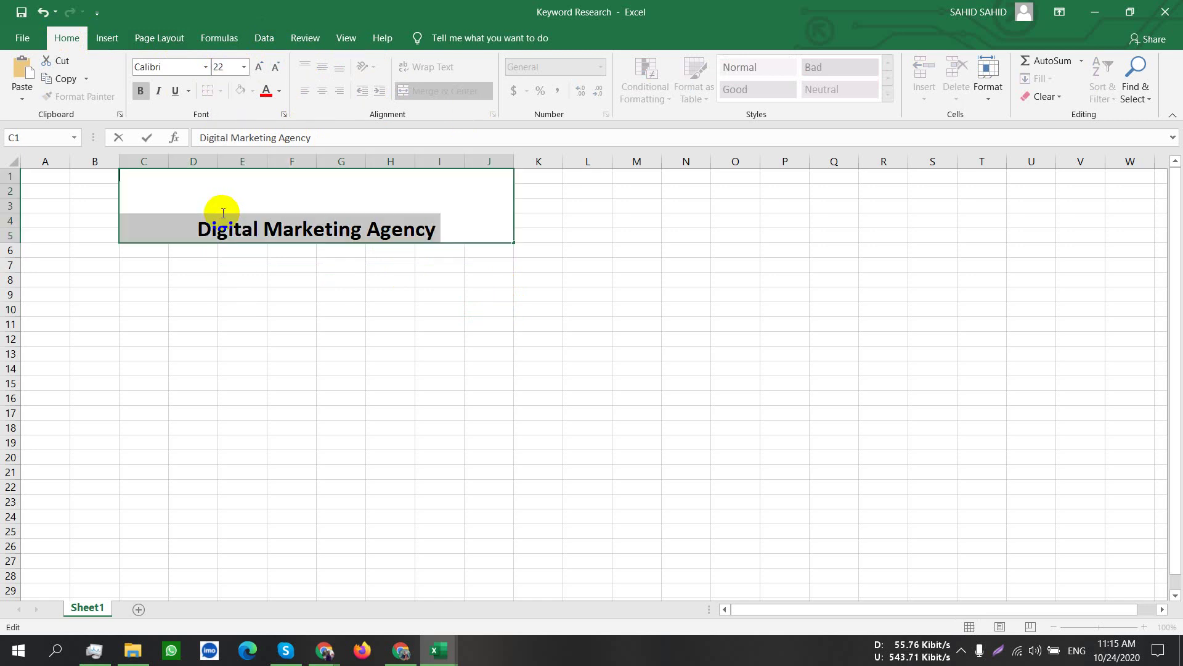
click(451, 234)
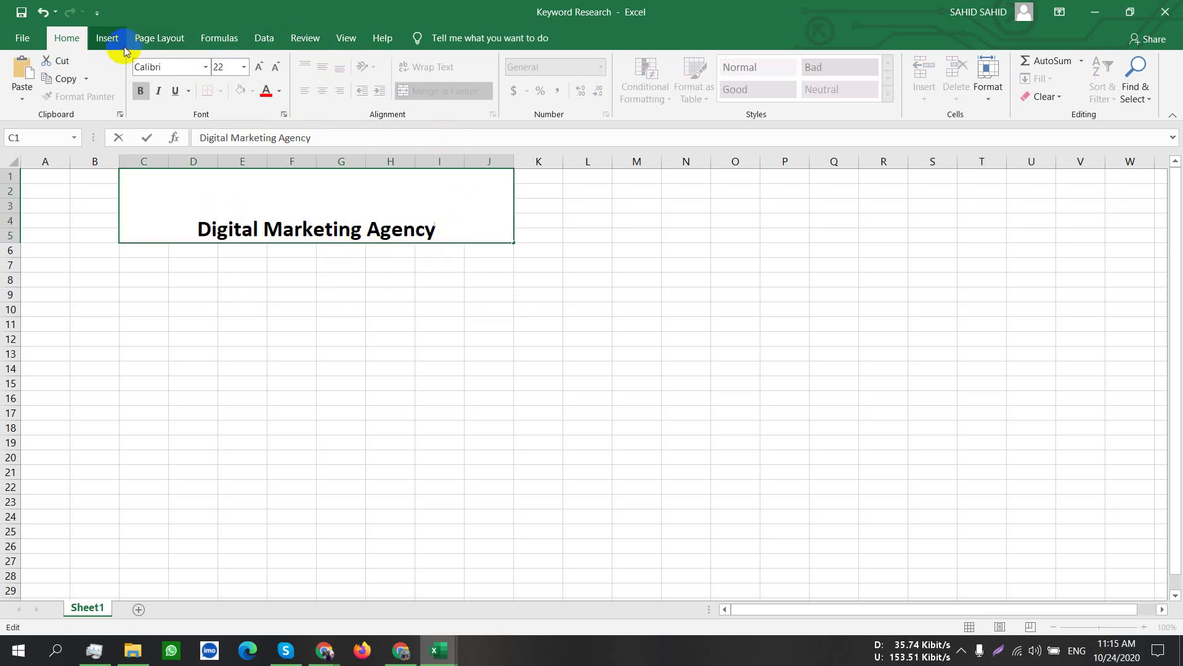
drag(467, 222, 113, 218)
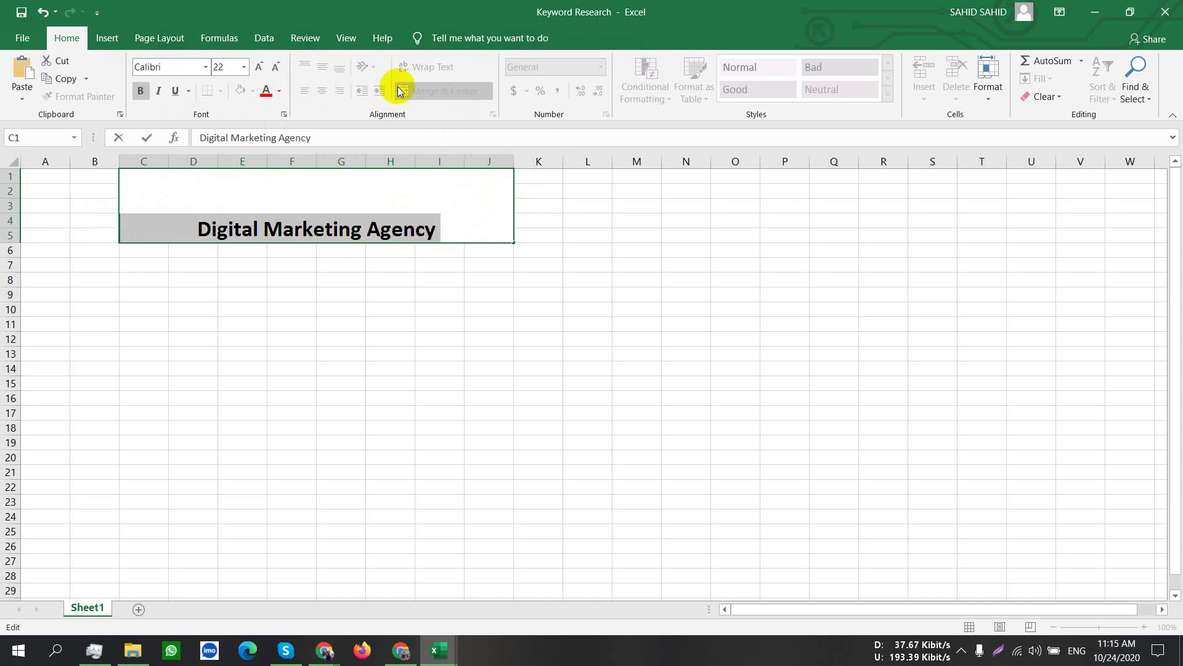
click(451, 229)
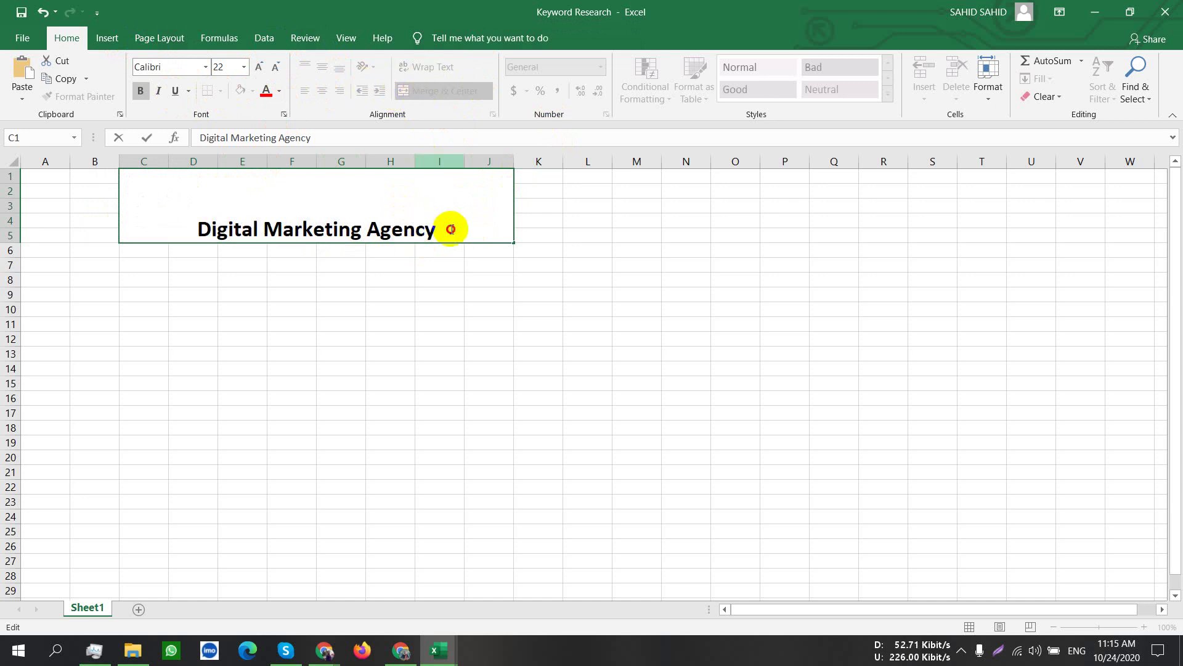
drag(530, 322, 530, 312)
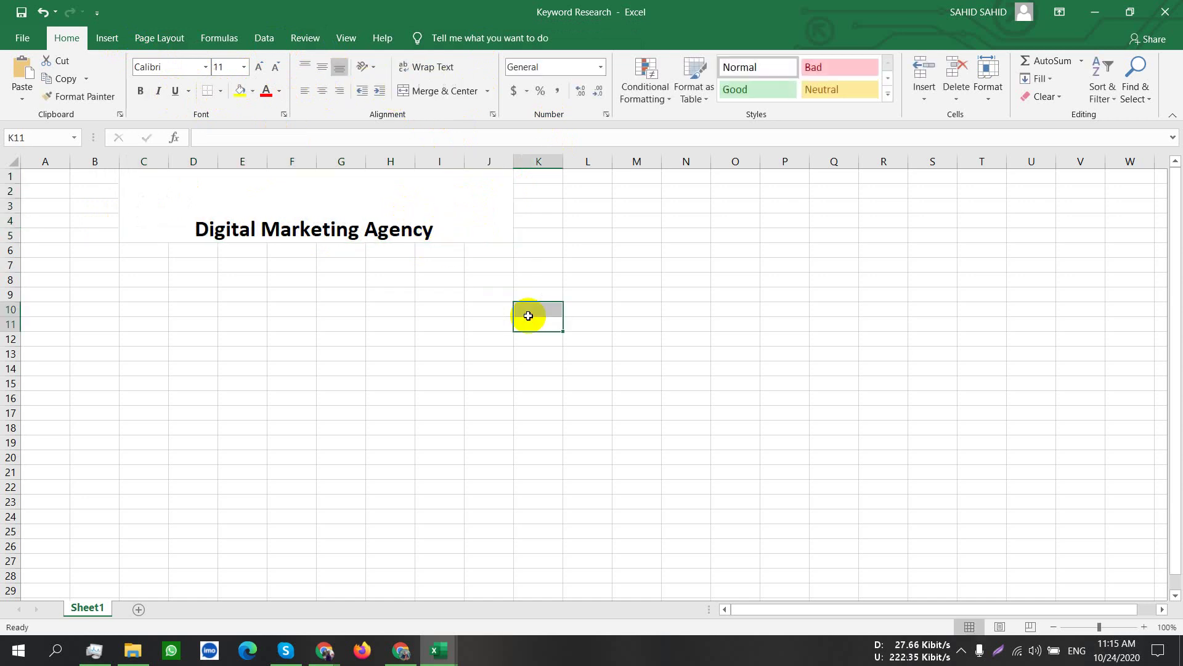
Step: Middle-align the title in merged C1:J5, undoing an accidental unmerge first
click(440, 196)
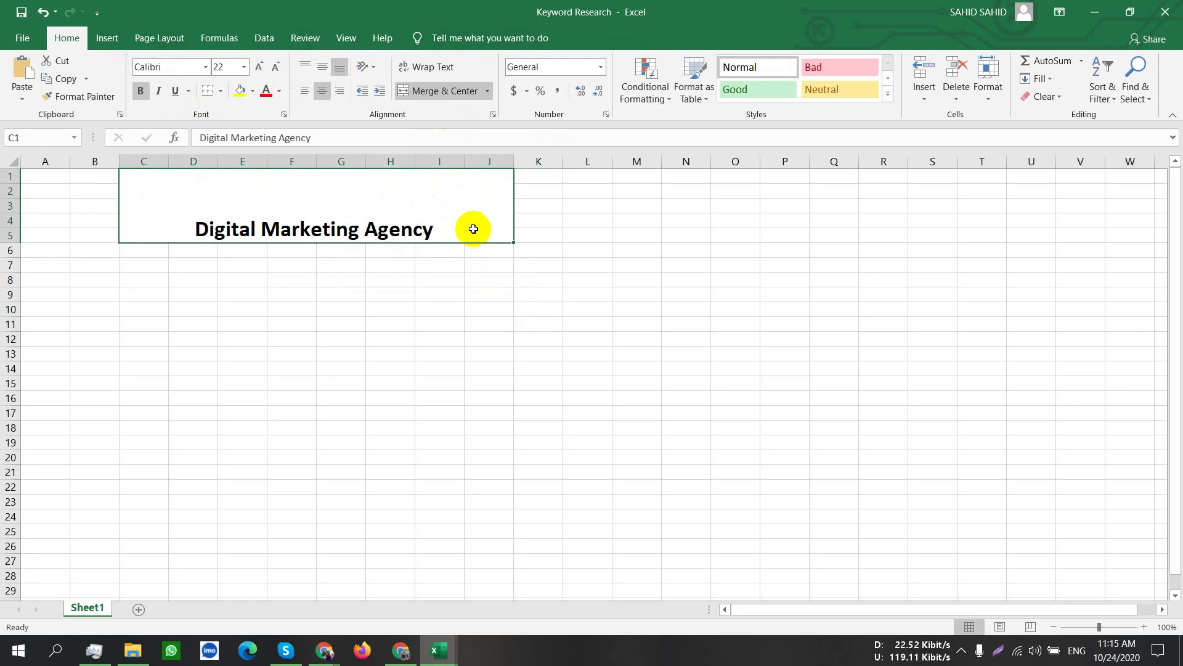
click(486, 92)
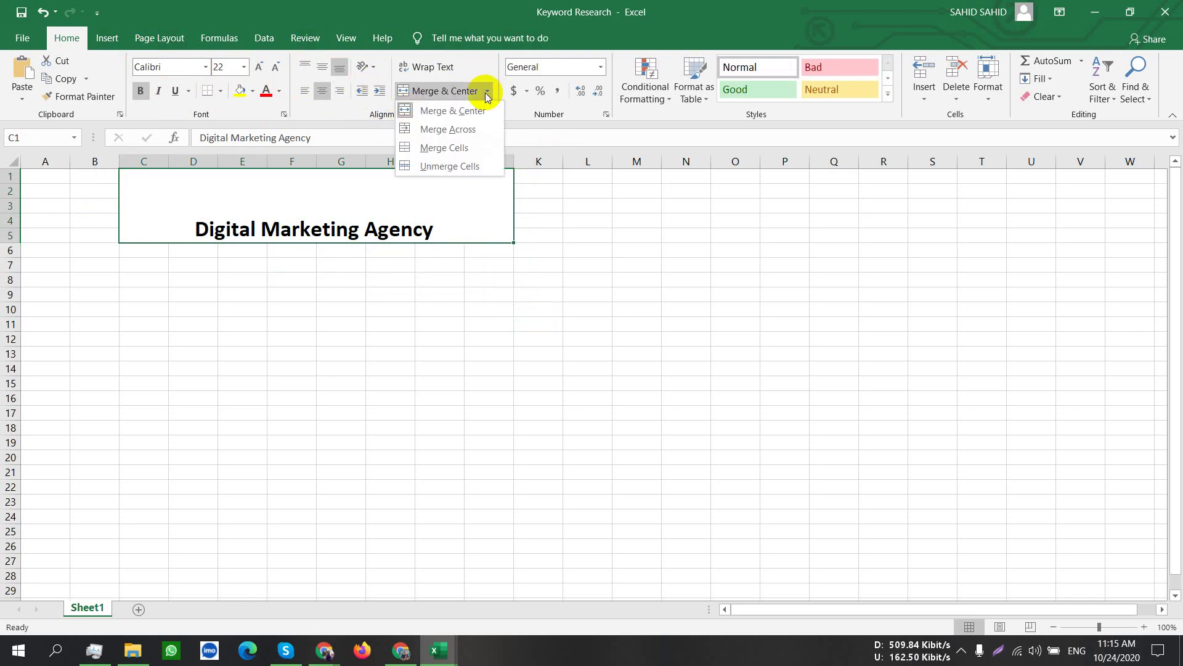
click(459, 111)
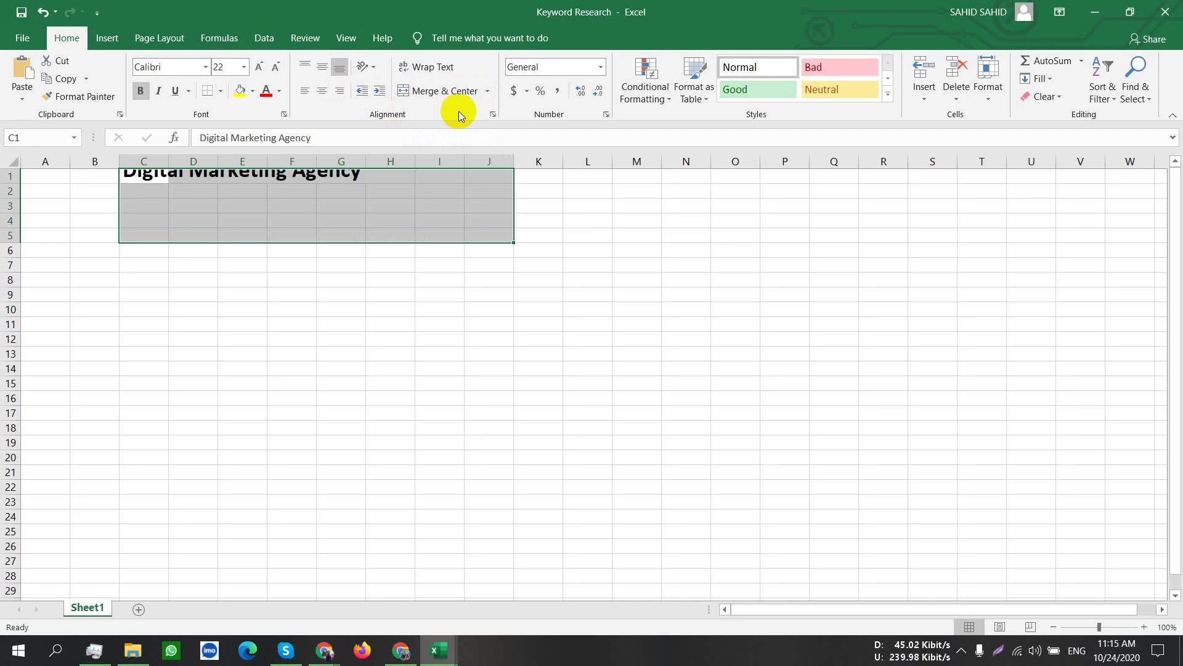
key(ctrl+z)
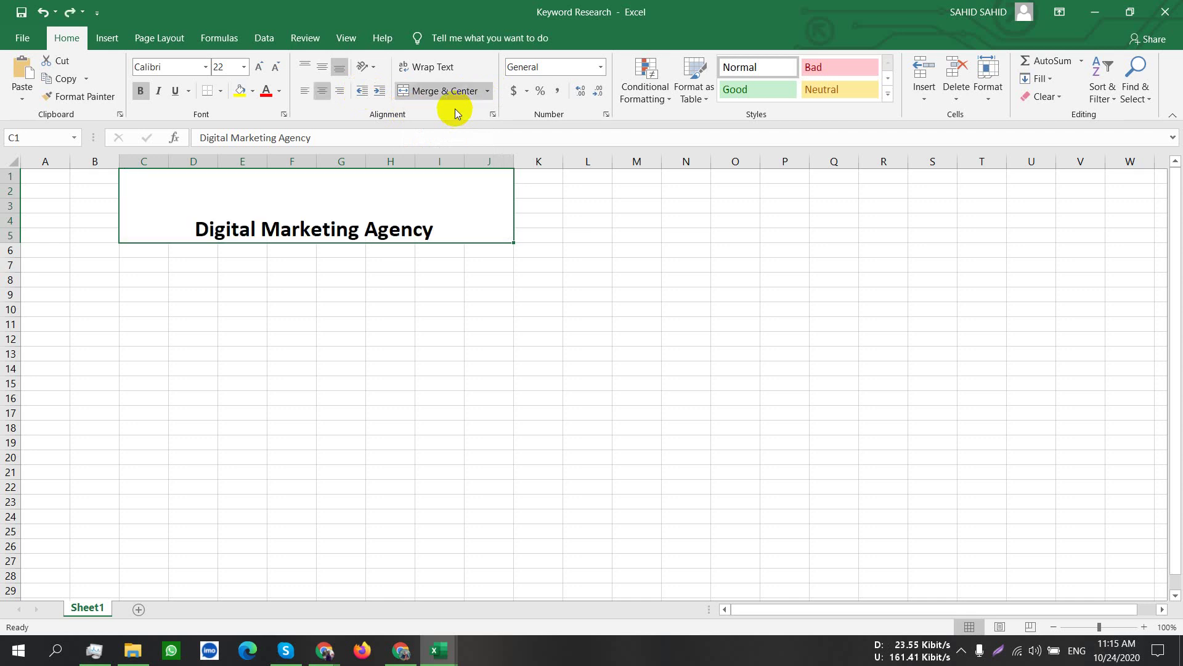
click(321, 65)
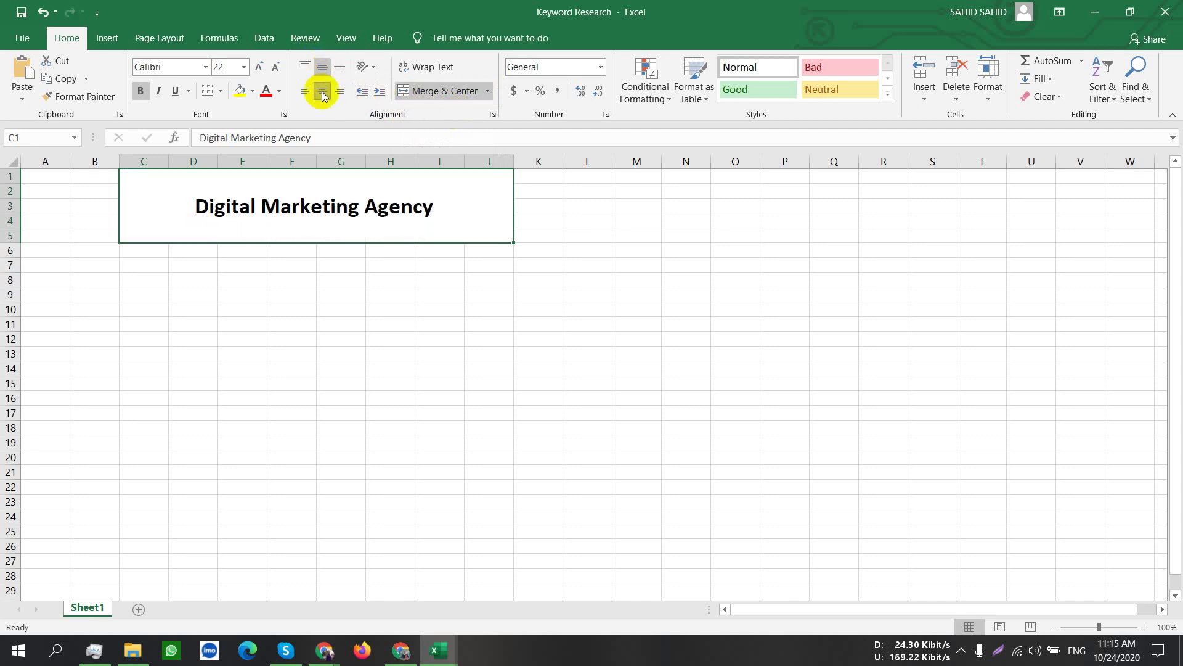
Step: Bring up the open Chrome windows from the taskbar
click(162, 252)
double_click(200, 232)
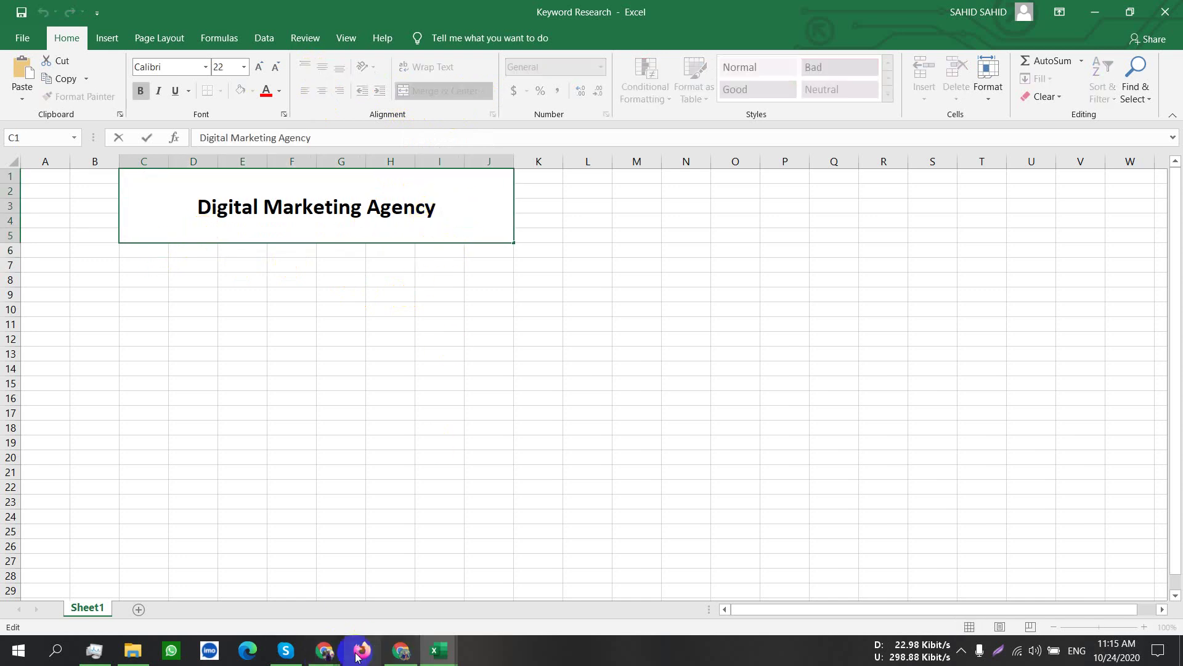
click(325, 650)
Step: In a new Chrome tab, search Google for 'allintitle:digital marketing agency'
click(222, 615)
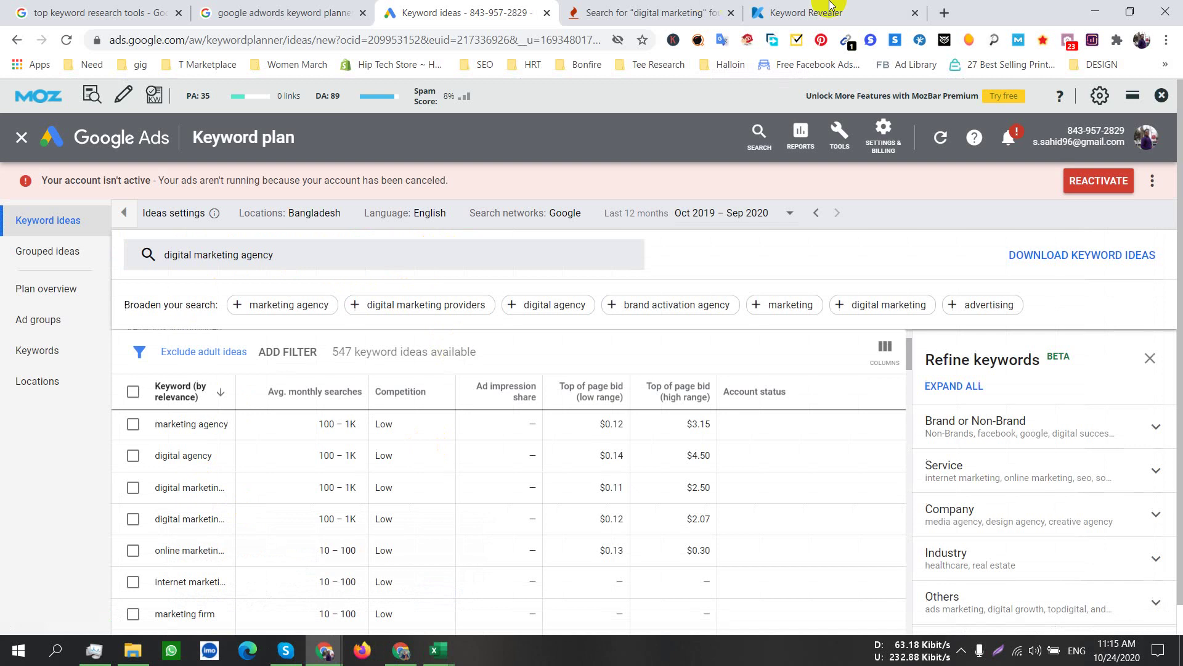
click(940, 12)
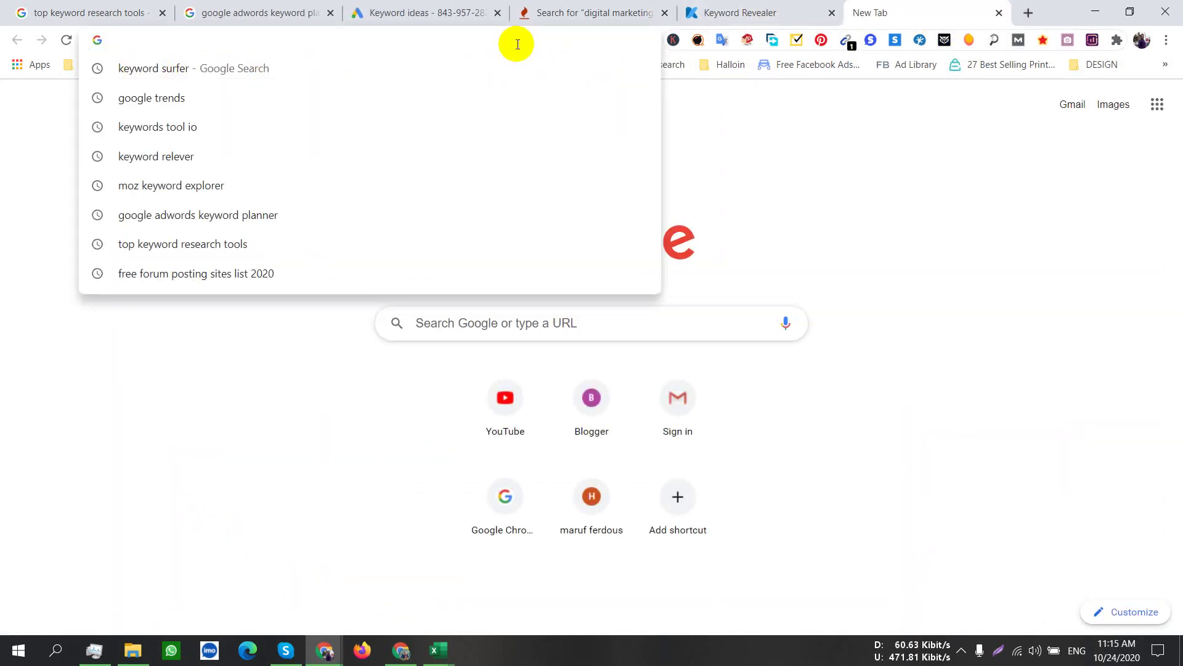
text(all)
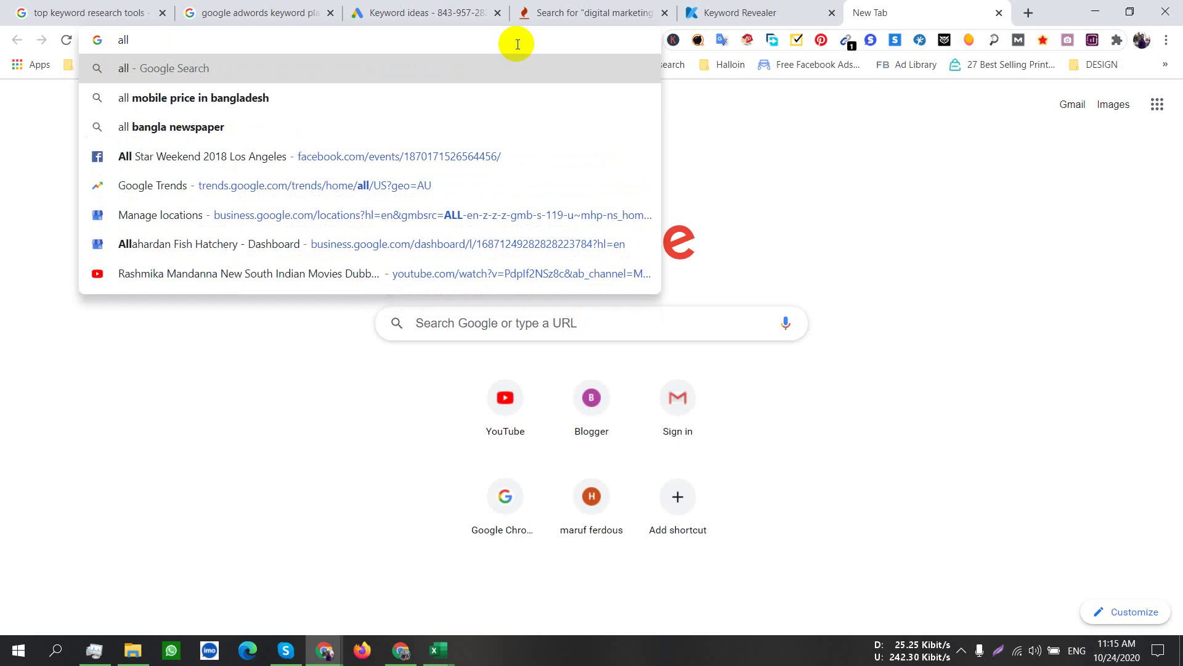
key(BackSpace)
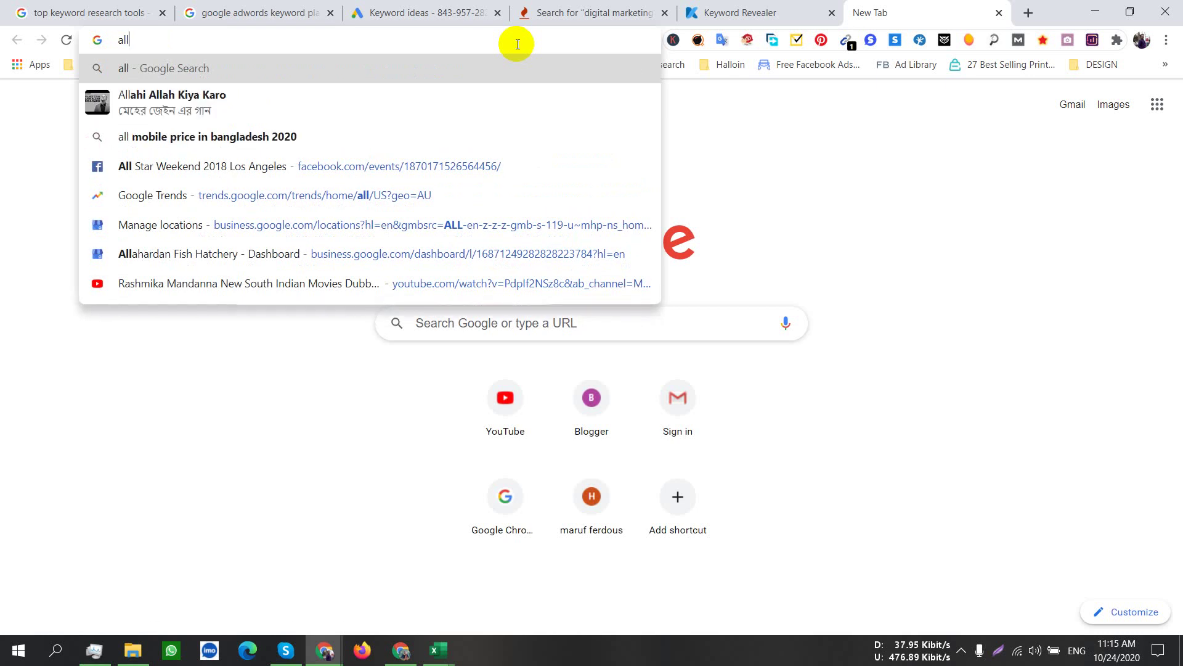
text(in)
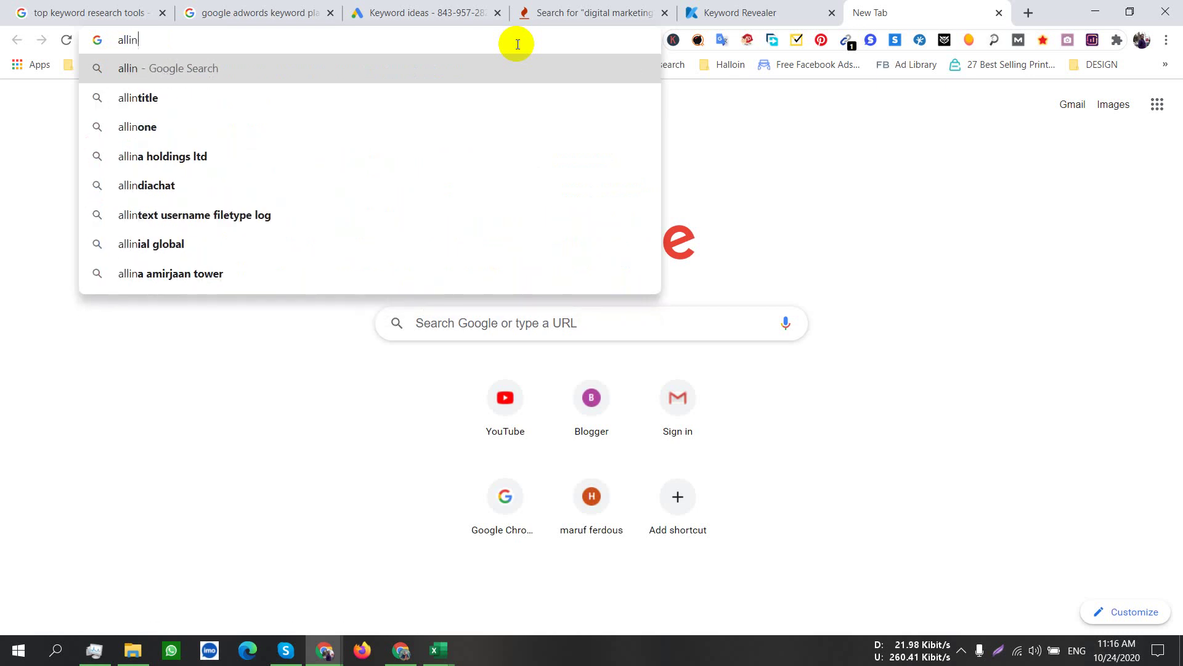
text(ti)
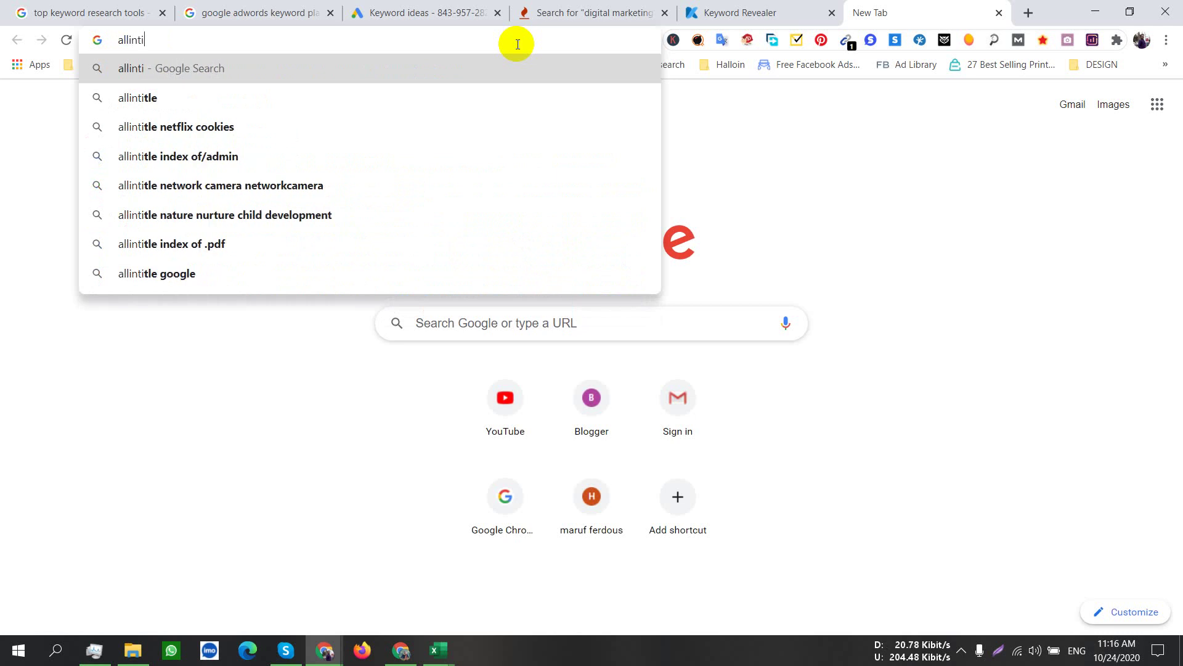
text(tle)
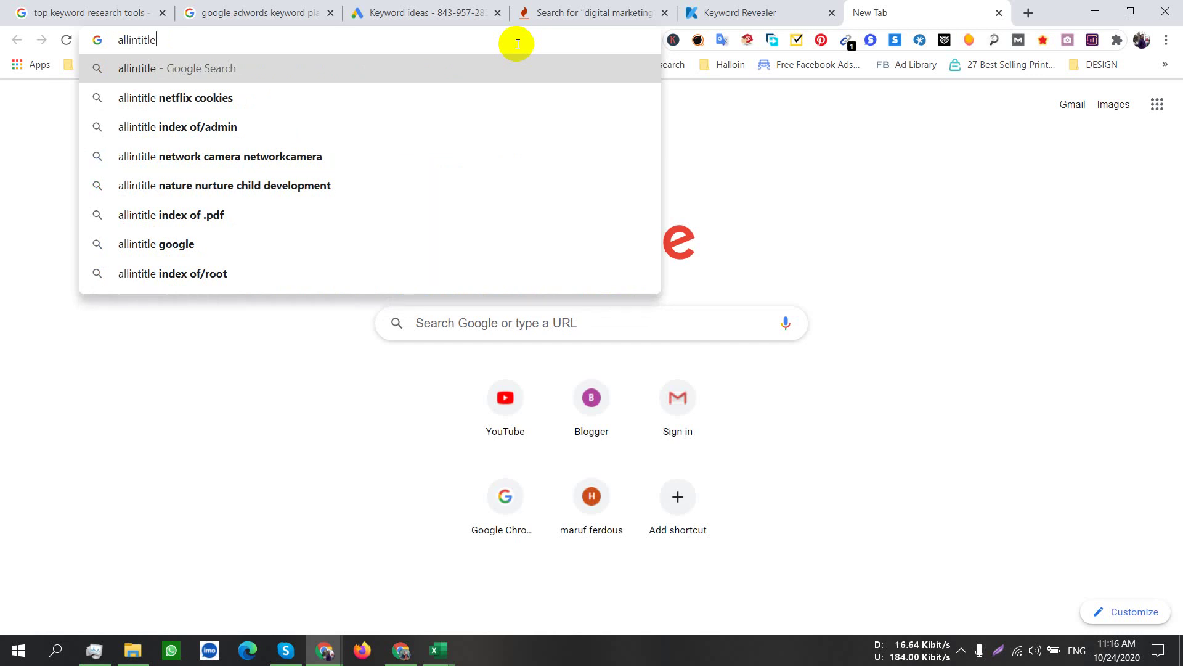
text(:)
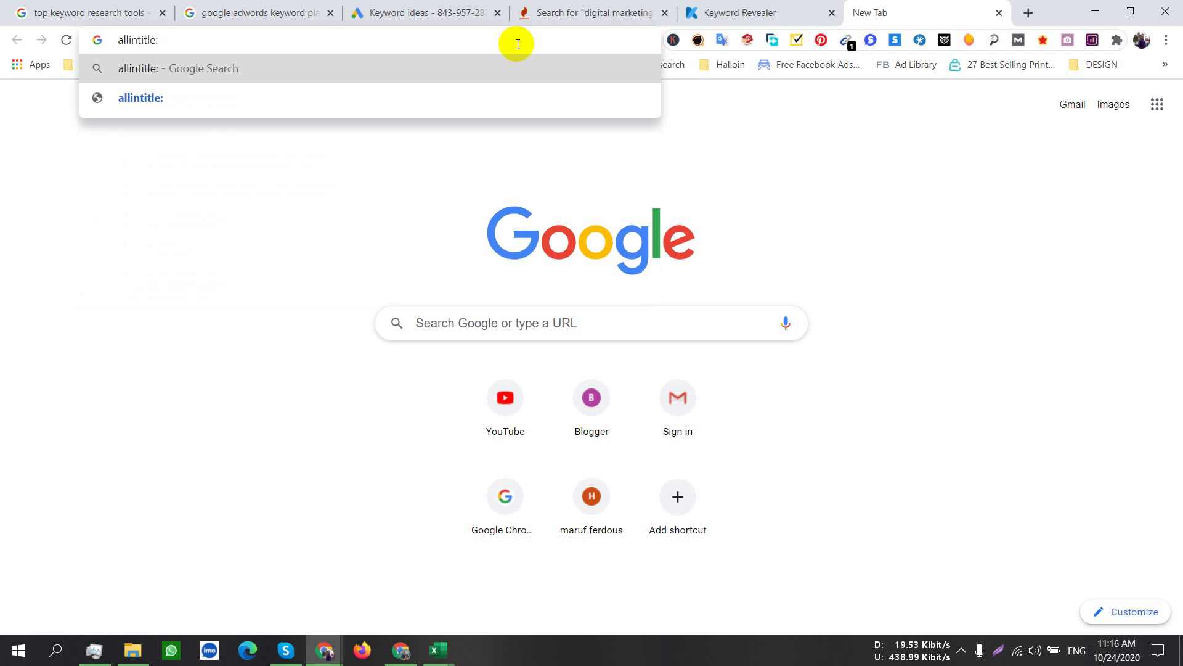
text(d)
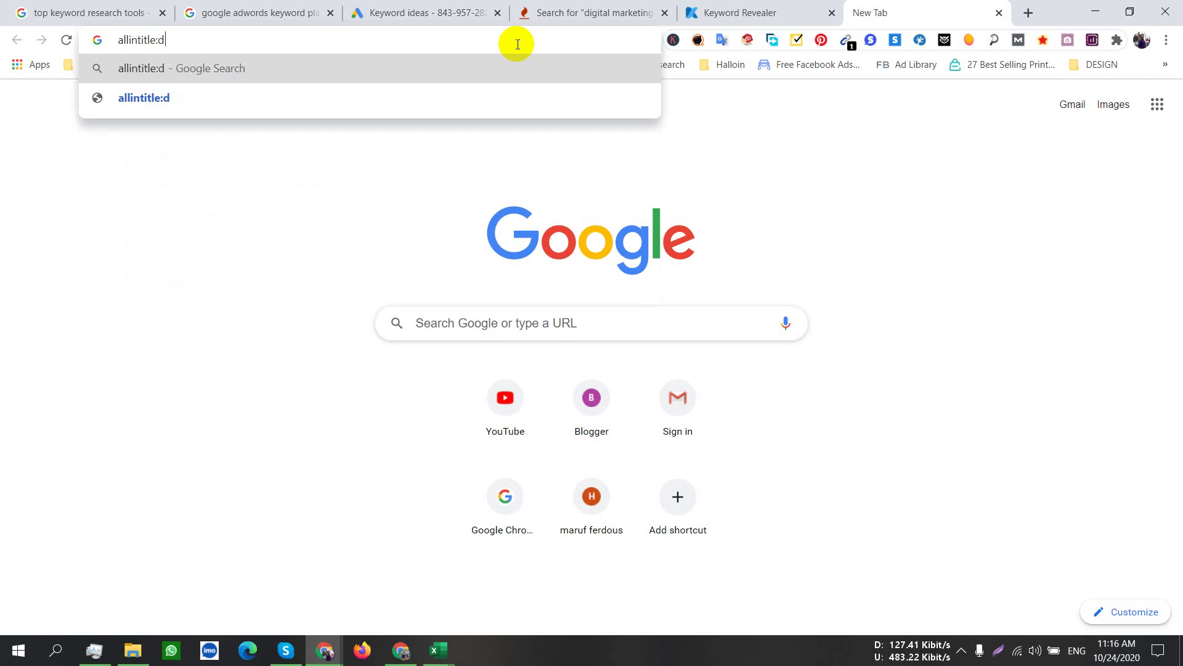
text(igita)
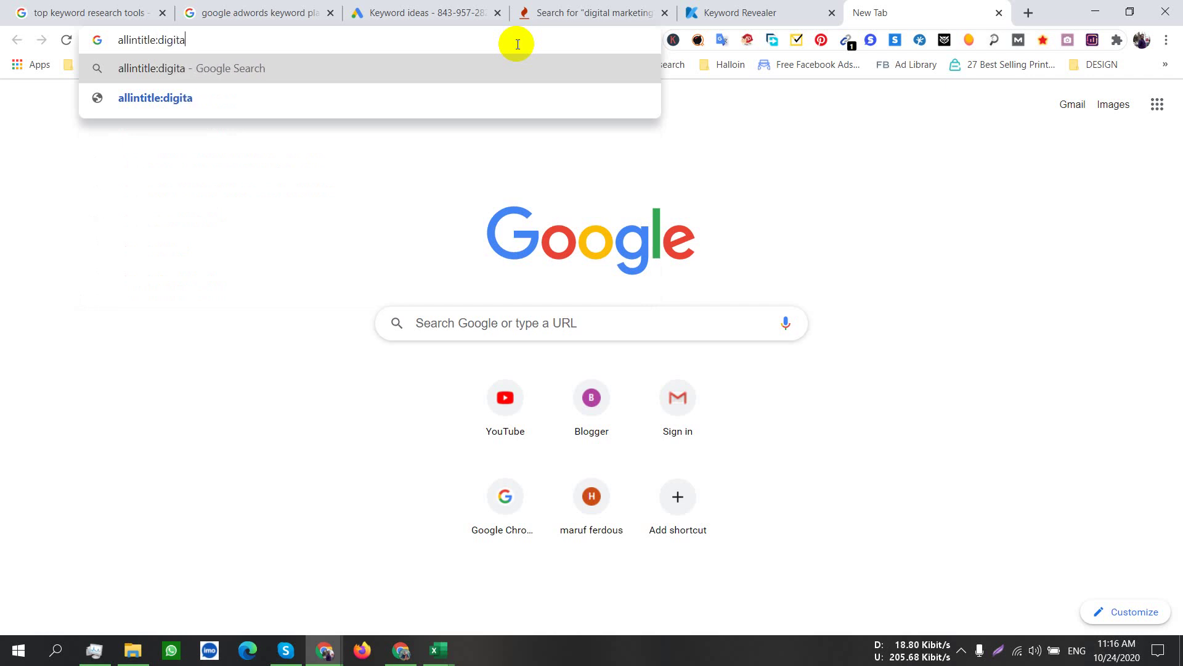
text(l marke)
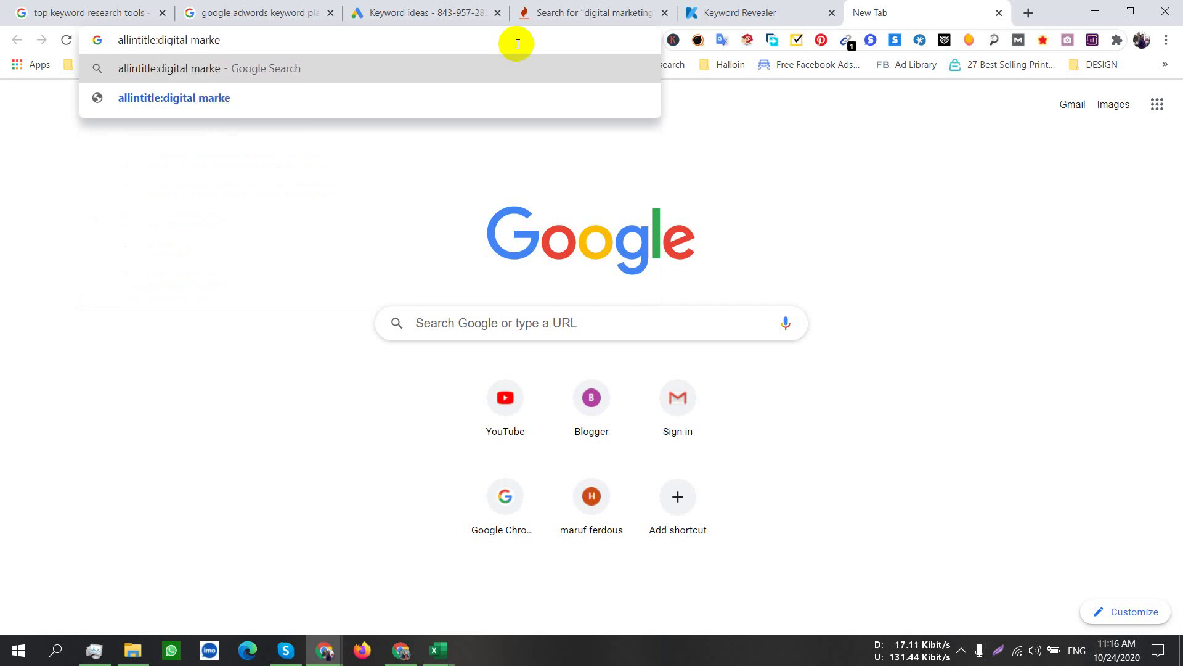
text(ting a)
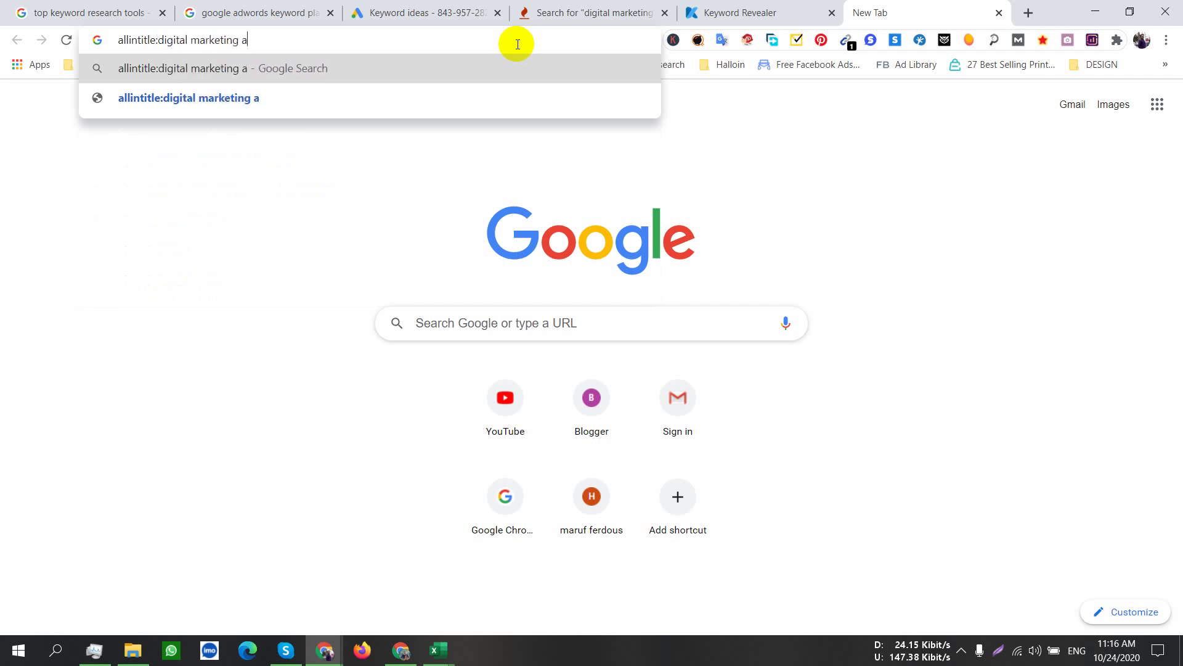
text(gen)
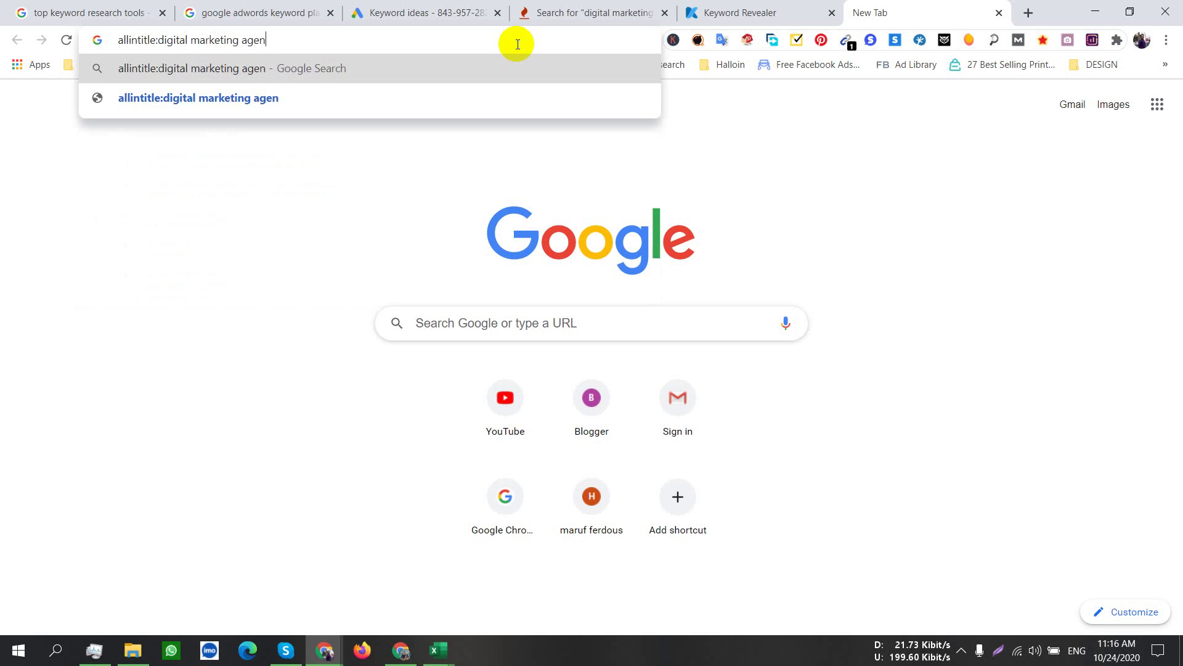
text(cy)
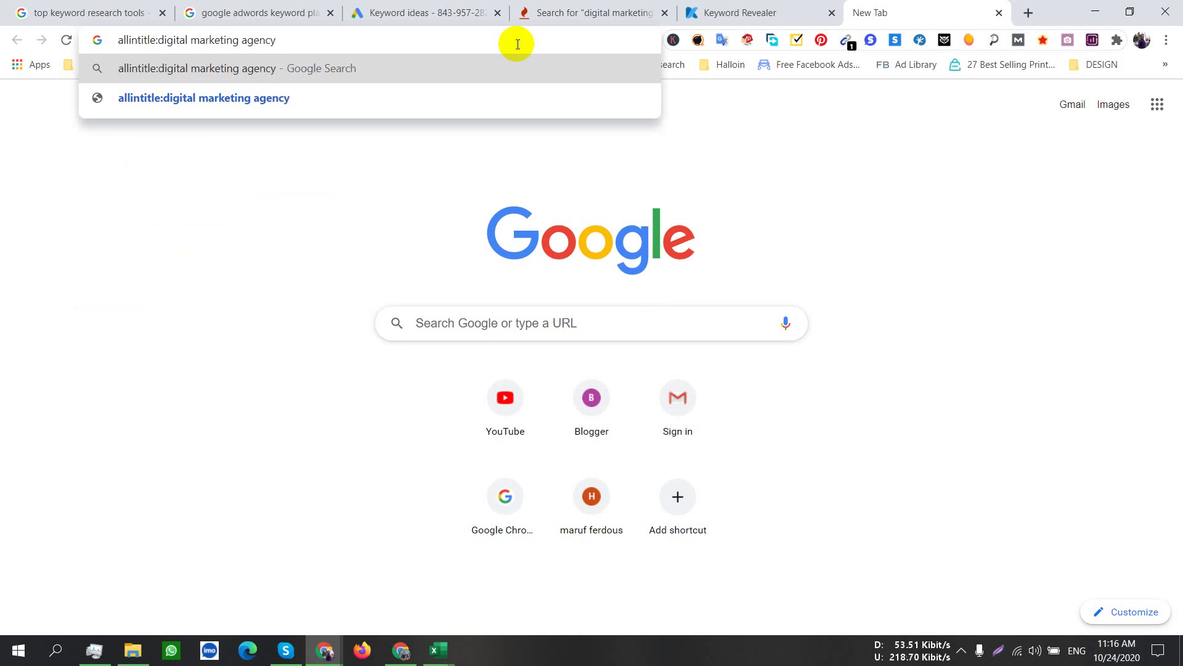
key(Return)
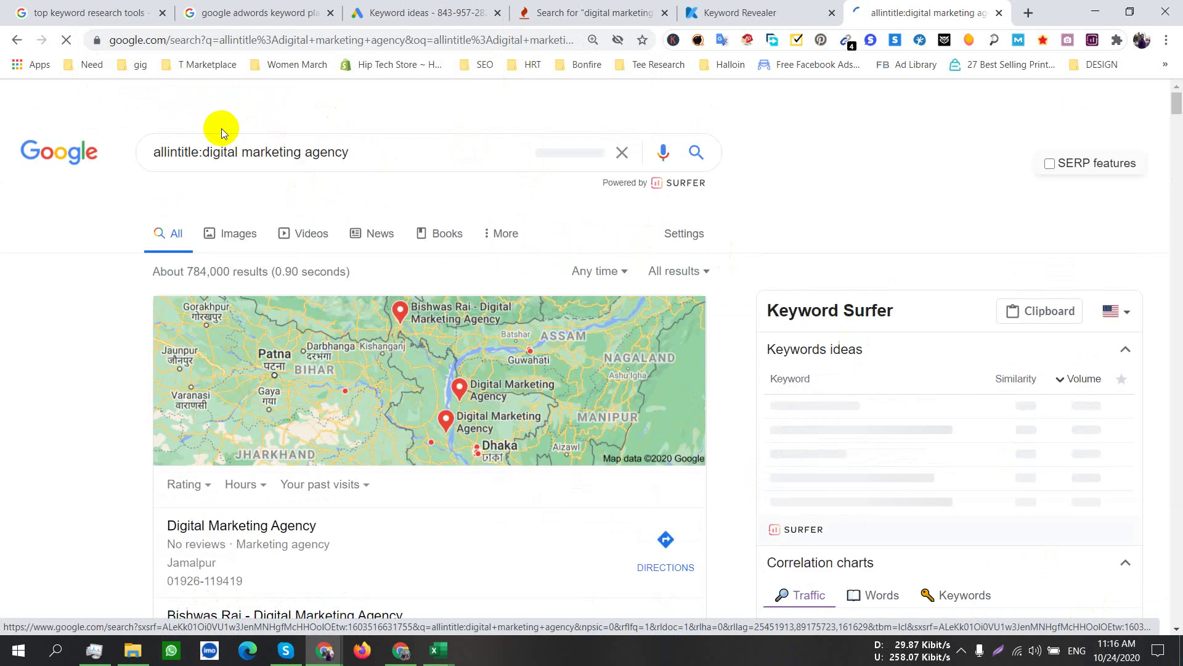
scroll(259, 185, down, 6)
scroll(266, 205, down, 5)
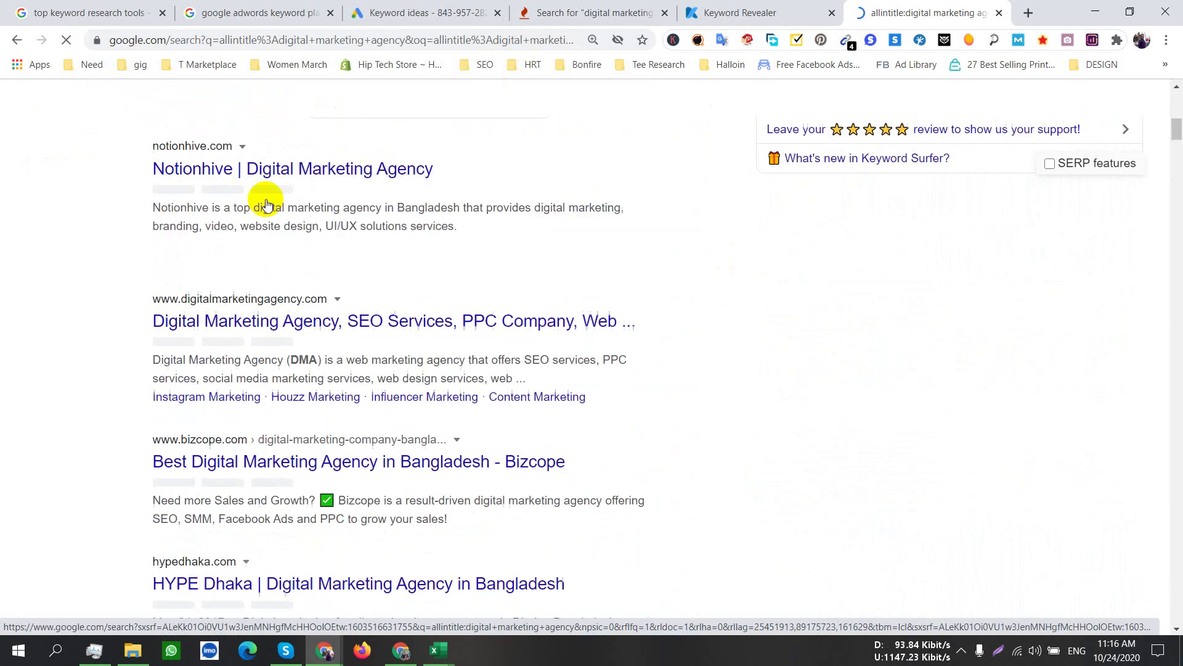
scroll(266, 206, up, 4)
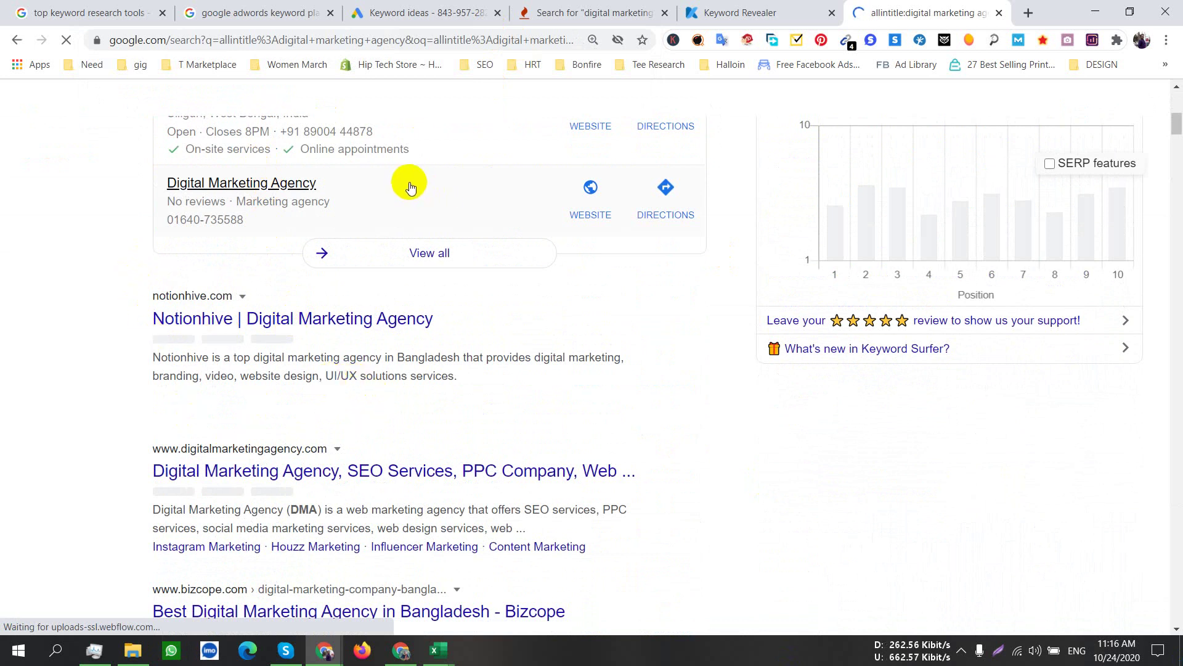
scroll(431, 407, up, 8)
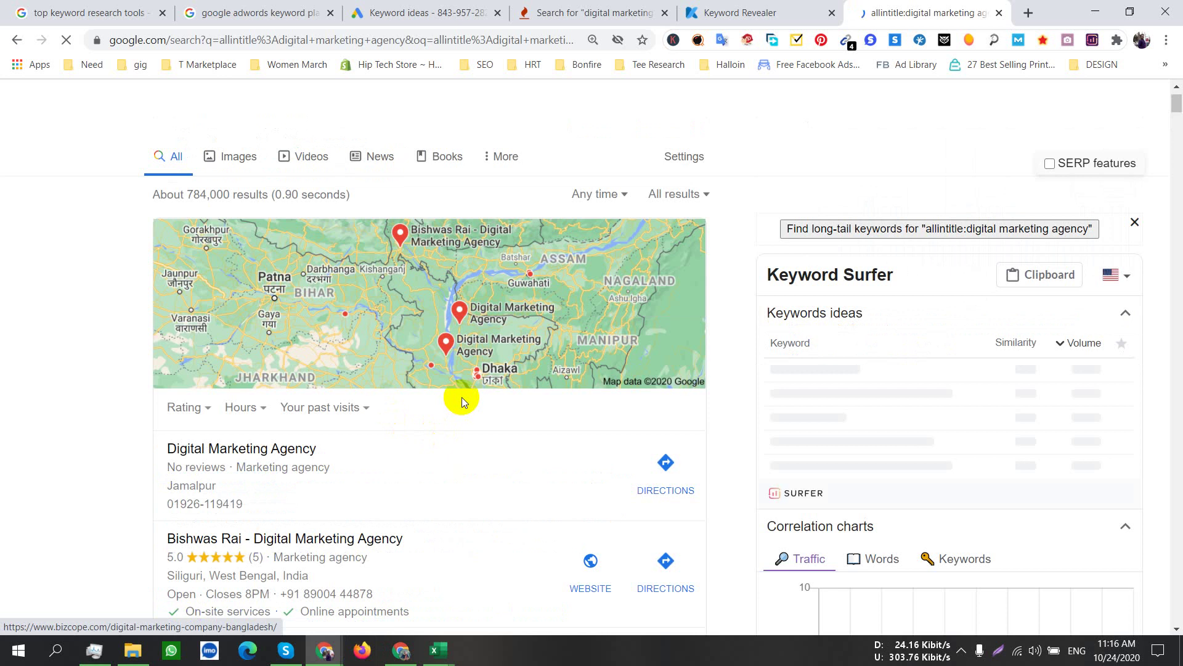
scroll(462, 398, down, 7)
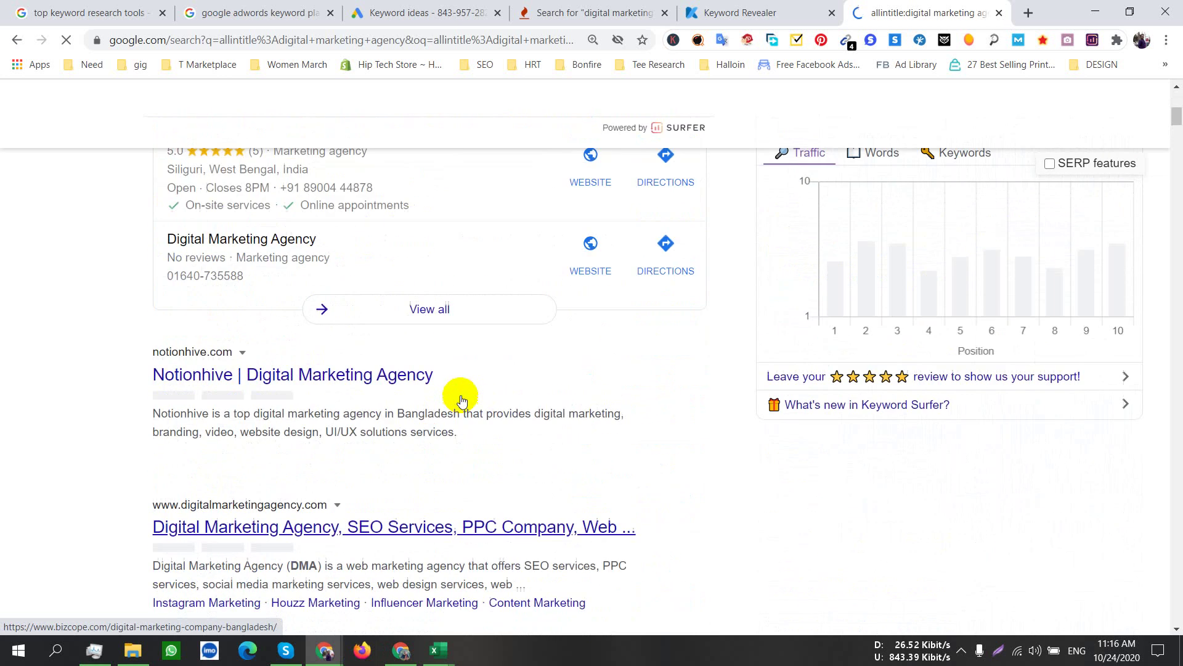
scroll(462, 401, up, 7)
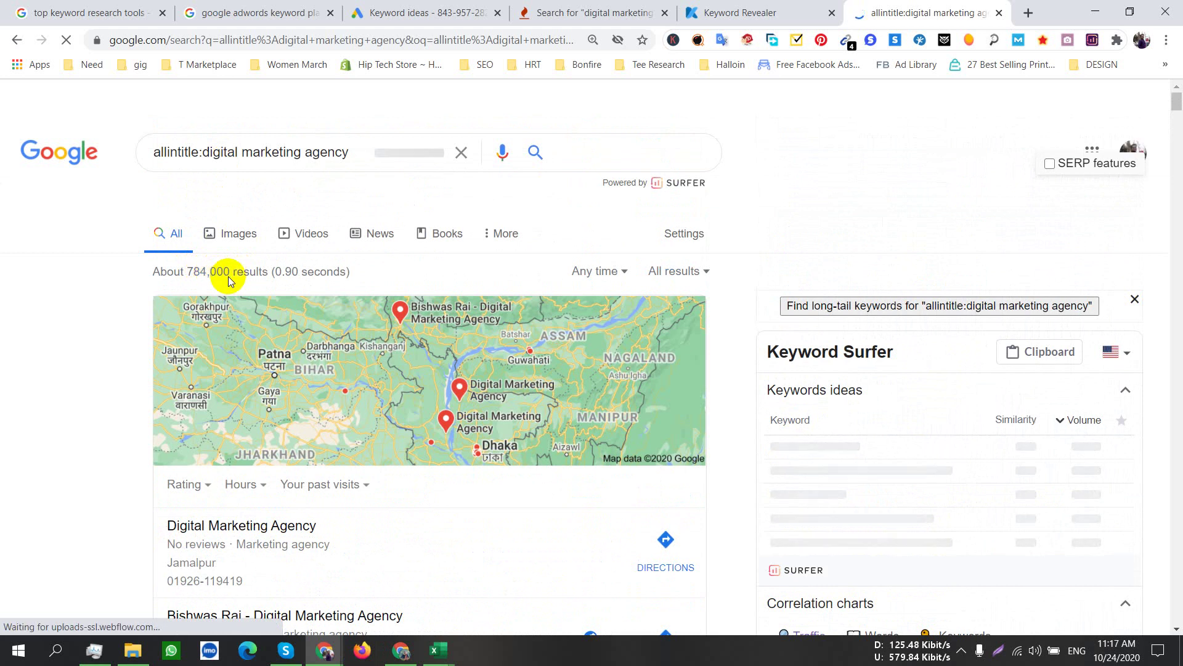
click(191, 273)
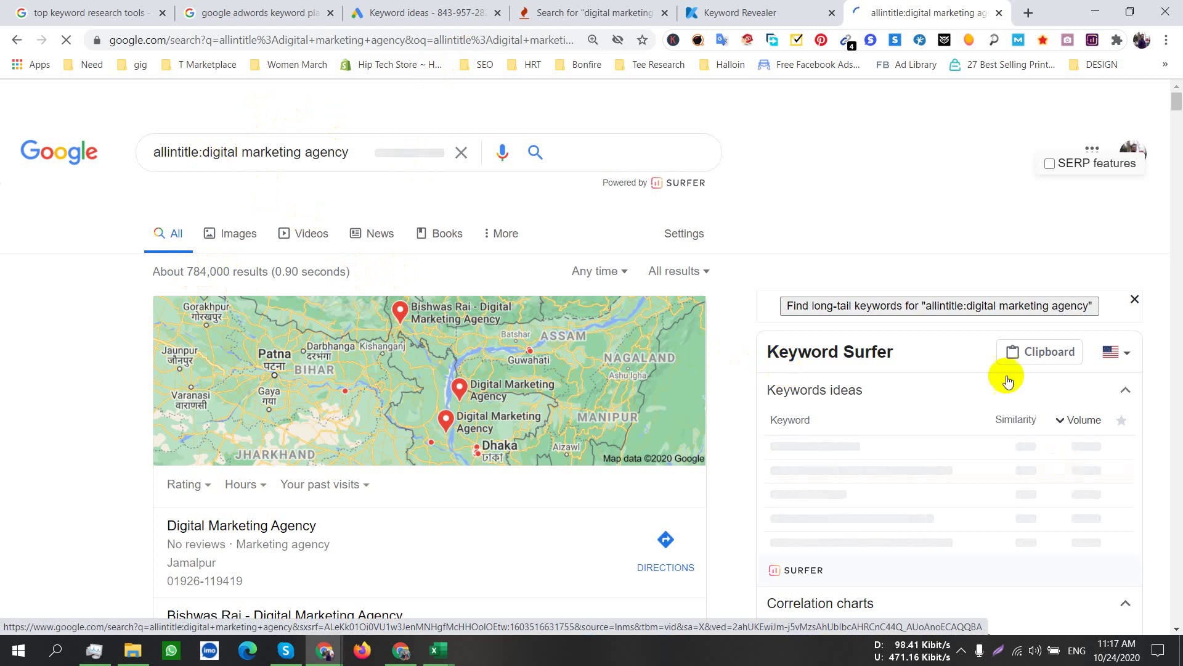
scroll(967, 339, down, 1)
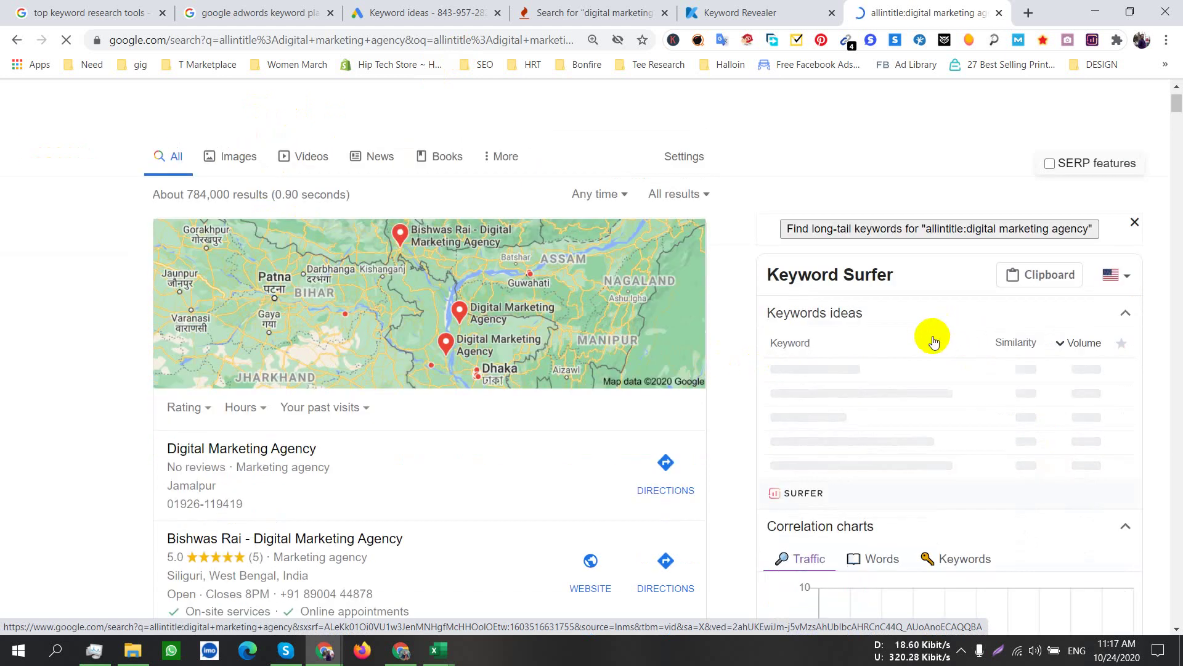
scroll(890, 348, down, 10)
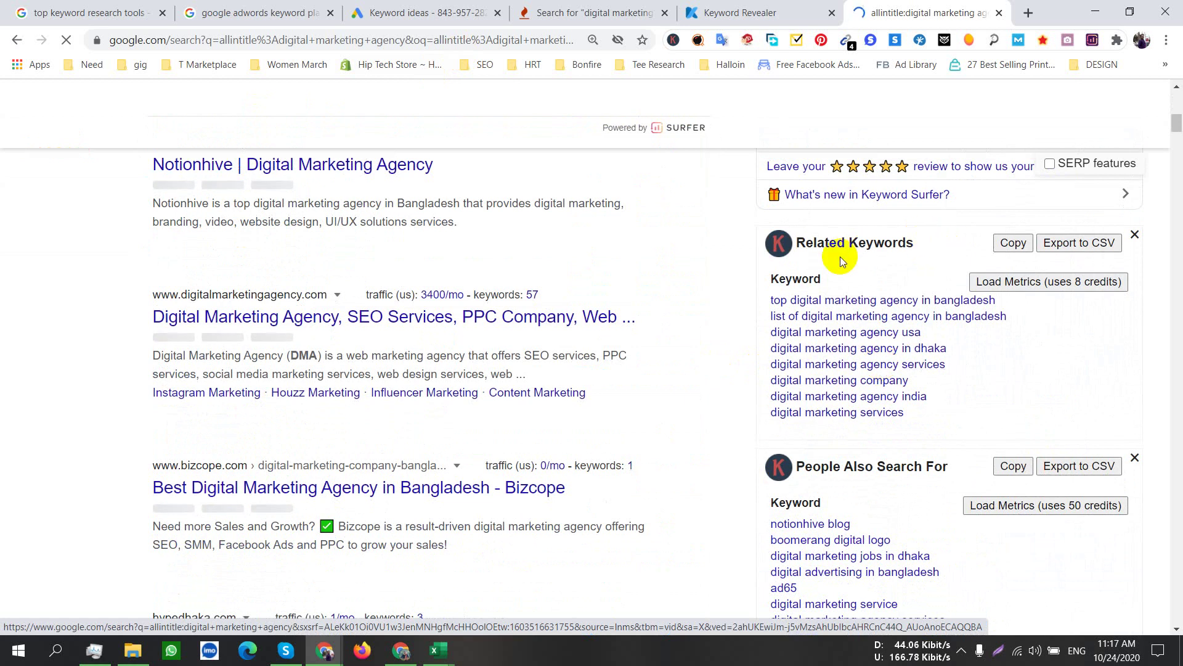
scroll(841, 257, up, 2)
scroll(838, 270, down, 3)
scroll(835, 271, up, 4)
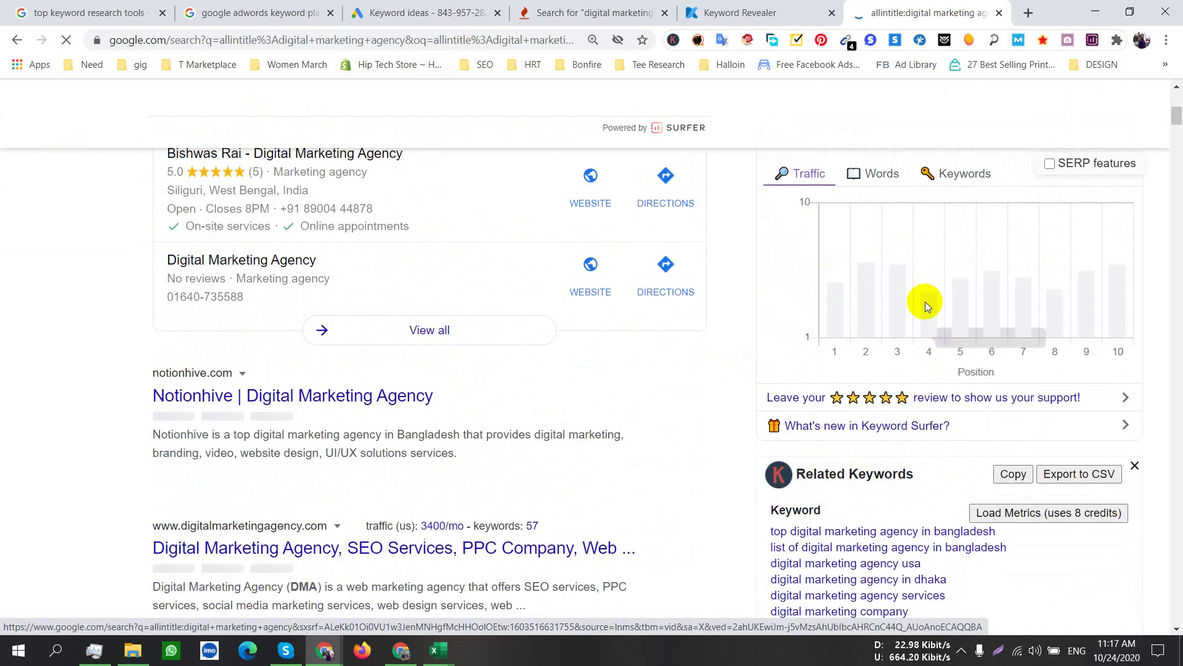
scroll(925, 302, up, 6)
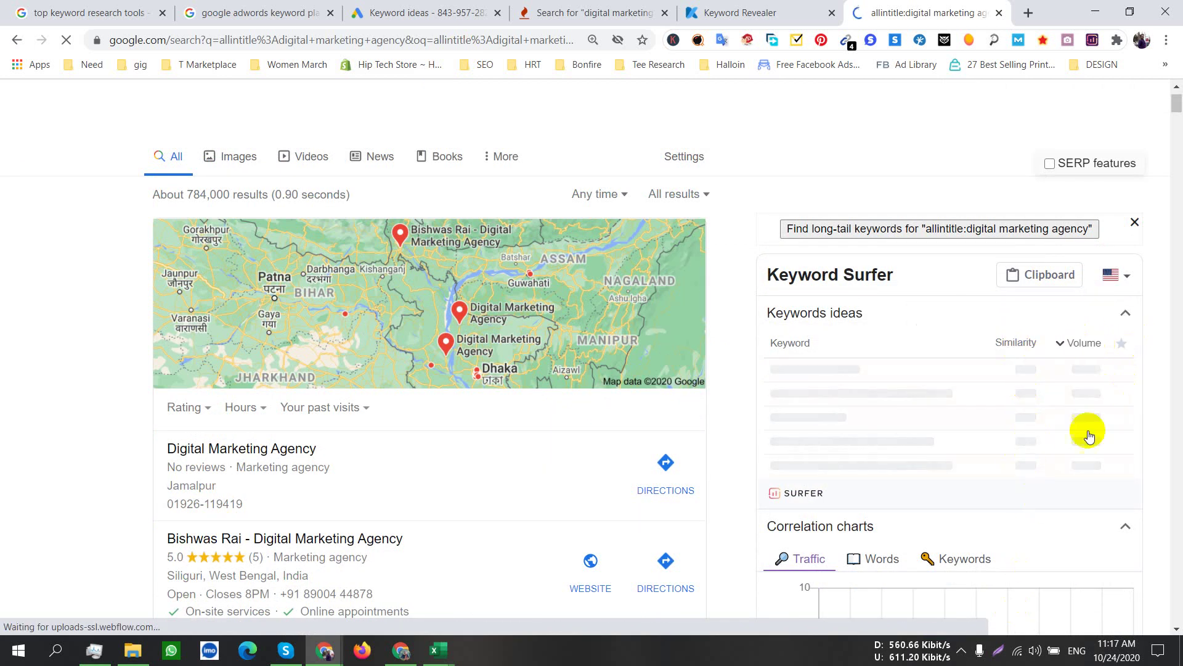
scroll(1023, 397, down, 5)
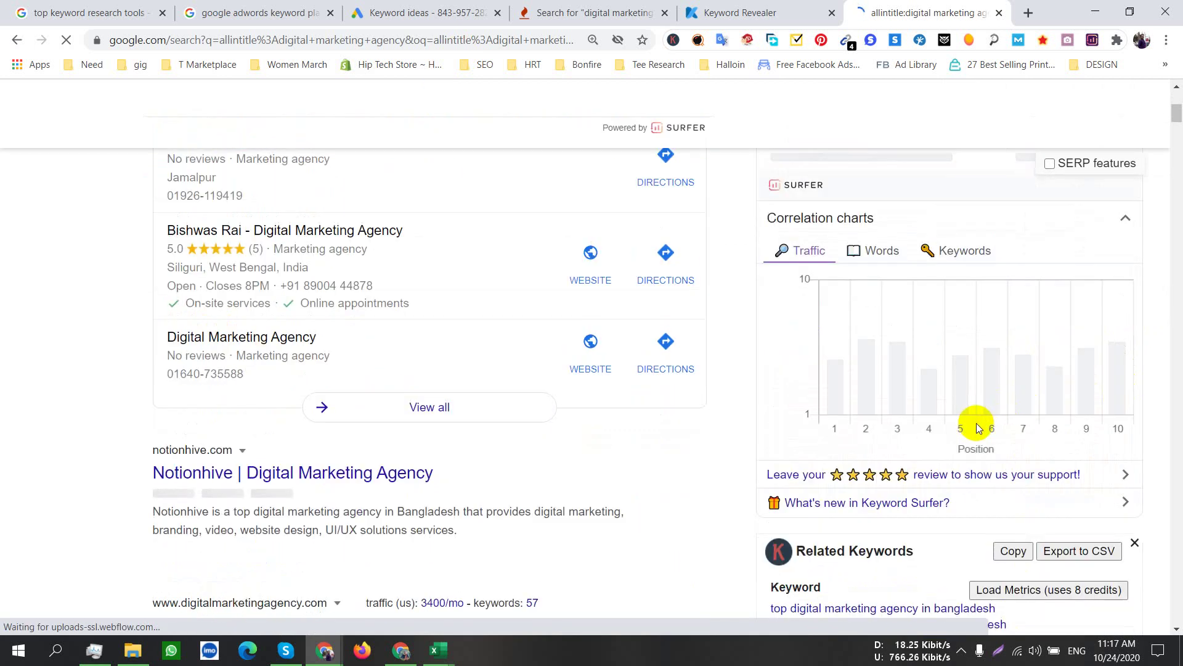
scroll(979, 427, down, 5)
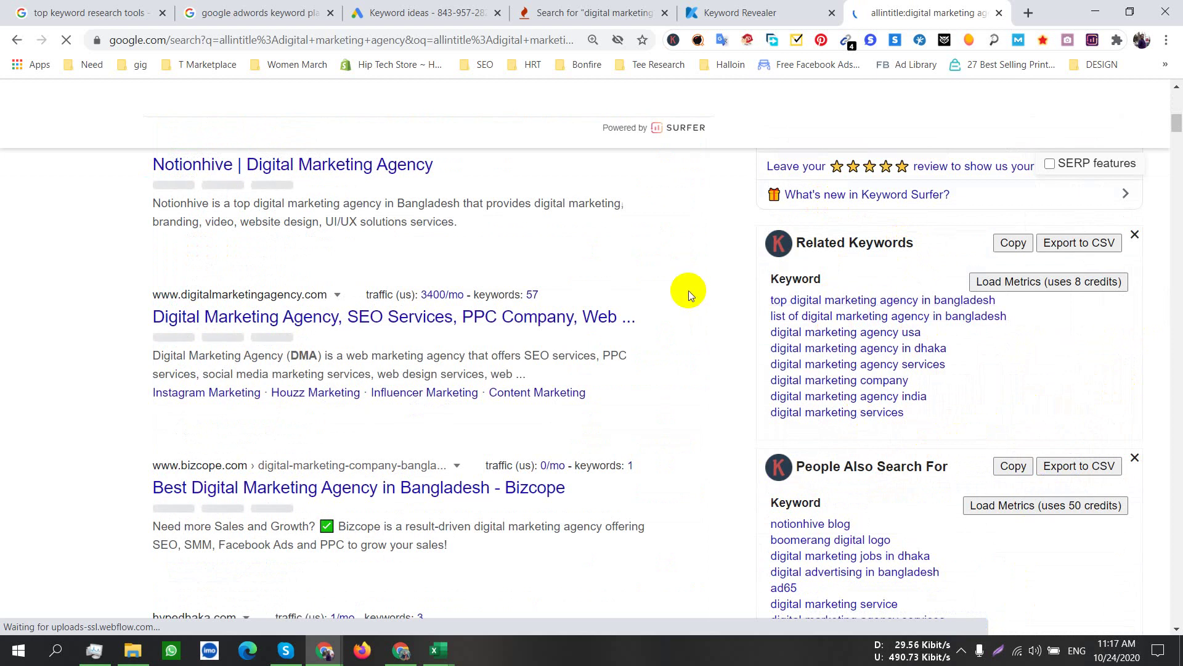
scroll(689, 290, up, 10)
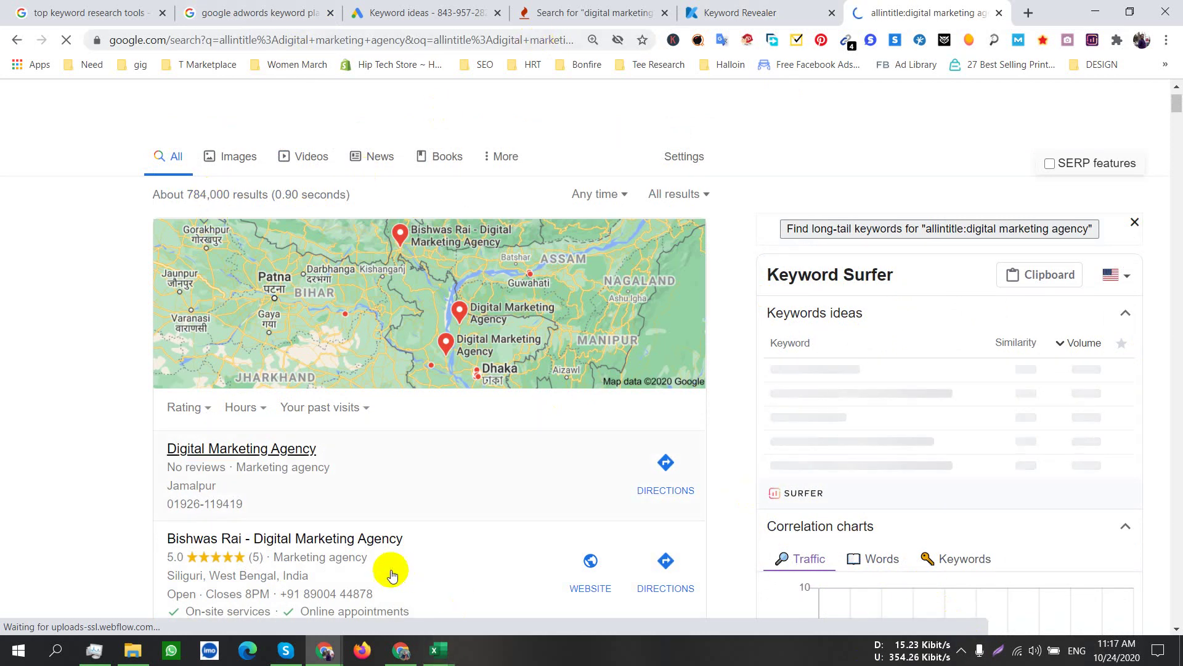
mouse_move(441, 662)
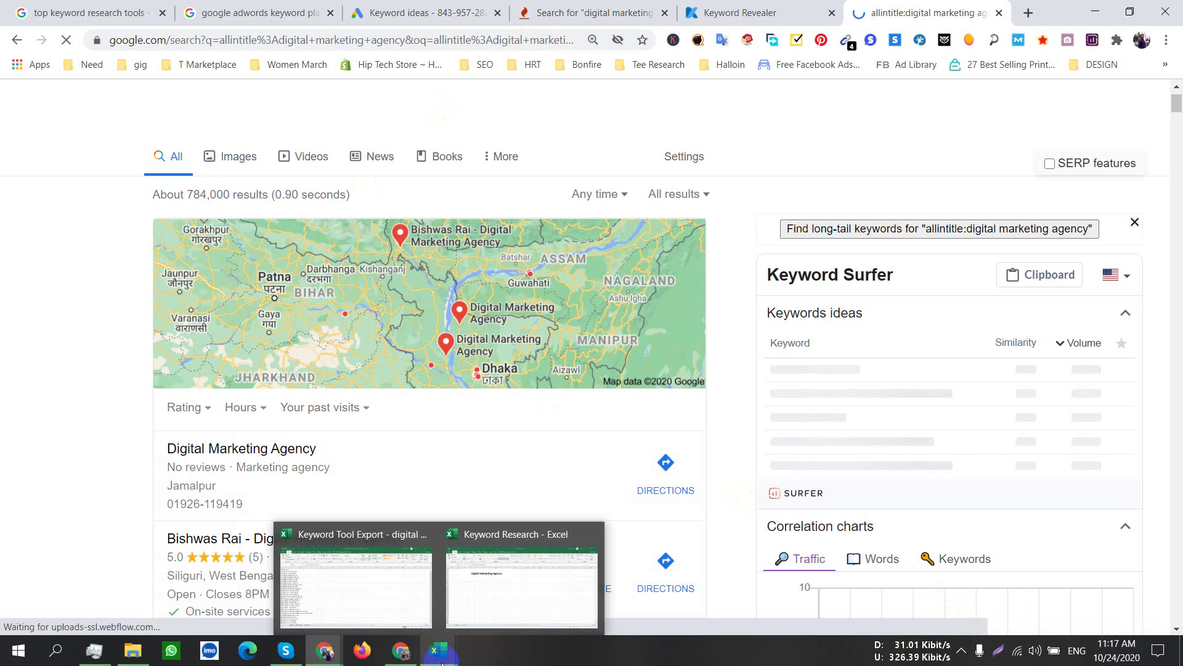
Step: Merge and center cells C6:J6 in the Keyword Research workbook
click(533, 565)
double_click(459, 221)
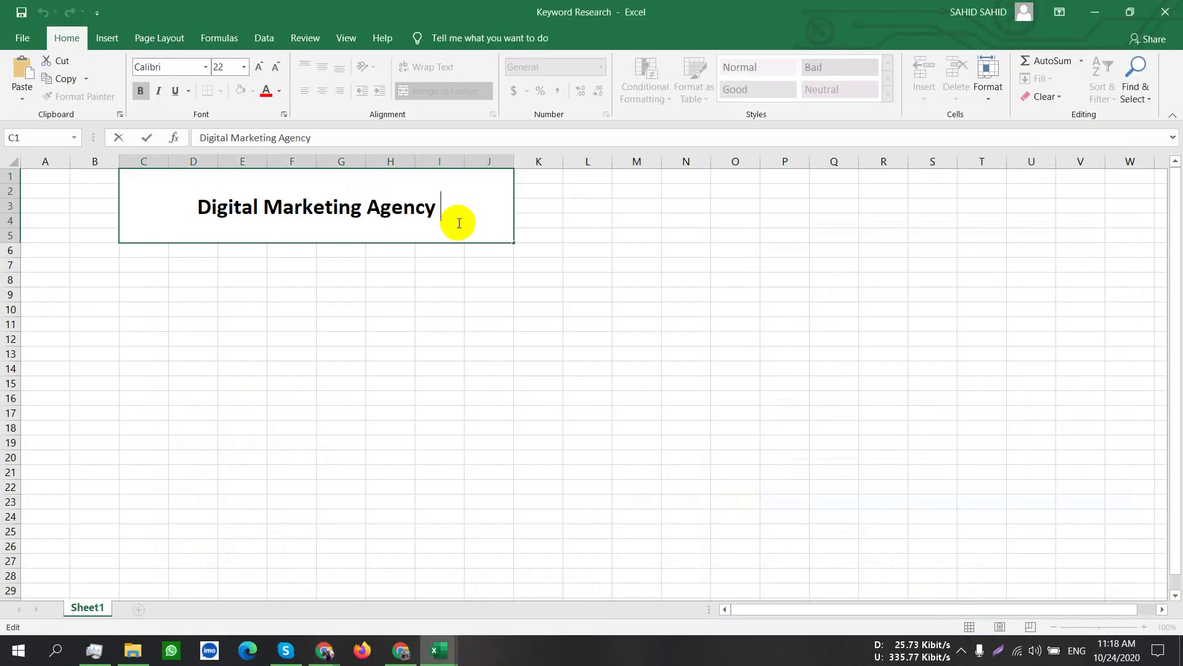
click(147, 251)
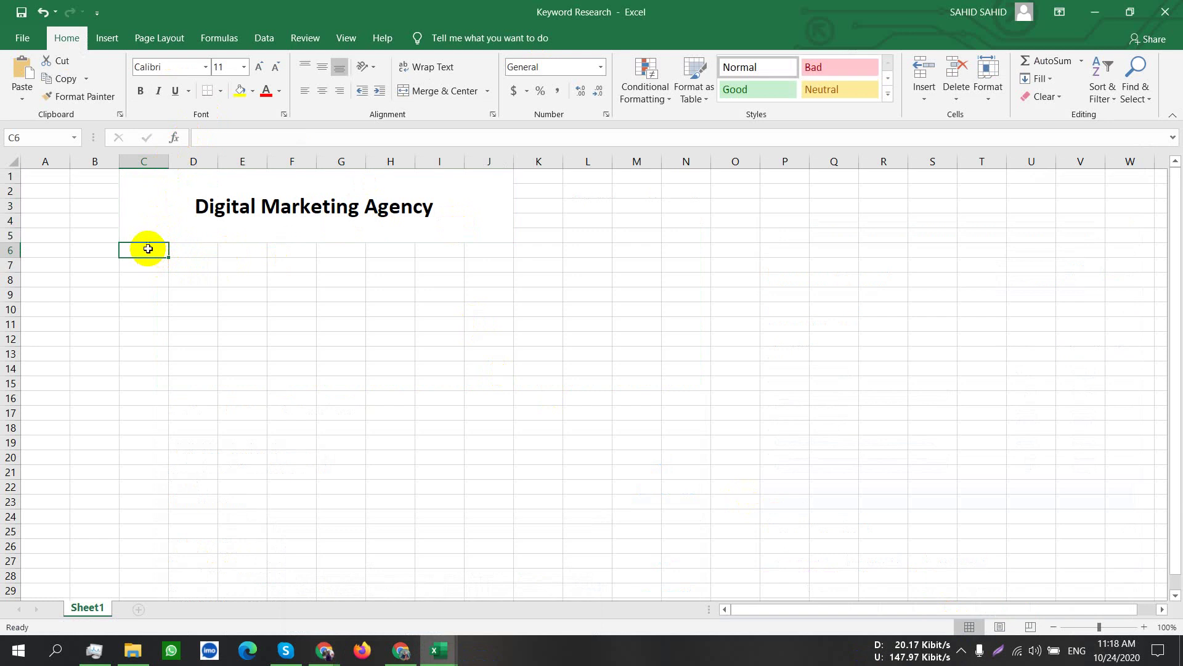
drag(147, 248, 468, 251)
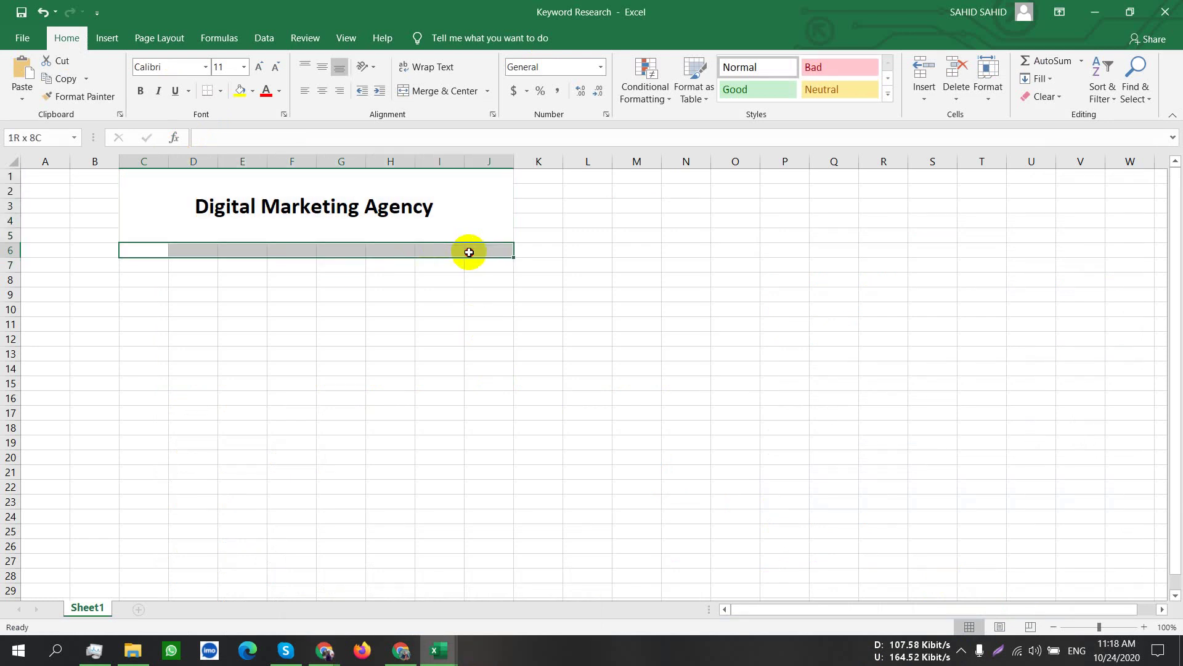
click(401, 91)
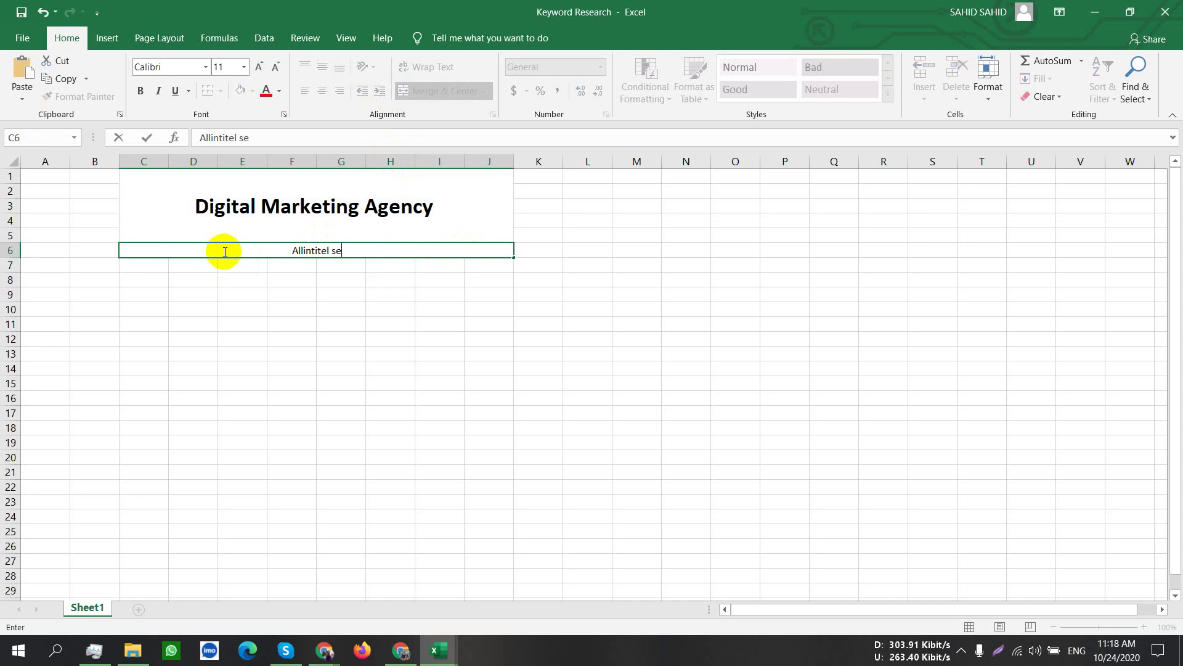
Step: Complete row 6 as 'Allintitel search result 784000' with the label text bold
text(ch )
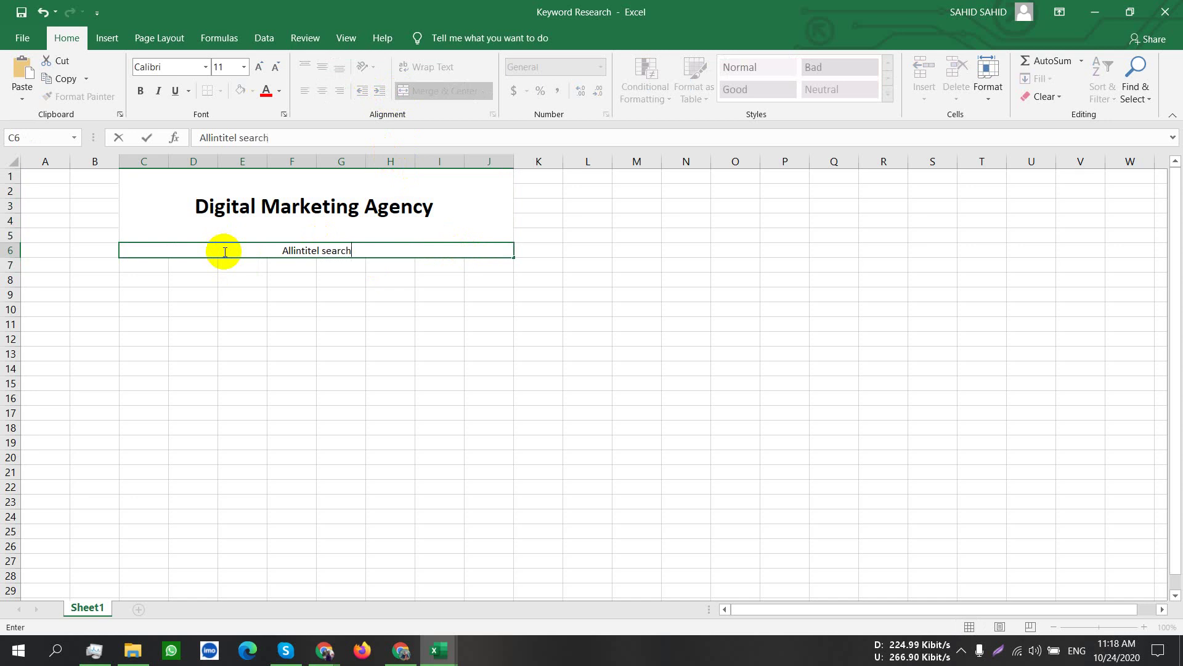
text(result)
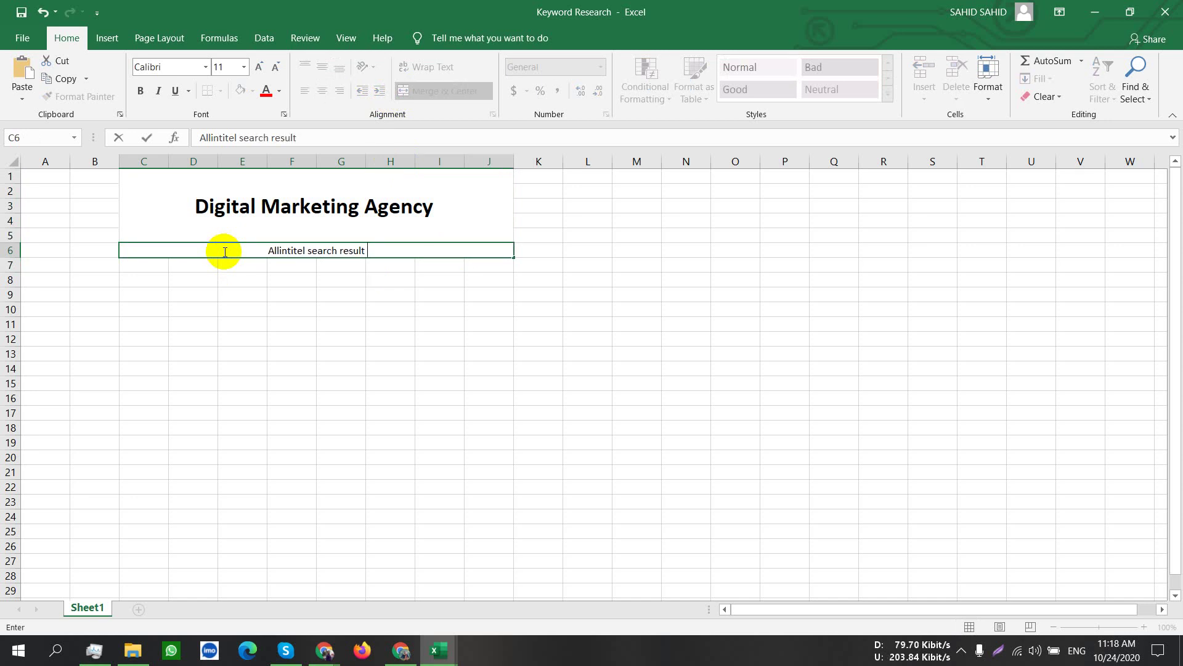
text( 784000)
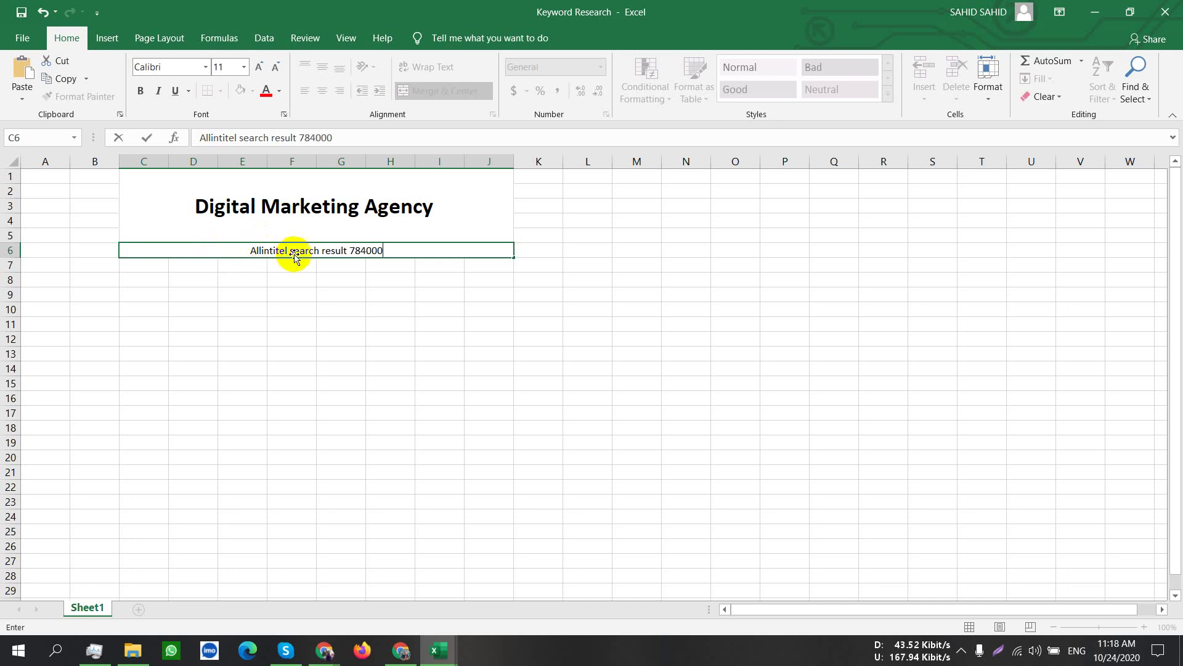
drag(351, 248, 248, 255)
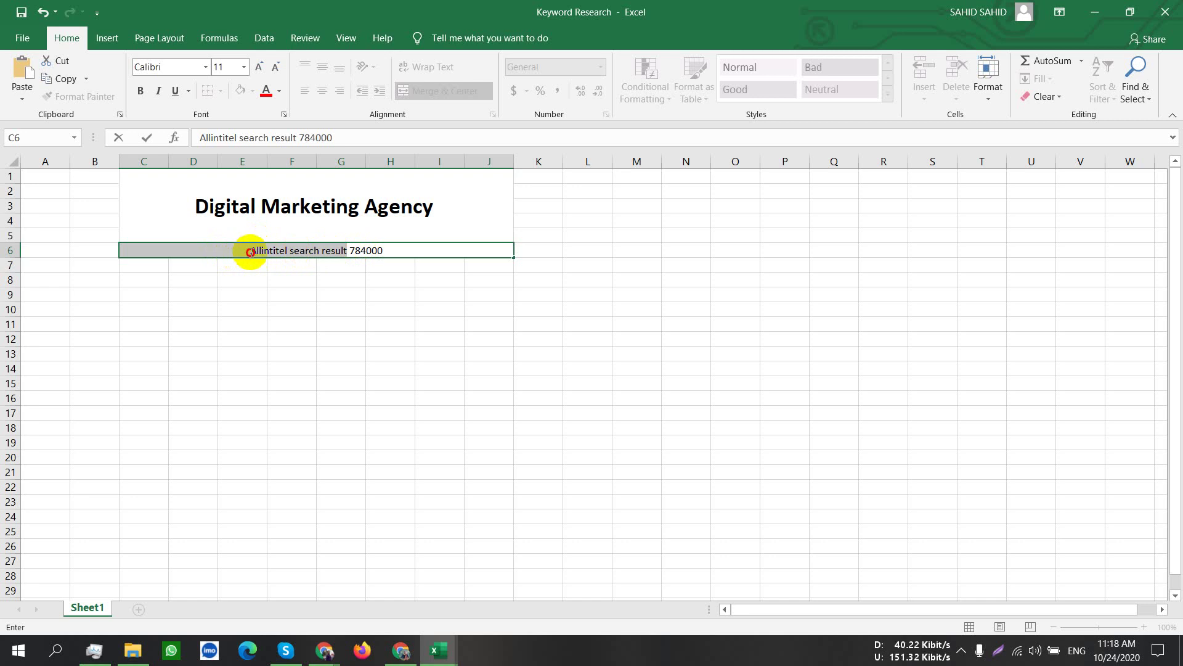
key(ctrl+b)
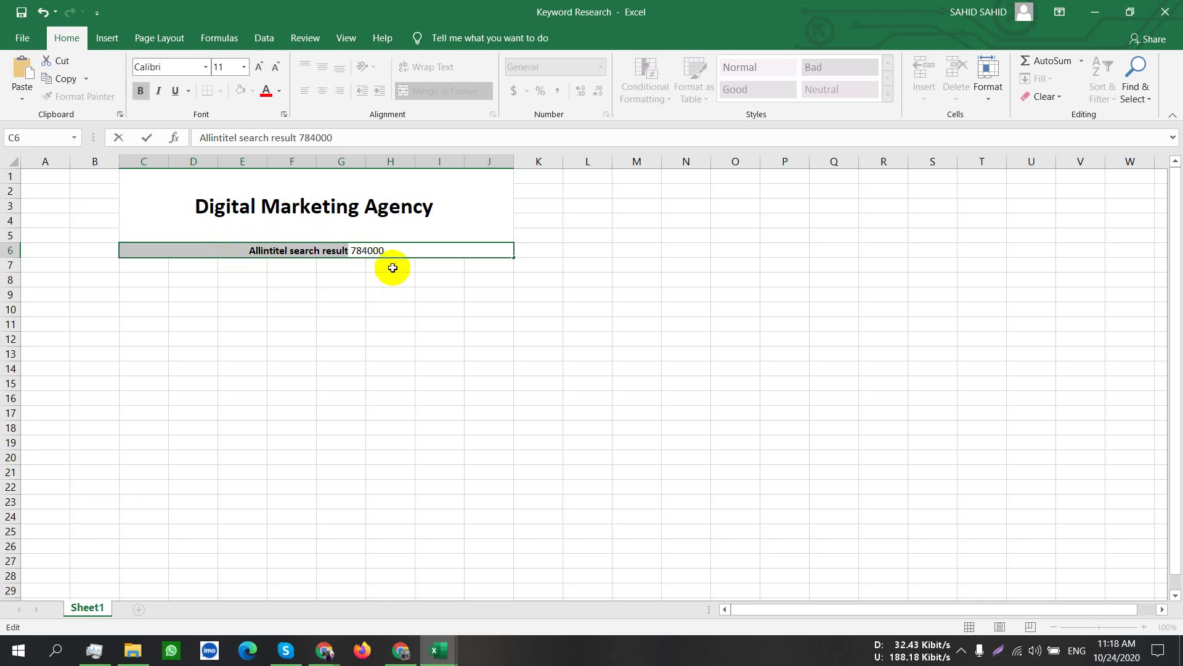
click(391, 264)
Step: Merge cells C7 through J7 into one cell
drag(154, 265, 499, 265)
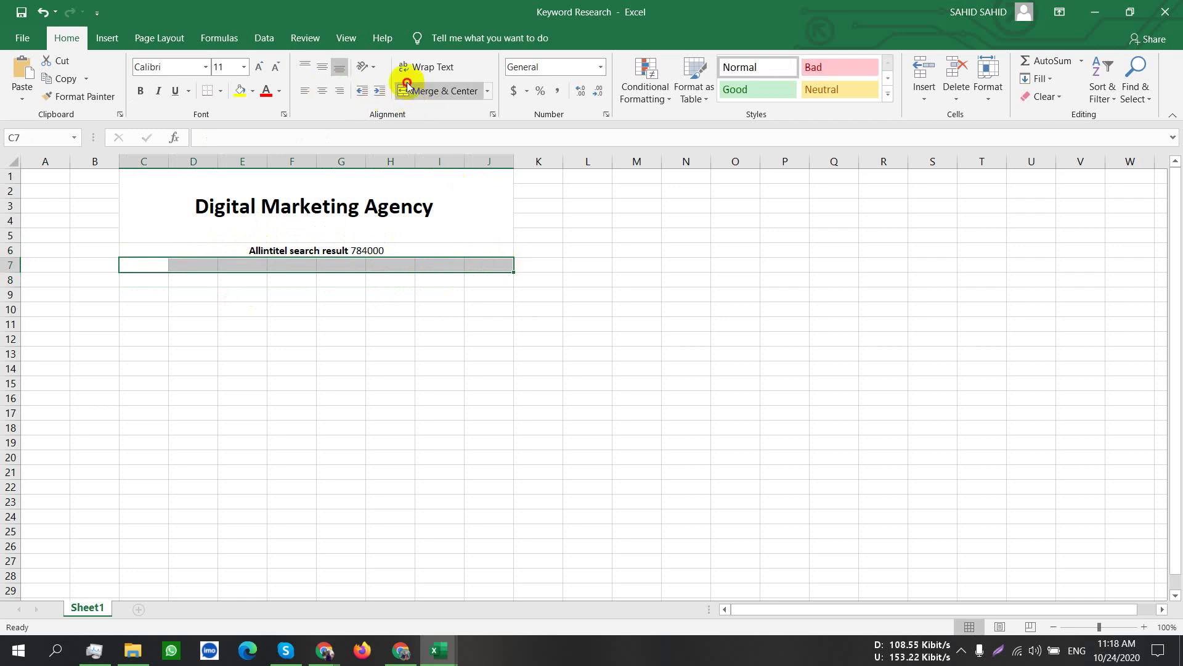
click(432, 91)
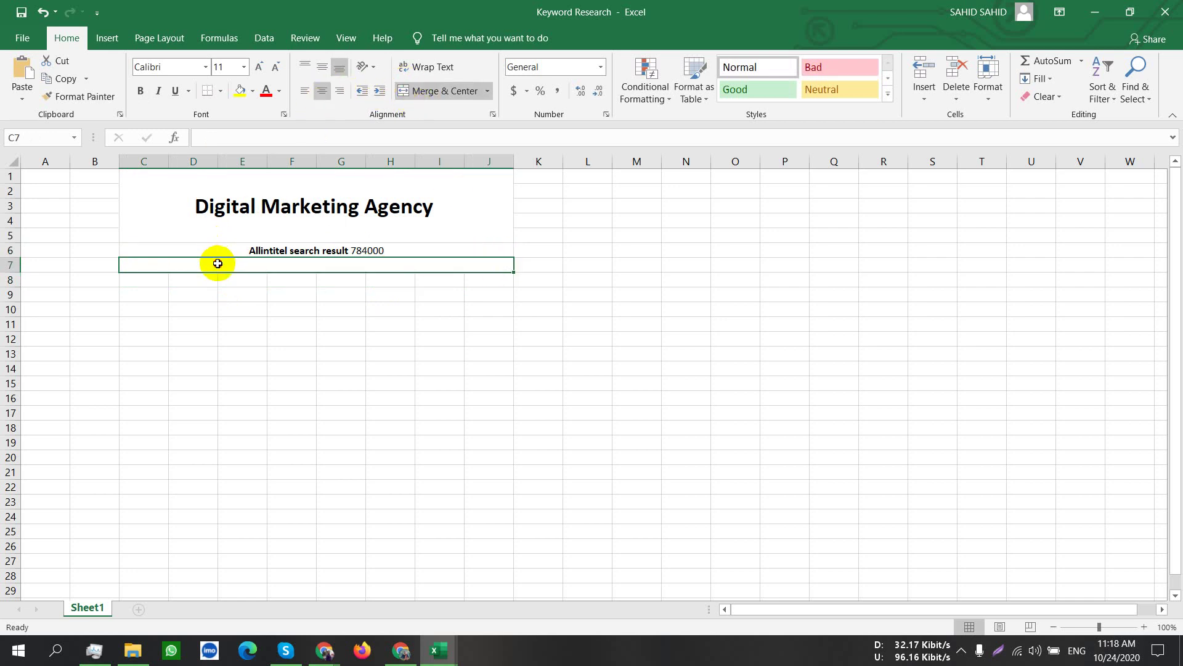
click(401, 650)
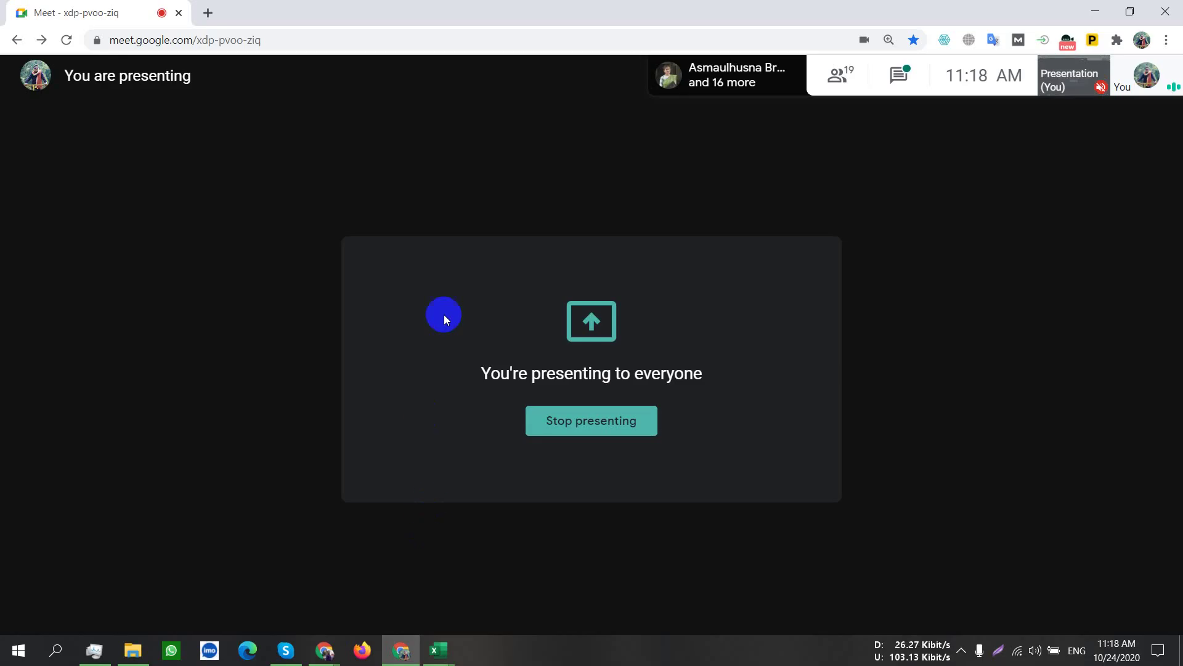
Step: Close the Keyword Tool Export workbook from its taskbar preview
mouse_move(324, 647)
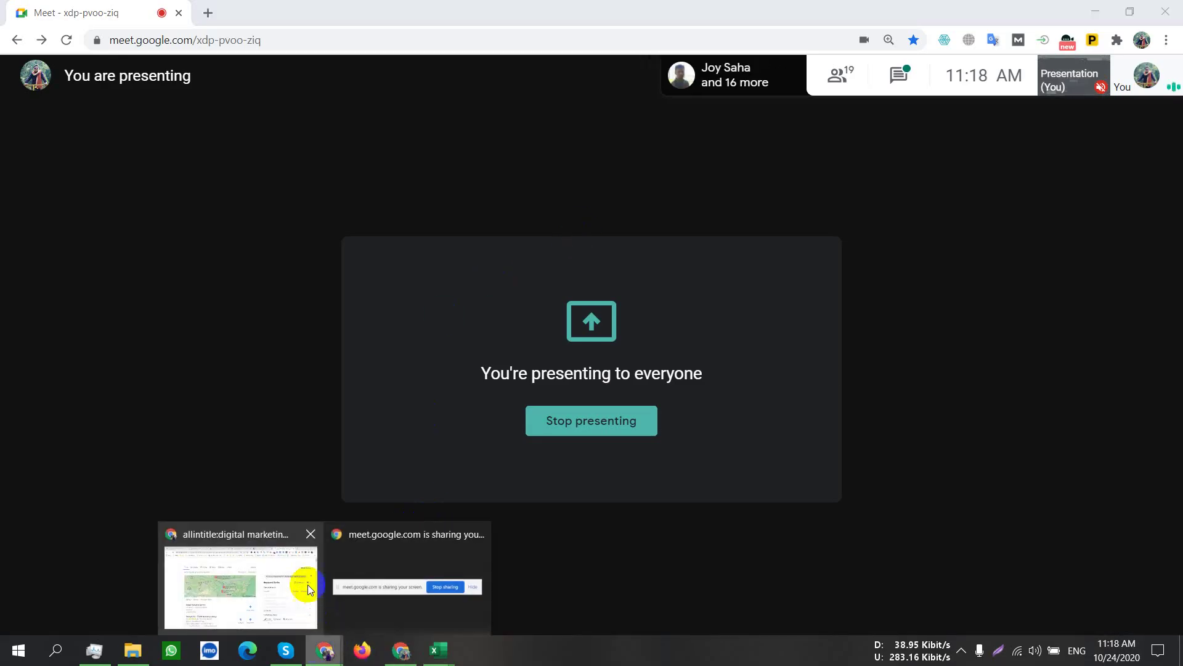
click(308, 589)
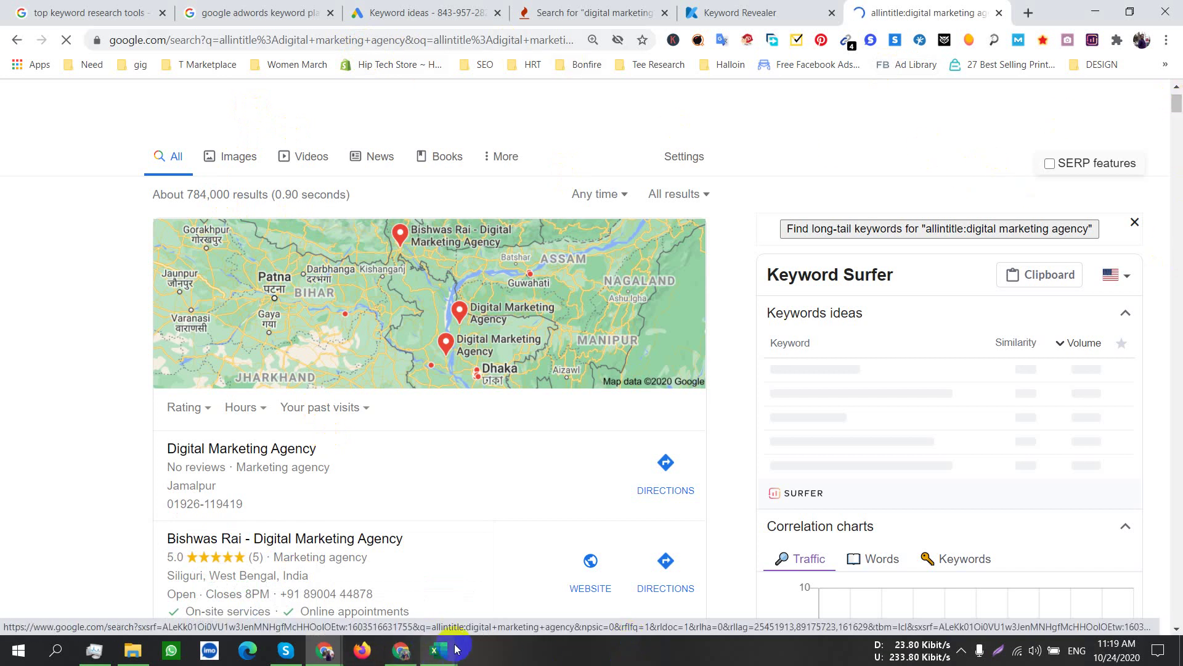
mouse_move(438, 649)
mouse_move(430, 547)
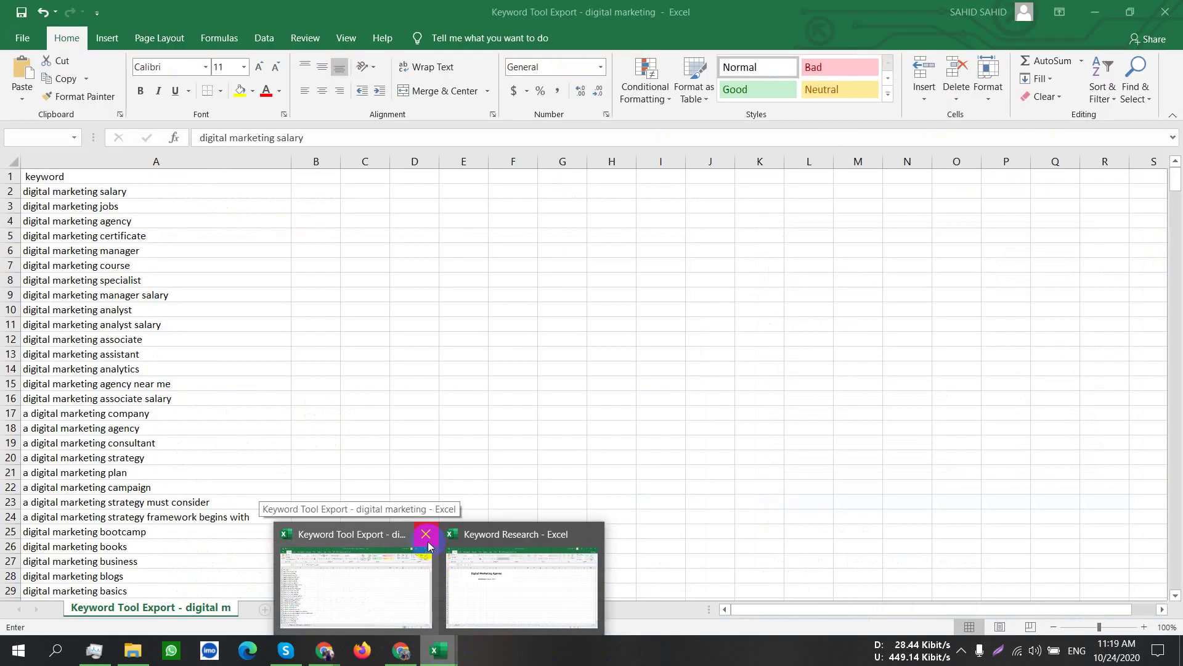
click(428, 542)
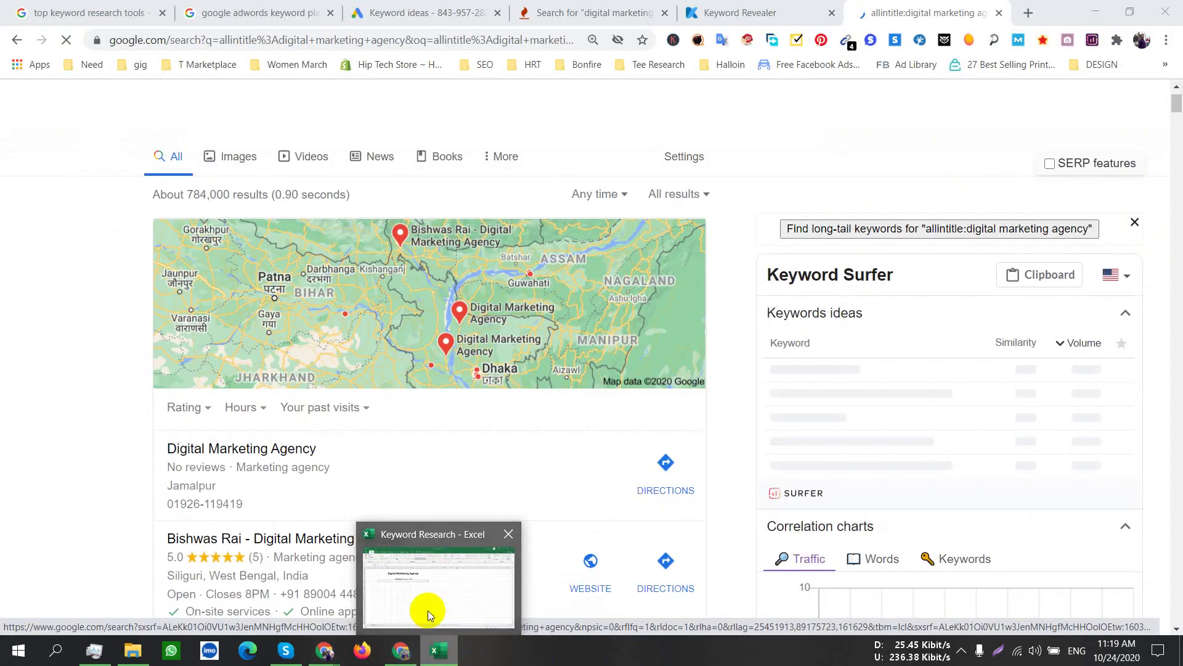
Step: Minimize the Keyword Research, search results and meeting windows to reveal the desktop
click(430, 615)
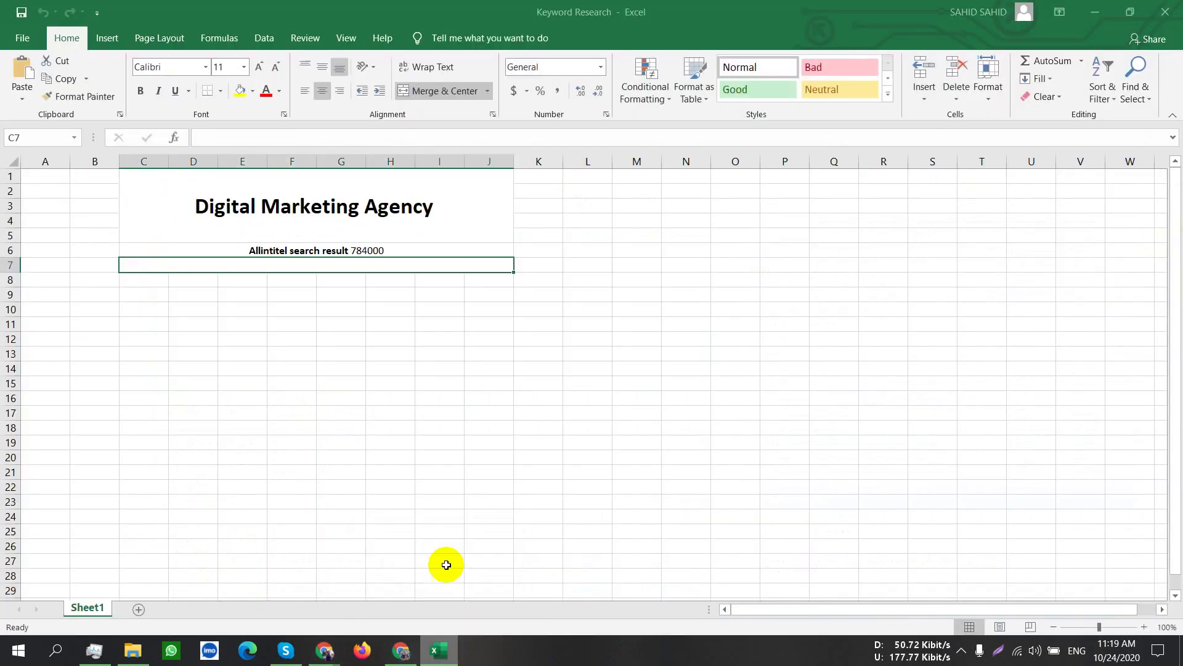
click(1096, 11)
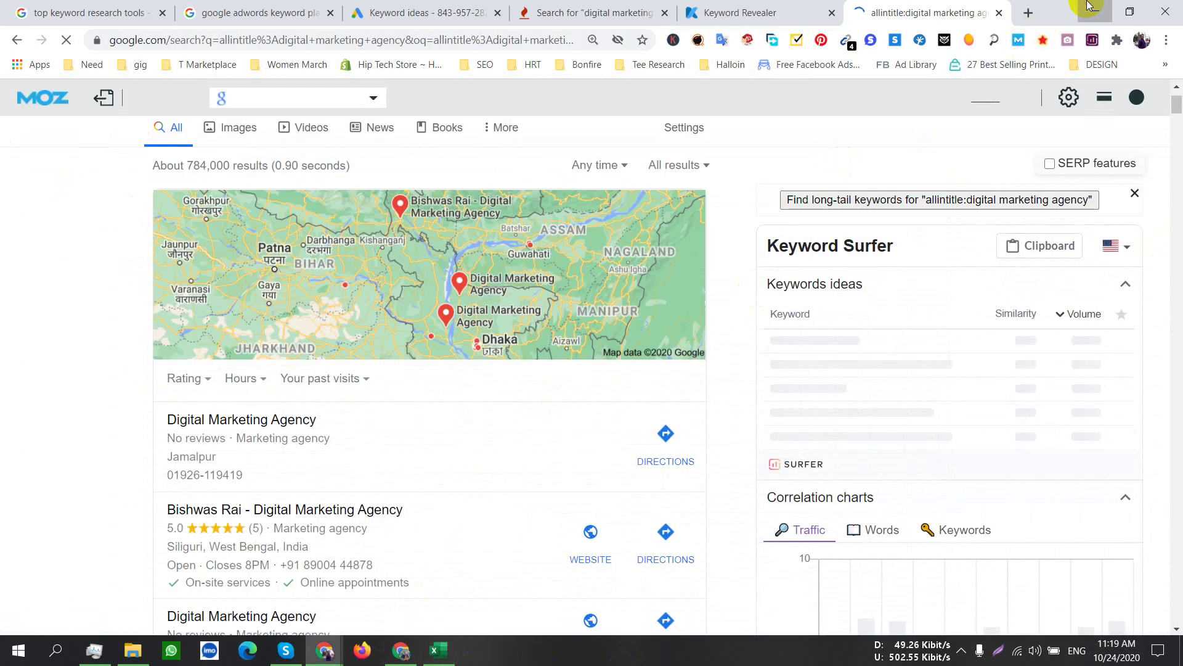
click(1094, 11)
click(1097, 8)
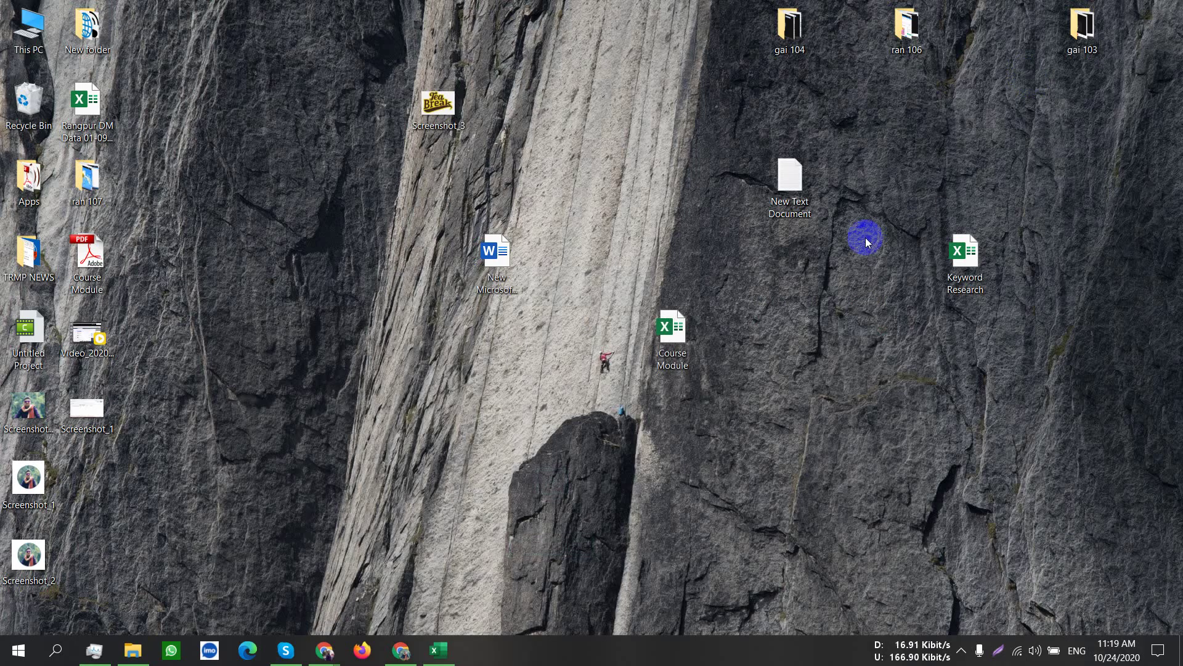
key(super+r)
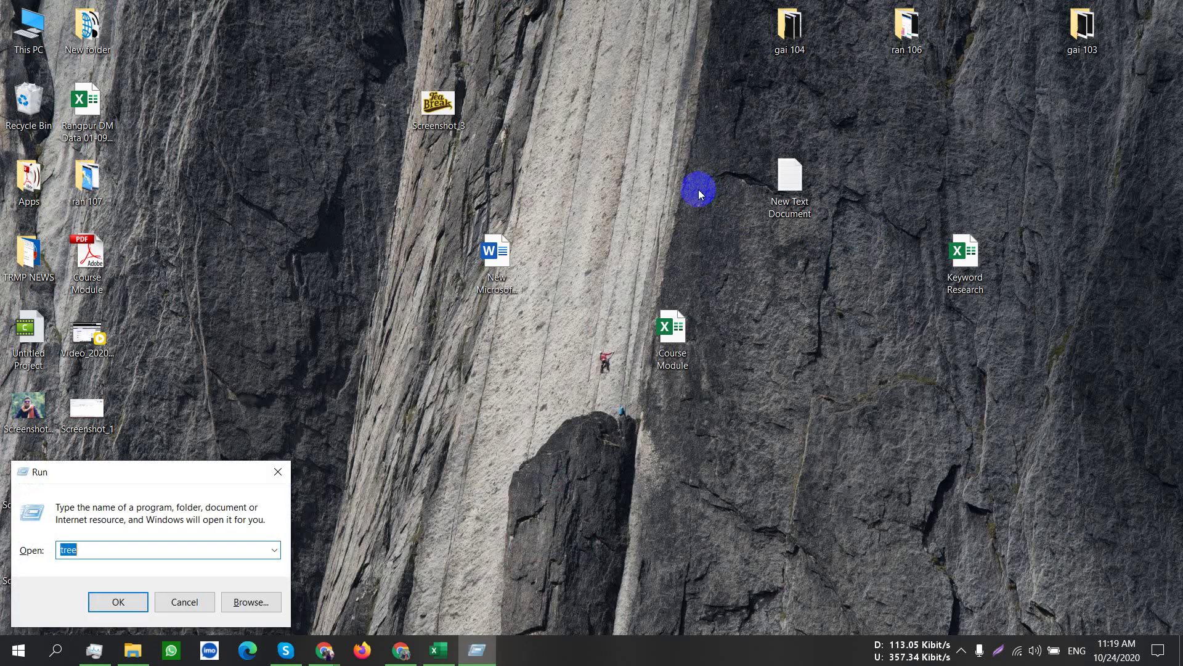
key(Escape)
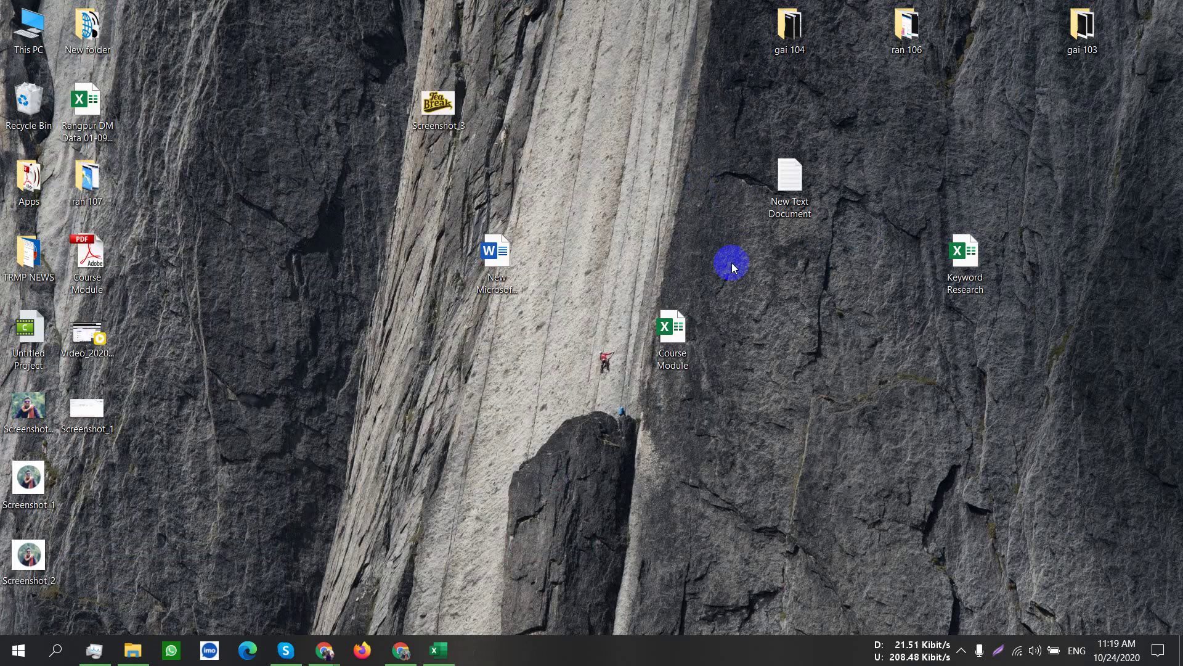
Step: Restore the Chrome allintitle search results window
click(401, 651)
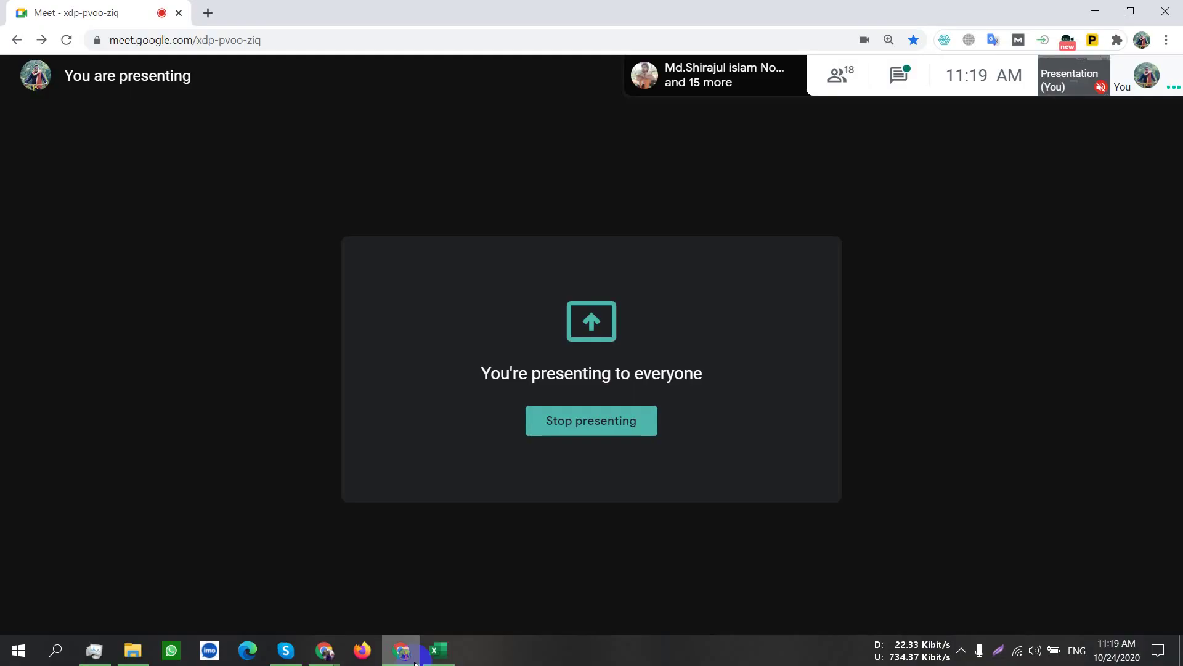
mouse_move(325, 650)
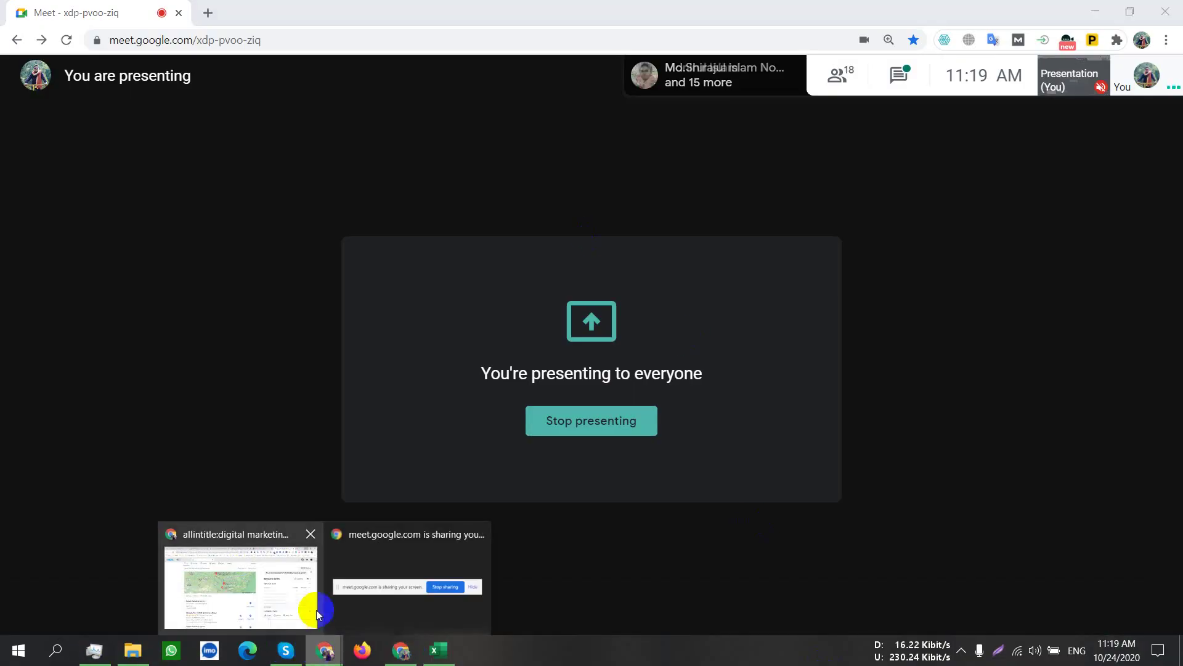
click(312, 552)
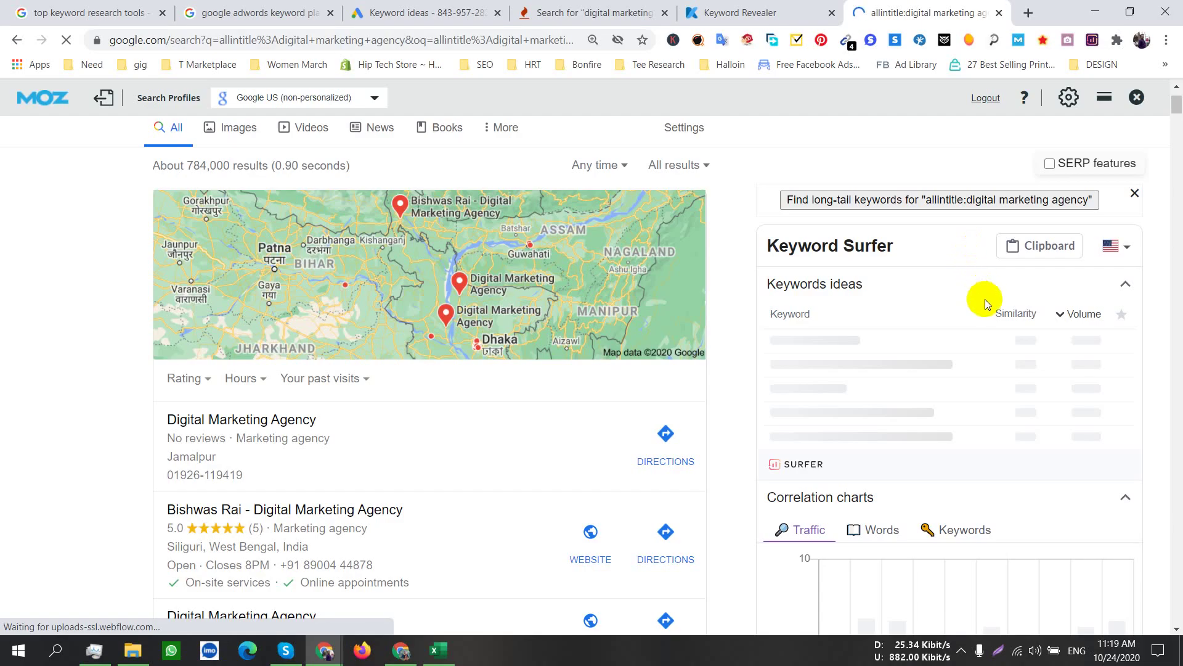
Step: Connect the Wi-Fi to the HashTag network, then select the search page's address
scroll(1155, 272, down, 3)
scroll(1104, 230, up, 4)
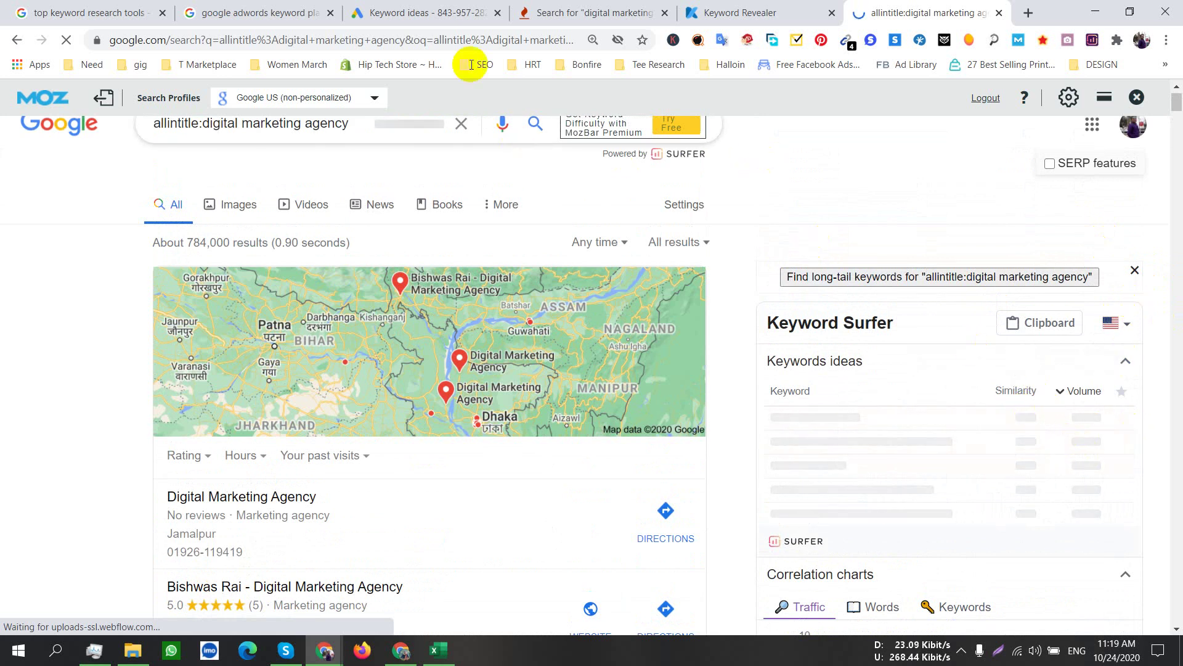
click(458, 41)
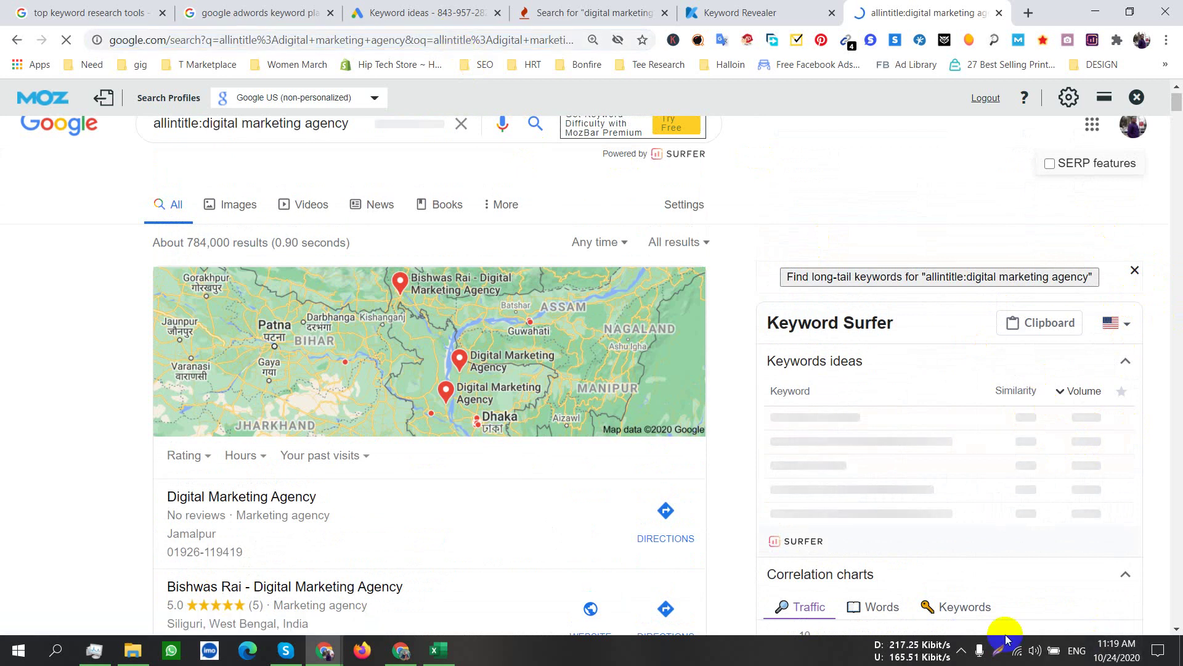
click(1020, 654)
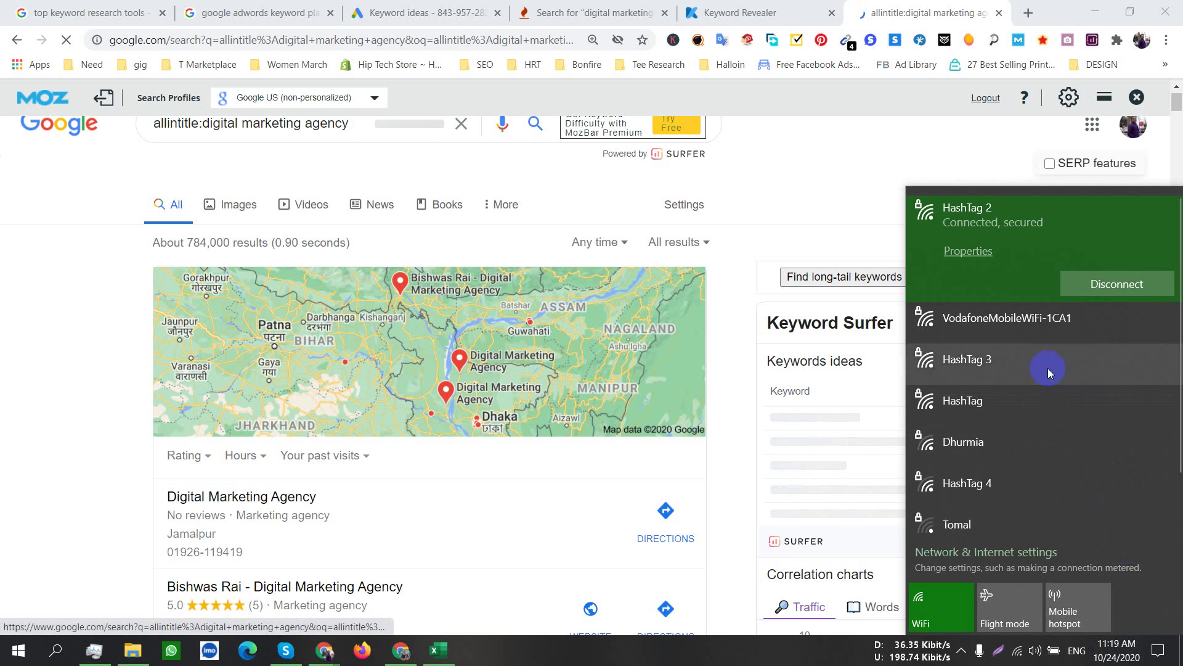
click(1026, 407)
click(1103, 410)
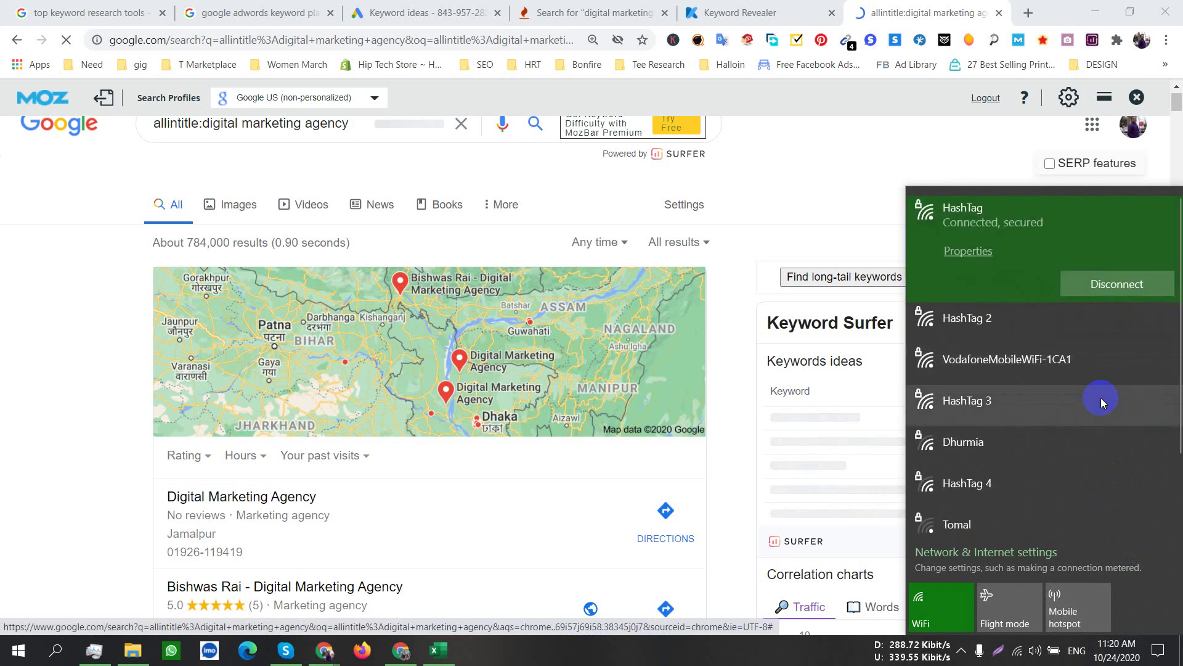
click(838, 148)
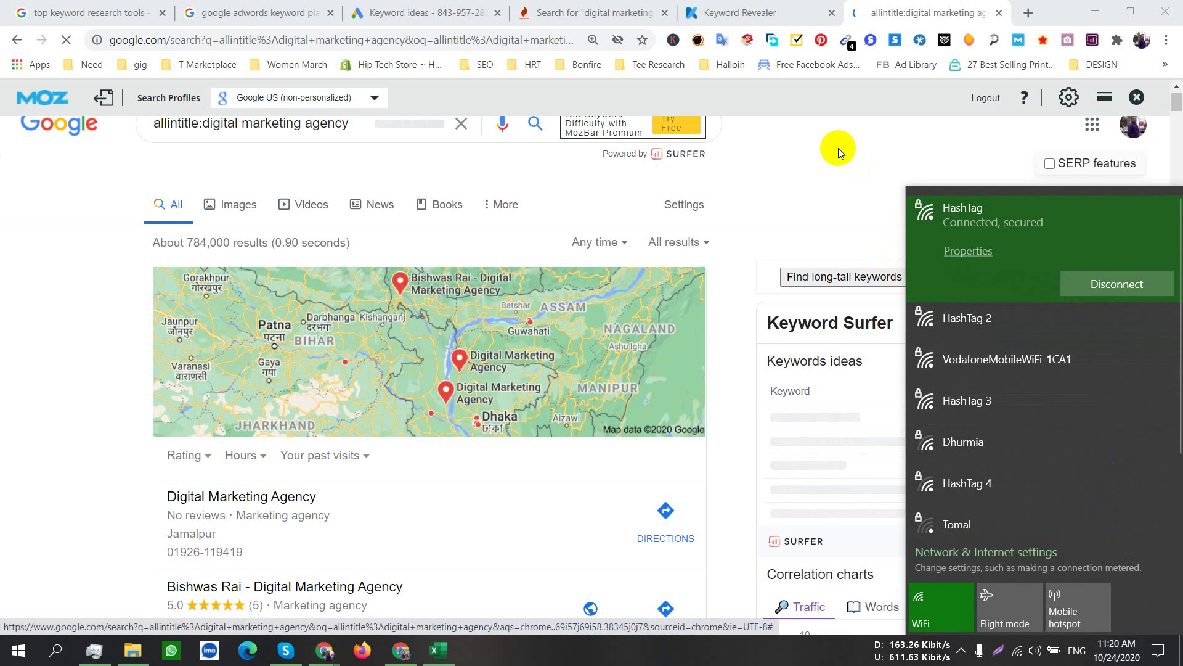
click(556, 43)
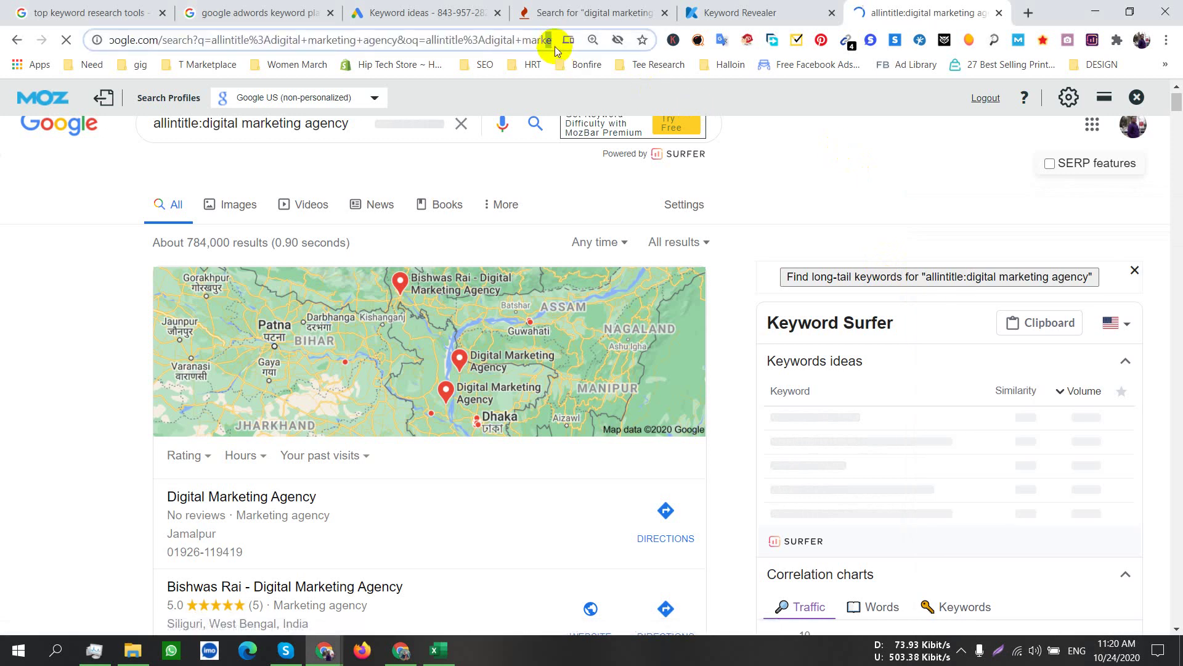
key(ctrl+a)
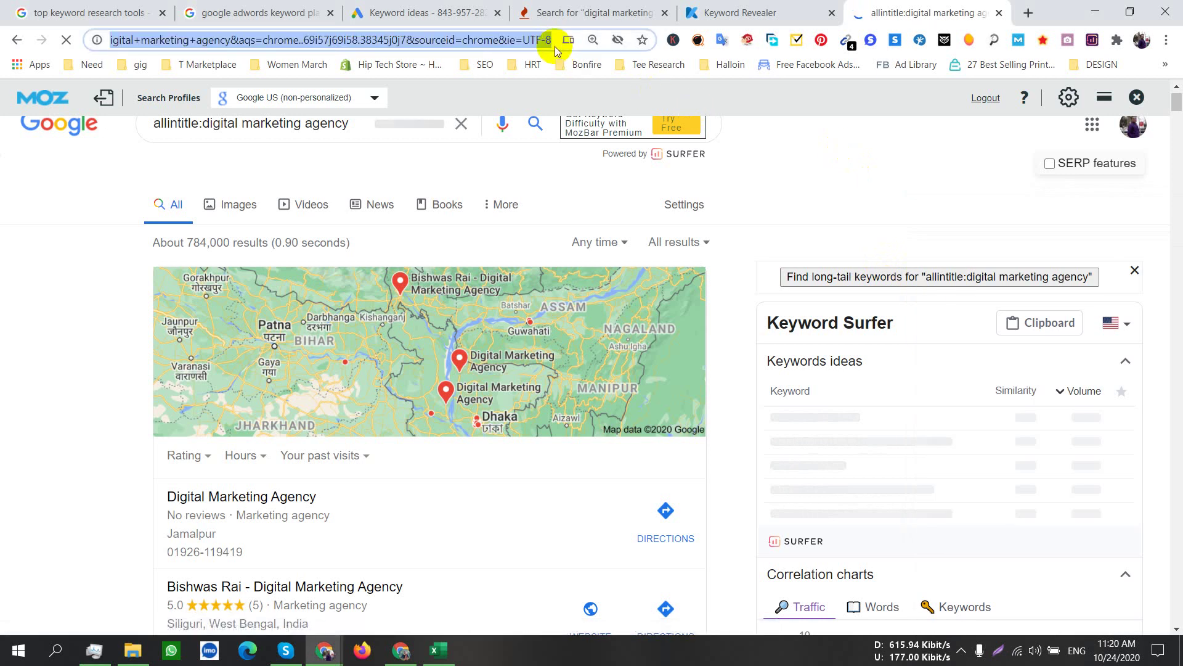